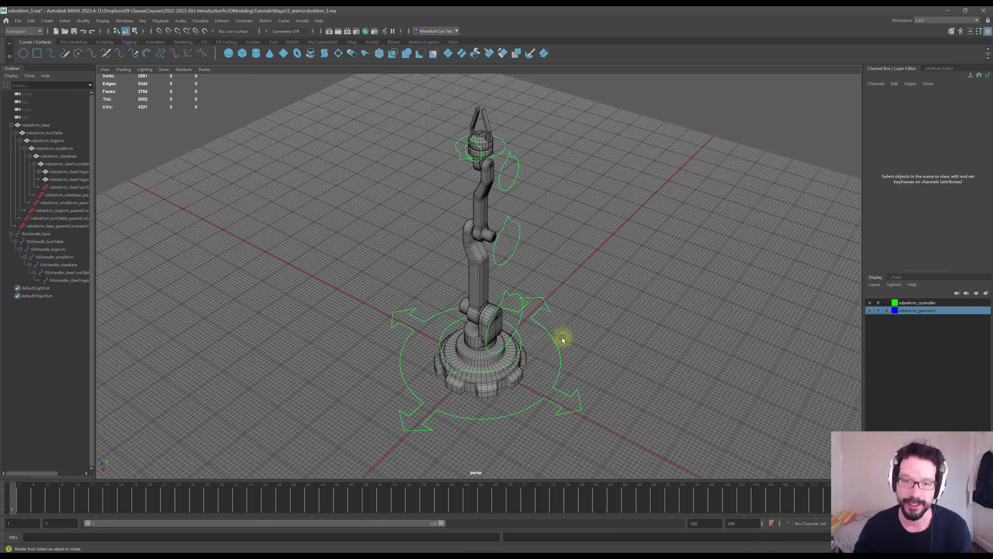
# - Try to select the robot arm's geometry directly in the viewport, from the turntable up to the big arm
pyautogui.keyDown('alt'); pyautogui.moveTo(563, 337); pyautogui.dragTo(547, 351); pyautogui.keyUp('alt')
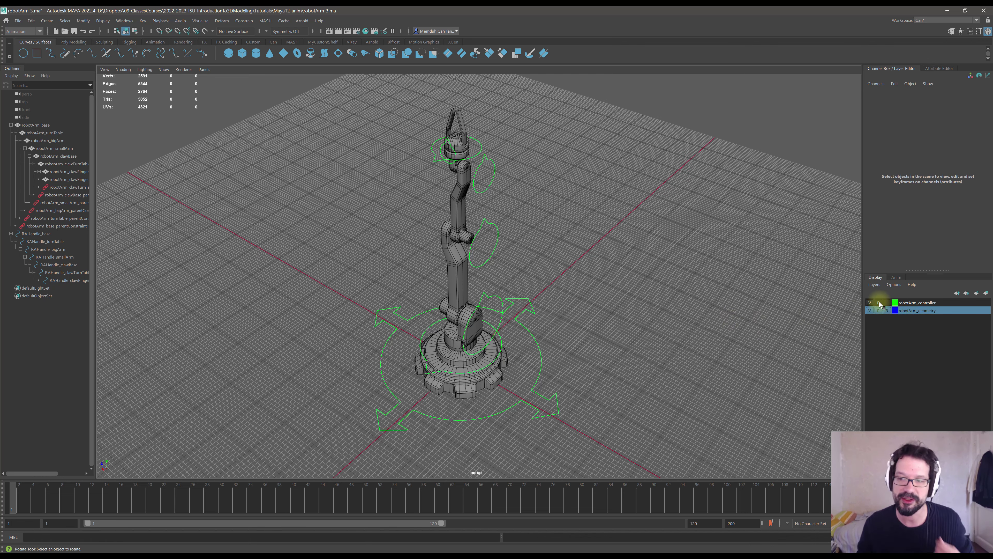
pyautogui.keyDown('alt'); pyautogui.moveTo(430, 341); pyautogui.dragTo(492, 343, button='right'); pyautogui.keyUp('alt')
pyautogui.keyDown('alt'); pyautogui.moveTo(492, 343); pyautogui.dragTo(488, 358, button='middle'); pyautogui.keyUp('alt')
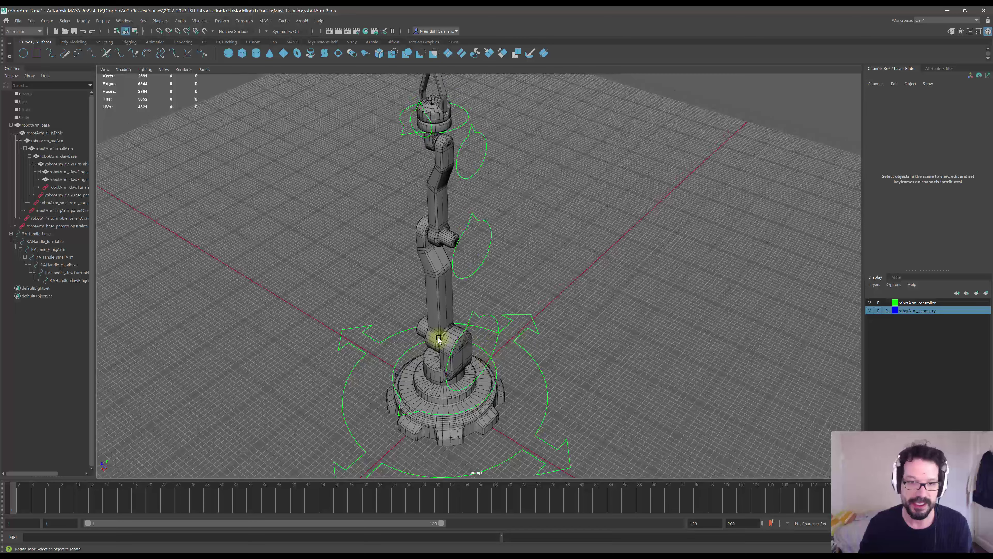
pyautogui.click(438, 338)
pyautogui.click(440, 300)
pyautogui.click(441, 266)
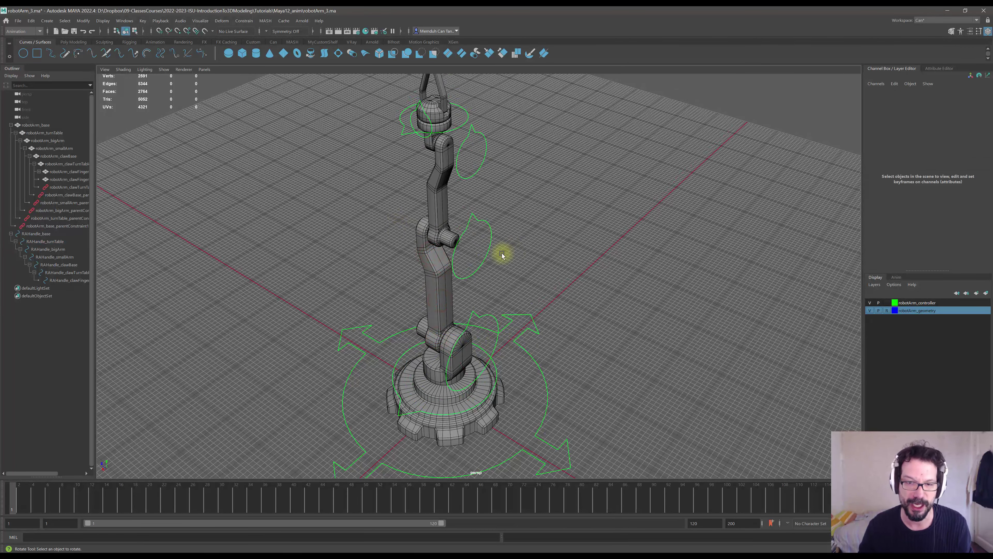
# - Test the small arm's controller curve by rotating it about -22 degrees around Z, and undo the rotation
pyautogui.scroll(-3, 502, 255)
pyautogui.click(489, 243)
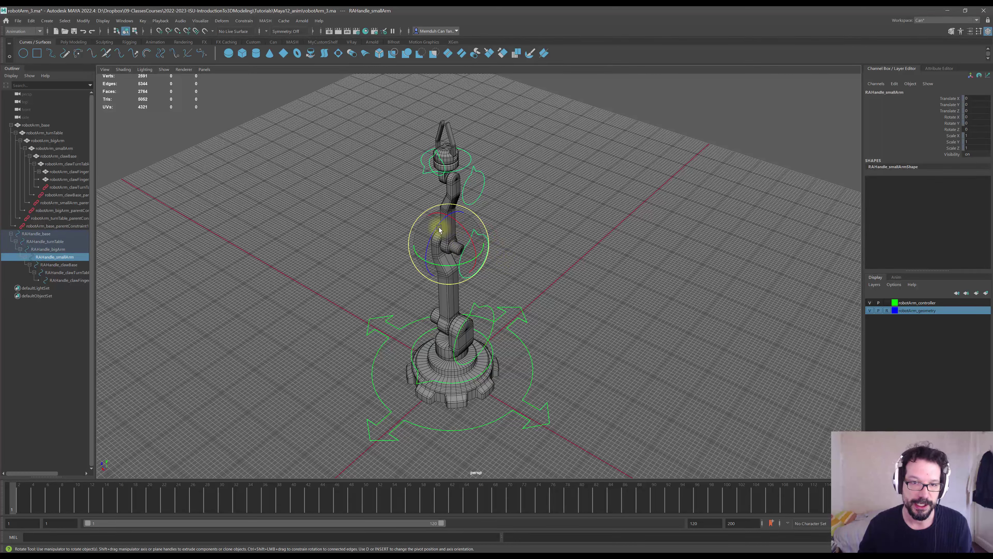
pyautogui.moveTo(439, 229); pyautogui.dragTo(488, 275)
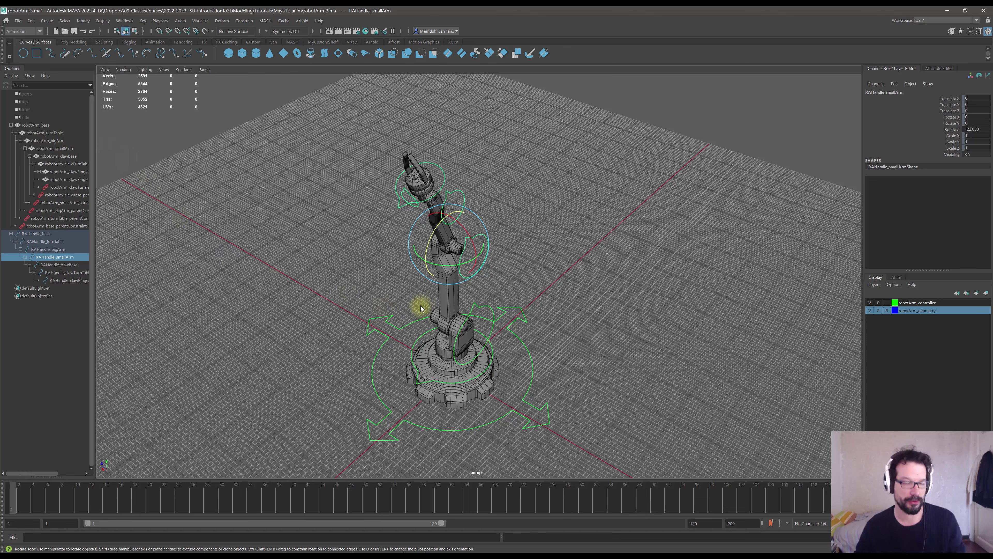
pyautogui.hotkey('ctrl', 'z')
pyautogui.hotkey('ctrl', 'z')
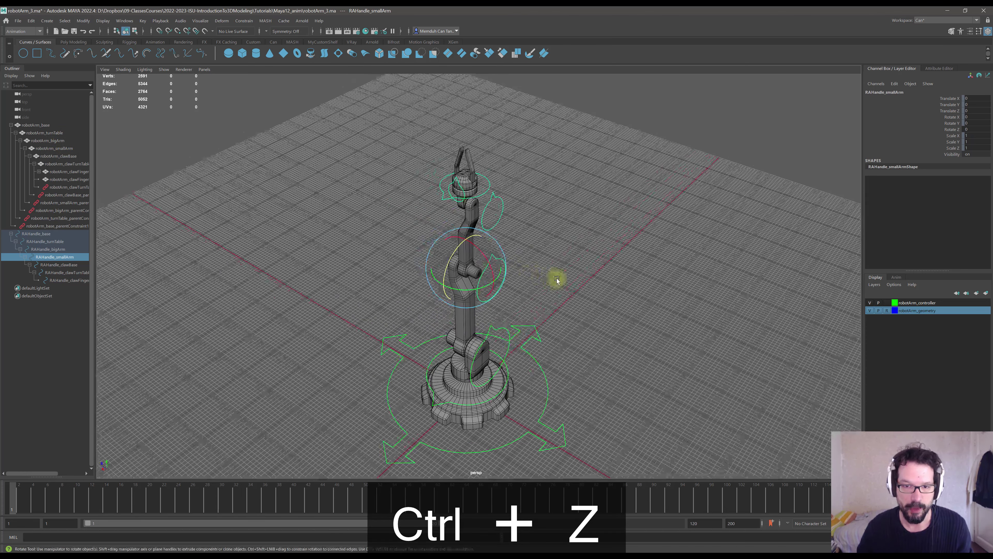
pyautogui.click(564, 281)
pyautogui.click(502, 258)
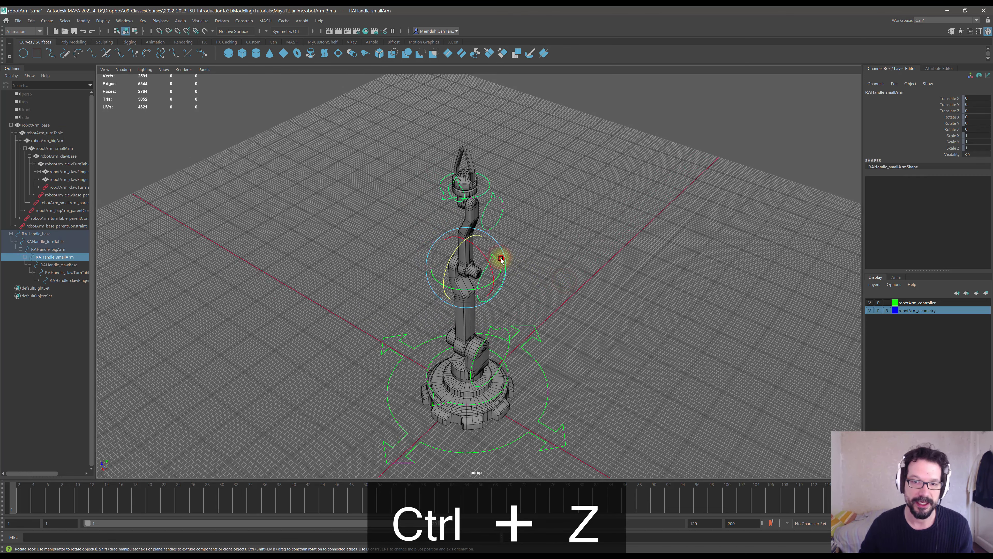
# - Deselect the controller curve, hide the robotArm_controller display layer and show it again
pyautogui.keyDown('alt'); pyautogui.moveTo(550, 304); pyautogui.dragTo(542, 278, button='middle'); pyautogui.keyUp('alt')
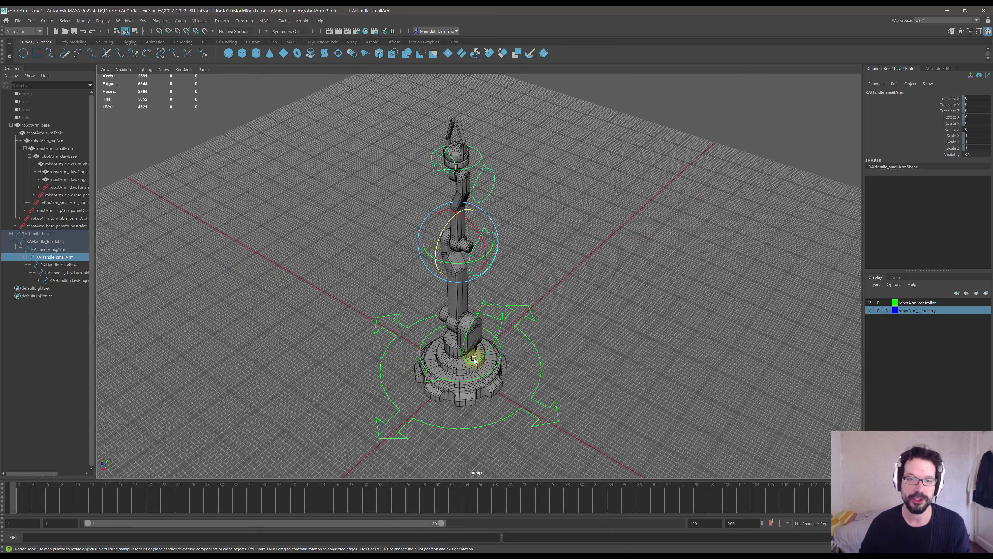
pyautogui.keyDown('alt'); pyautogui.moveTo(518, 354); pyautogui.dragTo(549, 349); pyautogui.keyUp('alt')
pyautogui.click(745, 331)
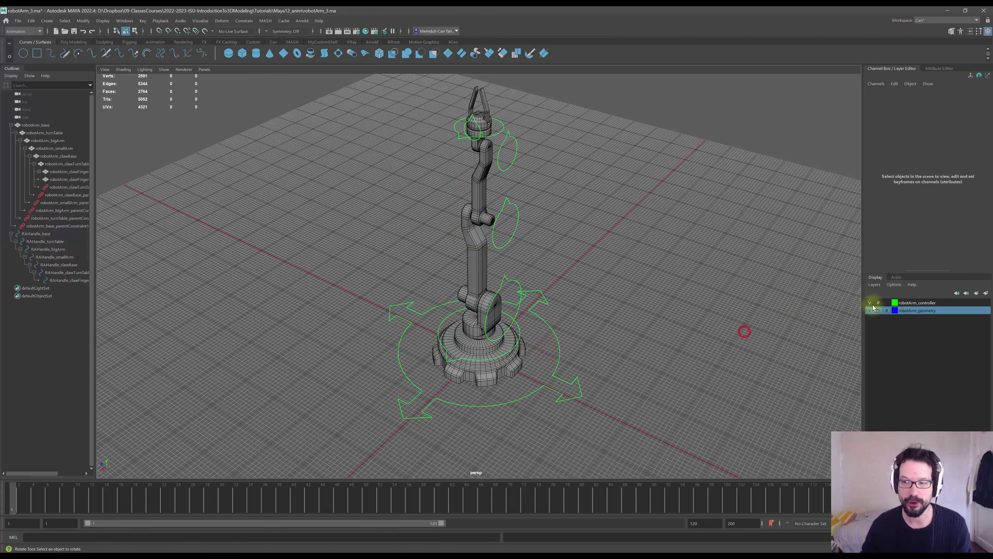
pyautogui.click(871, 303)
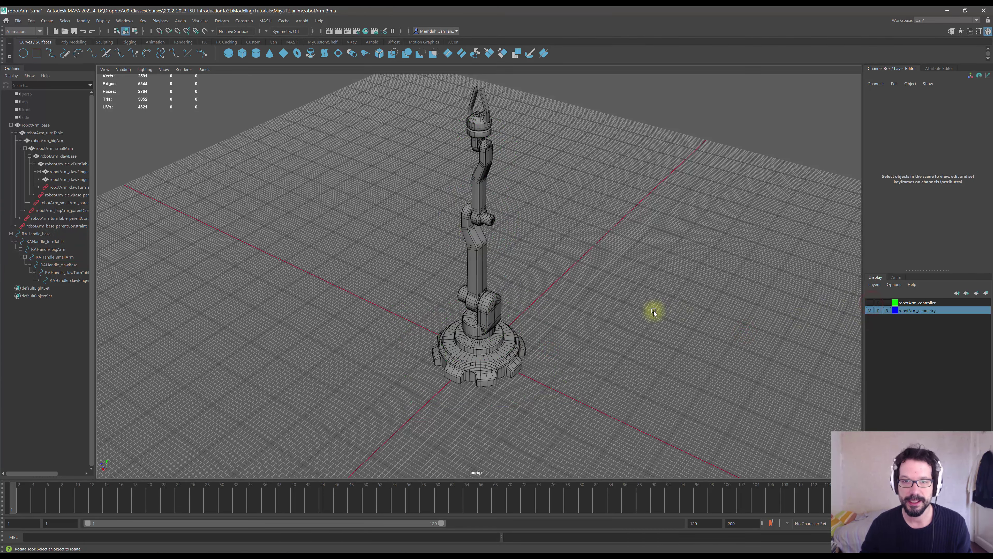
pyautogui.keyDown('alt'); pyautogui.moveTo(654, 310); pyautogui.dragTo(492, 360); pyautogui.keyUp('alt')
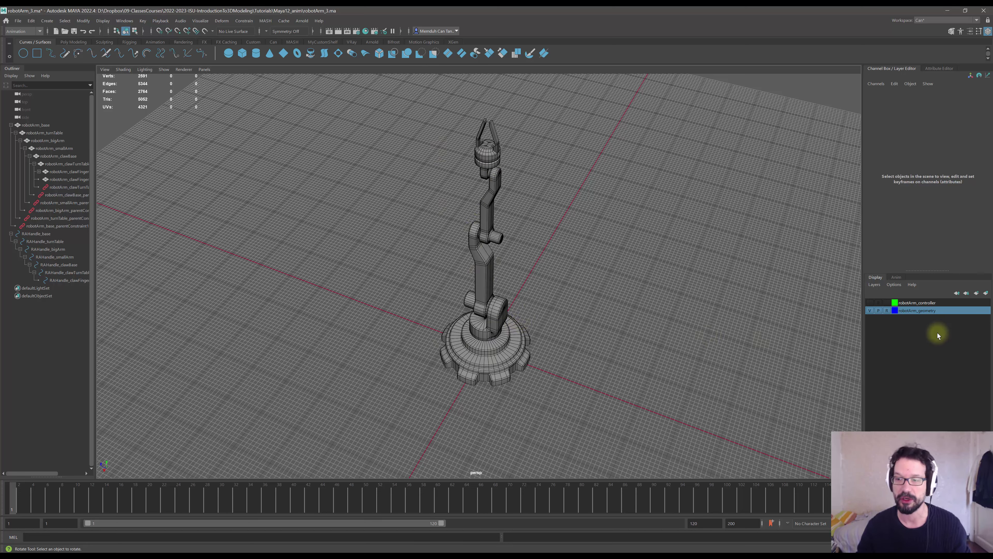
pyautogui.click(870, 303)
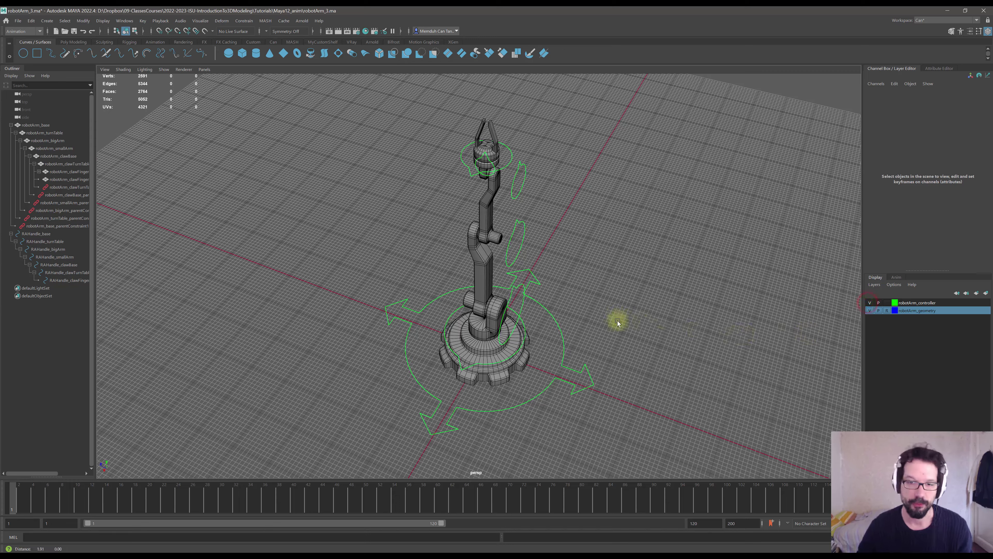
pyautogui.moveTo(621, 321)
pyautogui.keyDown('alt'); pyautogui.mouseDown()
pyautogui.moveTo(610, 326)
pyautogui.moveTo(612, 313)
pyautogui.mouseUp(); pyautogui.keyUp('alt')
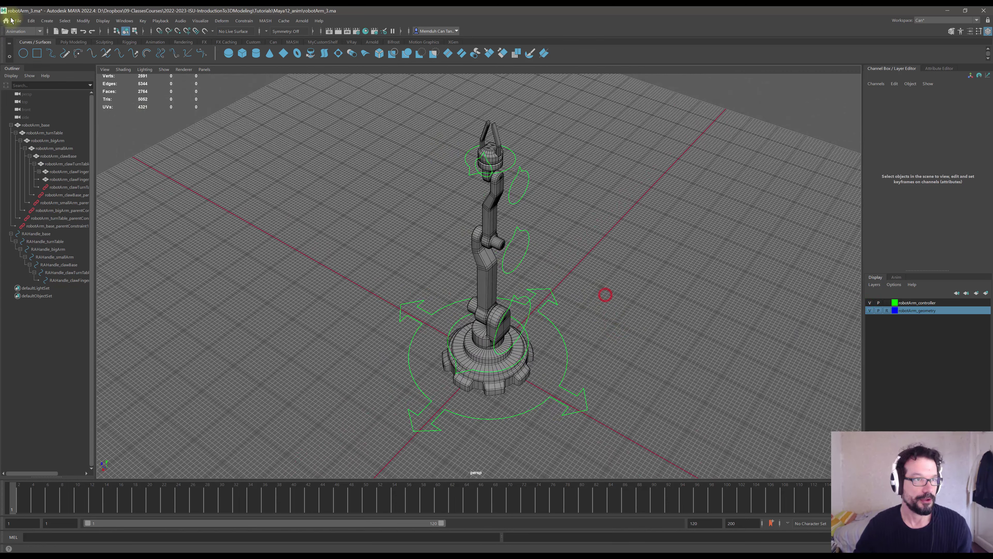
# - Save the current scene and open the recently used file robotArm_2.ma
pyautogui.click(18, 21)
pyautogui.click(36, 54)
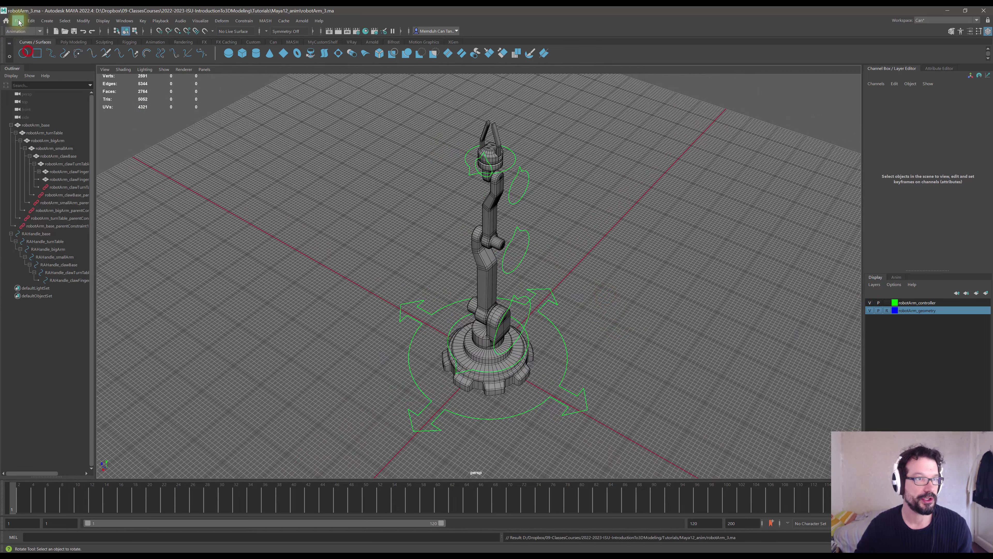
pyautogui.click(17, 21)
pyautogui.moveTo(102, 265)
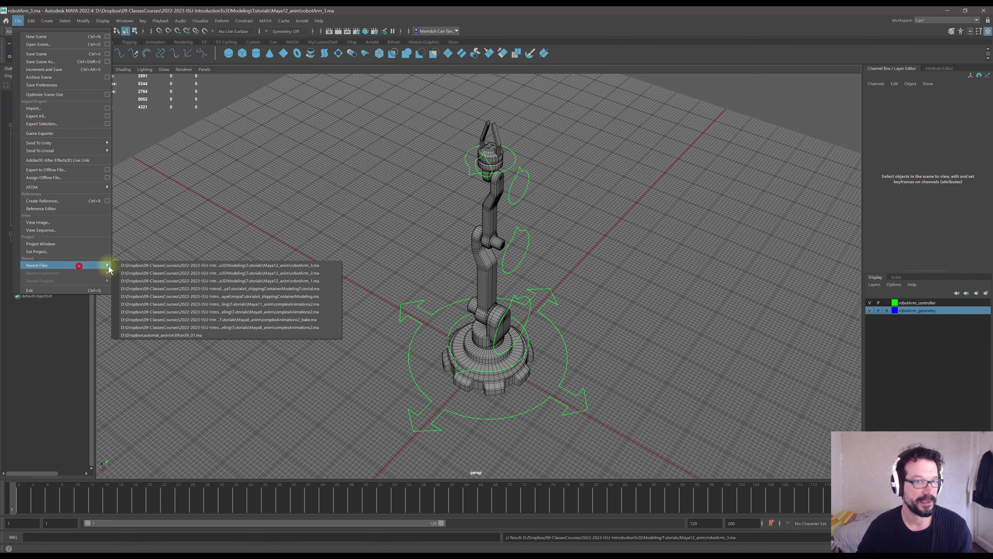
pyautogui.click(154, 275)
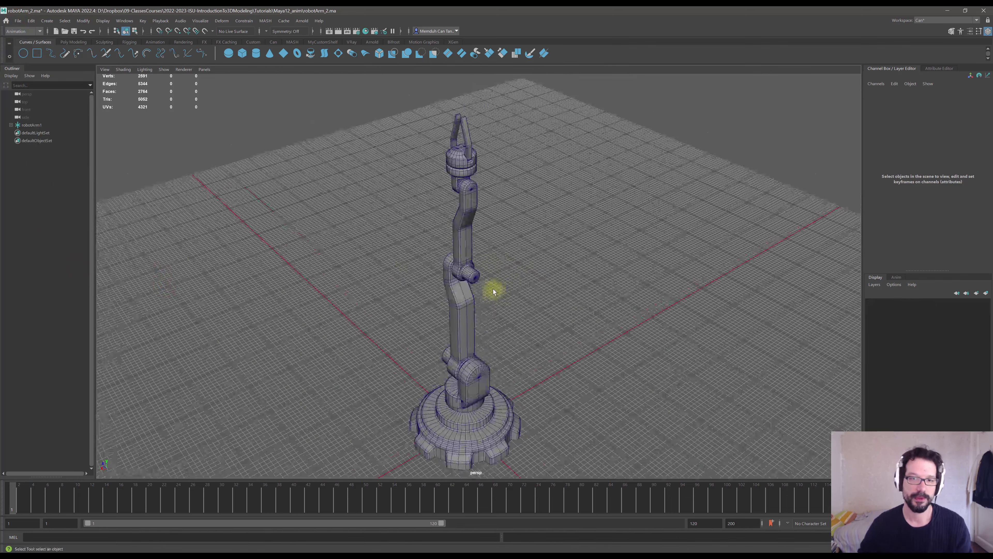
# - Expand the robotArm1 group's hierarchy level by level down to the claw fingers
pyautogui.keyDown('alt'); pyautogui.moveTo(498, 288); pyautogui.dragTo(515, 274); pyautogui.keyUp('alt')
pyautogui.keyDown('alt'); pyautogui.moveTo(515, 275); pyautogui.dragTo(512, 274, button='middle'); pyautogui.keyUp('alt')
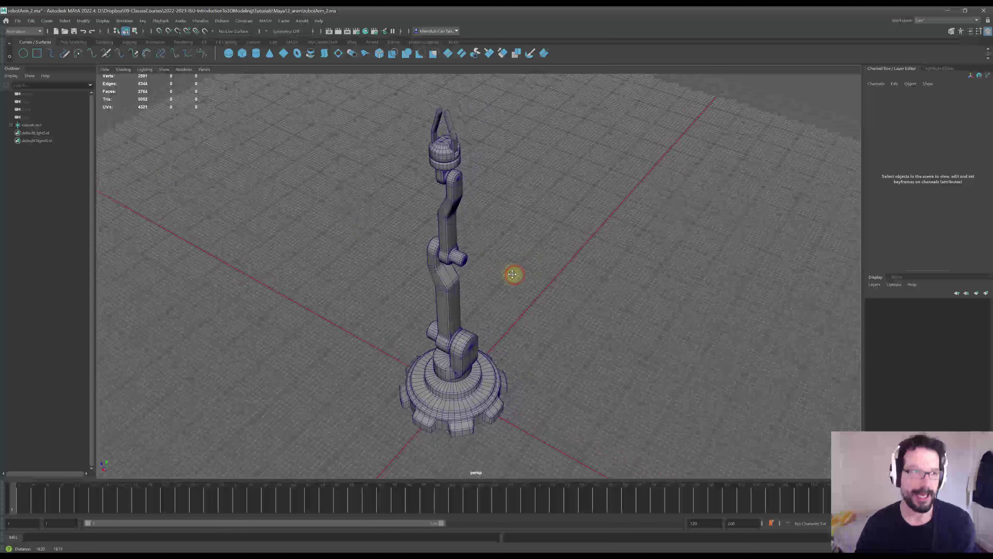
pyautogui.click(11, 125)
pyautogui.click(16, 133)
pyautogui.click(20, 140)
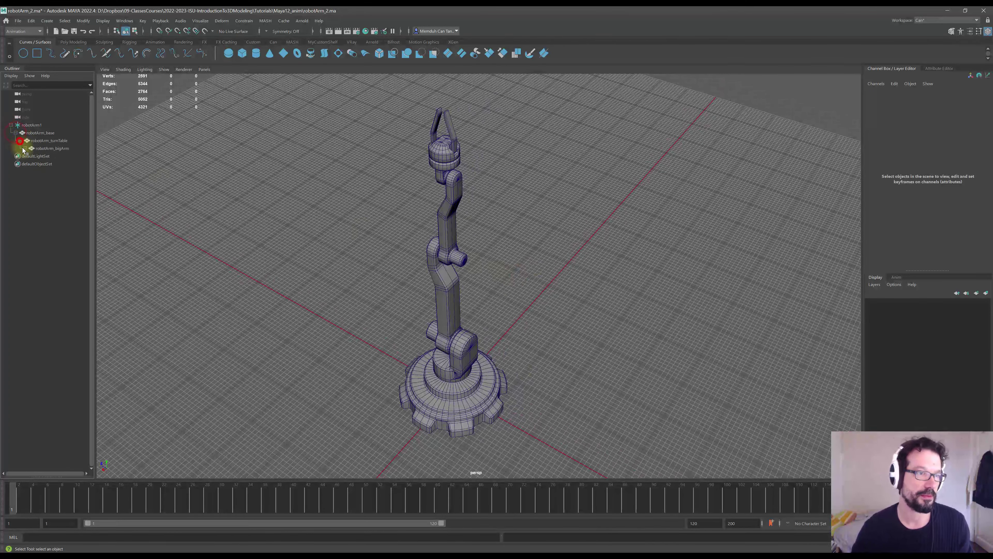
pyautogui.click(24, 148)
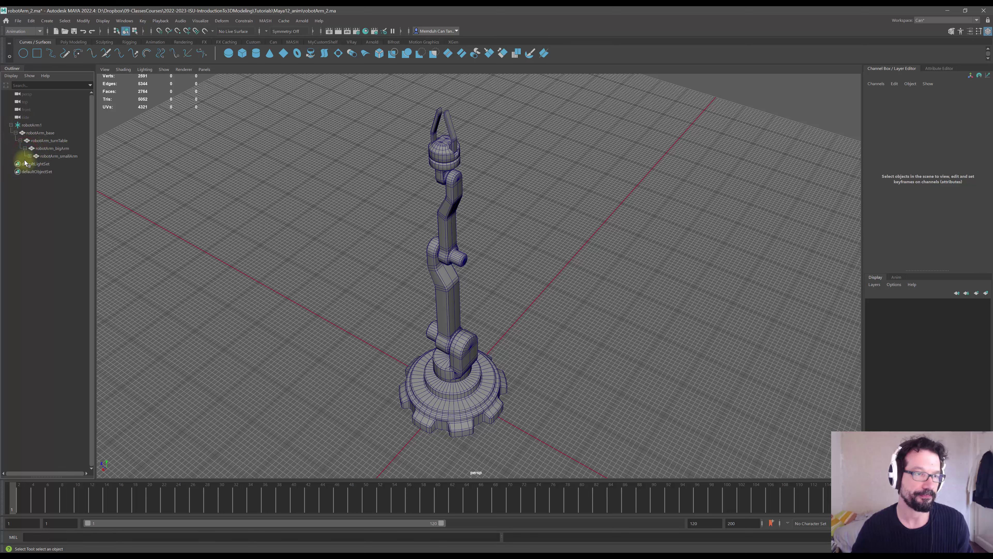
pyautogui.click(34, 164)
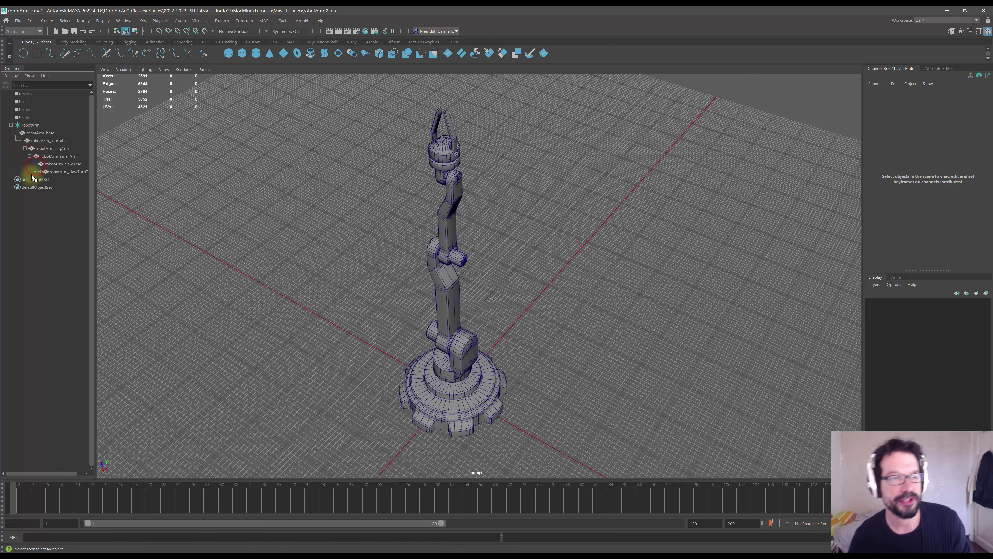
pyautogui.click(39, 171)
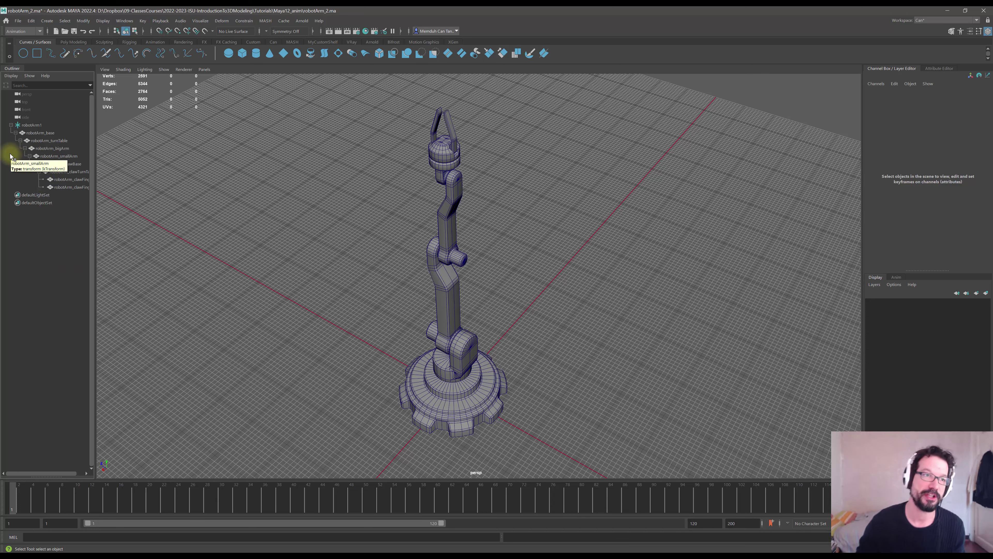
# - Save the scene under the name robotArm_3 in the Maya12_anim folder, replacing the existing file
pyautogui.click(18, 20)
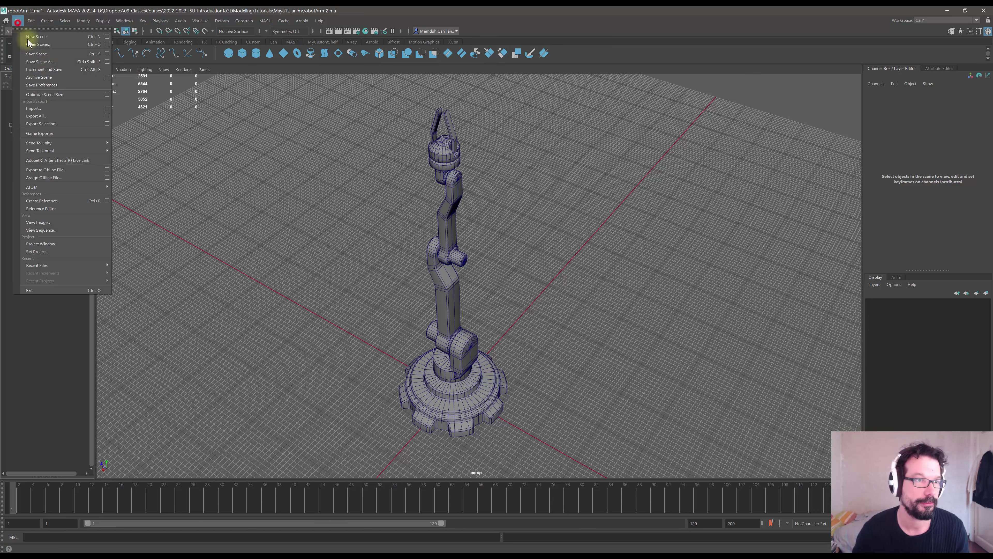
pyautogui.click(53, 62)
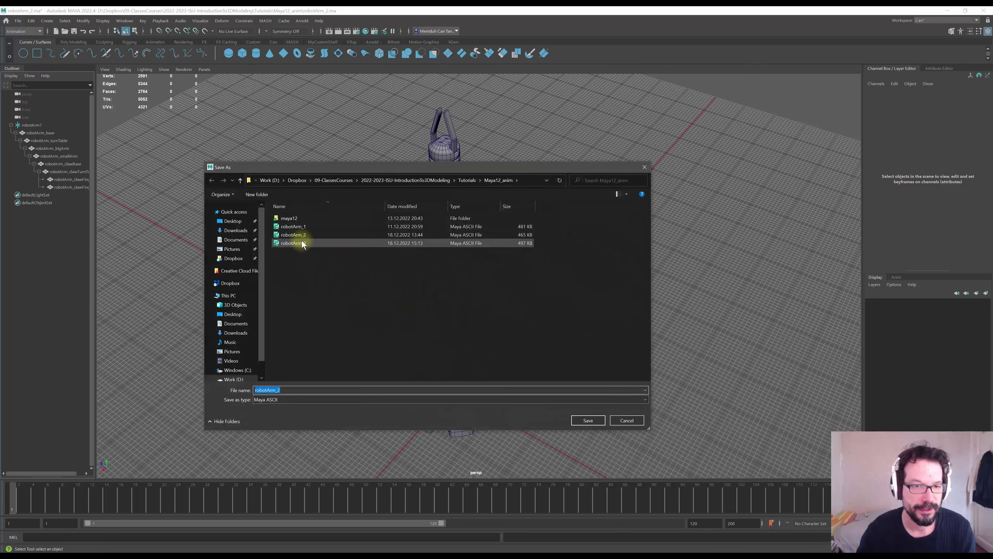
pyautogui.click(302, 245)
pyautogui.click(584, 420)
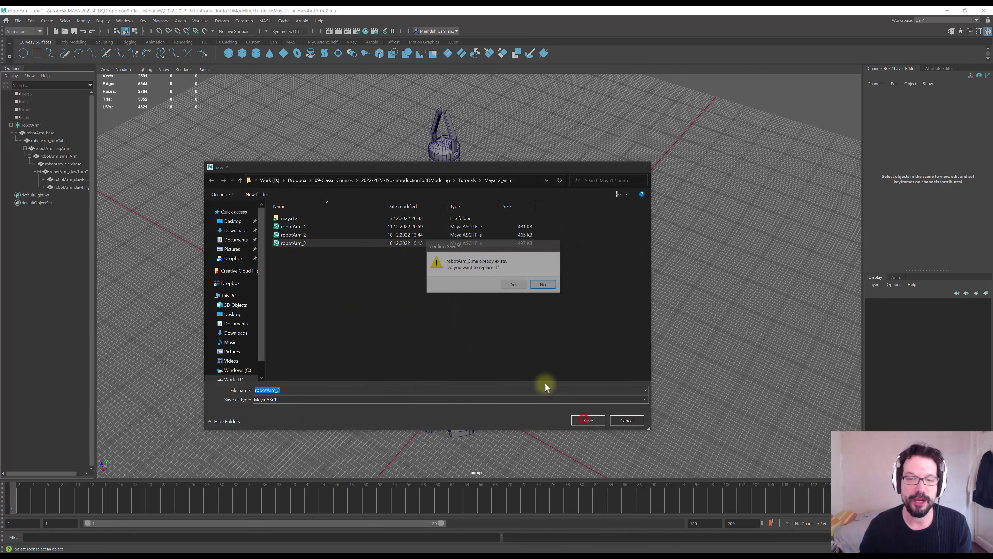
pyautogui.click(521, 285)
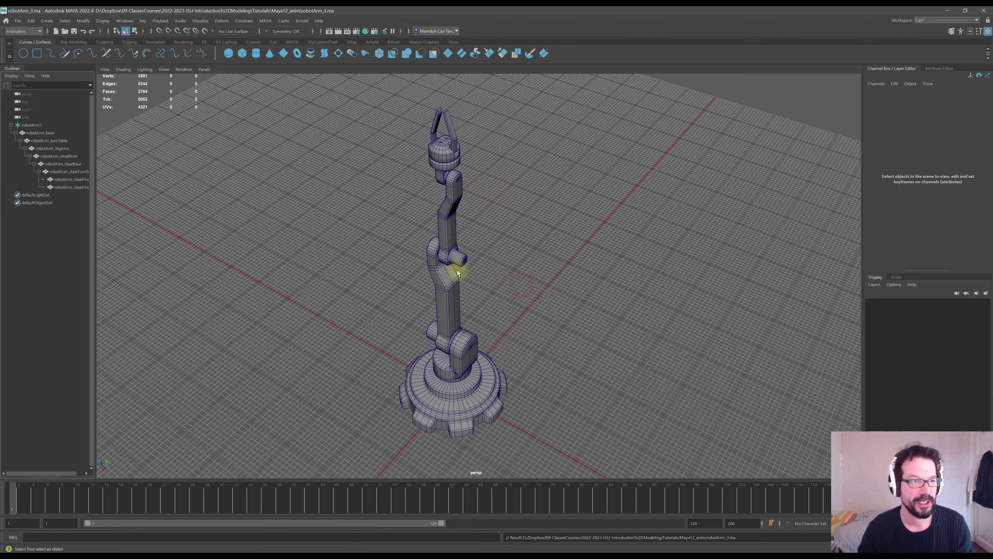
# - Unparent robotArm_base from the robotArm1 group and delete the emptied group
pyautogui.keyDown('alt'); pyautogui.moveTo(457, 270); pyautogui.dragTo(487, 267); pyautogui.keyUp('alt')
pyautogui.click(43, 133)
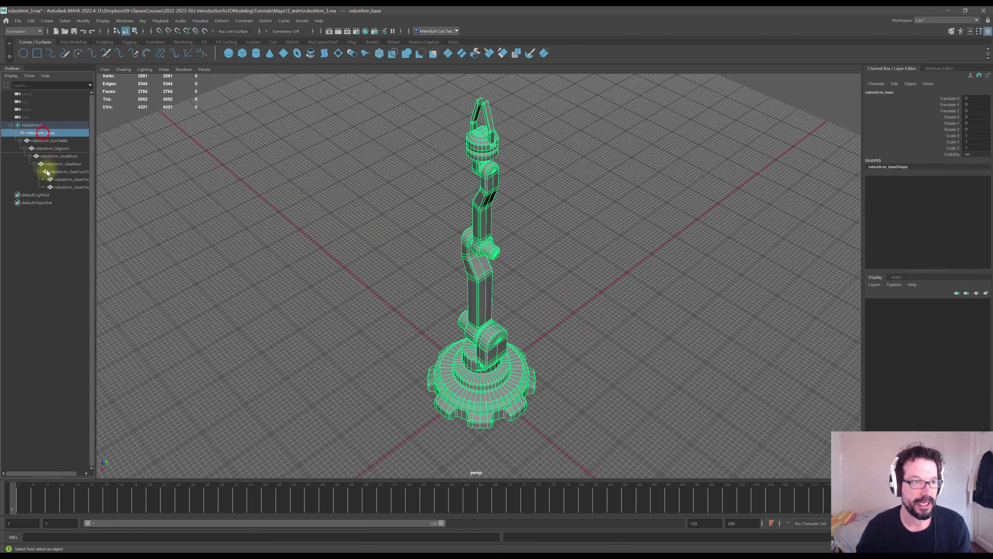
pyautogui.moveTo(47, 170); pyautogui.dragTo(46, 221, button='middle')
pyautogui.click(29, 126)
pyautogui.press('Delete')
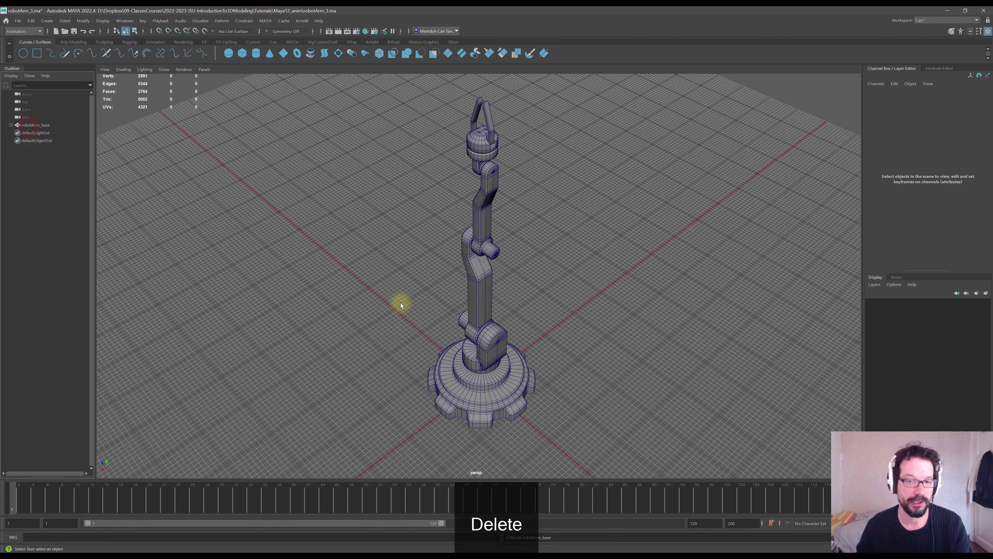
# - Select robotArm_base with the Move tool and examine its pivot position and transform values
pyautogui.click(466, 375)
pyautogui.keyDown('alt'); pyautogui.moveTo(487, 400); pyautogui.dragTo(467, 369); pyautogui.keyUp('alt')
pyautogui.press('w')
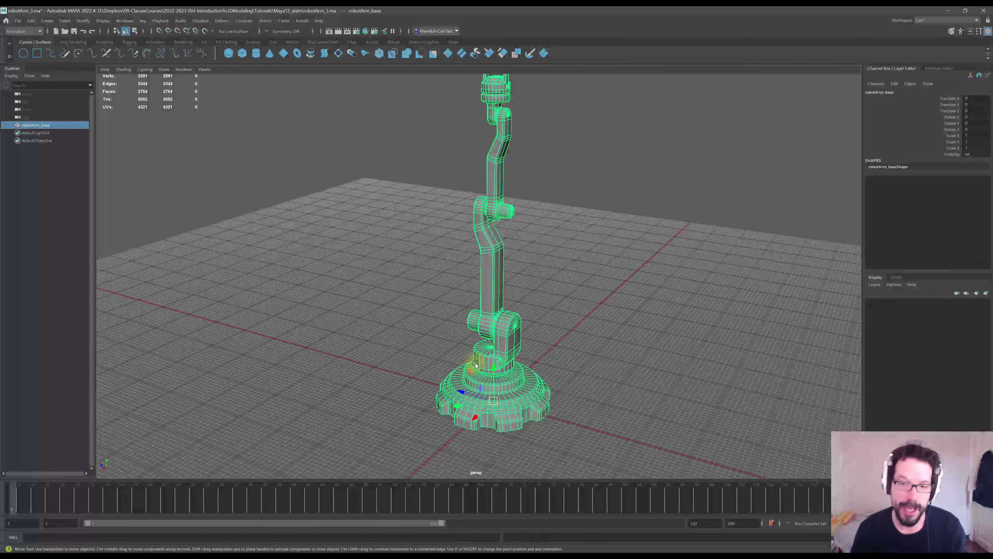
pyautogui.click(557, 341)
pyautogui.click(517, 375)
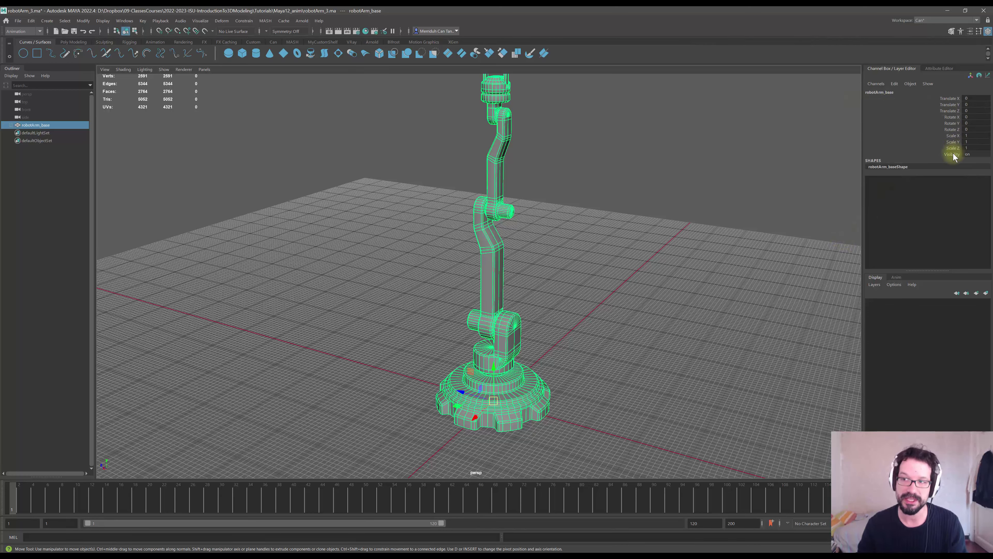
pyautogui.keyDown('alt'); pyautogui.moveTo(604, 274); pyautogui.dragTo(580, 273, button='middle'); pyautogui.keyUp('alt')
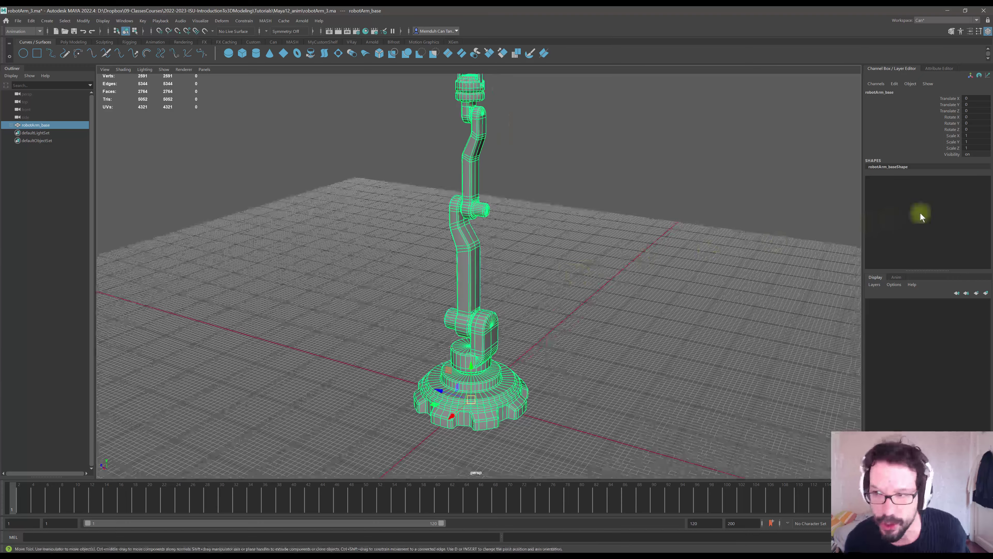
pyautogui.keyDown('alt'); pyautogui.moveTo(496, 281); pyautogui.dragTo(517, 282); pyautogui.keyUp('alt')
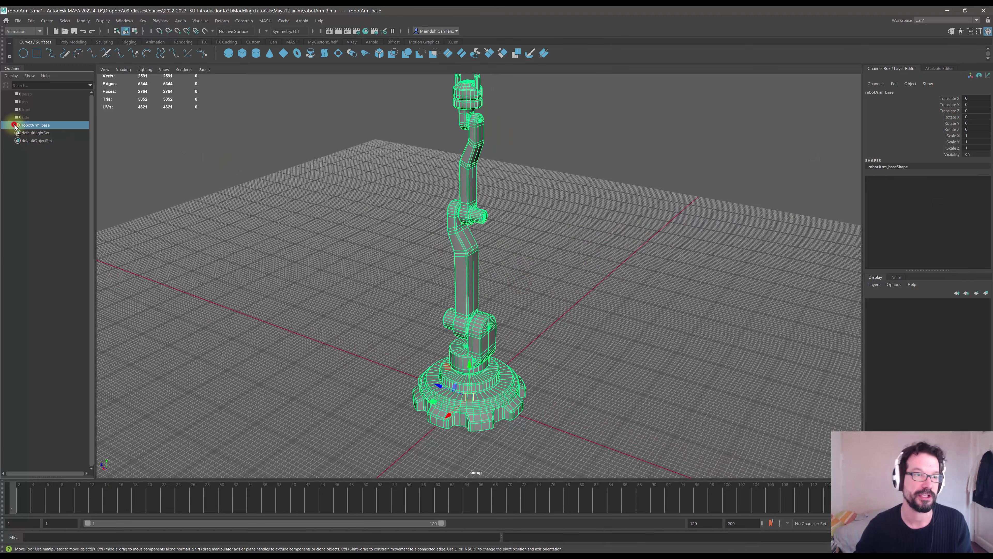
# - Expand the robotArm_base hierarchy level by level down to the two claw fingers
pyautogui.click(11, 125)
pyautogui.click(17, 132)
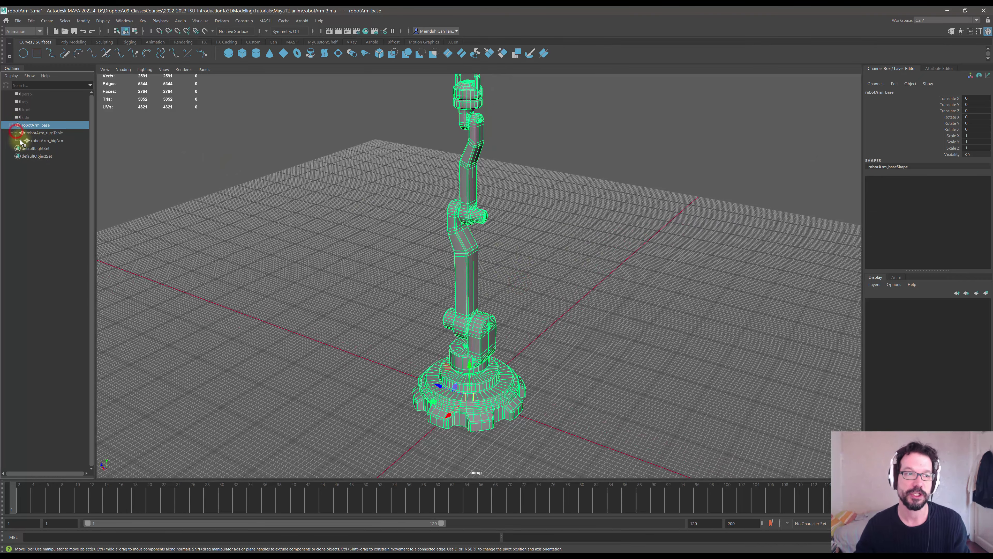
pyautogui.click(20, 140)
pyautogui.click(25, 148)
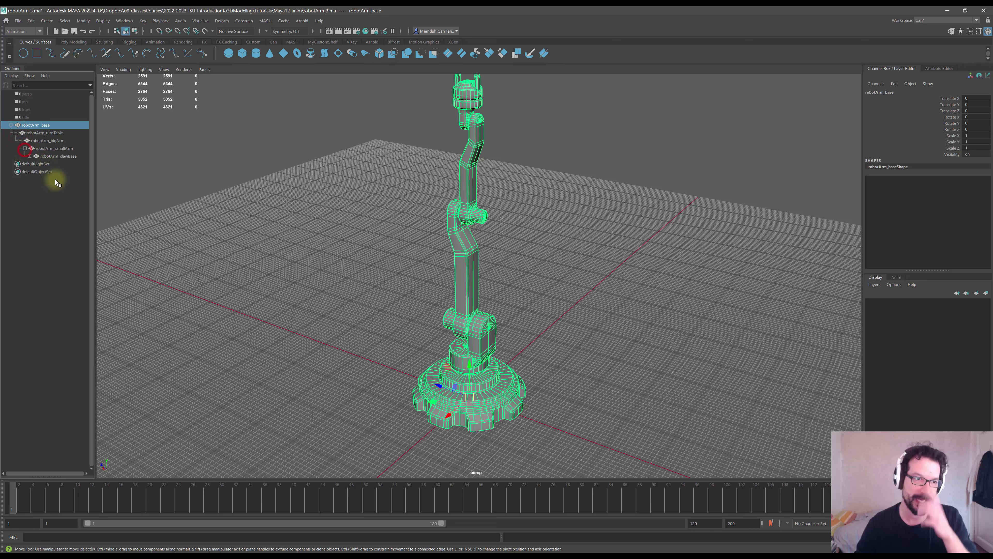
pyautogui.click(29, 156)
pyautogui.click(35, 164)
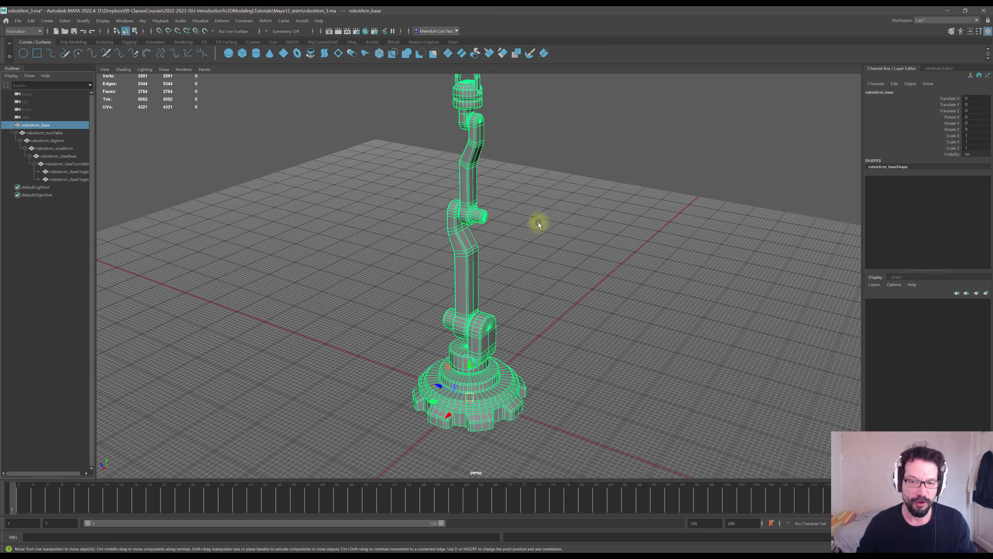
pyautogui.keyDown('alt'); pyautogui.moveTo(546, 223); pyautogui.dragTo(525, 266); pyautogui.keyUp('alt')
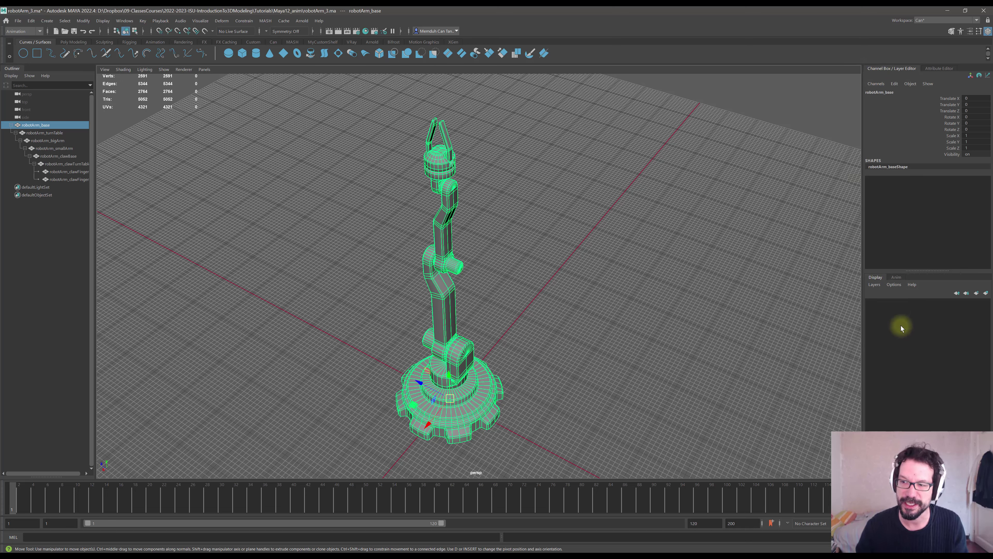
# - Create an empty display layer with nothing selected and name it robotArm_geometry
pyautogui.click(550, 284)
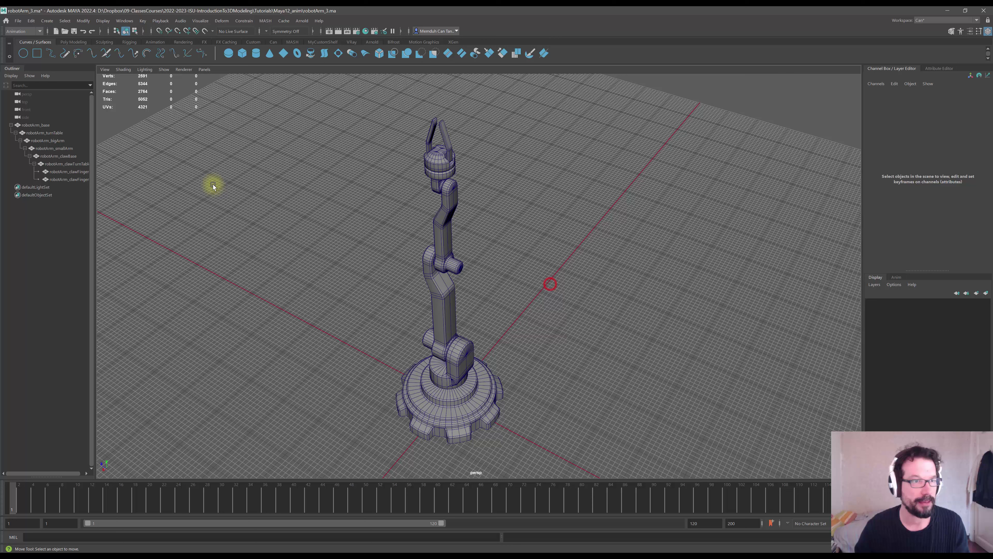
pyautogui.click(33, 126)
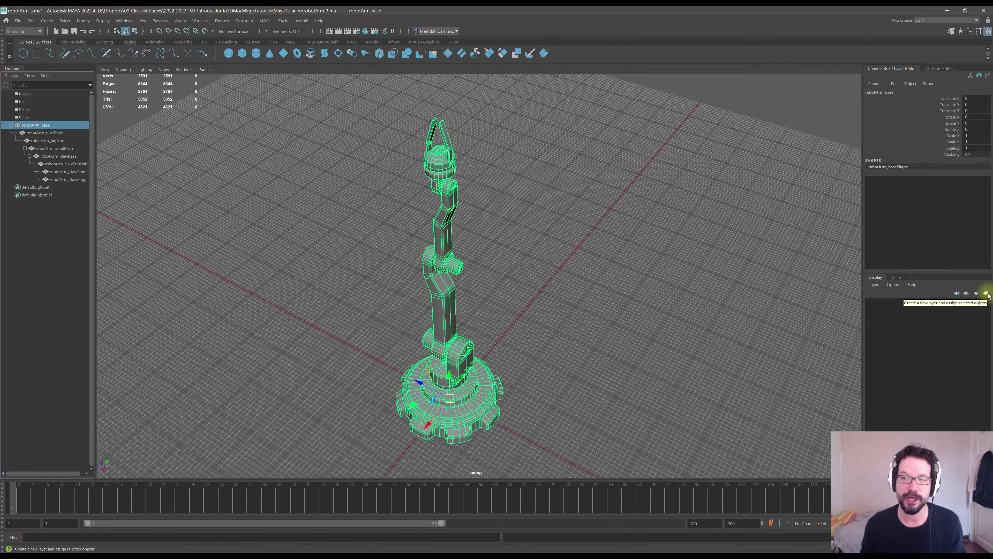
pyautogui.click(550, 248)
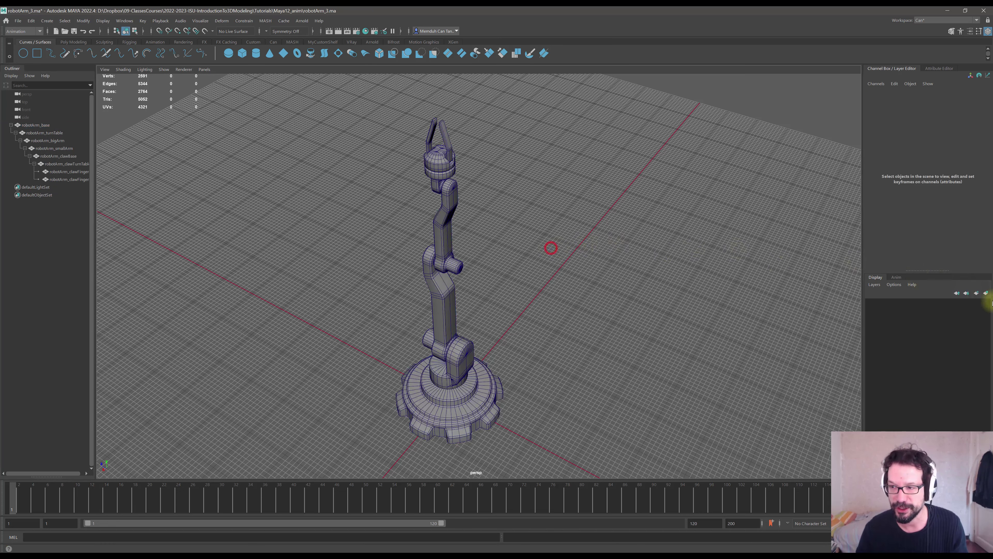
pyautogui.click(978, 294)
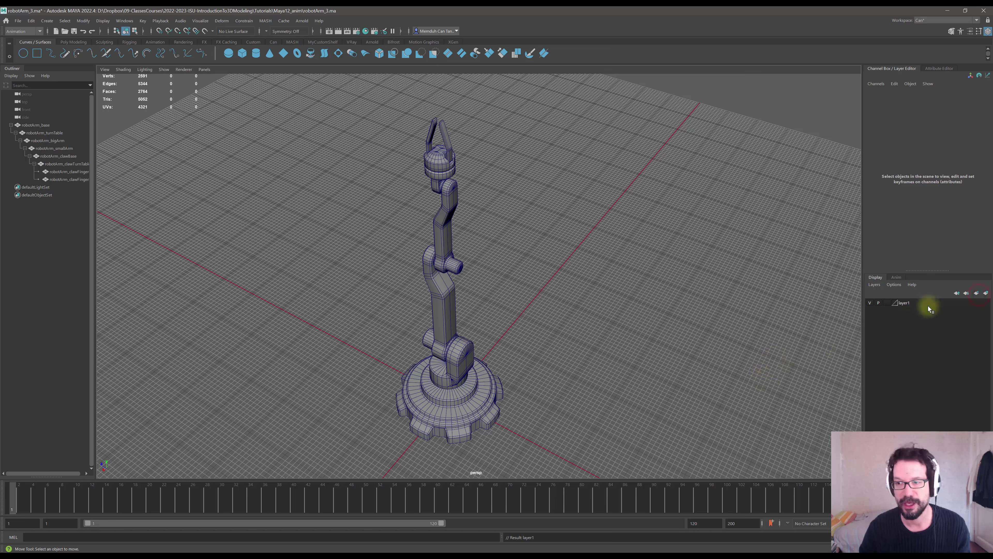
pyautogui.doubleClick(907, 303)
pyautogui.moveTo(381, 208); pyautogui.dragTo(321, 202)
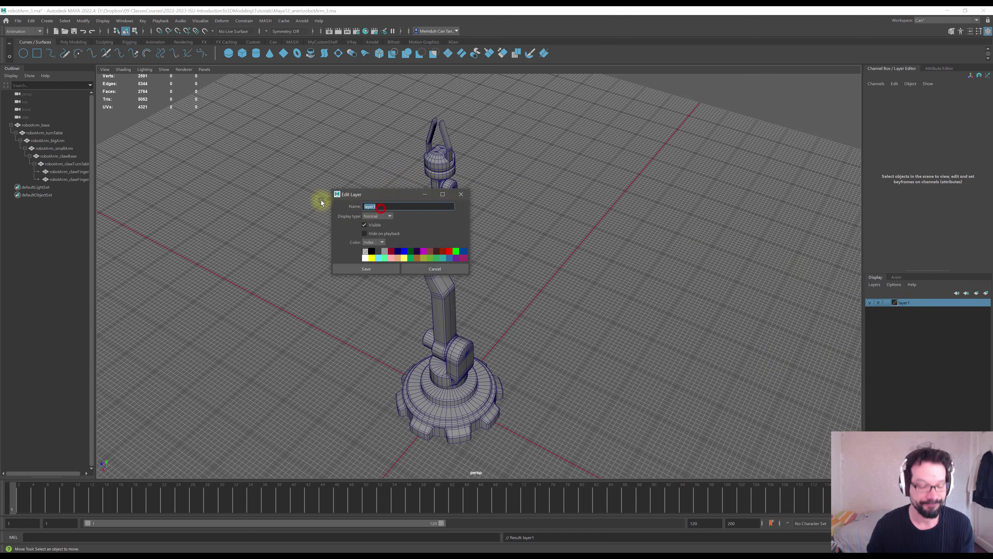
pyautogui.write('robot')
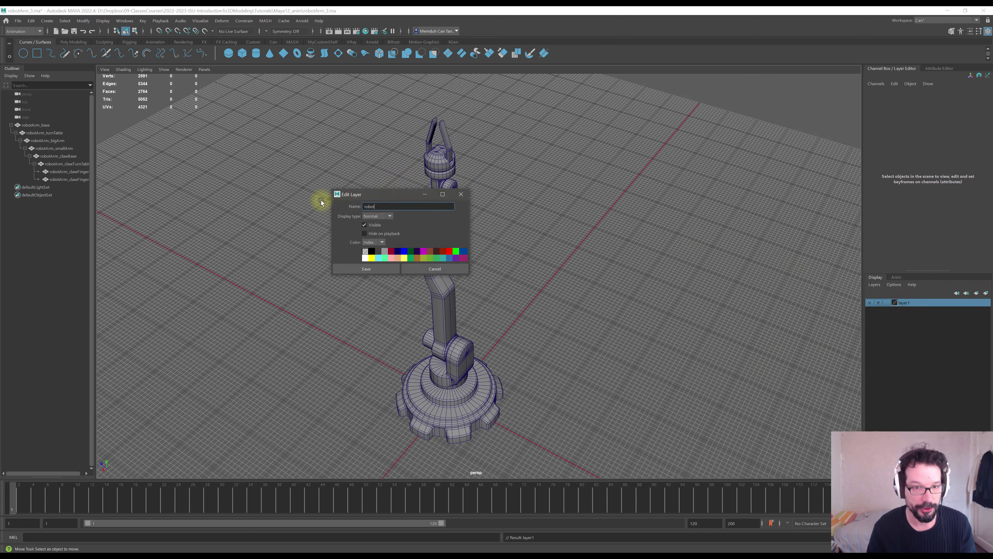
pyautogui.write('AS')
pyautogui.press('BackSpace')
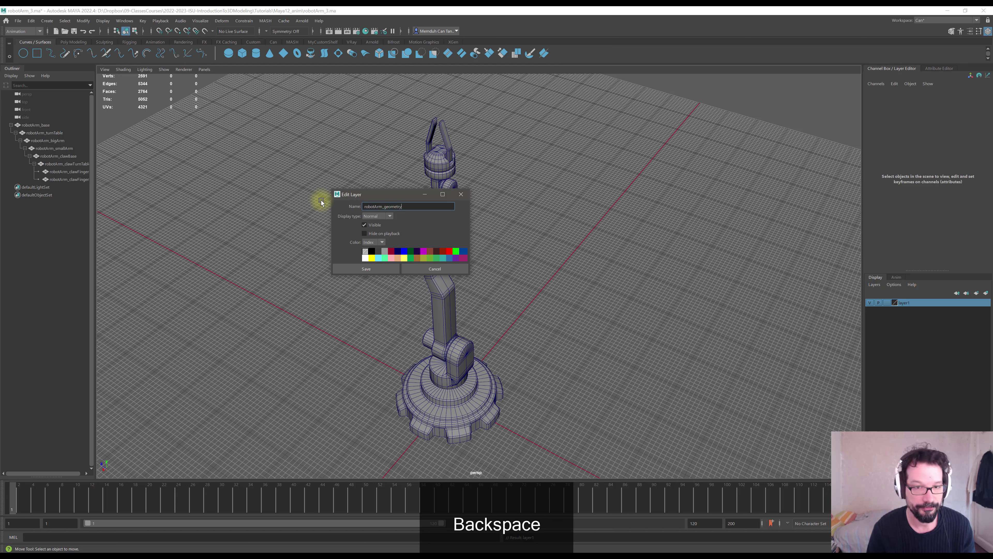
pyautogui.click(382, 268)
# - Change the robotArm_geometry layer's colour to the medium blue swatch
pyautogui.click(895, 303)
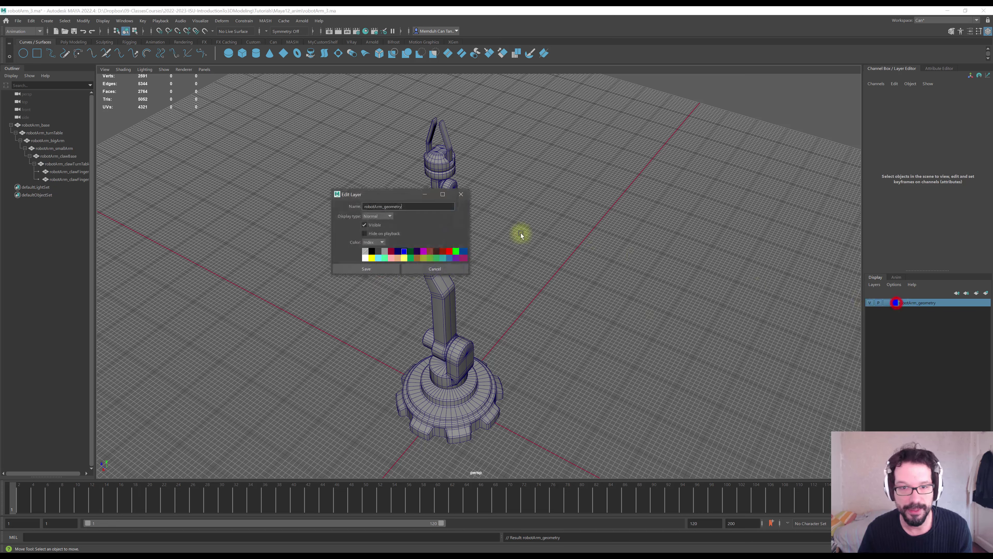
pyautogui.click(465, 254)
pyautogui.click(361, 269)
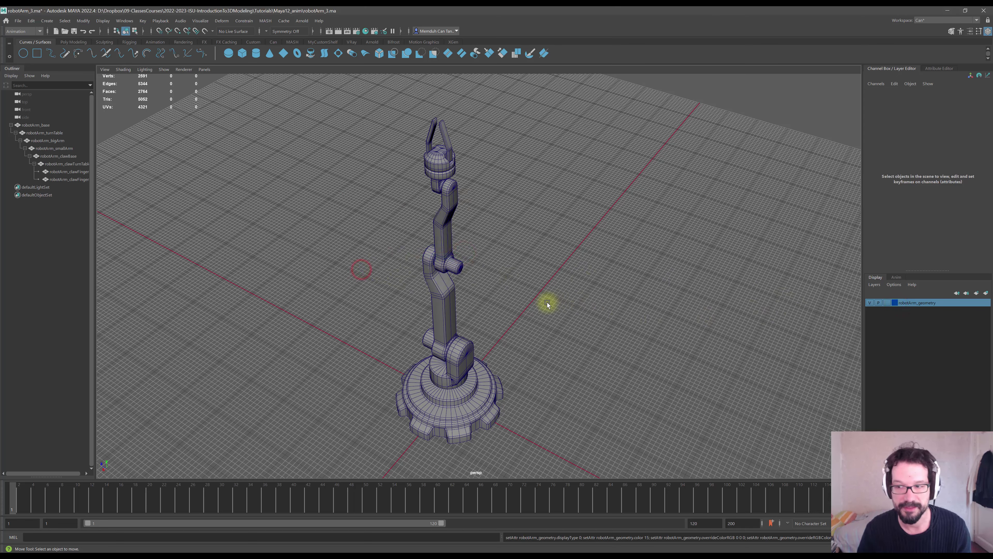
pyautogui.keyDown('alt'); pyautogui.moveTo(547, 303); pyautogui.dragTo(530, 291); pyautogui.keyUp('alt')
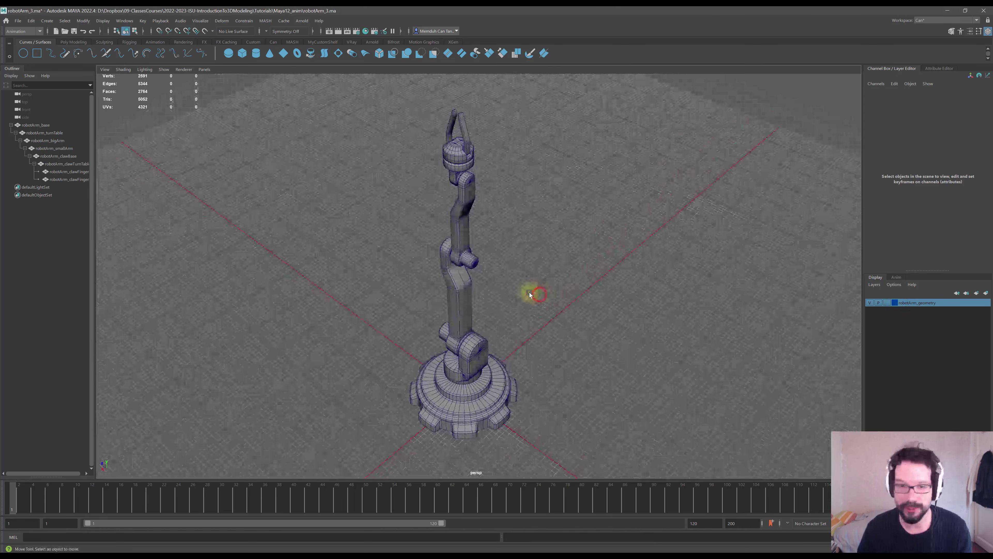
# - Add robotArm_base with its whole hierarchy to the robotArm_geometry layer and clear the selection
pyautogui.click(39, 125)
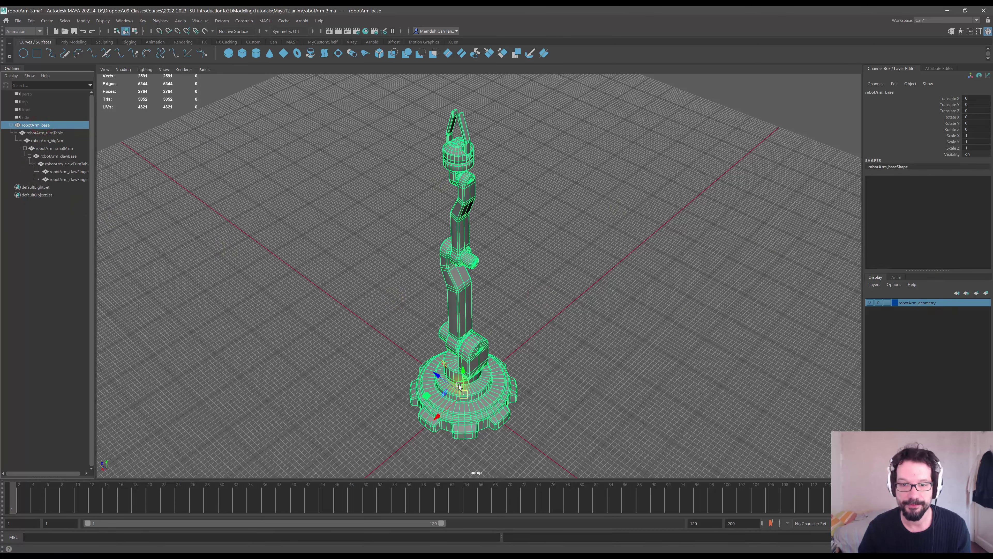
pyautogui.rightClick(941, 304)
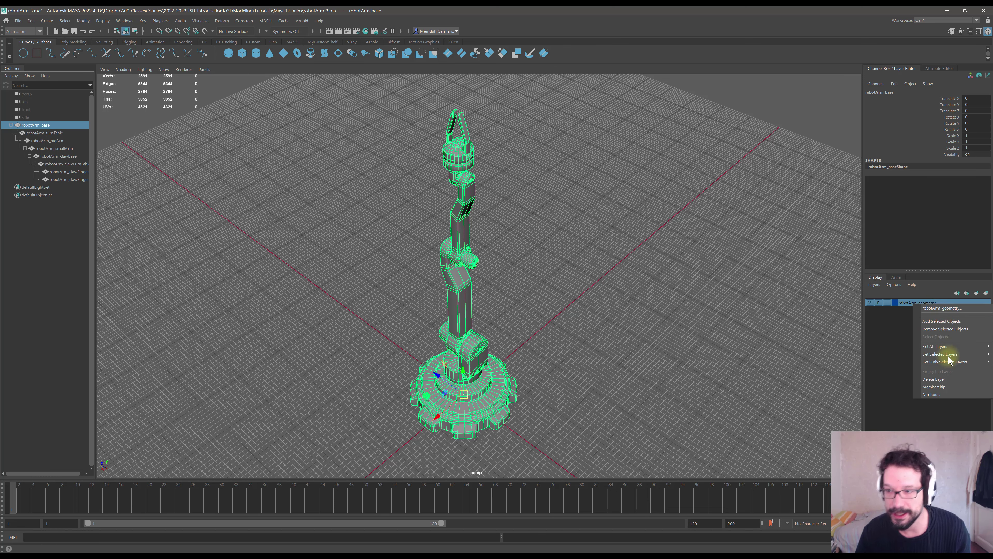
pyautogui.click(944, 321)
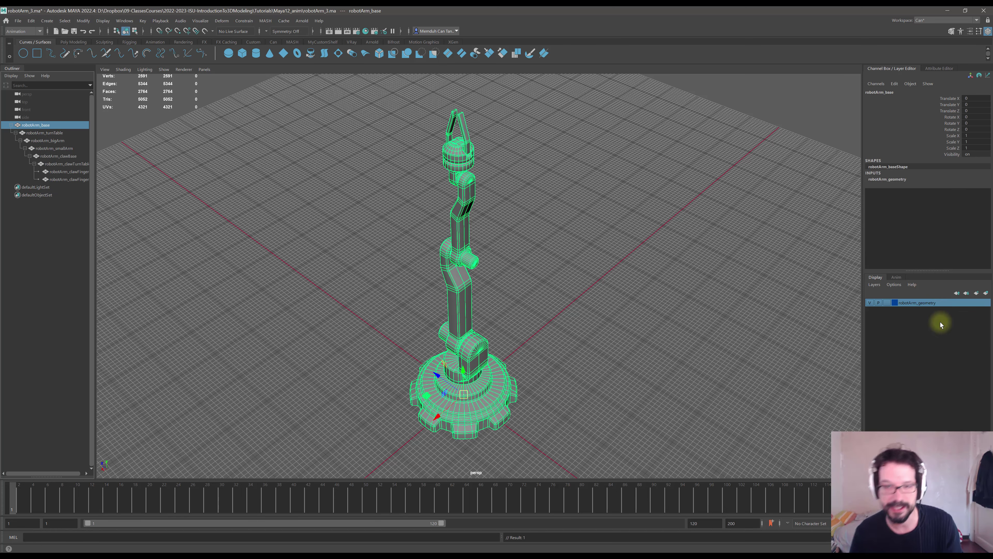
pyautogui.click(626, 370)
pyautogui.keyDown('alt'); pyautogui.moveTo(560, 392); pyautogui.dragTo(532, 355); pyautogui.keyUp('alt')
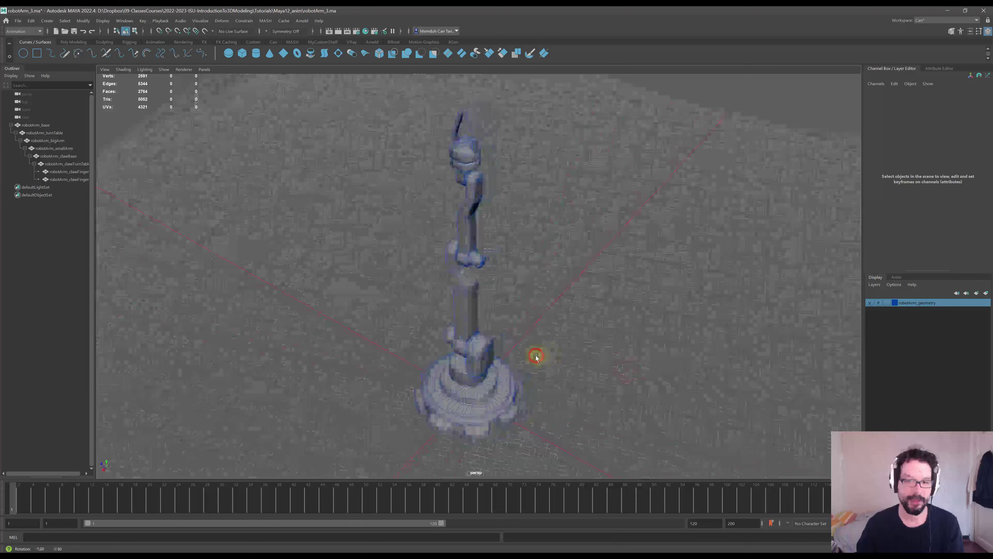
# - Set the robotArm_geometry layer's colour to the bright blue swatch
pyautogui.doubleClick(894, 303)
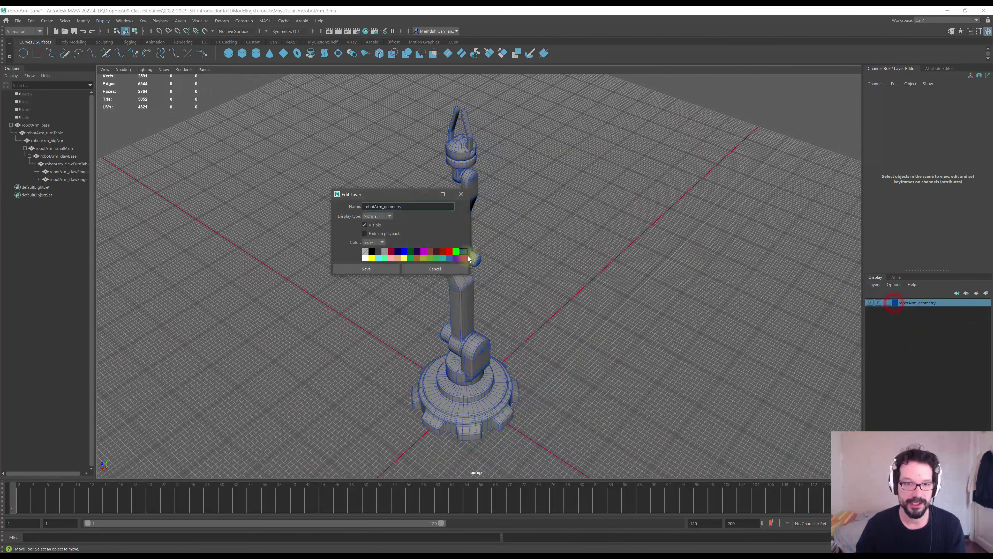
pyautogui.click(404, 251)
pyautogui.click(379, 270)
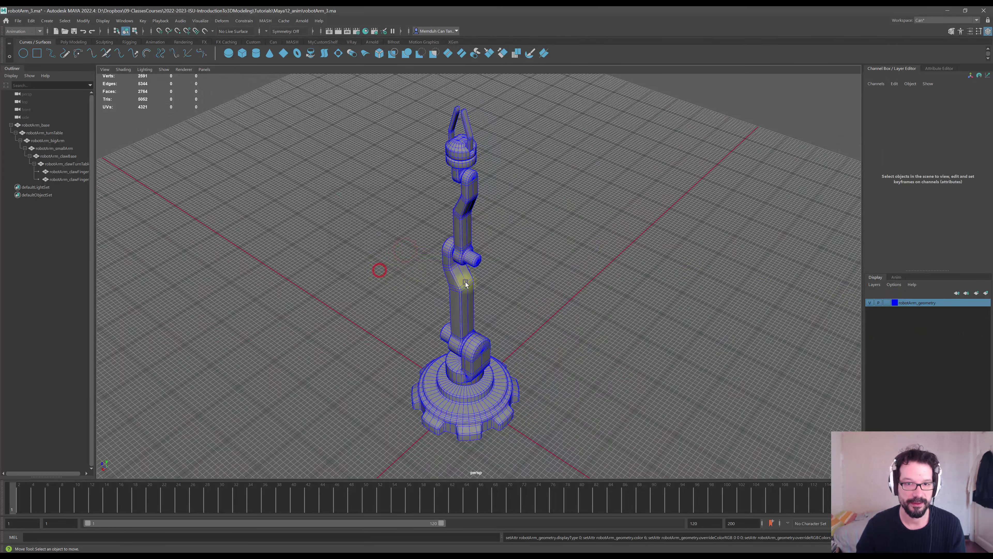
pyautogui.keyDown('alt'); pyautogui.moveTo(525, 261); pyautogui.dragTo(550, 277); pyautogui.keyUp('alt')
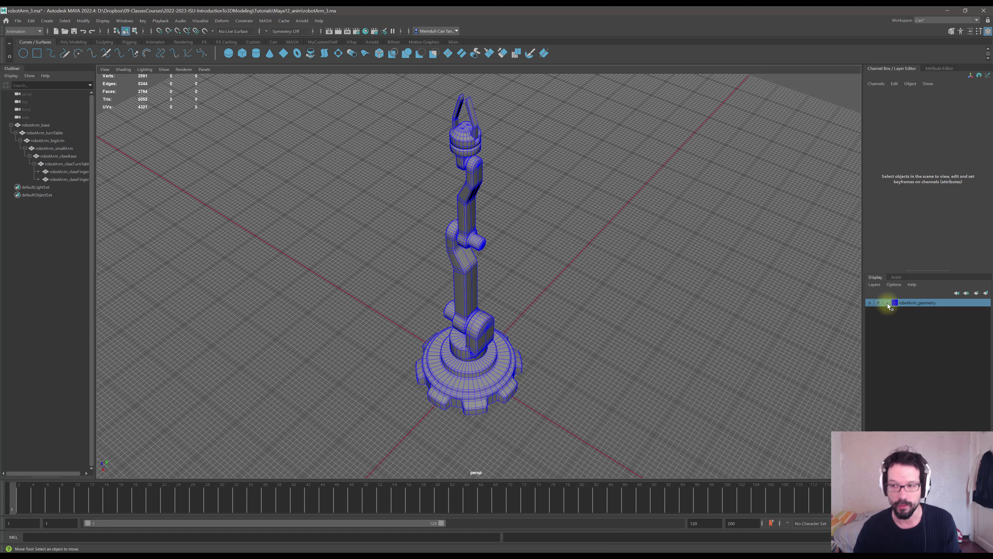
# - Toggle the robotArm_geometry layer's visibility off and on, leaving the arm visible
pyautogui.click(868, 303)
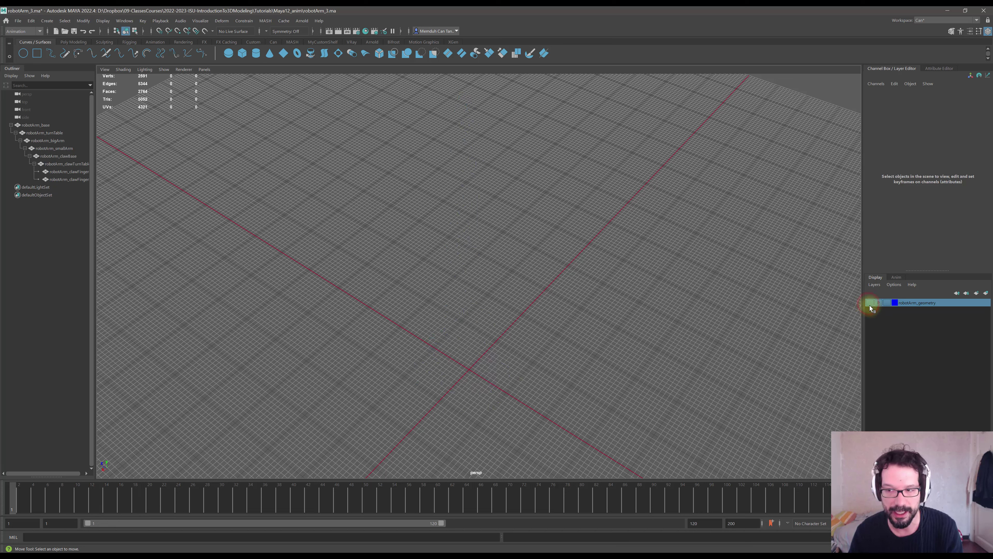
pyautogui.click(871, 303)
pyautogui.click(870, 303)
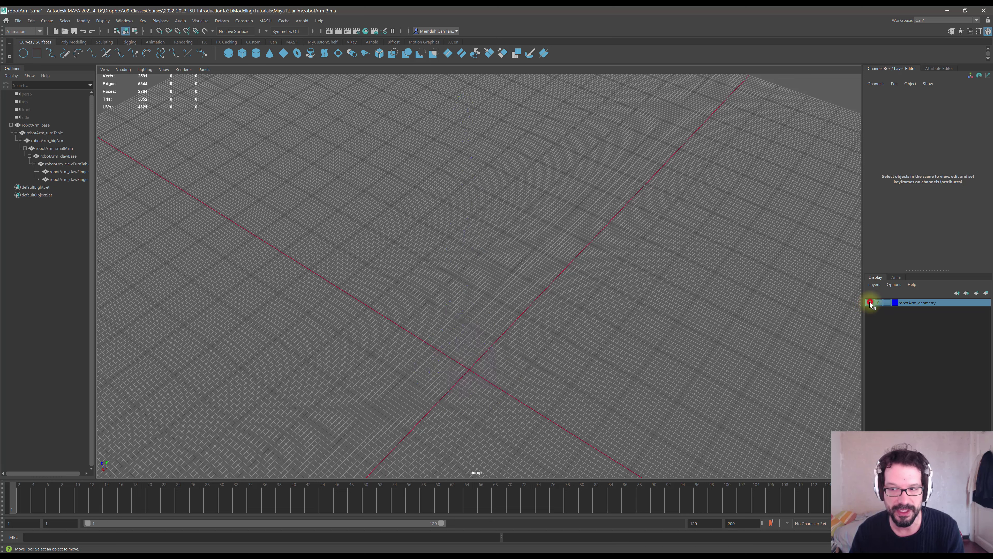
pyautogui.click(869, 303)
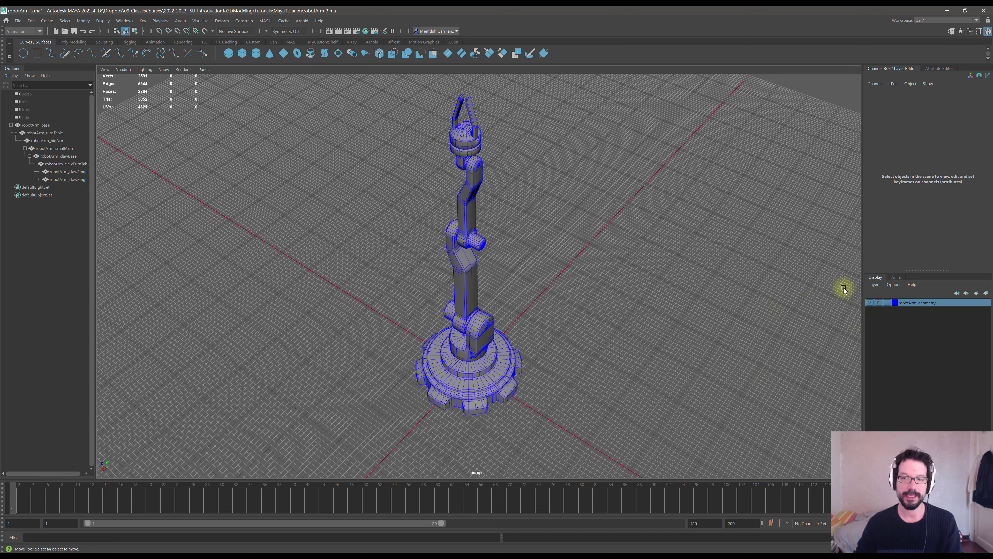
pyautogui.click(870, 303)
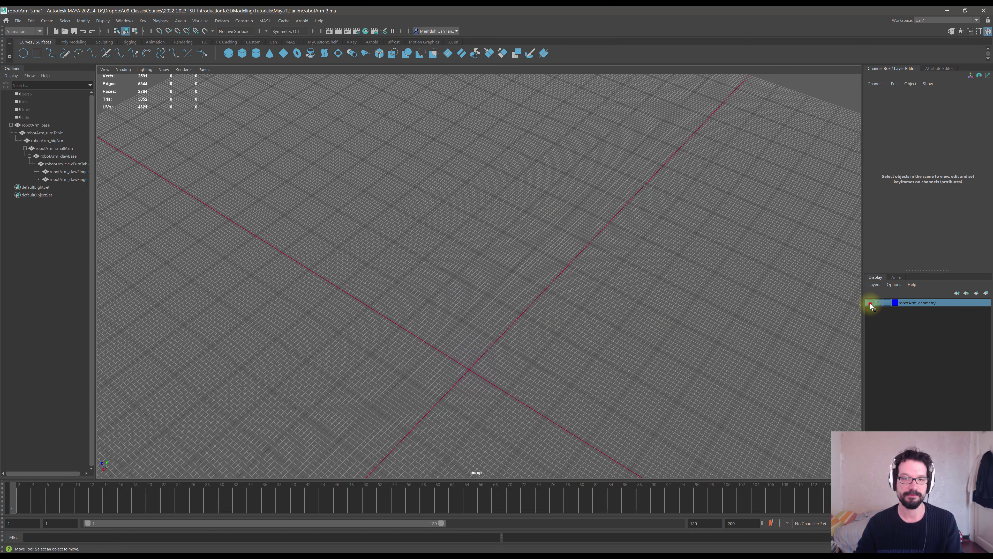
pyautogui.click(869, 302)
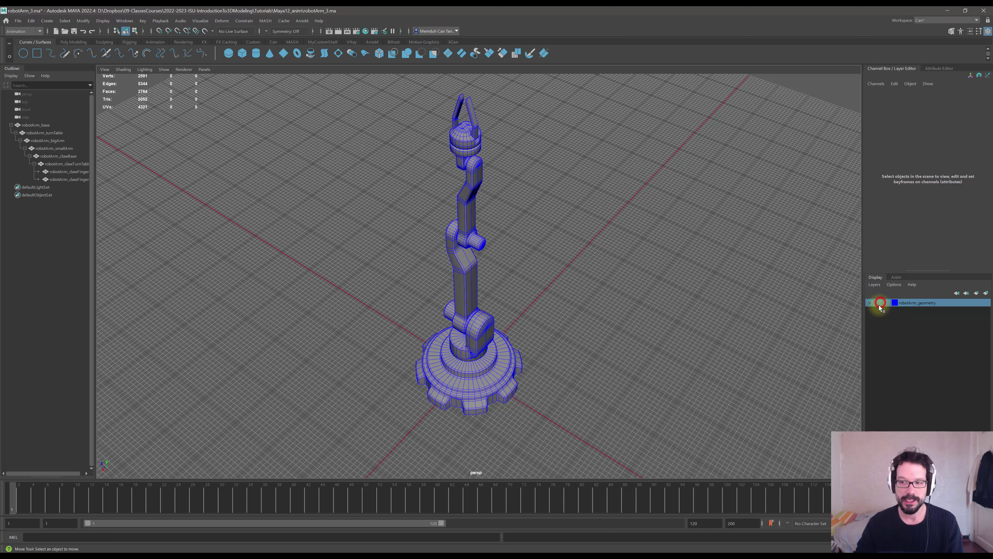
# - Disable the robotArm_geometry layer's visibility during playback, test the timeline playback, return to frame 1 and enable playback visibility again
pyautogui.click(880, 303)
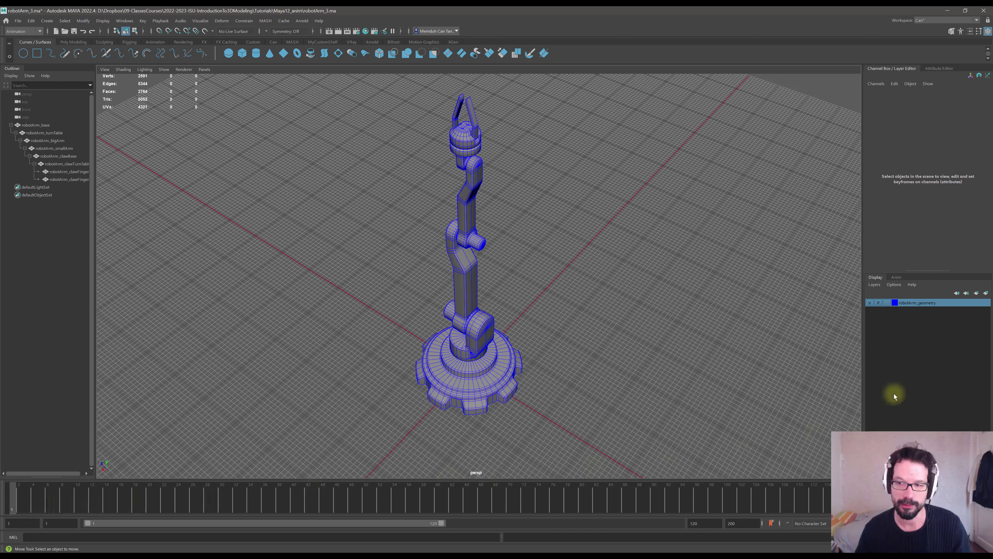
pyautogui.click(880, 302)
pyautogui.click(955, 498)
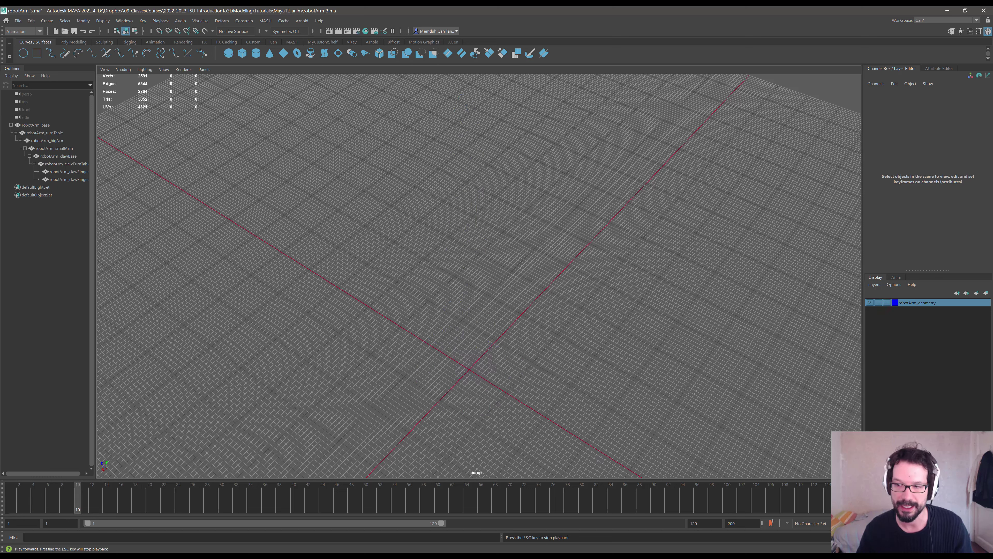
pyautogui.click(955, 498)
pyautogui.moveTo(237, 495); pyautogui.dragTo(4, 492)
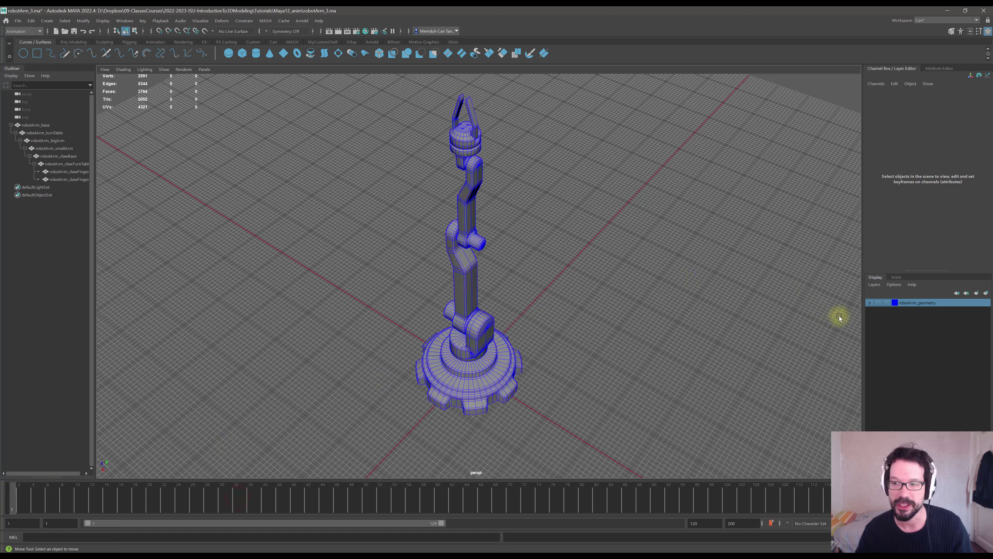
pyautogui.click(880, 304)
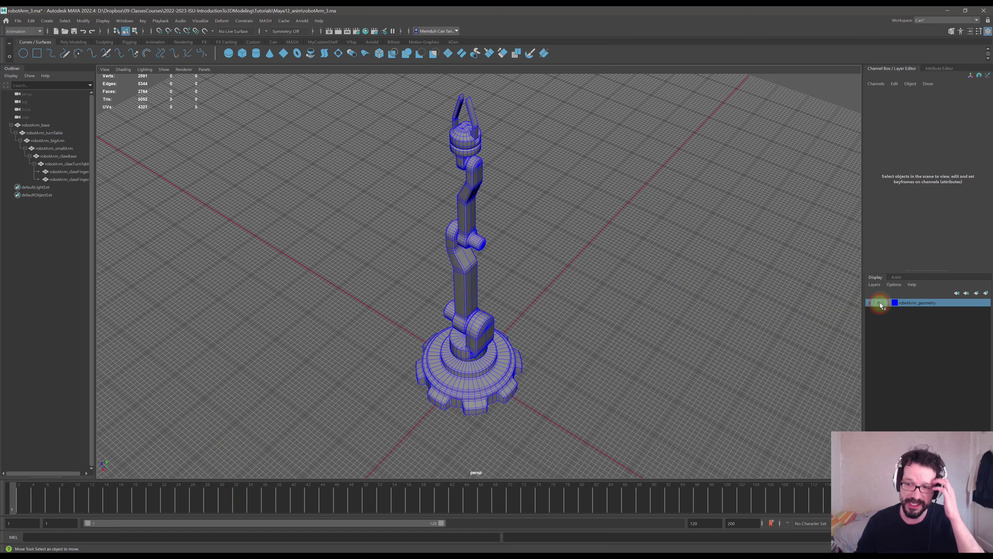
# - Try the Template display type on the robotArm_geometry layer, restore normal display and test selecting a part of the arm
pyautogui.click(887, 303)
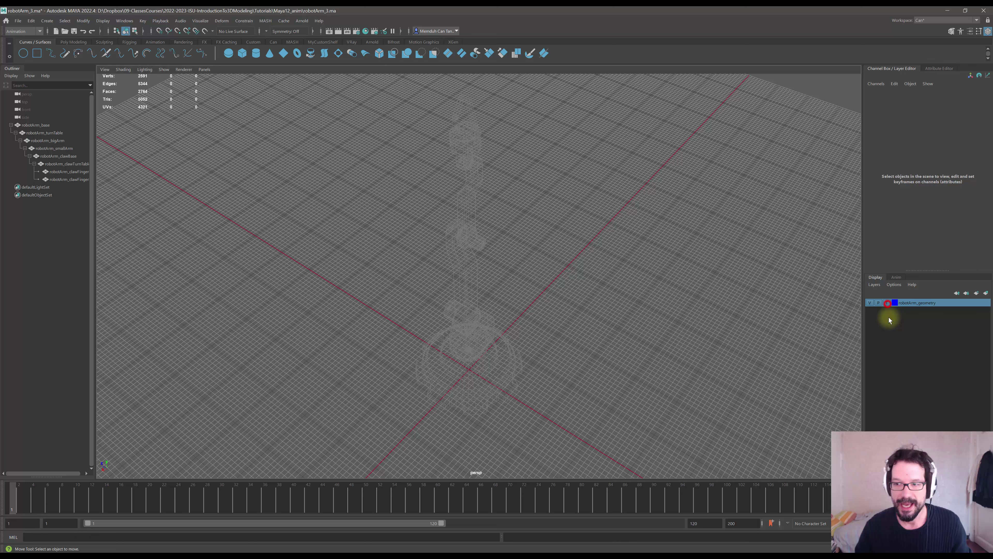
pyautogui.click(888, 303)
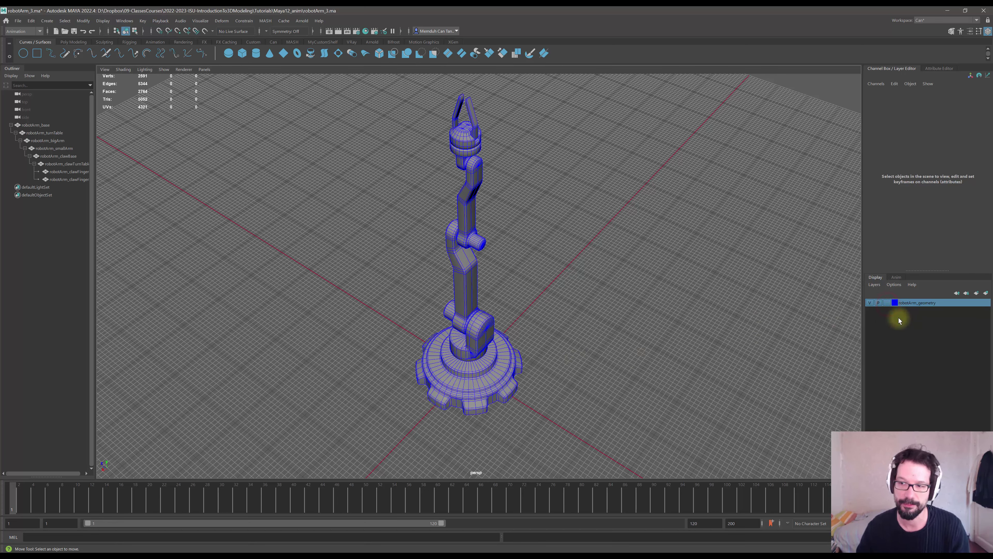
pyautogui.click(483, 333)
pyautogui.click(608, 316)
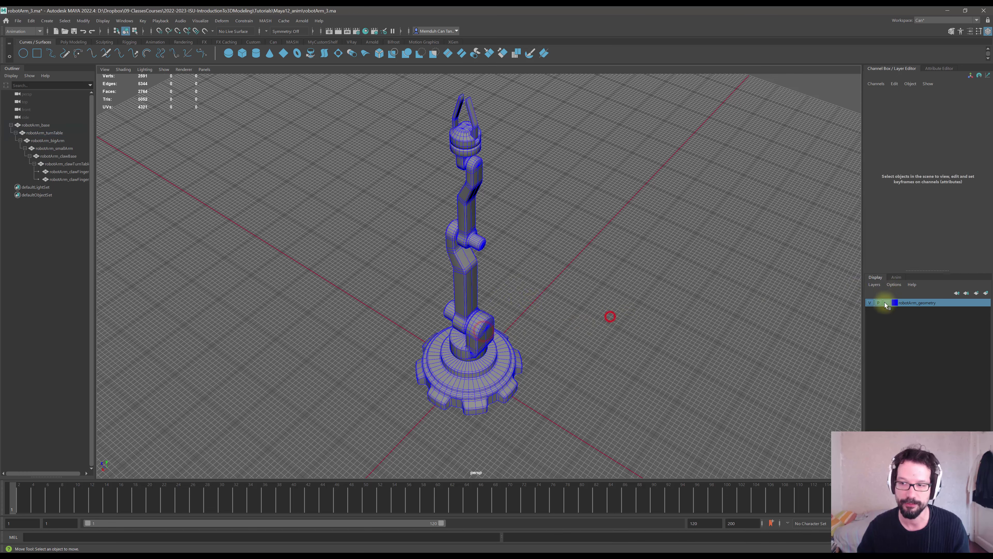
# - Cycle the robotArm_geometry layer through the Template and Reference display types and return it to normal display
pyautogui.click(887, 303)
pyautogui.moveTo(623, 312)
pyautogui.keyDown('alt'); pyautogui.mouseDown()
pyautogui.moveTo(612, 306)
pyautogui.moveTo(633, 305)
pyautogui.moveTo(621, 297)
pyautogui.moveTo(605, 306)
pyautogui.mouseUp(); pyautogui.keyUp('alt')
pyautogui.click(887, 302)
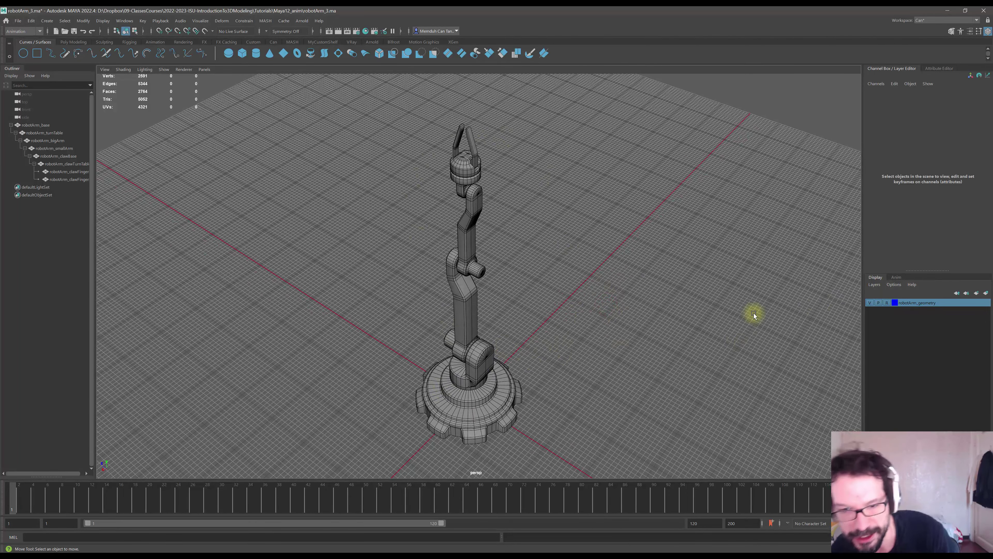
pyautogui.click(125, 69)
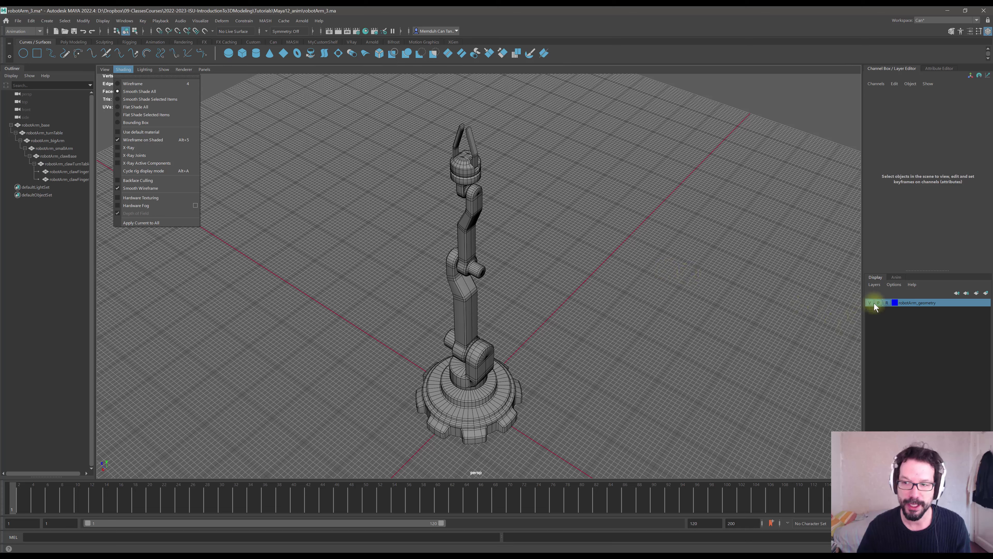
pyautogui.click(887, 303)
pyautogui.click(889, 303)
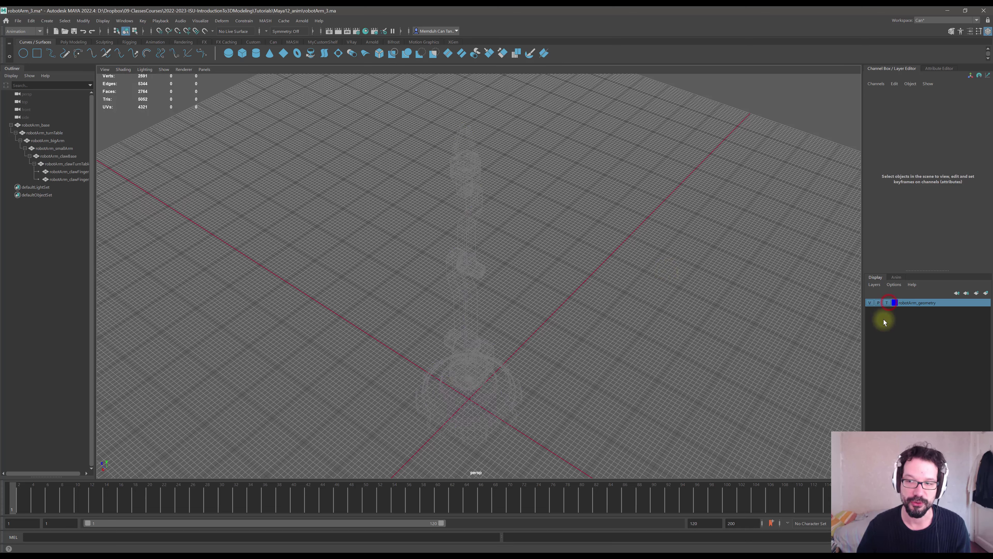
pyautogui.click(887, 304)
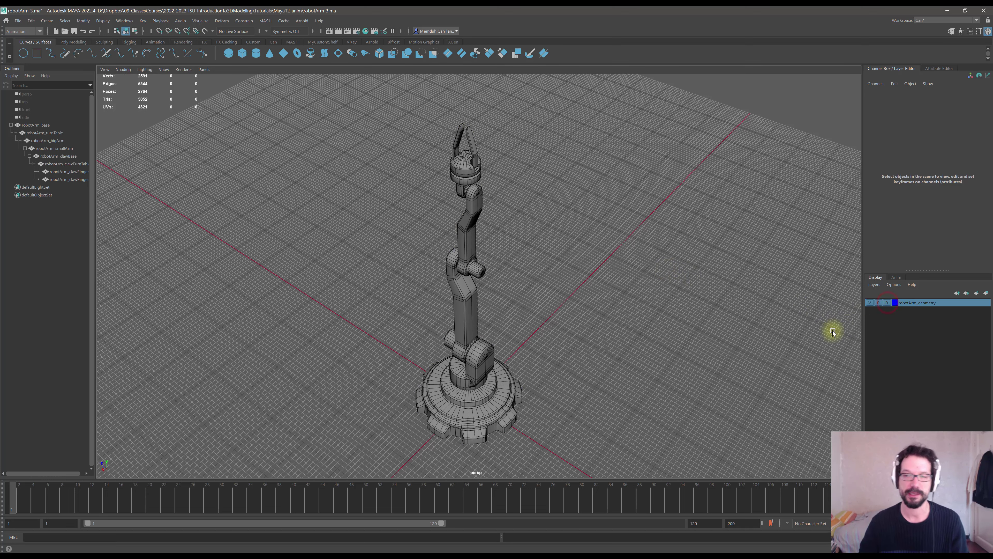
pyautogui.keyDown('alt'); pyautogui.moveTo(516, 321); pyautogui.dragTo(491, 304, button='middle'); pyautogui.keyUp('alt')
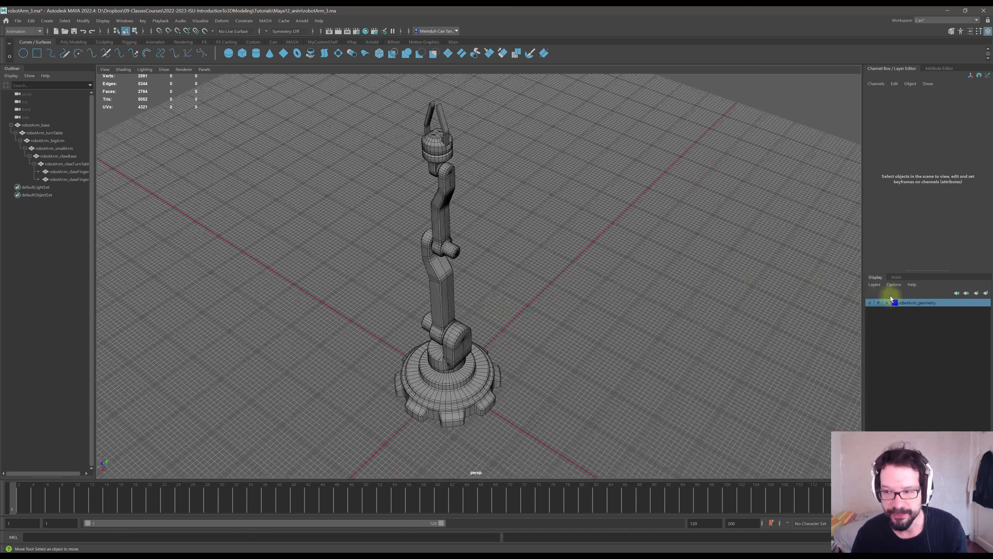
pyautogui.click(885, 303)
pyautogui.keyDown('alt'); pyautogui.moveTo(505, 261); pyautogui.dragTo(522, 267, button='middle'); pyautogui.keyUp('alt')
pyautogui.moveTo(522, 267)
pyautogui.keyDown('alt'); pyautogui.mouseDown()
pyautogui.moveTo(539, 277)
pyautogui.moveTo(501, 266)
pyautogui.moveTo(513, 266)
pyautogui.mouseUp(); pyautogui.keyUp('alt')
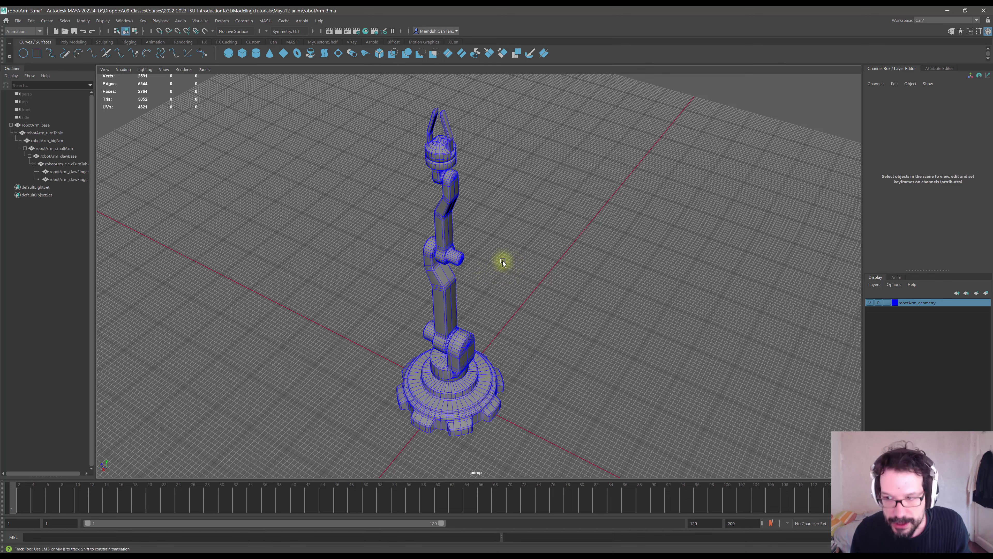
pyautogui.keyDown('alt'); pyautogui.moveTo(506, 262); pyautogui.dragTo(659, 313); pyautogui.keyUp('alt')
pyautogui.keyDown('alt'); pyautogui.moveTo(472, 269); pyautogui.dragTo(488, 316); pyautogui.keyUp('alt')
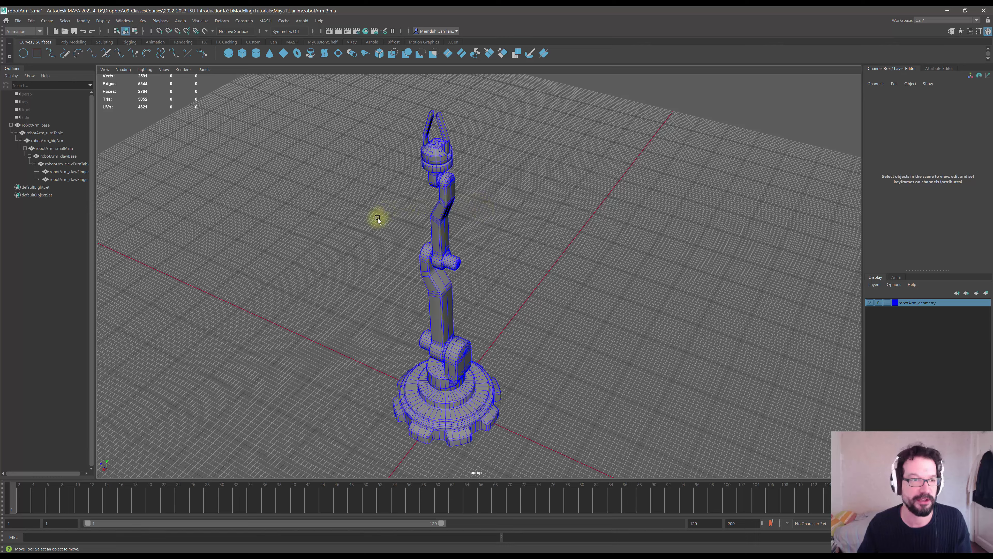
pyautogui.keyDown('alt'); pyautogui.moveTo(377, 217); pyautogui.dragTo(450, 189); pyautogui.keyUp('alt')
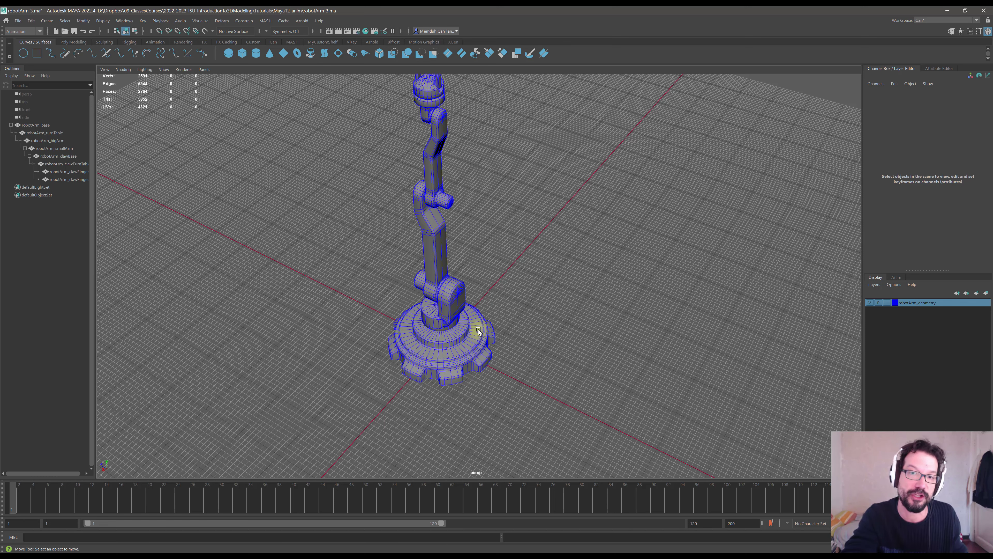
# - Try rotating the robotArm_smallArm about its Z axis at the elbow joint until it folds down beside the big arm
pyautogui.click(433, 184)
pyautogui.scroll(3, 412, 179)
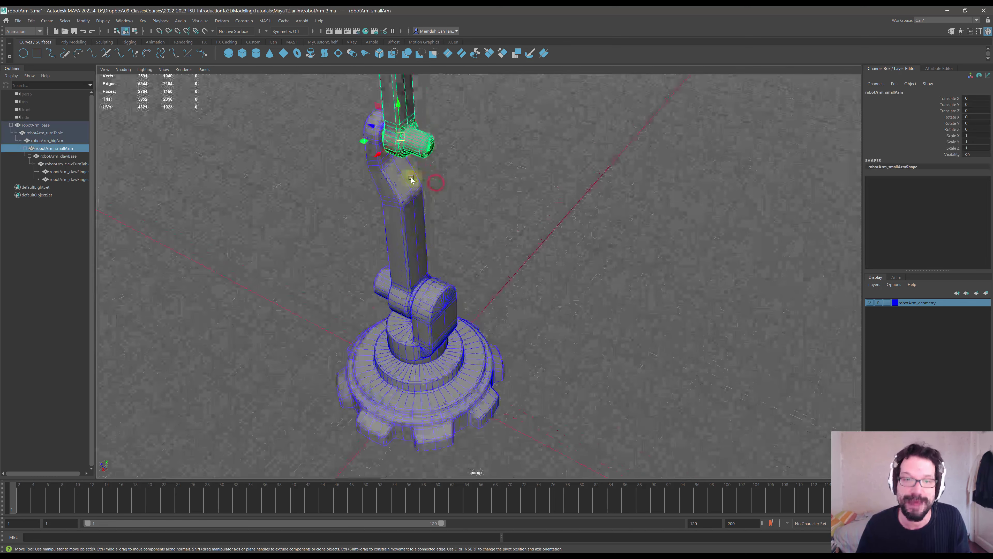
pyautogui.keyDown('alt'); pyautogui.moveTo(411, 180); pyautogui.dragTo(508, 288, button='middle'); pyautogui.keyUp('alt')
pyautogui.scroll(4, 513, 287)
pyautogui.press('e')
pyautogui.moveTo(522, 234); pyautogui.dragTo(516, 346)
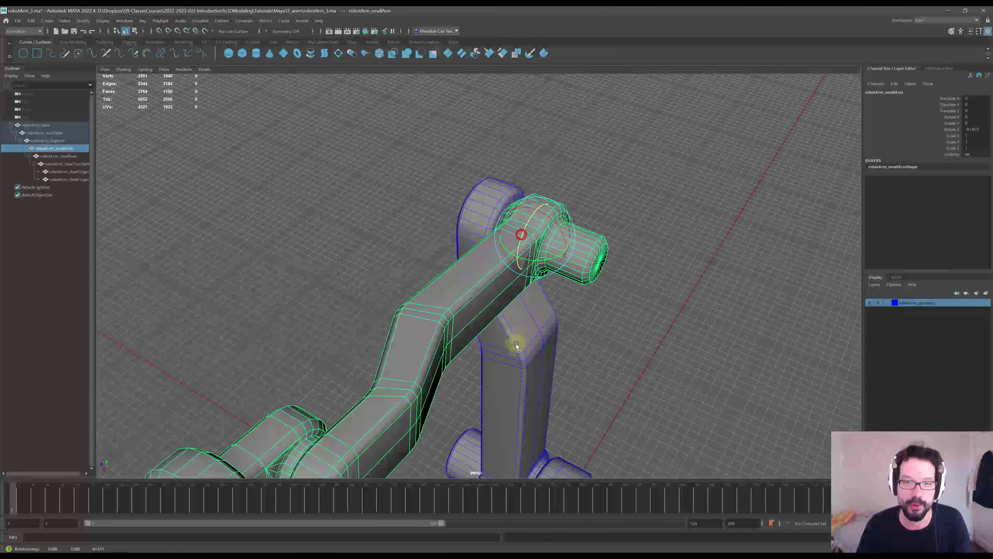
pyautogui.moveTo(523, 229); pyautogui.dragTo(517, 284)
pyautogui.keyDown('alt'); pyautogui.moveTo(605, 299); pyautogui.dragTo(585, 290); pyautogui.keyUp('alt')
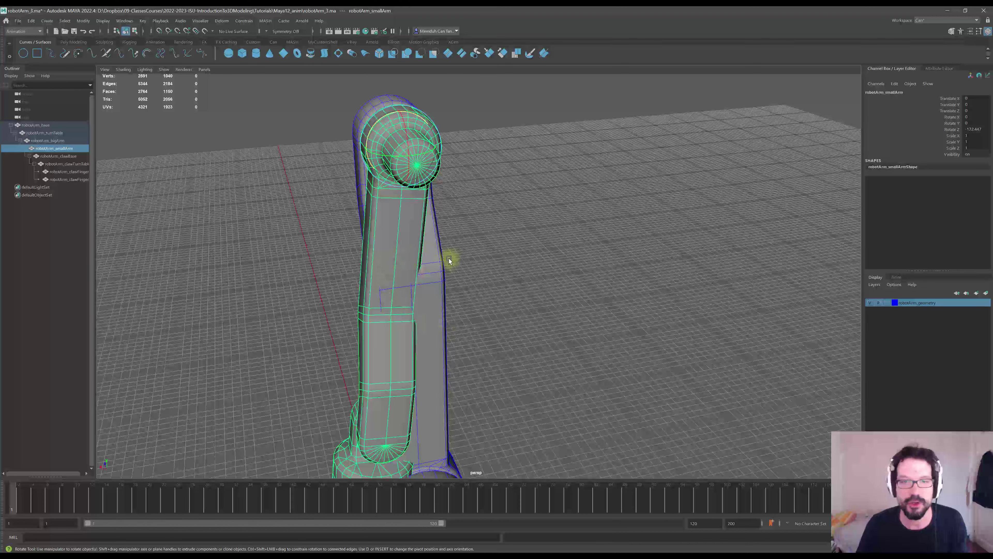
# - Undo the small arm rotations and clear the selection
pyautogui.hotkey('ctrl', 'z')
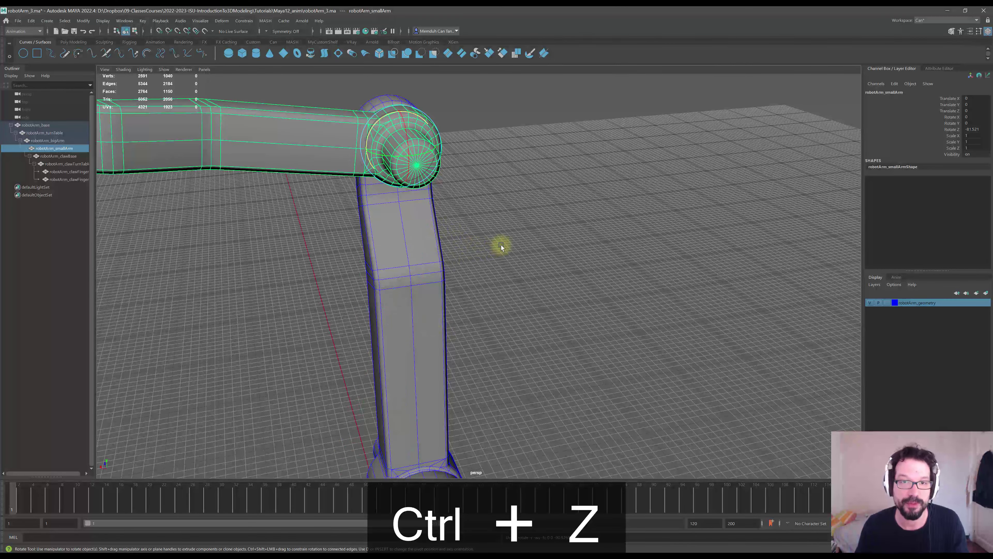
pyautogui.hotkey('ctrl', 'z')
pyautogui.scroll(-6, 506, 243)
pyautogui.keyDown('alt'); pyautogui.moveTo(512, 270); pyautogui.dragTo(464, 229, button='middle'); pyautogui.keyUp('alt')
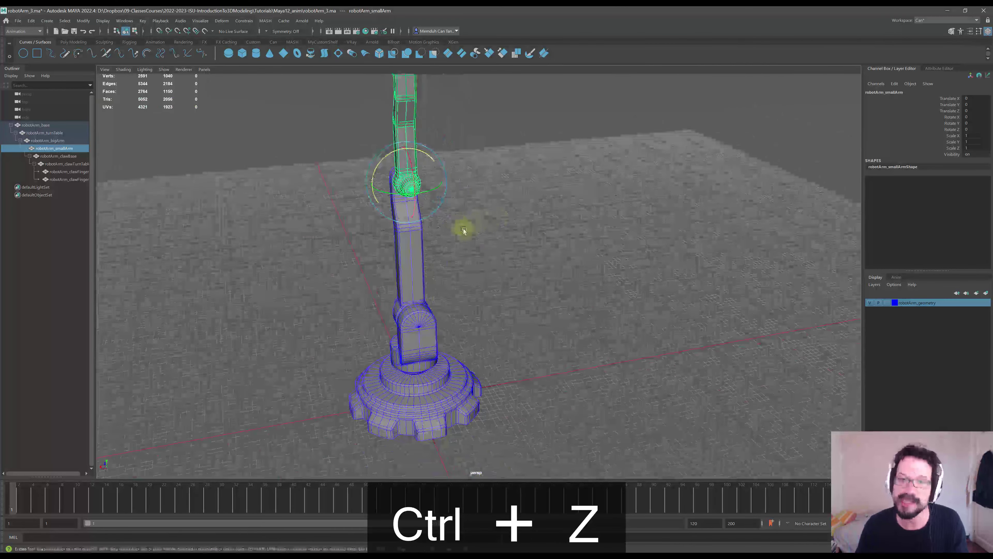
pyautogui.keyDown('alt'); pyautogui.moveTo(463, 229); pyautogui.dragTo(508, 274); pyautogui.keyUp('alt')
pyautogui.scroll(-3, 508, 273)
pyautogui.keyDown('alt'); pyautogui.moveTo(508, 274); pyautogui.dragTo(525, 265, button='middle'); pyautogui.keyUp('alt')
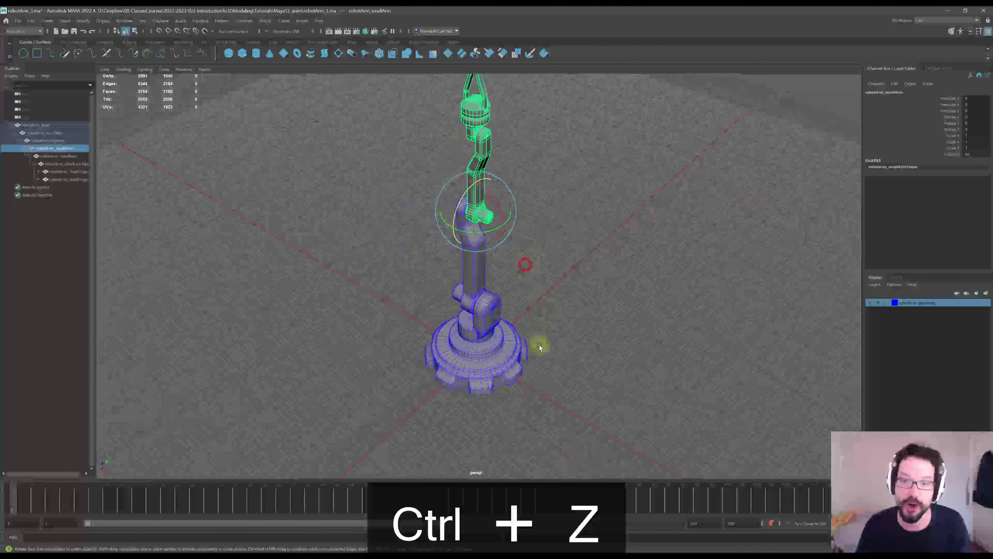
pyautogui.scroll(4, 540, 346)
pyautogui.keyDown('alt'); pyautogui.moveTo(562, 339); pyautogui.dragTo(509, 289, button='middle'); pyautogui.keyUp('alt')
pyautogui.click(580, 286)
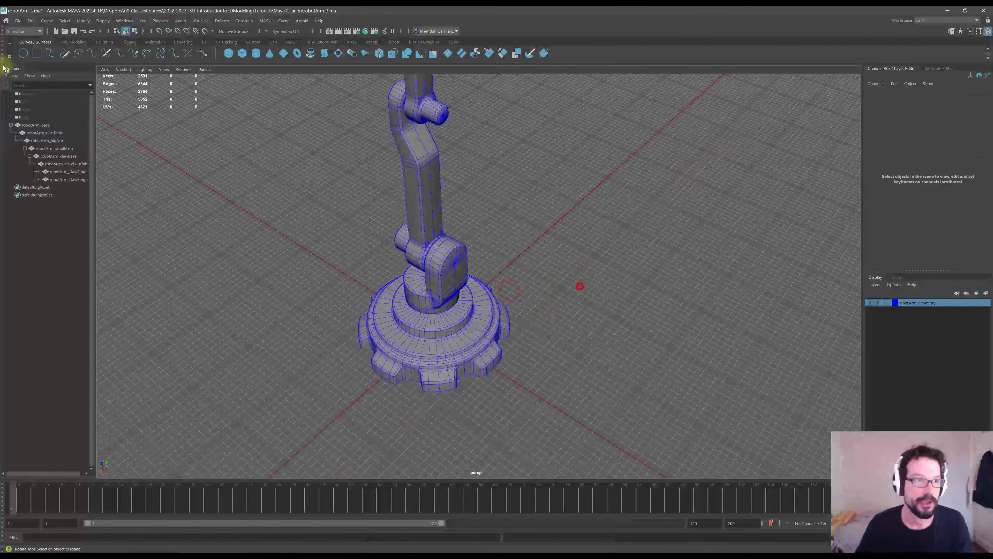
# - Create a NURBS circle around the robot arm's base and set its radius to 200
pyautogui.click(24, 54)
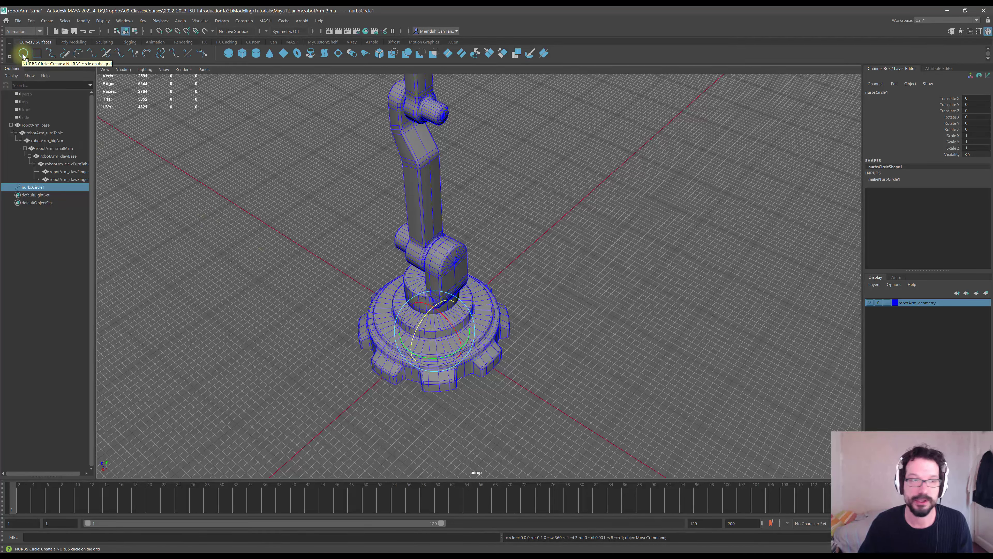
pyautogui.click(900, 178)
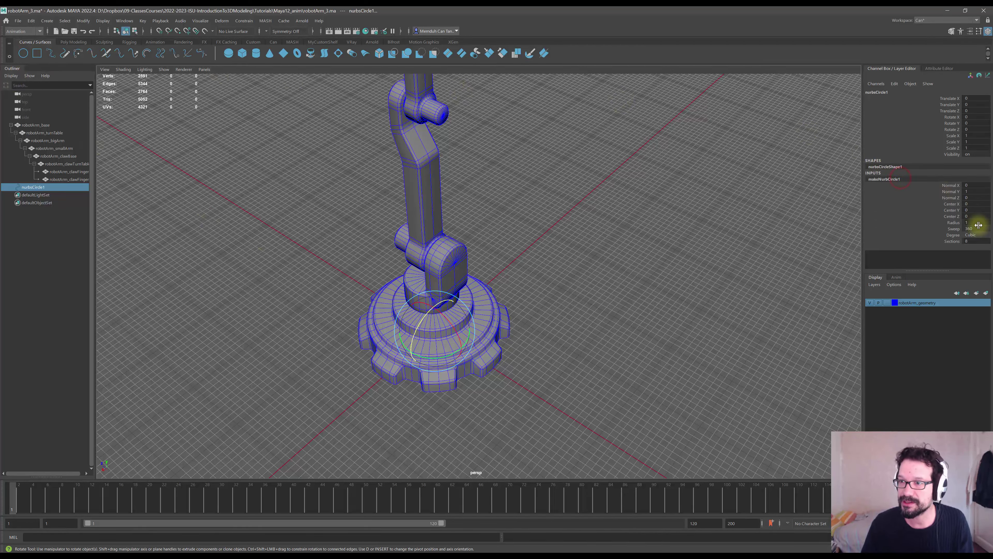
pyautogui.write('200')
pyautogui.press('Return')
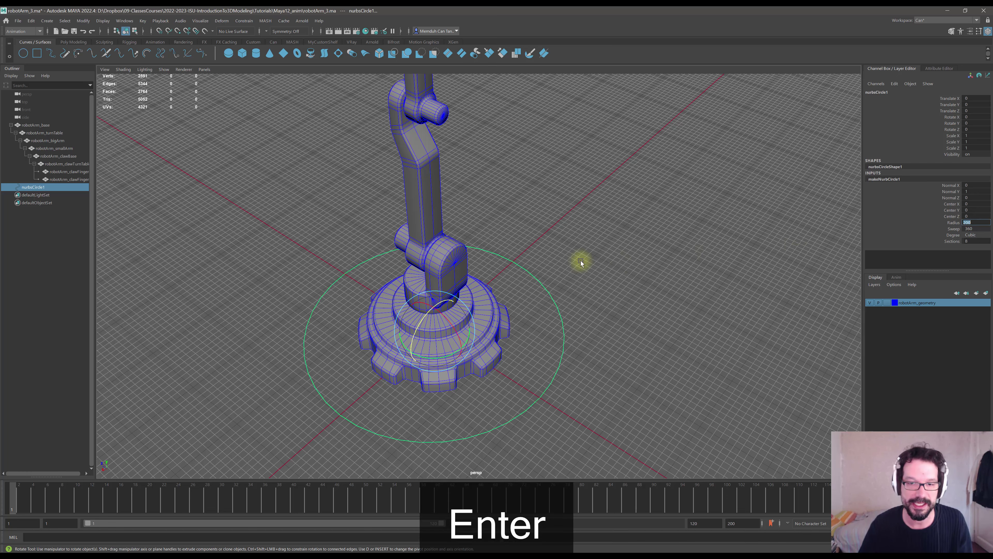
pyautogui.keyDown('alt'); pyautogui.moveTo(578, 262); pyautogui.dragTo(555, 377); pyautogui.keyUp('alt')
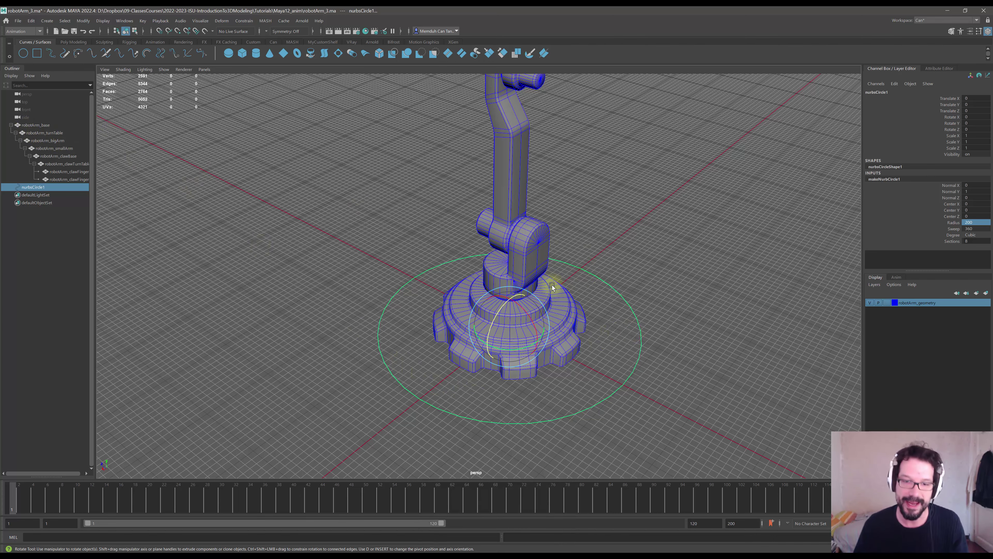
pyautogui.keyDown('alt'); pyautogui.moveTo(550, 282); pyautogui.dragTo(572, 268); pyautogui.keyUp('alt')
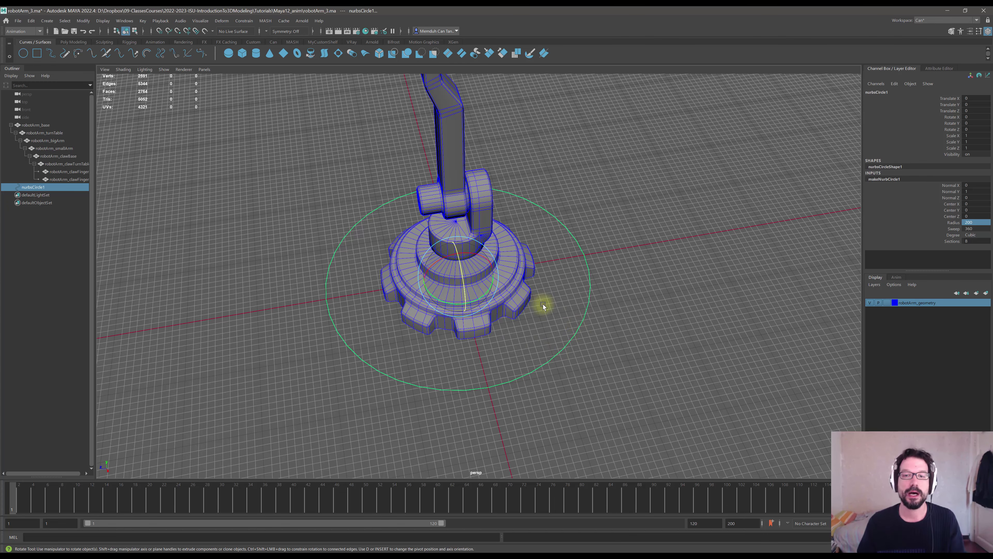
pyautogui.keyDown('alt'); pyautogui.moveTo(541, 306); pyautogui.dragTo(537, 280); pyautogui.keyUp('alt')
pyautogui.keyDown('alt'); pyautogui.moveTo(540, 269); pyautogui.dragTo(522, 286, button='middle'); pyautogui.keyUp('alt')
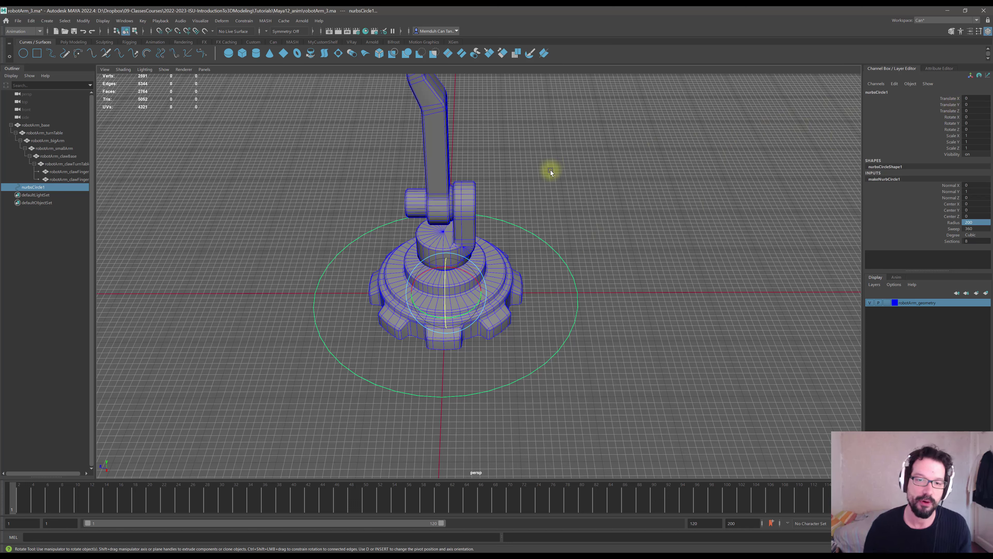
pyautogui.keyDown('alt'); pyautogui.moveTo(406, 162); pyautogui.dragTo(447, 195); pyautogui.keyUp('alt')
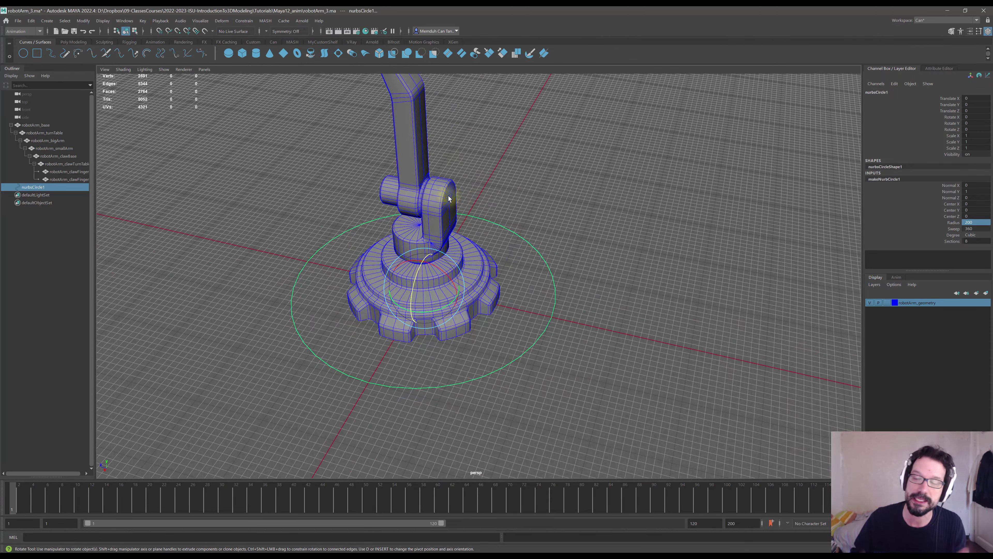
pyautogui.keyDown('alt'); pyautogui.moveTo(441, 258); pyautogui.dragTo(507, 257, button='middle'); pyautogui.keyUp('alt')
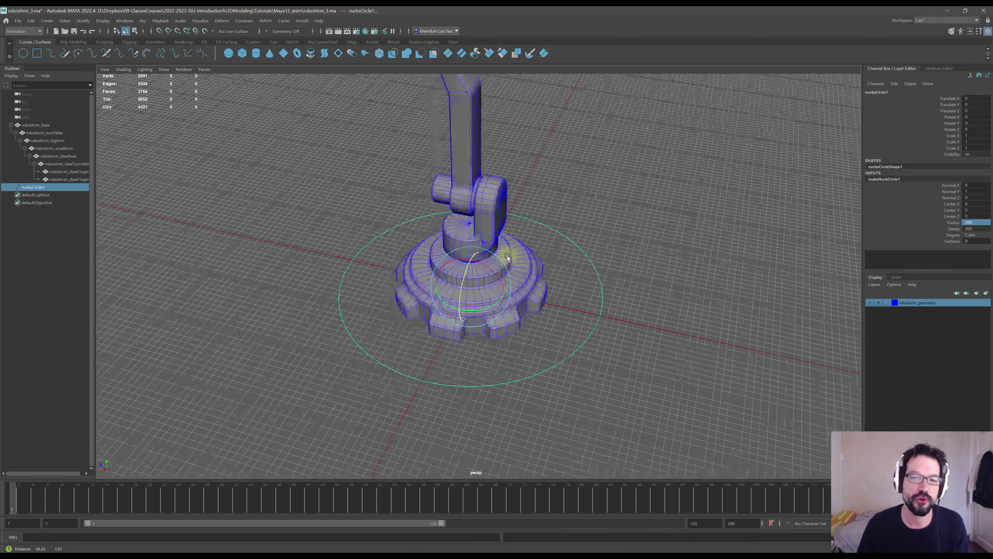
pyautogui.moveTo(507, 257)
pyautogui.keyDown('alt'); pyautogui.mouseDown()
pyautogui.moveTo(532, 269)
pyautogui.moveTo(521, 270)
pyautogui.mouseUp(); pyautogui.keyUp('alt')
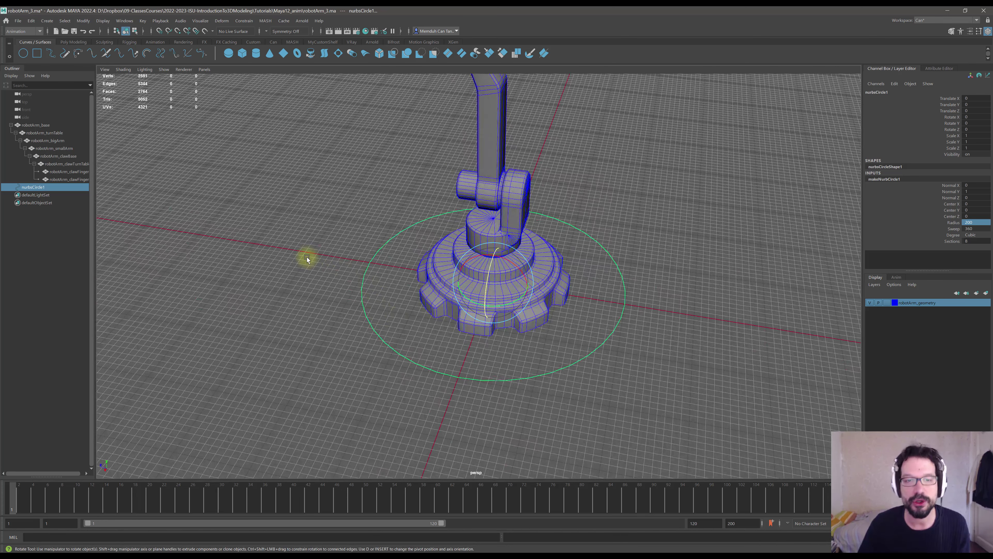
# - In the top view, draw an open arrow outline with the EP Curve tool beside the base, pointing away from the arm and snapped to the grid
pyautogui.press('space')
pyautogui.press('space')
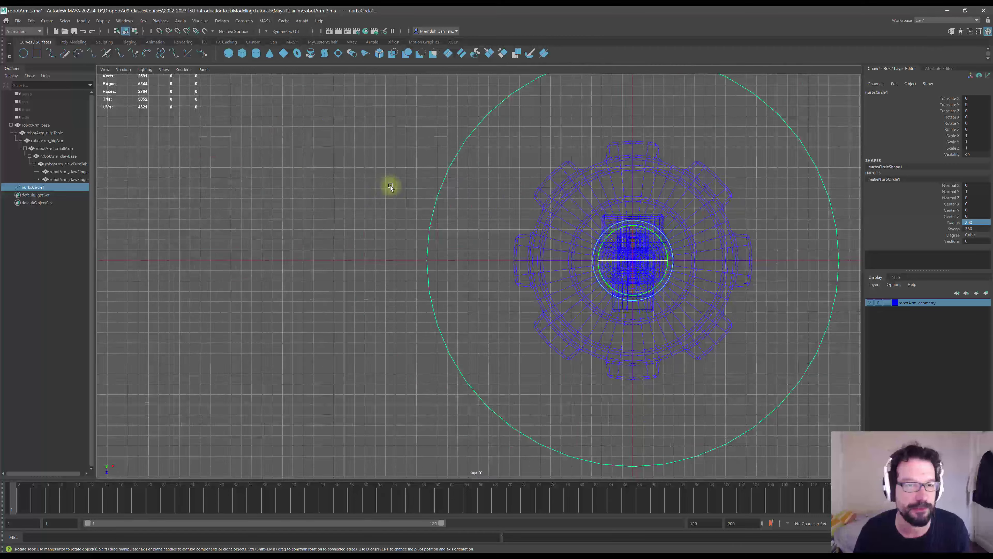
pyautogui.scroll(3, 305, 167)
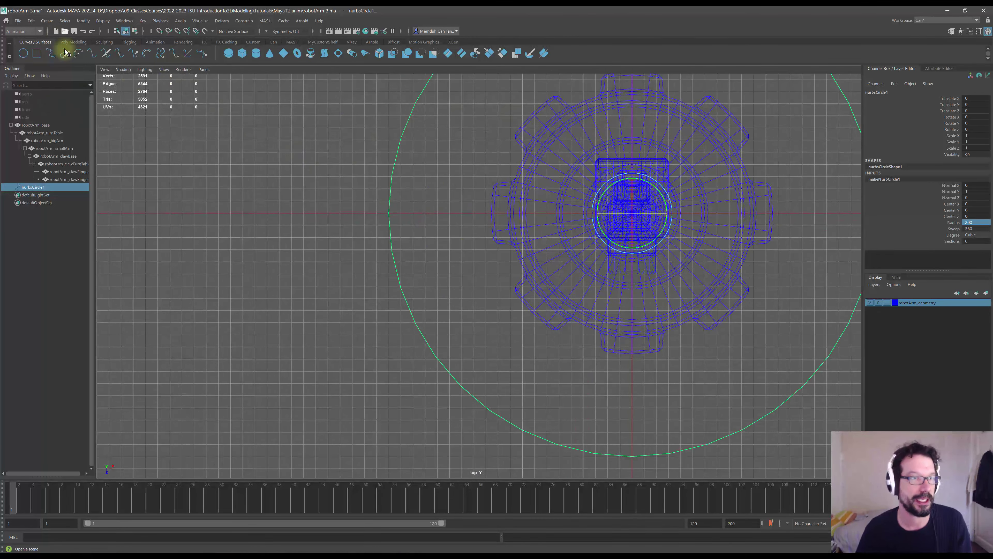
pyautogui.click(51, 53)
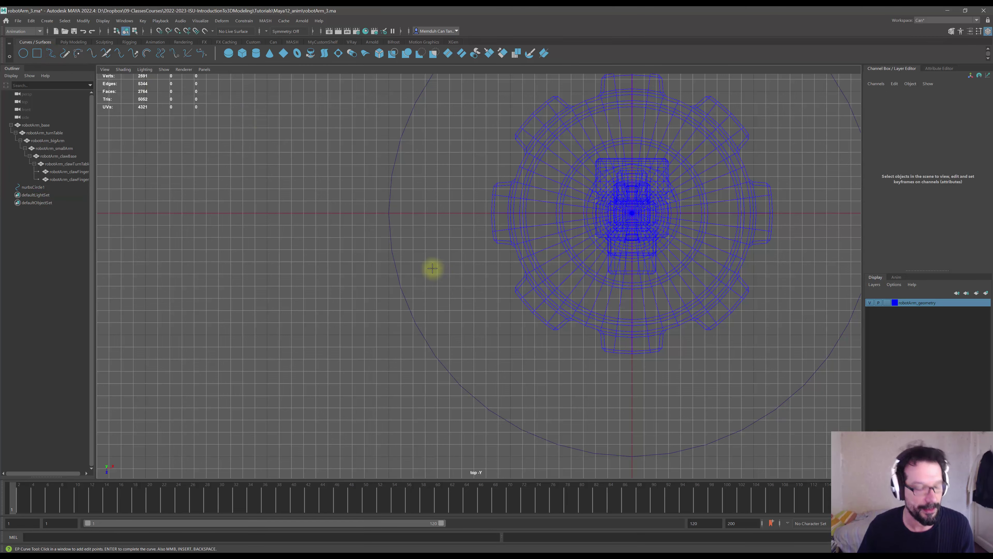
pyautogui.scroll(2, 361, 234)
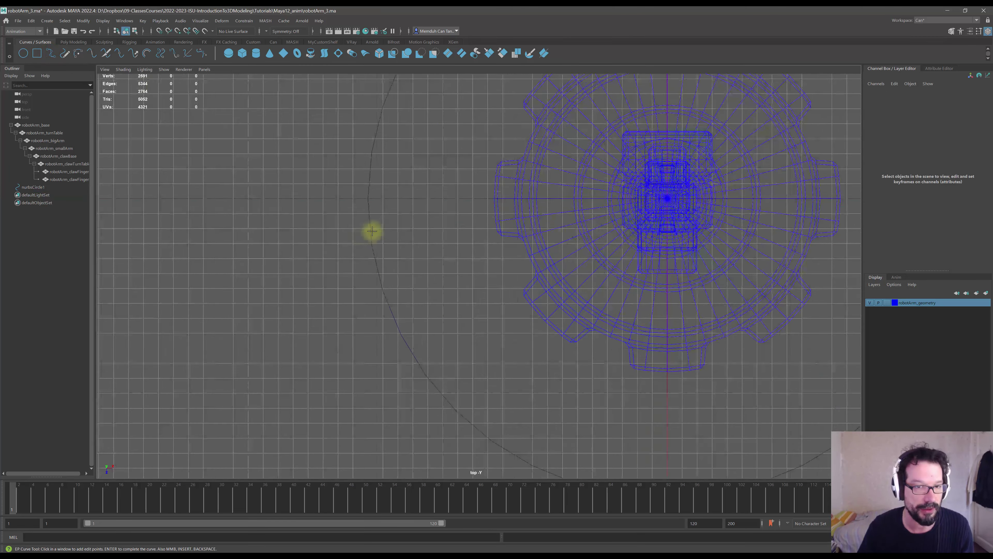
pyautogui.click(398, 229)
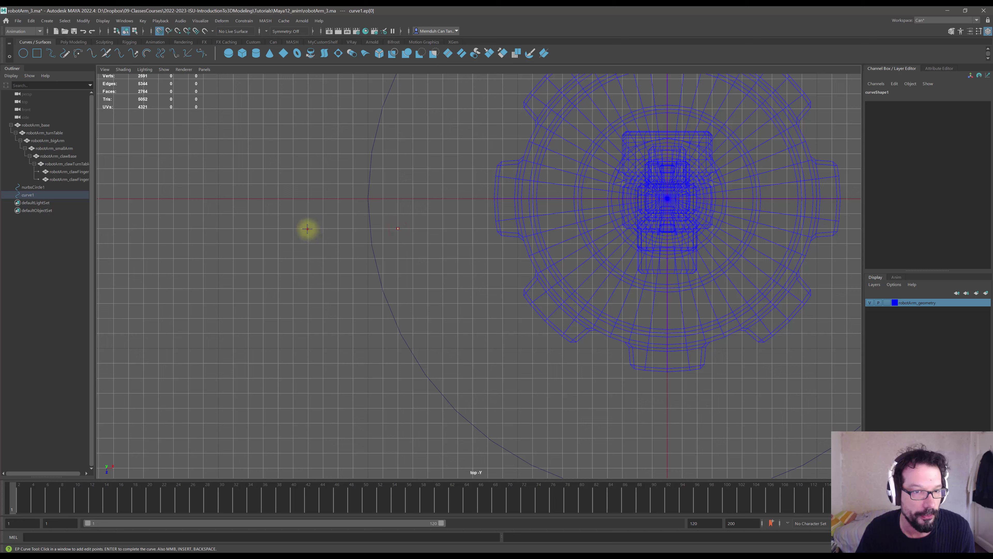
pyautogui.click(308, 229)
pyautogui.click(309, 258)
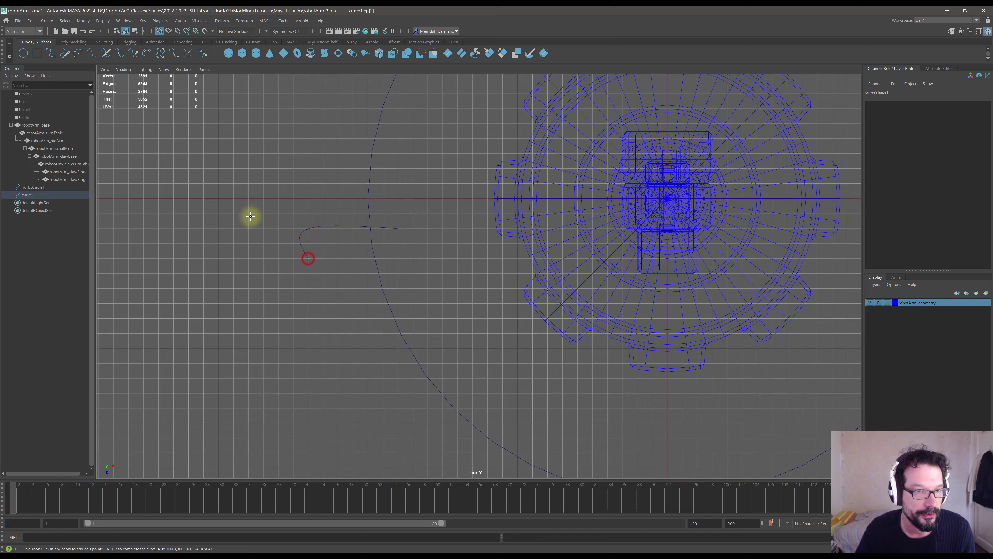
pyautogui.click(248, 200)
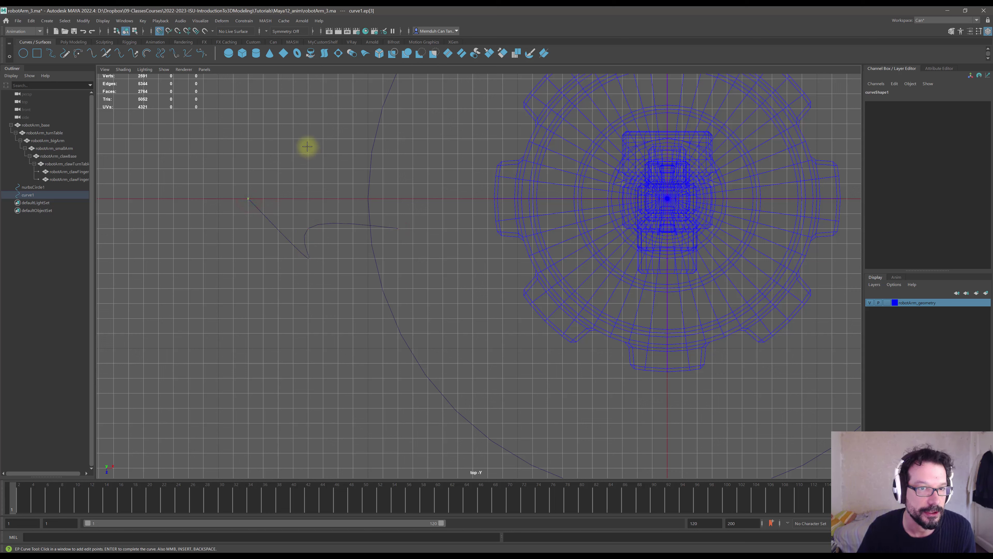
pyautogui.click(308, 138)
pyautogui.click(309, 168)
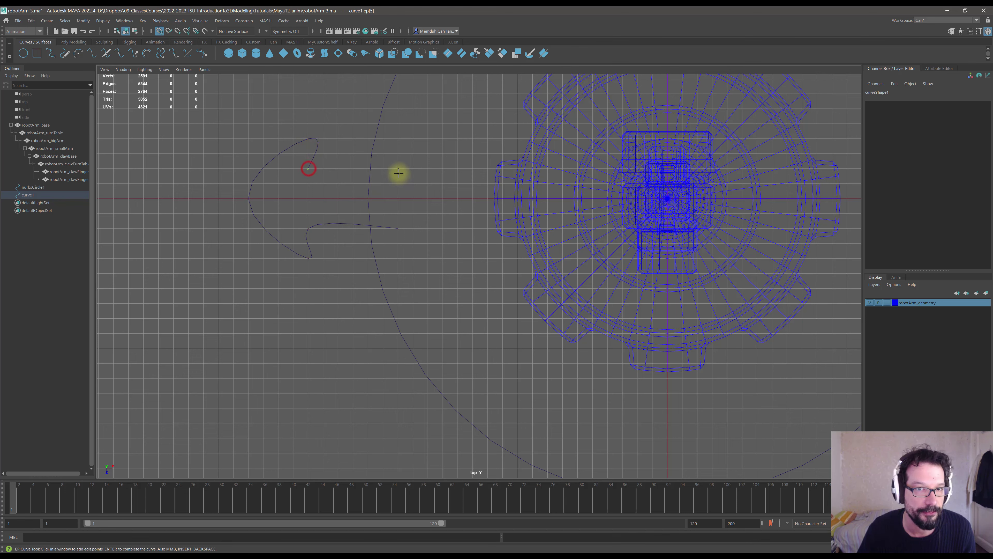
pyautogui.press('Return')
pyautogui.press('e')
pyautogui.scroll(-3, 383, 211)
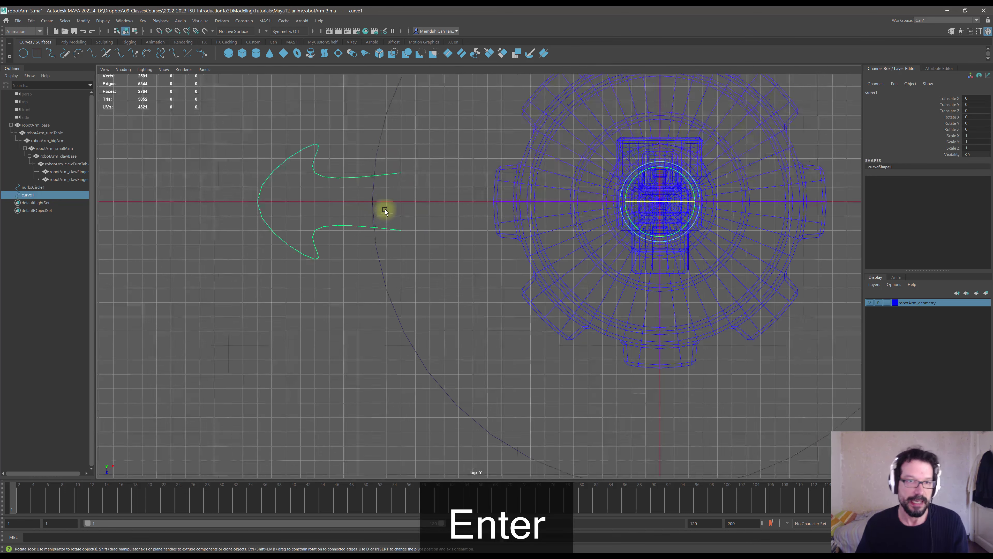
# - Examine the arrow curve beside the robot arm's base in the perspective view
pyautogui.press('space')
pyautogui.press('space')
pyautogui.keyDown('alt'); pyautogui.moveTo(581, 216); pyautogui.dragTo(635, 261); pyautogui.keyUp('alt')
pyautogui.keyDown('alt'); pyautogui.moveTo(679, 377); pyautogui.dragTo(570, 291, button='middle'); pyautogui.keyUp('alt')
pyautogui.scroll(3, 570, 291)
pyautogui.keyDown('alt'); pyautogui.moveTo(586, 306); pyautogui.dragTo(494, 288); pyautogui.keyUp('alt')
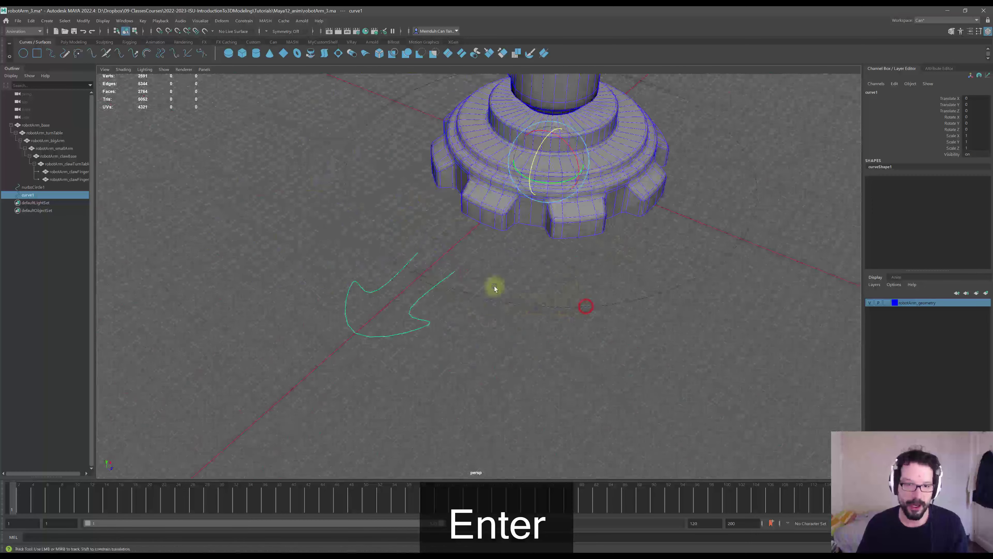
pyautogui.keyDown('alt'); pyautogui.moveTo(469, 293); pyautogui.dragTo(529, 279, button='middle'); pyautogui.keyUp('alt')
pyautogui.keyDown('alt'); pyautogui.moveTo(530, 278); pyautogui.dragTo(484, 281); pyautogui.keyUp('alt')
pyautogui.press('space')
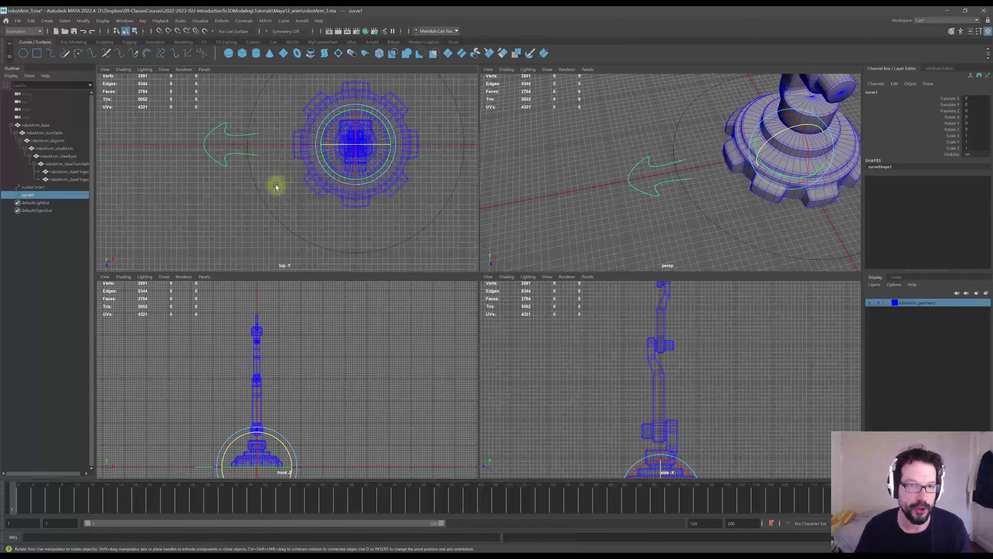
# - Convert the arrow curve to a Bezier curve in the top view
pyautogui.press('space')
pyautogui.scroll(2, 363, 204)
pyautogui.keyDown('alt'); pyautogui.moveTo(384, 219); pyautogui.dragTo(433, 277, button='middle'); pyautogui.keyUp('alt')
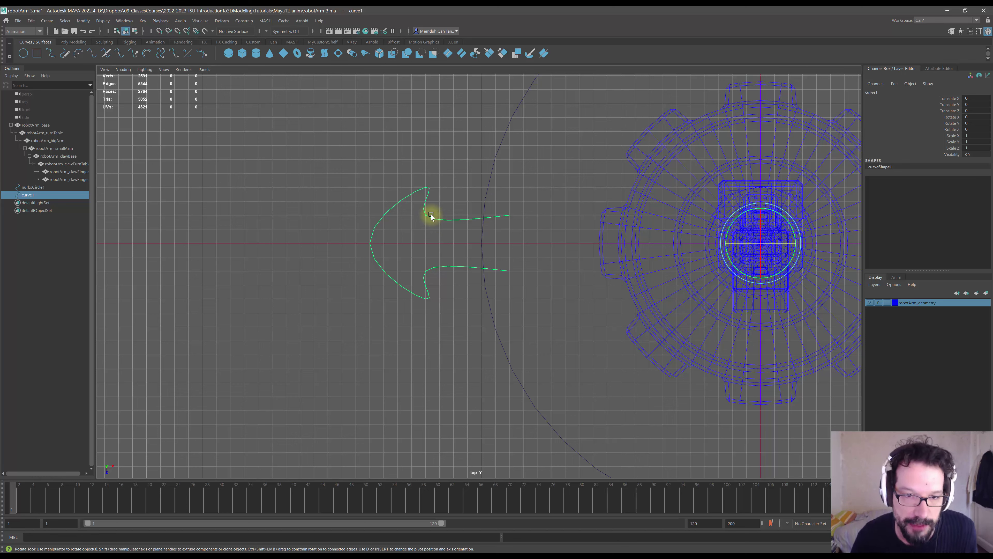
pyautogui.keyDown('shift'); pyautogui.moveTo(432, 217); pyautogui.dragTo(426, 237, button='right'); pyautogui.keyUp('shift')
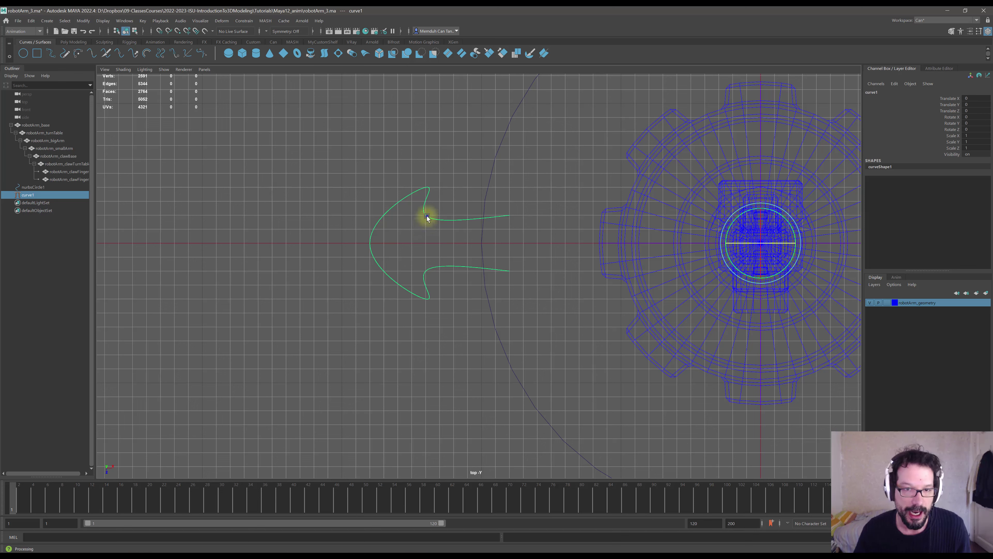
# - Select all control points of the arrow curve and turn them into sharp corners so its segments are straight
pyautogui.moveTo(425, 217); pyautogui.dragTo(393, 216, button='right')
pyautogui.moveTo(315, 156); pyautogui.dragTo(556, 358)
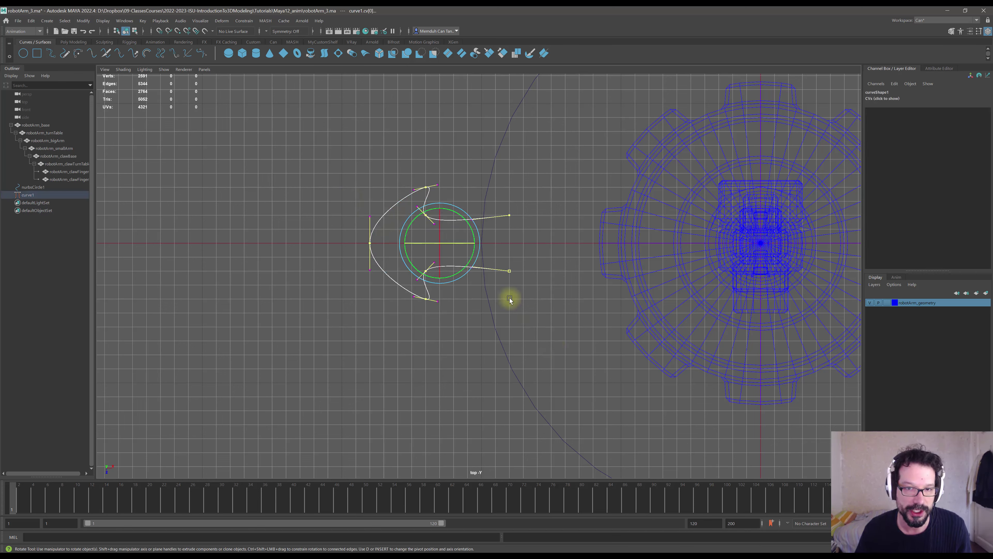
pyautogui.rightClick(509, 216)
pyautogui.moveTo(509, 217); pyautogui.dragTo(549, 215, button='right')
pyautogui.click(528, 246)
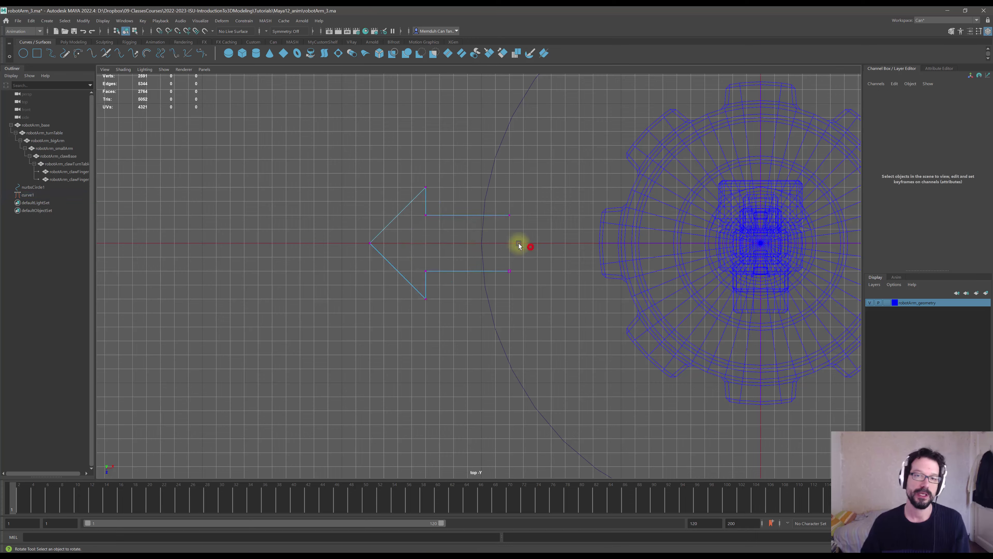
# - Return the arrow curve from component editing to object mode
pyautogui.scroll(-3, 452, 233)
pyautogui.scroll(2, 470, 255)
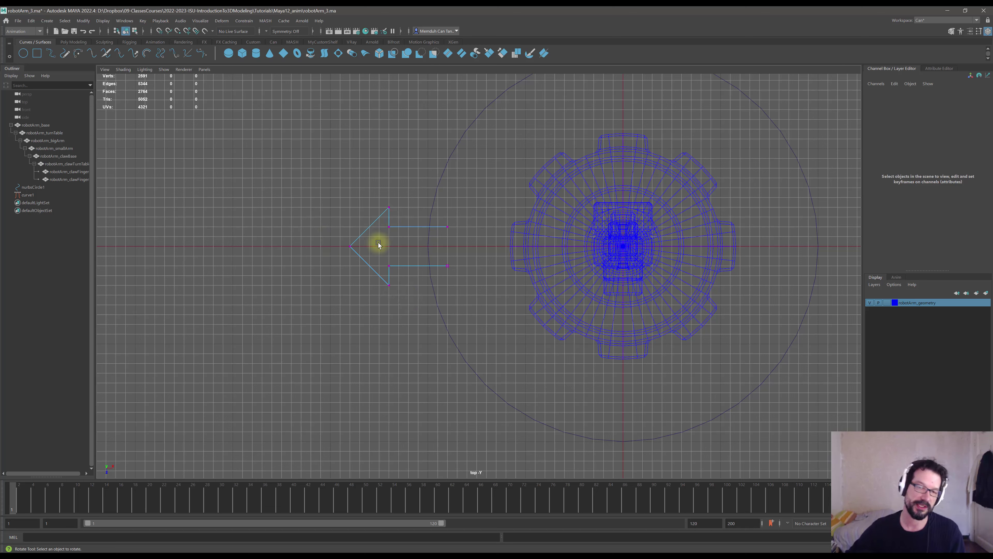
pyautogui.rightClick(410, 227)
pyautogui.moveTo(418, 226); pyautogui.dragTo(441, 216, button='right')
pyautogui.click(403, 223)
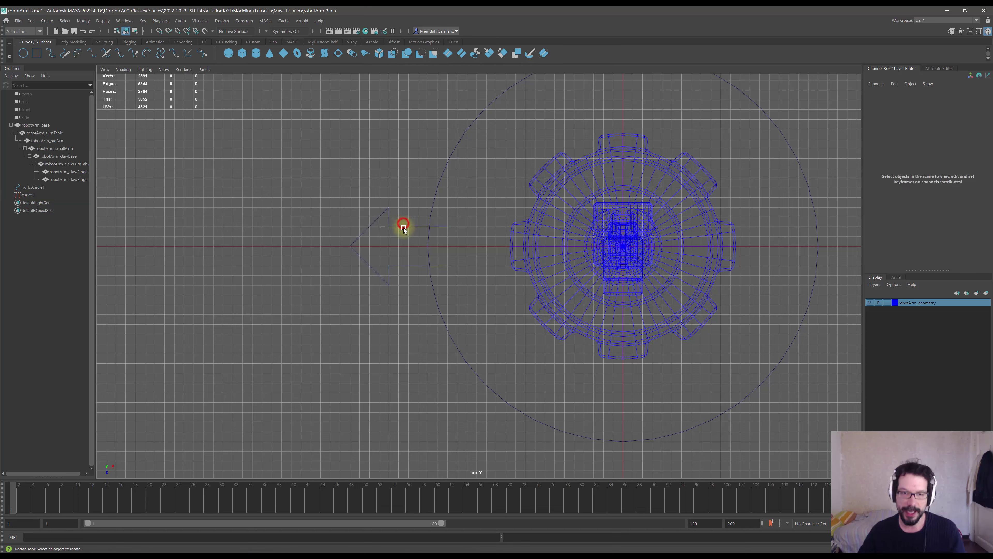
# - Duplicate the arrow curve in the top view and set the copy's Rotate Y to 90
pyautogui.click(415, 226)
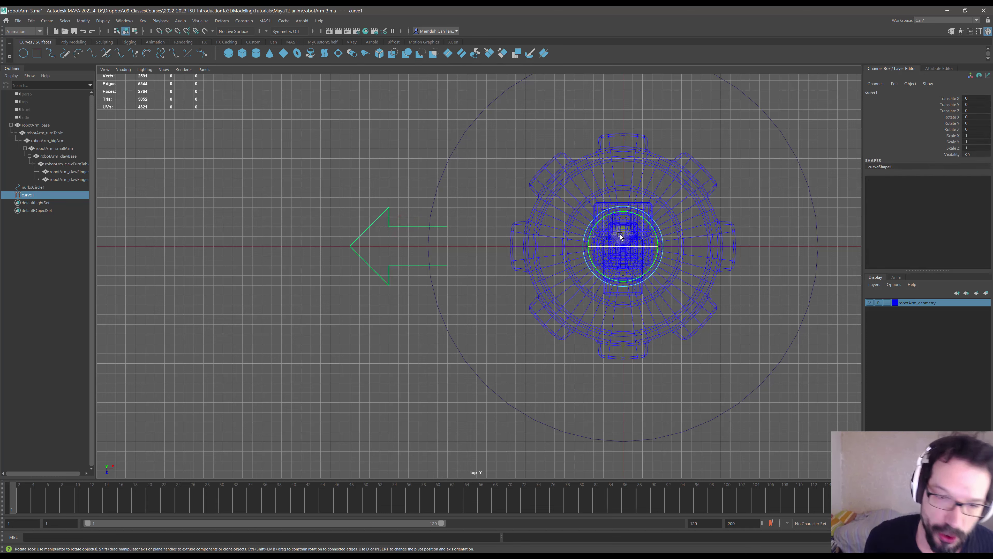
pyautogui.press('w')
pyautogui.scroll(-3, 437, 258)
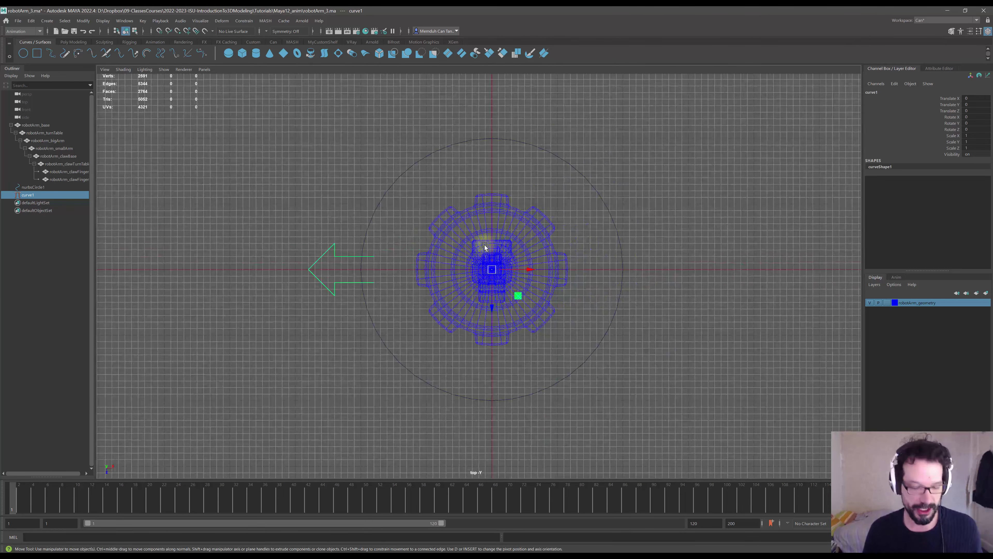
pyautogui.hotkey('ctrl', 'd')
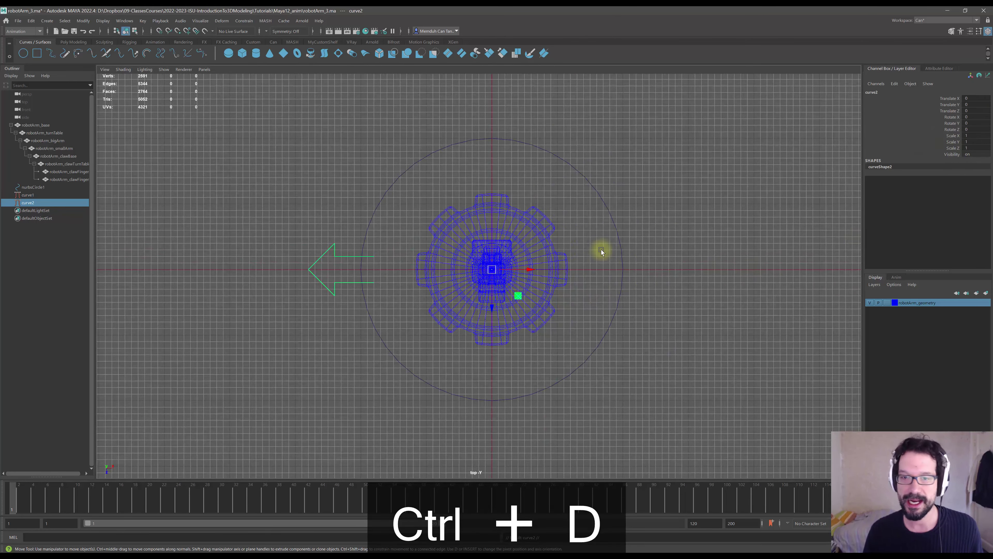
pyautogui.press('e')
pyautogui.moveTo(525, 264); pyautogui.dragTo(989, 122)
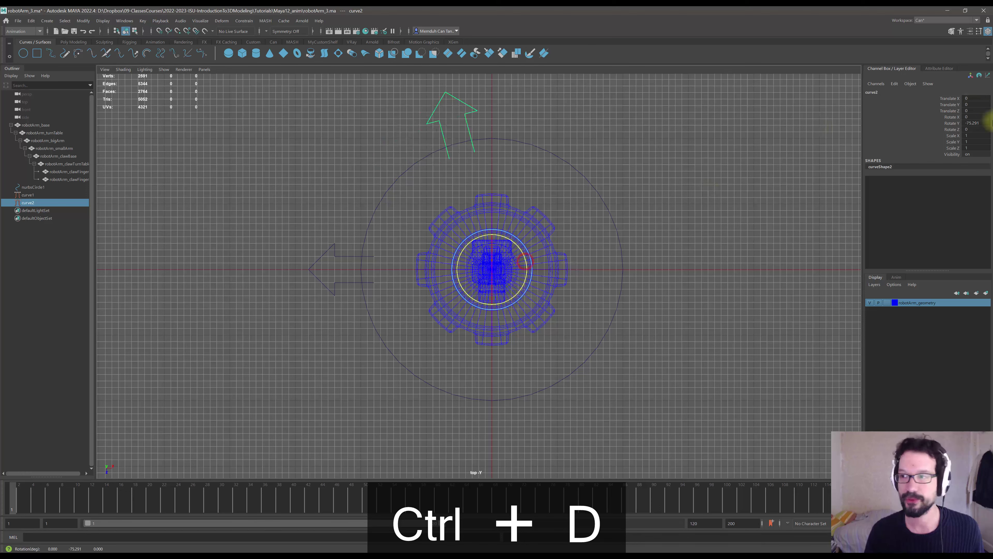
pyautogui.write('90')
pyautogui.press('Return')
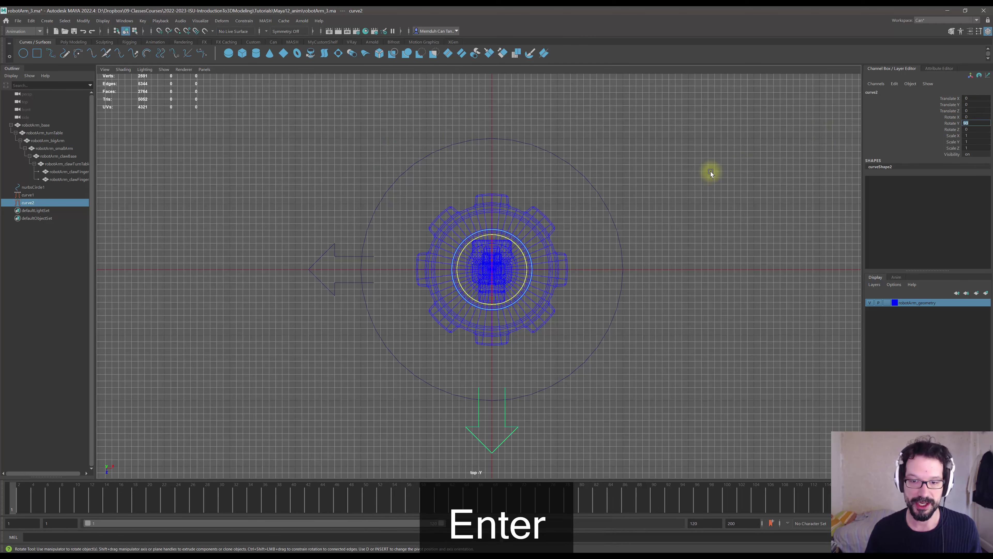
# - Duplicate the rotated arrow and set the new copy's Rotate Y to 180
pyautogui.keyDown('alt'); pyautogui.moveTo(710, 171); pyautogui.dragTo(622, 189, button='middle'); pyautogui.keyUp('alt')
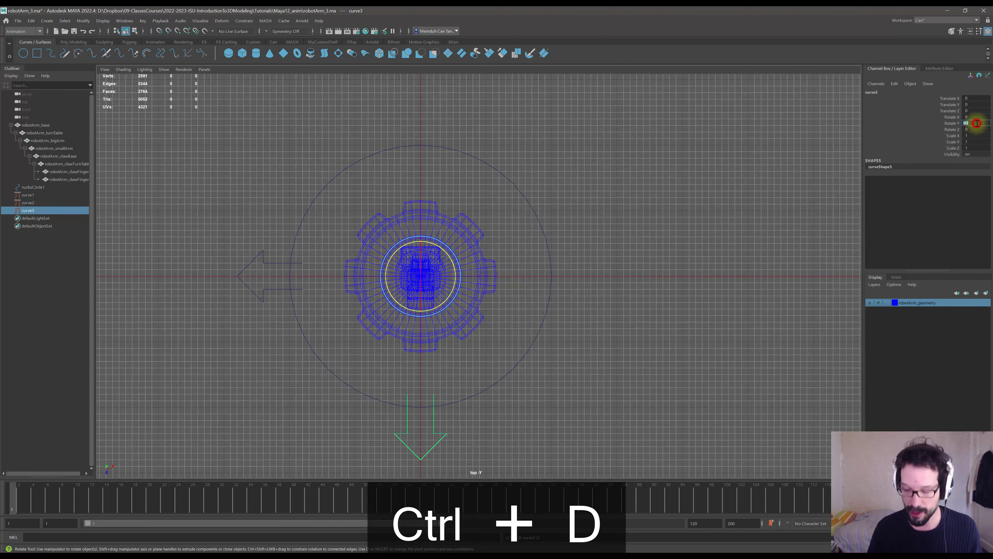
pyautogui.click(977, 123)
pyautogui.write('180')
pyautogui.press('Return')
# - Duplicate the arrow once more and set this copy's Rotate Y to 270
pyautogui.keyDown('alt'); pyautogui.moveTo(743, 162); pyautogui.dragTo(694, 204, button='middle'); pyautogui.keyUp('alt')
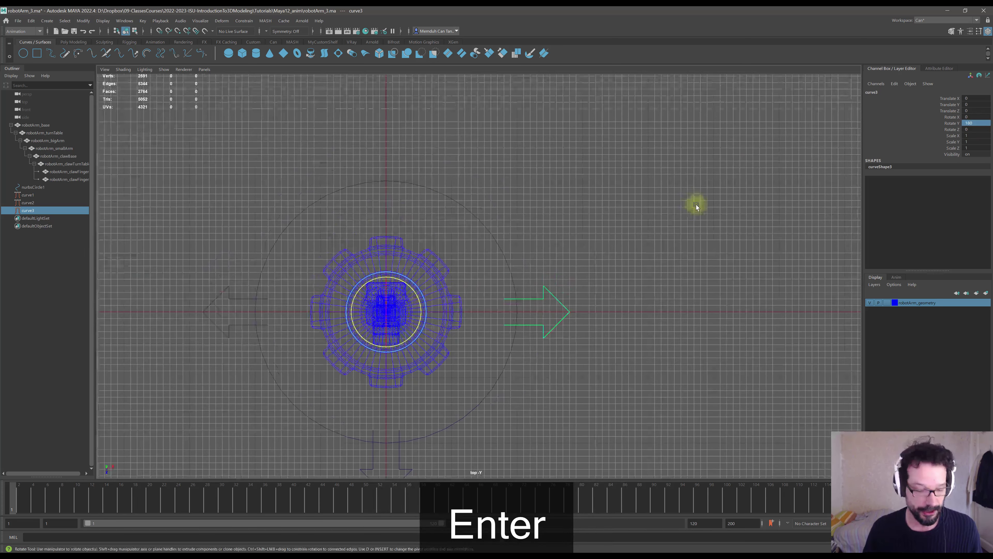
pyautogui.hotkey('ctrl', 'd')
pyautogui.click(973, 124)
pyautogui.write('27')
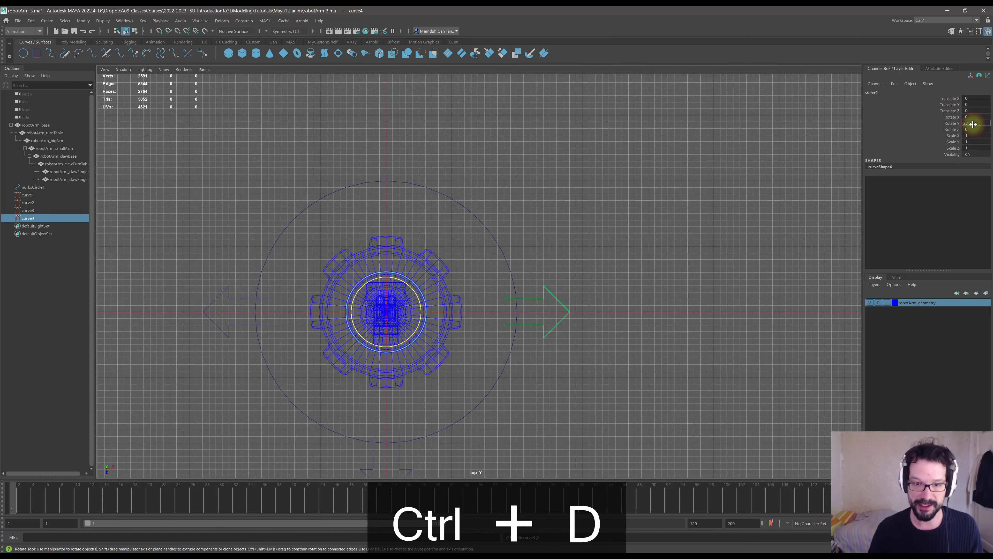
pyautogui.write('0')
pyautogui.press('Return')
# - Examine the circle and the four arrows around the robot arm's base in the perspective view
pyautogui.keyDown('alt'); pyautogui.moveTo(546, 254); pyautogui.dragTo(560, 214, button='middle'); pyautogui.keyUp('alt')
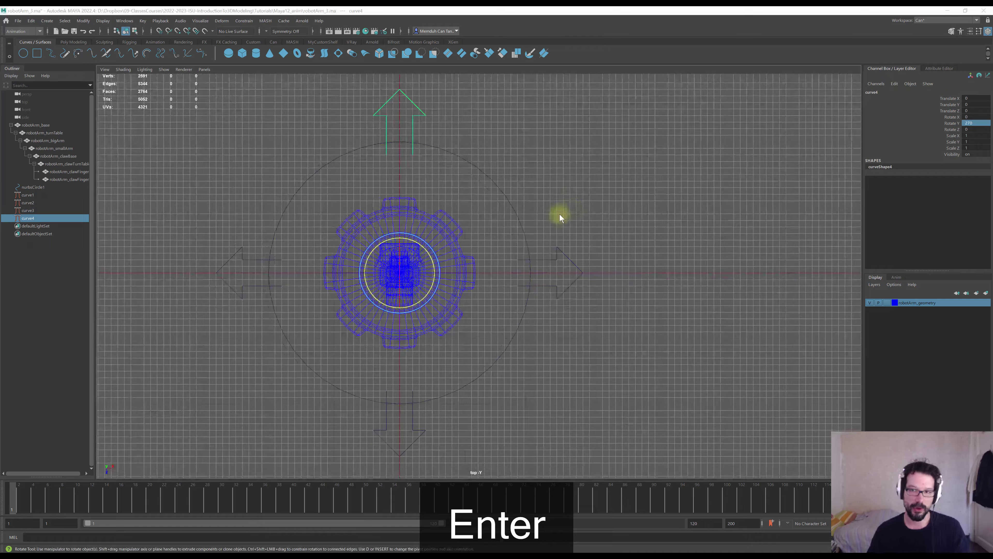
pyautogui.press('space')
pyautogui.press('space')
pyautogui.keyDown('alt'); pyautogui.moveTo(637, 193); pyautogui.dragTo(475, 330); pyautogui.keyUp('alt')
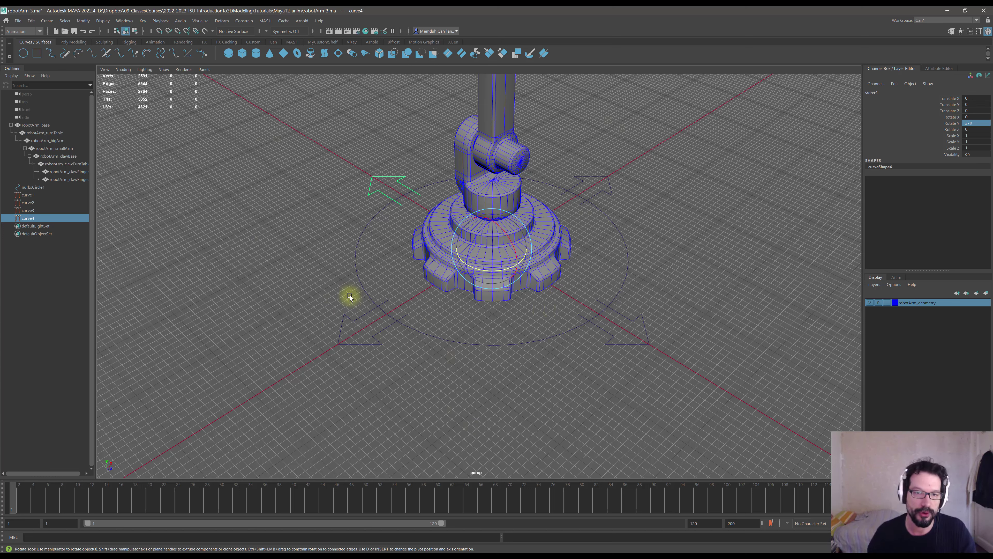
pyautogui.scroll(-3, 438, 307)
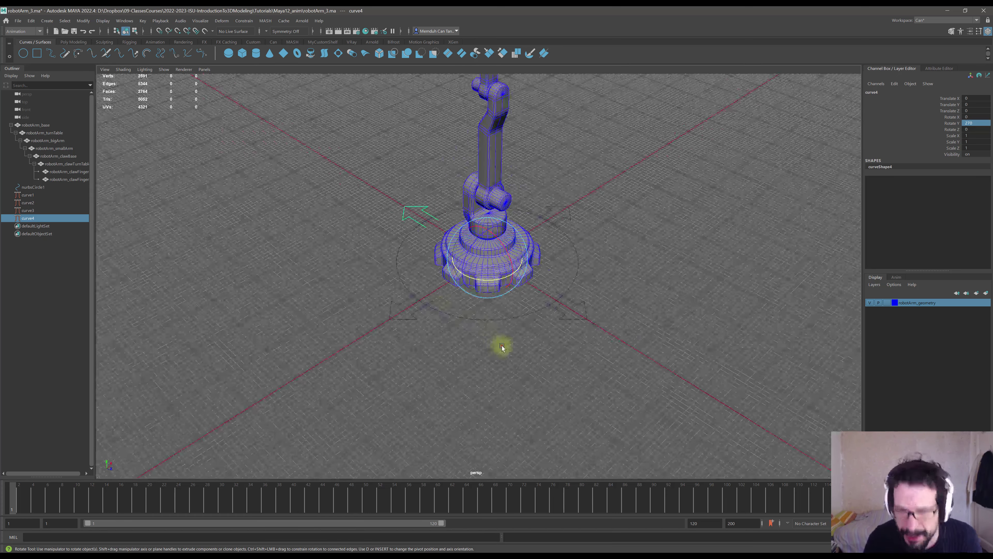
pyautogui.keyDown('alt'); pyautogui.moveTo(501, 345); pyautogui.dragTo(499, 332); pyautogui.keyUp('alt')
pyautogui.keyDown('alt'); pyautogui.moveTo(501, 298); pyautogui.dragTo(508, 350, button='middle'); pyautogui.keyUp('alt')
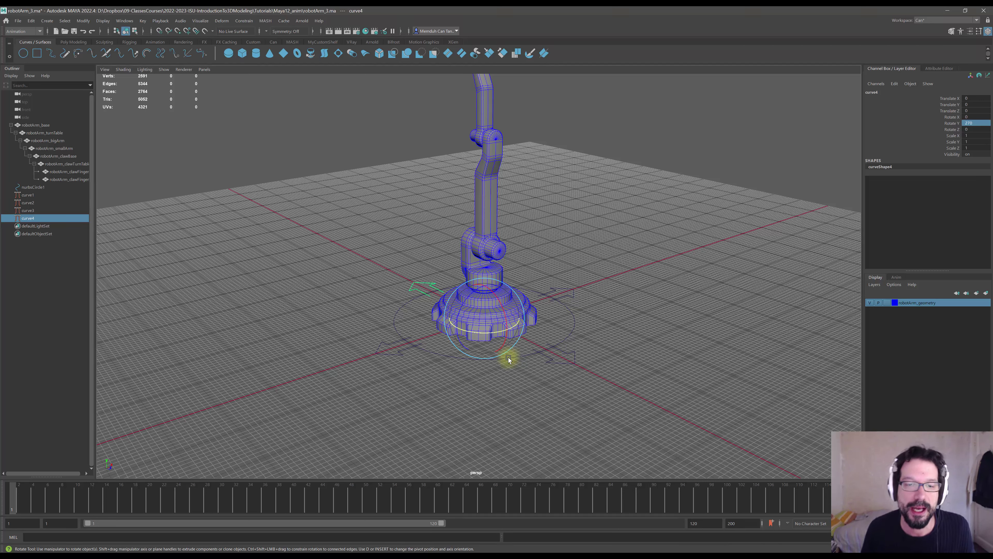
pyautogui.keyDown('alt'); pyautogui.moveTo(467, 343); pyautogui.dragTo(465, 347); pyautogui.keyUp('alt')
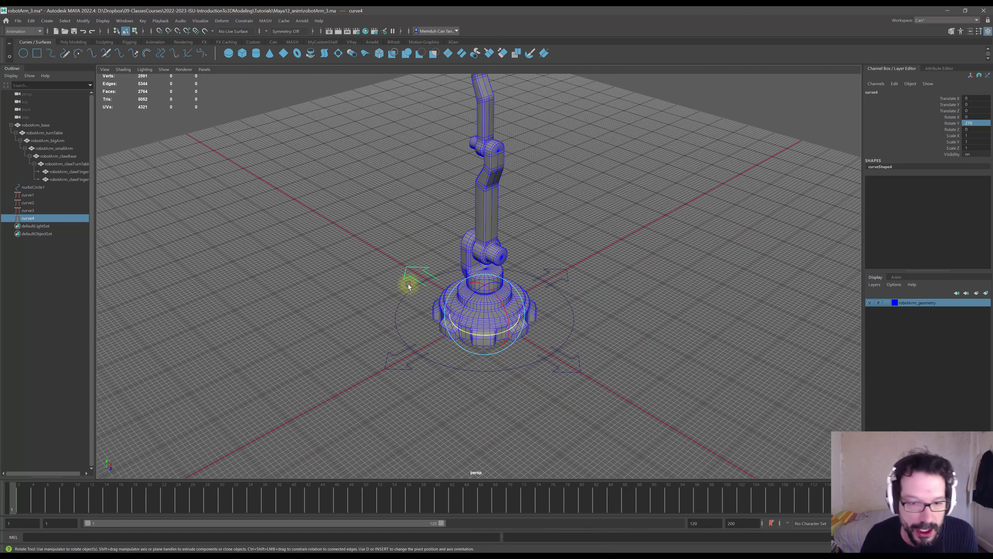
pyautogui.keyDown('alt'); pyautogui.moveTo(450, 332); pyautogui.dragTo(445, 347); pyautogui.keyUp('alt')
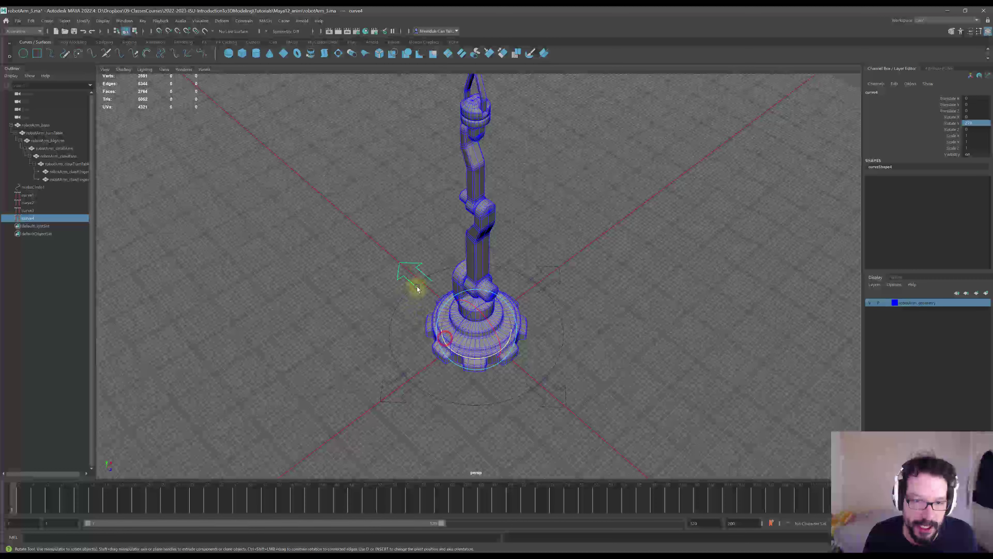
# - Select the circle and all four arrow curves and cut them where they intersect, using the Modeling menu set's Cut command
pyautogui.moveTo(426, 419); pyautogui.dragTo(395, 362)
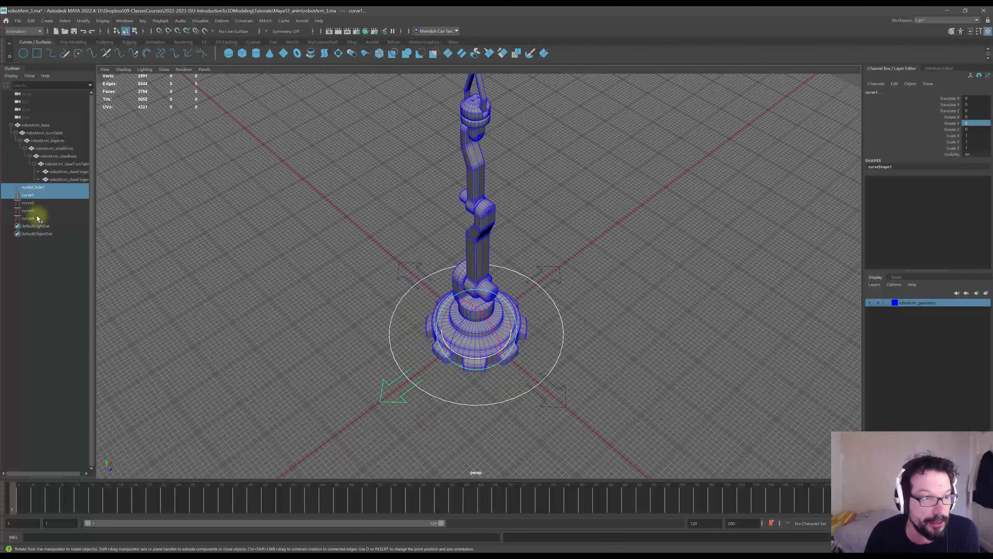
pyautogui.click(29, 219)
pyautogui.keyDown('shift'); pyautogui.click(37, 187); pyautogui.keyUp('shift')
pyautogui.press('f')
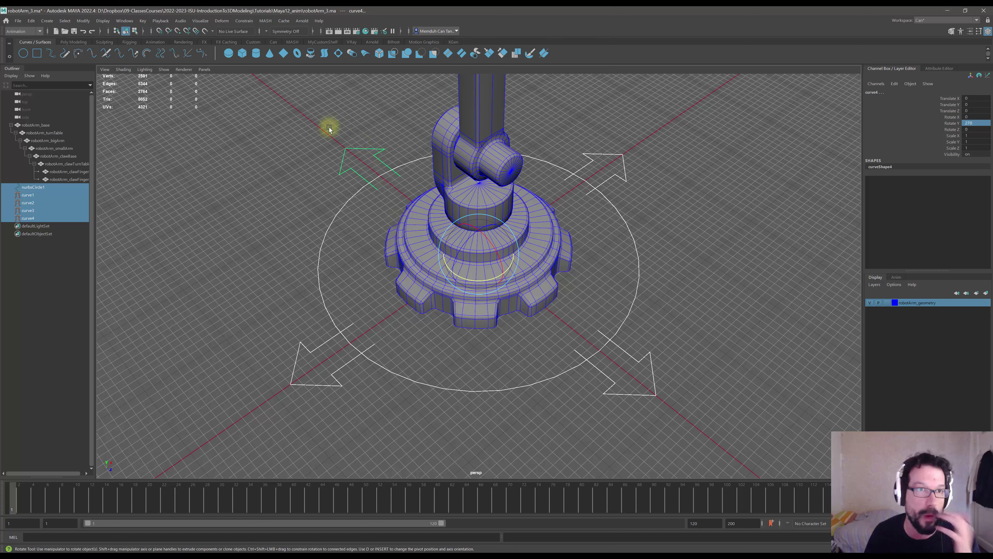
pyautogui.click(24, 31)
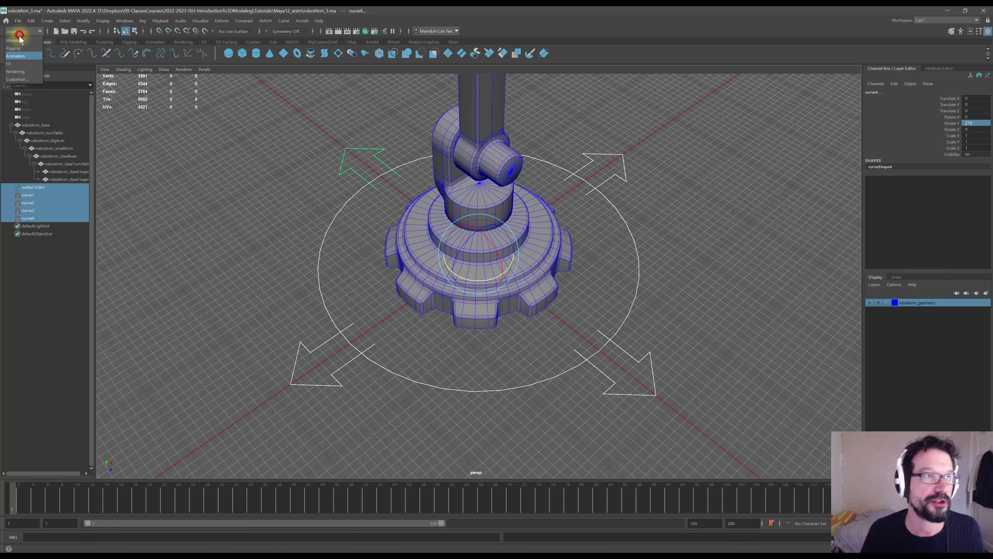
pyautogui.click(19, 39)
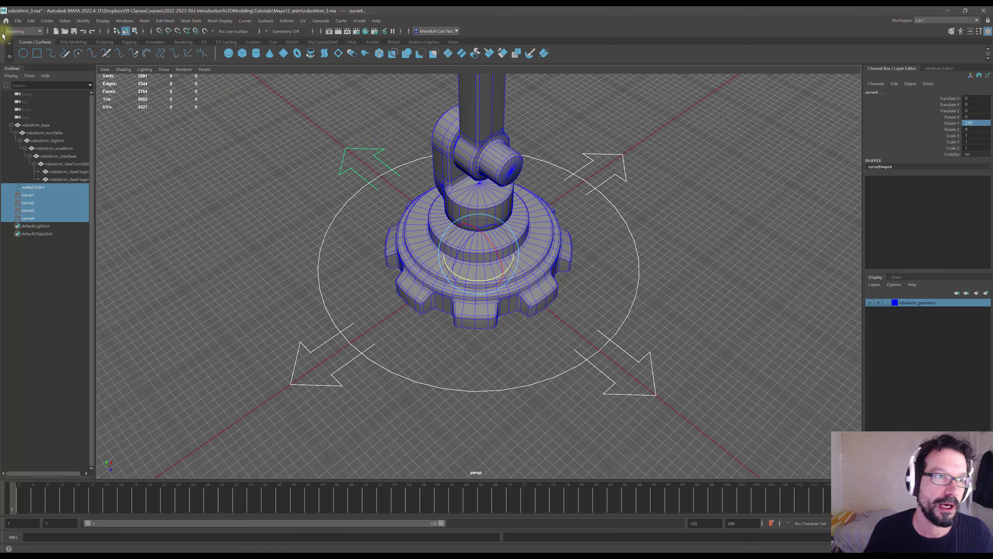
pyautogui.click(246, 21)
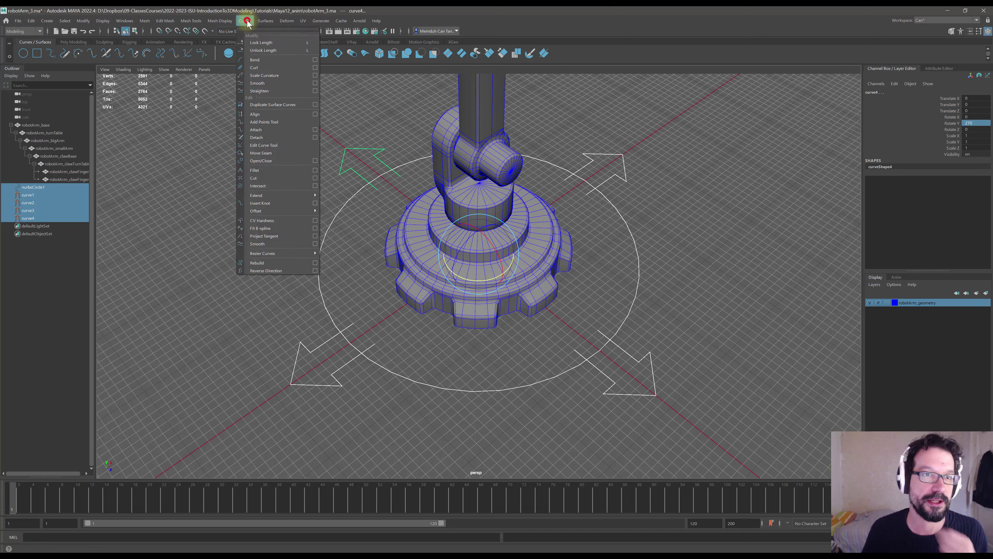
pyautogui.click(254, 178)
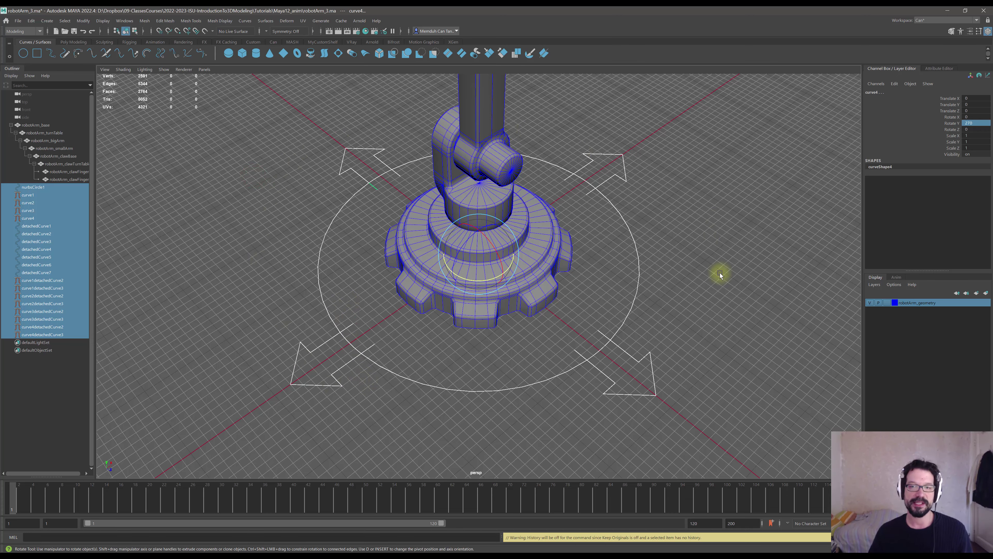
# - Delete the circle segment and the overhanging shaft ends where the near-left arrow crosses the circle
pyautogui.moveTo(462, 327)
pyautogui.keyDown('alt'); pyautogui.mouseDown()
pyautogui.moveTo(428, 313)
pyautogui.moveTo(484, 287)
pyautogui.moveTo(444, 328)
pyautogui.mouseUp(); pyautogui.keyUp('alt')
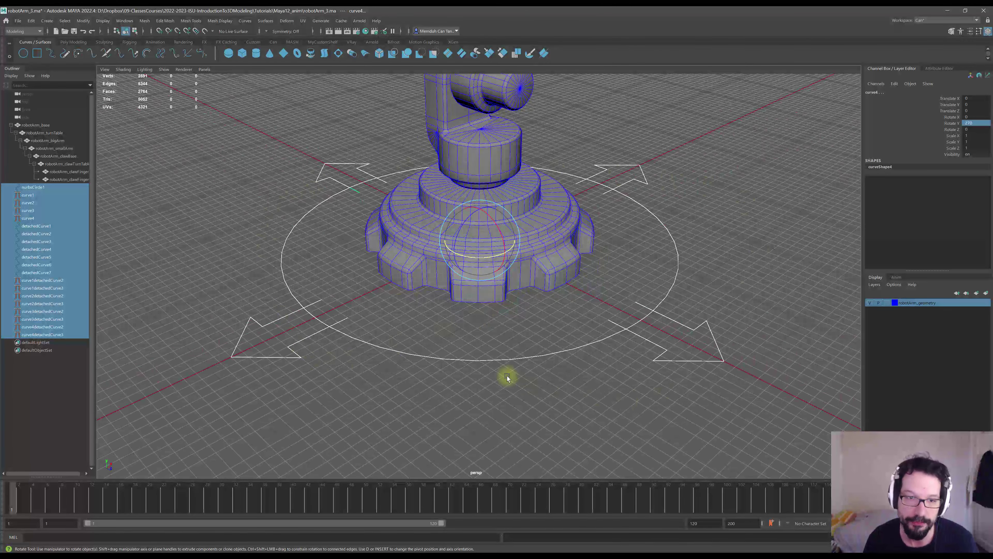
pyautogui.keyDown('alt'); pyautogui.moveTo(497, 279); pyautogui.dragTo(475, 281); pyautogui.keyUp('alt')
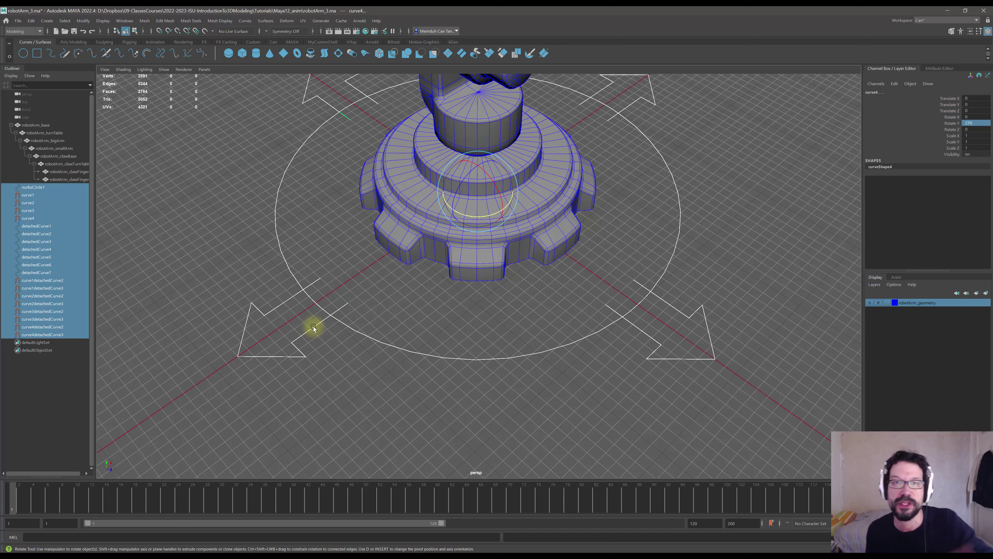
pyautogui.click(319, 302)
pyautogui.click(319, 304)
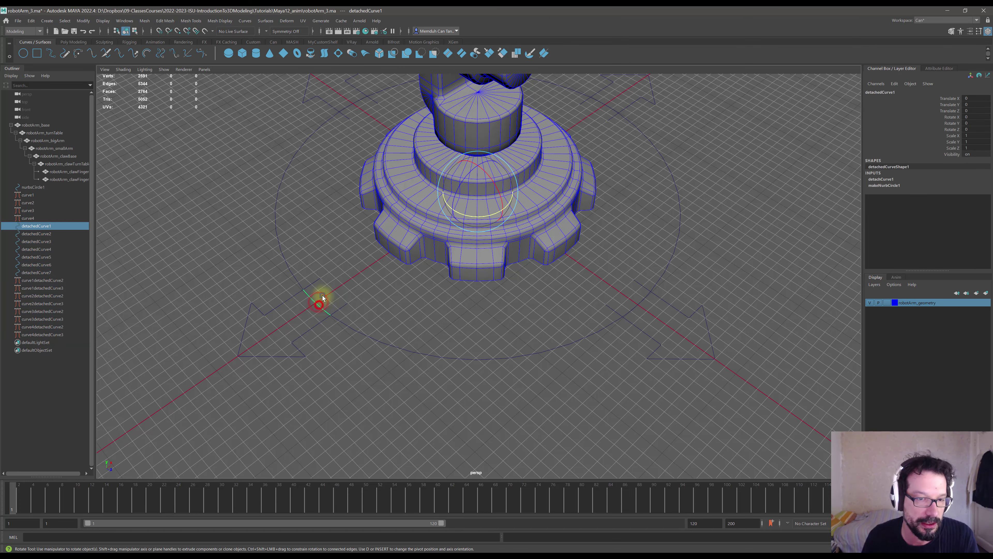
pyautogui.click(291, 271)
pyautogui.click(310, 283)
pyautogui.click(337, 307)
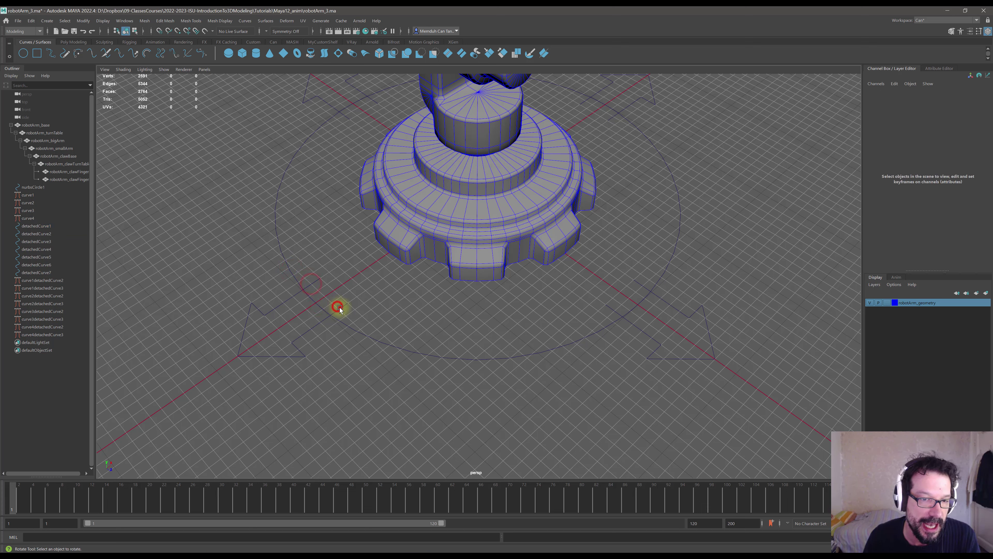
pyautogui.click(319, 296)
pyautogui.press('Delete')
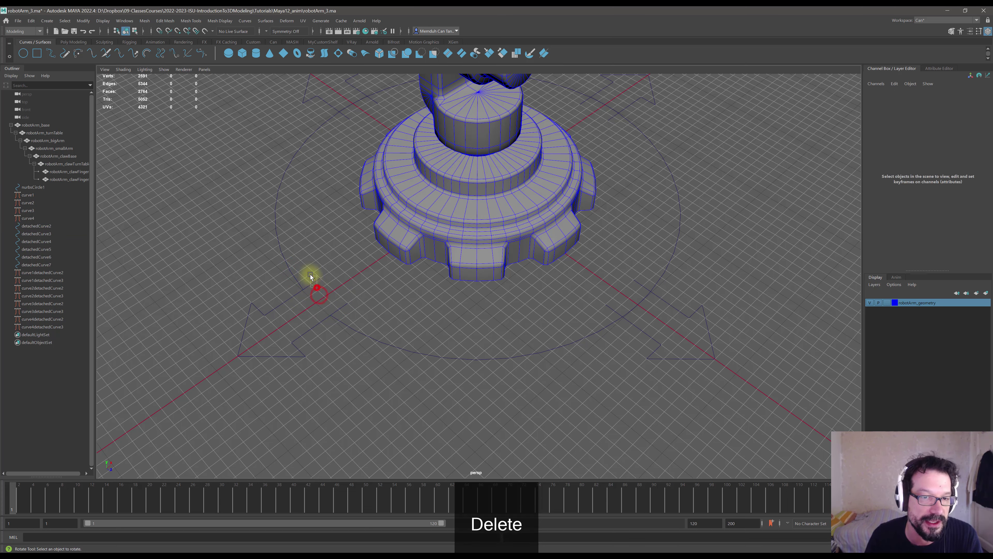
pyautogui.click(354, 307)
pyautogui.press('Delete')
# - Delete the circle segment and the overhanging shaft ends where the near-right arrow crosses the circle
pyautogui.click(612, 309)
pyautogui.press('Delete')
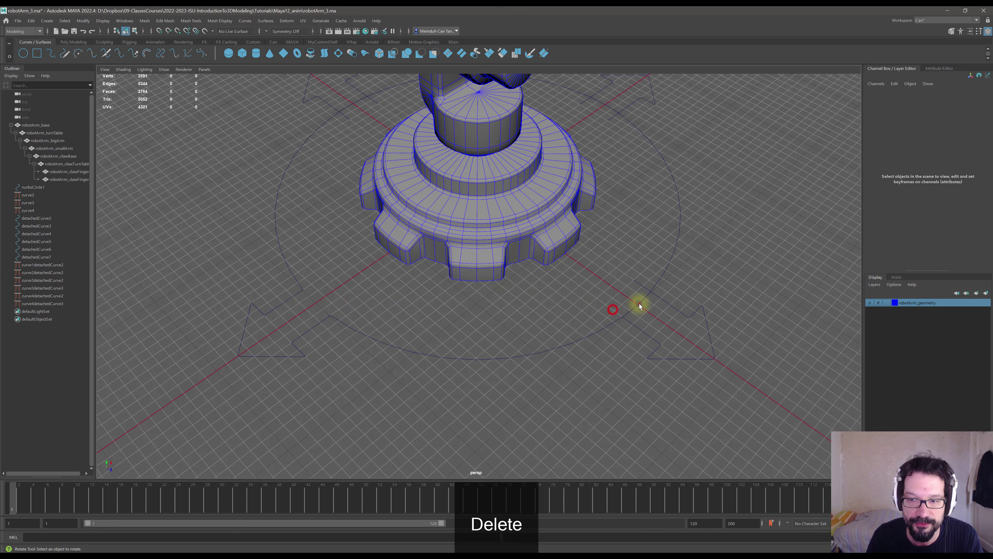
pyautogui.click(640, 304)
pyautogui.press('Delete')
pyautogui.click(640, 287)
pyautogui.press('Delete')
# - Delete the circle segment and the overhanging shaft ends where the far-right arrow crosses the circle
pyautogui.scroll(-3, 623, 280)
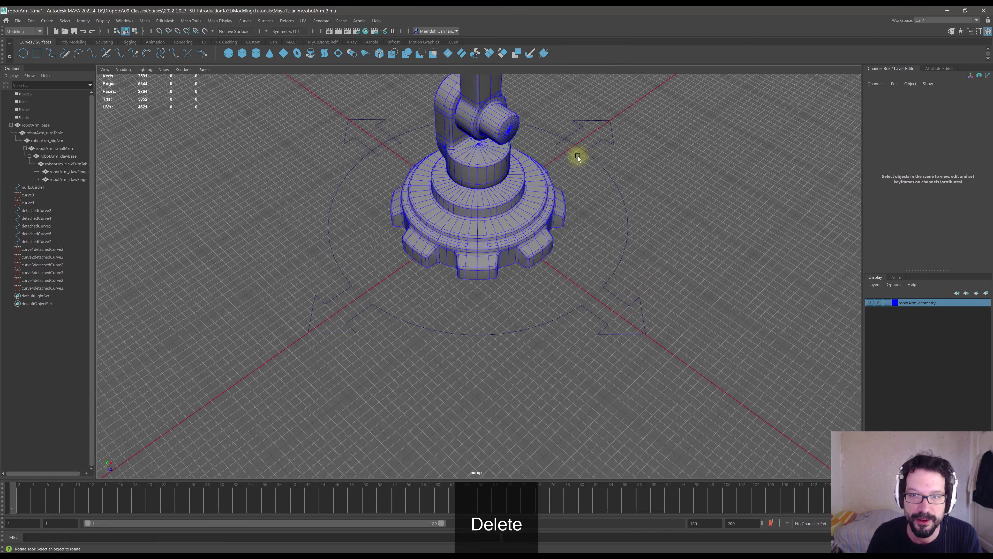
pyautogui.click(577, 155)
pyautogui.press('Delete')
pyautogui.click(577, 146)
pyautogui.press('Delete')
pyautogui.click(558, 141)
pyautogui.press('Delete')
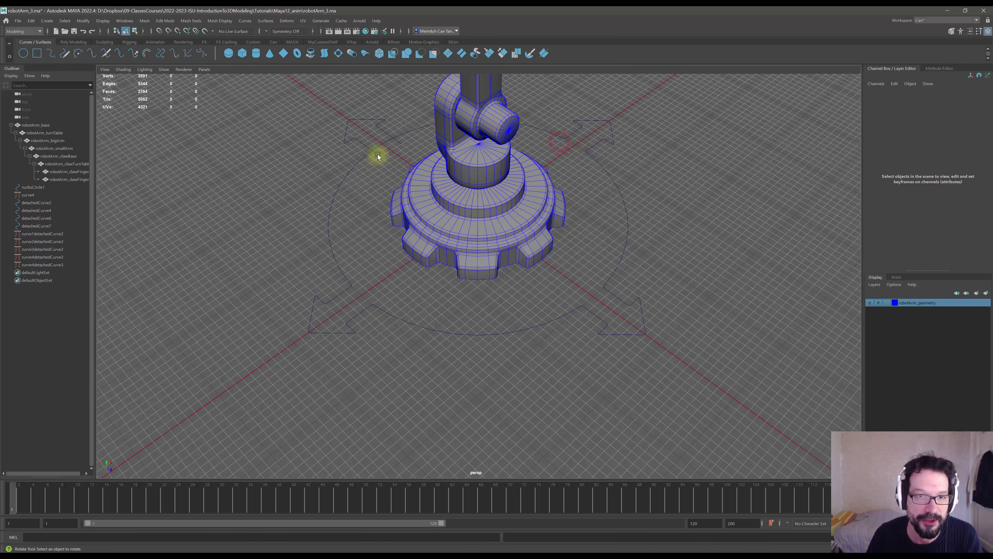
# - Delete the circle segment and the overhanging shaft ends where the far-left arrow crosses the circle
pyautogui.click(378, 156)
pyautogui.press('Delete')
pyautogui.click(380, 144)
pyautogui.press('Delete')
pyautogui.click(397, 143)
pyautogui.press('Delete')
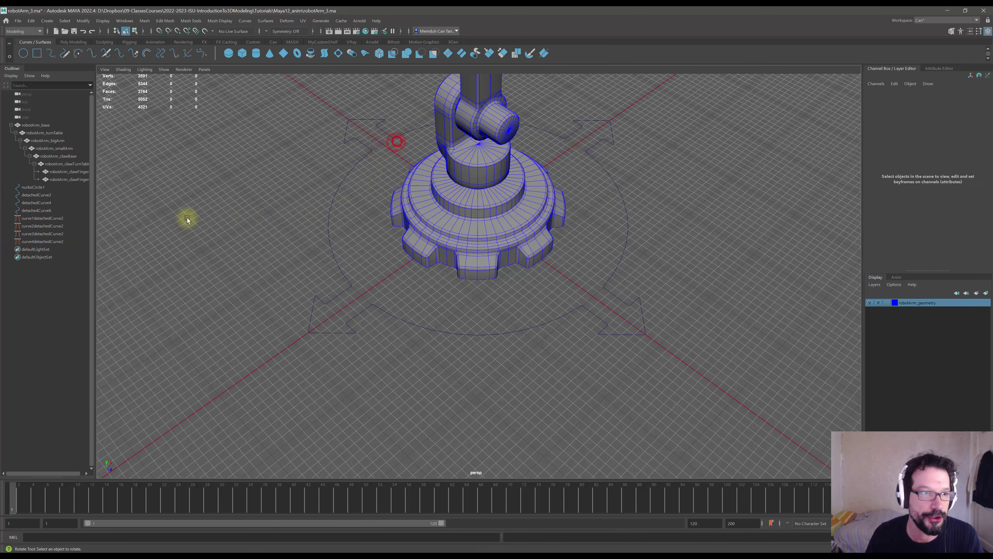
# - Attach all remaining circle arcs and arrow pieces into one curve with the Connect method, keeping multiple knots and the originals
pyautogui.click(35, 187)
pyautogui.keyDown('shift'); pyautogui.click(43, 241); pyautogui.keyUp('shift')
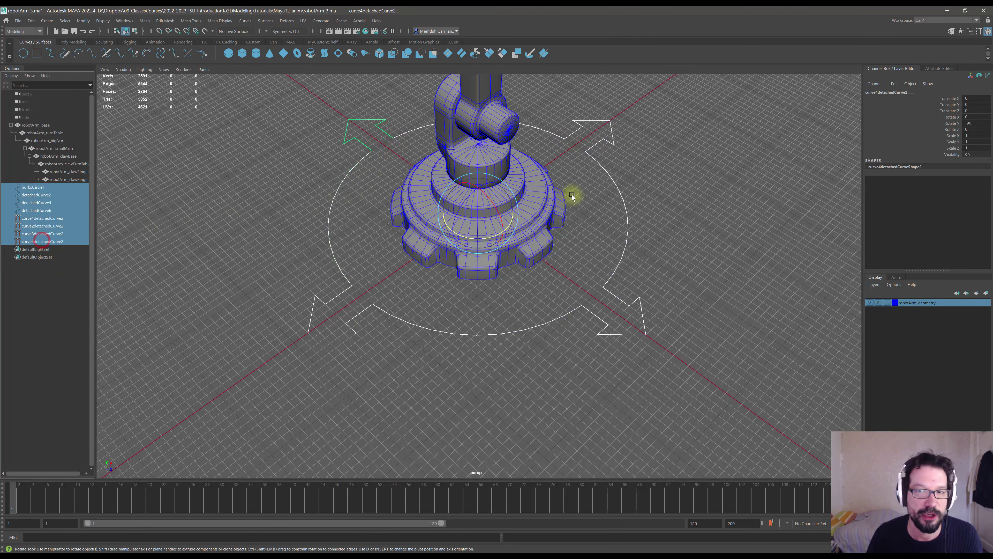
pyautogui.press('f')
pyautogui.click(246, 21)
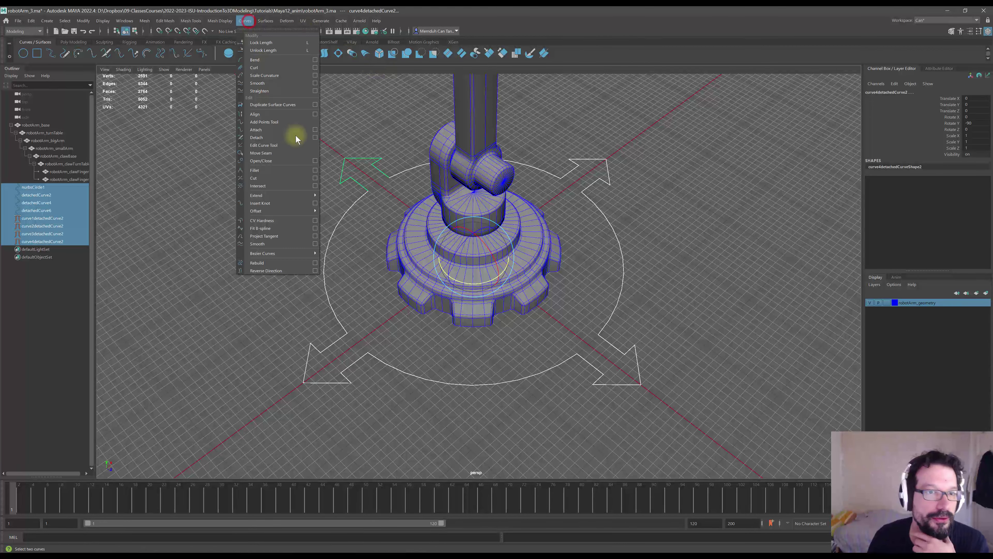
pyautogui.click(316, 131)
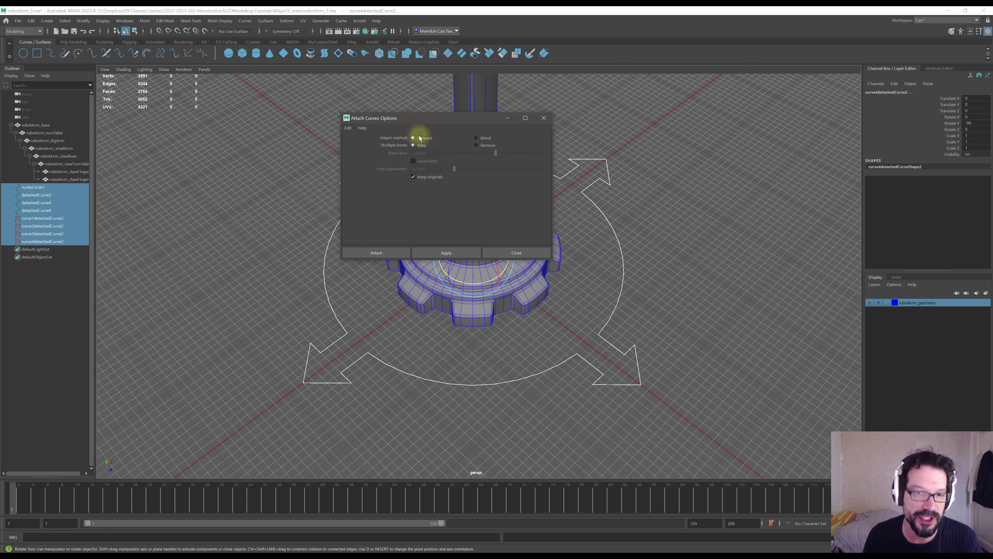
pyautogui.click(376, 252)
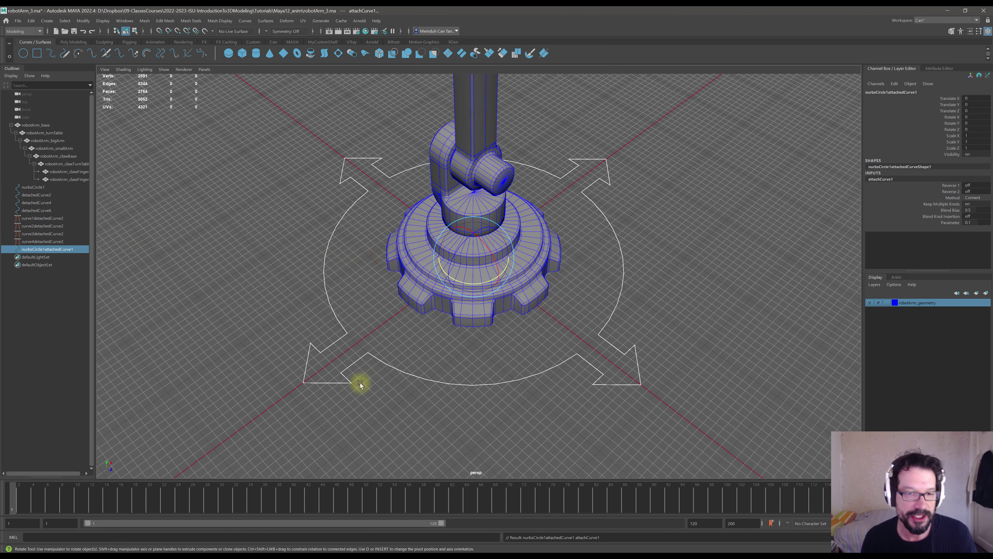
# - Delete the original circle arcs and arrow pieces, leaving only the attached curve
pyautogui.click(44, 241)
pyautogui.keyDown('shift'); pyautogui.click(42, 187); pyautogui.keyUp('shift')
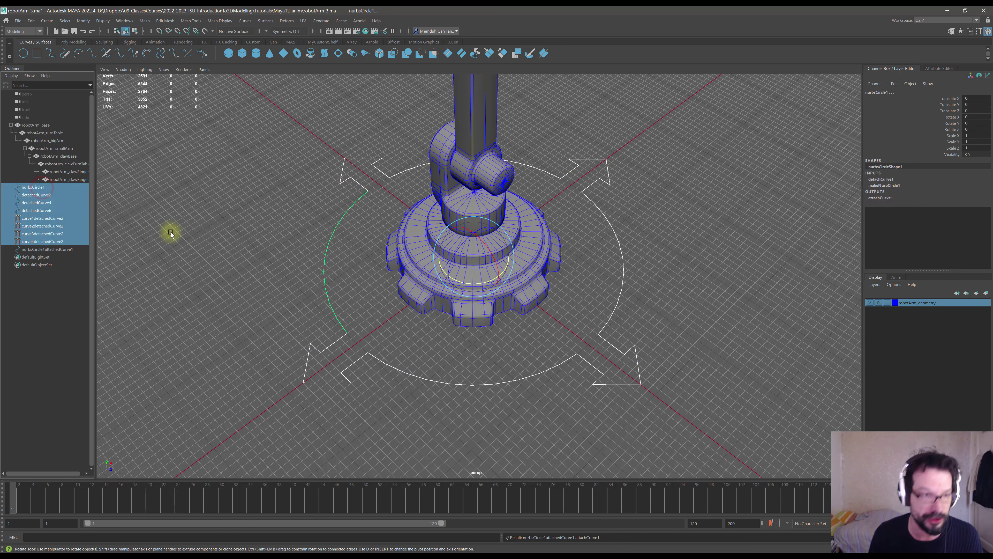
pyautogui.press('Delete')
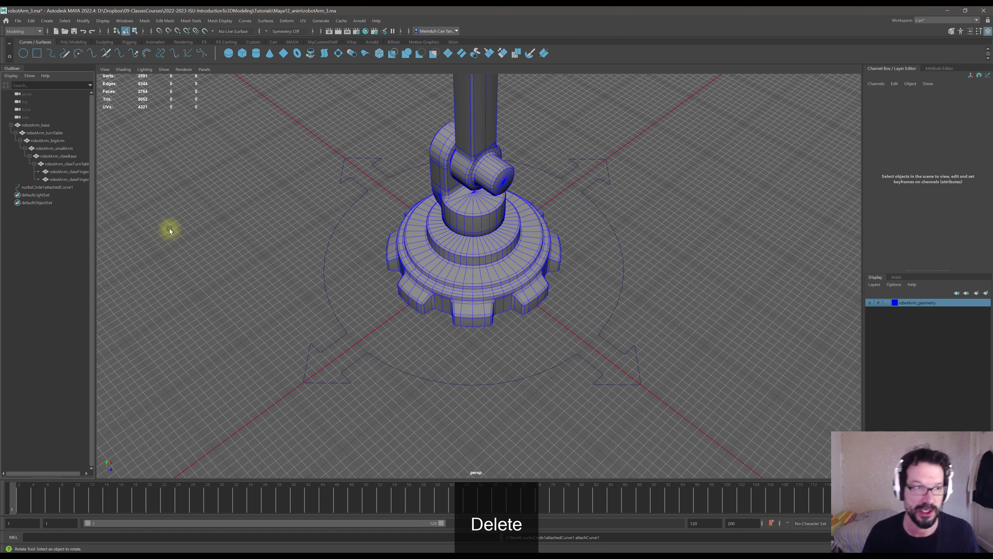
# - Rename the attached circle-with-arrows curve as RAHandle_base
pyautogui.click(58, 187)
pyautogui.scroll(-3, 486, 220)
pyautogui.moveTo(575, 258)
pyautogui.keyDown('alt'); pyautogui.mouseDown()
pyautogui.moveTo(541, 269)
pyautogui.moveTo(536, 227)
pyautogui.moveTo(569, 277)
pyautogui.moveTo(583, 266)
pyautogui.mouseUp(); pyautogui.keyUp('alt')
pyautogui.keyDown('alt'); pyautogui.moveTo(583, 266); pyautogui.dragTo(552, 268, button='middle'); pyautogui.keyUp('alt')
pyautogui.keyDown('alt'); pyautogui.moveTo(551, 268); pyautogui.dragTo(537, 291); pyautogui.keyUp('alt')
pyautogui.press('w')
pyautogui.scroll(3, 496, 330)
pyautogui.keyDown('alt'); pyautogui.moveTo(497, 332); pyautogui.dragTo(510, 313); pyautogui.keyUp('alt')
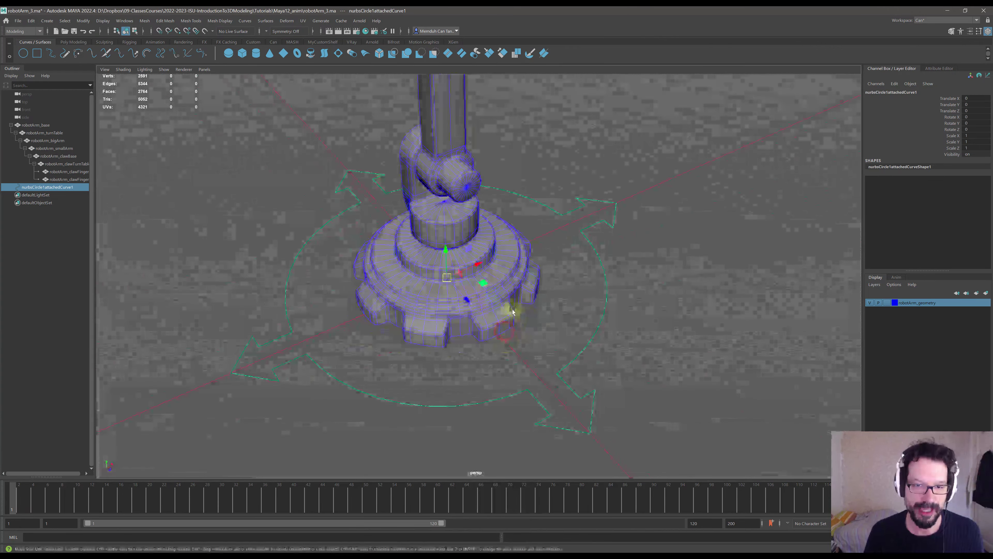
pyautogui.scroll(-3, 510, 309)
pyautogui.keyDown('alt'); pyautogui.moveTo(499, 279); pyautogui.dragTo(524, 287); pyautogui.keyUp('alt')
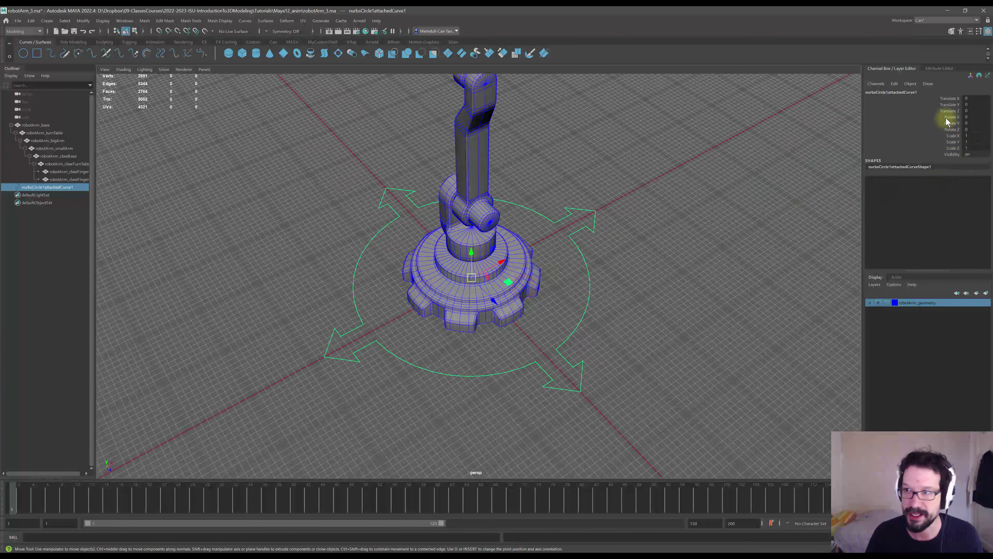
pyautogui.click(576, 246)
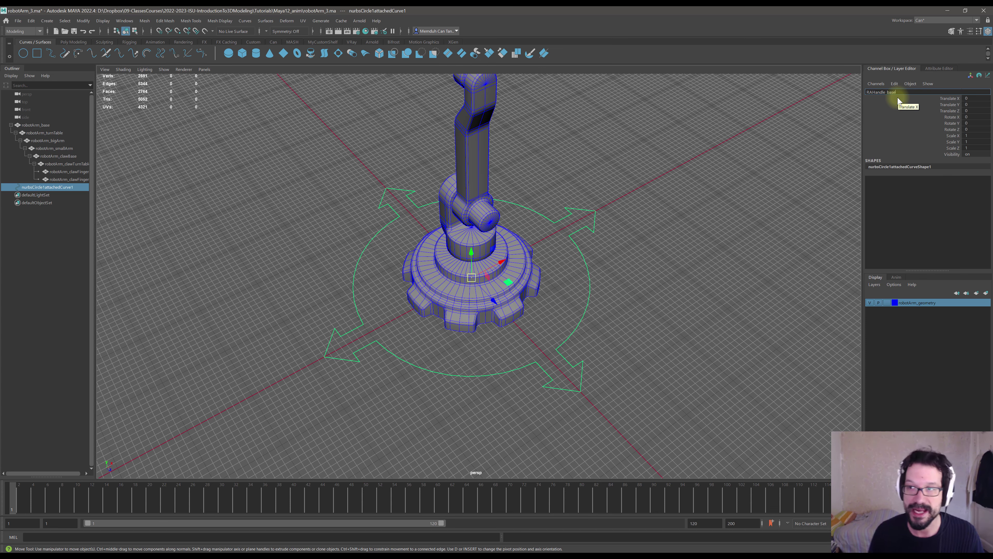
pyautogui.click(570, 156)
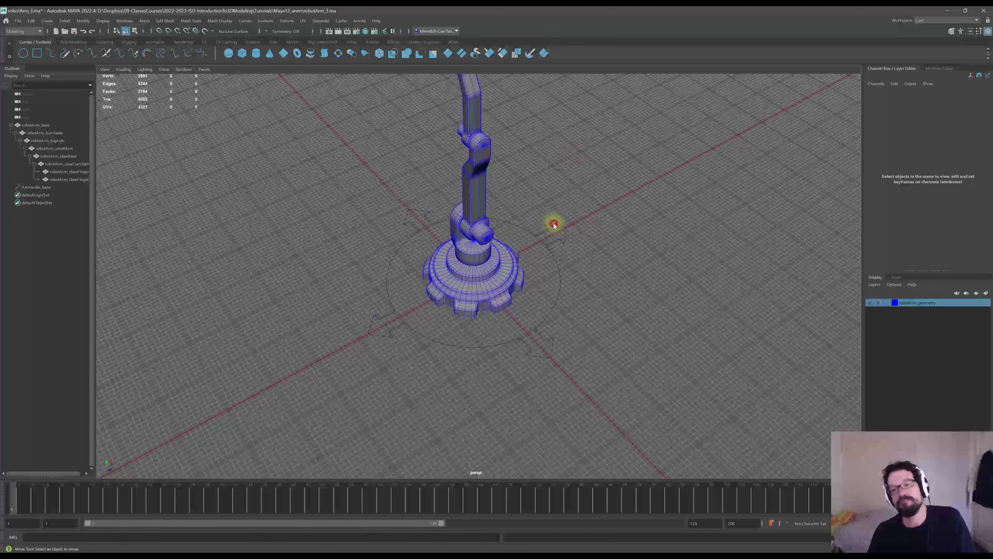
# - Raise the RAHandle_base curve to 50 on the Y axis, using the front view
pyautogui.click(554, 224)
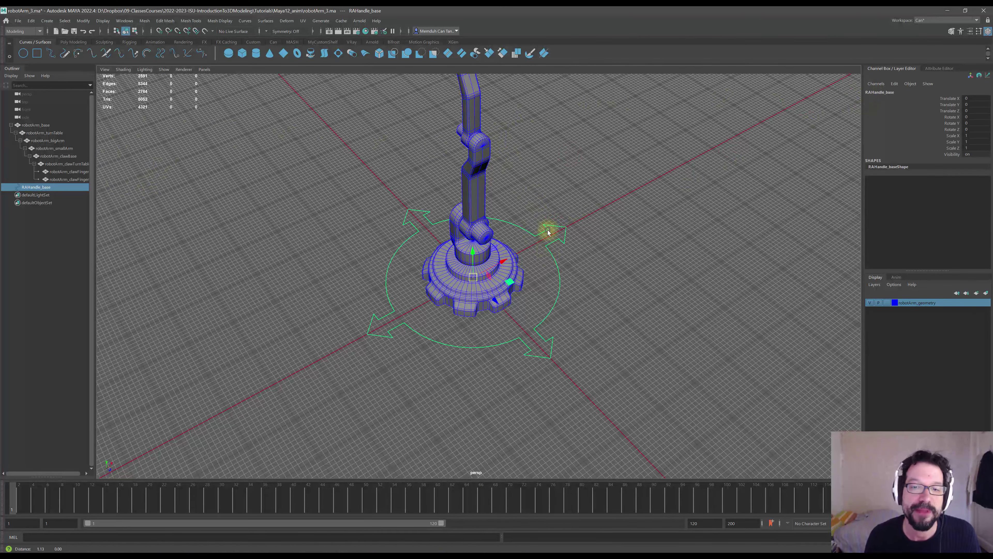
pyautogui.scroll(3, 548, 232)
pyautogui.keyDown('alt'); pyautogui.moveTo(539, 294); pyautogui.dragTo(534, 258, button='middle'); pyautogui.keyUp('alt')
pyautogui.keyDown('alt'); pyautogui.moveTo(534, 257); pyautogui.dragTo(488, 253); pyautogui.keyUp('alt')
pyautogui.scroll(3, 477, 257)
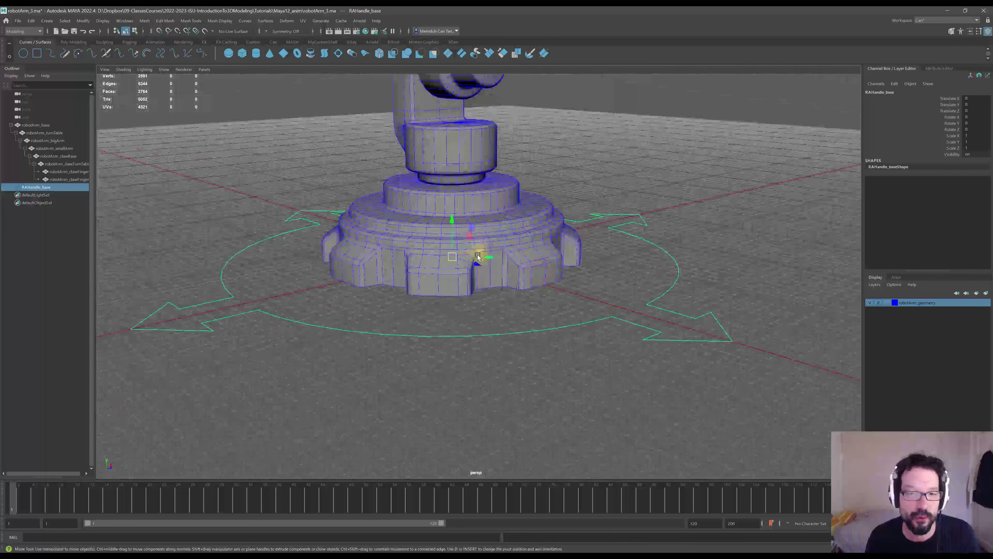
pyautogui.press('space')
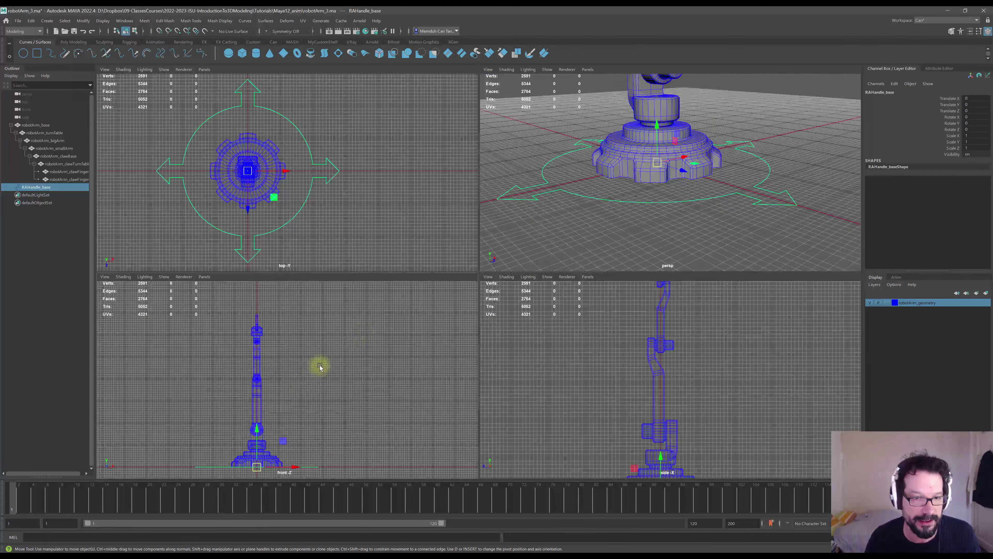
pyautogui.press('space')
pyautogui.scroll(5, 463, 319)
pyautogui.moveTo(546, 360); pyautogui.dragTo(540, 349)
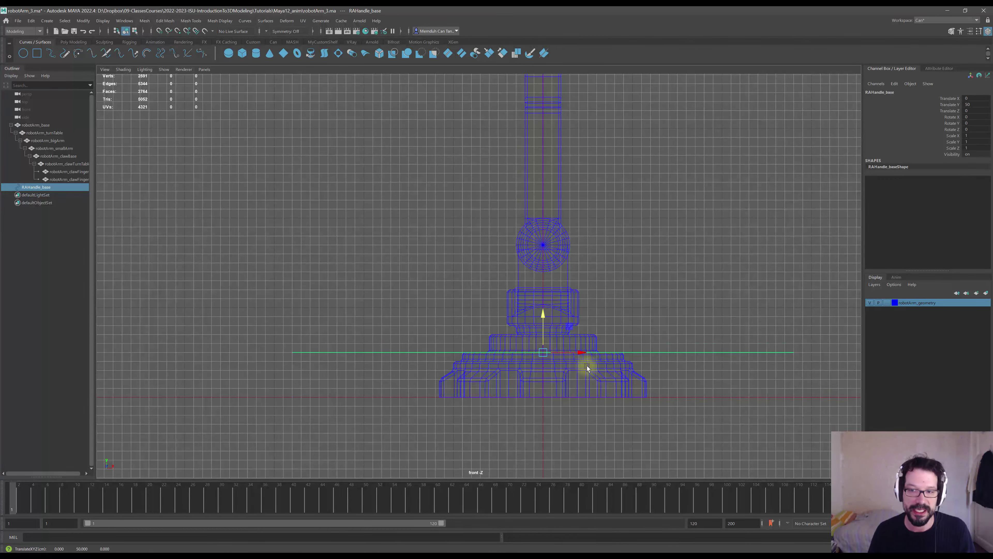
pyautogui.press('space')
pyautogui.press('space')
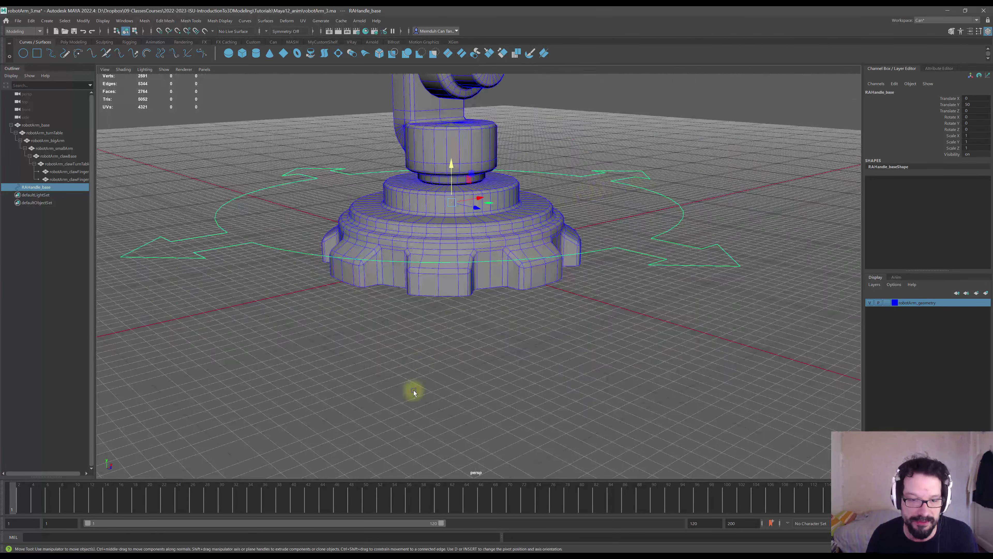
# - Lower the RAHandle_base curve to 30 on the Y axis so it surrounds the lower part of the base
pyautogui.press('space')
pyautogui.moveTo(313, 398); pyautogui.dragTo(312, 406)
pyautogui.press('space')
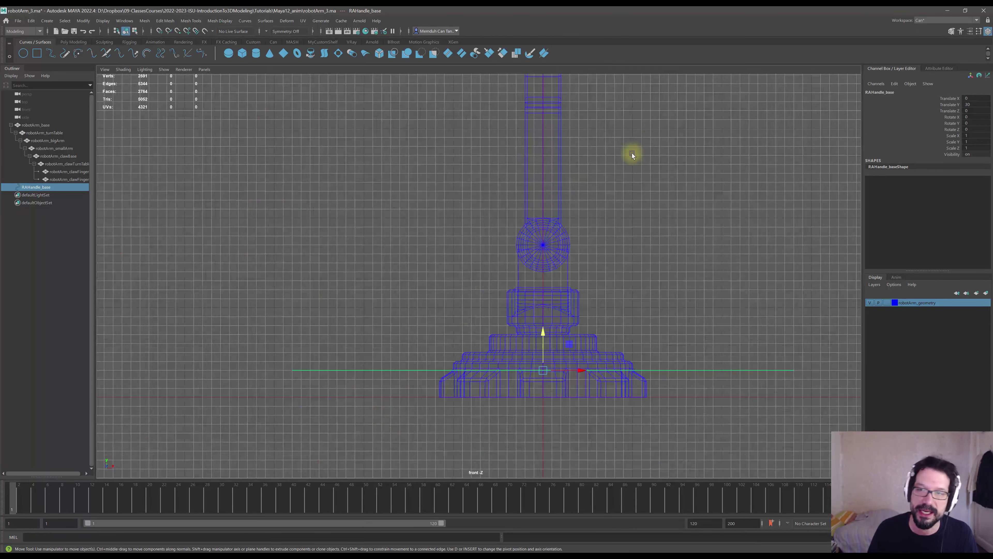
pyautogui.press('space')
pyautogui.press('space')
pyautogui.keyDown('alt'); pyautogui.moveTo(582, 198); pyautogui.dragTo(587, 219); pyautogui.keyUp('alt')
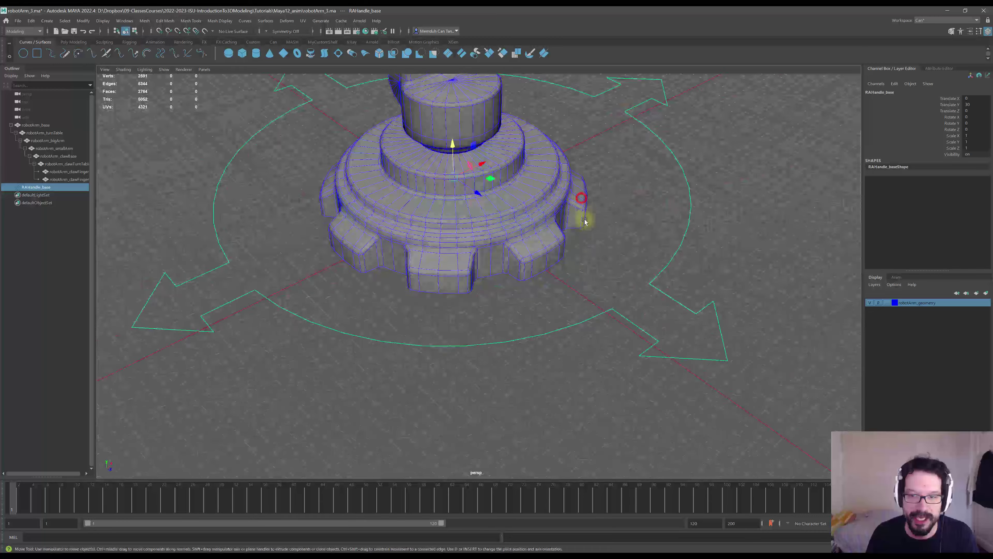
pyautogui.scroll(-5, 586, 220)
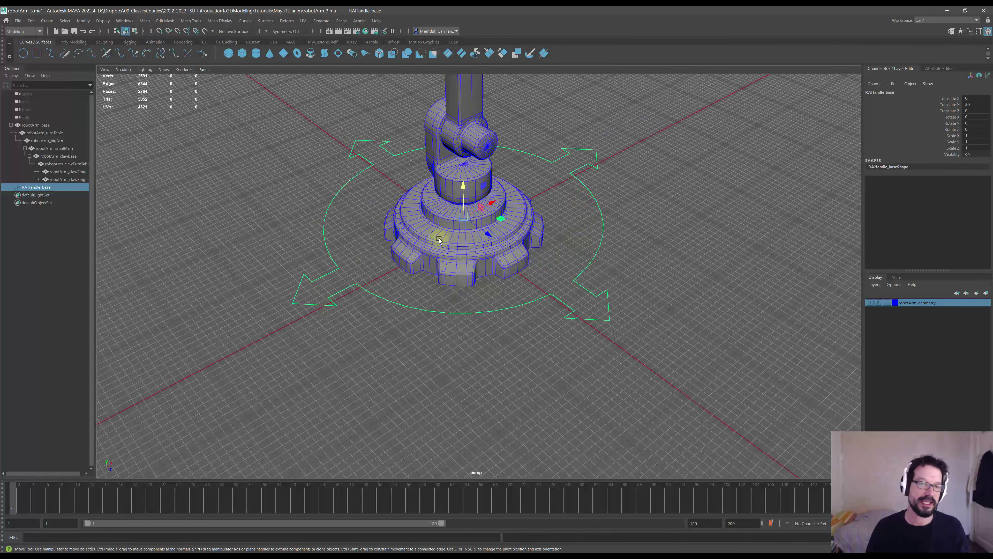
pyautogui.keyDown('alt'); pyautogui.moveTo(439, 240); pyautogui.dragTo(491, 304); pyautogui.keyUp('alt')
pyautogui.keyDown('alt'); pyautogui.moveTo(578, 296); pyautogui.dragTo(510, 297); pyautogui.keyUp('alt')
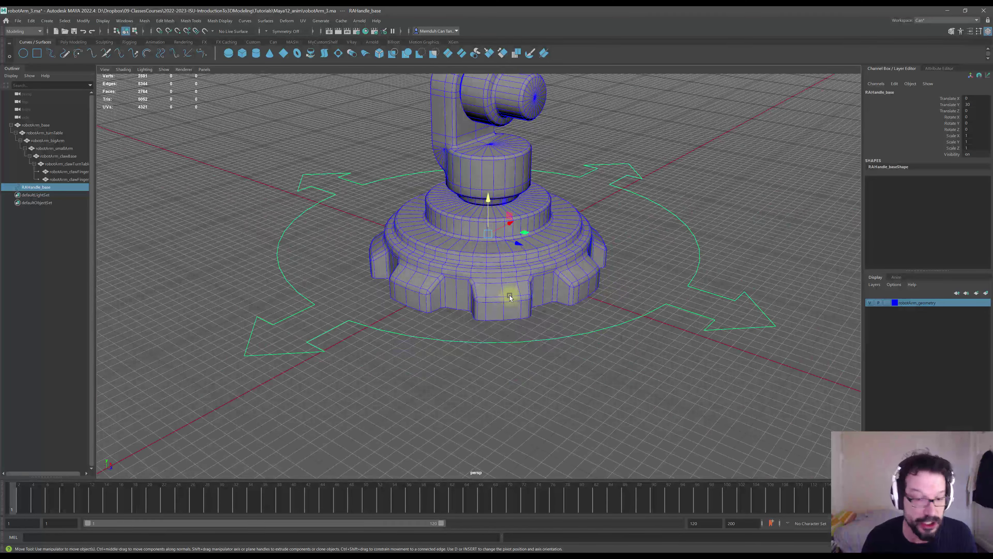
# - Move the pivot of the RAHandle_base curve down to the world origin at the bottom of the robot's base
pyautogui.press('space')
pyautogui.press('space')
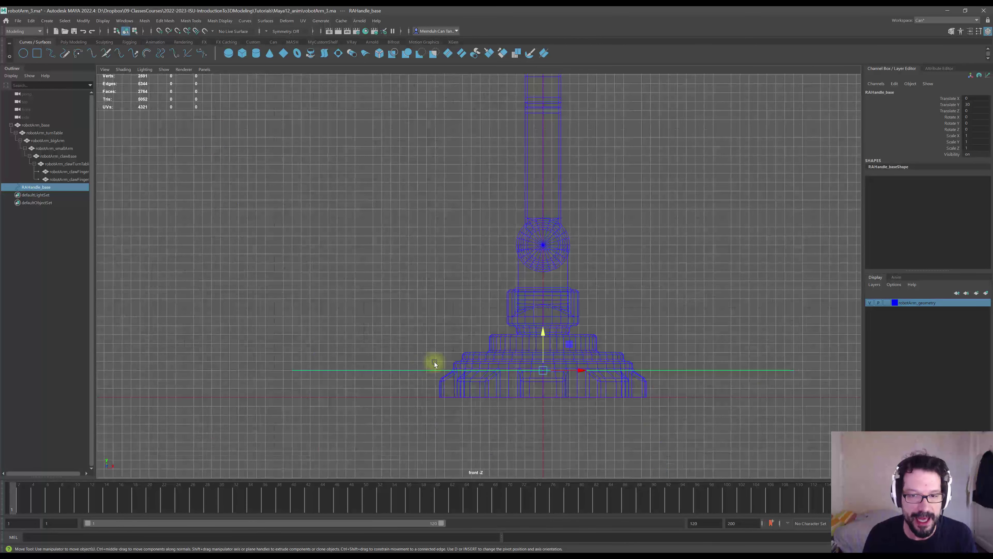
pyautogui.press('Insert')
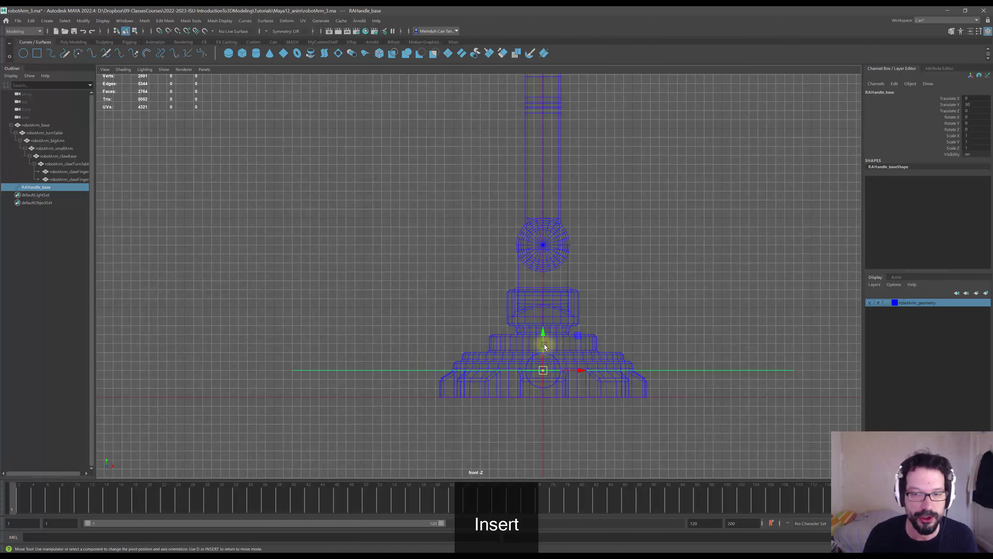
pyautogui.moveTo(542, 337); pyautogui.dragTo(569, 396)
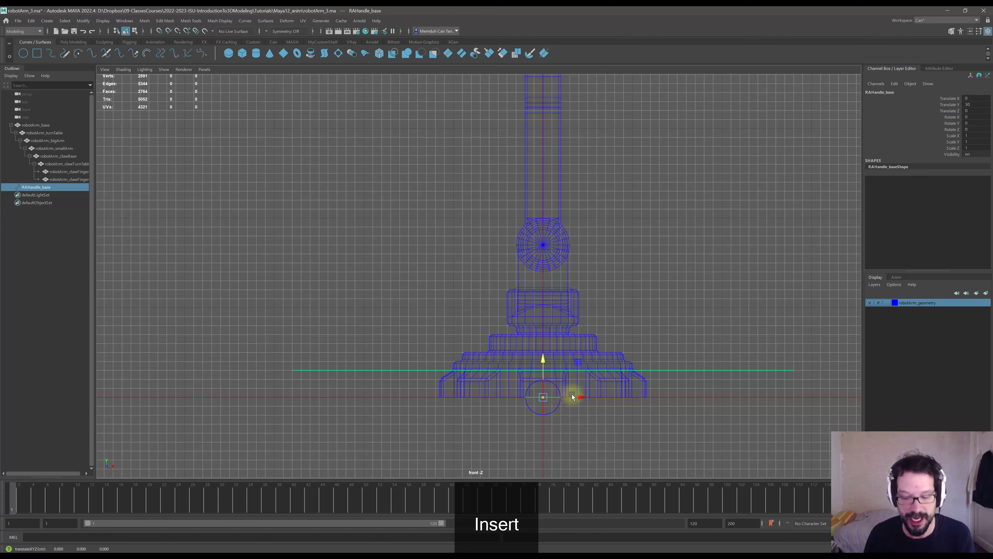
pyautogui.press('Insert')
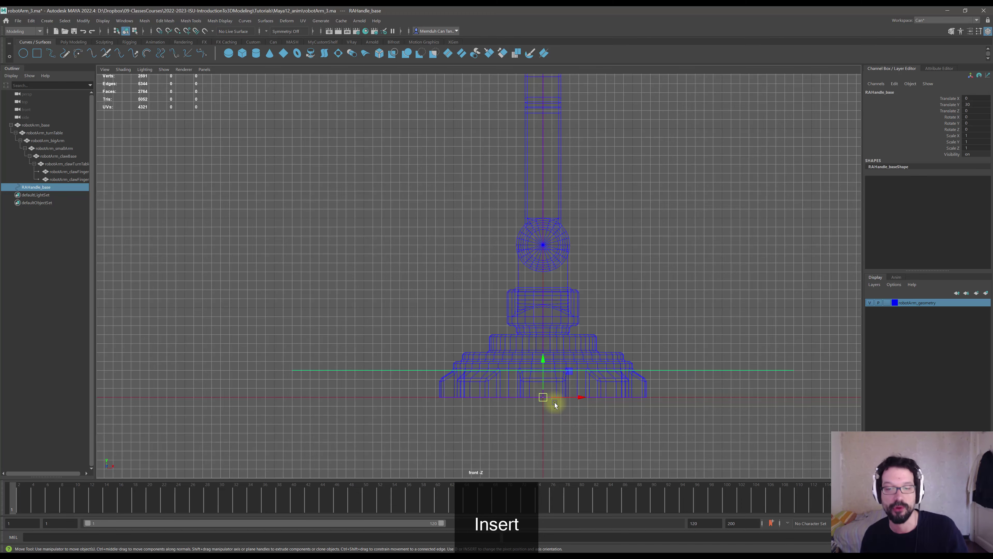
pyautogui.press('space')
pyautogui.press('space')
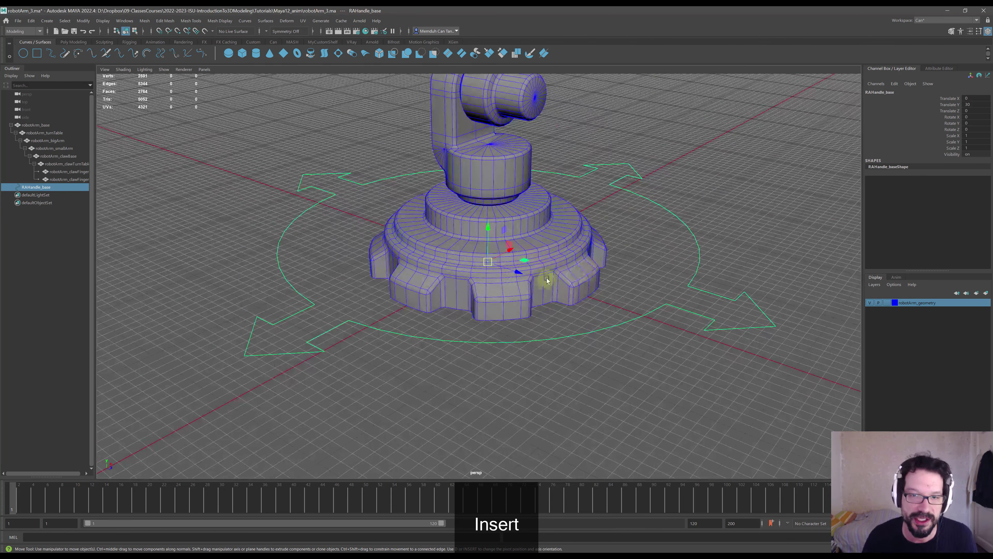
pyautogui.keyDown('alt'); pyautogui.moveTo(543, 282); pyautogui.dragTo(473, 274); pyautogui.keyUp('alt')
pyautogui.scroll(-5, 474, 274)
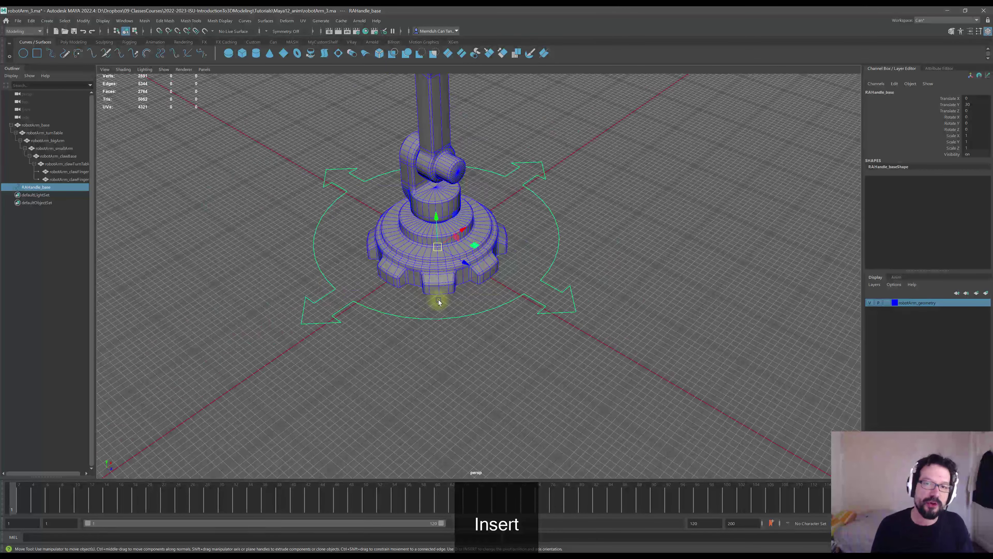
pyautogui.keyDown('alt'); pyautogui.moveTo(438, 257); pyautogui.dragTo(594, 259); pyautogui.keyUp('alt')
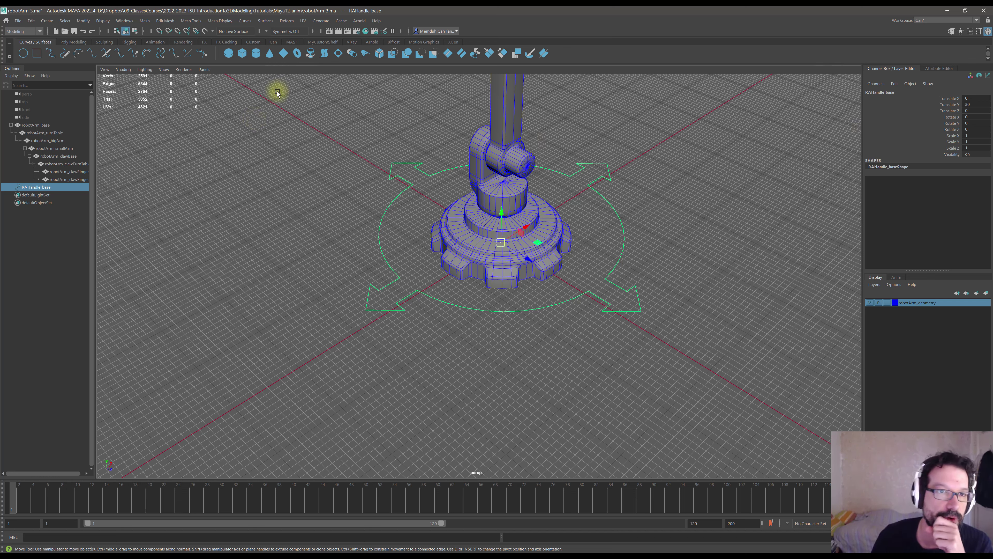
# - Freeze the transformations of the RAHandle_base curve and frame the curve in the side view
pyautogui.click(327, 43)
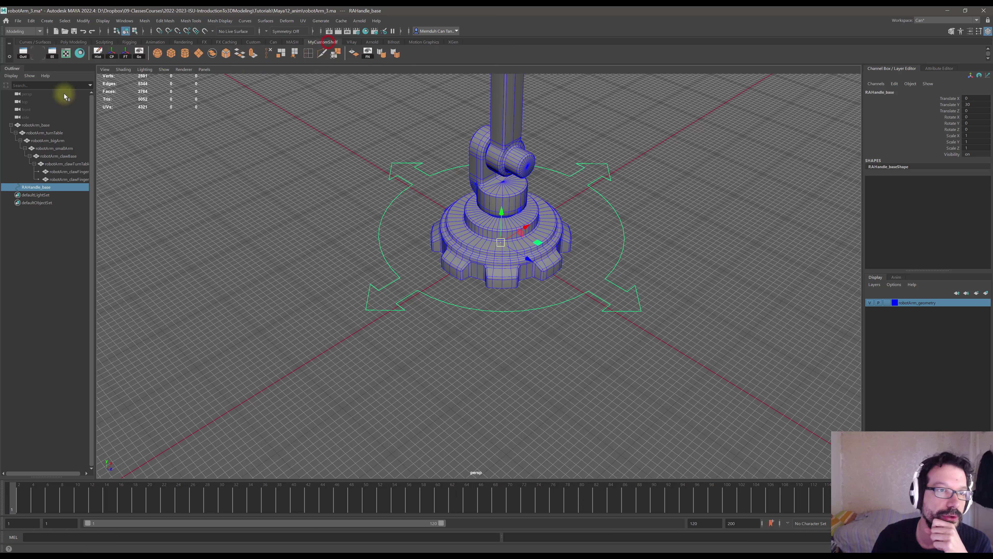
pyautogui.click(126, 55)
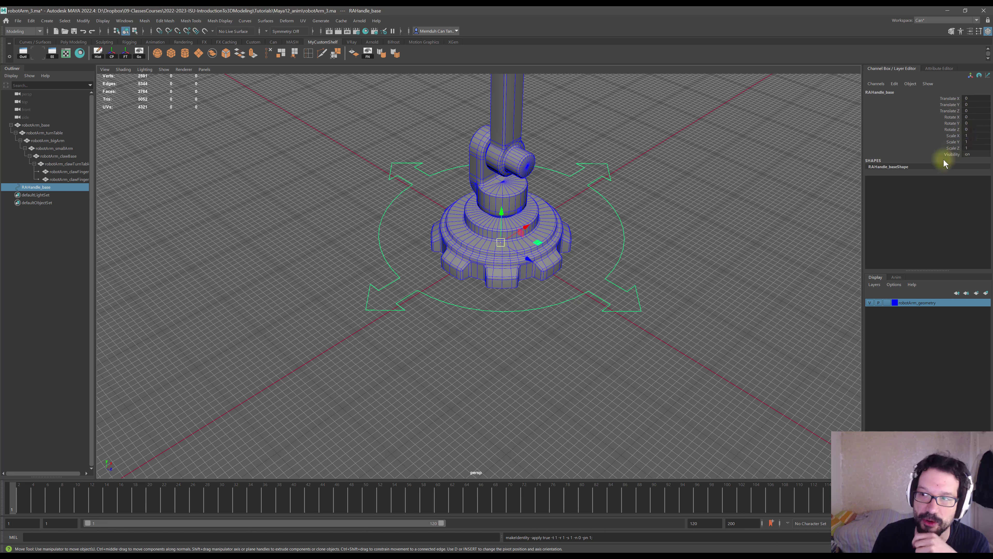
pyautogui.scroll(3, 497, 289)
pyautogui.press('space')
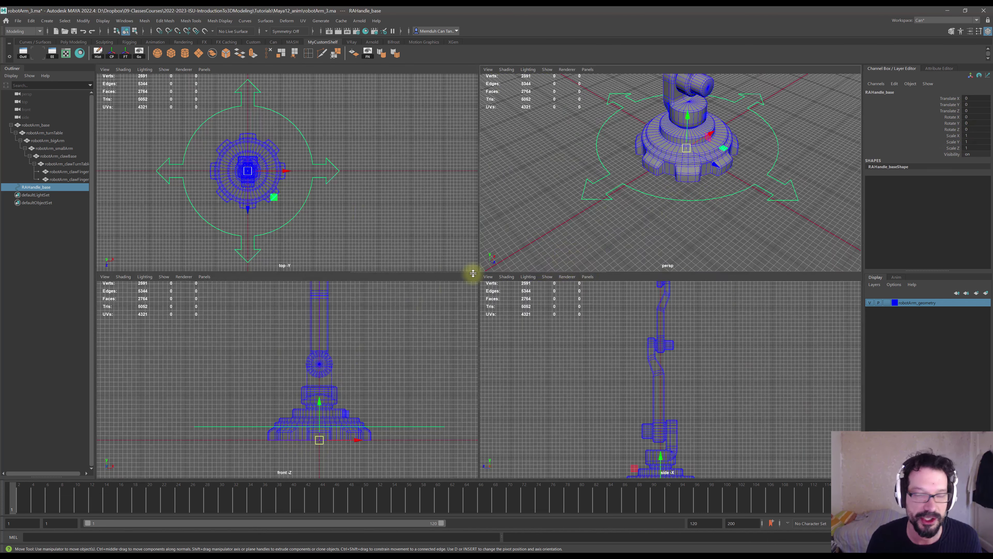
pyautogui.press('f')
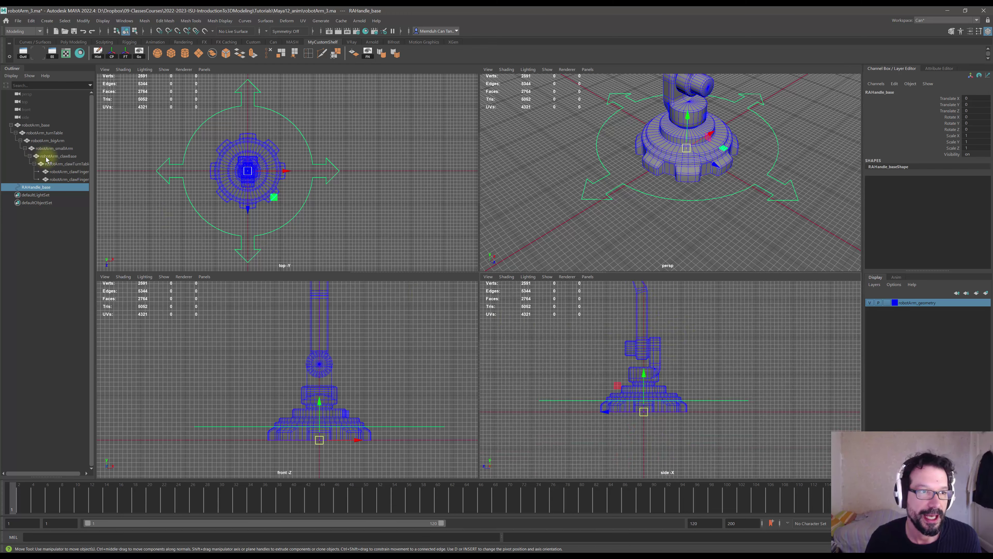
# - Examine the pivots and transform values of the robotArm_base and robotArm_turnTable parts in relation to the base handle curve
pyautogui.click(43, 126)
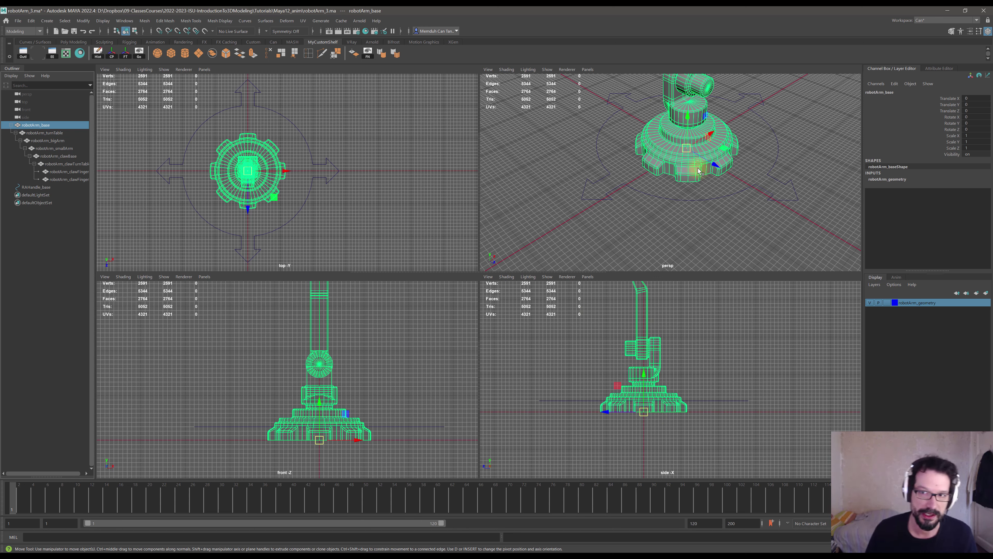
pyautogui.press('space')
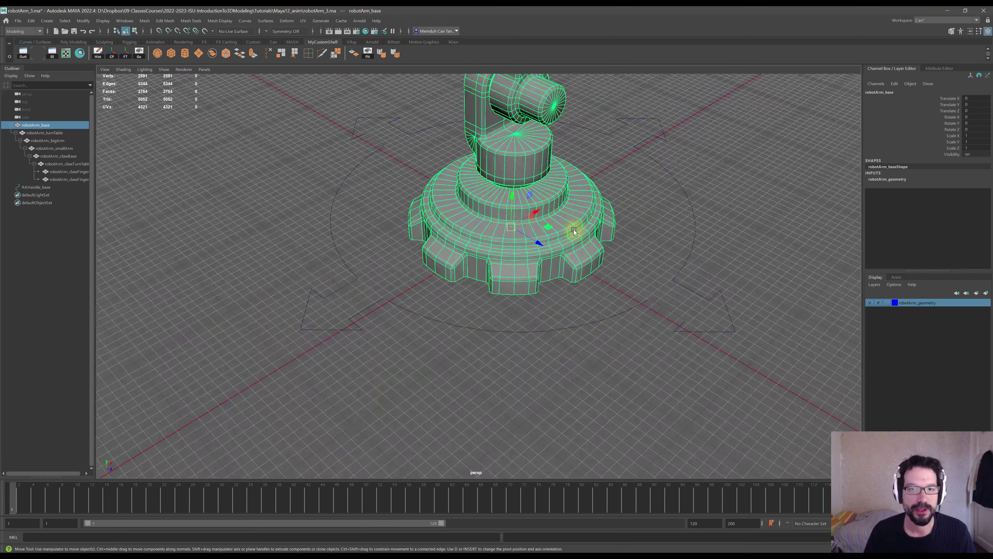
pyautogui.keyDown('alt'); pyautogui.moveTo(576, 226); pyautogui.dragTo(520, 251); pyautogui.keyUp('alt')
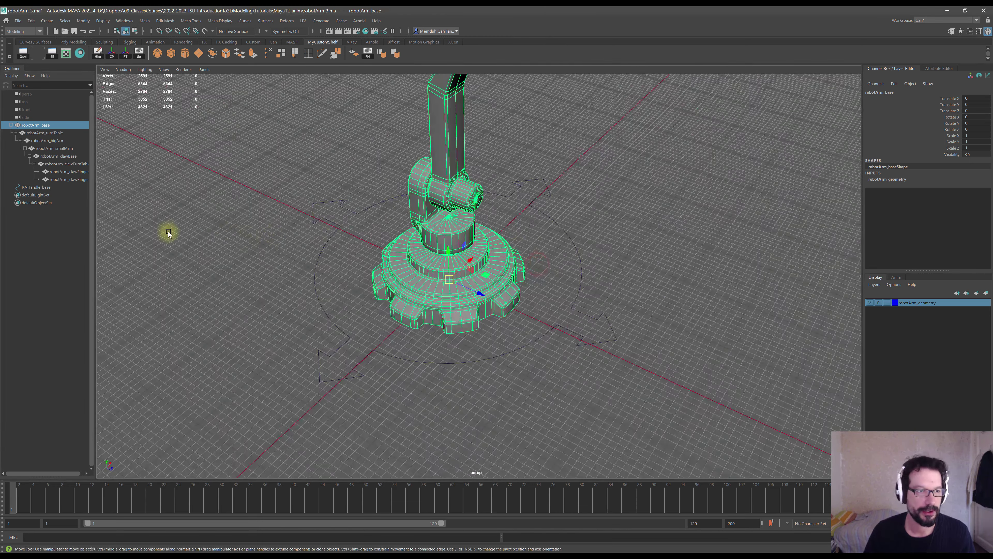
pyautogui.click(49, 232)
pyautogui.click(42, 188)
pyautogui.click(666, 284)
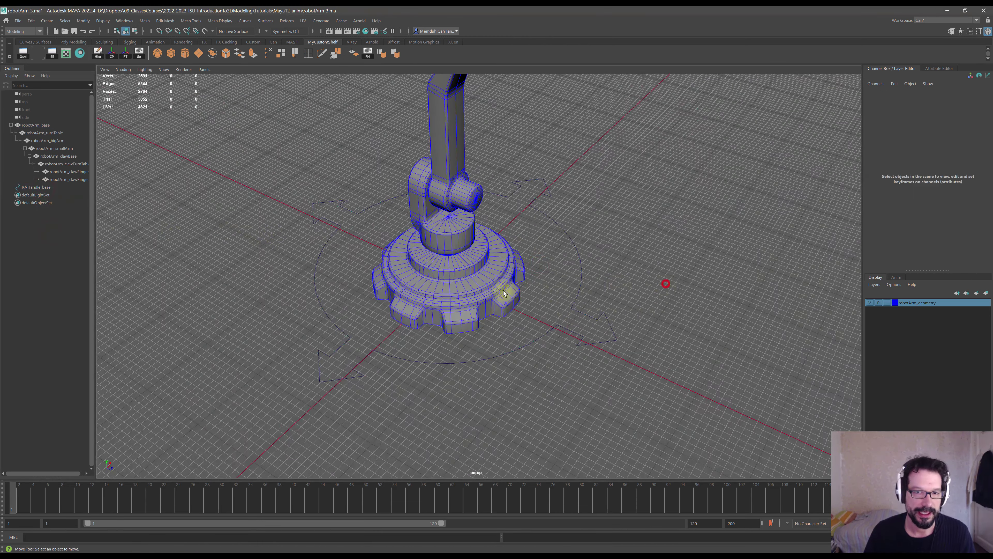
pyautogui.moveTo(506, 290)
pyautogui.keyDown('alt'); pyautogui.mouseDown()
pyautogui.moveTo(534, 311)
pyautogui.moveTo(517, 291)
pyautogui.mouseUp(); pyautogui.keyUp('alt')
pyautogui.click(505, 253)
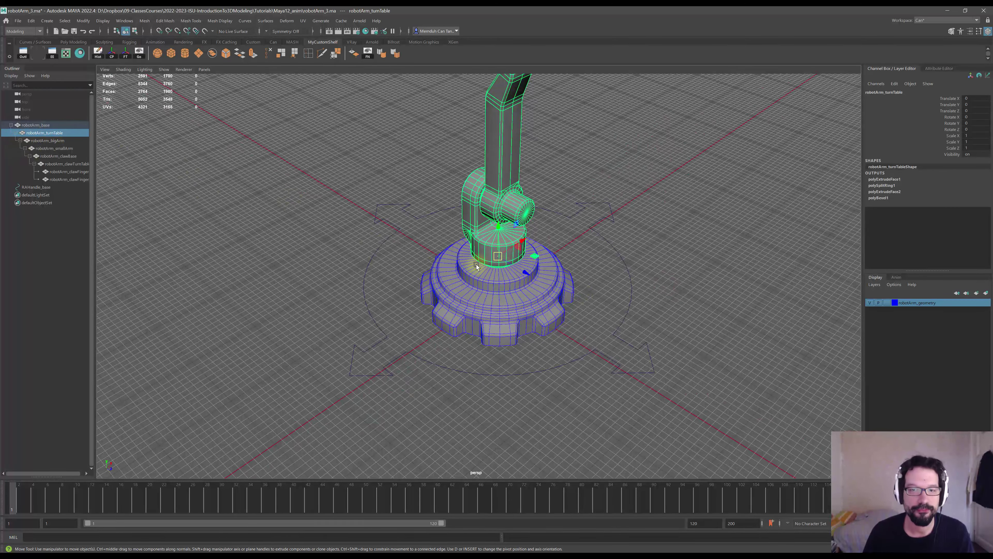
pyautogui.moveTo(489, 299)
pyautogui.keyDown('alt'); pyautogui.mouseDown()
pyautogui.moveTo(514, 289)
pyautogui.moveTo(490, 284)
pyautogui.mouseUp(); pyautogui.keyUp('alt')
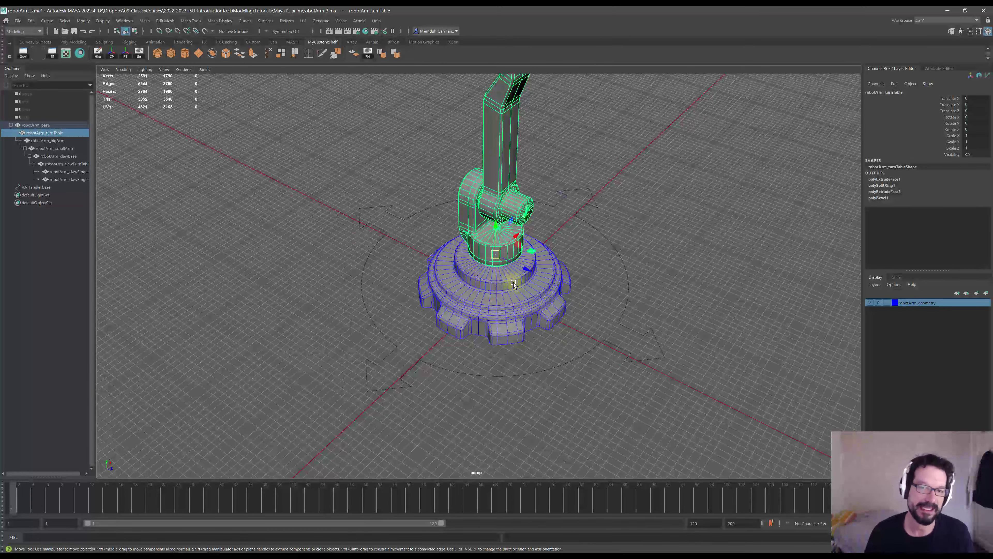
pyautogui.moveTo(583, 289)
pyautogui.keyDown('alt'); pyautogui.mouseDown()
pyautogui.moveTo(606, 288)
pyautogui.moveTo(582, 284)
pyautogui.mouseUp(); pyautogui.keyUp('alt')
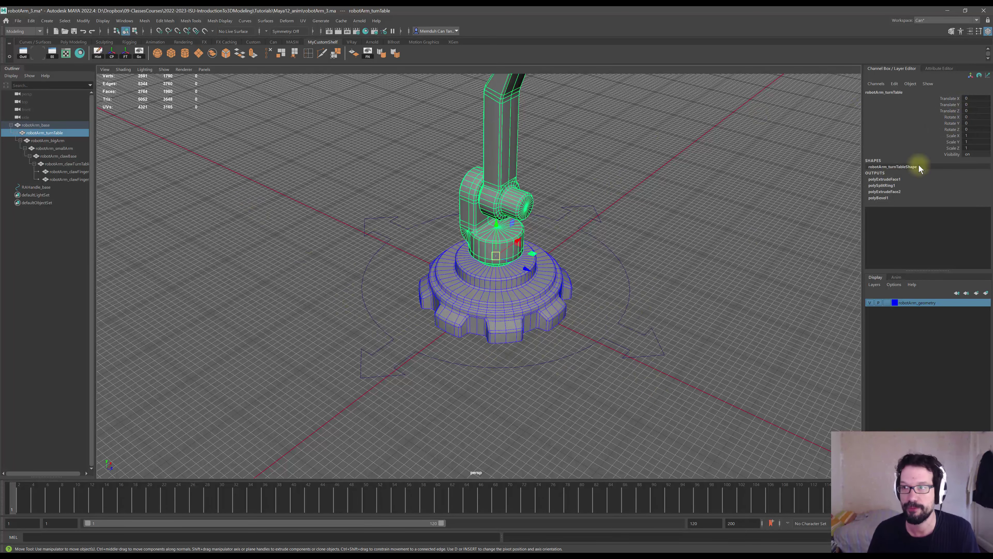
pyautogui.moveTo(554, 303)
pyautogui.keyDown('alt'); pyautogui.mouseDown()
pyautogui.moveTo(544, 296)
pyautogui.moveTo(549, 306)
pyautogui.mouseUp(); pyautogui.keyUp('alt')
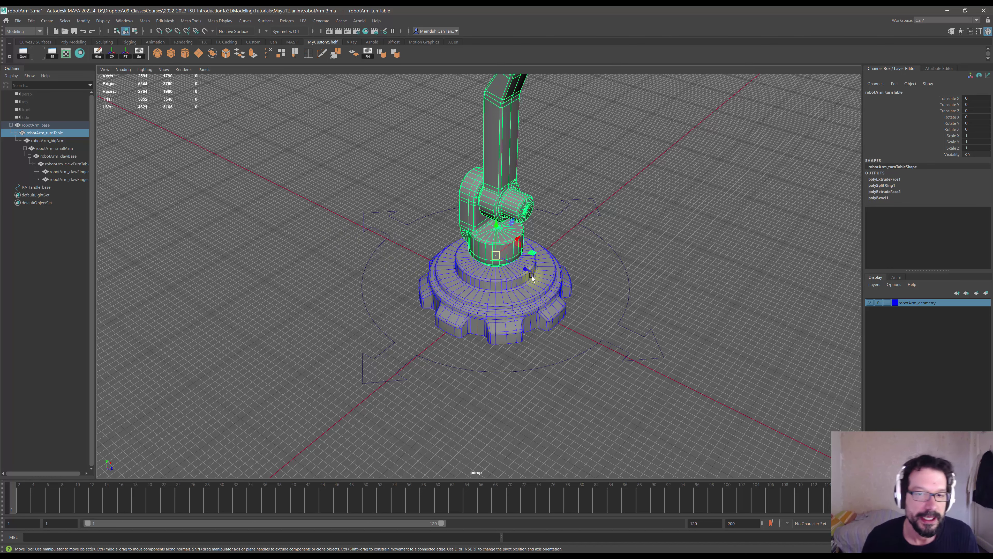
pyautogui.keyDown('alt'); pyautogui.moveTo(531, 277); pyautogui.dragTo(550, 266, button='middle'); pyautogui.keyUp('alt')
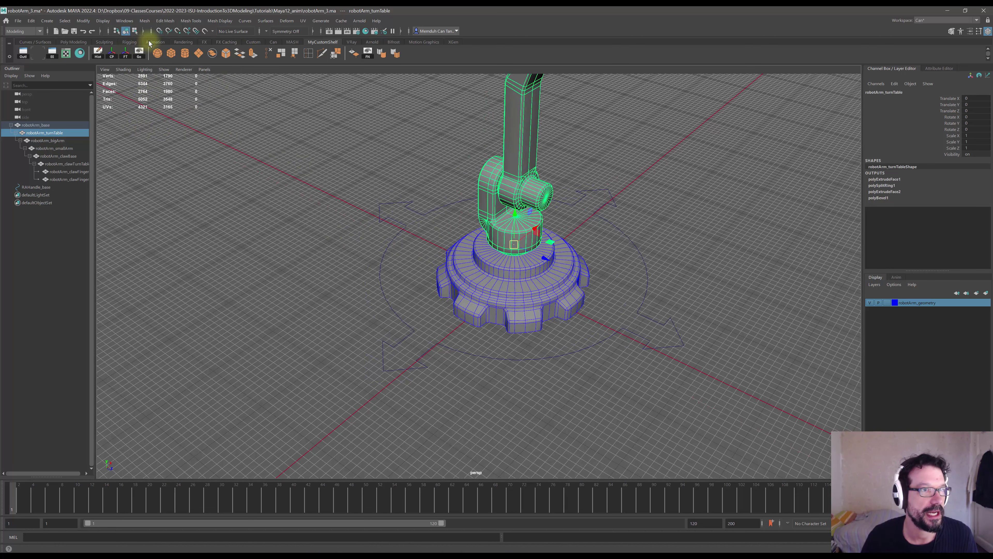
# - Create a NURBS circle with a radius of 150 around the robot's base
pyautogui.click(35, 42)
pyautogui.click(25, 54)
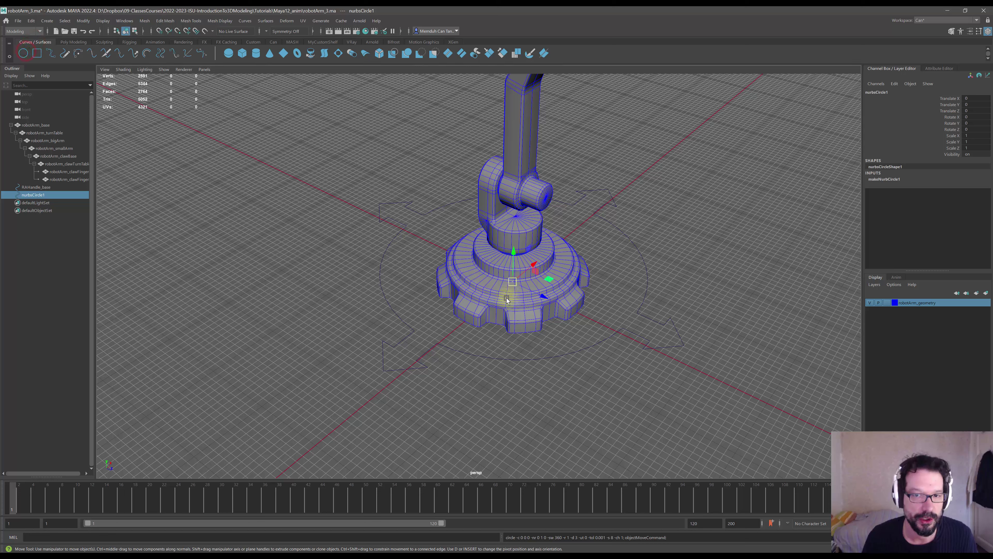
pyautogui.click(885, 179)
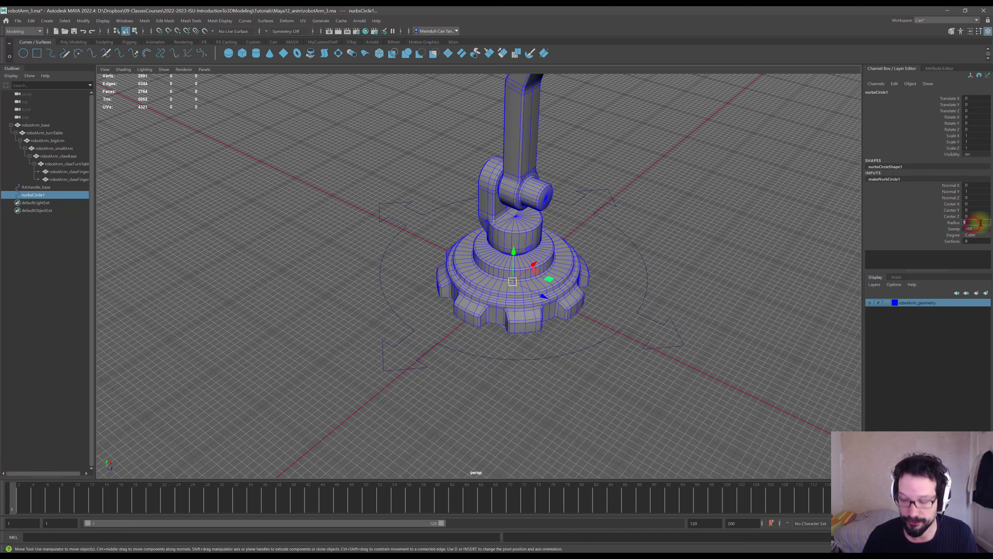
pyautogui.click(981, 223)
pyautogui.write('150')
pyautogui.press('Return')
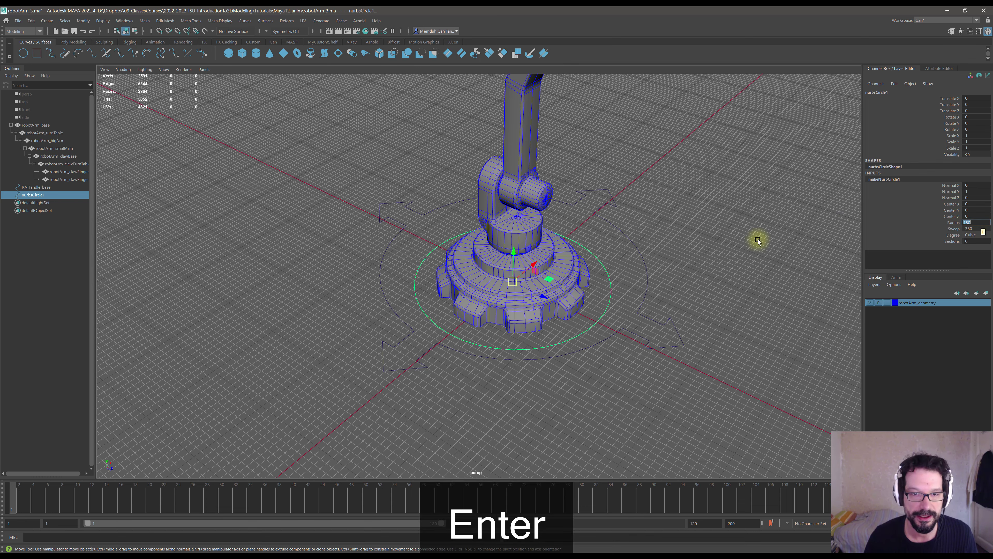
# - Raise the new circle to 70 on the Y axis, at the level of the robot's turntable
pyautogui.keyDown('alt'); pyautogui.moveTo(547, 313); pyautogui.dragTo(540, 312, button='middle'); pyautogui.keyUp('alt')
pyautogui.moveTo(507, 251); pyautogui.dragTo(510, 244)
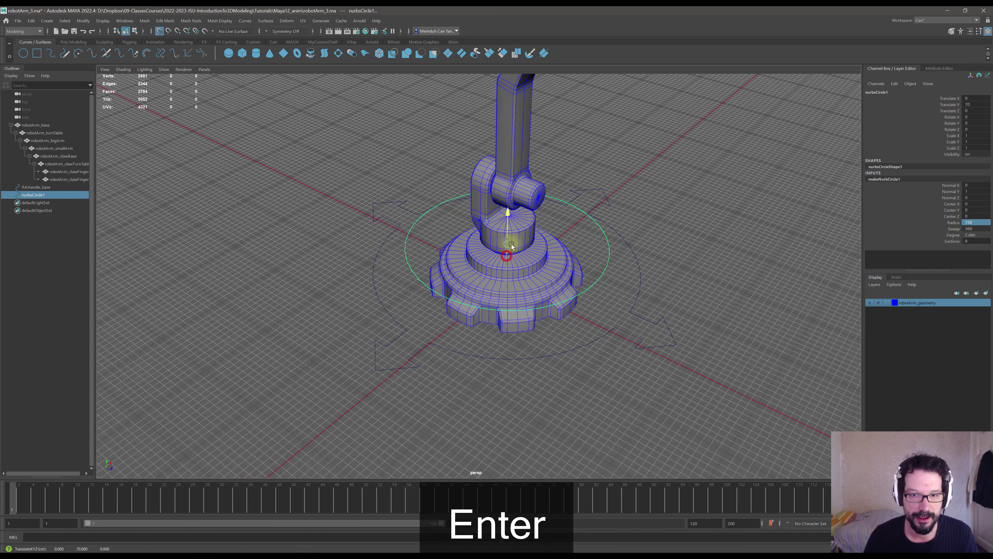
pyautogui.press('space')
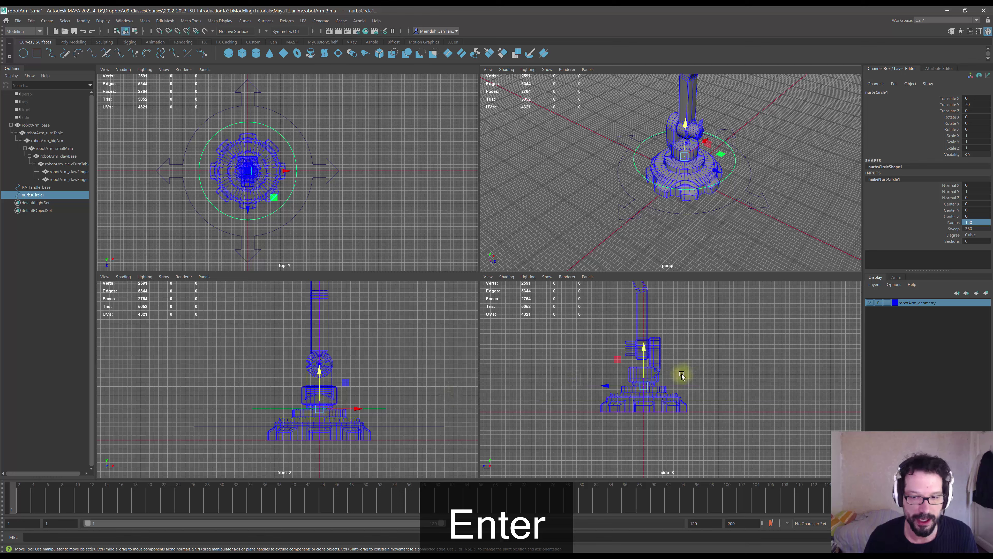
pyautogui.scroll(5, 337, 407)
pyautogui.keyDown('alt'); pyautogui.moveTo(356, 419); pyautogui.dragTo(325, 344, button='middle'); pyautogui.keyUp('alt')
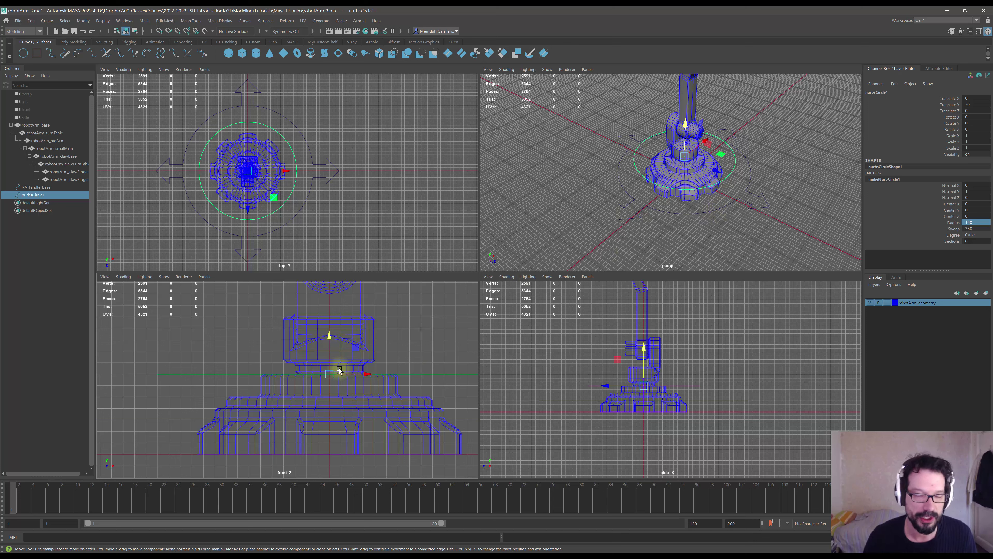
# - Examine the raised circle from above and in perspective against the robot arm and the base handle curve
pyautogui.keyDown('alt'); pyautogui.moveTo(765, 228); pyautogui.dragTo(683, 206); pyautogui.keyUp('alt')
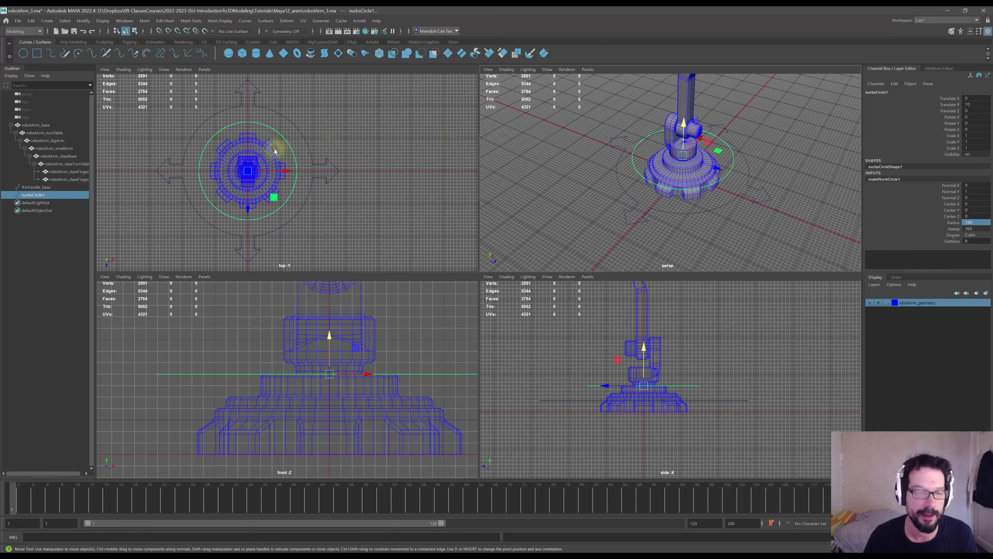
pyautogui.press('space')
pyautogui.scroll(-5, 412, 228)
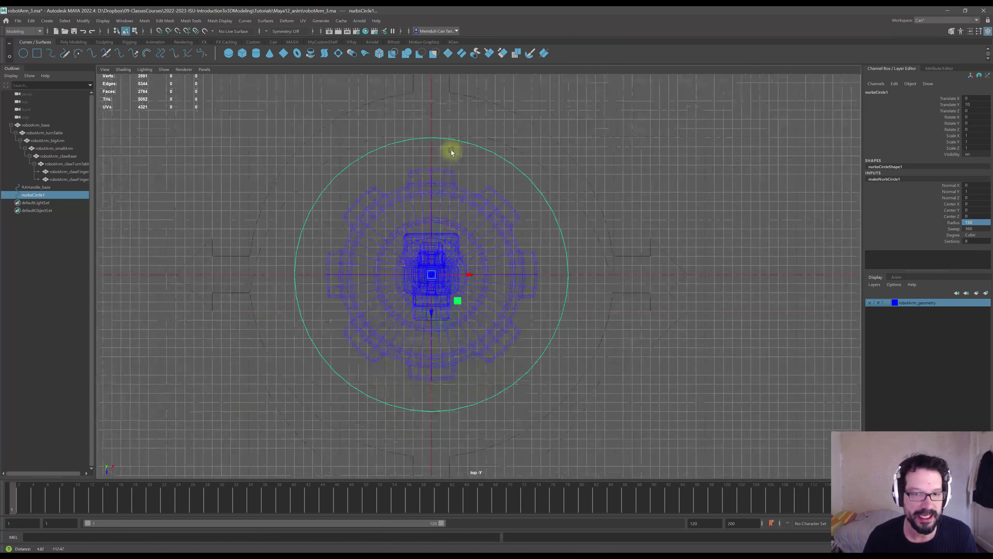
pyautogui.press('space')
pyautogui.press('space')
pyautogui.scroll(-2, 589, 180)
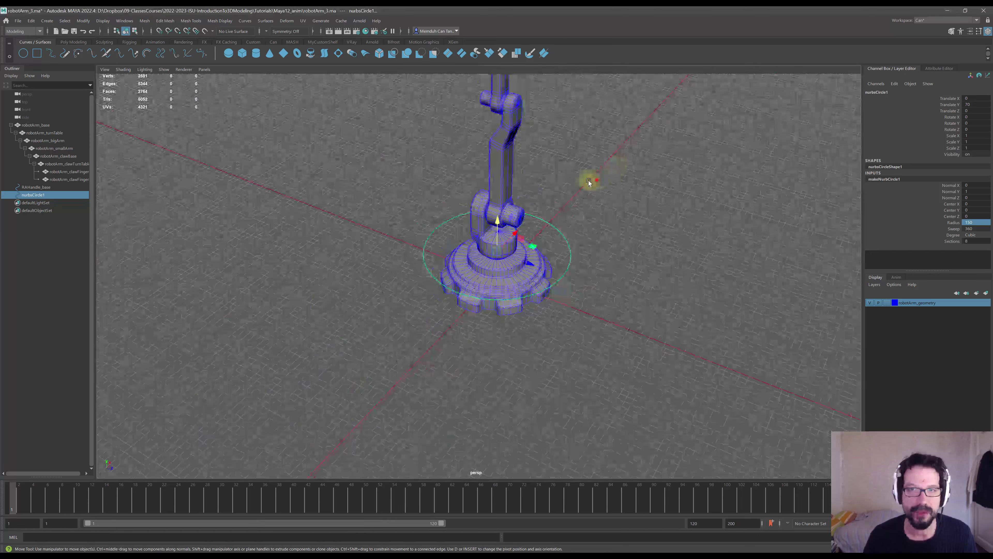
pyautogui.keyDown('alt'); pyautogui.moveTo(591, 180); pyautogui.dragTo(457, 210); pyautogui.keyUp('alt')
pyautogui.scroll(-4, 568, 192)
pyautogui.scroll(4, 461, 206)
pyautogui.keyDown('alt'); pyautogui.moveTo(461, 206); pyautogui.dragTo(481, 309, button='middle'); pyautogui.keyUp('alt')
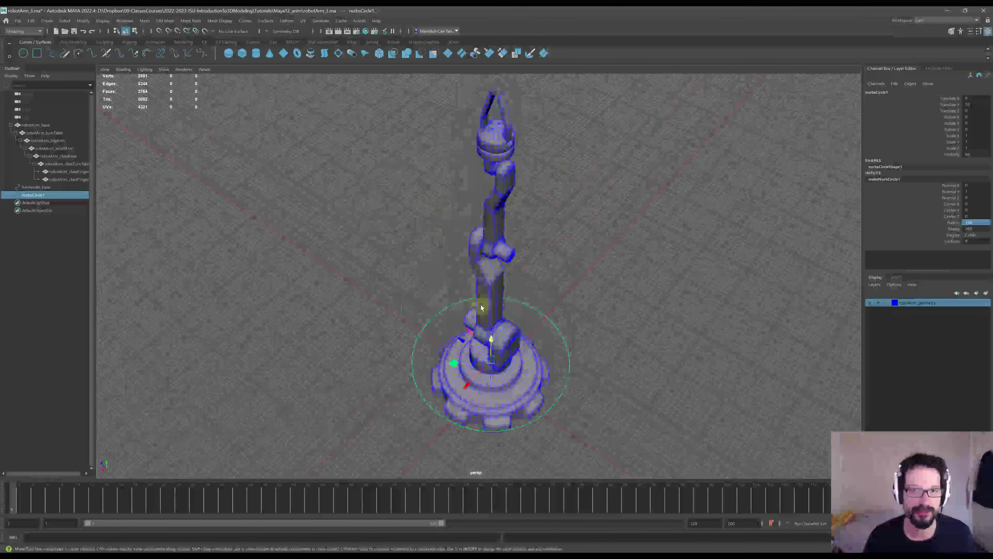
pyautogui.scroll(-3, 481, 308)
pyautogui.keyDown('alt'); pyautogui.moveTo(482, 308); pyautogui.dragTo(450, 356); pyautogui.keyUp('alt')
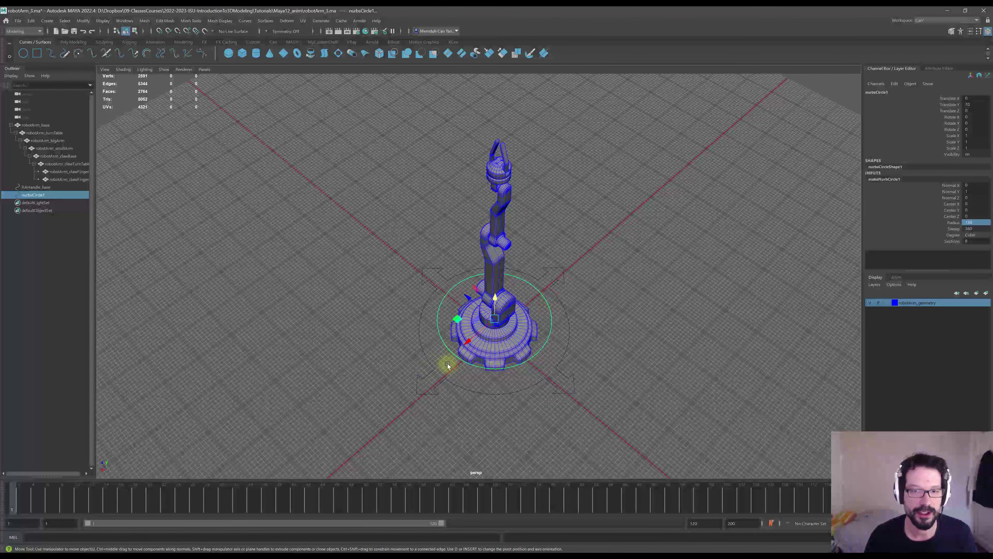
# - Draw a three-point EP curve in the top view, snapped to the grid, pointing outward across the circle's positive X side
pyautogui.press('space')
pyautogui.keyDown('alt'); pyautogui.moveTo(310, 193); pyautogui.dragTo(350, 171, button='middle'); pyautogui.keyUp('alt')
pyautogui.scroll(2, 295, 198)
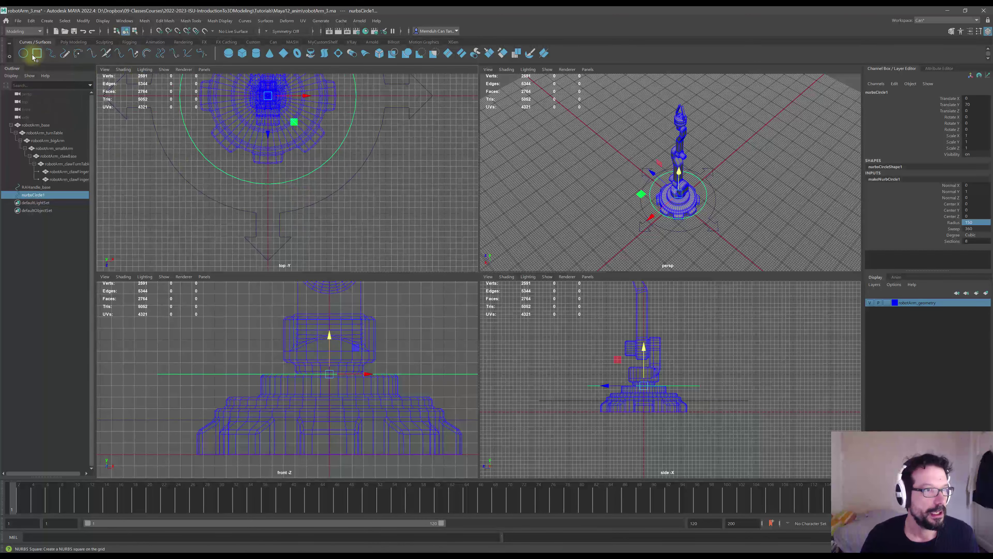
pyautogui.click(52, 55)
pyautogui.scroll(-3, 295, 222)
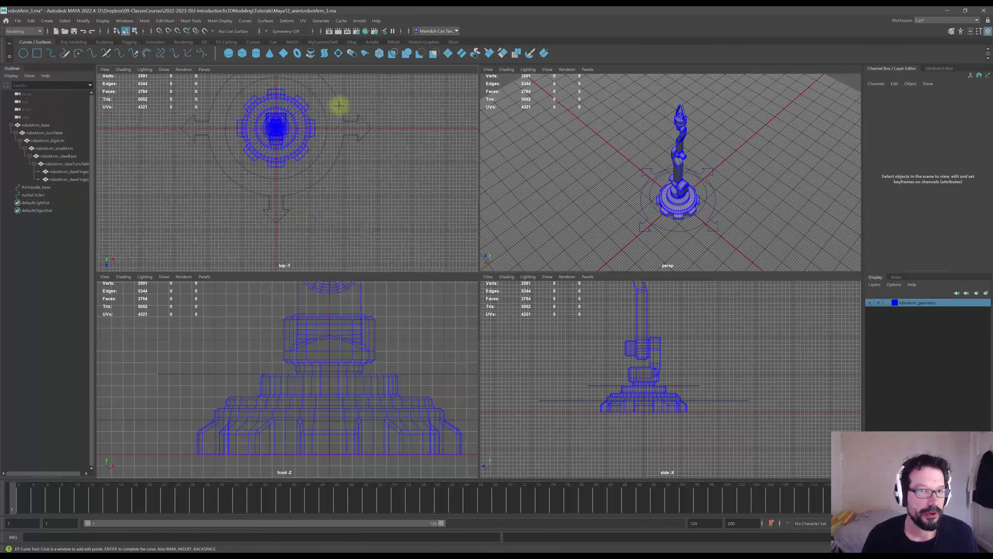
pyautogui.scroll(3, 339, 105)
pyautogui.keyDown('alt'); pyautogui.moveTo(357, 139); pyautogui.dragTo(315, 193, button='middle'); pyautogui.keyUp('alt')
pyautogui.scroll(5, 315, 180)
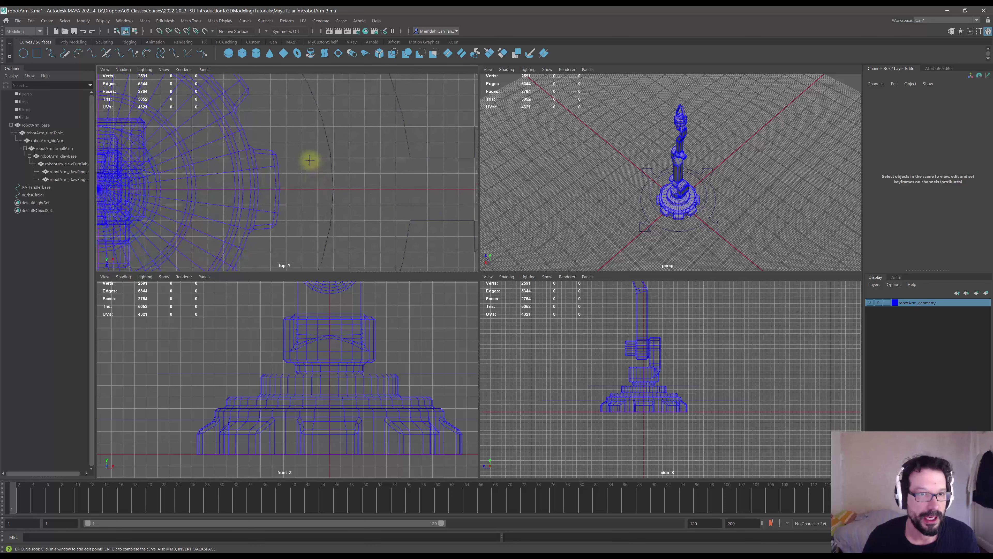
pyautogui.click(301, 126)
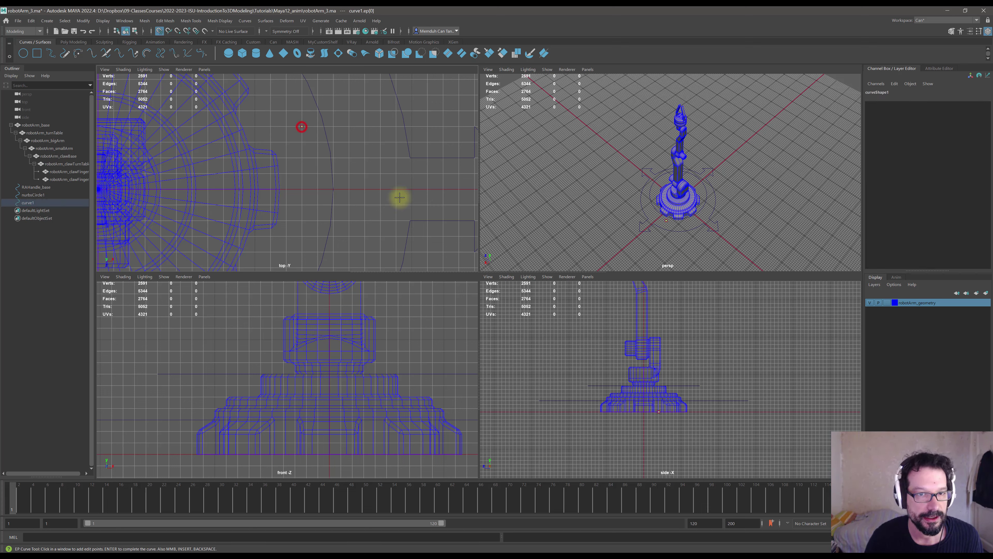
pyautogui.keyDown('alt'); pyautogui.moveTo(339, 239); pyautogui.dragTo(345, 199, button='middle'); pyautogui.keyUp('alt')
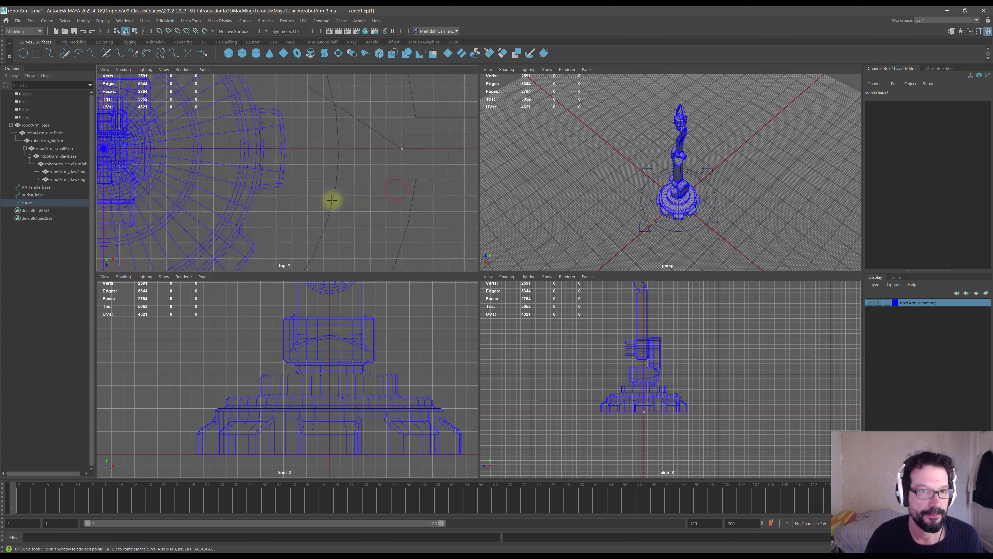
pyautogui.press('x')
pyautogui.click(308, 211)
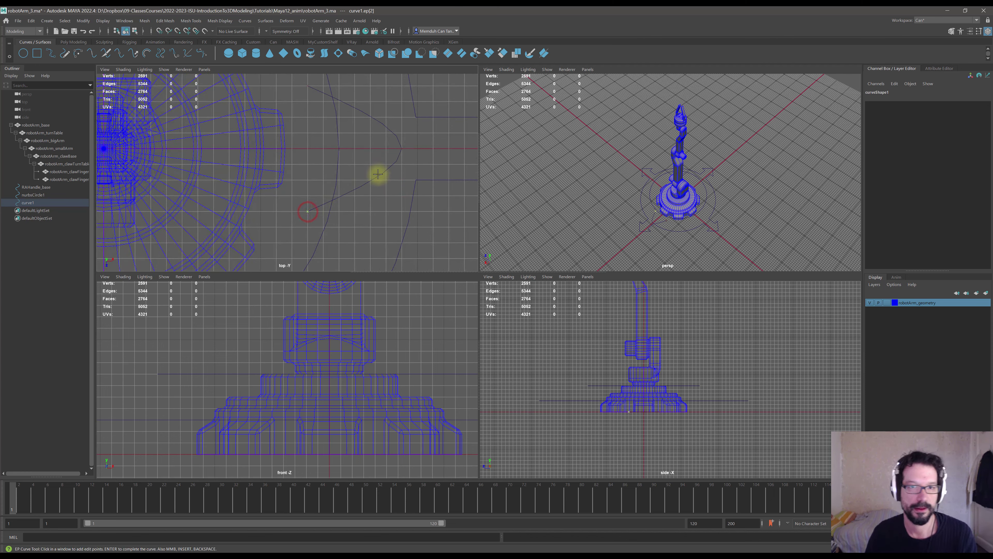
pyautogui.press('Return')
# - Convert the EP curve to Bezier and turn all its points into corners to form a straight-sided arrowhead
pyautogui.scroll(3, 657, 225)
pyautogui.scroll(3, 656, 225)
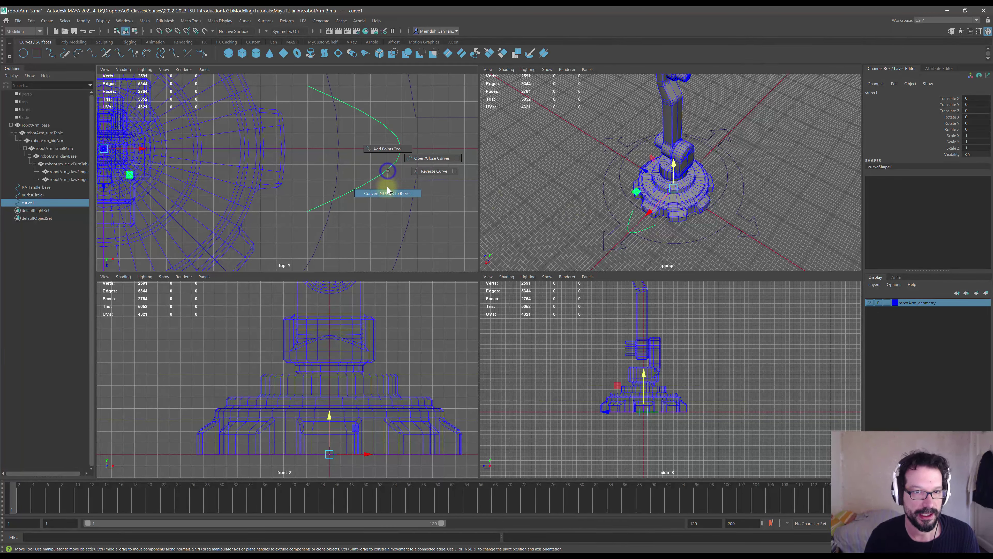
pyautogui.moveTo(380, 172); pyautogui.dragTo(346, 171, button='right')
pyautogui.moveTo(291, 79); pyautogui.dragTo(415, 217)
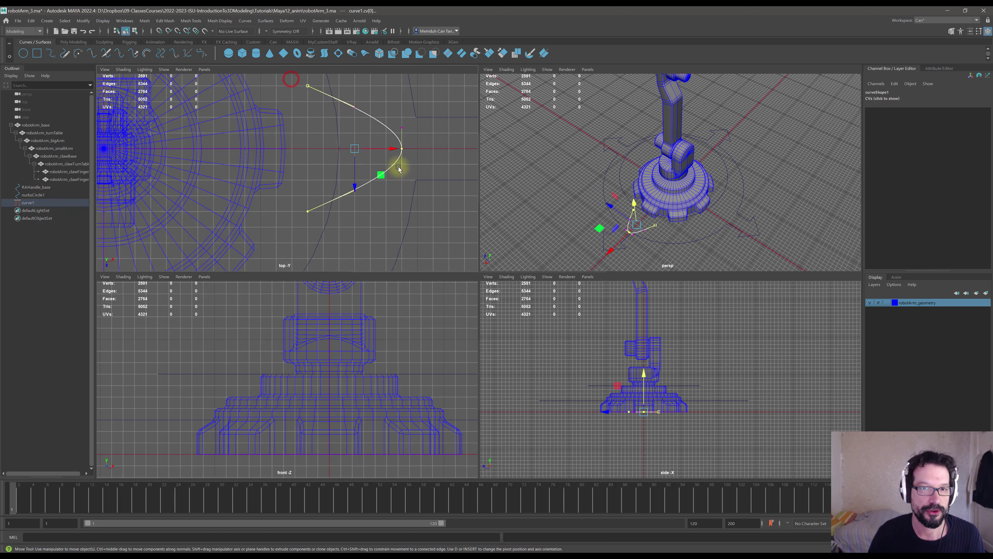
pyautogui.moveTo(403, 149); pyautogui.dragTo(439, 148, button='right')
pyautogui.moveTo(385, 162); pyautogui.dragTo(388, 159, button='right')
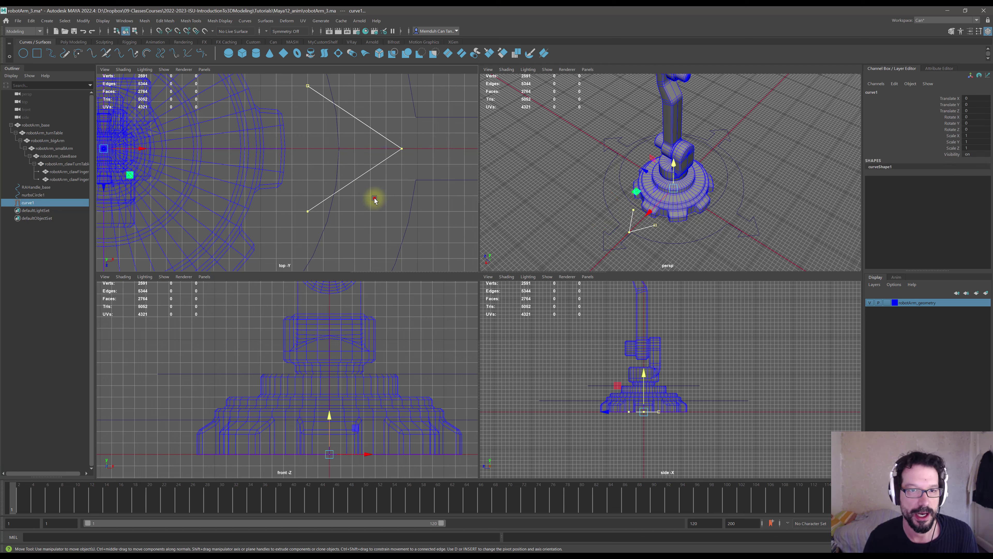
pyautogui.click(375, 196)
pyautogui.click(370, 171)
# - Raise the arrowhead curve to 70 on the Y axis, level with the circle
pyautogui.keyDown('alt'); pyautogui.moveTo(679, 224); pyautogui.dragTo(677, 156); pyautogui.keyUp('alt')
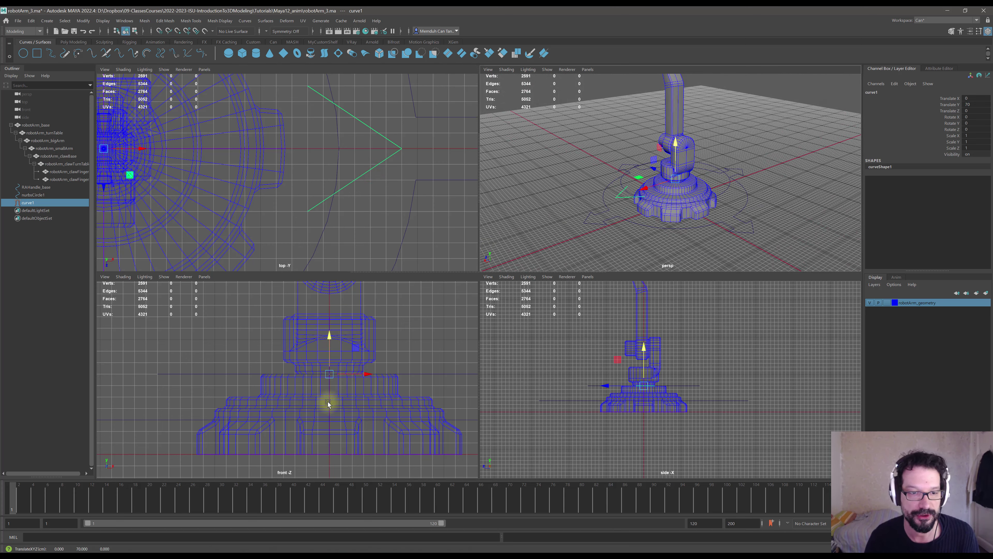
pyautogui.scroll(2, 328, 402)
pyautogui.keyDown('alt'); pyautogui.moveTo(658, 223); pyautogui.dragTo(612, 195); pyautogui.keyUp('alt')
pyautogui.scroll(5, 628, 202)
pyautogui.scroll(-4, 649, 214)
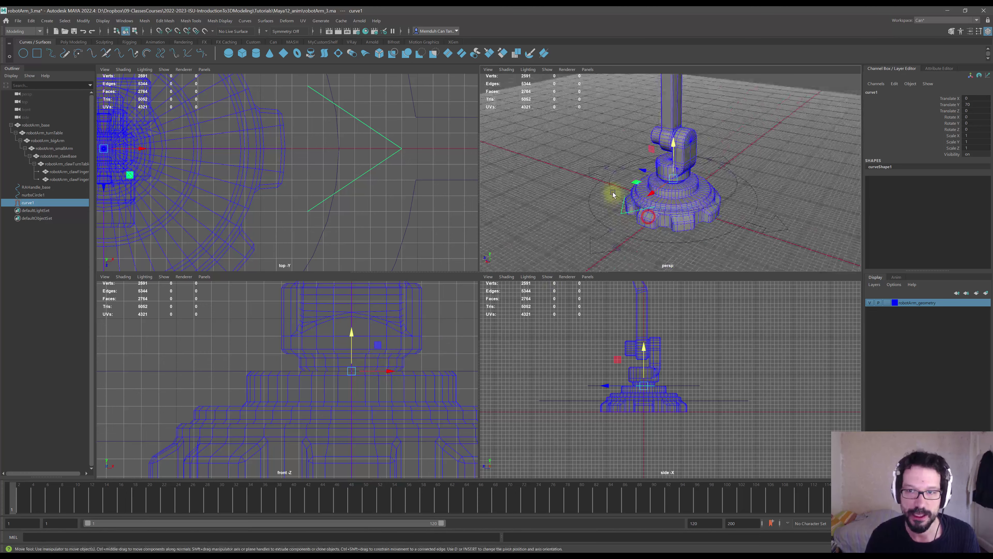
# - Cut the circle and the arrowhead curve at their intersections
pyautogui.keyDown('shift'); pyautogui.click(612, 194); pyautogui.keyUp('shift')
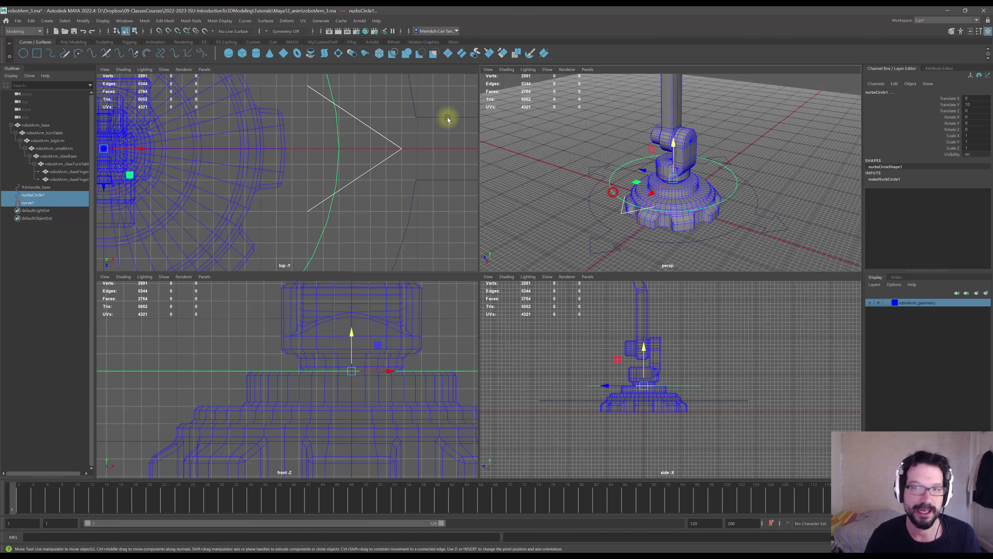
pyautogui.click(245, 21)
pyautogui.click(254, 178)
# - Delete the short circle arc inside the arrowhead and the two arrowhead ends inside the circle
pyautogui.scroll(3, 624, 211)
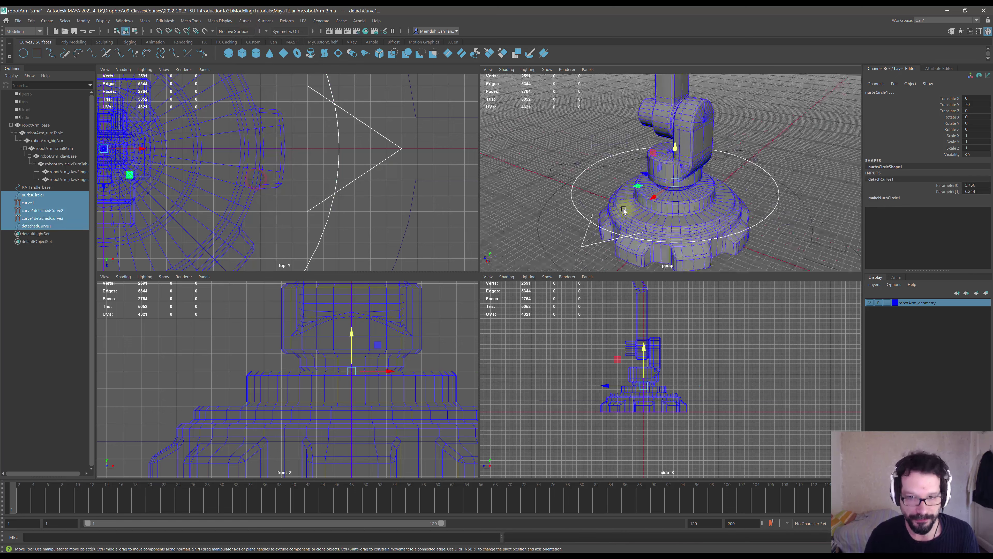
pyautogui.keyDown('alt'); pyautogui.moveTo(624, 212); pyautogui.dragTo(622, 214); pyautogui.keyUp('alt')
pyautogui.keyDown('alt'); pyautogui.moveTo(622, 210); pyautogui.dragTo(632, 181, button='middle'); pyautogui.keyUp('alt')
pyautogui.keyDown('ctrl'); pyautogui.click(592, 210); pyautogui.keyUp('ctrl')
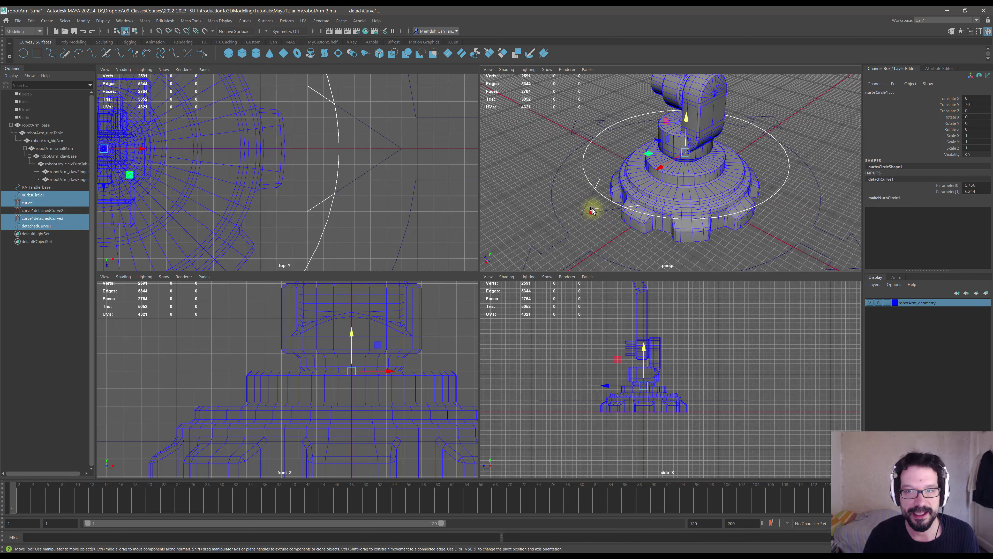
pyautogui.keyDown('ctrl'); pyautogui.click(590, 180); pyautogui.keyUp('ctrl')
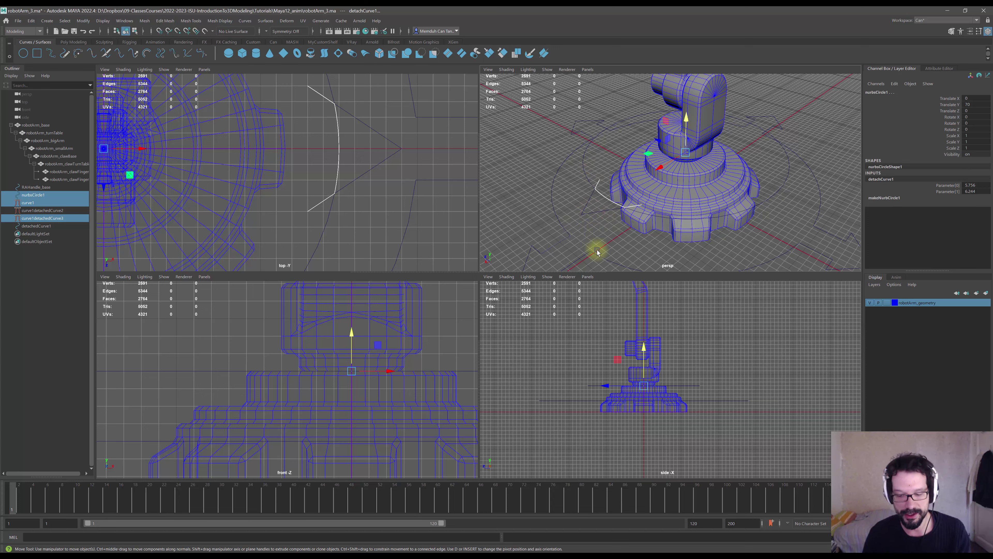
pyautogui.press('Delete')
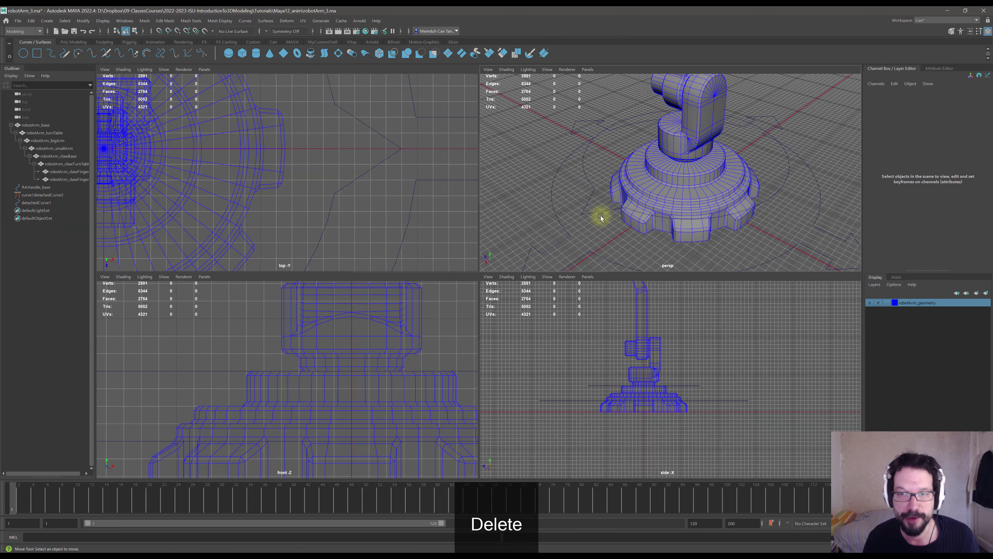
# - Attach the remaining arrowhead to the large circle arc with the Attach curves command
pyautogui.click(599, 212)
pyautogui.keyDown('shift'); pyautogui.click(588, 182); pyautogui.keyUp('shift')
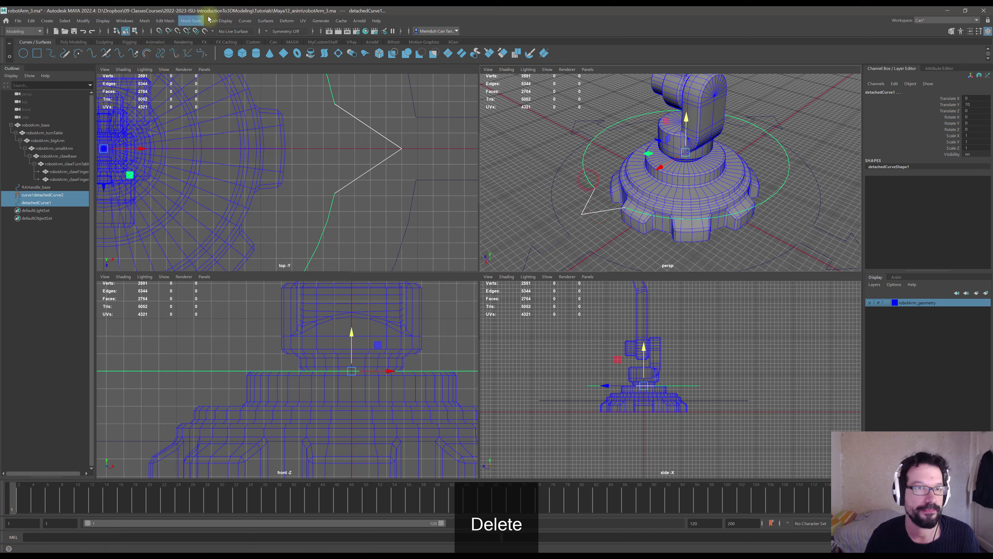
pyautogui.click(245, 21)
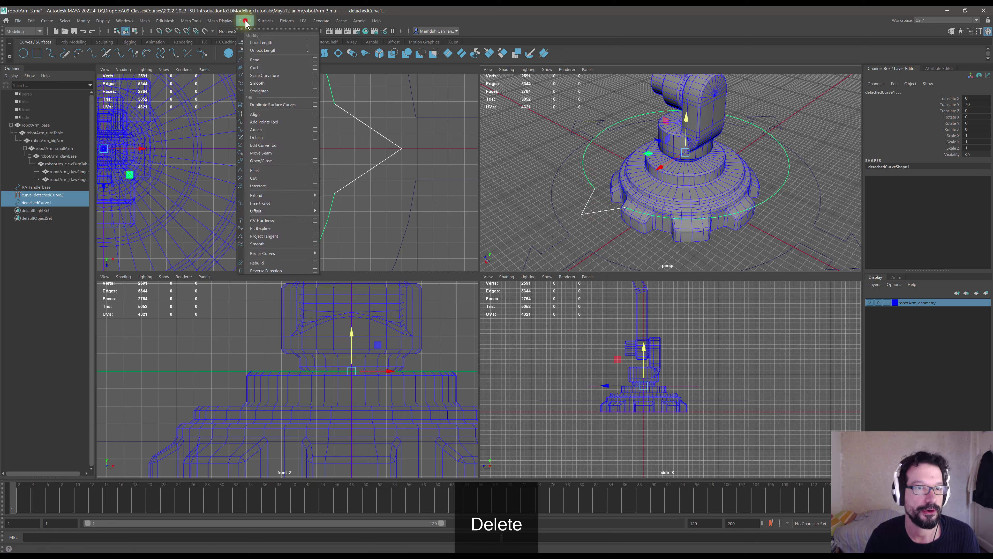
pyautogui.click(267, 130)
pyautogui.click(585, 174)
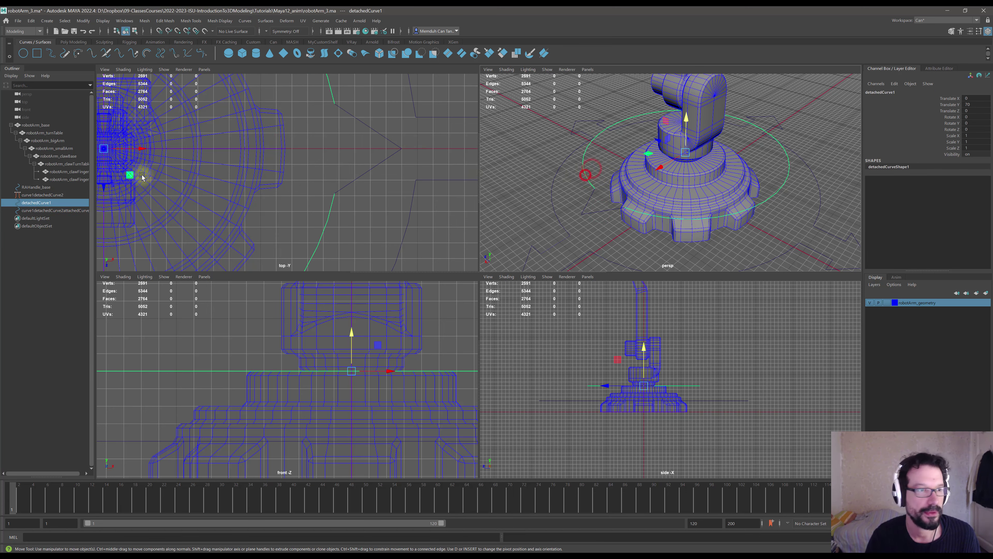
pyautogui.click(39, 187)
pyautogui.keyDown('ctrl'); pyautogui.click(42, 195); pyautogui.keyUp('ctrl')
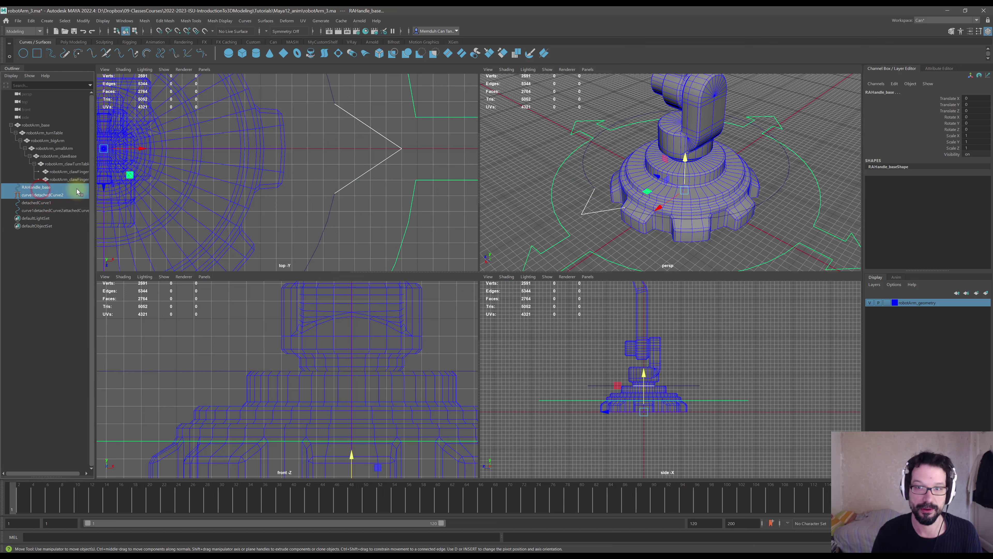
pyautogui.press('Delete')
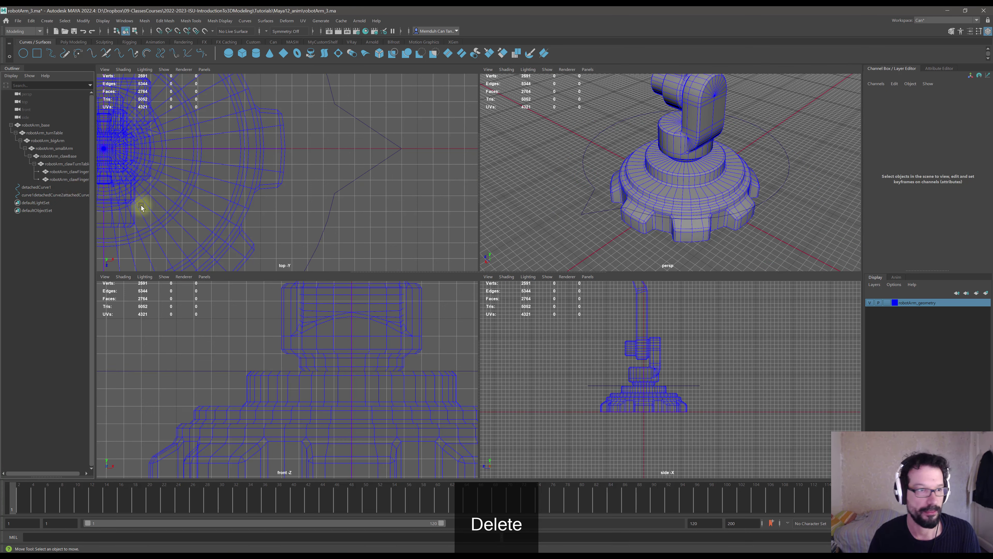
pyautogui.hotkey('ctrl', 'z')
# - Delete the original curve1detachedCurve2 and detachedCurve1 pieces, keeping the attached curve and the base handle
pyautogui.click(49, 195)
pyautogui.keyDown('ctrl'); pyautogui.click(45, 201); pyautogui.keyUp('ctrl')
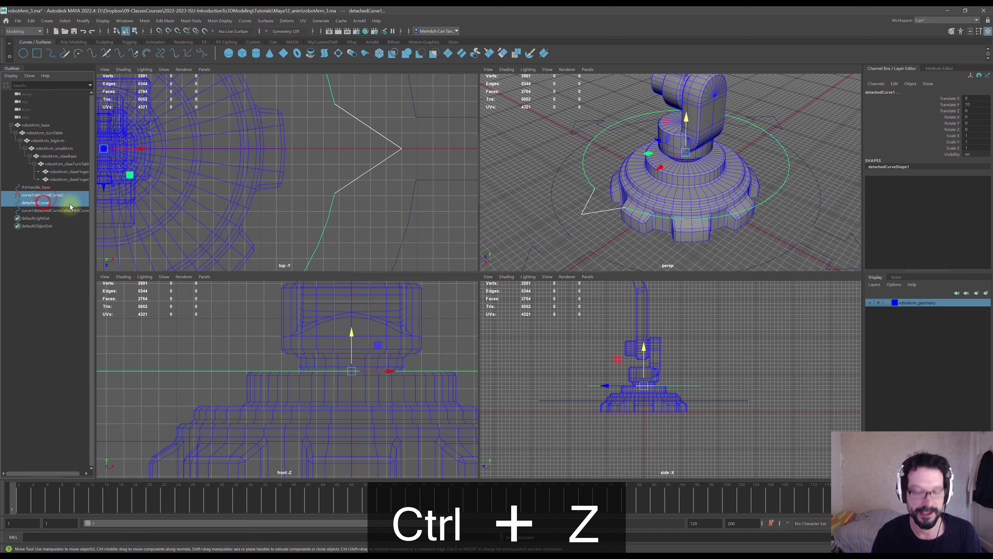
pyautogui.press('Delete')
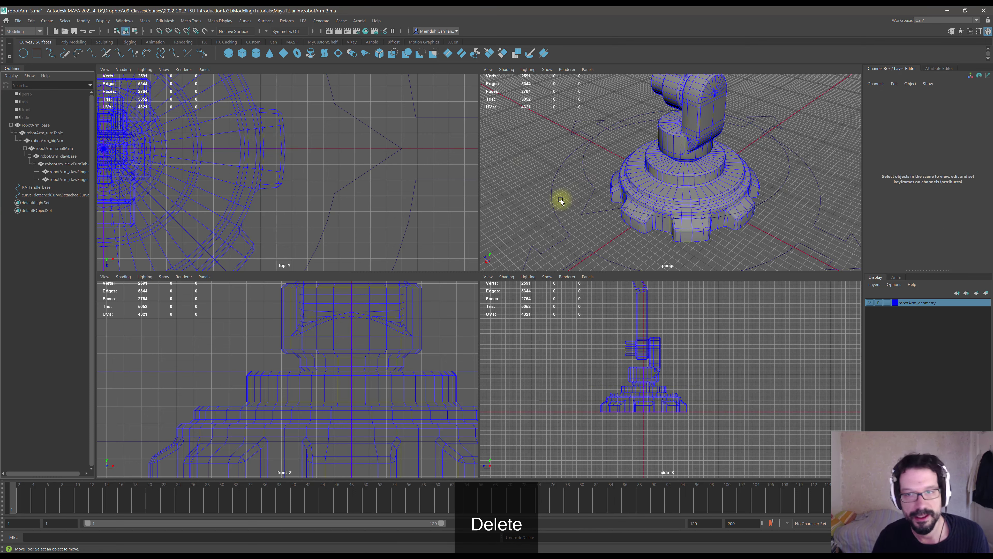
pyautogui.keyDown('alt'); pyautogui.moveTo(585, 192); pyautogui.dragTo(590, 198); pyautogui.keyUp('alt')
pyautogui.click(590, 198)
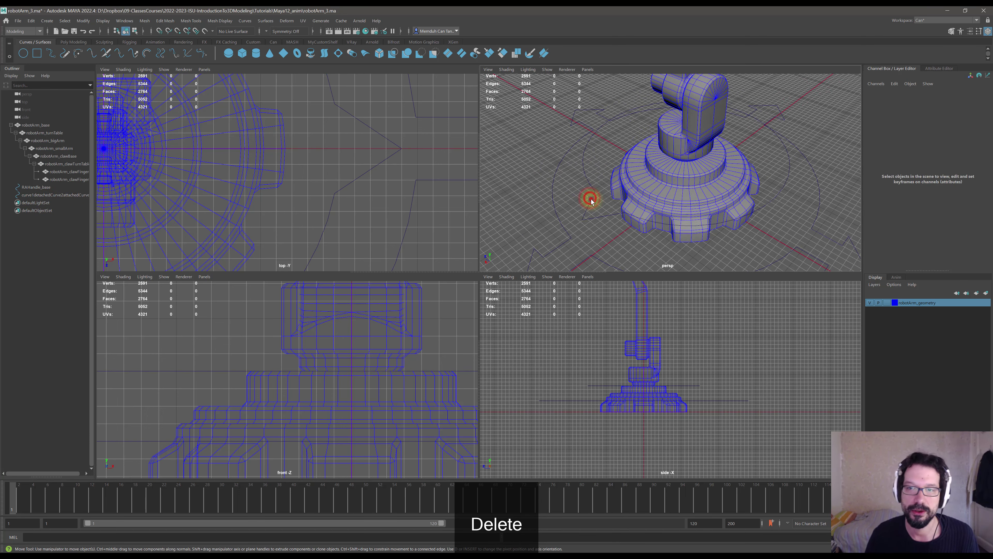
# - Examine the attached circle-and-arrowhead curve and its pivot position from the top view and around the robot's base
pyautogui.keyDown('alt'); pyautogui.moveTo(738, 202); pyautogui.dragTo(931, 133); pyautogui.keyUp('alt')
pyautogui.keyDown('alt'); pyautogui.moveTo(683, 188); pyautogui.dragTo(606, 206); pyautogui.keyUp('alt')
pyautogui.scroll(-3, 290, 180)
pyautogui.keyDown('alt'); pyautogui.moveTo(279, 195); pyautogui.dragTo(443, 235, button='middle'); pyautogui.keyUp('alt')
pyautogui.scroll(5, 339, 208)
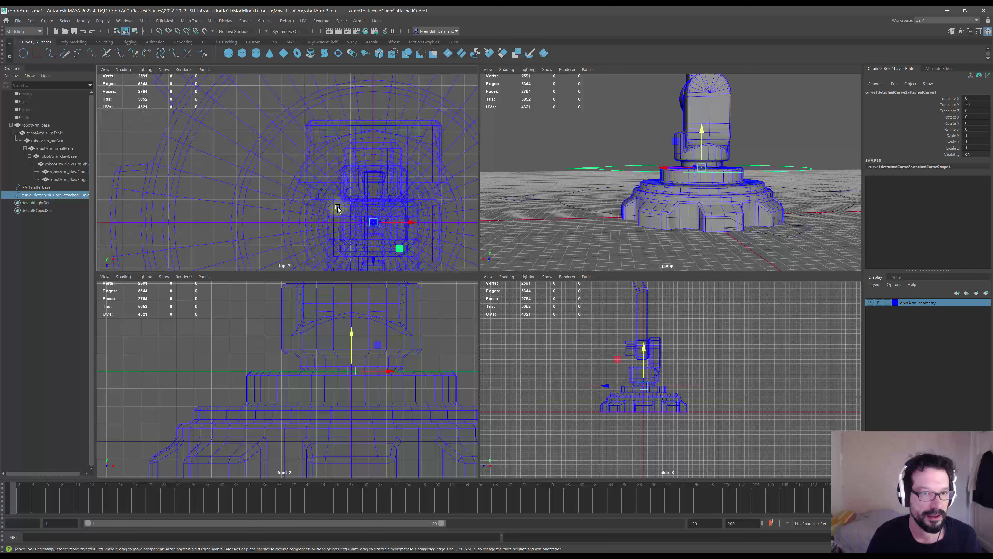
pyautogui.scroll(3, 369, 227)
pyautogui.keyDown('alt'); pyautogui.moveTo(341, 197); pyautogui.dragTo(215, 112, button='middle'); pyautogui.keyUp('alt')
pyautogui.scroll(4, 316, 181)
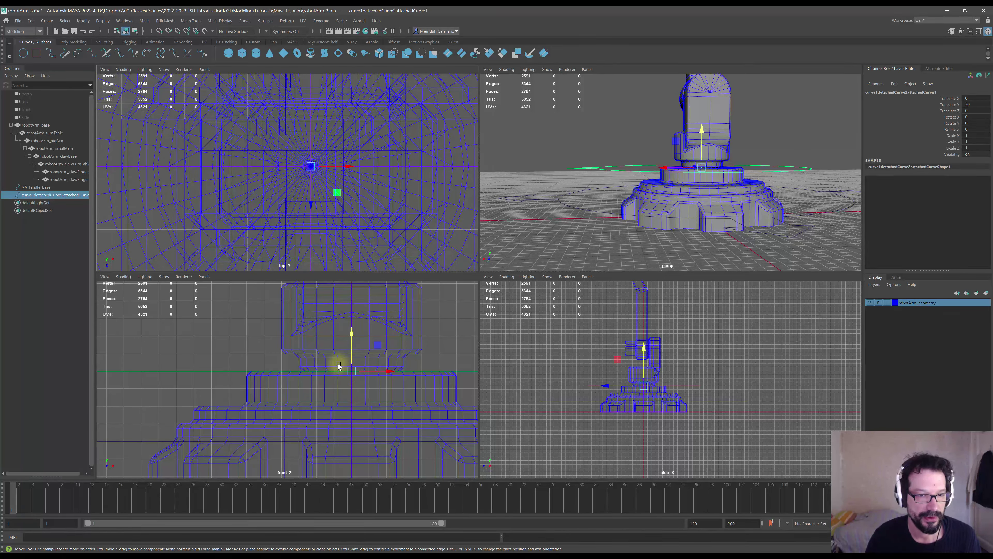
pyautogui.keyDown('alt'); pyautogui.moveTo(707, 184); pyautogui.dragTo(604, 178); pyautogui.keyUp('alt')
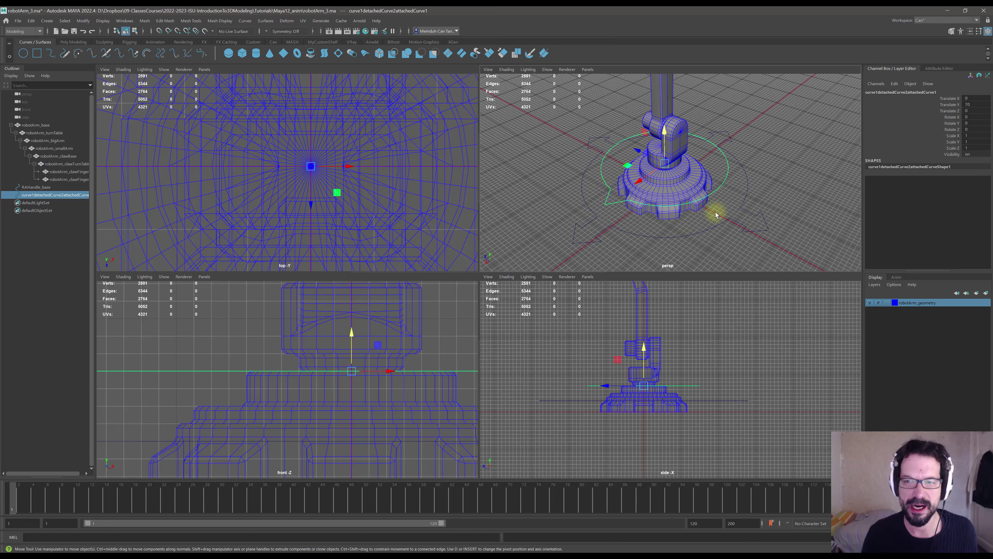
pyautogui.moveTo(676, 178)
pyautogui.keyDown('alt'); pyautogui.mouseDown()
pyautogui.moveTo(688, 202)
pyautogui.moveTo(676, 186)
pyautogui.mouseUp(); pyautogui.keyUp('alt')
pyautogui.keyDown('alt'); pyautogui.moveTo(688, 224); pyautogui.dragTo(604, 219); pyautogui.keyUp('alt')
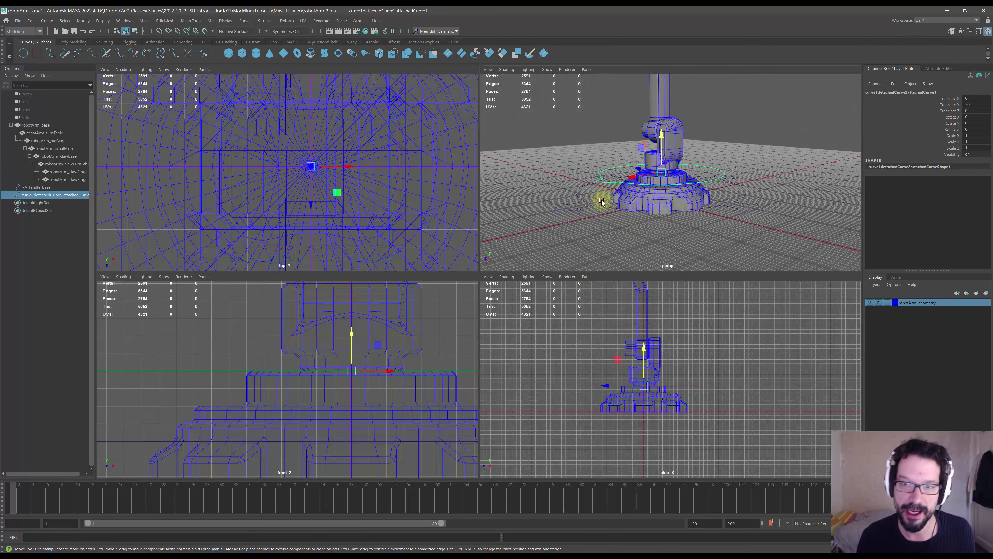
pyautogui.keyDown('alt'); pyautogui.moveTo(602, 202); pyautogui.dragTo(620, 218); pyautogui.keyUp('alt')
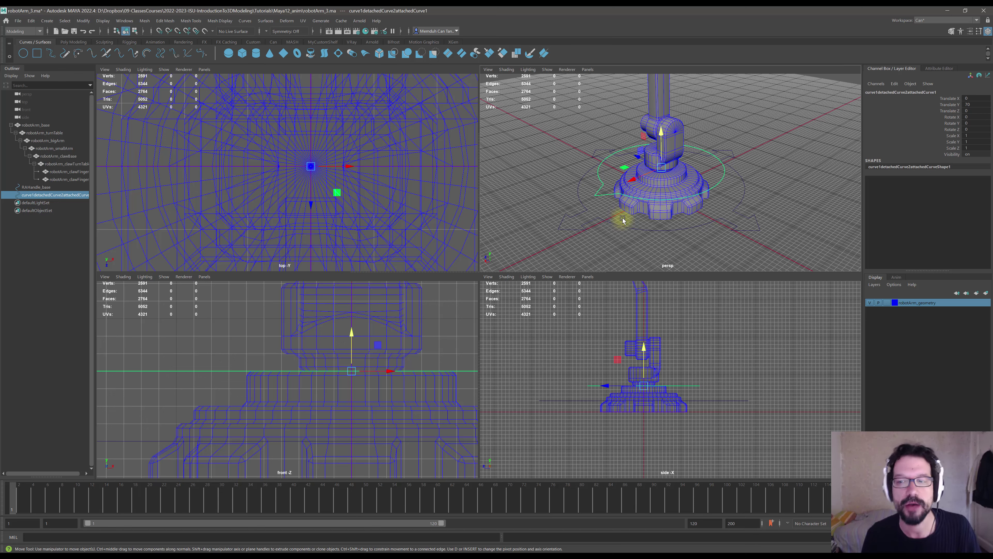
# - Freeze the transformations of the attached circle-and-arrowhead curve
pyautogui.click(622, 179)
pyautogui.keyDown('alt'); pyautogui.moveTo(666, 202); pyautogui.dragTo(624, 199); pyautogui.keyUp('alt')
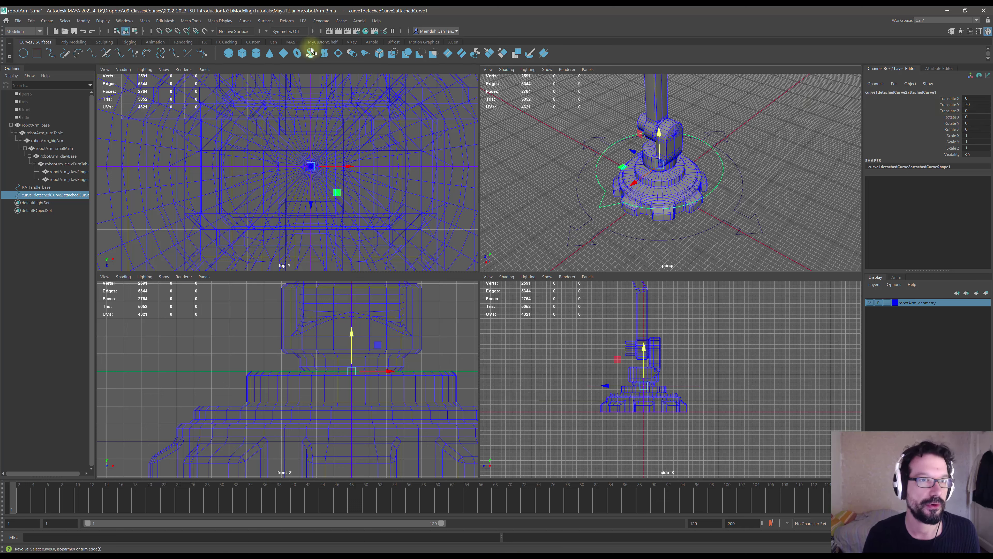
pyautogui.click(322, 42)
pyautogui.click(125, 53)
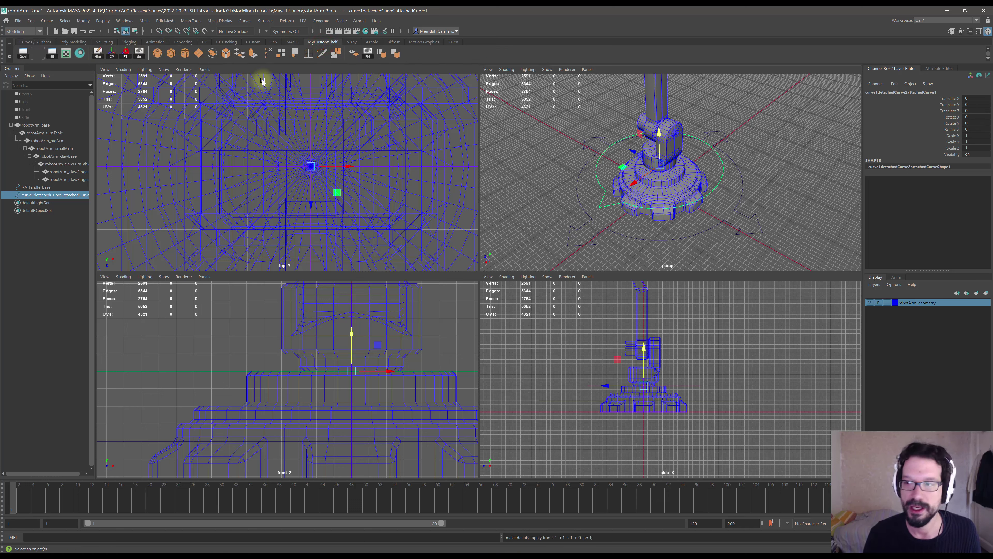
# - Rename the attached circle-and-arrowhead curve as RAHandle_turnTable and clear the selection
pyautogui.doubleClick(883, 92)
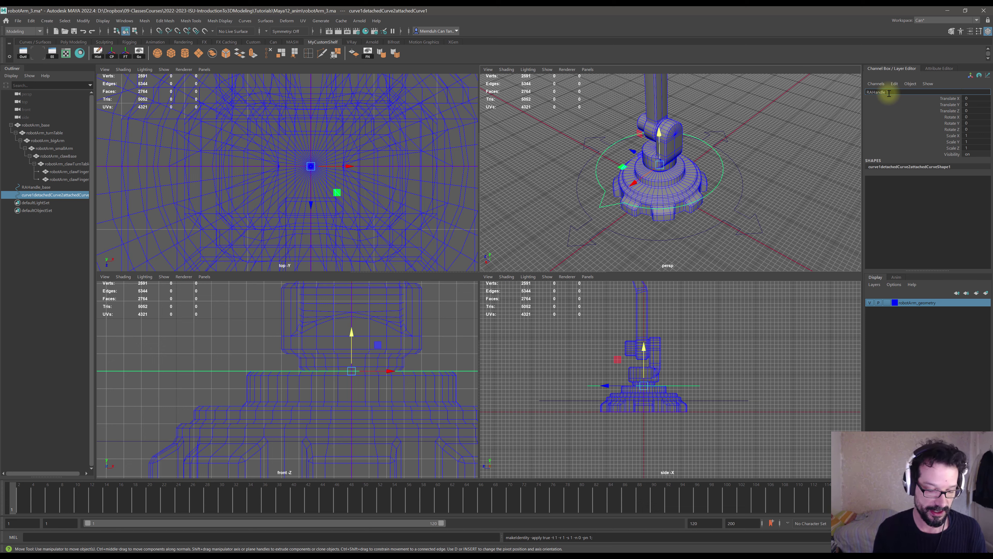
pyautogui.press('BackSpace')
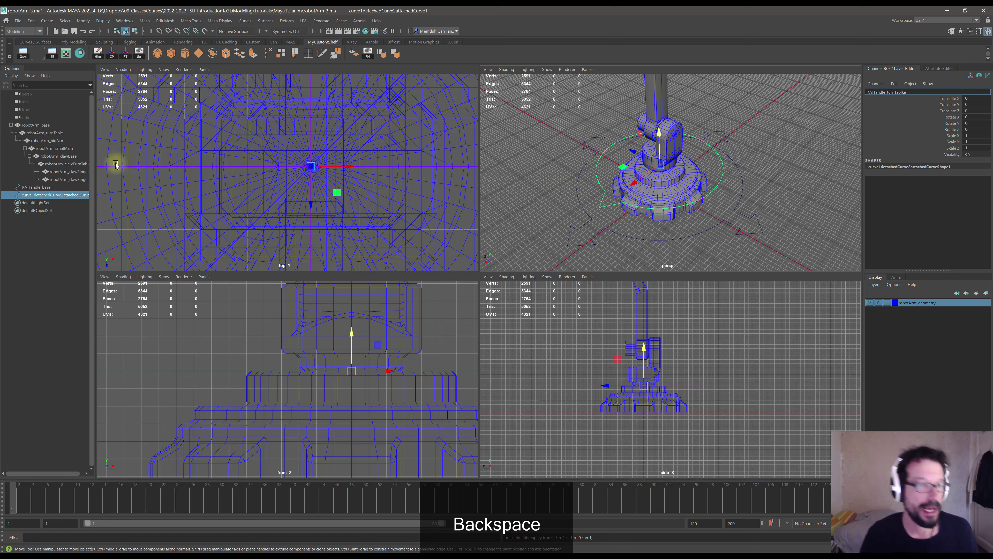
pyautogui.click(48, 231)
pyautogui.click(55, 194)
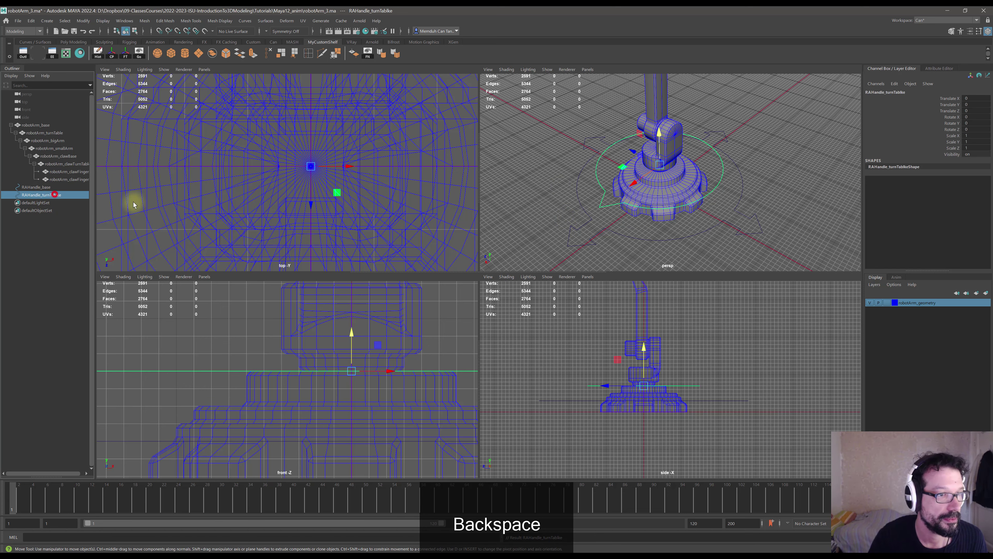
pyautogui.doubleClick(899, 92)
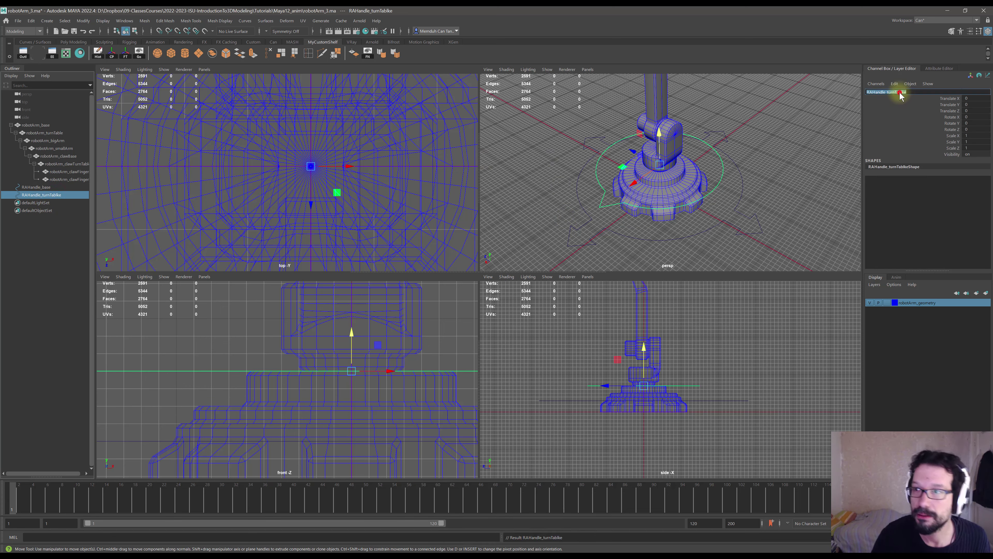
pyautogui.press('BackSpace')
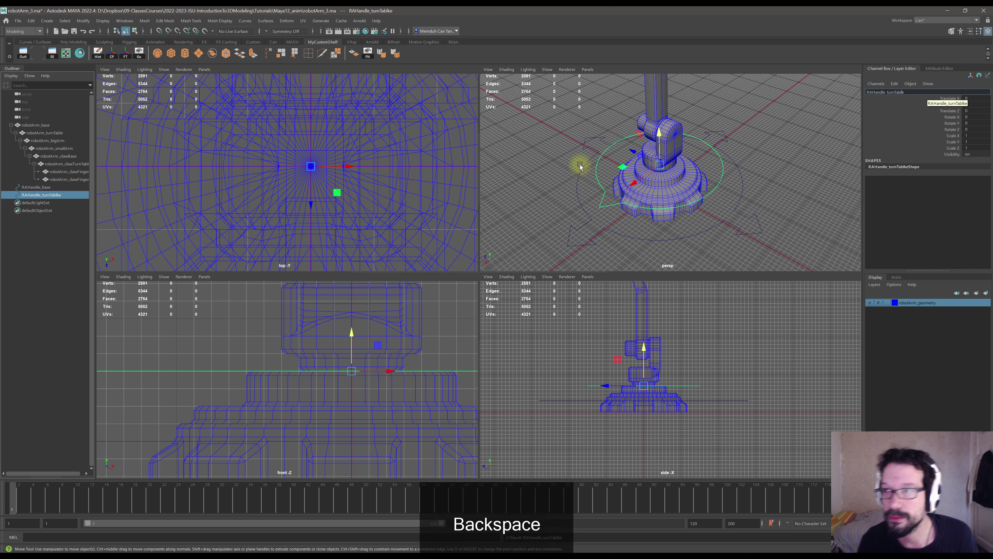
pyautogui.click(32, 285)
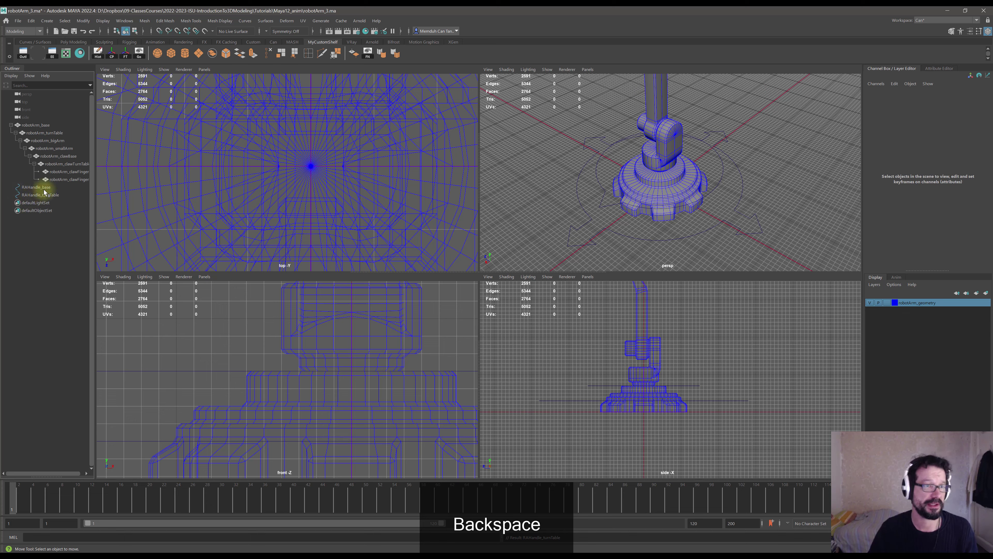
# - Test-rotate robotArm_bigArm about Z by about -18 degrees, undo the rotation and deselect the arm
pyautogui.moveTo(689, 182)
pyautogui.keyDown('alt'); pyautogui.mouseDown()
pyautogui.moveTo(694, 199)
pyautogui.moveTo(663, 195)
pyautogui.moveTo(667, 208)
pyautogui.moveTo(657, 189)
pyautogui.moveTo(691, 203)
pyautogui.moveTo(663, 195)
pyautogui.moveTo(672, 166)
pyautogui.moveTo(683, 177)
pyautogui.mouseUp(); pyautogui.keyUp('alt')
pyautogui.scroll(3, 648, 202)
pyautogui.scroll(2, 670, 185)
pyautogui.scroll(-4, 684, 177)
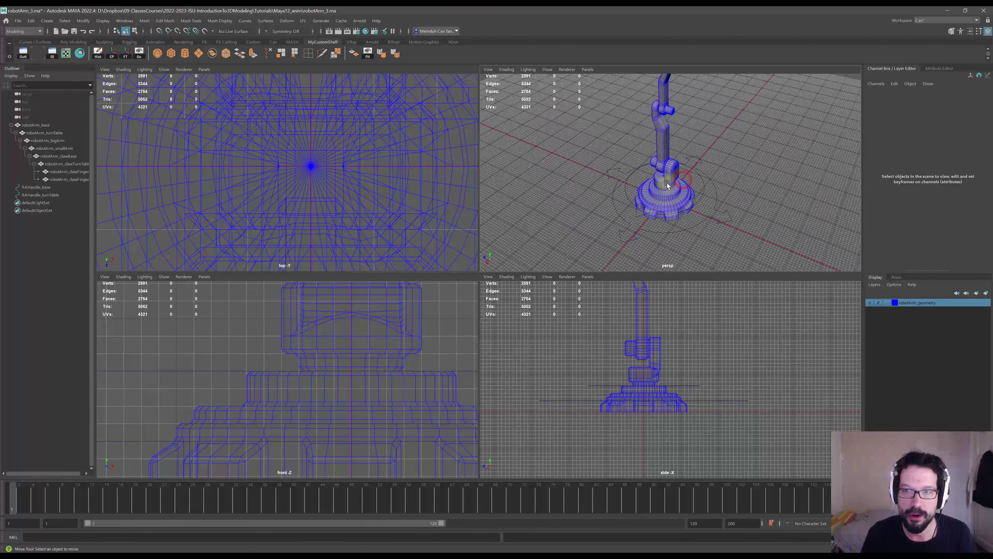
pyautogui.scroll(2, 669, 186)
pyautogui.click(660, 153)
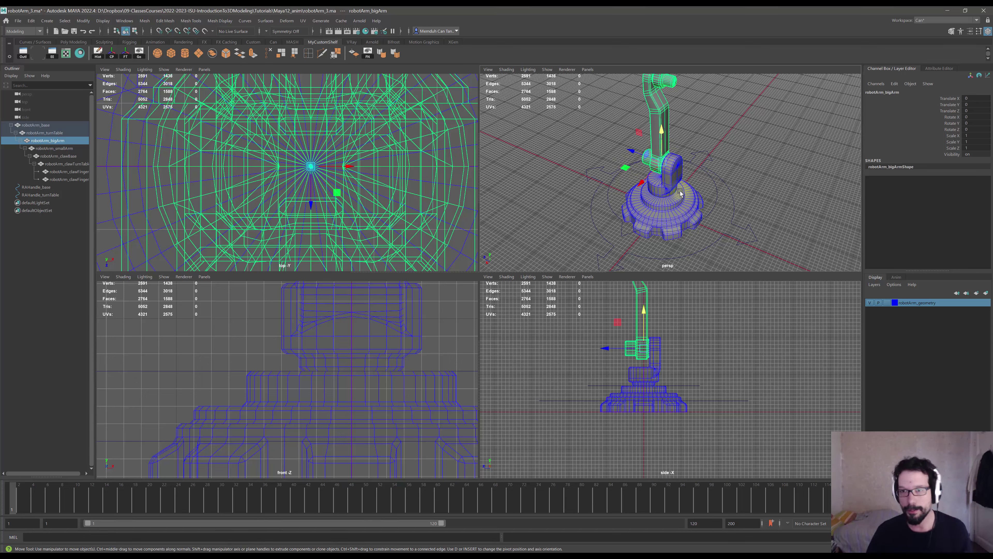
pyautogui.press('e')
pyautogui.moveTo(650, 184); pyautogui.dragTo(678, 170)
pyautogui.hotkey('ctrl', 'z')
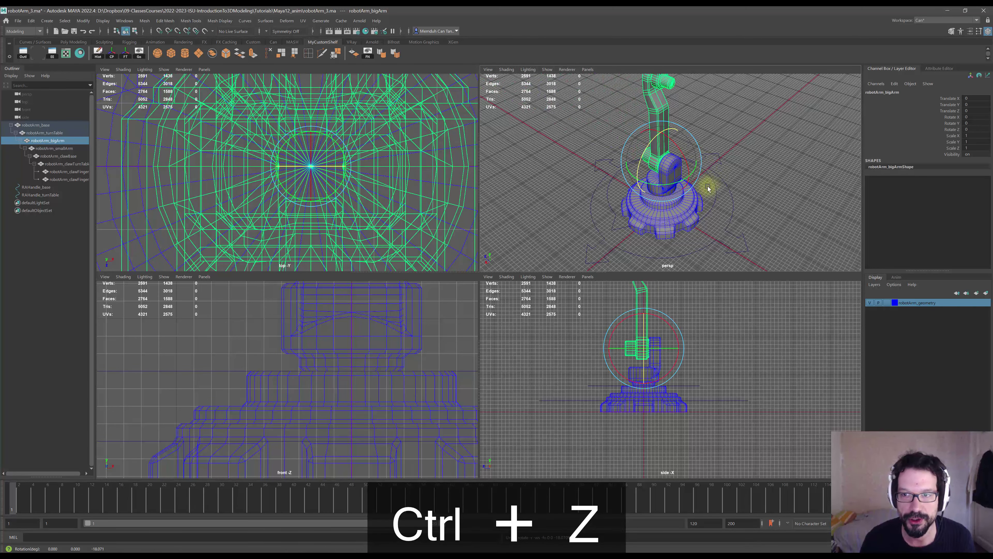
pyautogui.click(776, 157)
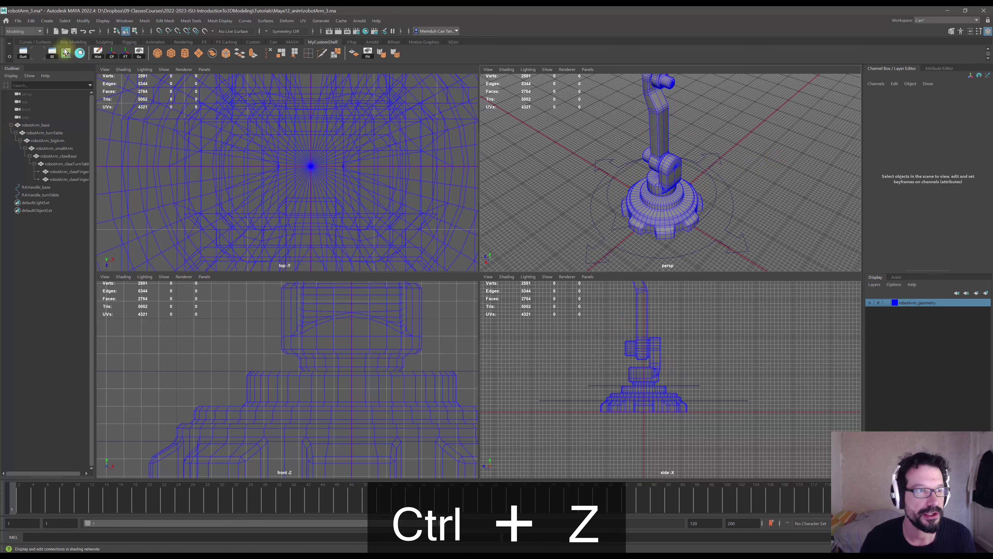
# - Create a NURBS circle at the origin and set its radius to 100
pyautogui.click(34, 41)
pyautogui.click(22, 53)
pyautogui.click(897, 179)
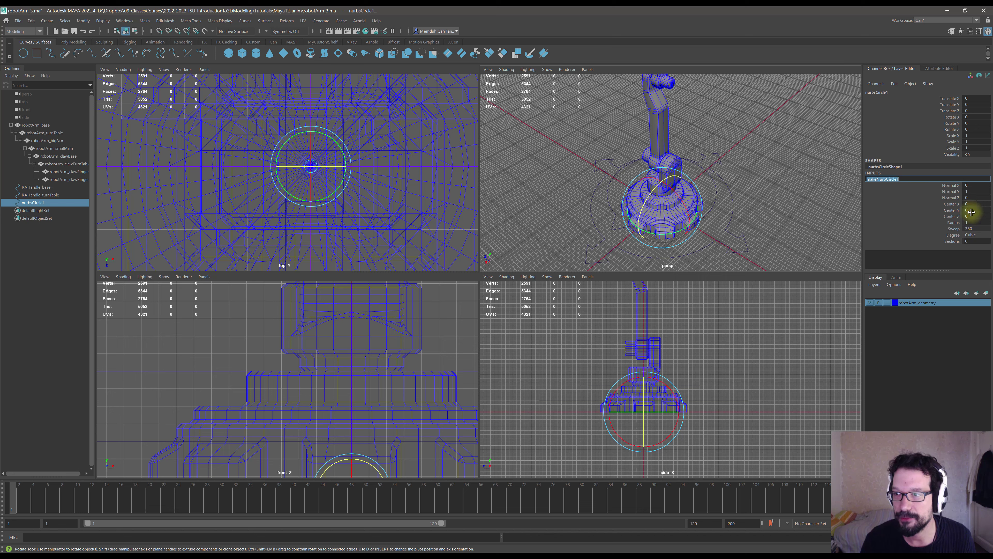
pyautogui.click(974, 222)
pyautogui.write('100')
pyautogui.press('Return')
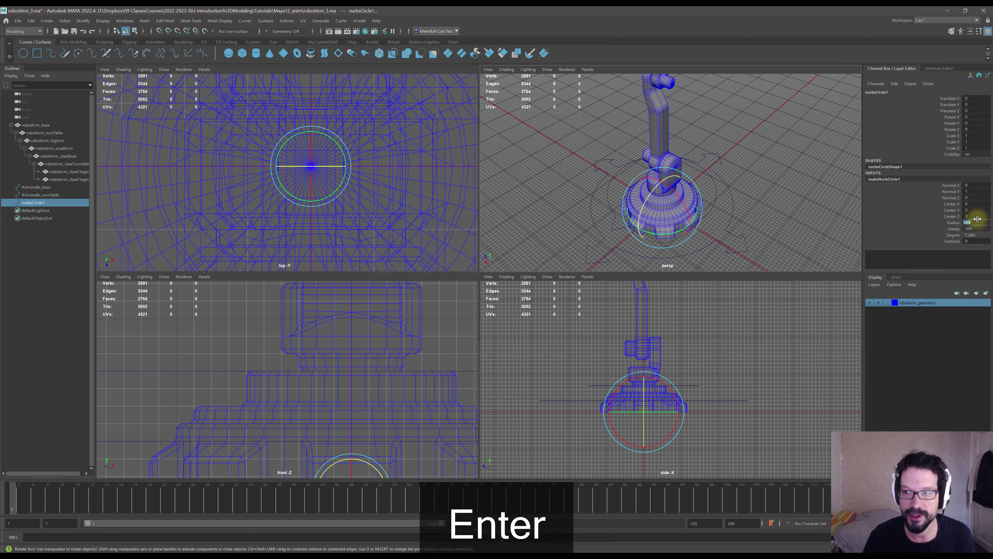
# - Stand the new circle upright by setting its Rotate X to -90
pyautogui.press('w')
pyautogui.scroll(-5, 336, 189)
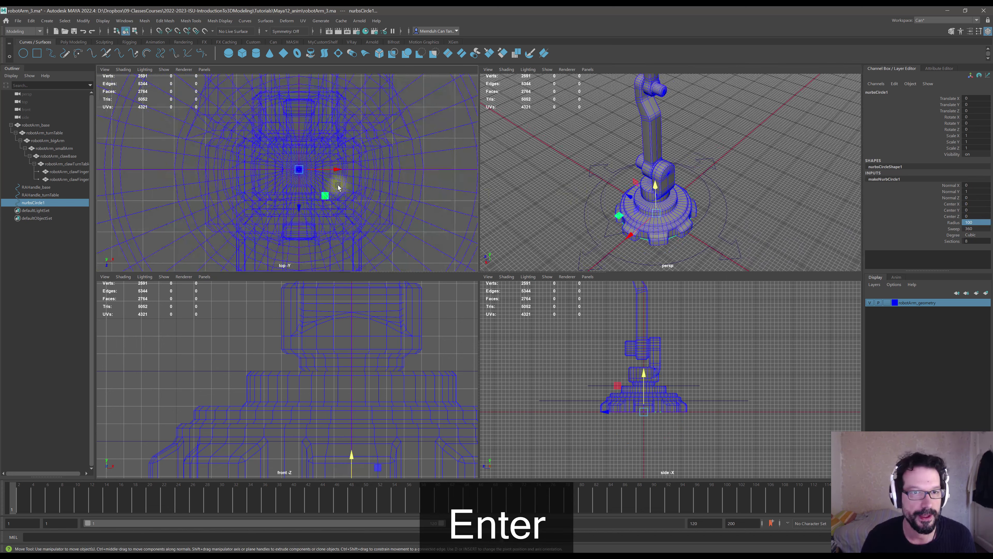
pyautogui.scroll(-3, 356, 363)
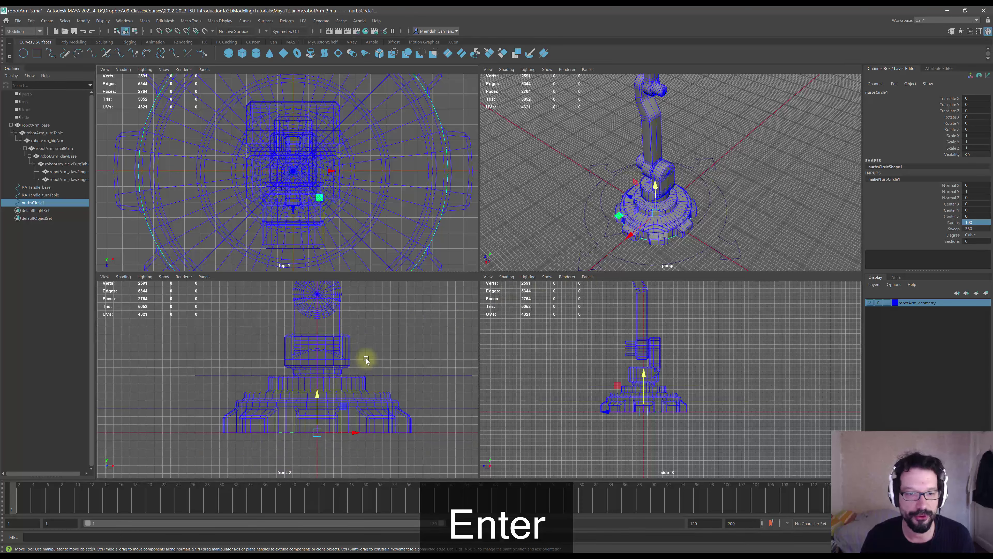
pyautogui.press('e')
pyautogui.moveTo(644, 383); pyautogui.dragTo(667, 381)
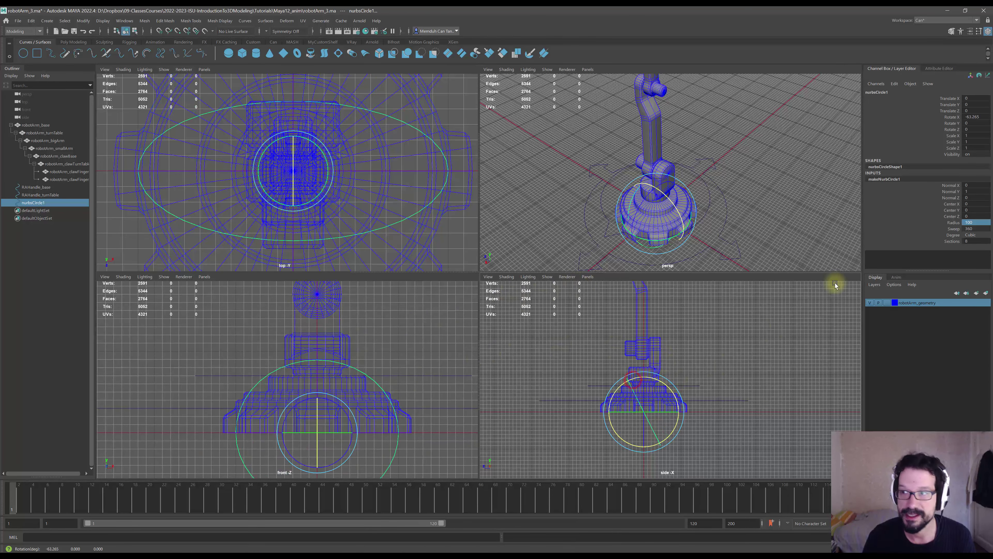
pyautogui.click(981, 117)
pyautogui.write('-90')
pyautogui.press('Return')
pyautogui.keyDown('alt'); pyautogui.moveTo(662, 242); pyautogui.dragTo(605, 225, button='middle'); pyautogui.keyUp('alt')
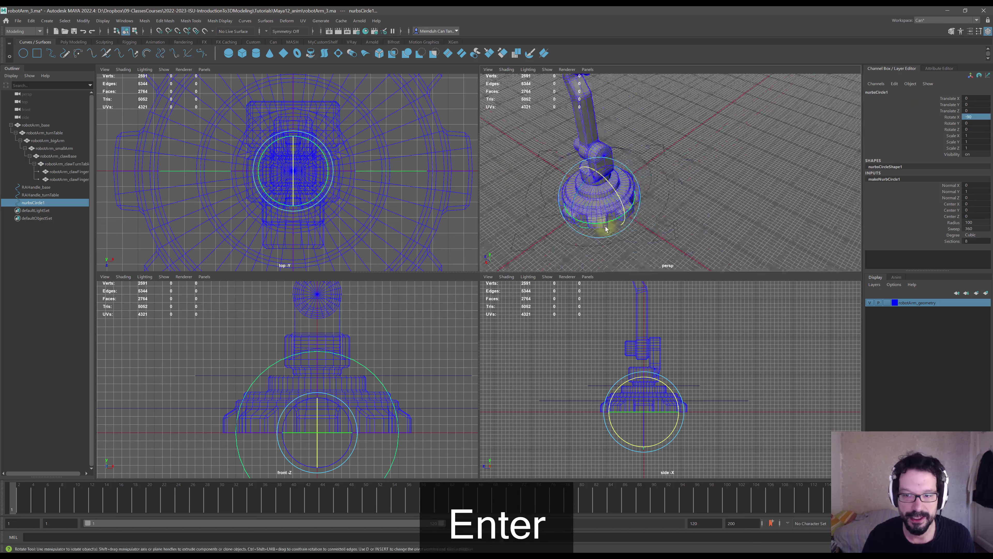
# - Move the upright circle with grid snapping to Translate Y 170 and Translate Z -100, beside the big arm's lower joint
pyautogui.press('w')
pyautogui.keyDown('alt'); pyautogui.moveTo(657, 377); pyautogui.dragTo(662, 397, button='middle'); pyautogui.keyUp('alt')
pyautogui.press('x')
pyautogui.moveTo(648, 394); pyautogui.dragTo(696, 372)
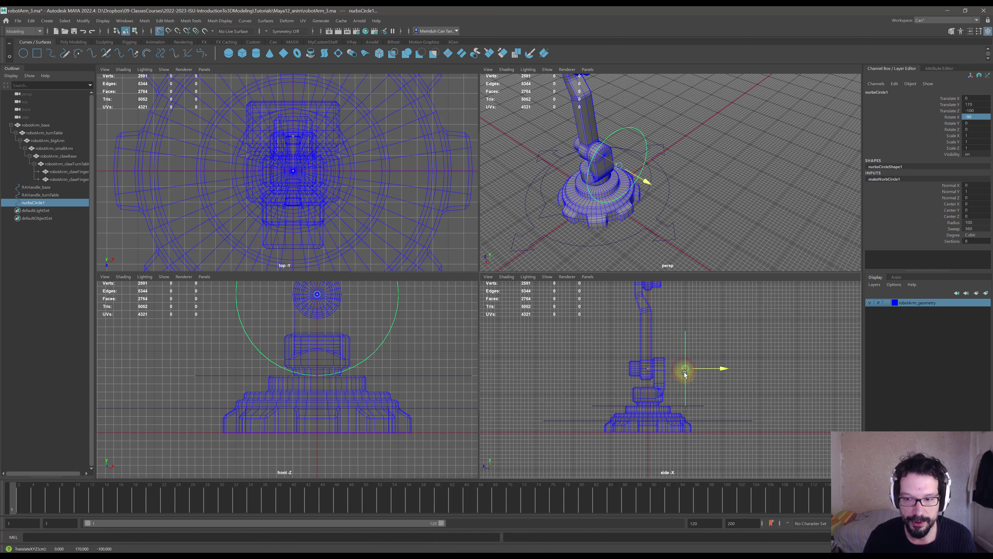
pyautogui.scroll(4, 626, 181)
pyautogui.keyDown('alt'); pyautogui.moveTo(625, 211); pyautogui.dragTo(614, 213); pyautogui.keyUp('alt')
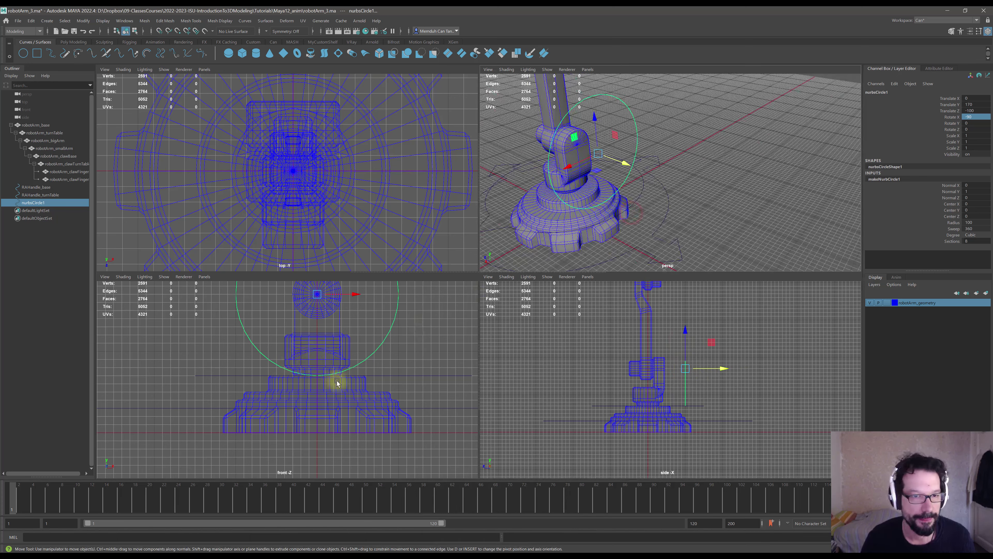
# - Examine how the upright circle's centre lines up with the big arm's round joint in the front and perspective views
pyautogui.scroll(-4, 372, 346)
pyautogui.keyDown('alt'); pyautogui.moveTo(373, 347); pyautogui.dragTo(386, 355, button='middle'); pyautogui.keyUp('alt')
pyautogui.scroll(5, 386, 354)
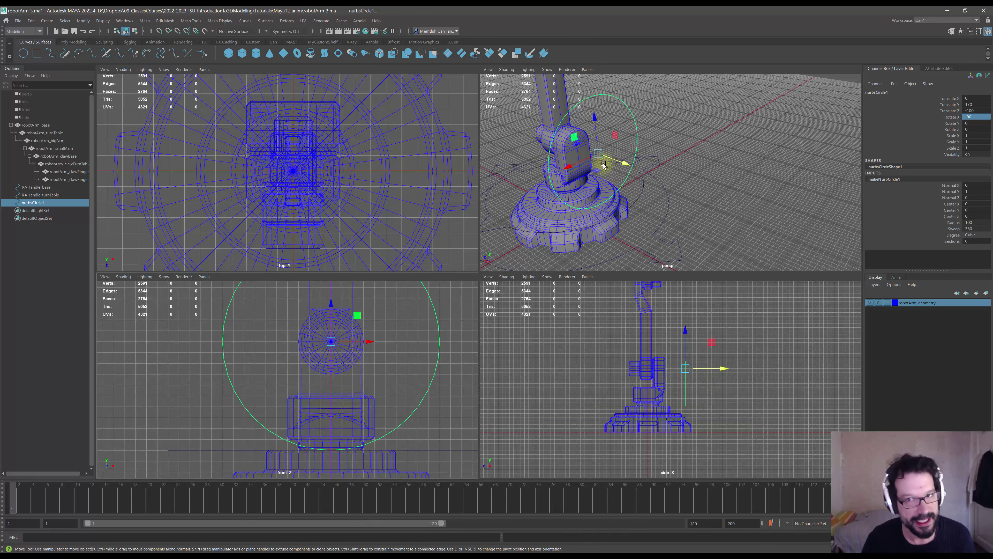
pyautogui.keyDown('alt'); pyautogui.moveTo(589, 164); pyautogui.dragTo(647, 187); pyautogui.keyUp('alt')
pyautogui.scroll(-4, 645, 188)
pyautogui.keyDown('alt'); pyautogui.moveTo(622, 196); pyautogui.dragTo(649, 192, button='middle'); pyautogui.keyUp('alt')
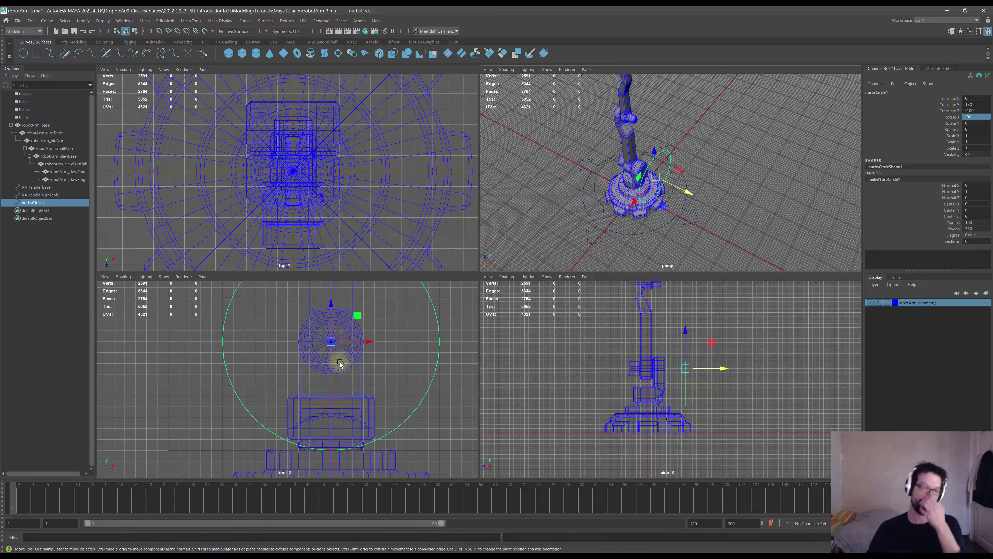
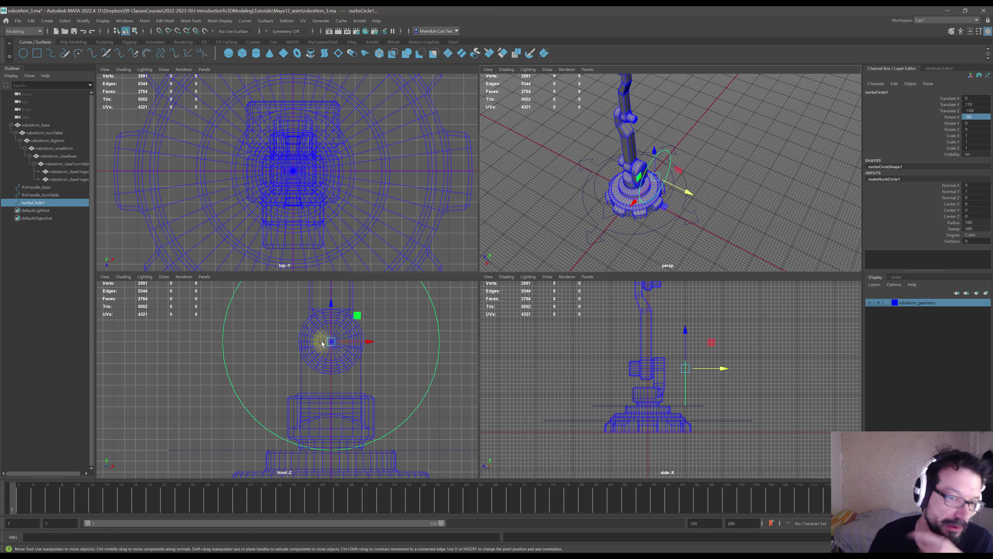
pyautogui.scroll(4, 340, 358)
pyautogui.keyDown('alt'); pyautogui.moveTo(353, 344); pyautogui.dragTo(336, 379, button='middle'); pyautogui.keyUp('alt')
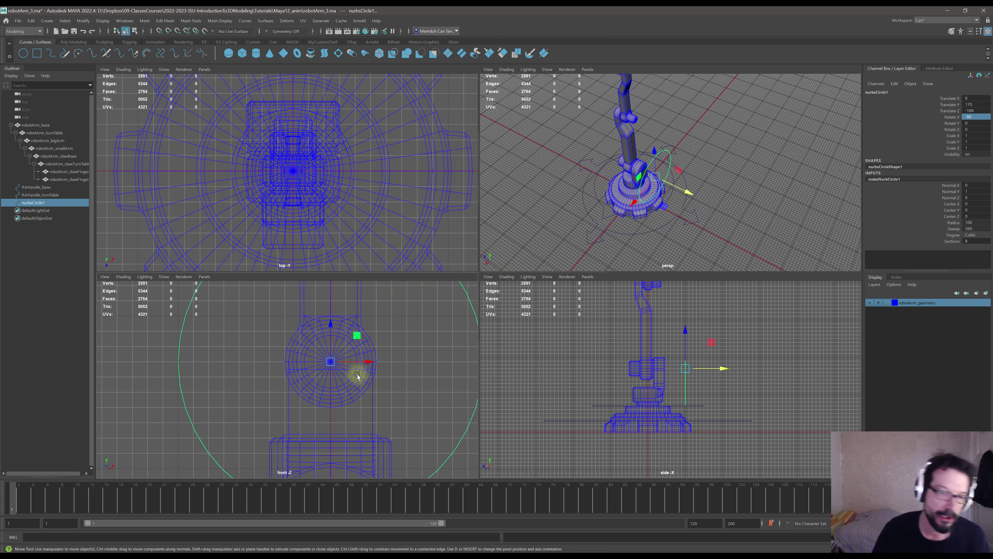
pyautogui.scroll(4, 309, 371)
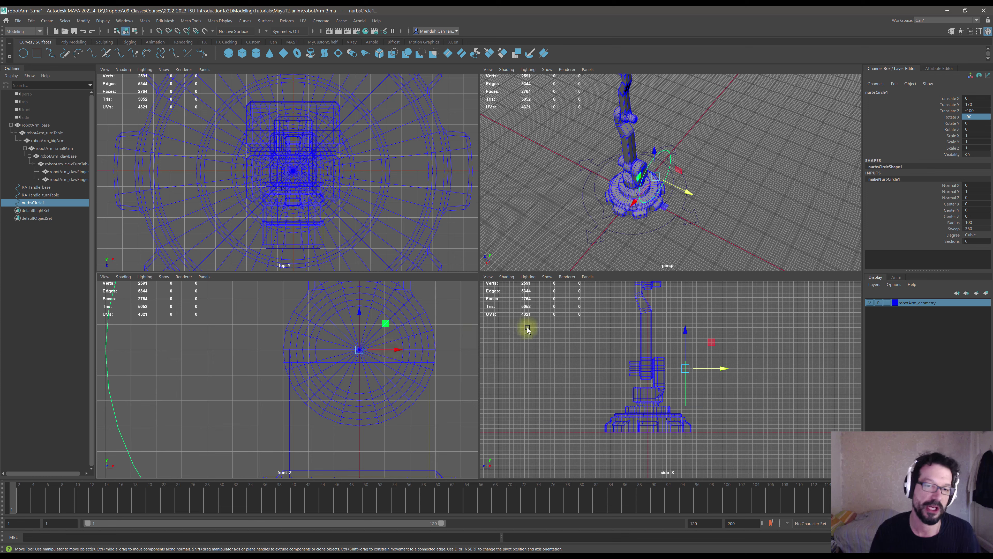
pyautogui.scroll(-3, 369, 362)
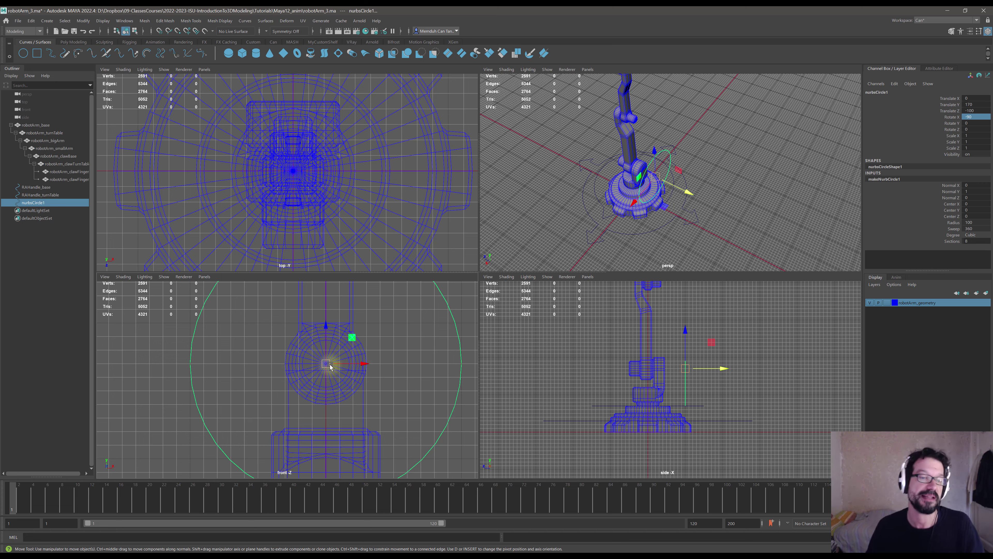
pyautogui.keyDown('alt'); pyautogui.moveTo(617, 176); pyautogui.dragTo(539, 211); pyautogui.keyUp('alt')
pyautogui.press('space')
pyautogui.press('space')
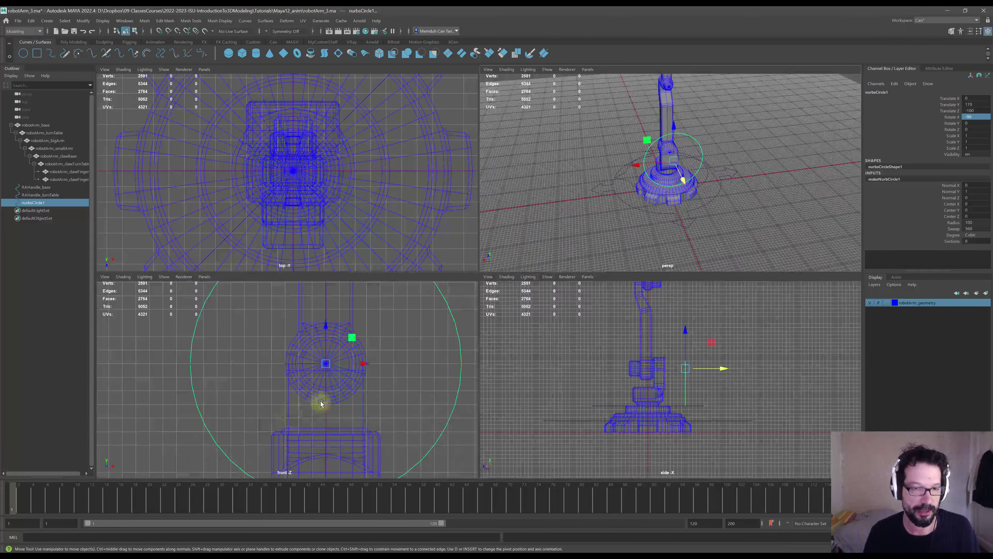
# - Draw a three-point EP curve in the front view as a grid-snapped, symmetrical arrowhead straddling the top of the upright circle
pyautogui.press('space')
pyautogui.scroll(-2, 328, 375)
pyautogui.keyDown('alt'); pyautogui.moveTo(586, 115); pyautogui.dragTo(459, 266, button='middle'); pyautogui.keyUp('alt')
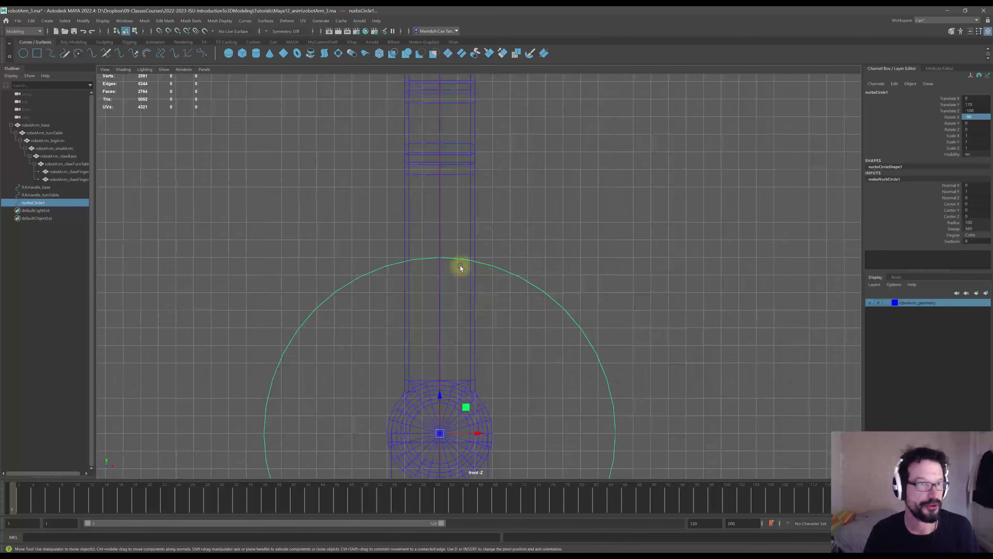
pyautogui.scroll(1, 459, 266)
pyautogui.click(52, 54)
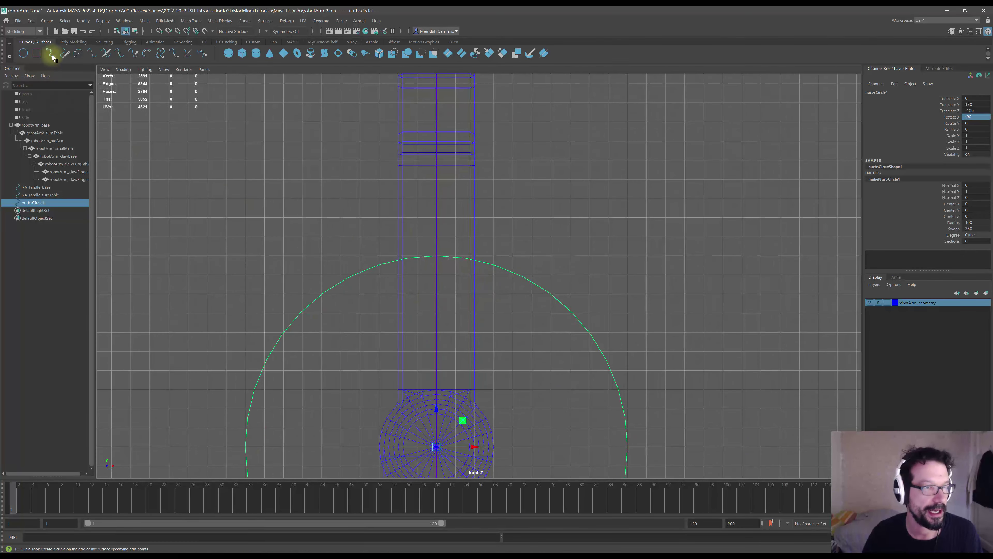
pyautogui.click(398, 277)
pyautogui.click(436, 198)
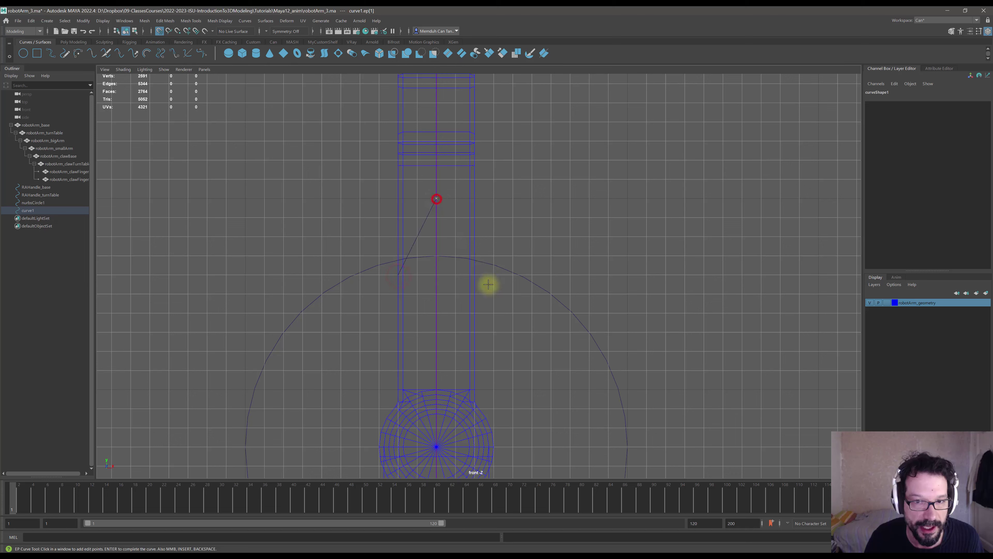
pyautogui.click(476, 275)
pyautogui.press('Return')
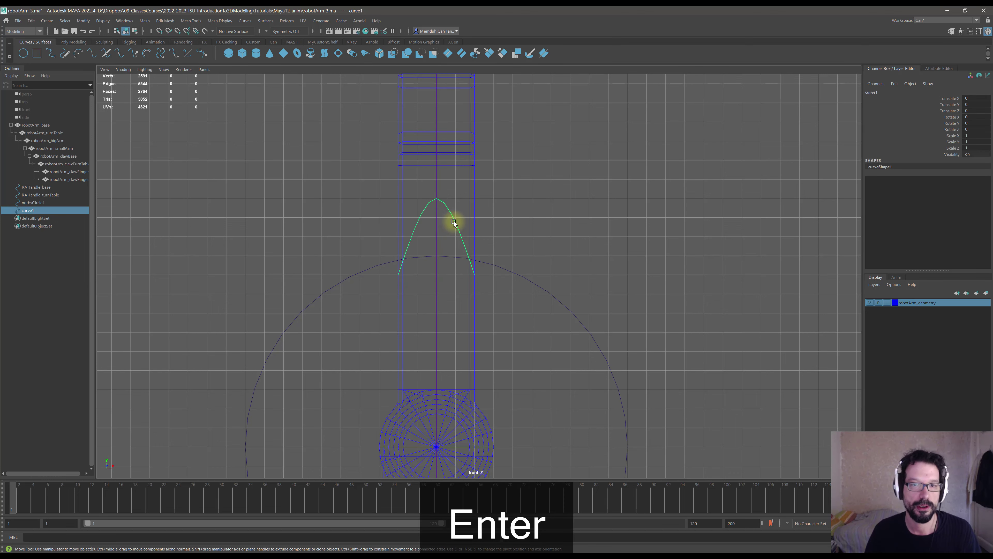
# - Turn the rounded arrowhead curve into a sharp, straight-sided point by hardening all its control vertices, and return to object mode
pyautogui.rightClick(456, 218)
pyautogui.rightClick(455, 218)
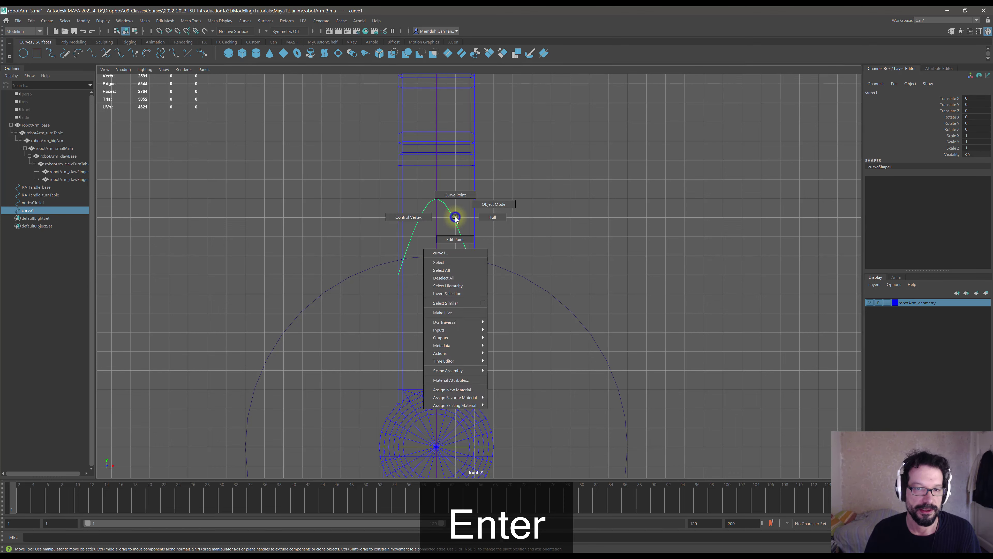
pyautogui.moveTo(456, 218); pyautogui.dragTo(391, 213, button='right')
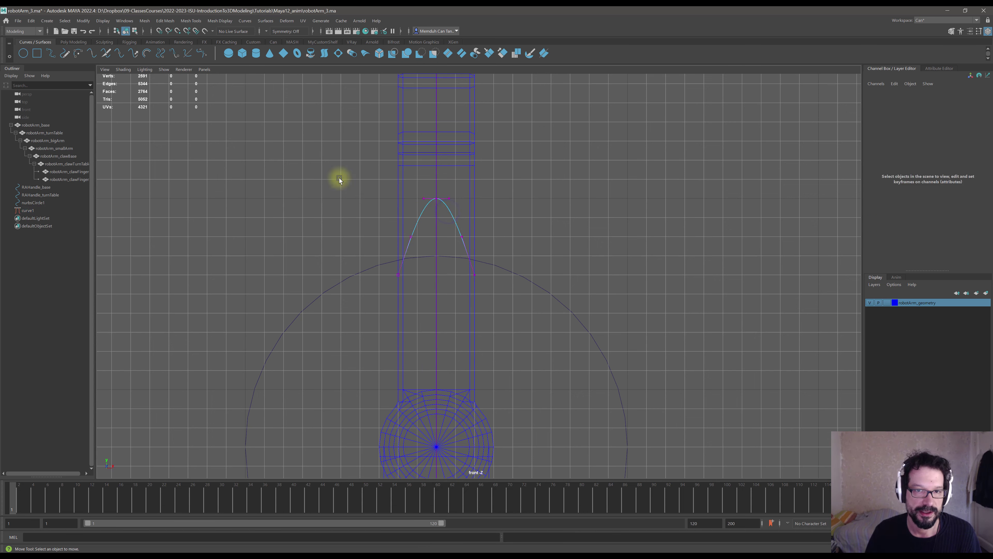
pyautogui.moveTo(338, 178); pyautogui.dragTo(511, 285)
pyautogui.keyDown('shift'); pyautogui.moveTo(458, 227); pyautogui.dragTo(446, 224, button='right'); pyautogui.keyUp('shift')
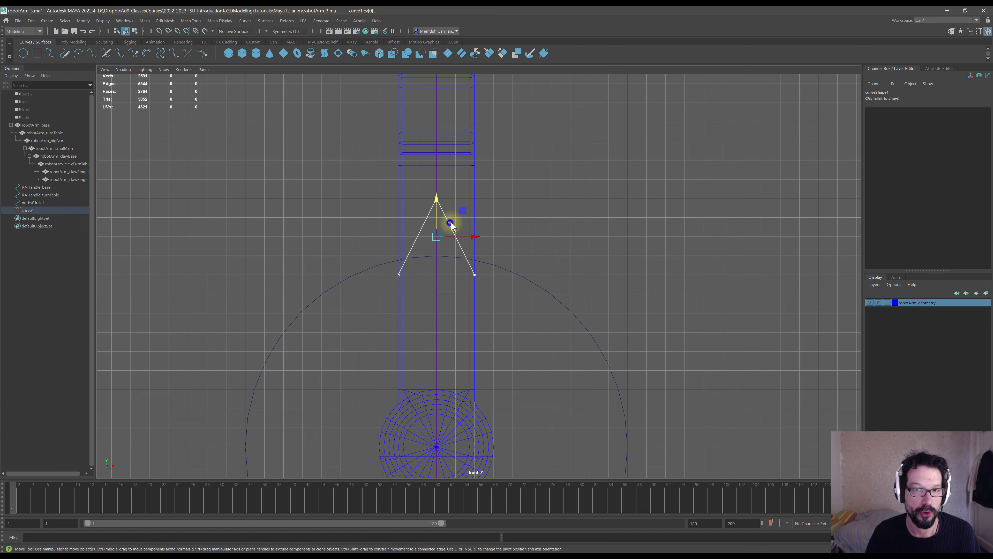
pyautogui.press('F8')
# - Move the arrowhead curve with grid snapping to Translate Z -100, into the plane of the upright circle
pyautogui.press('space')
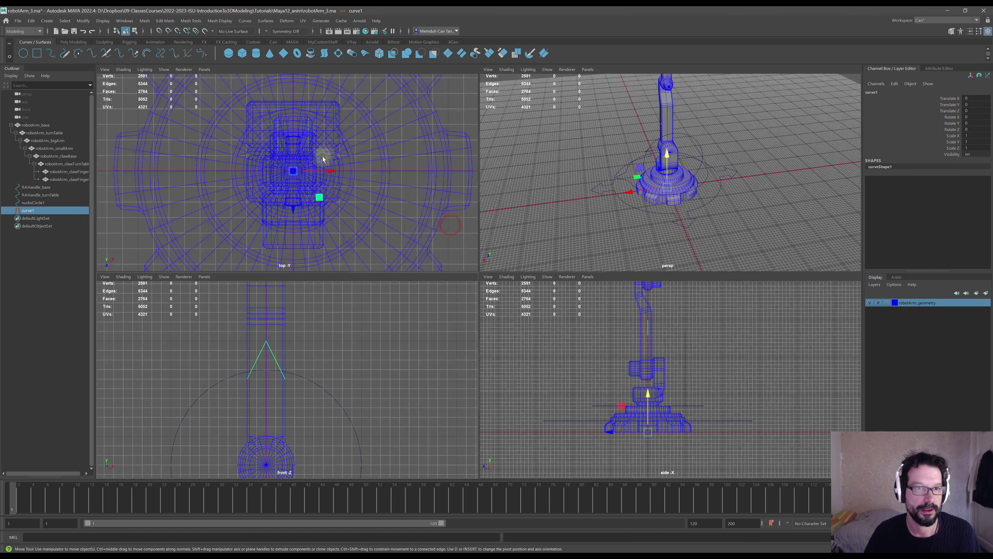
pyautogui.scroll(-3, 331, 188)
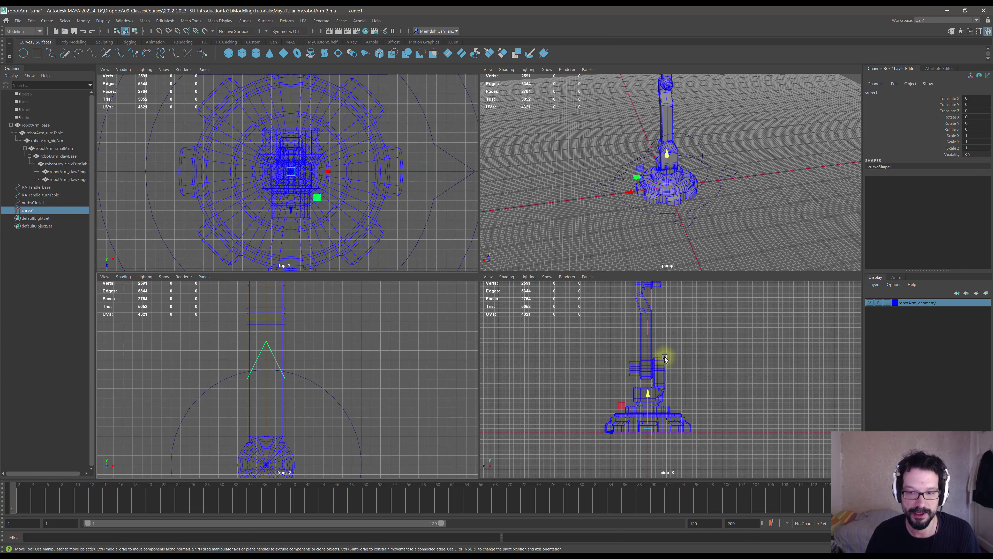
pyautogui.keyDown('alt'); pyautogui.moveTo(668, 344); pyautogui.dragTo(645, 364, button='middle'); pyautogui.keyUp('alt')
pyautogui.press('x')
pyautogui.moveTo(589, 453); pyautogui.dragTo(662, 452)
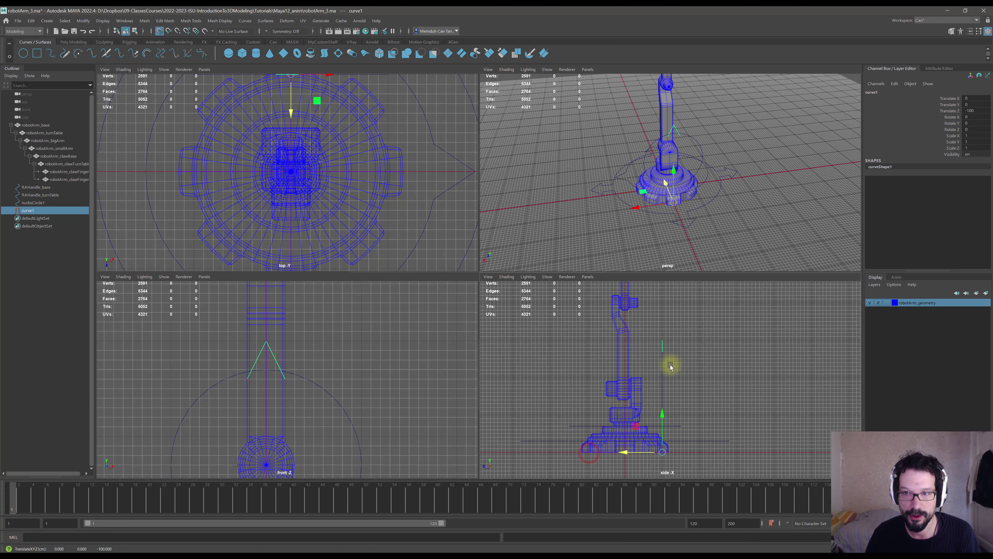
# - Select the arrowhead and the upright circle together and cut both curves where they intersect
pyautogui.keyDown('alt'); pyautogui.moveTo(705, 168); pyautogui.dragTo(714, 136); pyautogui.keyUp('alt')
pyautogui.scroll(4, 713, 136)
pyautogui.keyDown('alt'); pyautogui.moveTo(712, 136); pyautogui.dragTo(696, 159, button='middle'); pyautogui.keyUp('alt')
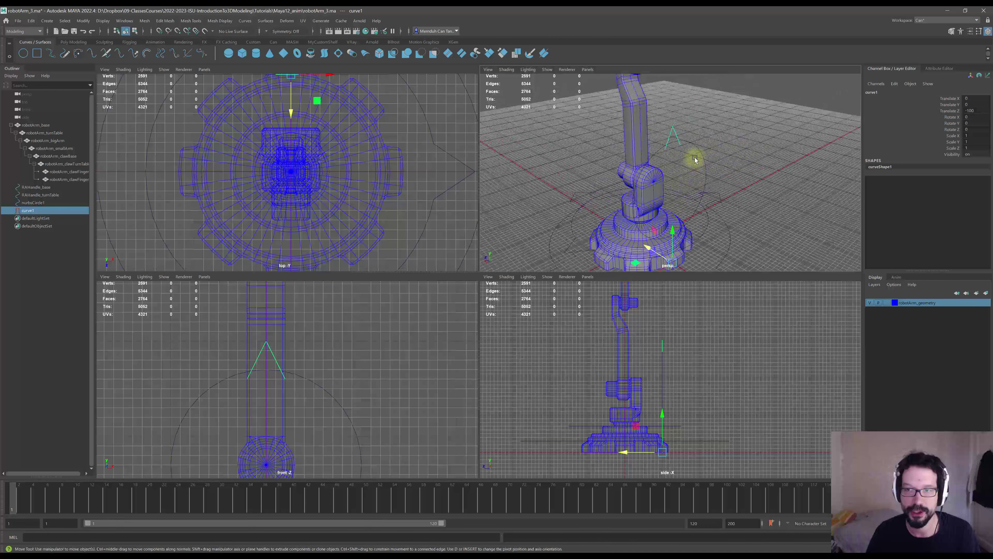
pyautogui.keyDown('shift'); pyautogui.click(703, 166); pyautogui.keyUp('shift')
pyautogui.click(246, 20)
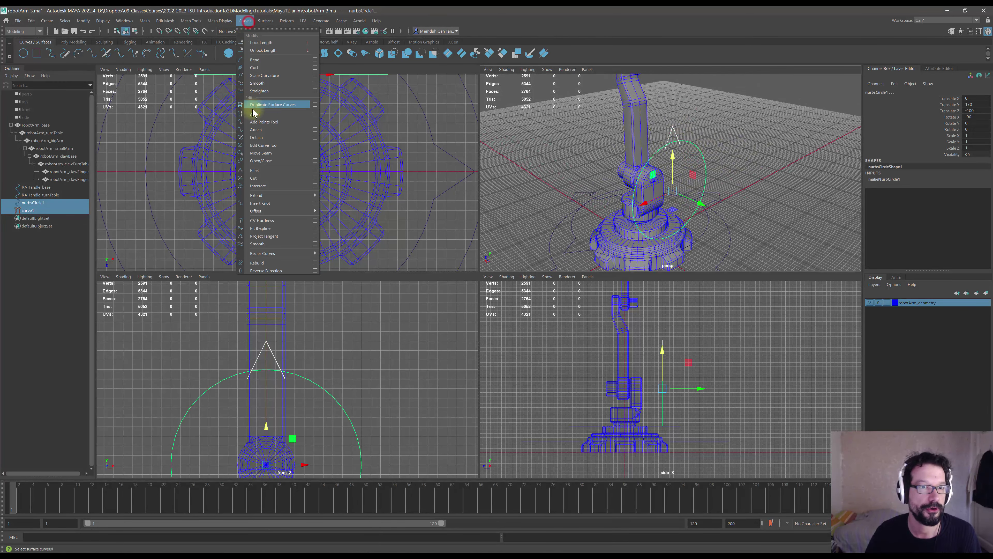
pyautogui.click(265, 178)
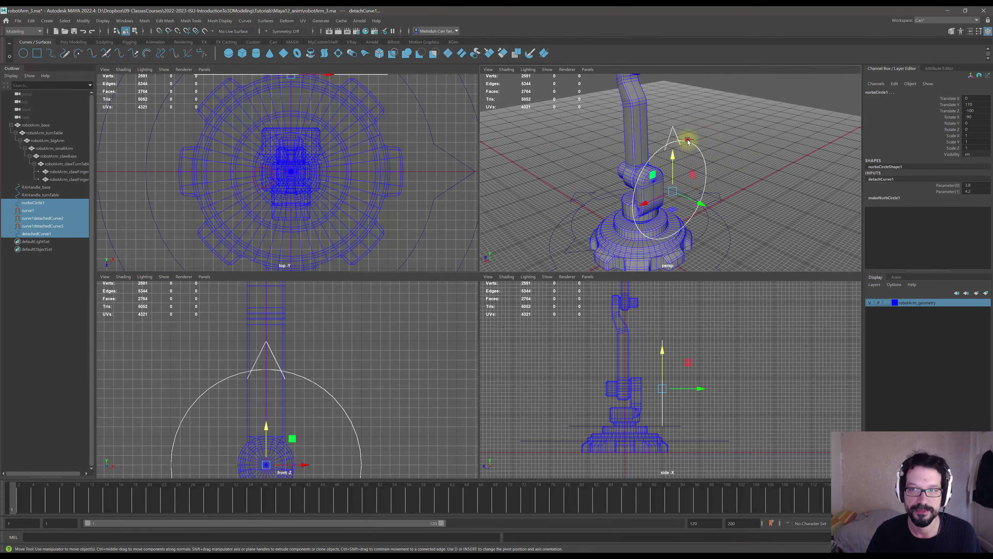
# - Delete the cut pieces inside the outline: the circle's short top arc and the arrowhead's two lower ends
pyautogui.keyDown('ctrl'); pyautogui.click(686, 142); pyautogui.keyUp('ctrl')
pyautogui.keyDown('ctrl'); pyautogui.click(675, 133); pyautogui.keyUp('ctrl')
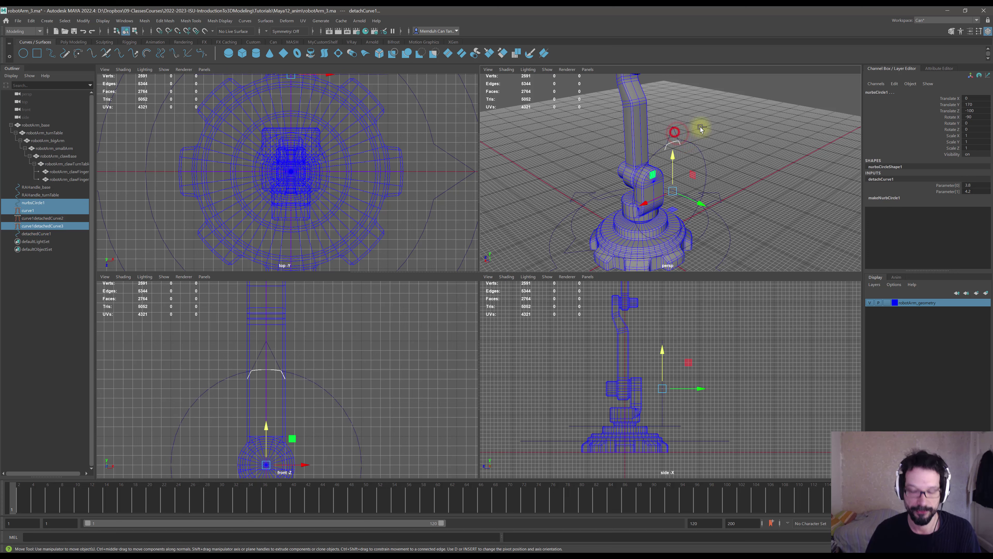
pyautogui.press('Delete')
# - Attach the remaining arrow tip and open circle into a single curve, and delete the two leftover source curves
pyautogui.moveTo(689, 158); pyautogui.dragTo(671, 129)
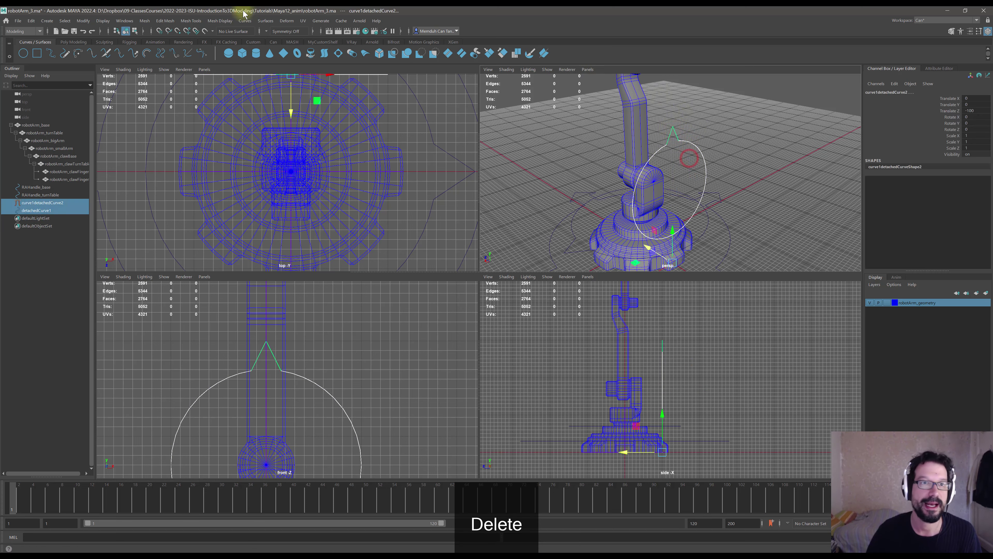
pyautogui.click(245, 21)
pyautogui.click(262, 129)
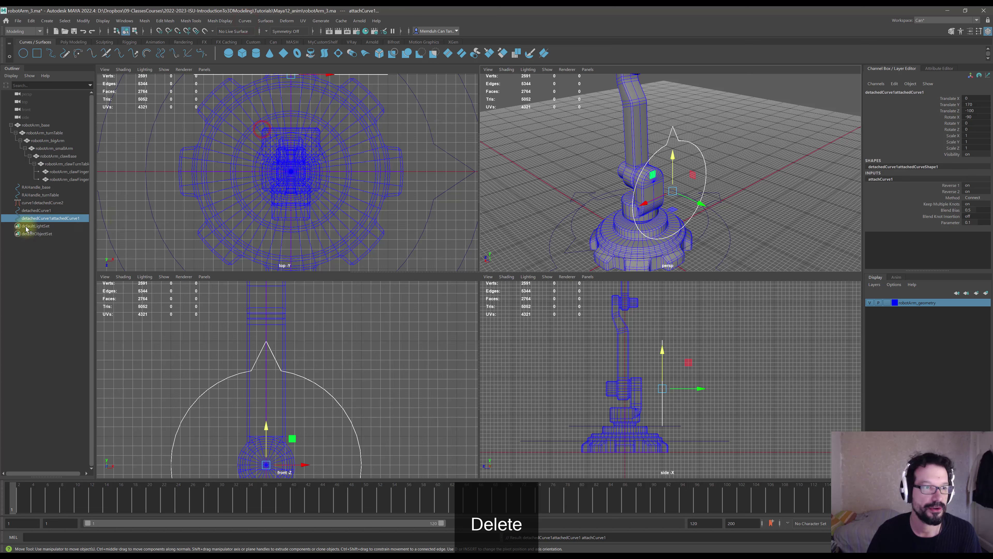
pyautogui.click(42, 211)
pyautogui.keyDown('ctrl'); pyautogui.click(43, 202); pyautogui.keyUp('ctrl')
pyautogui.press('Delete')
pyautogui.click(382, 217)
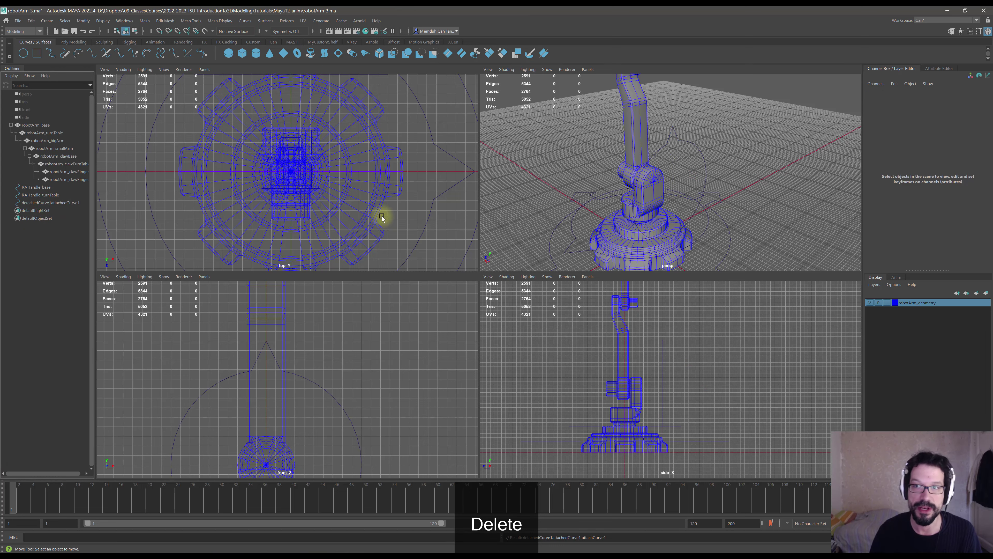
# - Snap the combined handle curve's pivot to 0, 170, 0 at the big arm's lower joint and leave pivot editing
pyautogui.click(699, 146)
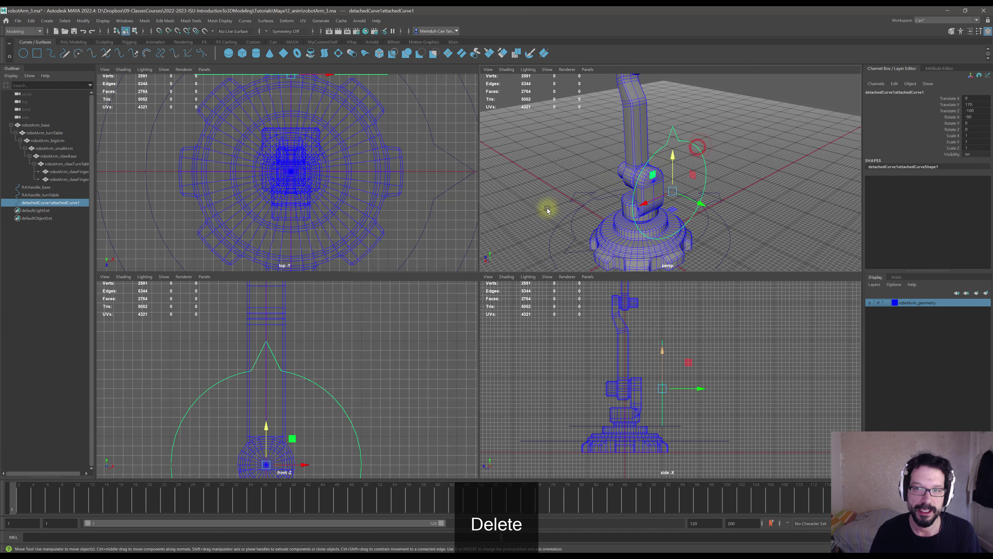
pyautogui.keyDown('alt'); pyautogui.moveTo(687, 211); pyautogui.dragTo(670, 196); pyautogui.keyUp('alt')
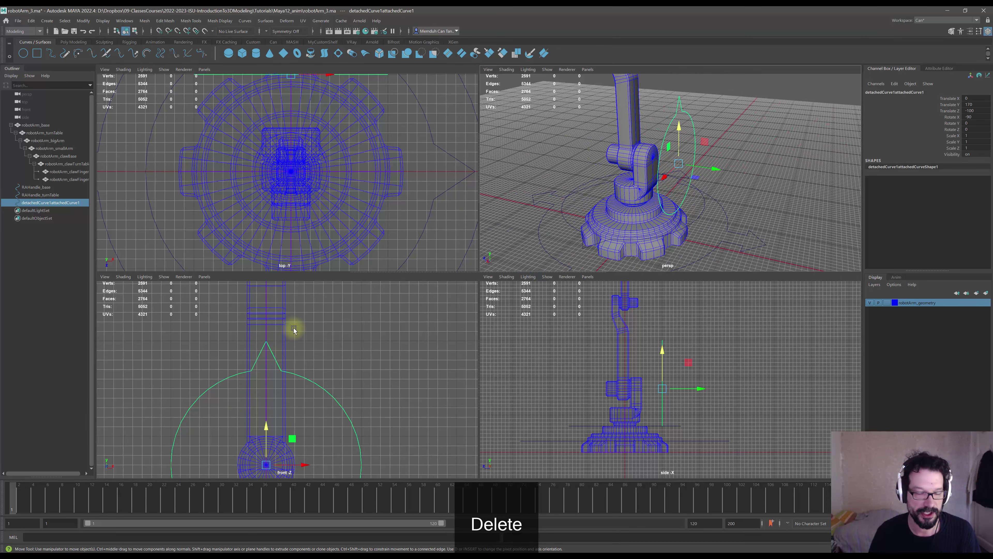
pyautogui.scroll(-3, 291, 208)
pyautogui.press('Insert')
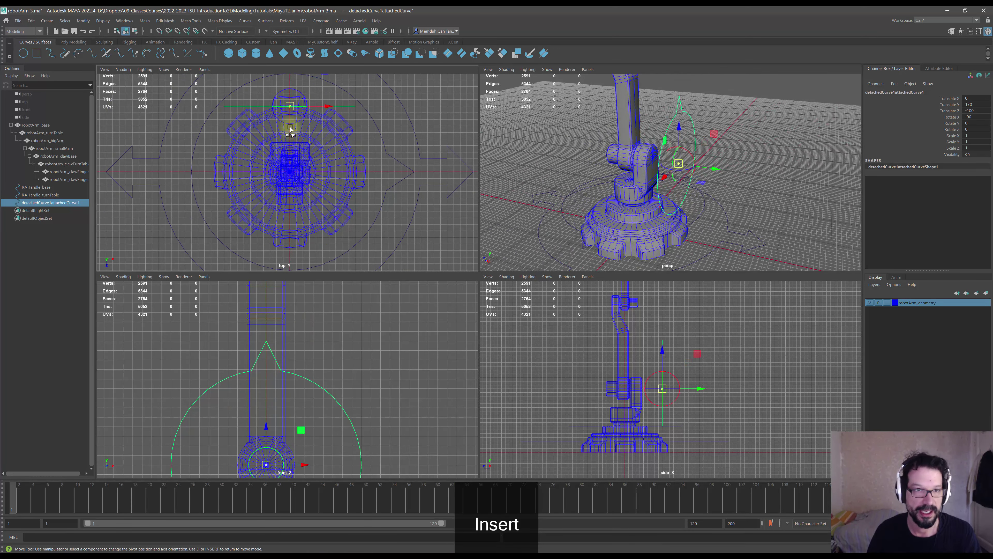
pyautogui.moveTo(293, 88); pyautogui.dragTo(317, 167)
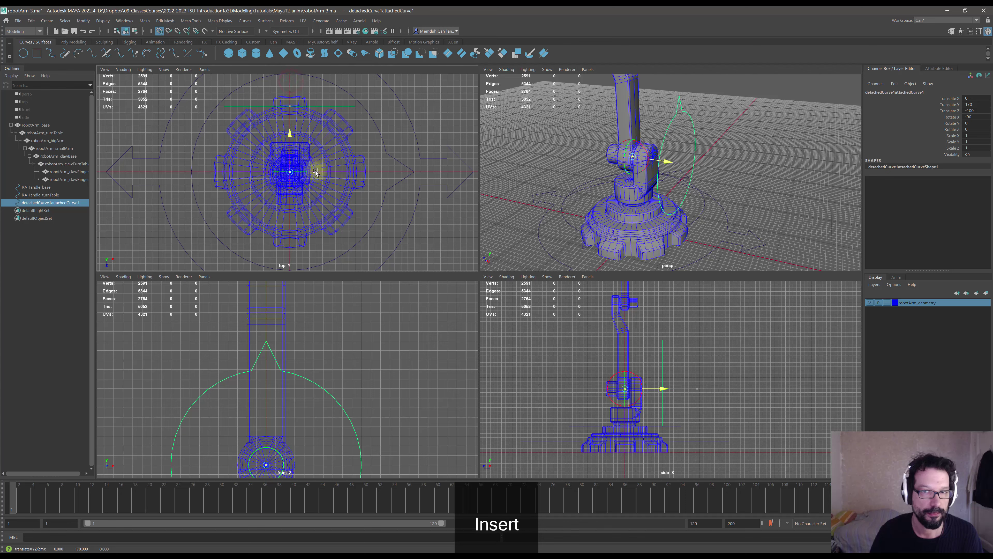
pyautogui.keyDown('alt'); pyautogui.moveTo(640, 201); pyautogui.dragTo(645, 200); pyautogui.keyUp('alt')
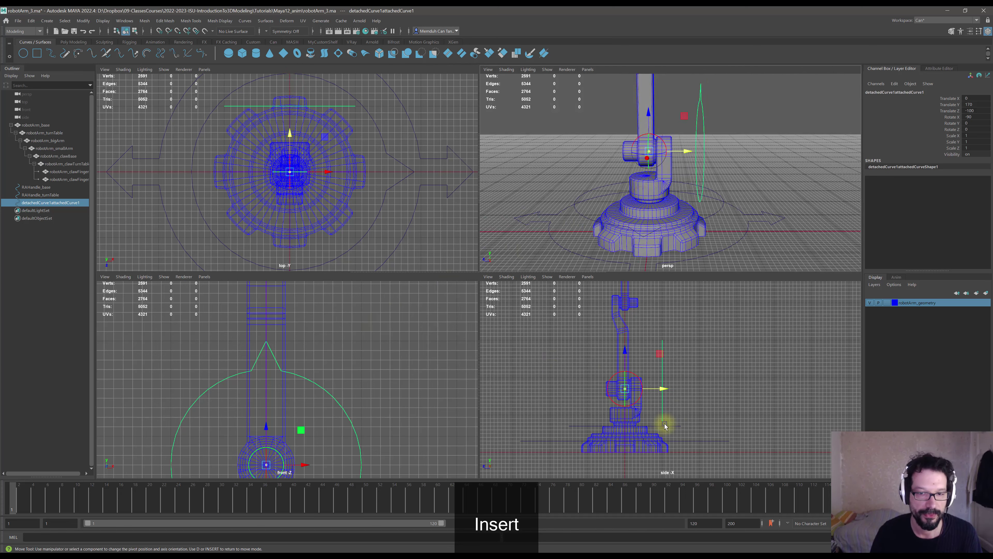
pyautogui.keyDown('alt'); pyautogui.moveTo(363, 366); pyautogui.dragTo(387, 311, button='middle'); pyautogui.keyUp('alt')
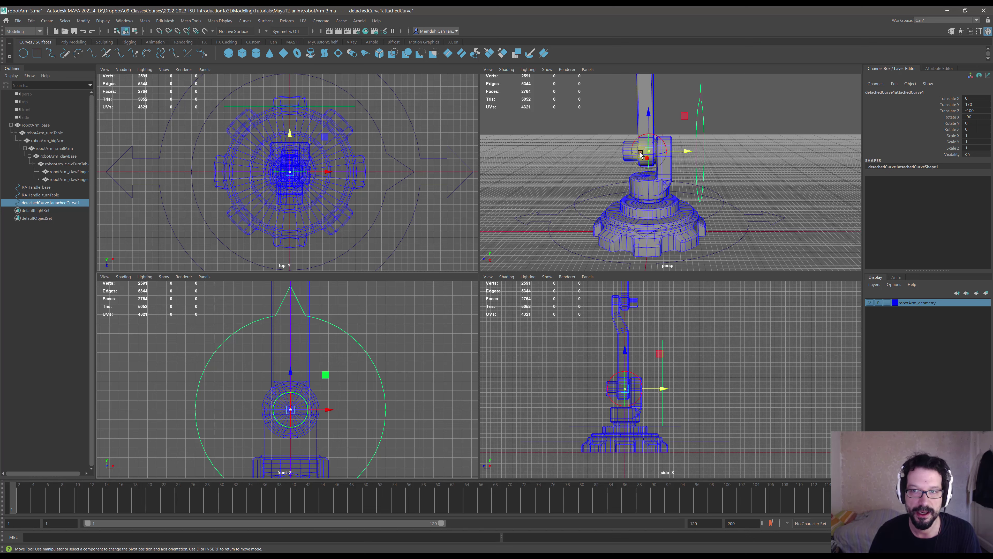
pyautogui.keyDown('alt'); pyautogui.moveTo(640, 154); pyautogui.dragTo(644, 159); pyautogui.keyUp('alt')
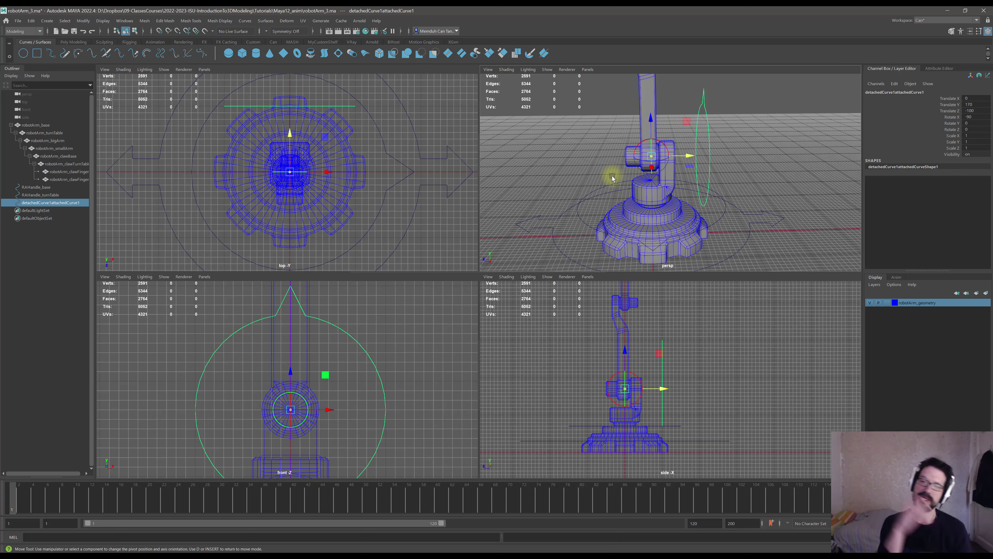
pyautogui.click(651, 110)
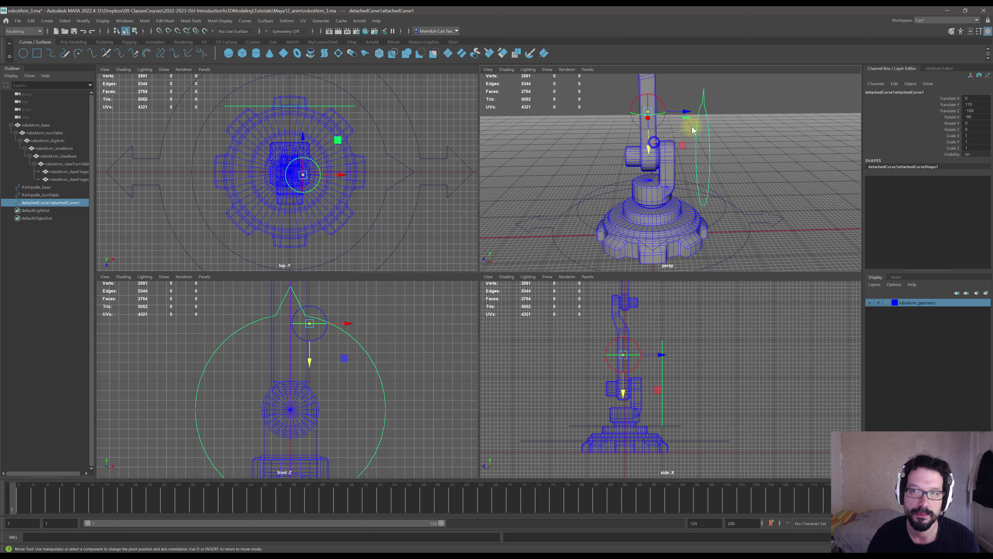
pyautogui.hotkey('ctrl', 'z')
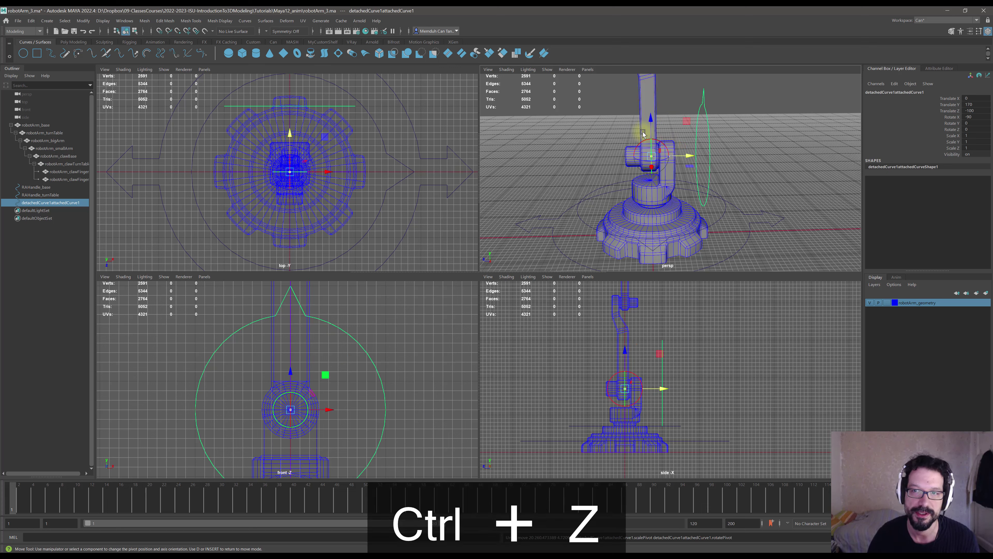
pyautogui.press('Insert')
# - Compare the pivot locations of the big arm and the arrowed circle by selecting each in turn
pyautogui.click(637, 123)
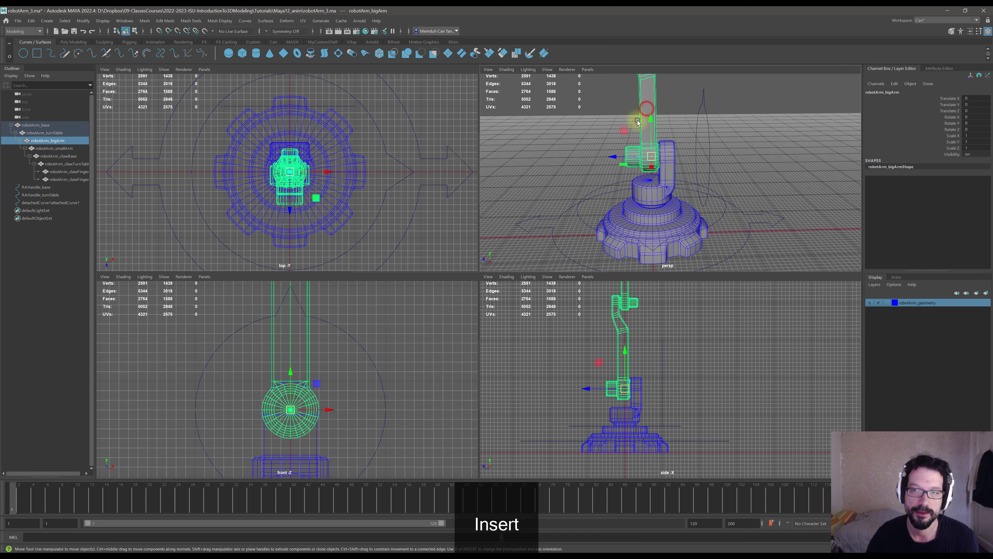
pyautogui.click(708, 119)
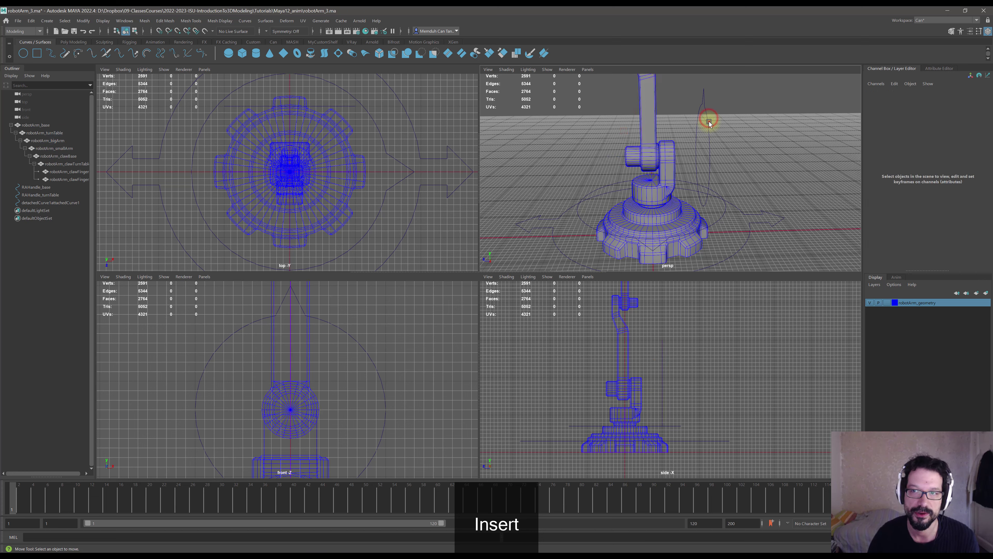
pyautogui.click(709, 122)
pyautogui.click(641, 102)
pyautogui.click(711, 122)
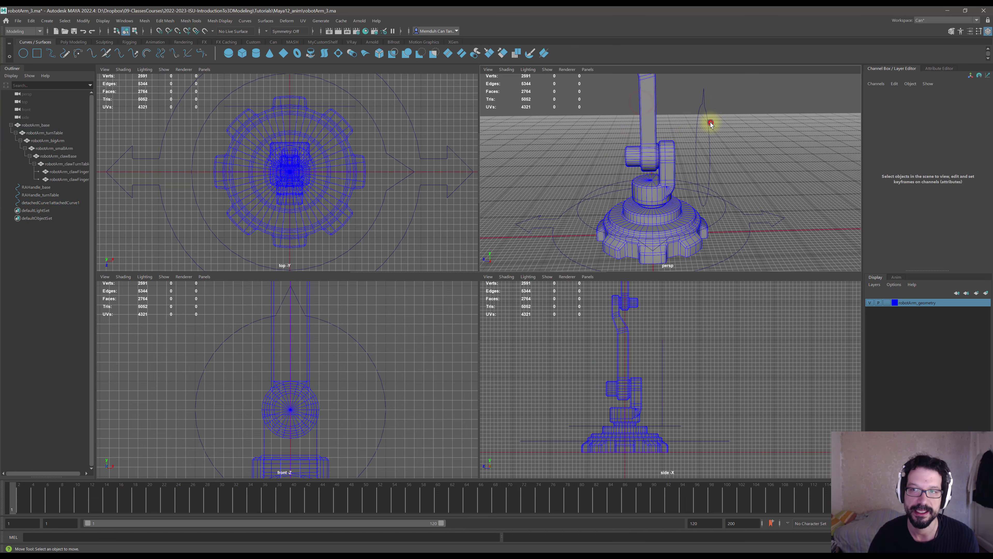
pyautogui.click(711, 122)
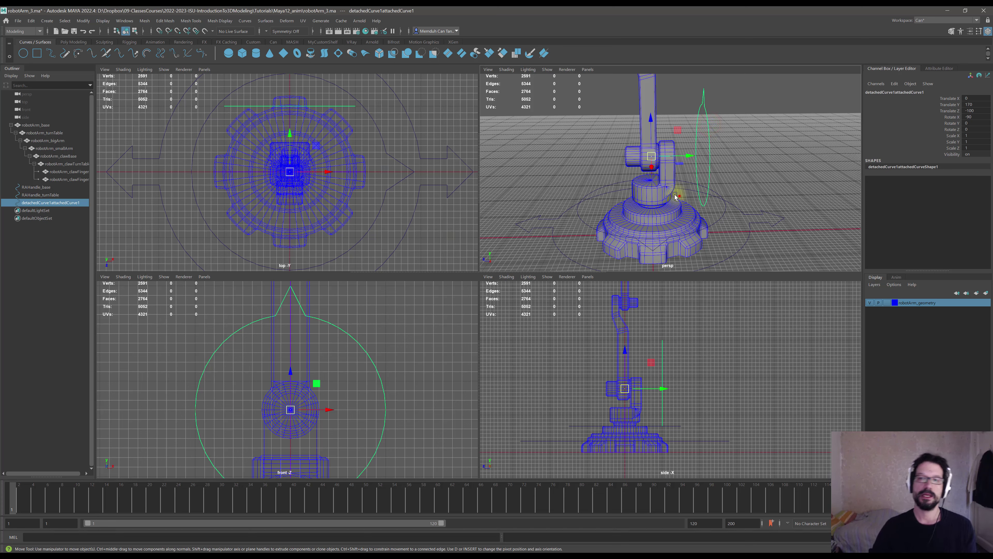
# - Try moving the handle curve's pivot away from the arm joint into the circle's plane, undo that, and leave pivot editing
pyautogui.keyDown('alt'); pyautogui.moveTo(675, 197); pyautogui.dragTo(618, 155); pyautogui.keyUp('alt')
pyautogui.click(648, 154)
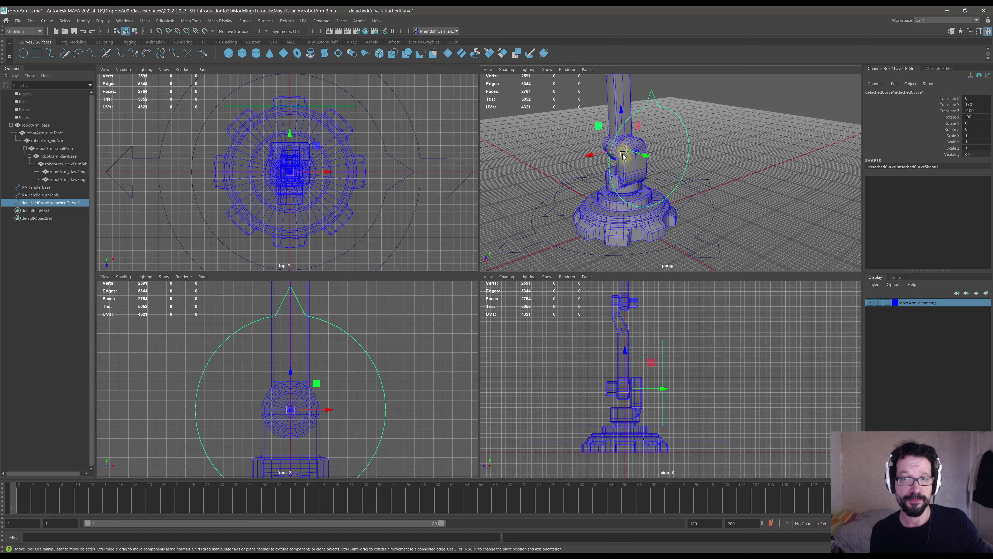
pyautogui.press('Insert')
pyautogui.moveTo(625, 157); pyautogui.dragTo(681, 200)
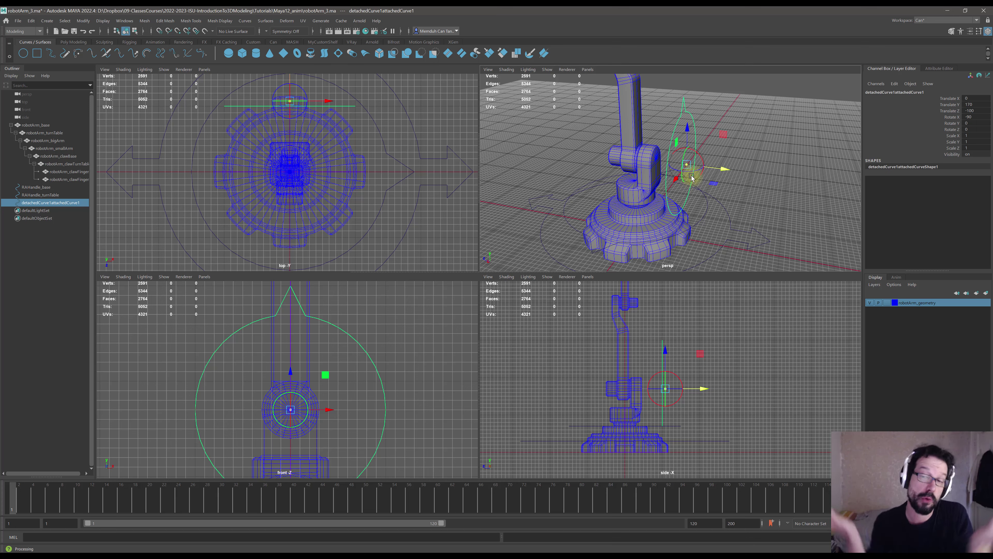
pyautogui.hotkey('ctrl', 'z')
pyautogui.hotkey('ctrl', 'z')
pyautogui.hotkey('ctrl', 'z')
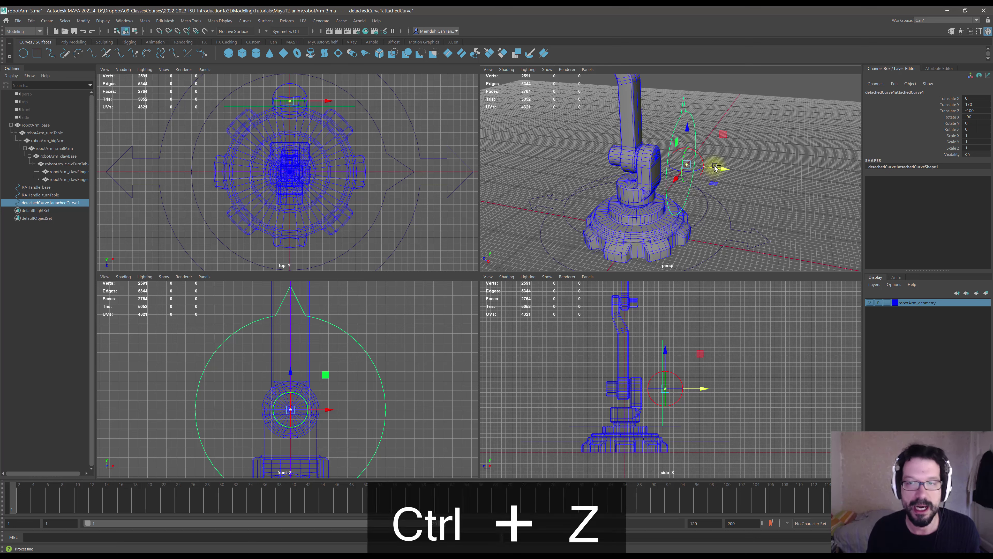
pyautogui.keyDown('alt'); pyautogui.moveTo(695, 178); pyautogui.dragTo(687, 188); pyautogui.keyUp('alt')
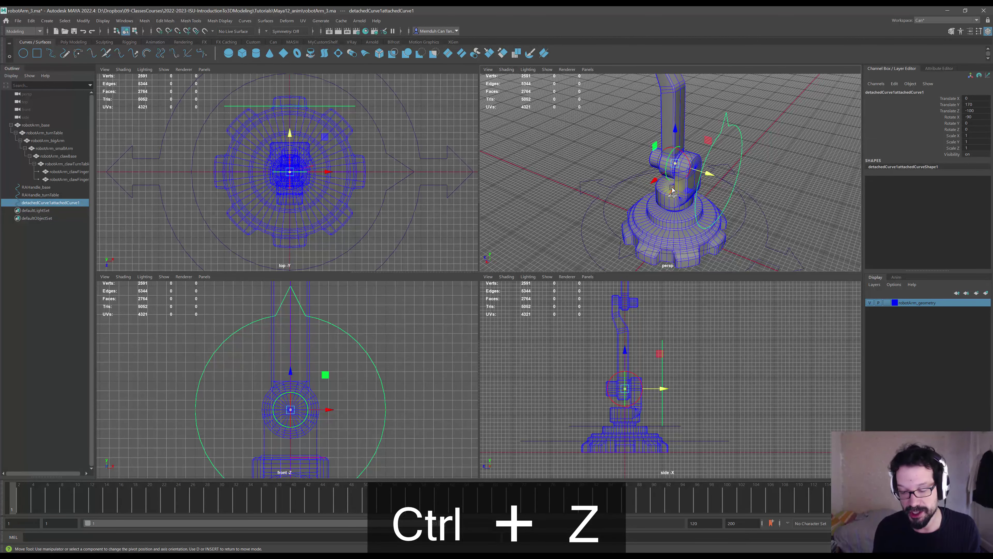
pyautogui.press('Insert')
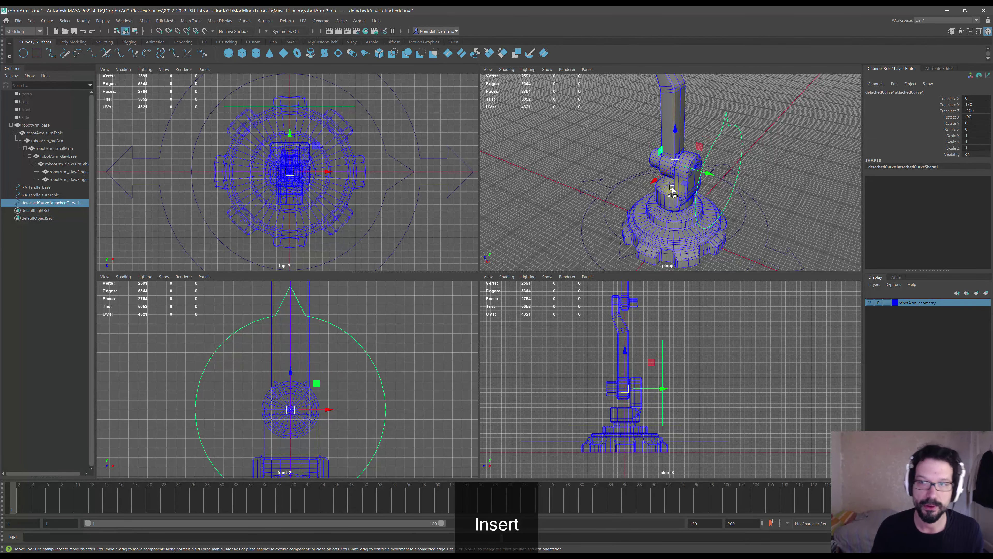
# - Freeze the big arm handle curve's transformations, rename it RAHandle_bigArm, and clear the selection
pyautogui.keyDown('alt'); pyautogui.moveTo(350, 359); pyautogui.dragTo(312, 364, button='middle'); pyautogui.keyUp('alt')
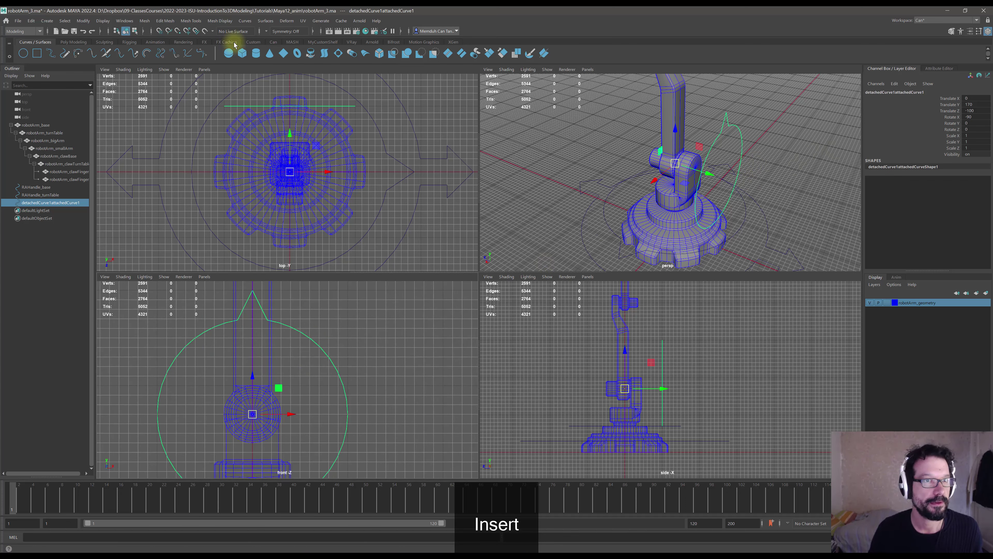
pyautogui.click(325, 42)
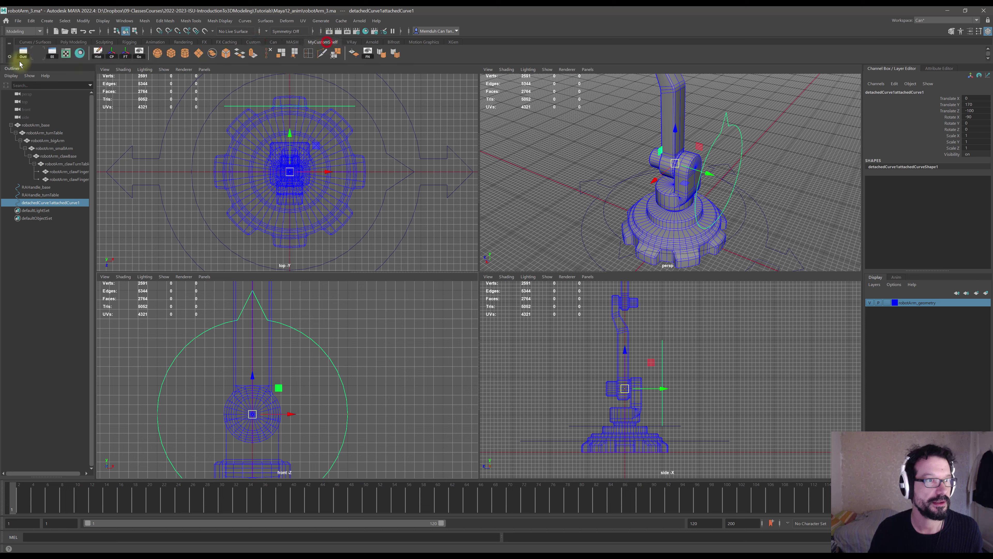
pyautogui.click(125, 53)
pyautogui.click(880, 91)
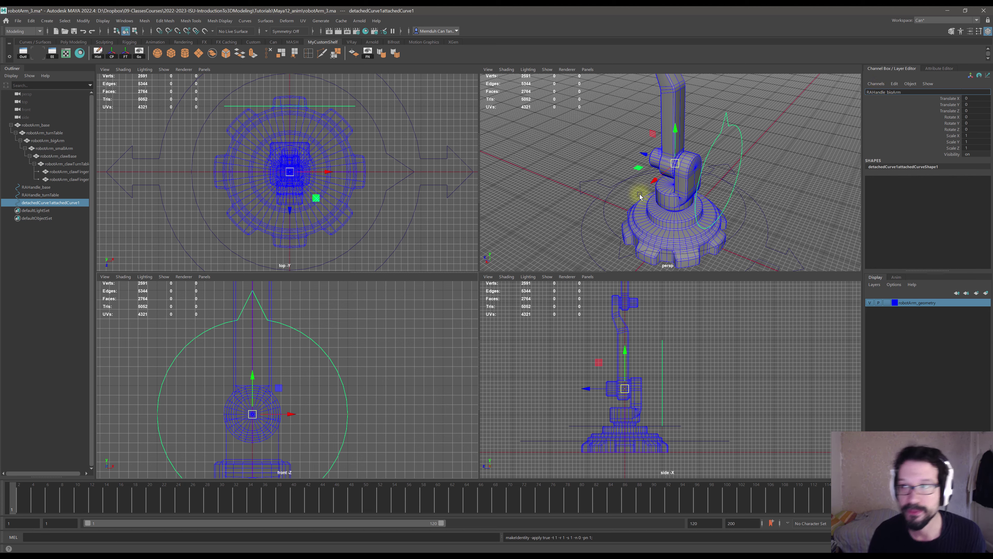
pyautogui.click(35, 253)
pyautogui.scroll(-5, 723, 204)
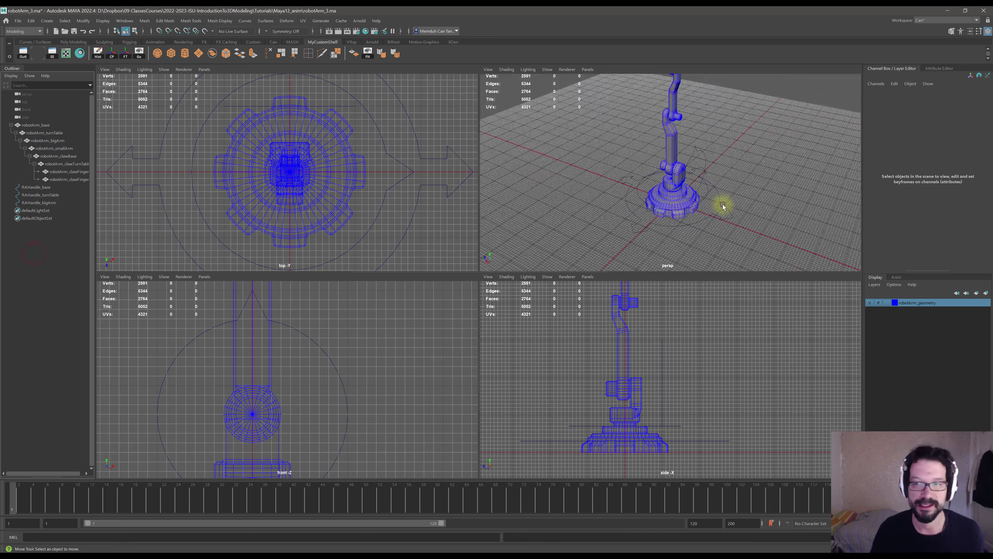
# - Create a NURBS circle and raise it with grid snapping to Translate Y 400 at the small arm's lower joint
pyautogui.scroll(-3, 723, 205)
pyautogui.keyDown('alt'); pyautogui.moveTo(691, 211); pyautogui.dragTo(685, 208); pyautogui.keyUp('alt')
pyautogui.scroll(3, 685, 209)
pyautogui.scroll(-5, 337, 308)
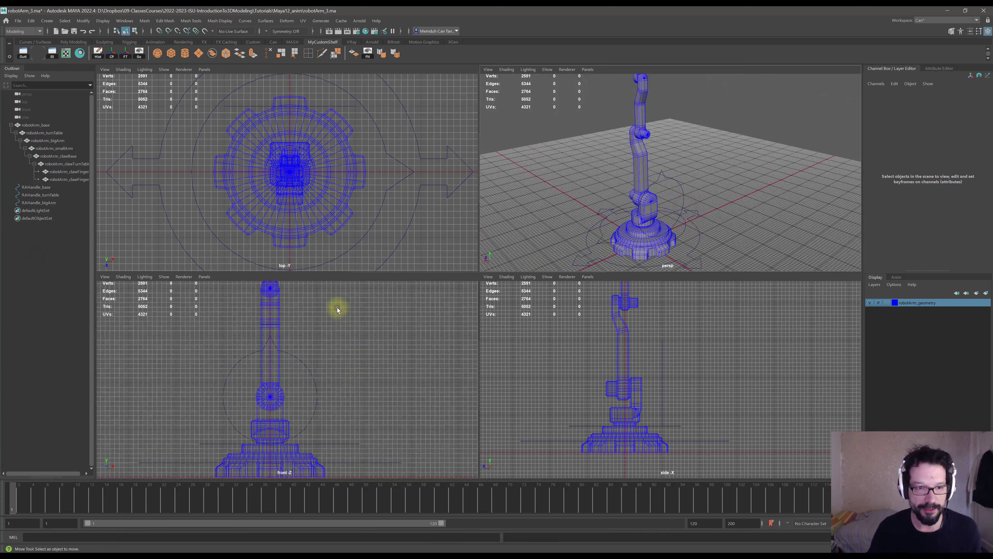
pyautogui.scroll(5, 337, 309)
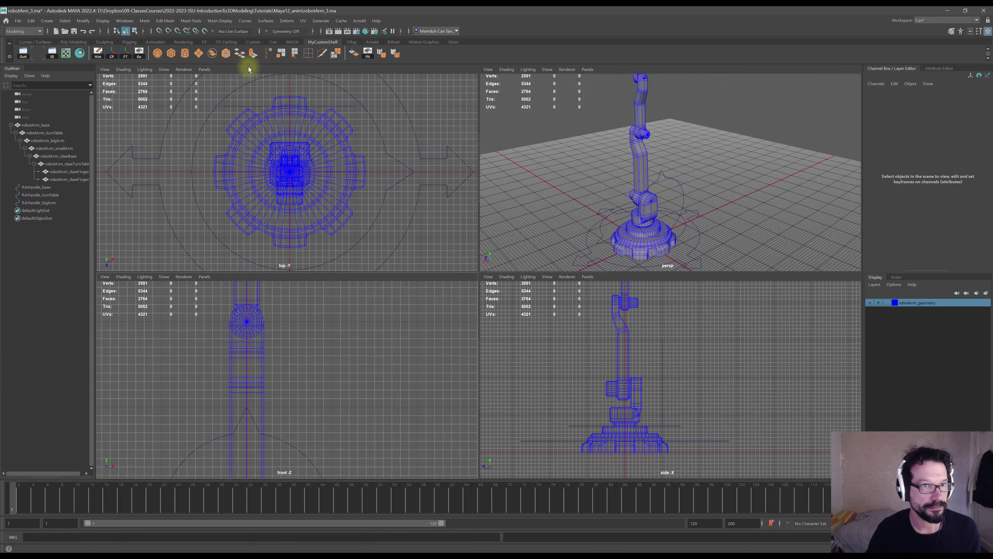
pyautogui.click(35, 42)
pyautogui.click(23, 53)
pyautogui.scroll(-3, 302, 356)
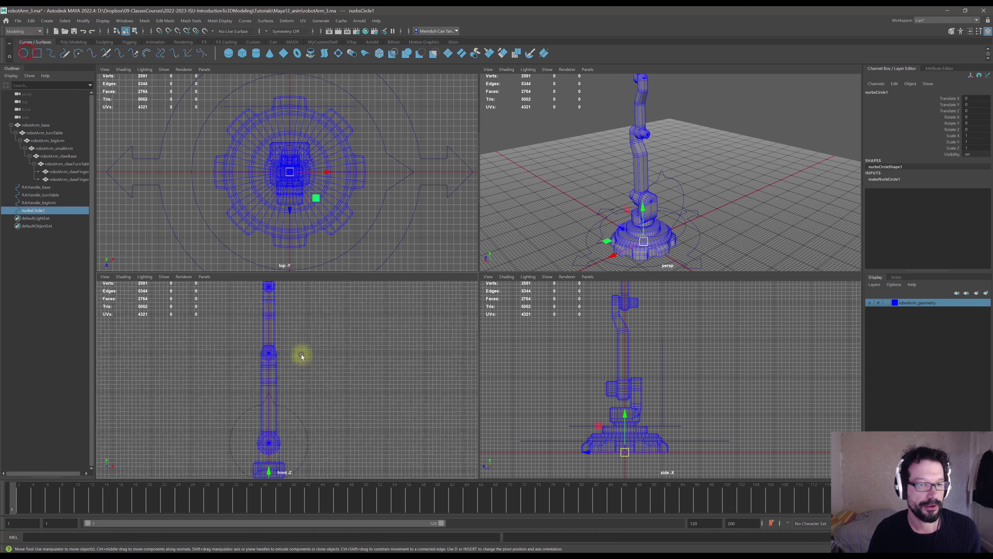
pyautogui.scroll(-5, 296, 400)
pyautogui.press('x')
pyautogui.moveTo(276, 416); pyautogui.dragTo(290, 369)
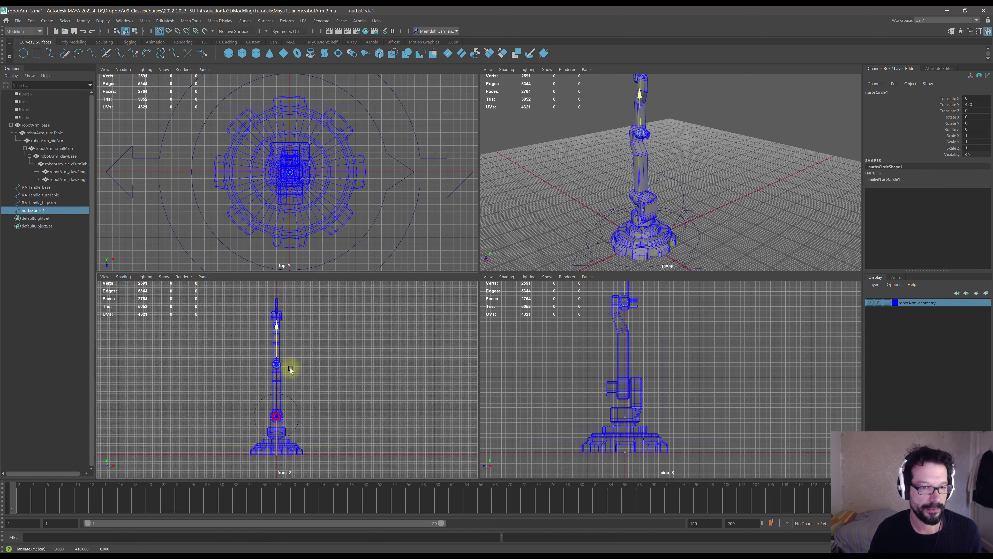
# - Set the new circle's radius to 75
pyautogui.click(885, 179)
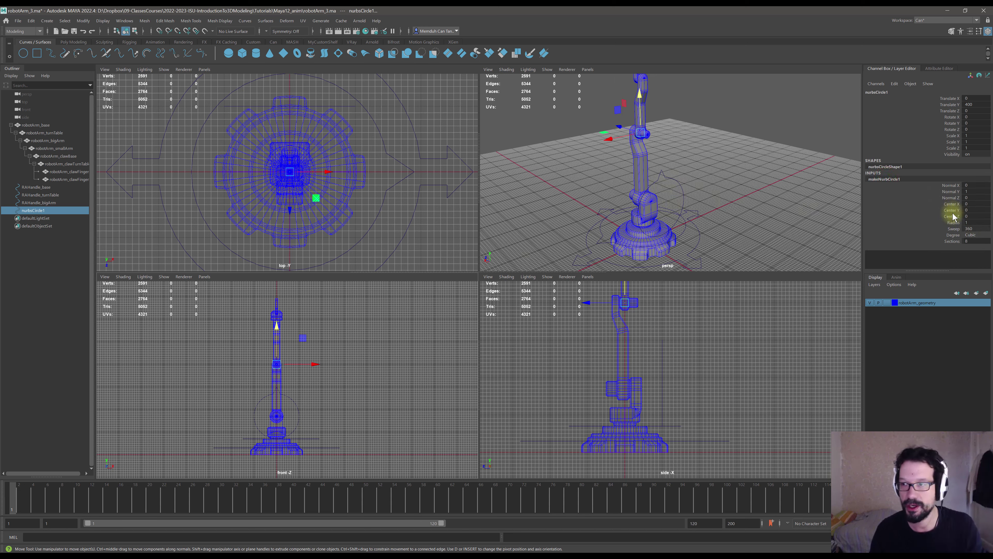
pyautogui.click(975, 224)
pyautogui.write('75')
pyautogui.press('Return')
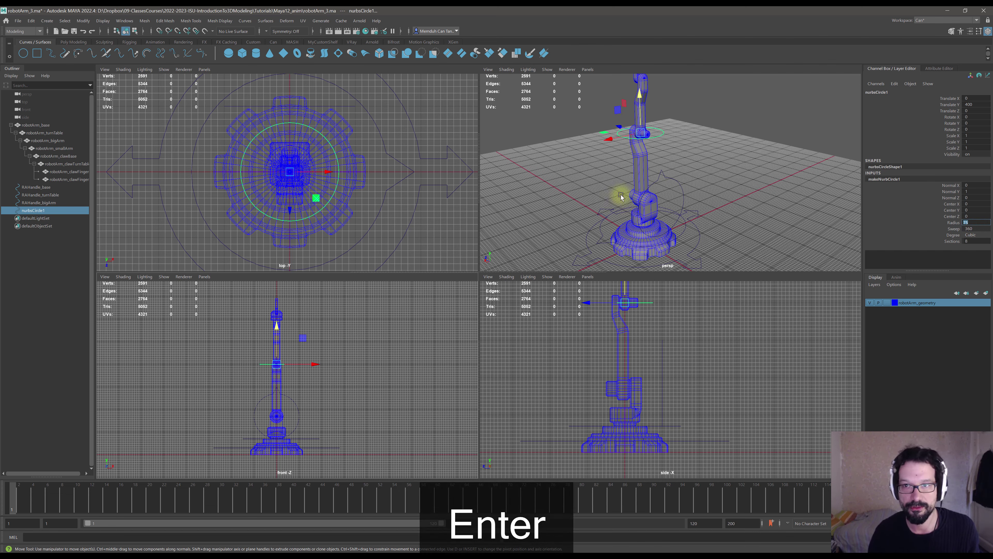
pyautogui.scroll(5, 621, 197)
pyautogui.keyDown('alt'); pyautogui.moveTo(667, 202); pyautogui.dragTo(707, 208, button='middle'); pyautogui.keyUp('alt')
pyautogui.keyDown('alt'); pyautogui.moveTo(689, 202); pyautogui.dragTo(700, 212); pyautogui.keyUp('alt')
pyautogui.scroll(3, 307, 375)
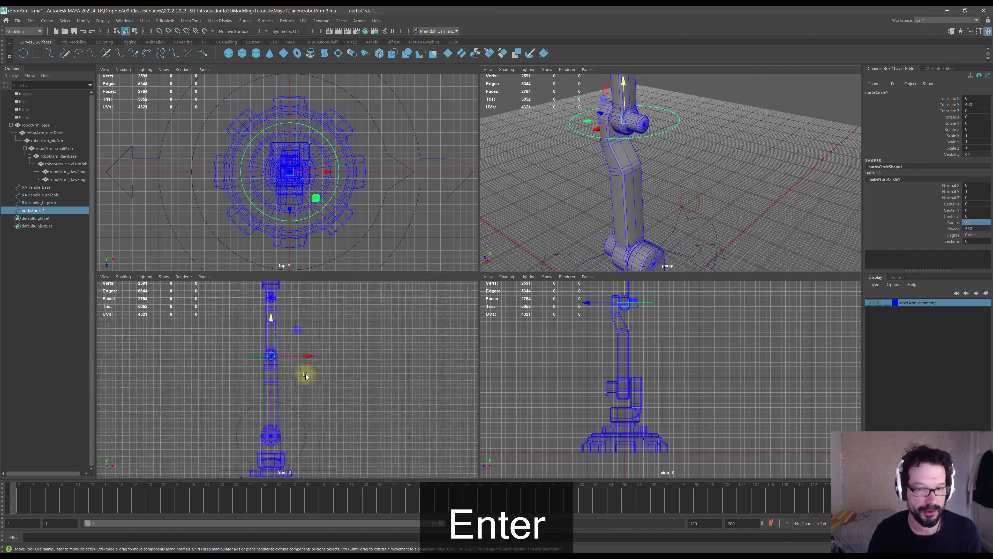
# - Stand the new circle upright by setting its Rotate X to -90
pyautogui.keyDown('alt'); pyautogui.moveTo(647, 347); pyautogui.dragTo(650, 401, button='middle'); pyautogui.keyUp('alt')
pyautogui.press('e')
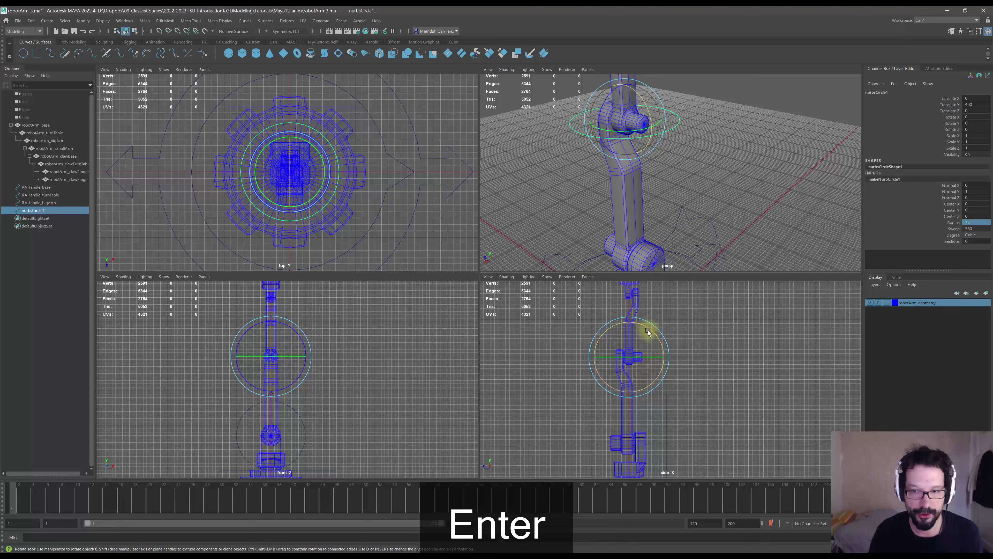
pyautogui.moveTo(649, 331); pyautogui.dragTo(657, 360)
pyautogui.click(977, 117)
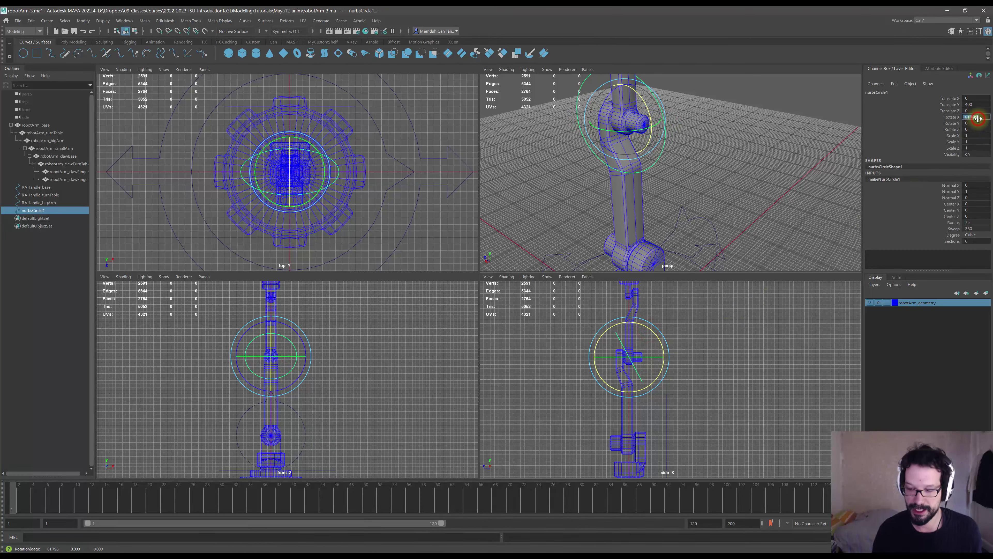
pyautogui.write('-90')
pyautogui.press('Return')
# - Move the upright circle with grid snapping to Translate Z -100, clear of the small arm
pyautogui.press('w')
pyautogui.keyDown('alt'); pyautogui.moveTo(710, 340); pyautogui.dragTo(669, 347, button='middle'); pyautogui.keyUp('alt')
pyautogui.press('x')
pyautogui.moveTo(644, 347); pyautogui.dragTo(645, 347)
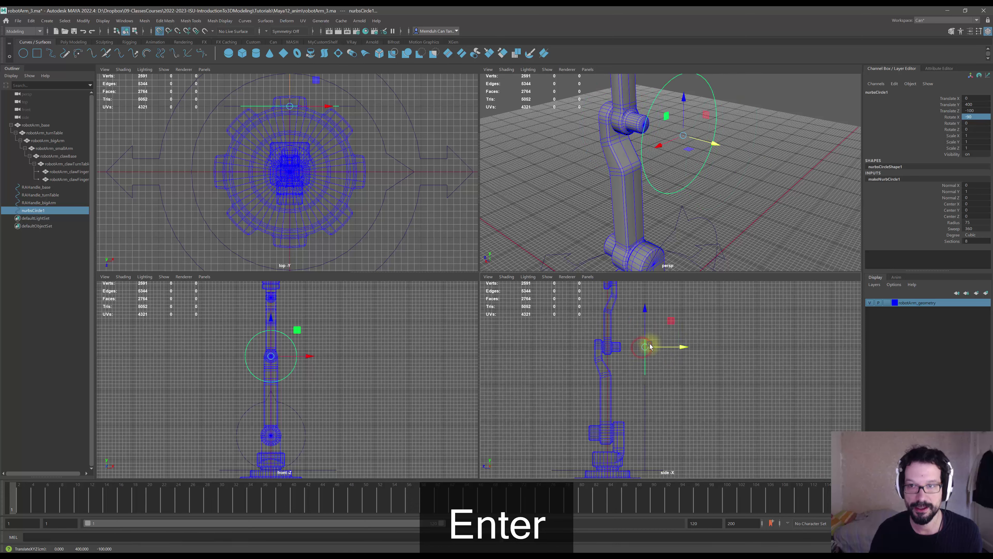
pyautogui.scroll(-2, 707, 178)
pyautogui.keyDown('alt'); pyautogui.moveTo(707, 178); pyautogui.dragTo(709, 224); pyautogui.keyUp('alt')
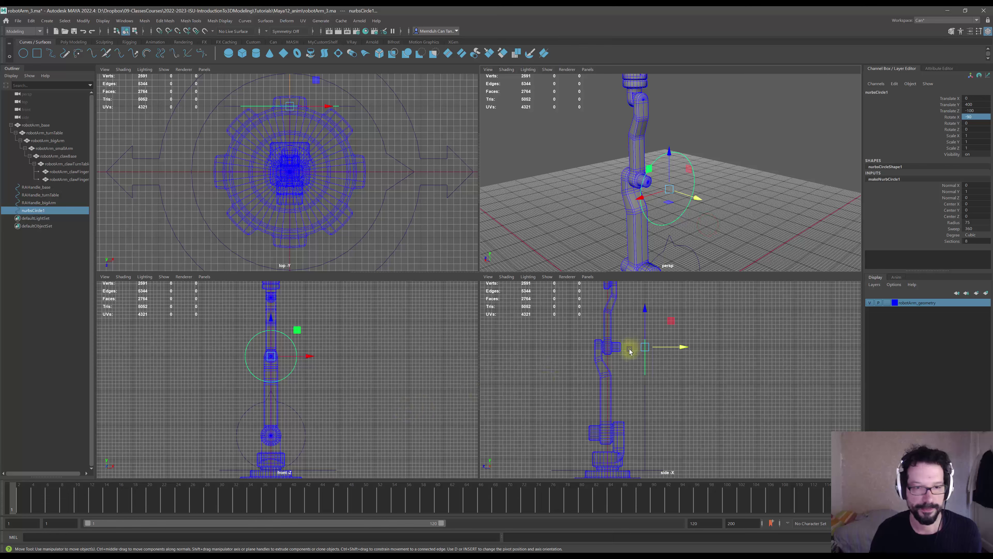
# - Draw a three-point EP curve as an arrow tip across the circle's upper edge, snapping its points to the grid
pyautogui.keyDown('alt'); pyautogui.moveTo(629, 349); pyautogui.dragTo(627, 371, button='middle'); pyautogui.keyUp('alt')
pyautogui.scroll(4, 306, 347)
pyautogui.keyDown('alt'); pyautogui.moveTo(265, 288); pyautogui.dragTo(305, 379, button='middle'); pyautogui.keyUp('alt')
pyautogui.scroll(4, 306, 382)
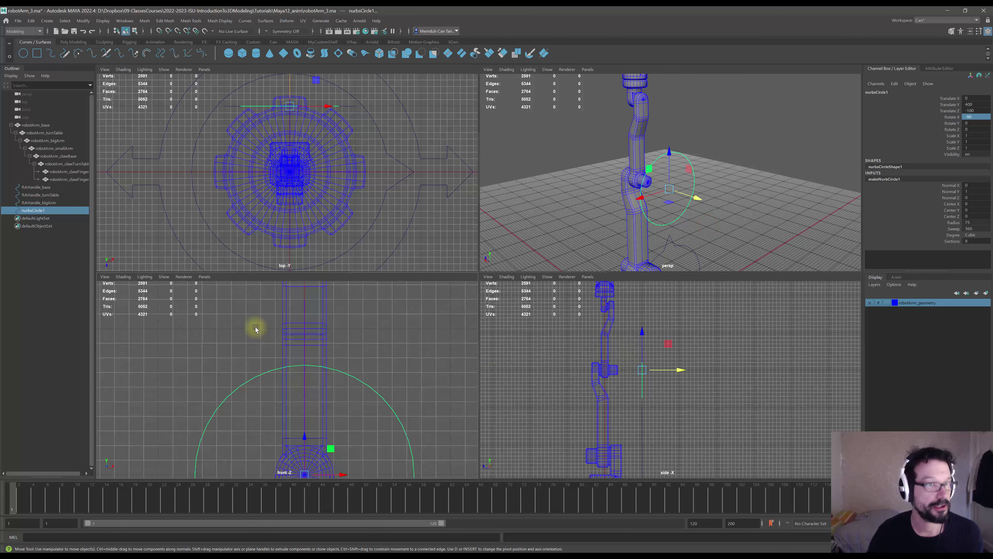
pyautogui.click(51, 53)
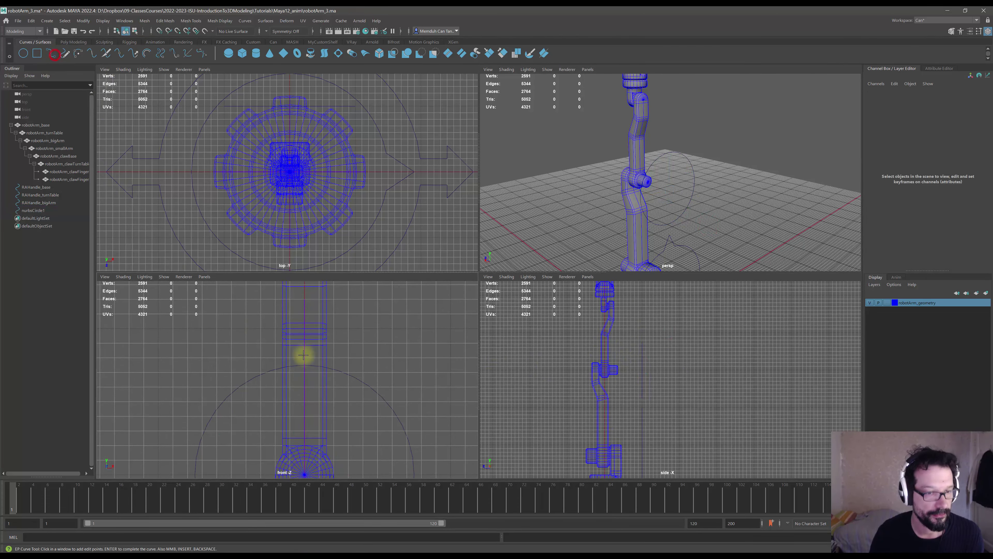
pyautogui.click(275, 374)
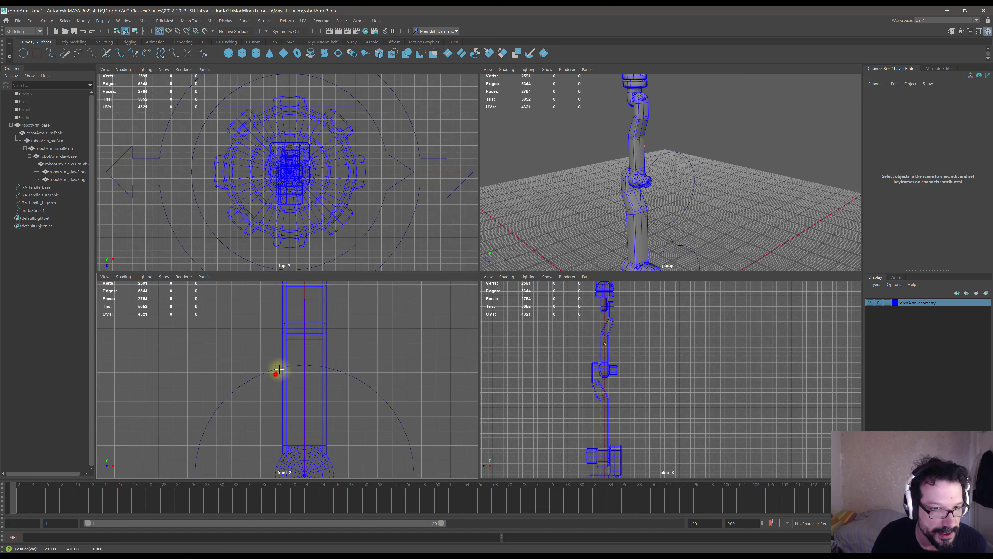
pyautogui.click(305, 313)
pyautogui.click(334, 372)
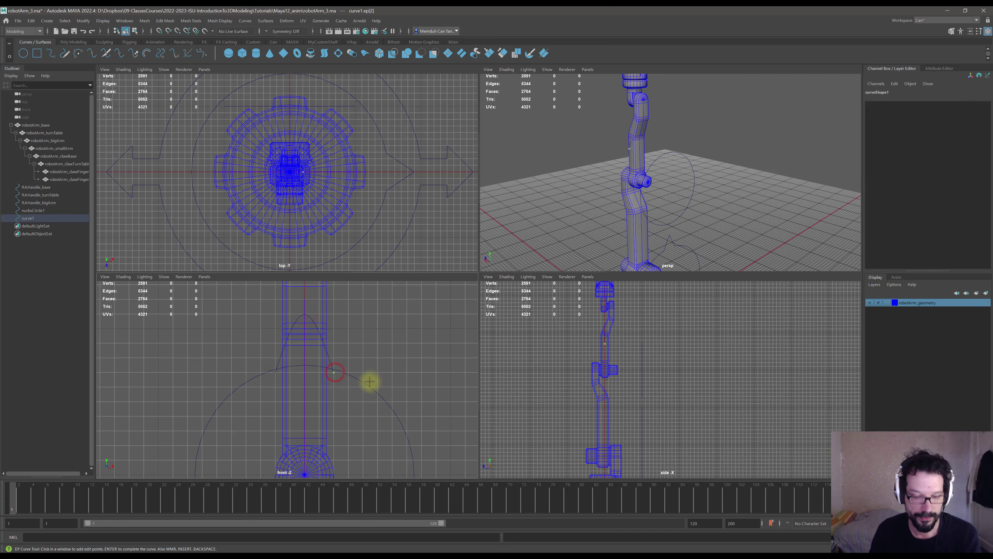
pyautogui.press('Return')
# - Harden all control vertices of the arrow curve to give it straight sides and a sharp tip
pyautogui.rightClick(333, 361)
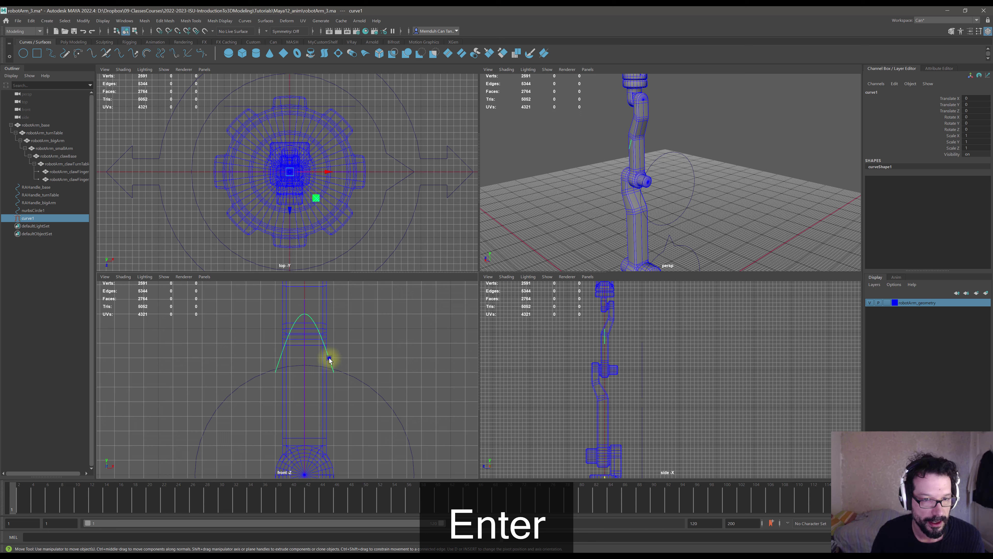
pyautogui.moveTo(329, 360); pyautogui.dragTo(276, 355, button='right')
pyautogui.moveTo(234, 304); pyautogui.dragTo(348, 373)
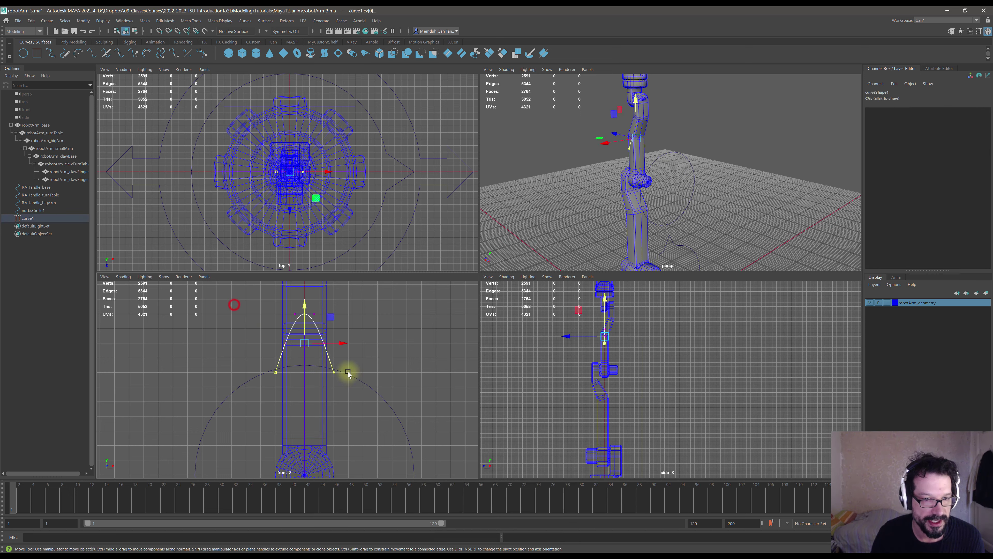
pyautogui.keyDown('shift'); pyautogui.moveTo(332, 358); pyautogui.dragTo(361, 346, button='right'); pyautogui.keyUp('shift')
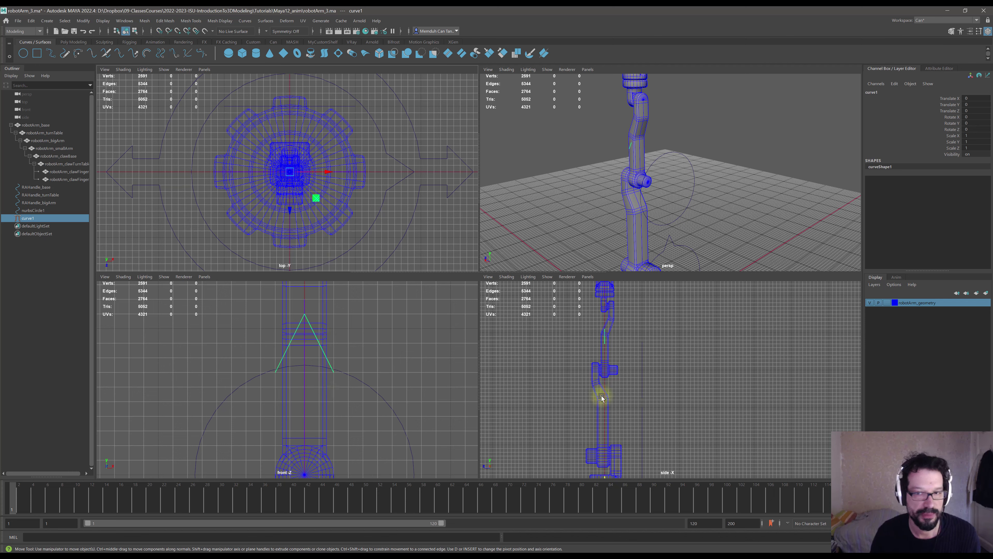
# - Move the arrow curve with grid snapping to Translate Z -100, into the circle's plane
pyautogui.keyDown('alt'); pyautogui.moveTo(640, 353); pyautogui.dragTo(646, 289, button='middle'); pyautogui.keyUp('alt')
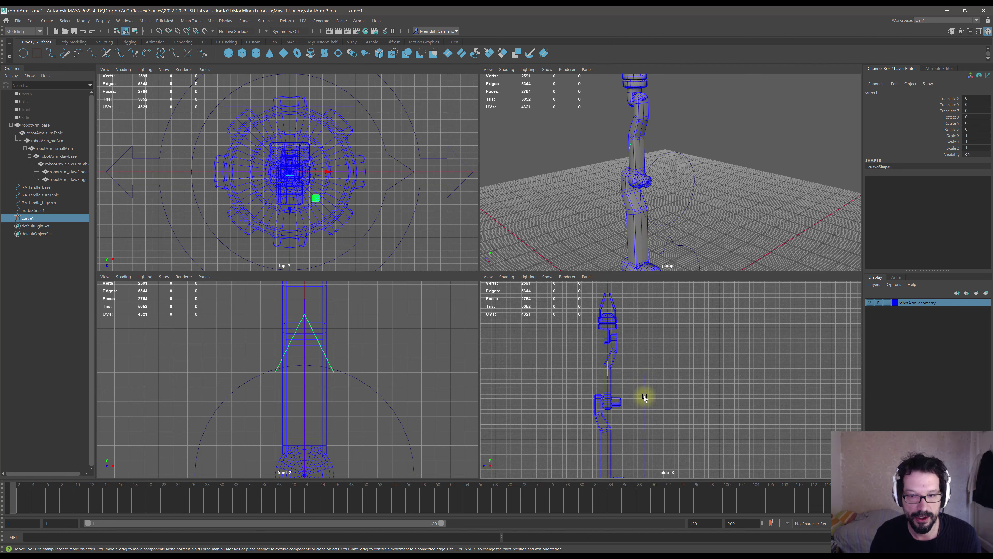
pyautogui.scroll(-1, 646, 384)
pyautogui.keyDown('alt'); pyautogui.moveTo(637, 373); pyautogui.dragTo(636, 402, button='middle'); pyautogui.keyUp('alt')
pyautogui.press('x')
pyautogui.moveTo(574, 450); pyautogui.dragTo(574, 450)
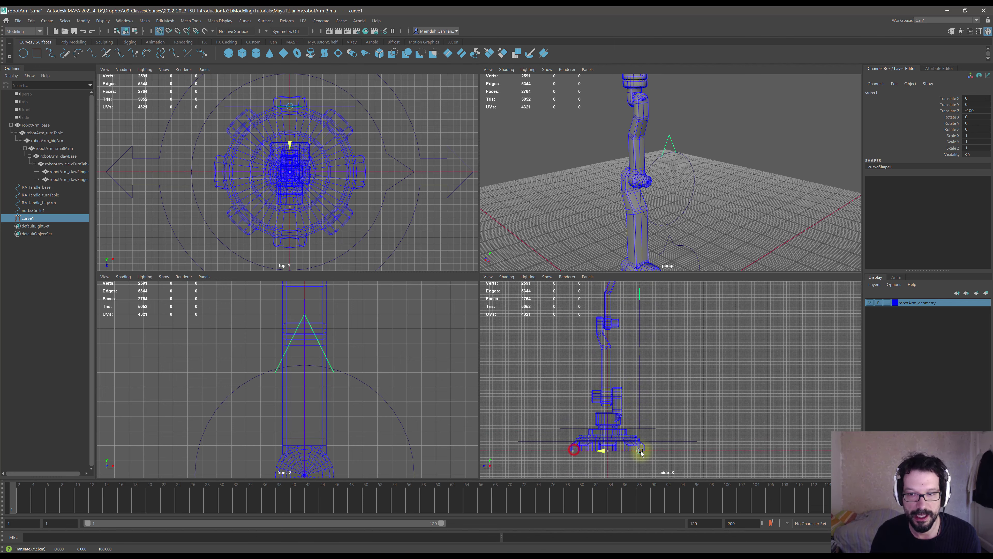
# - Cut the circle and arrow curves where they intersect, and delete the arc beneath the tip and the arrow's leftover ends
pyautogui.keyDown('shift'); pyautogui.click(685, 156); pyautogui.keyUp('shift')
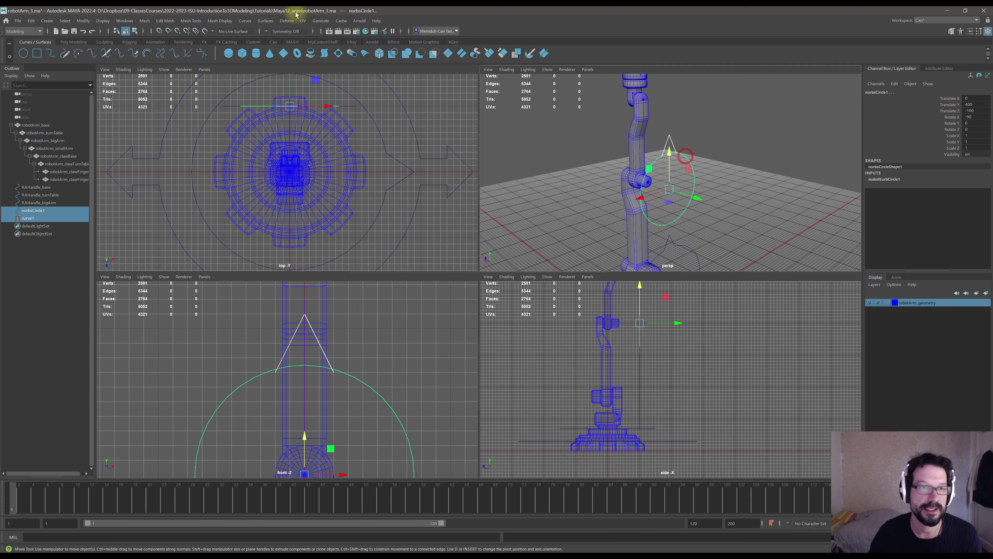
pyautogui.click(245, 21)
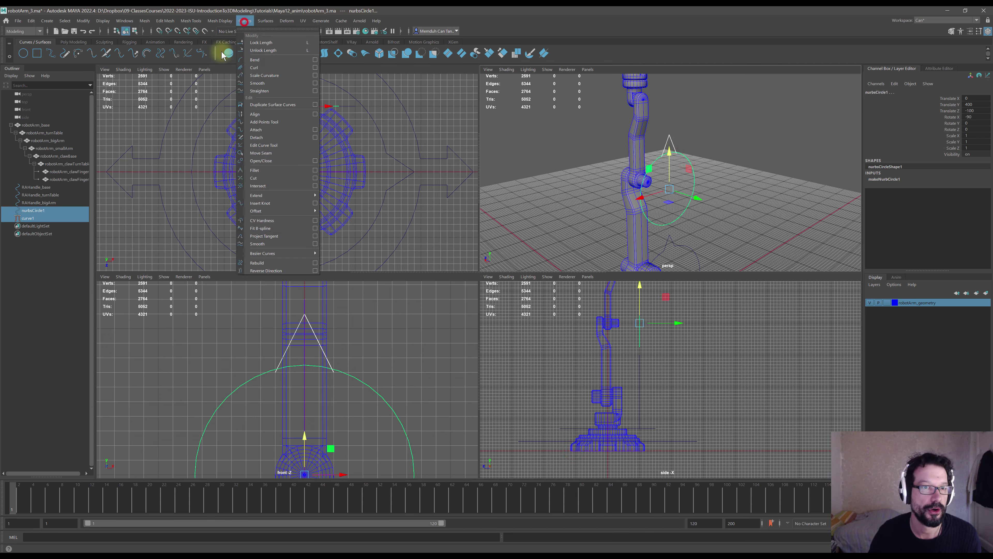
pyautogui.click(261, 179)
pyautogui.keyDown('shift'); pyautogui.click(688, 158); pyautogui.keyUp('shift')
pyautogui.keyDown('shift'); pyautogui.click(669, 136); pyautogui.keyUp('shift')
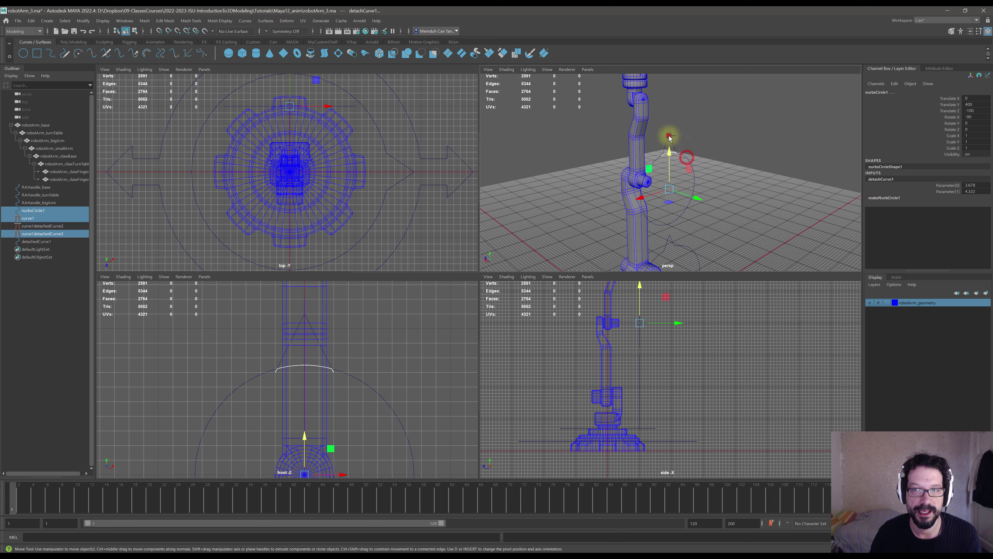
pyautogui.press('Delete')
# - Attach the small arm's arrow tip and open circle into one curve, and delete the two source curves
pyautogui.click(687, 158)
pyautogui.keyDown('shift'); pyautogui.click(669, 136); pyautogui.keyUp('shift')
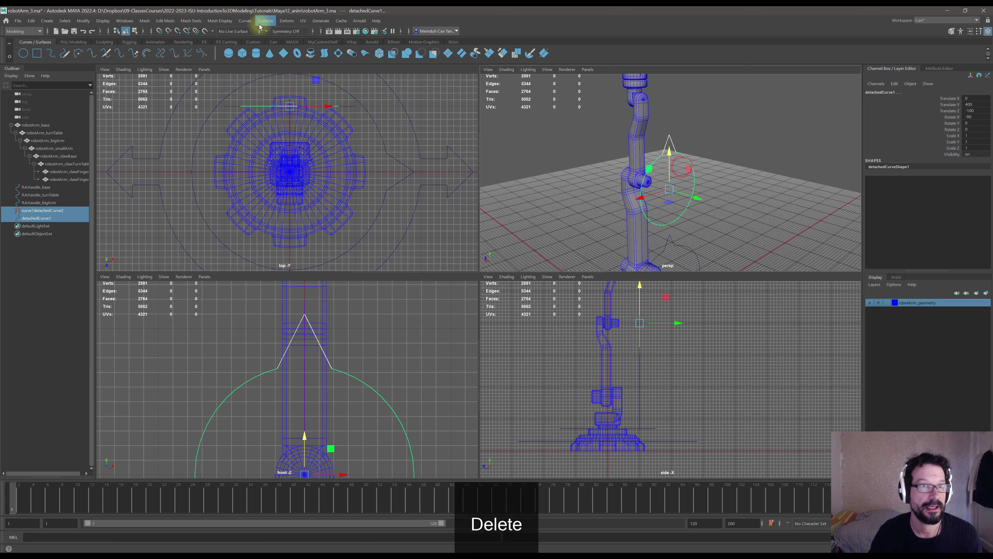
pyautogui.click(245, 21)
pyautogui.click(257, 130)
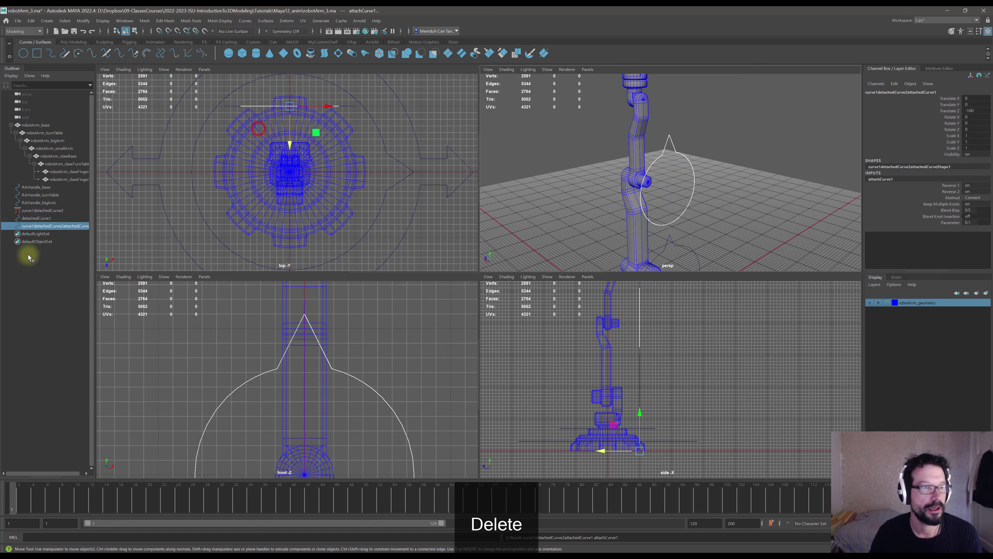
pyautogui.click(42, 218)
pyautogui.keyDown('ctrl'); pyautogui.click(43, 210); pyautogui.keyUp('ctrl')
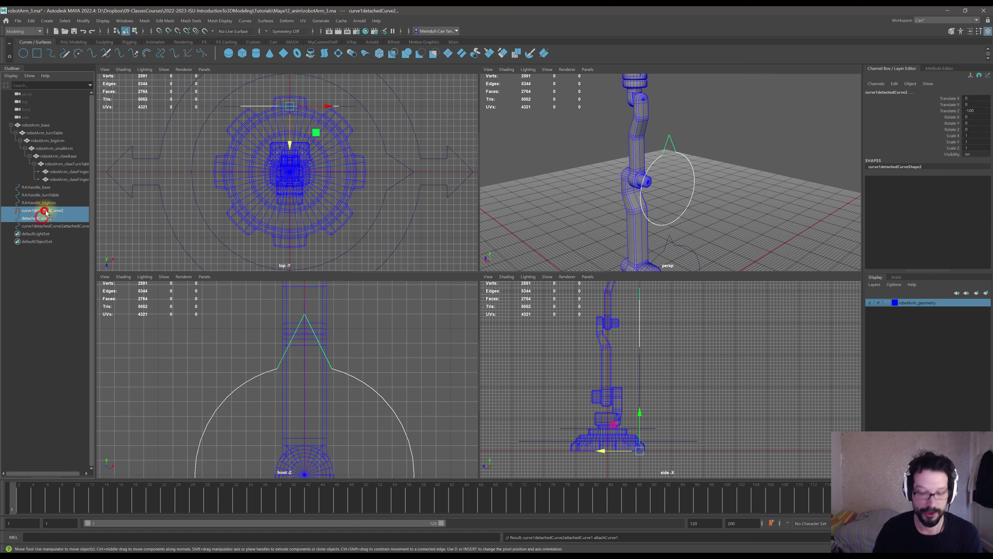
pyautogui.press('Delete')
# - Snap the pivot of the small arm's combined arrowed circle to 0, 400, 0 at the arm joint
pyautogui.click(675, 154)
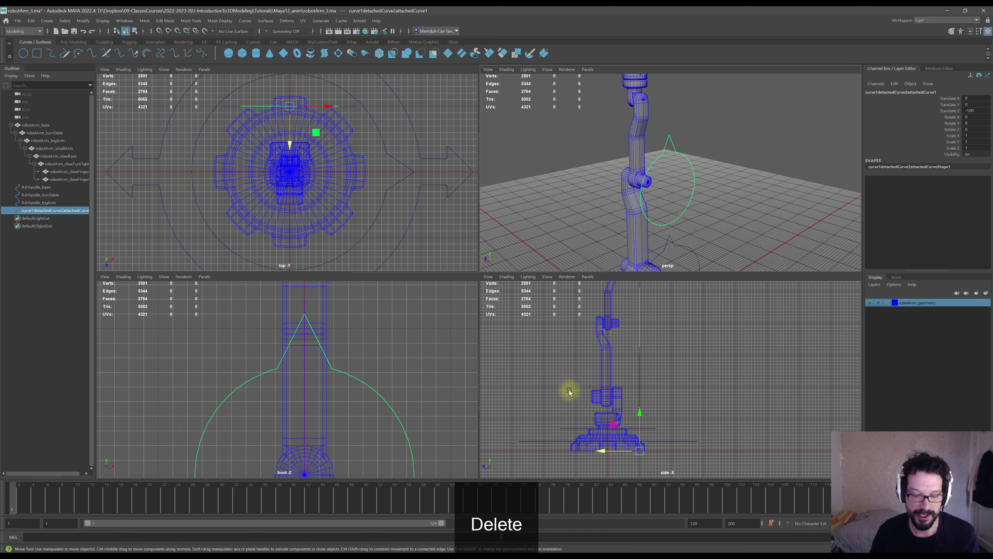
pyautogui.scroll(-2, 627, 399)
pyautogui.press('Insert')
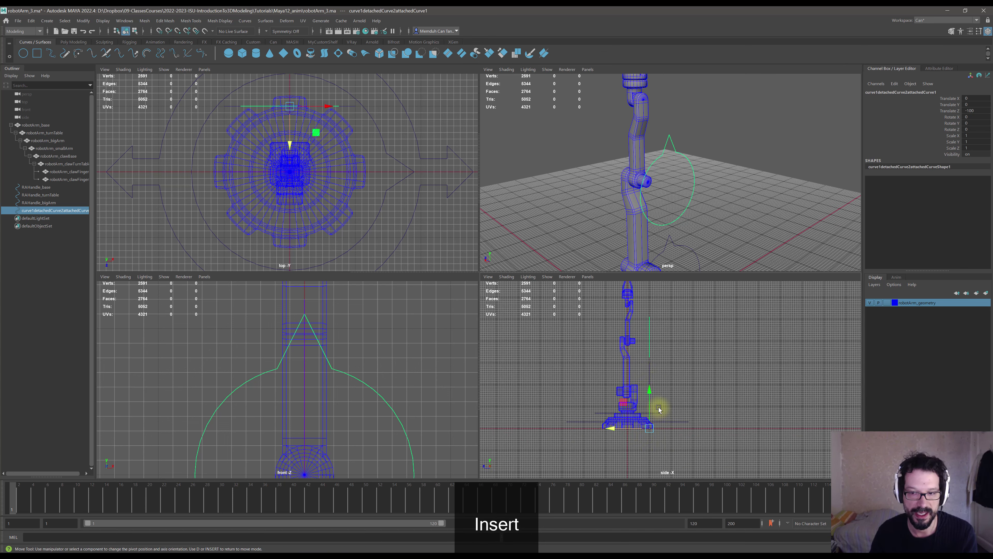
pyautogui.moveTo(651, 392); pyautogui.dragTo(650, 341)
pyautogui.scroll(4, 634, 348)
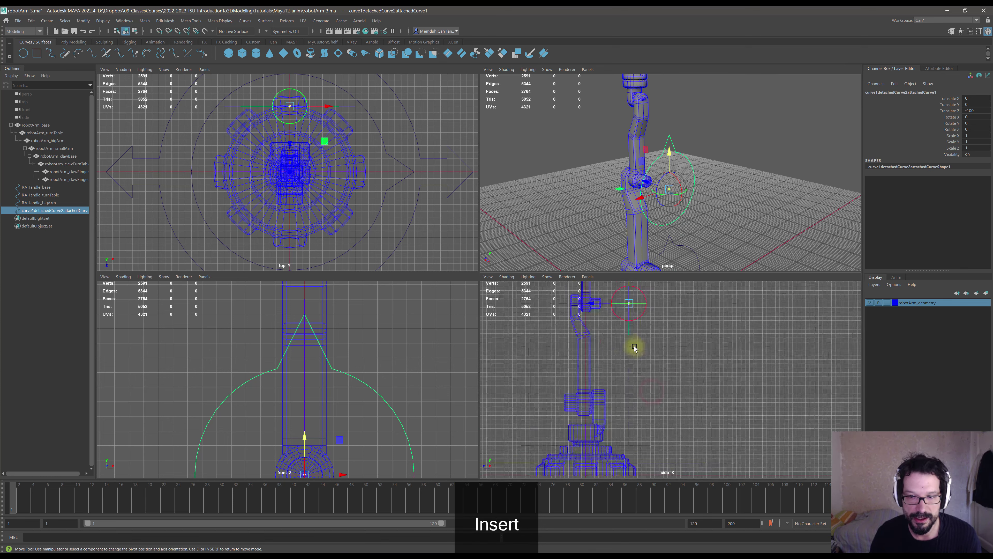
pyautogui.keyDown('alt'); pyautogui.moveTo(634, 347); pyautogui.dragTo(678, 406, button='middle'); pyautogui.keyUp('alt')
pyautogui.scroll(4, 675, 397)
pyautogui.press('x')
pyautogui.moveTo(635, 350); pyautogui.dragTo(602, 351)
pyautogui.press('Insert')
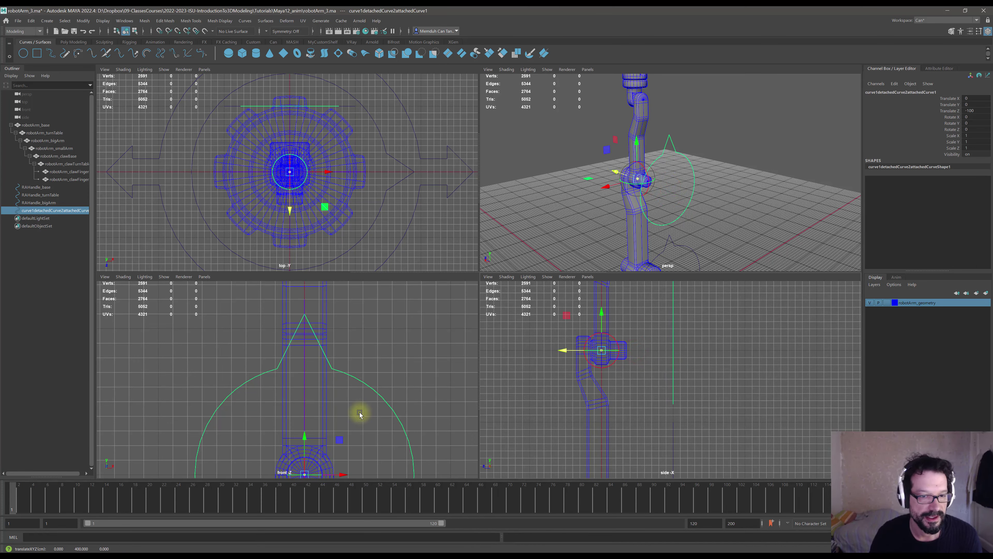
pyautogui.scroll(-5, 339, 397)
pyautogui.keyDown('alt'); pyautogui.moveTo(339, 399); pyautogui.dragTo(362, 372, button='middle'); pyautogui.keyUp('alt')
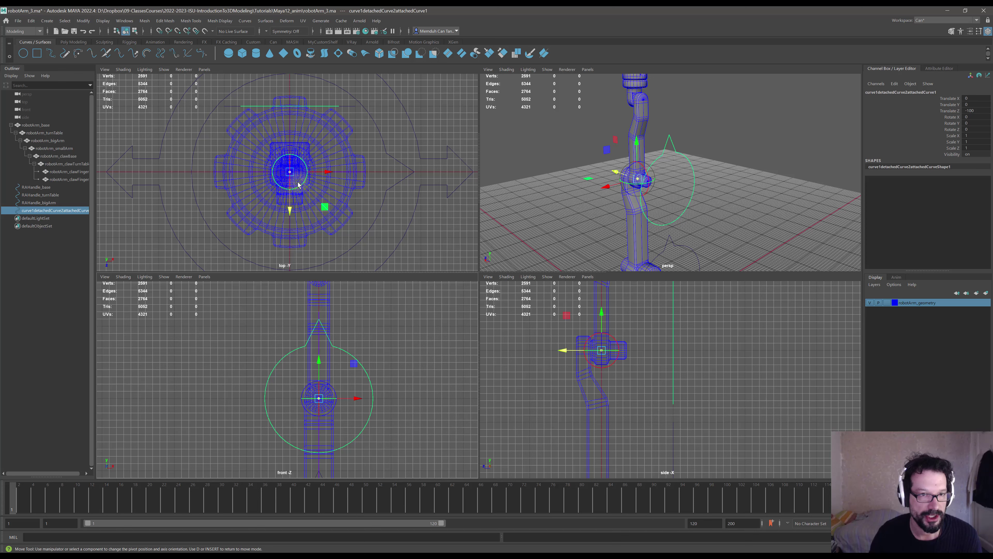
# - Finish editing the pivot of the small arm's arrowed circle and freeze its transformations
pyautogui.scroll(2, 291, 173)
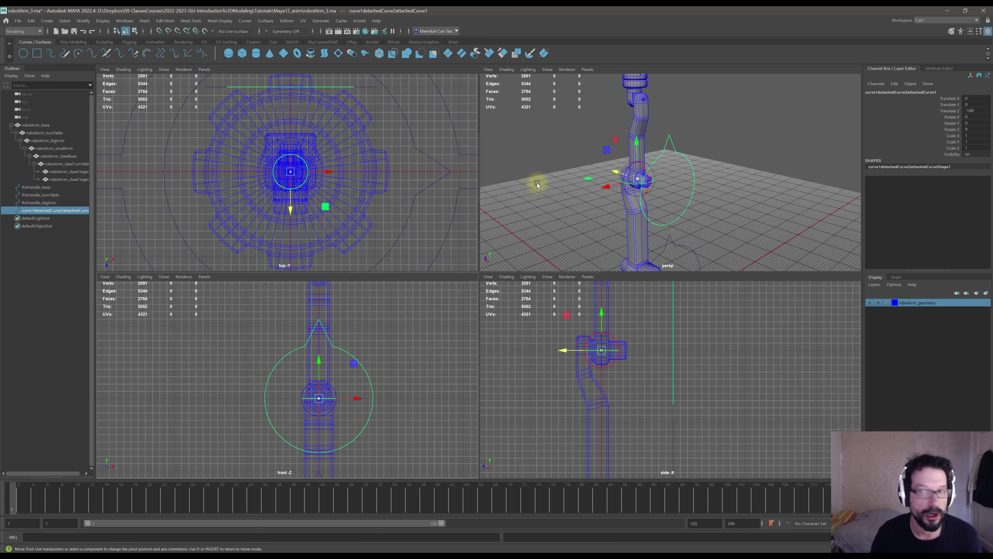
pyautogui.press('Insert')
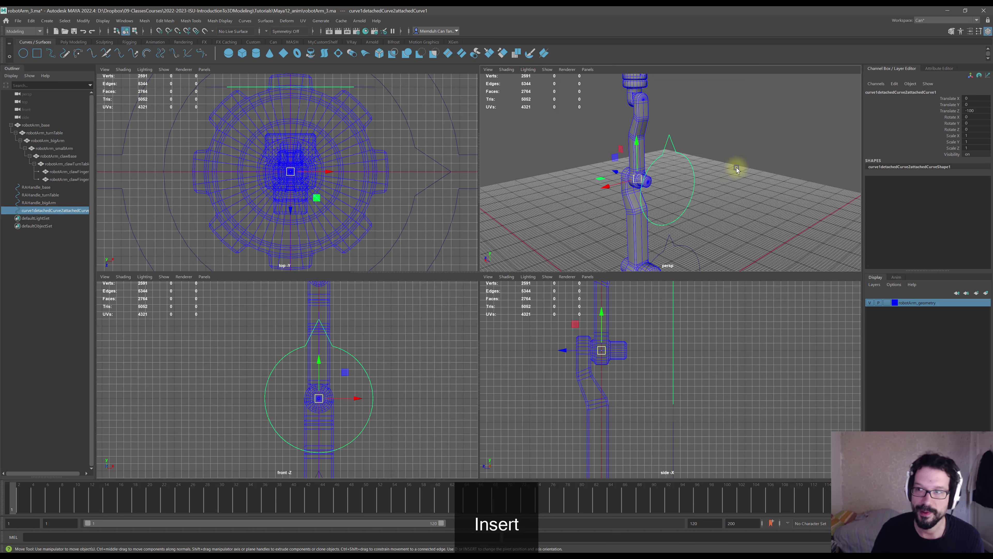
pyautogui.keyDown('alt'); pyautogui.moveTo(737, 169); pyautogui.dragTo(778, 184, button='middle'); pyautogui.keyUp('alt')
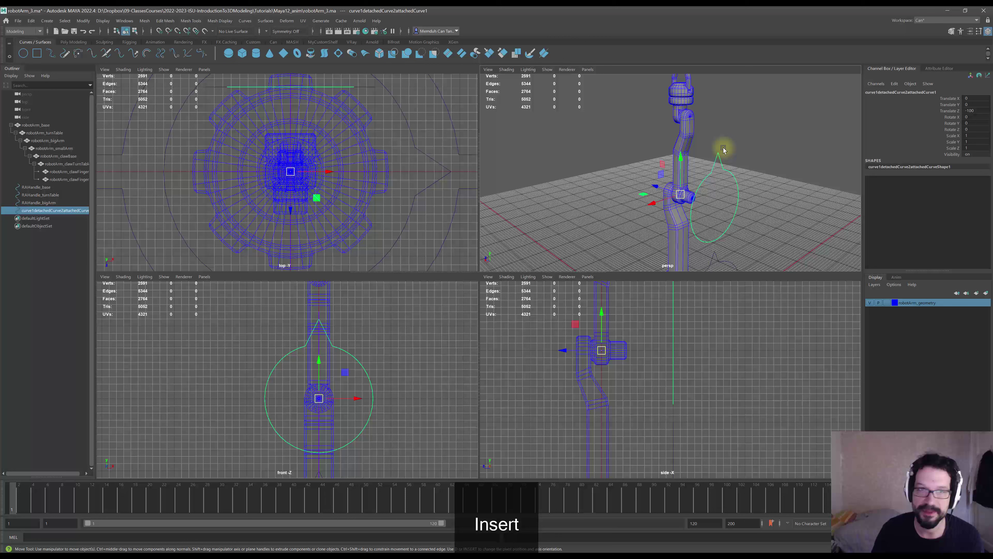
pyautogui.click(317, 43)
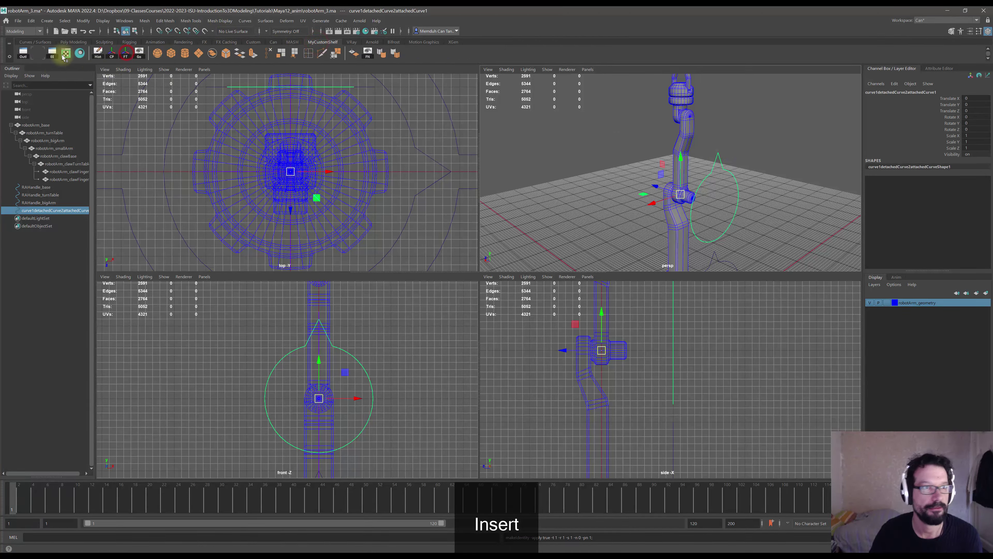
pyautogui.click(36, 42)
# - Rename the small arm's arrowed circle as RAHandle_smallArm
pyautogui.click(928, 92)
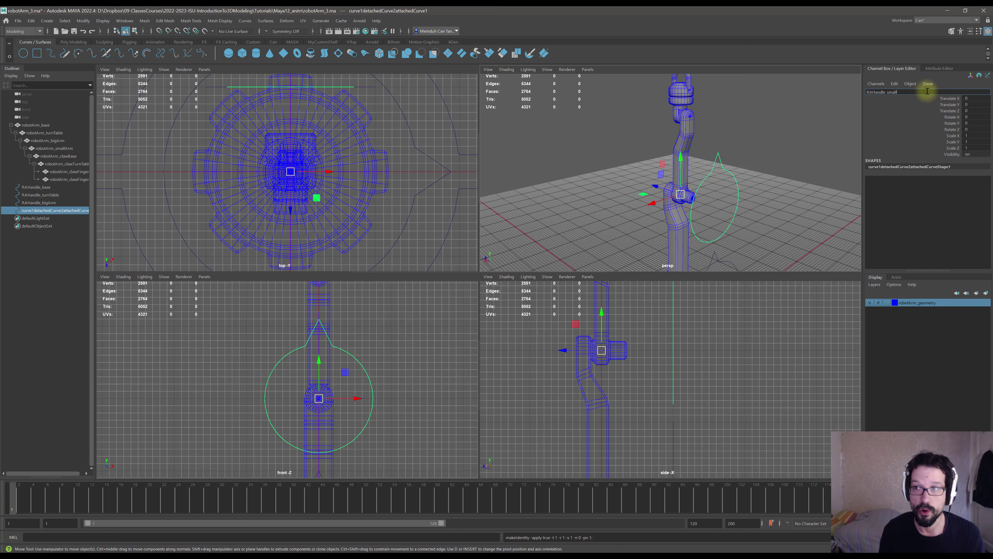
pyautogui.write('RAHandle_smallArm')
pyautogui.press('Return')
pyautogui.click(794, 103)
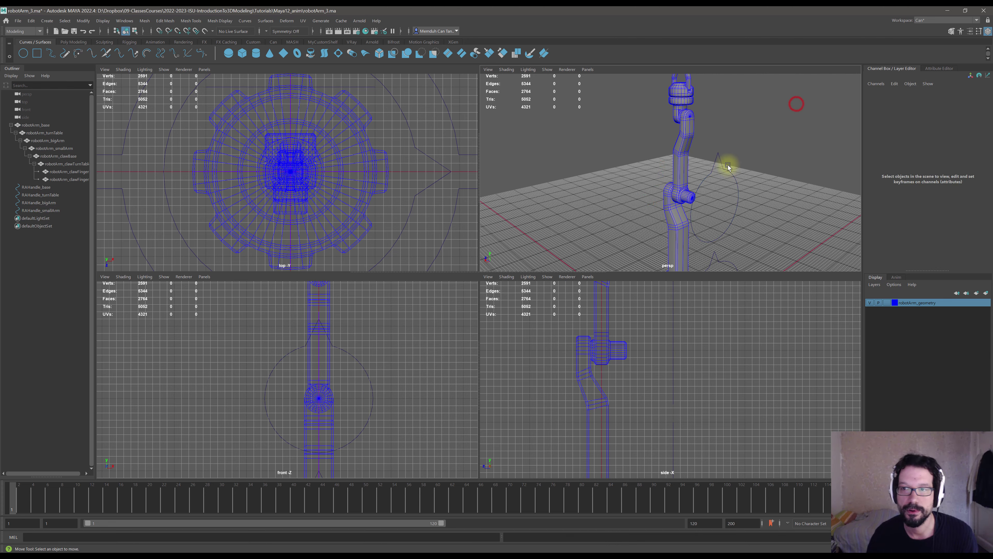
pyautogui.click(726, 168)
pyautogui.scroll(-5, 658, 171)
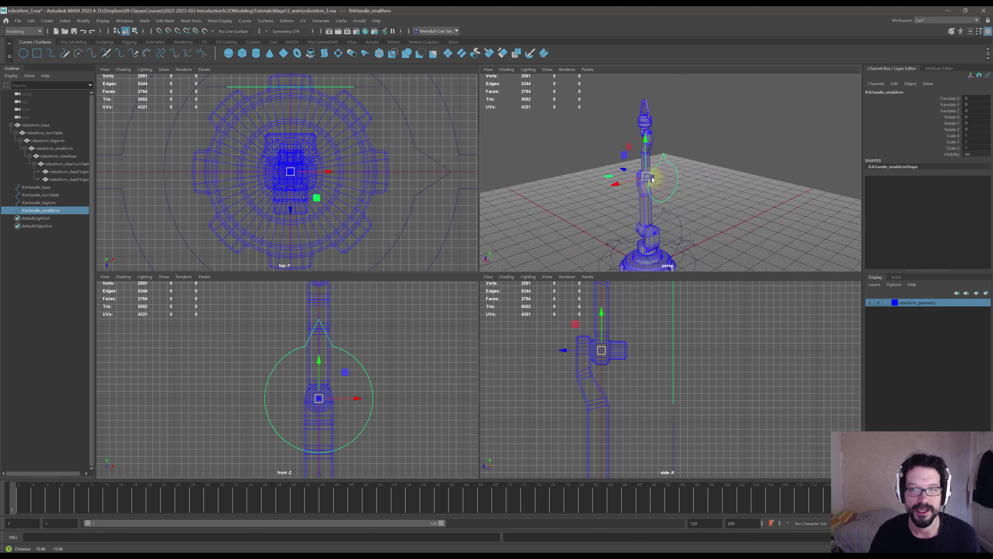
pyautogui.scroll(-3, 345, 373)
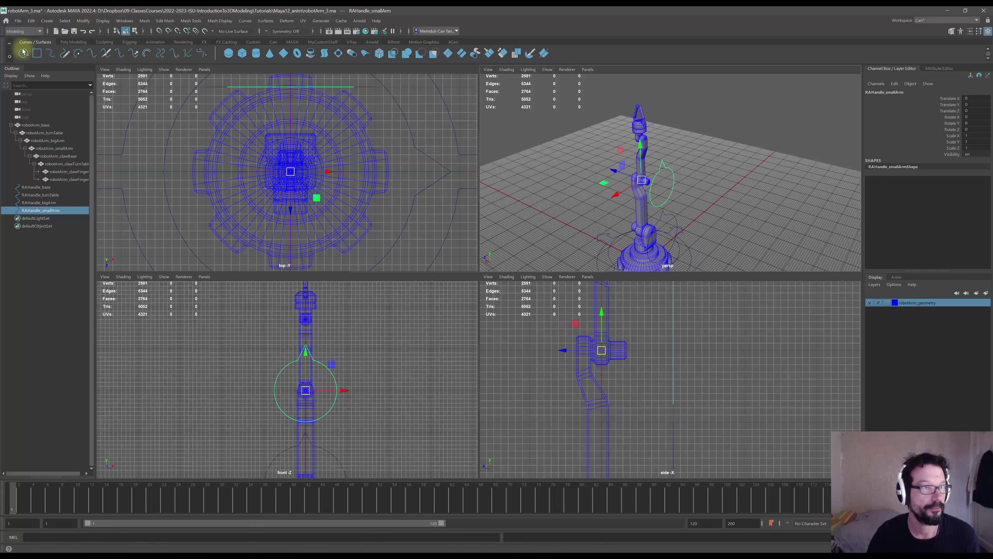
# - Create a NURBS circle at the origin with a radius of 50
pyautogui.click(23, 53)
pyautogui.scroll(-3, 311, 148)
pyautogui.click(902, 179)
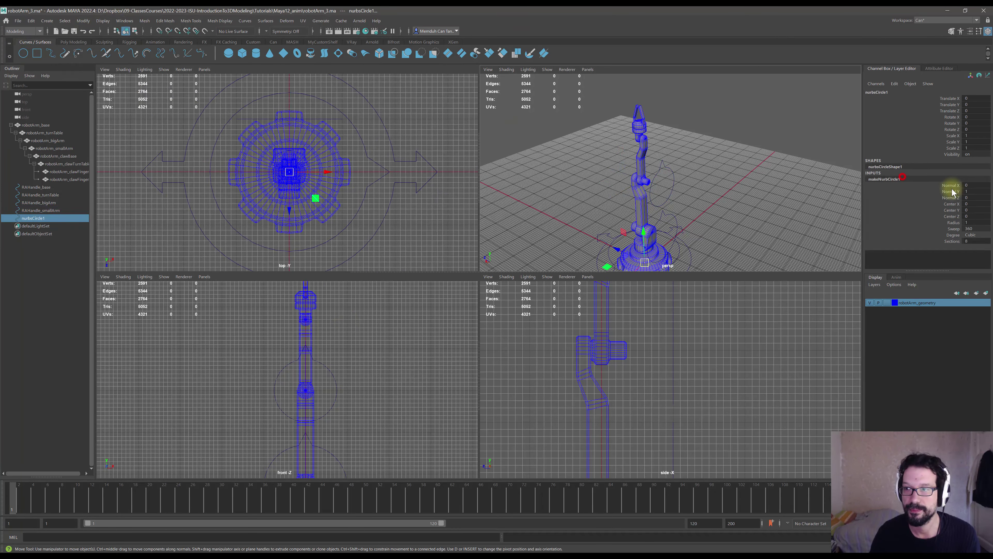
pyautogui.write('4')
pyautogui.press('Return')
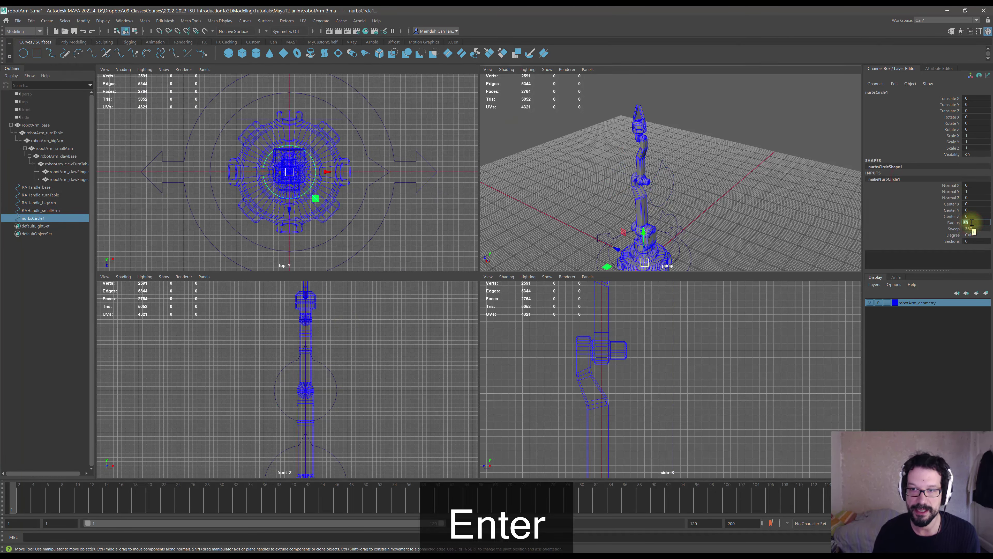
# - Raise the new circle to Translate Y 570 with grid snapping, at the joint below the claw base
pyautogui.scroll(-3, 322, 352)
pyautogui.moveTo(301, 425); pyautogui.dragTo(316, 313)
pyautogui.scroll(3, 288, 321)
pyautogui.scroll(3, 317, 346)
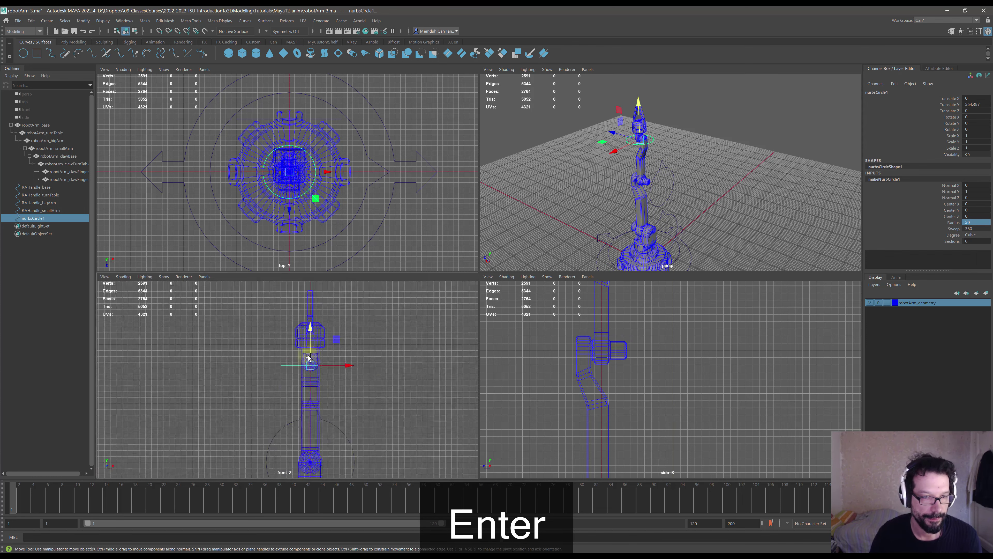
pyautogui.moveTo(336, 326); pyautogui.dragTo(329, 348)
pyautogui.click(293, 353)
pyautogui.click(292, 354)
pyautogui.scroll(-3, 642, 385)
pyautogui.scroll(2, 661, 381)
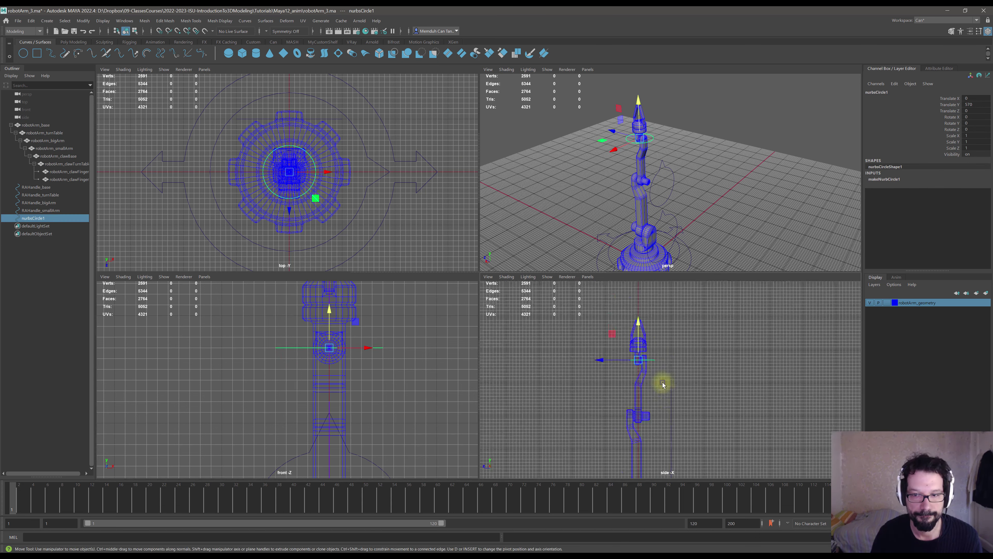
# - Rotate the new circle upright by setting its Rotate X to -90
pyautogui.press('e')
pyautogui.moveTo(637, 324); pyautogui.dragTo(647, 359)
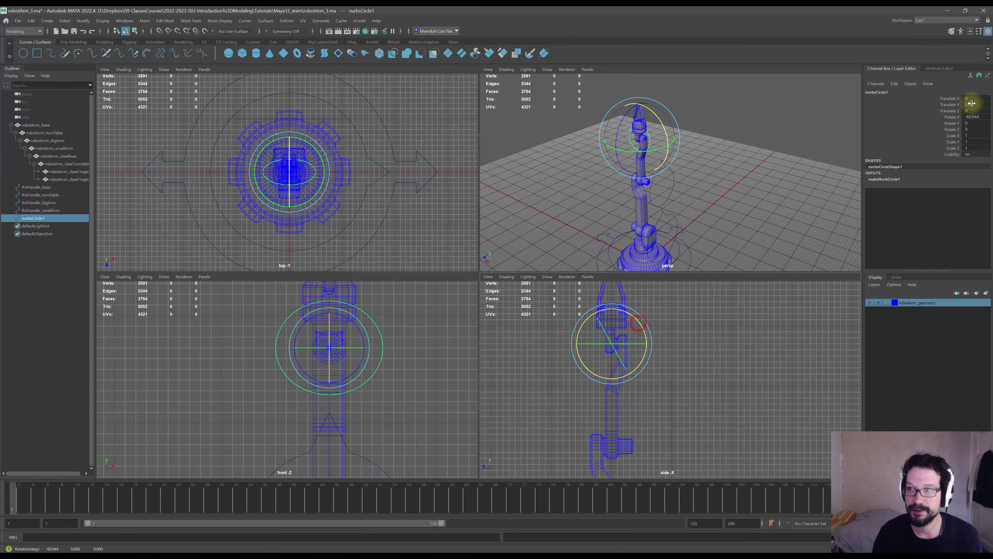
pyautogui.click(983, 118)
pyautogui.write('-90')
pyautogui.press('Return')
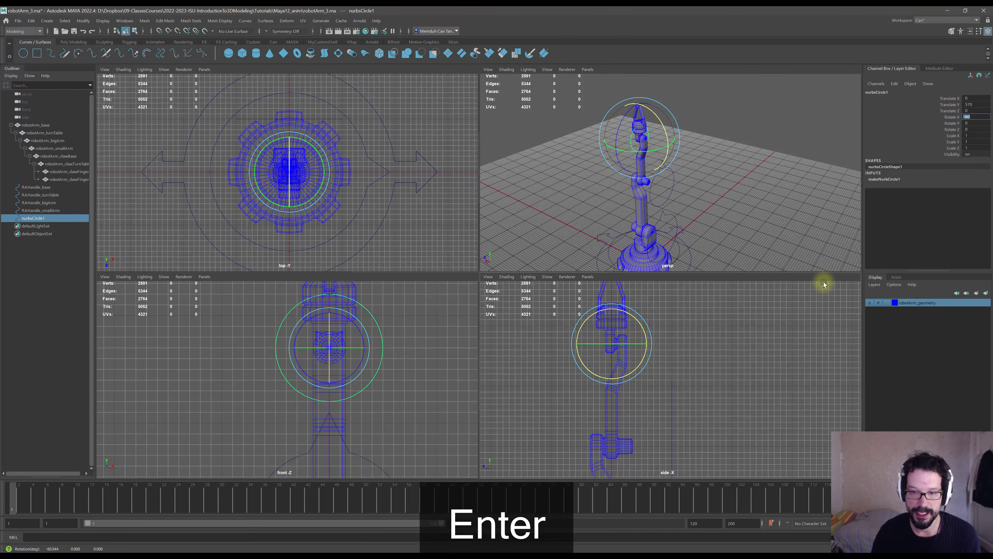
# - Move the upright circle behind the arm to Translate Z -100
pyautogui.press('w')
pyautogui.moveTo(647, 352); pyautogui.dragTo(663, 355)
pyautogui.keyDown('alt'); pyautogui.moveTo(656, 163); pyautogui.dragTo(689, 180, button='middle'); pyautogui.keyUp('alt')
pyautogui.scroll(4, 696, 186)
pyautogui.moveTo(719, 201)
pyautogui.keyDown('alt'); pyautogui.mouseDown()
pyautogui.moveTo(699, 196)
pyautogui.moveTo(716, 198)
pyautogui.mouseUp(); pyautogui.keyUp('alt')
# - Draw a three-point EP curve in the front view, snapped to the grid, peaking above the new circle as an arrow tip
pyautogui.keyDown('alt'); pyautogui.moveTo(385, 339); pyautogui.dragTo(377, 399, button='middle'); pyautogui.keyUp('alt')
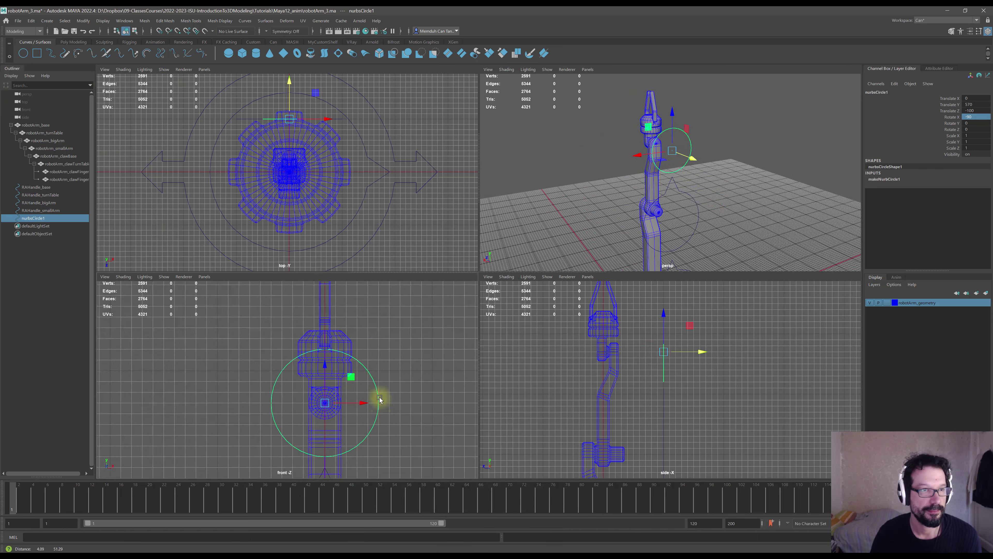
pyautogui.scroll(2, 377, 400)
pyautogui.click(50, 53)
pyautogui.scroll(2, 335, 369)
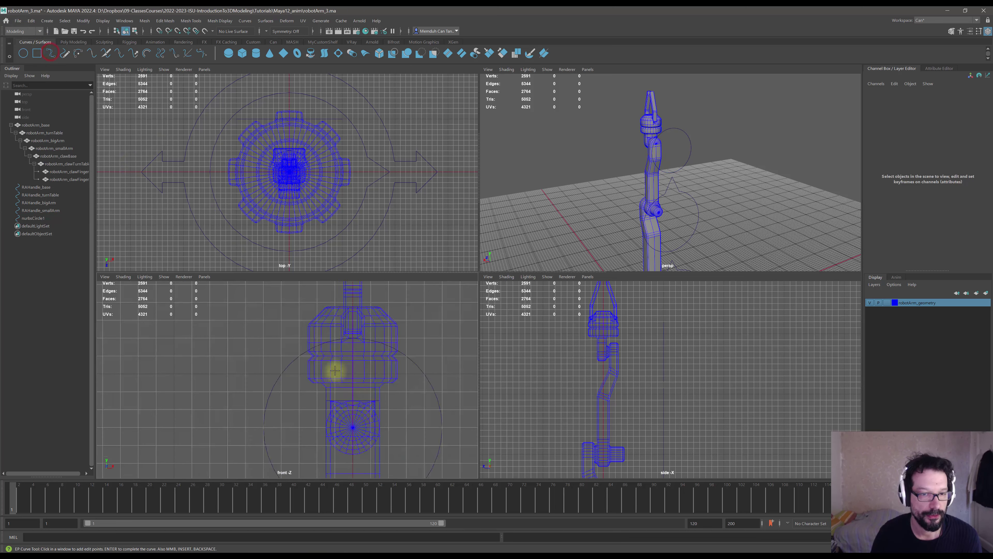
pyautogui.click(319, 356)
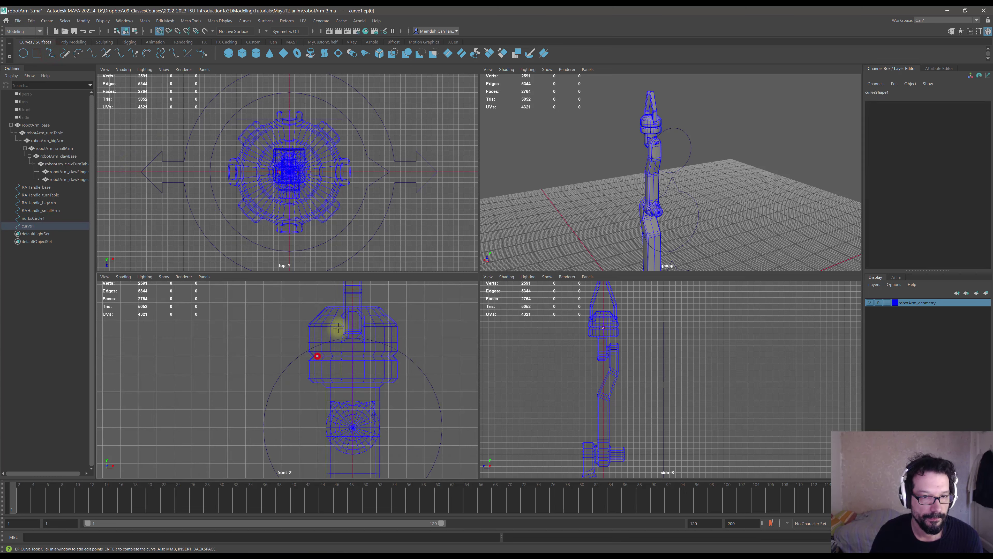
pyautogui.click(353, 302)
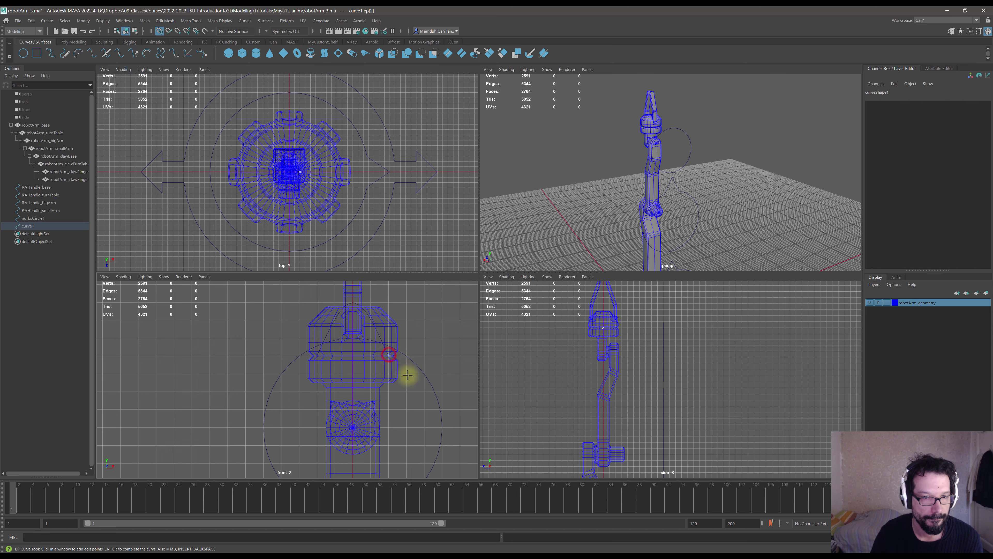
pyautogui.press('Return')
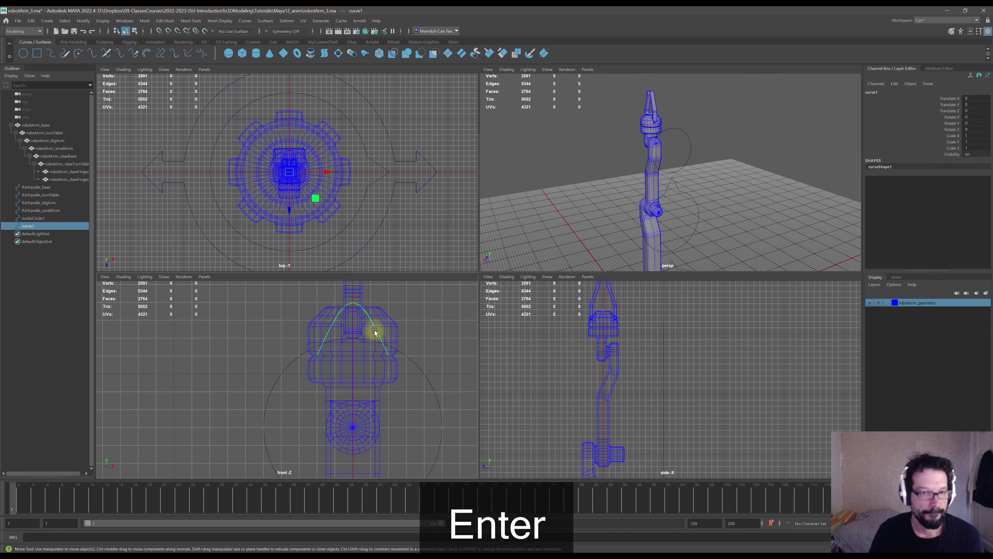
# - Harden all control vertices of the arrow curve to give the tip straight sides
pyautogui.keyDown('shift'); pyautogui.moveTo(381, 334); pyautogui.dragTo(342, 330, button='right'); pyautogui.keyUp('shift')
pyautogui.moveTo(272, 297); pyautogui.dragTo(437, 385)
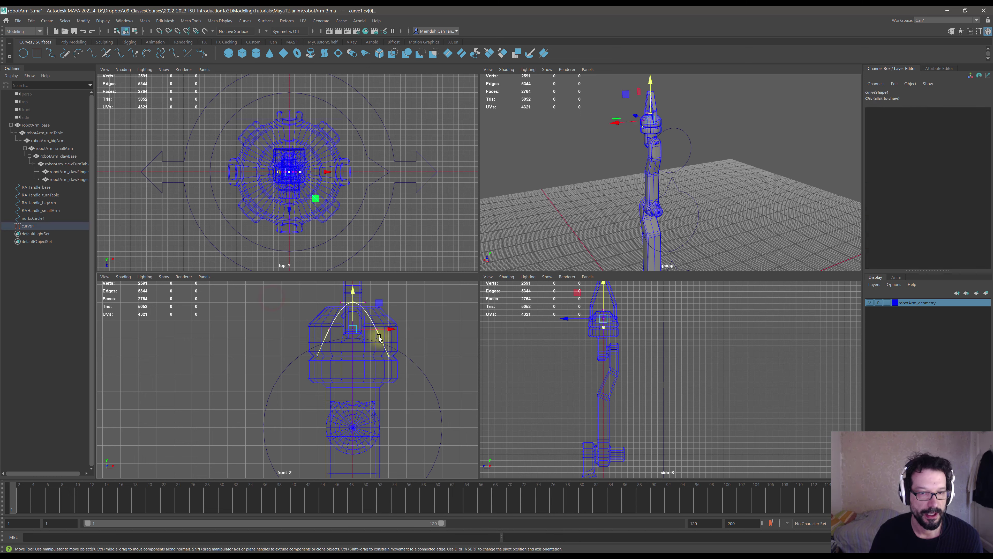
pyautogui.moveTo(378, 336)
pyautogui.keyDown('shift'); pyautogui.mouseDown(button='right')
pyautogui.moveTo(416, 334)
pyautogui.moveTo(372, 325)
pyautogui.mouseUp(button='right'); pyautogui.keyUp('shift')
# - Move the arrow tip curve with grid snapping to Translate Z -100, into the new circle's plane
pyautogui.scroll(-3, 294, 169)
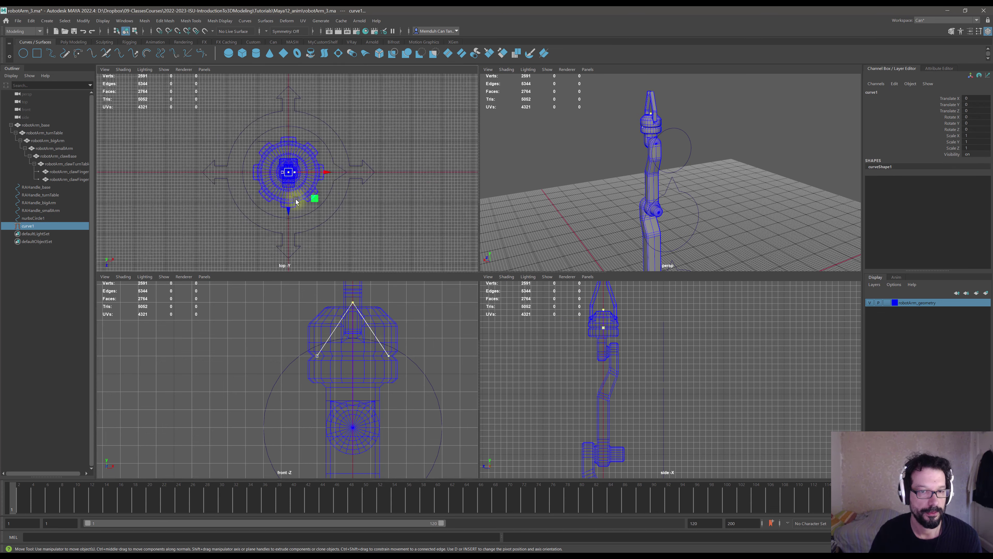
pyautogui.click(379, 337)
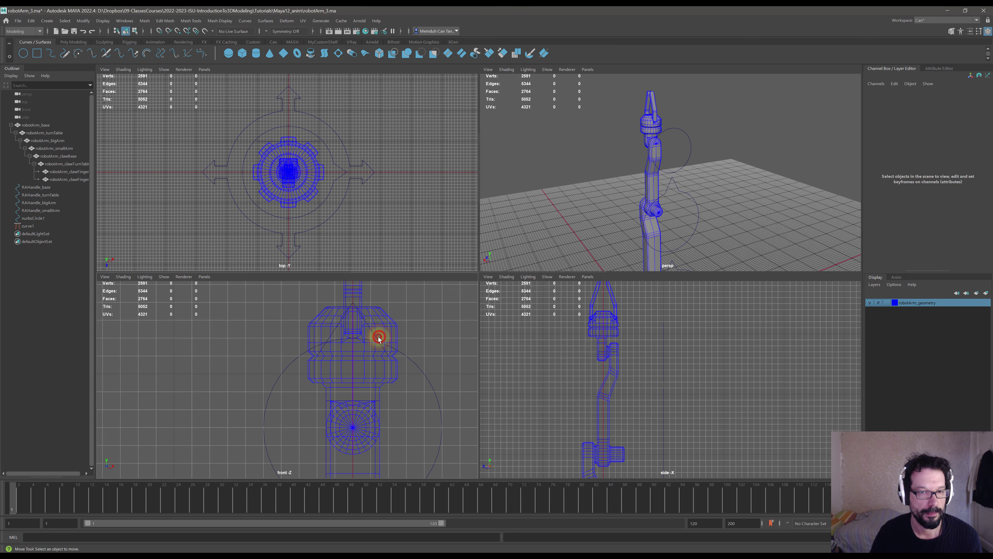
pyautogui.click(377, 337)
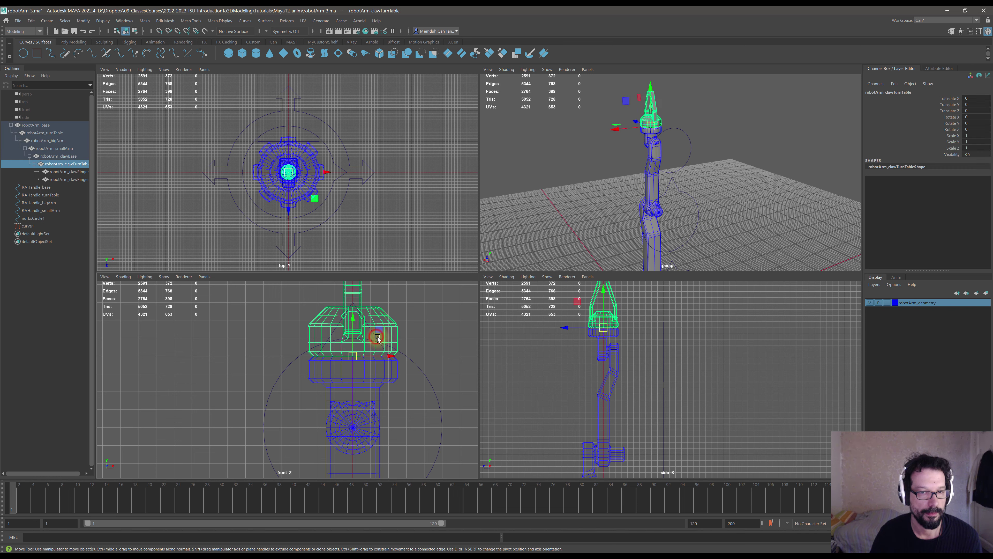
pyautogui.click(369, 331)
pyautogui.click(29, 227)
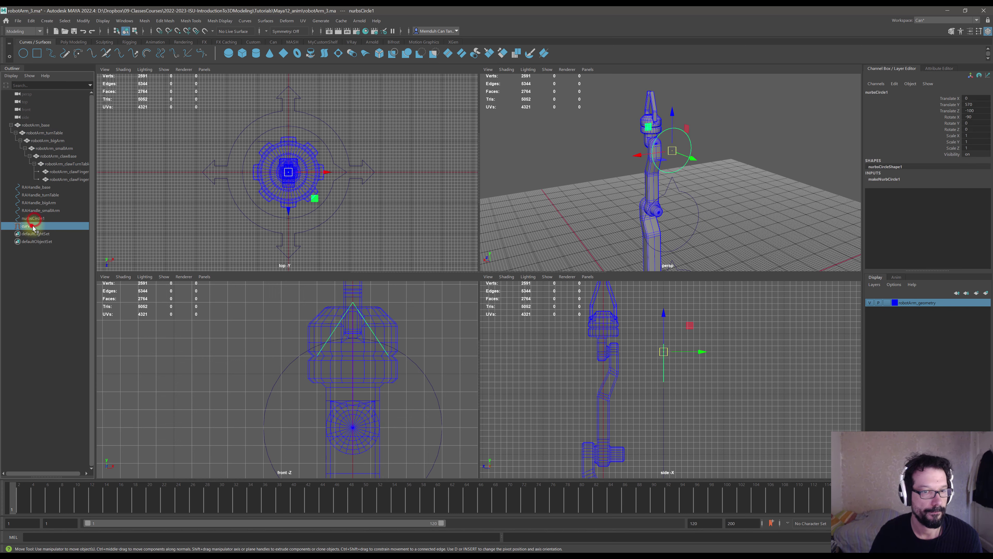
pyautogui.scroll(3, 309, 203)
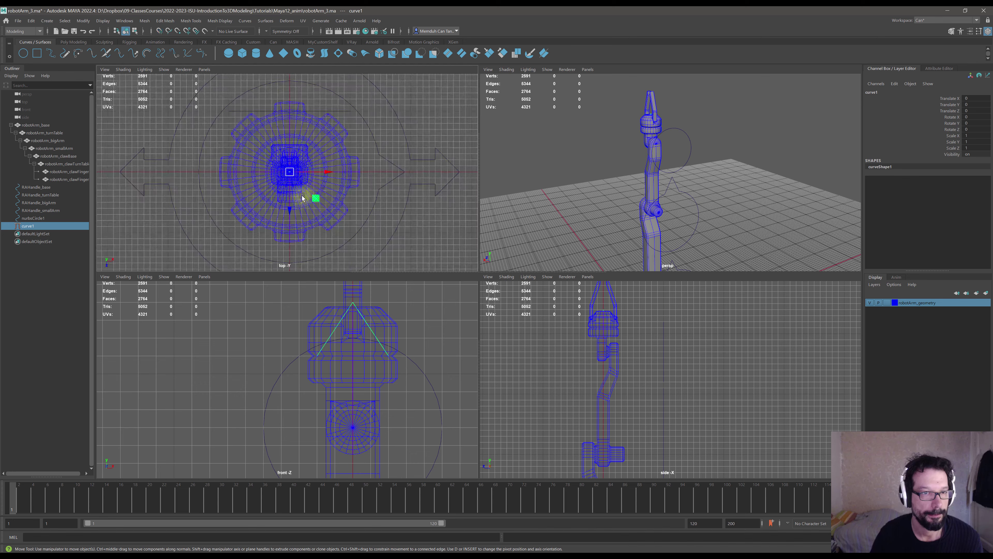
pyautogui.scroll(-2, 630, 396)
pyautogui.scroll(-3, 630, 396)
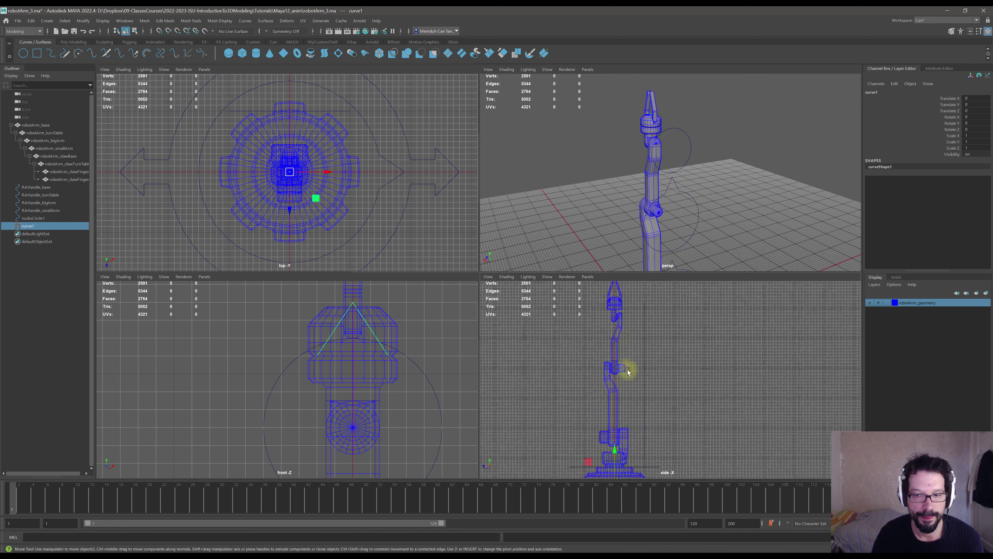
pyautogui.moveTo(595, 465); pyautogui.dragTo(649, 464)
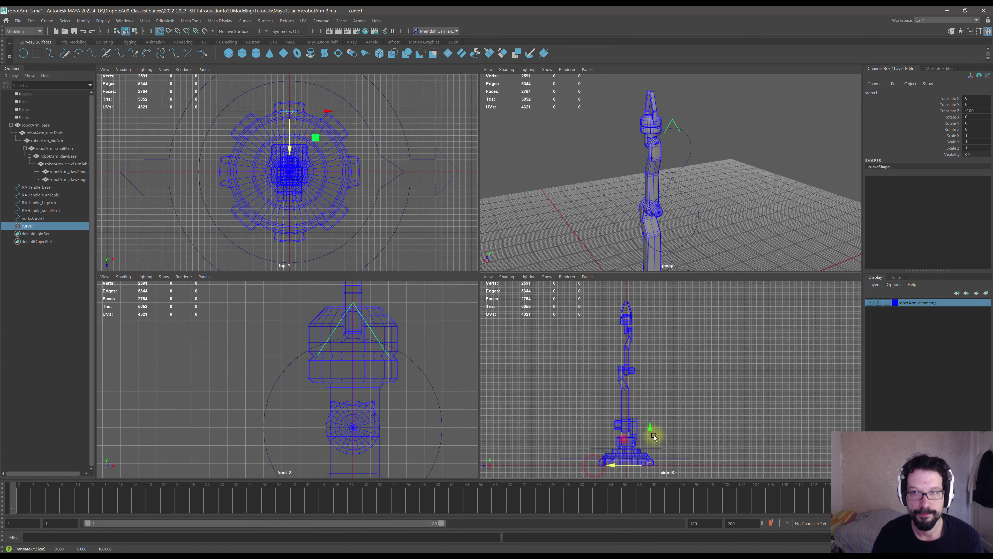
pyautogui.keyDown('shift'); pyautogui.click(683, 133); pyautogui.keyUp('shift')
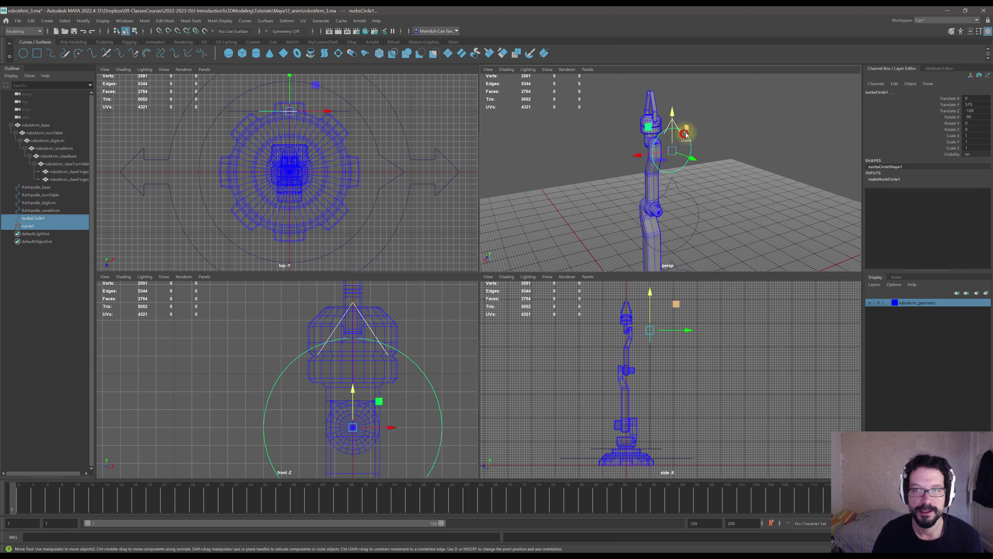
pyautogui.click(245, 20)
pyautogui.click(265, 169)
pyautogui.hotkey('ctrl', 'z')
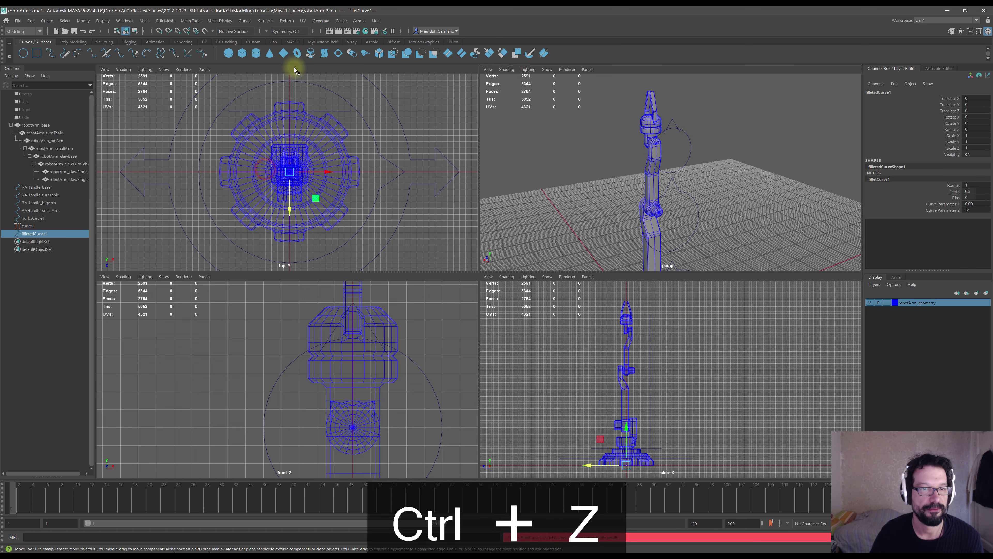
# - Try to cut the circle and arrow curves at their intersections and pick out the pieces, and undo the cut
pyautogui.click(245, 21)
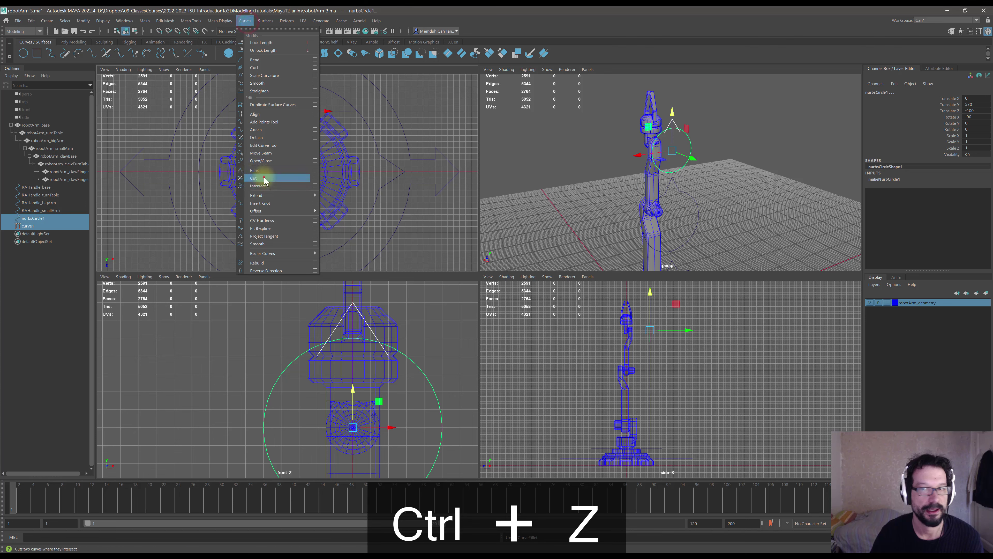
pyautogui.click(254, 178)
pyautogui.scroll(8, 670, 126)
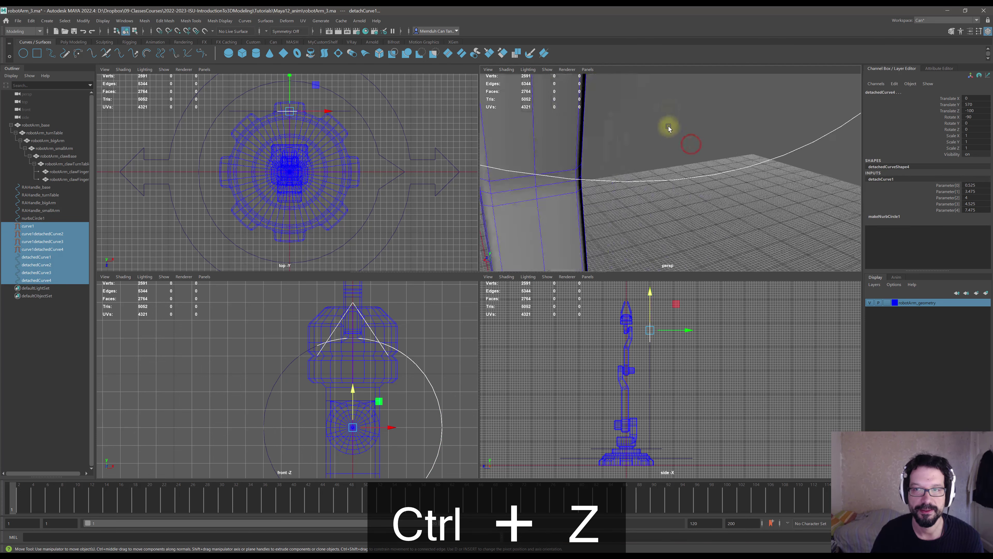
pyautogui.scroll(-5, 670, 128)
pyautogui.keyDown('alt'); pyautogui.moveTo(669, 127); pyautogui.dragTo(674, 160, button='middle'); pyautogui.keyUp('alt')
pyautogui.keyDown('ctrl'); pyautogui.click(666, 148); pyautogui.keyUp('ctrl')
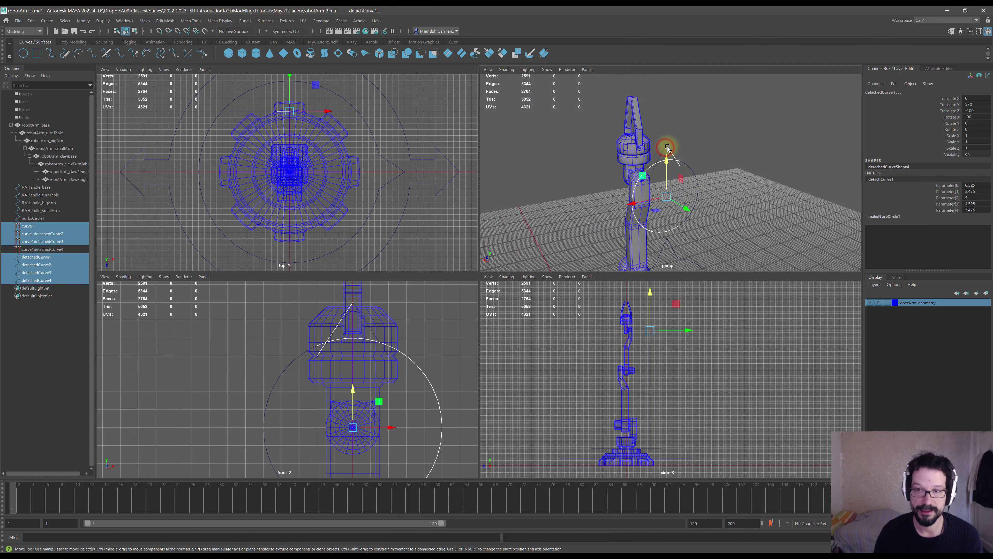
pyautogui.click(665, 156)
pyautogui.hotkey('ctrl', 'z')
pyautogui.hotkey('ctrl', 'z')
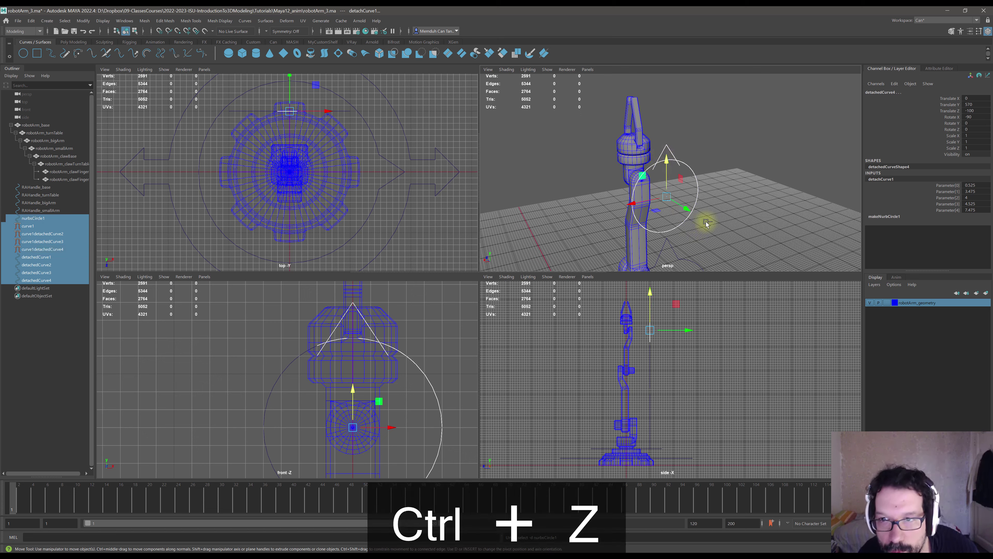
pyautogui.hotkey('ctrl', 'z')
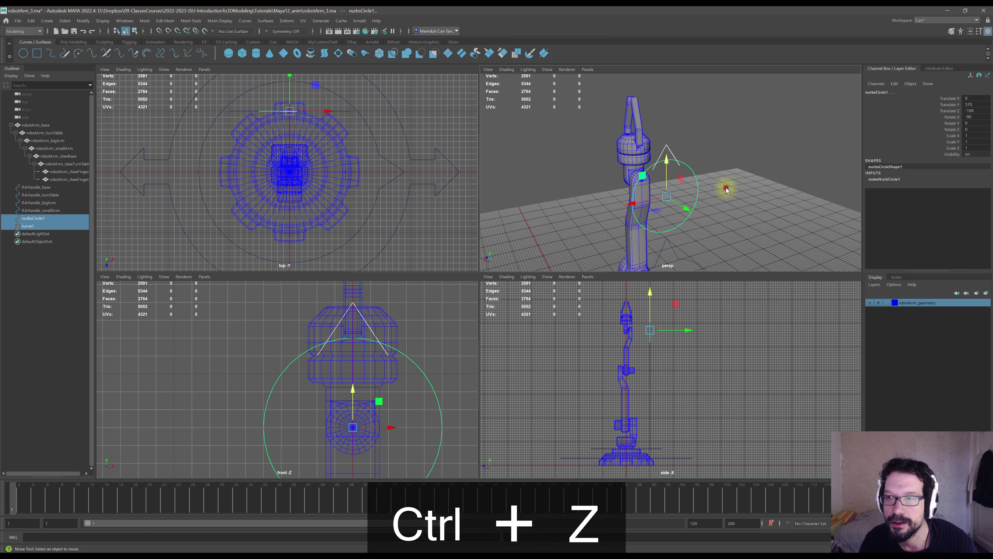
# - Cut the reselected circle and arrow curves where they intersect, keeping only the arc beneath the tip and the arrow's leftover ends selected
pyautogui.click(725, 186)
pyautogui.click(693, 173)
pyautogui.keyDown('shift'); pyautogui.click(673, 146); pyautogui.keyUp('shift')
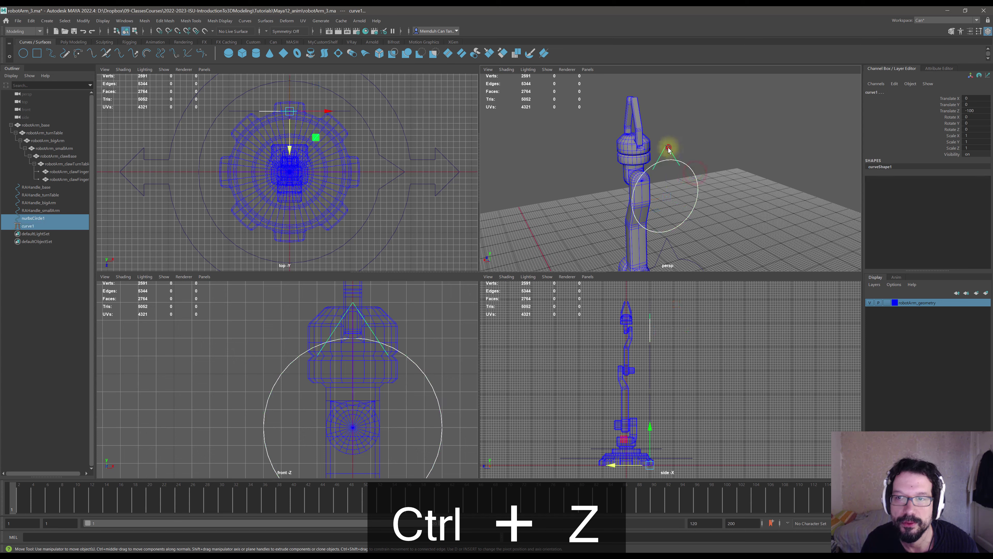
pyautogui.click(246, 21)
pyautogui.click(260, 177)
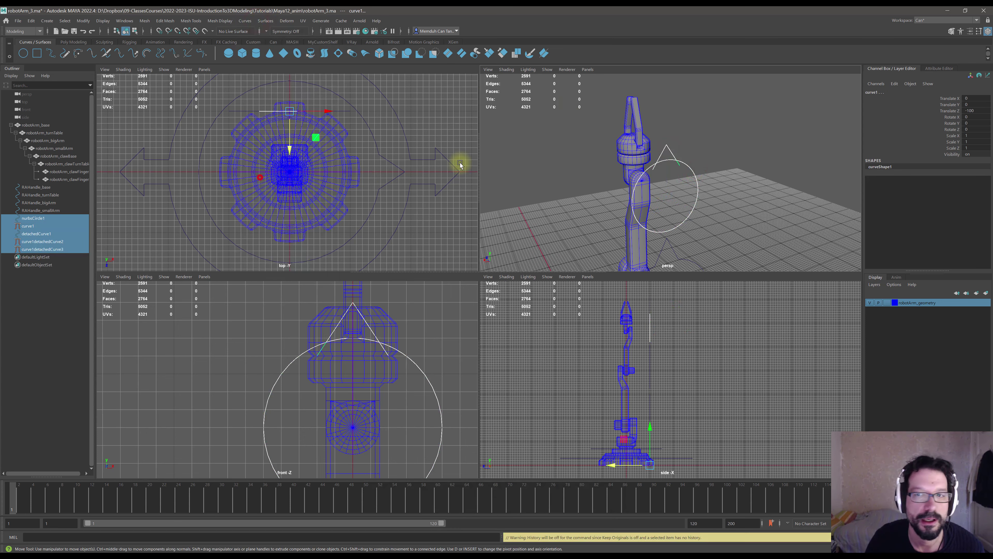
pyautogui.keyDown('ctrl'); pyautogui.click(689, 165); pyautogui.keyUp('ctrl')
pyautogui.keyDown('ctrl'); pyautogui.click(669, 146); pyautogui.keyUp('ctrl')
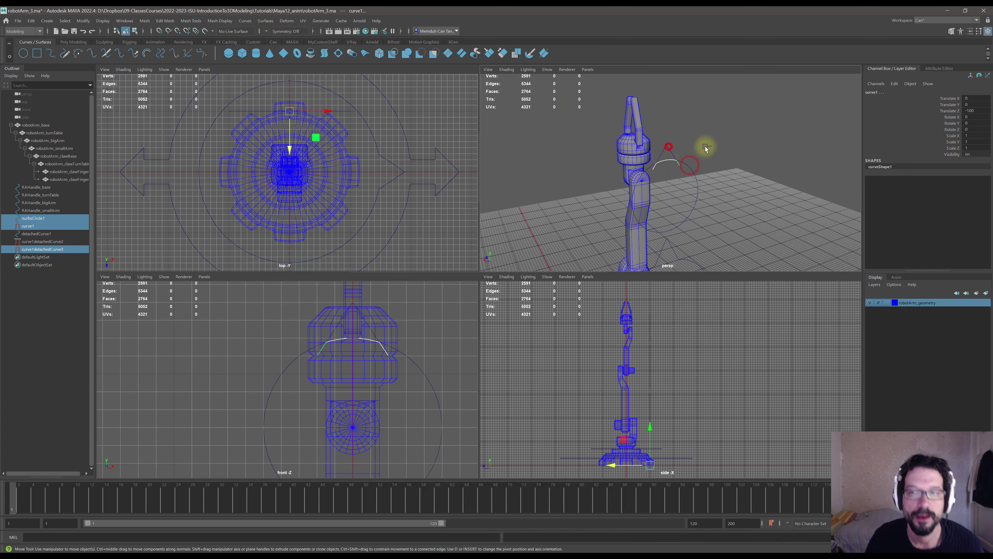
# - Delete the leftover curve pieces, and attach the open circle arc to the pointed tip curve
pyautogui.press('Delete')
pyautogui.click(691, 164)
pyautogui.keyDown('shift'); pyautogui.click(669, 149); pyautogui.keyUp('shift')
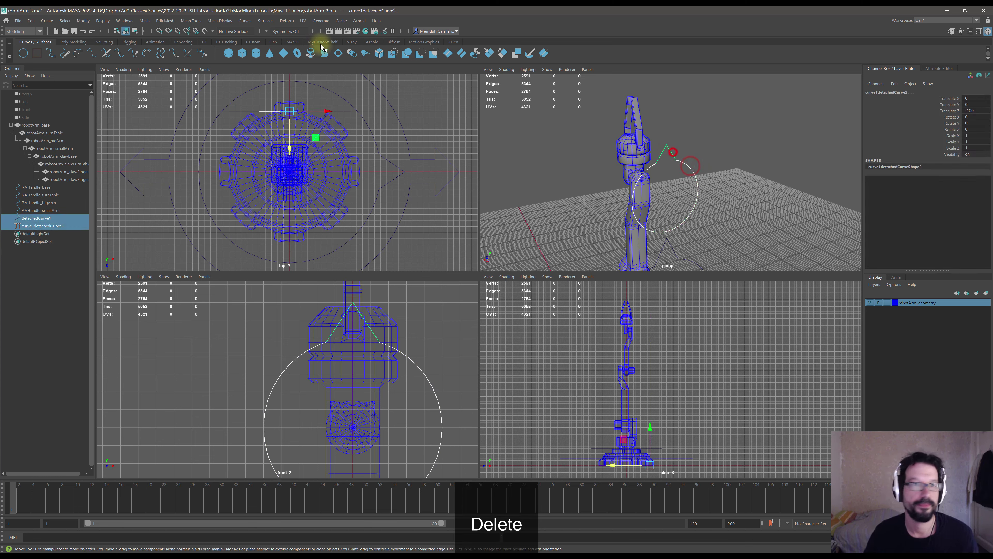
pyautogui.click(244, 21)
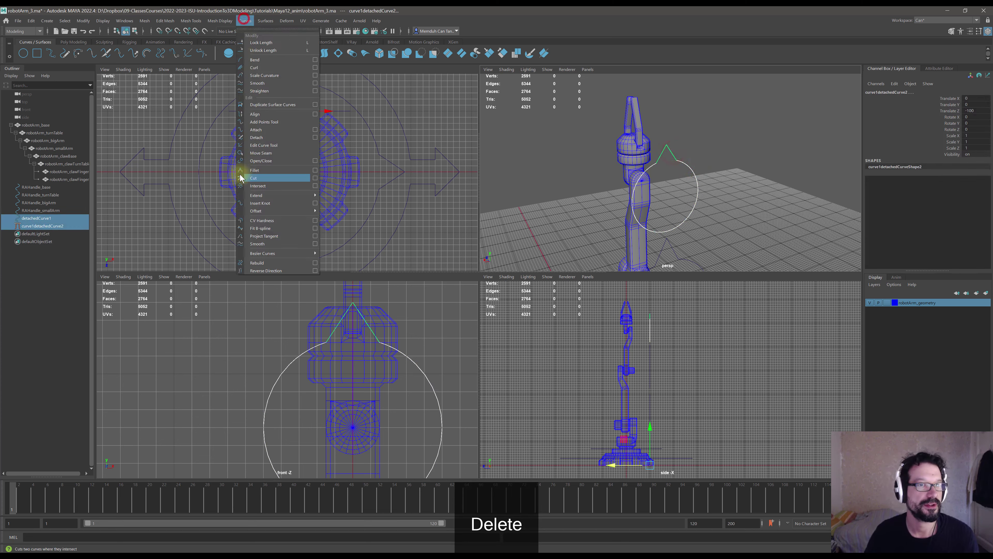
pyautogui.click(259, 129)
# - Delete the two original detached curves that were used to build the attached outline
pyautogui.click(43, 226)
pyautogui.keyDown('shift'); pyautogui.click(44, 218); pyautogui.keyUp('shift')
pyautogui.press('Delete')
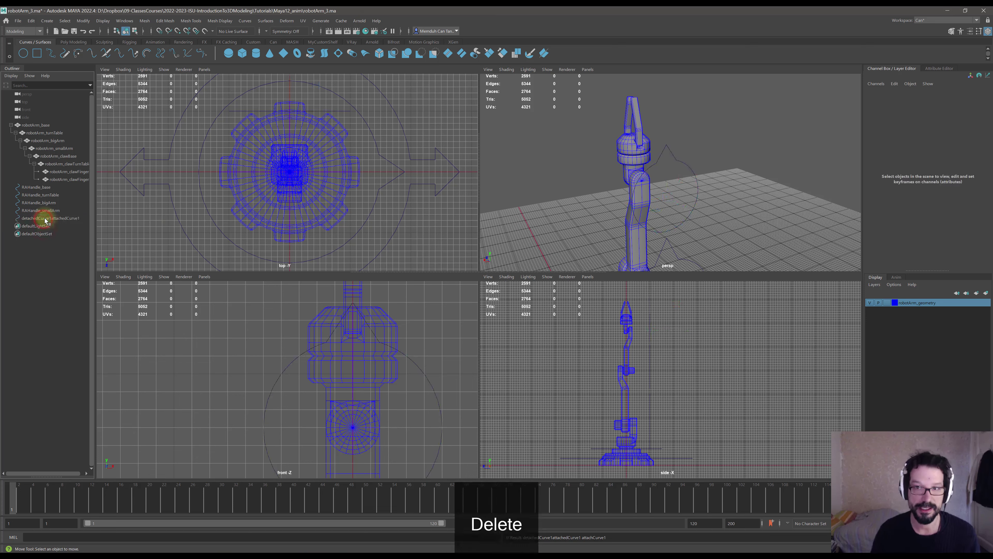
# - Move the attached curve's pivot onto the robot arm's central axis at 0, 570, 0
pyautogui.click(678, 161)
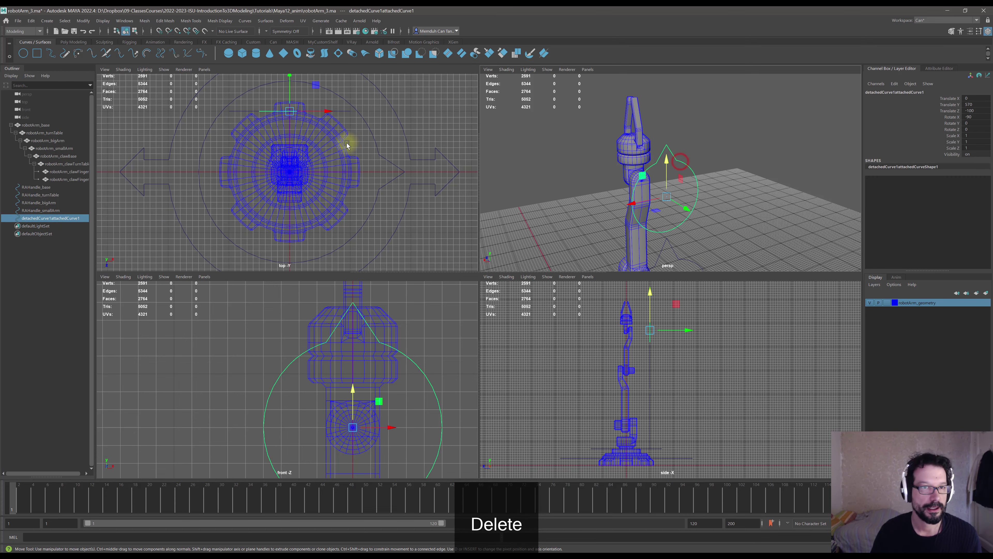
pyautogui.scroll(-2, 327, 152)
pyautogui.press('Insert')
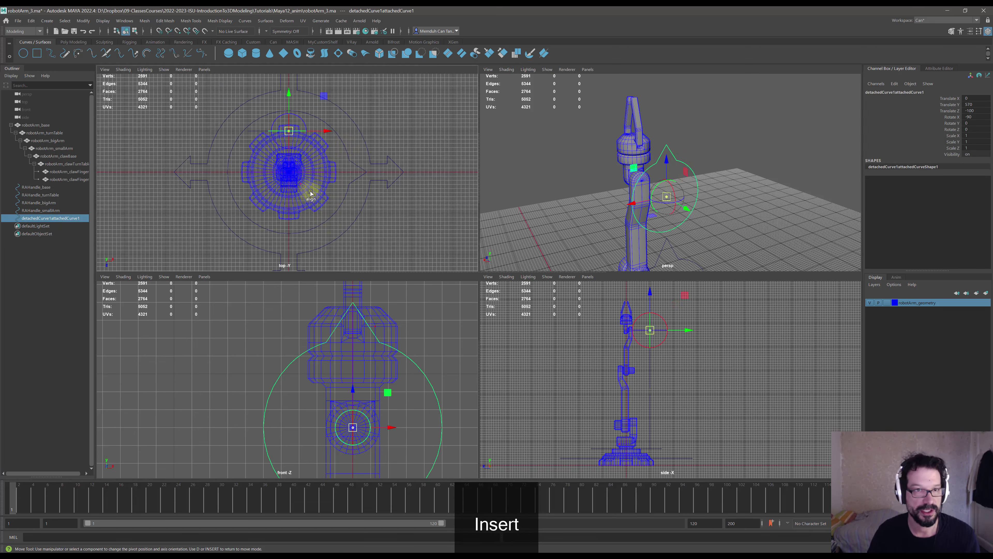
pyautogui.moveTo(288, 105); pyautogui.dragTo(344, 166)
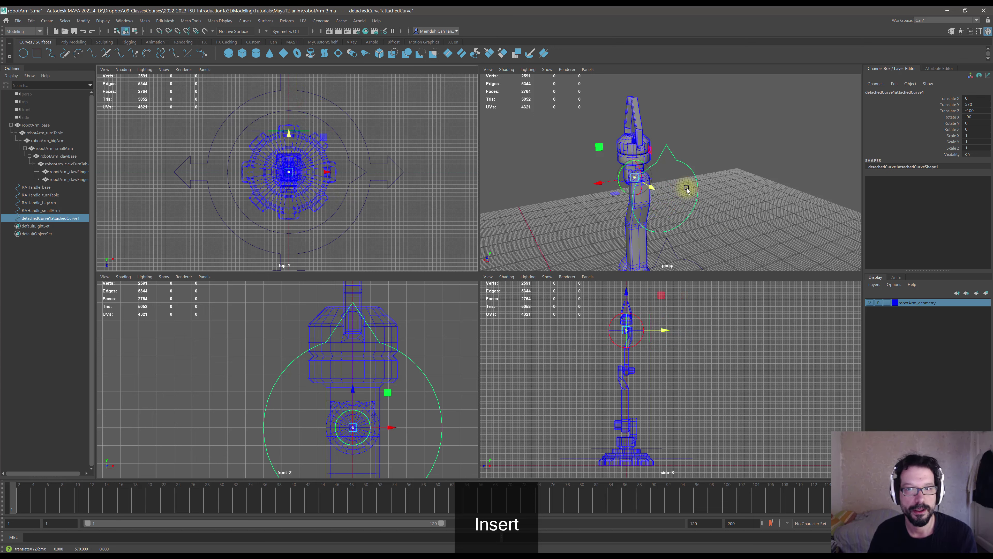
pyautogui.press('Insert')
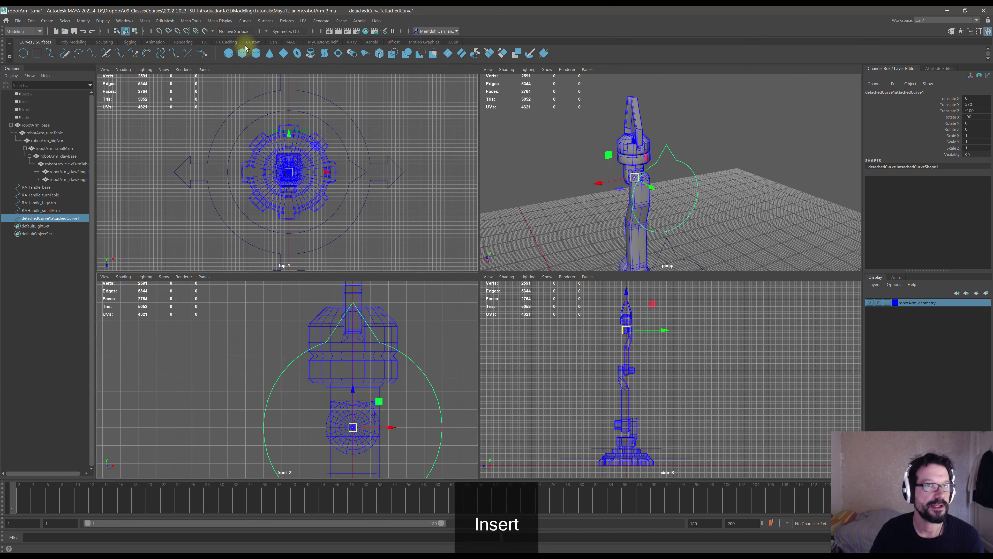
# - Freeze the attached curve's transformations and rename it RAHandle_clawBase
pyautogui.click(321, 41)
pyautogui.click(124, 53)
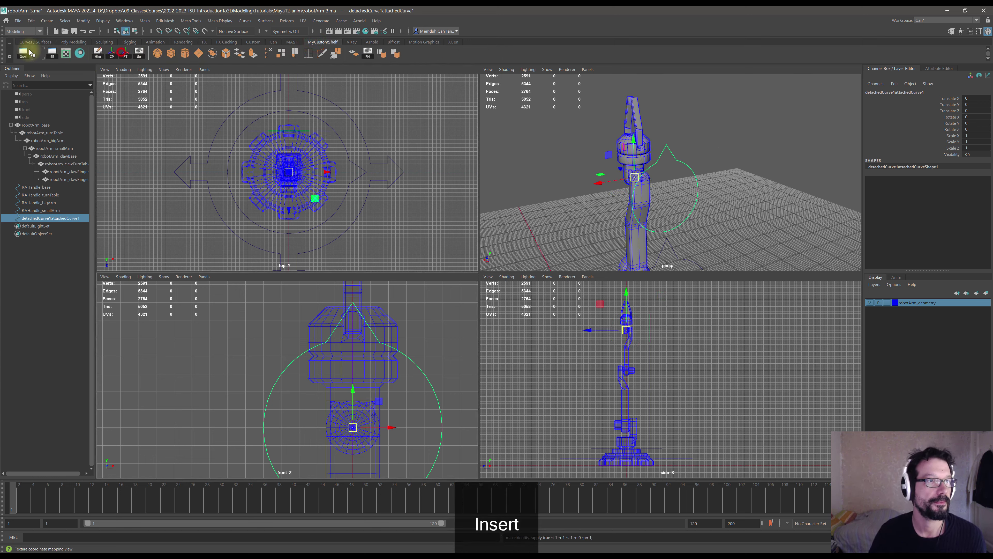
pyautogui.click(23, 42)
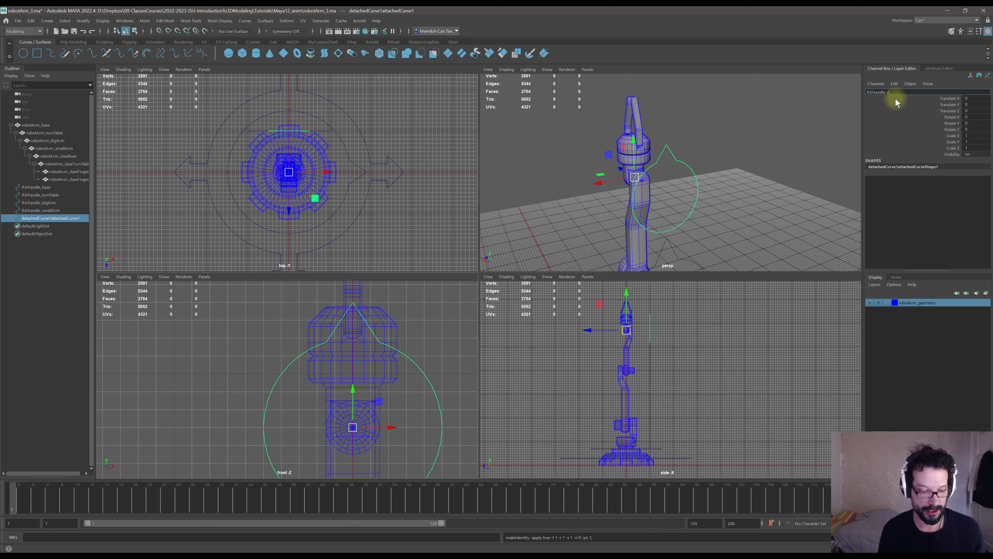
pyautogui.write('ase')
pyautogui.press('Return')
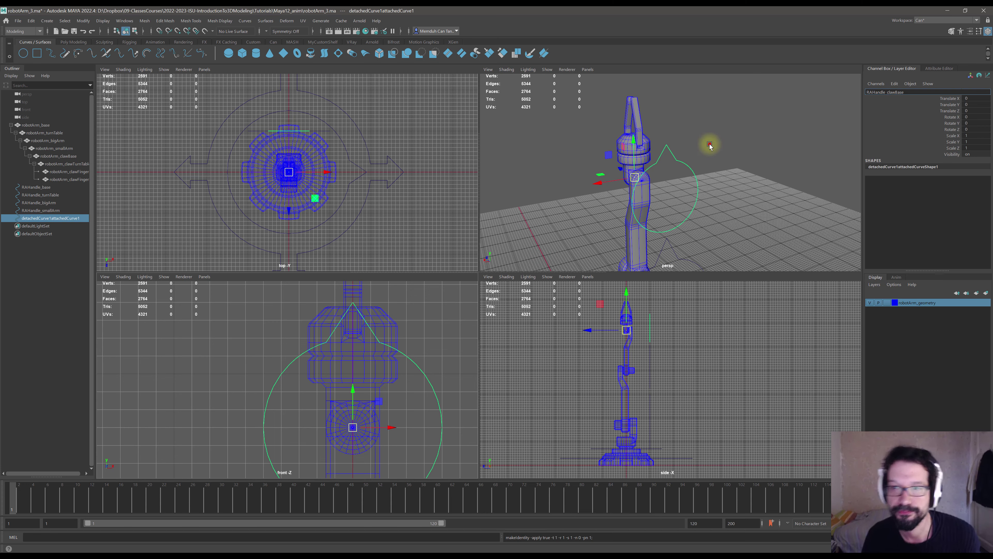
pyautogui.click(710, 144)
# - Duplicate the RAHandle_clawBase curve and raise the copy about 40 units along Y
pyautogui.keyDown('alt'); pyautogui.moveTo(677, 184); pyautogui.dragTo(541, 179); pyautogui.keyUp('alt')
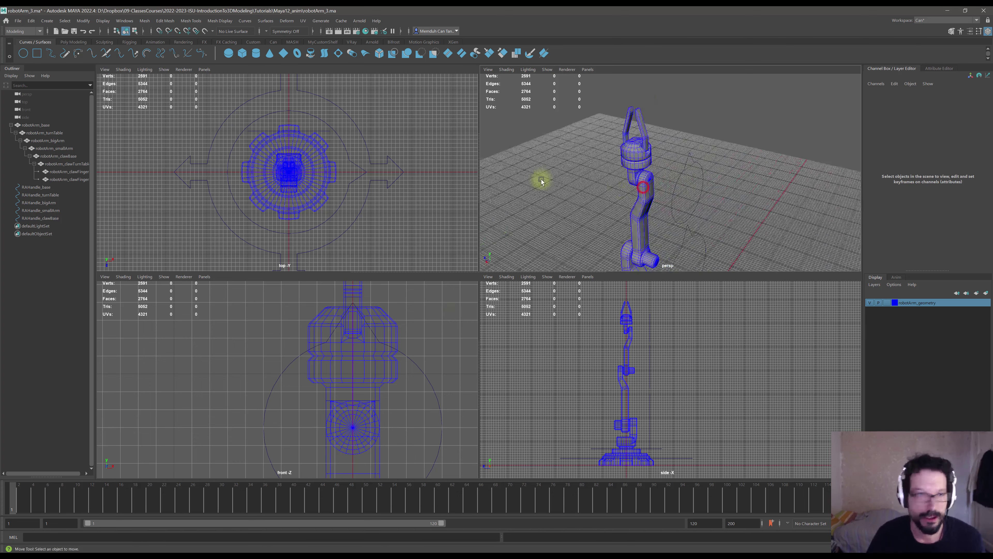
pyautogui.click(696, 162)
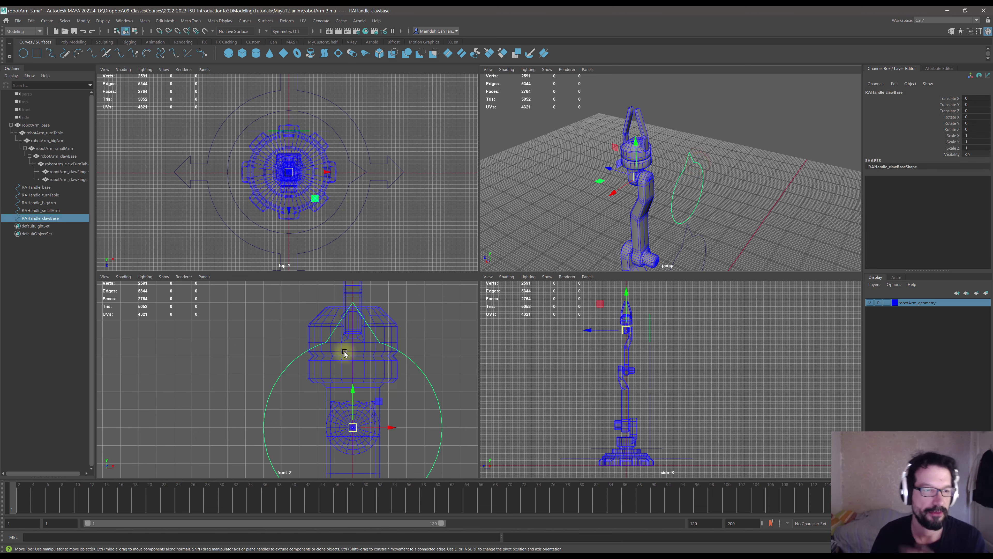
pyautogui.hotkey('ctrl', 'd')
pyautogui.scroll(-3, 309, 397)
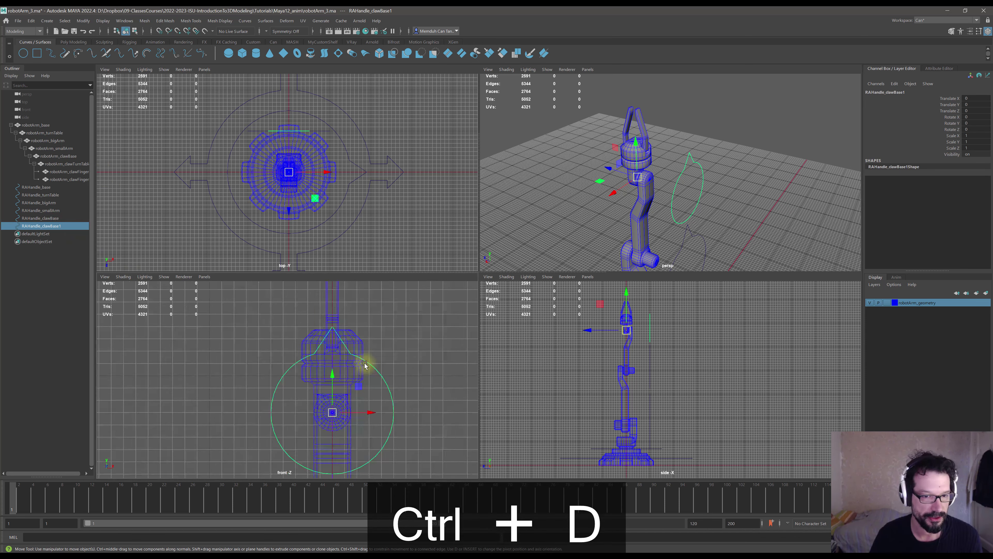
pyautogui.moveTo(331, 388); pyautogui.dragTo(331, 340)
# - Lay the duplicated handle curve flat by setting its Rotate X to -90
pyautogui.press('e')
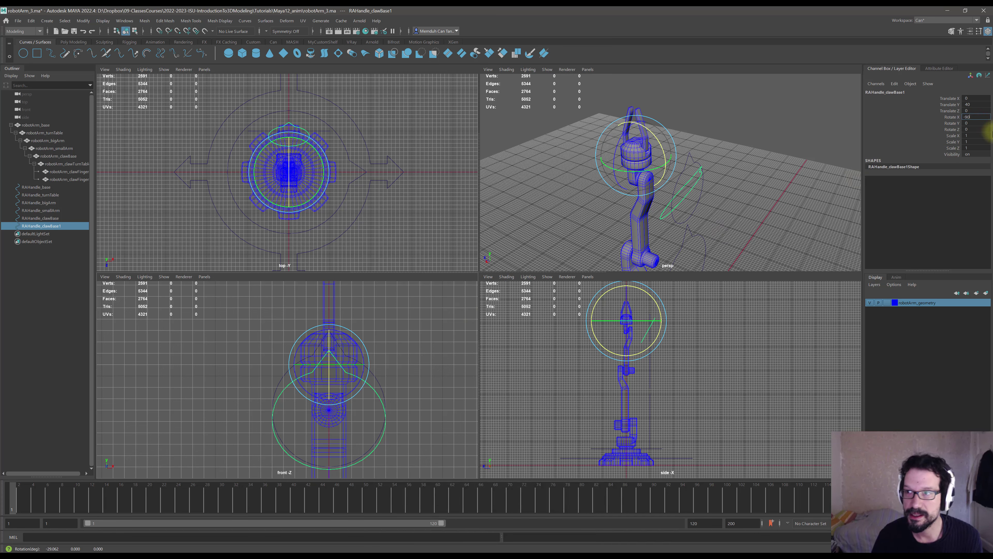
pyautogui.write('-90')
pyautogui.press('Return')
# - Raise the flat handle curve around the claw turntable, snapping it to the grid at Translate Y 140
pyautogui.scroll(-4, 356, 344)
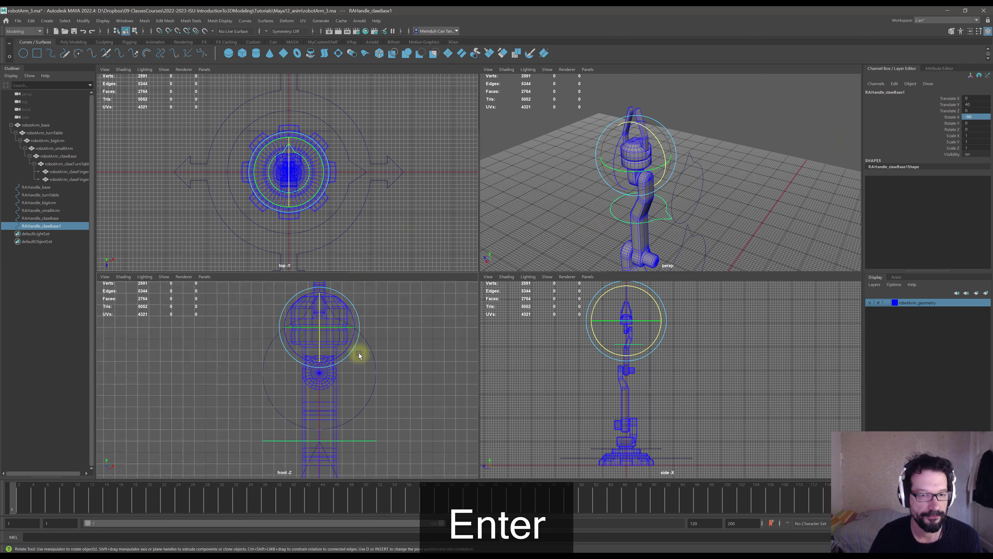
pyautogui.press('w')
pyautogui.moveTo(304, 318); pyautogui.dragTo(299, 284)
pyautogui.keyDown('alt'); pyautogui.moveTo(327, 319); pyautogui.dragTo(340, 375, button='middle'); pyautogui.keyUp('alt')
pyautogui.press('x')
pyautogui.moveTo(321, 303); pyautogui.dragTo(324, 333)
# - Turn the flat handle curve around the arm by setting its Rotate Y to 180
pyautogui.scroll(3, 316, 183)
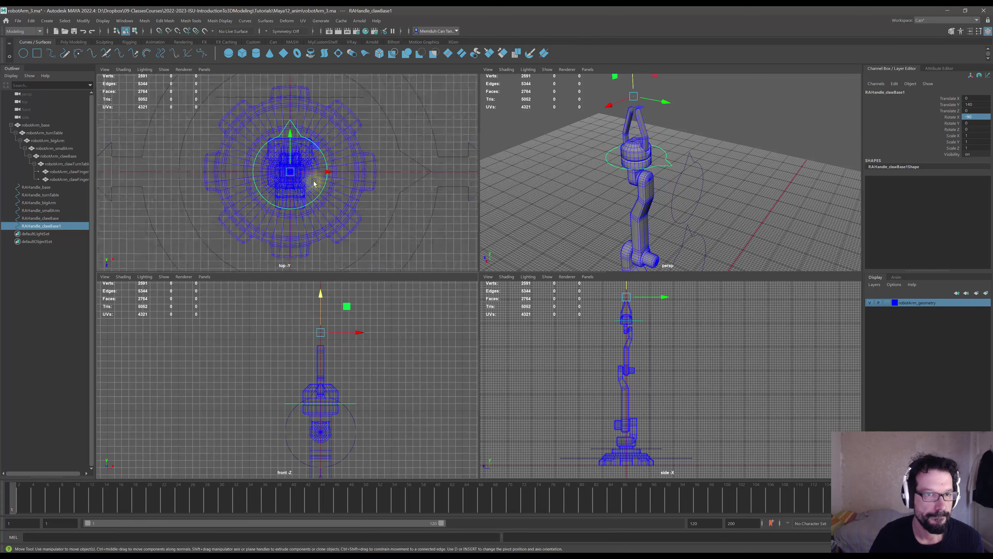
pyautogui.press('e')
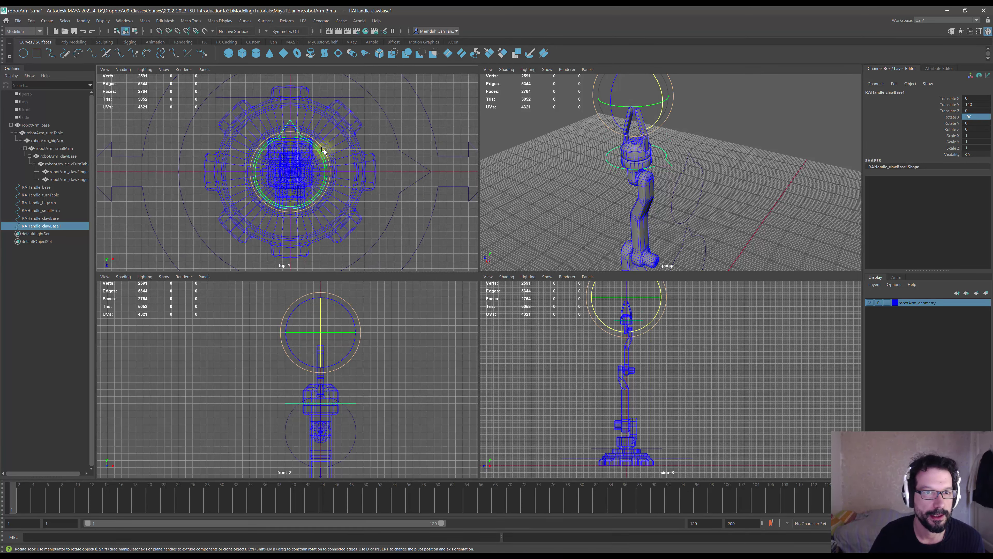
pyautogui.moveTo(324, 151); pyautogui.dragTo(242, 194)
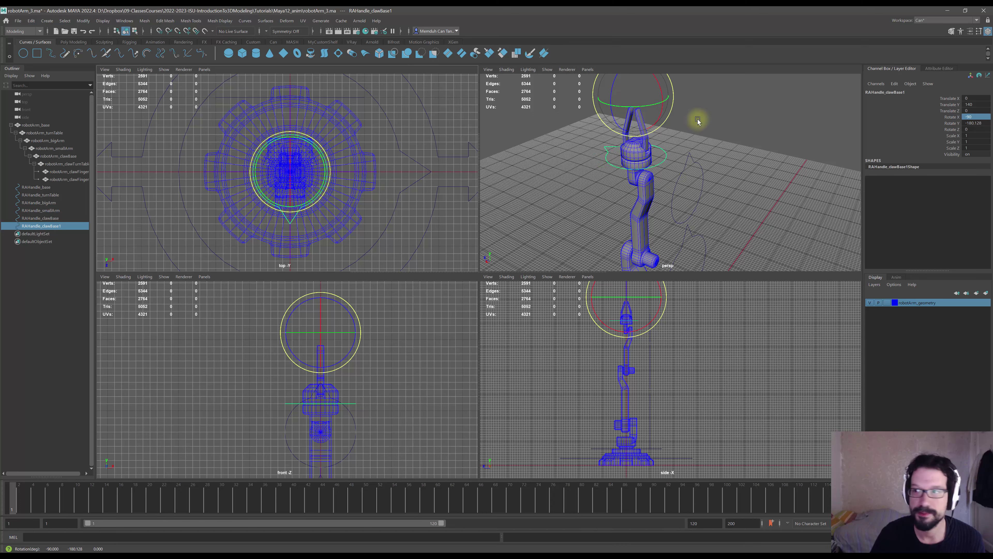
pyautogui.click(976, 125)
pyautogui.write('180')
pyautogui.press('Return')
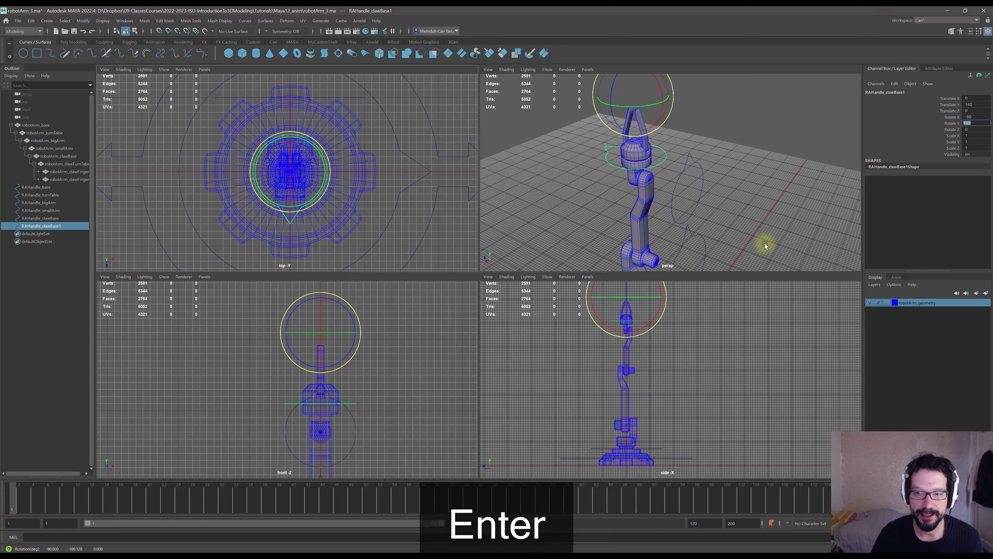
# - Snap the flat handle curve's pivot down to the center of the claw turntable at 0, 610, 0
pyautogui.keyDown('alt'); pyautogui.moveTo(684, 348); pyautogui.dragTo(694, 382, button='middle'); pyautogui.keyUp('alt')
pyautogui.scroll(3, 693, 379)
pyautogui.keyDown('alt'); pyautogui.moveTo(641, 340); pyautogui.dragTo(671, 366, button='middle'); pyautogui.keyUp('alt')
pyautogui.press('w')
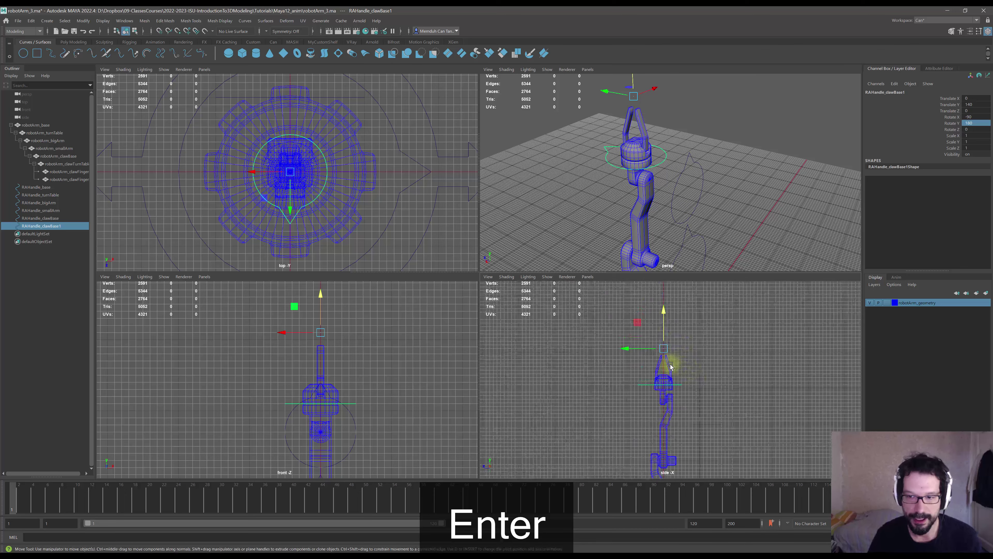
pyautogui.scroll(3, 671, 366)
pyautogui.press('Insert')
pyautogui.press('x')
pyautogui.moveTo(657, 289); pyautogui.dragTo(685, 390)
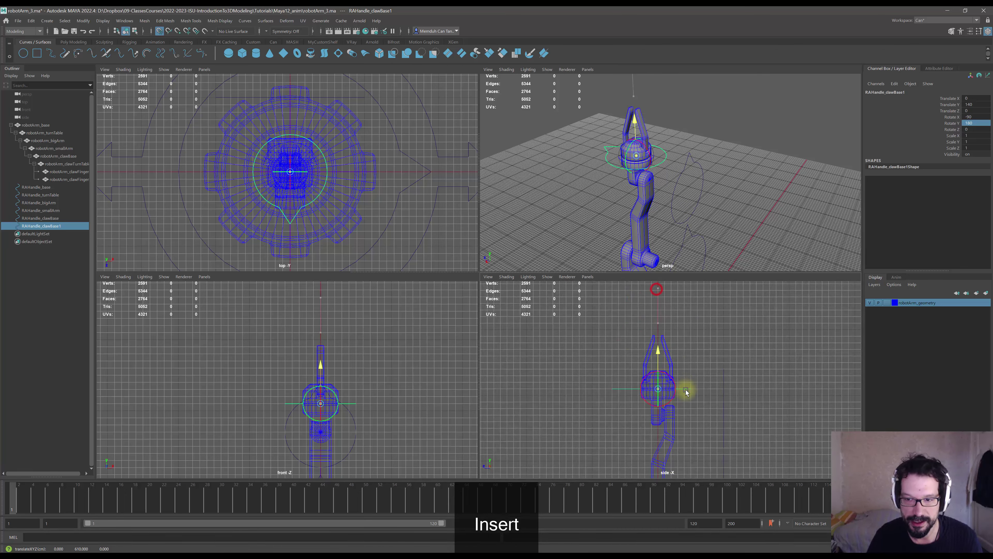
pyautogui.press('Insert')
# - Aim the flat handle curve's pointed tip along the X axis by setting its Rotate Y to -90
pyautogui.scroll(4, 673, 162)
pyautogui.keyDown('alt'); pyautogui.moveTo(646, 171); pyautogui.dragTo(694, 206); pyautogui.keyUp('alt')
pyautogui.press('e')
pyautogui.hotkey('ctrl', 'z')
pyautogui.write('90')
pyautogui.press('Return')
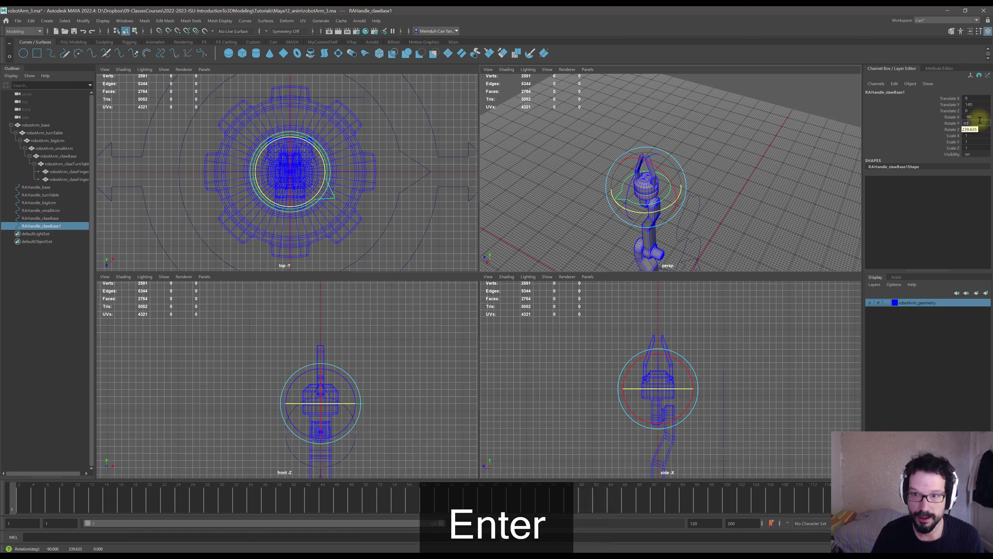
pyautogui.moveTo(974, 122); pyautogui.dragTo(939, 123)
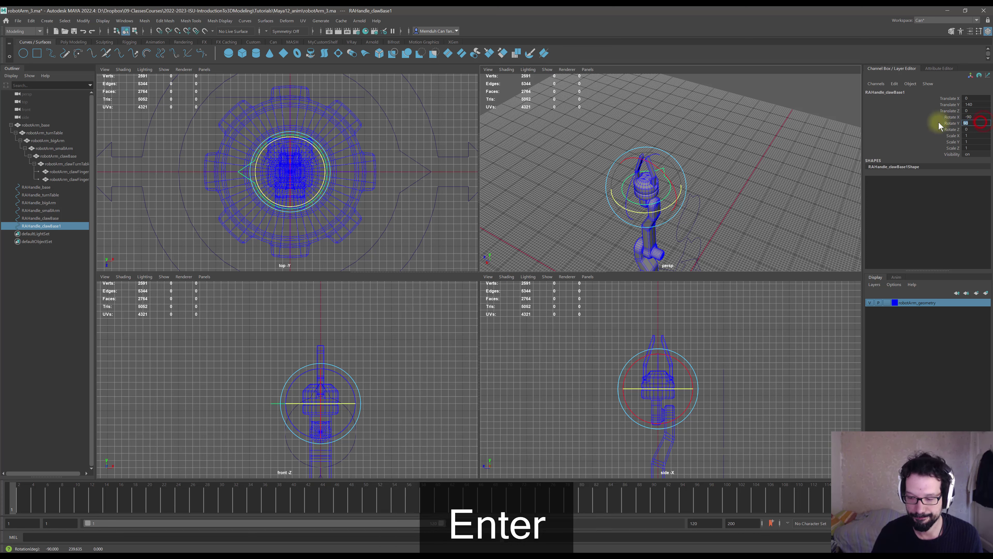
pyautogui.keyDown('alt'); pyautogui.moveTo(683, 186); pyautogui.dragTo(736, 223); pyautogui.keyUp('alt')
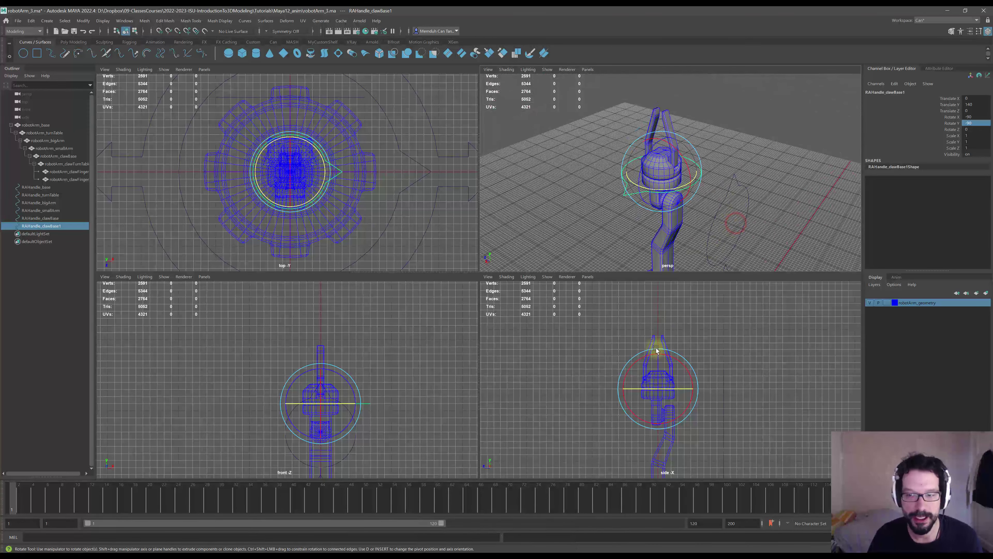
# - Freeze the flat handle curve's transformations and rename it RAHandle_clawTurnTable
pyautogui.scroll(3, 360, 397)
pyautogui.press('w')
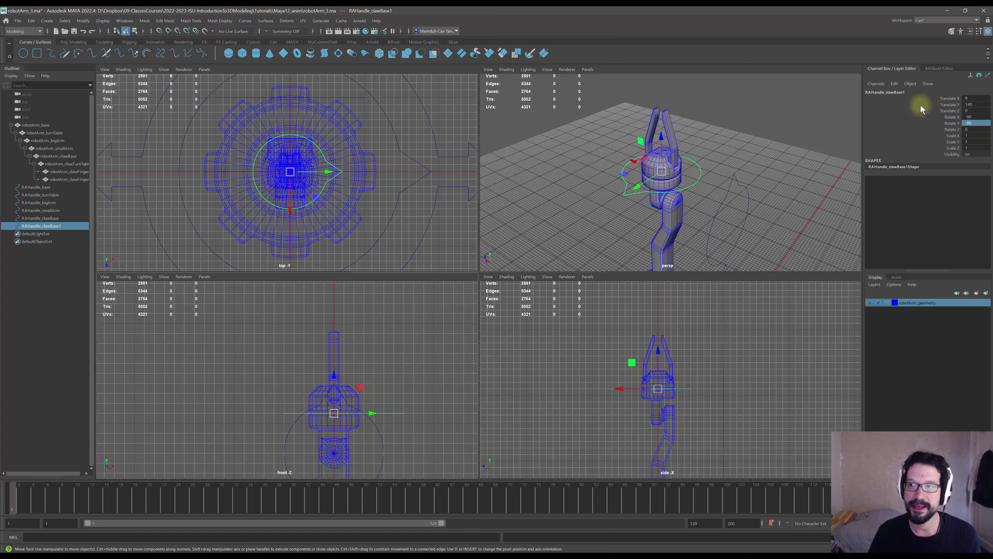
pyautogui.click(323, 42)
pyautogui.click(126, 53)
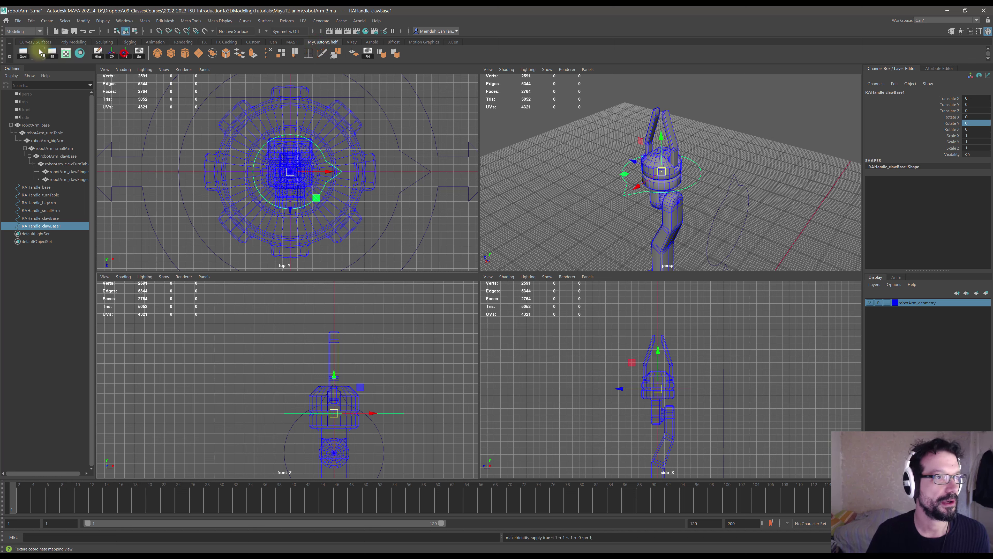
pyautogui.click(31, 42)
pyautogui.click(907, 92)
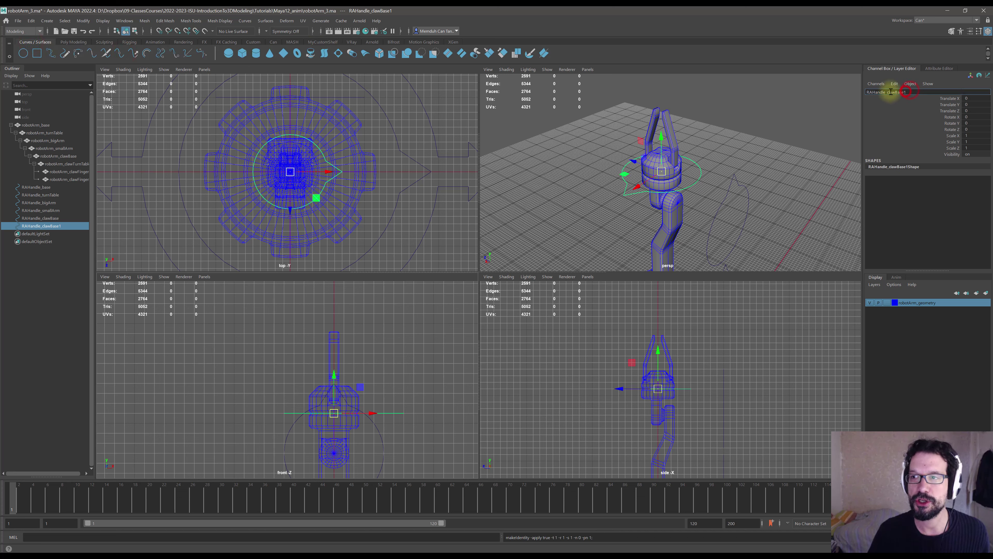
pyautogui.moveTo(905, 92); pyautogui.dragTo(888, 91)
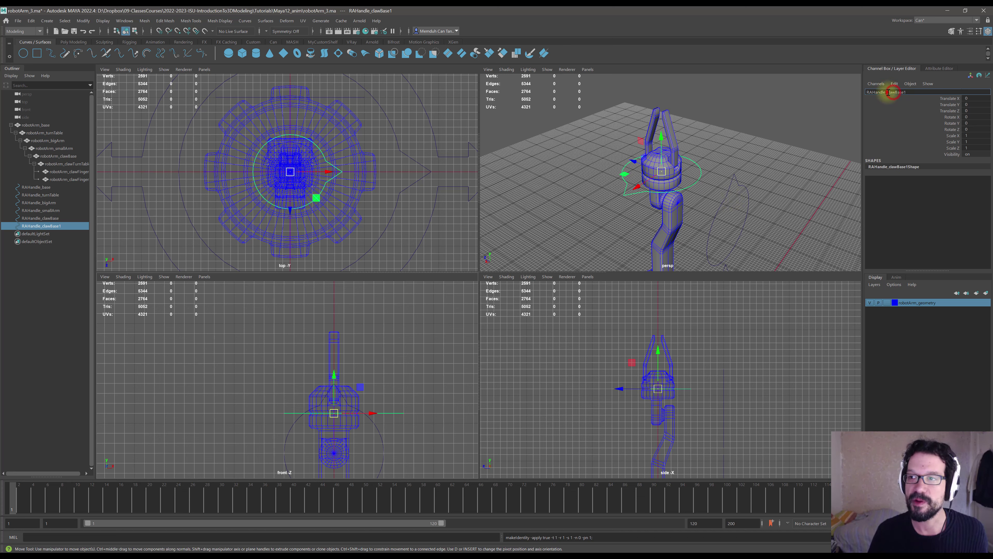
pyautogui.moveTo(888, 92); pyautogui.dragTo(954, 93)
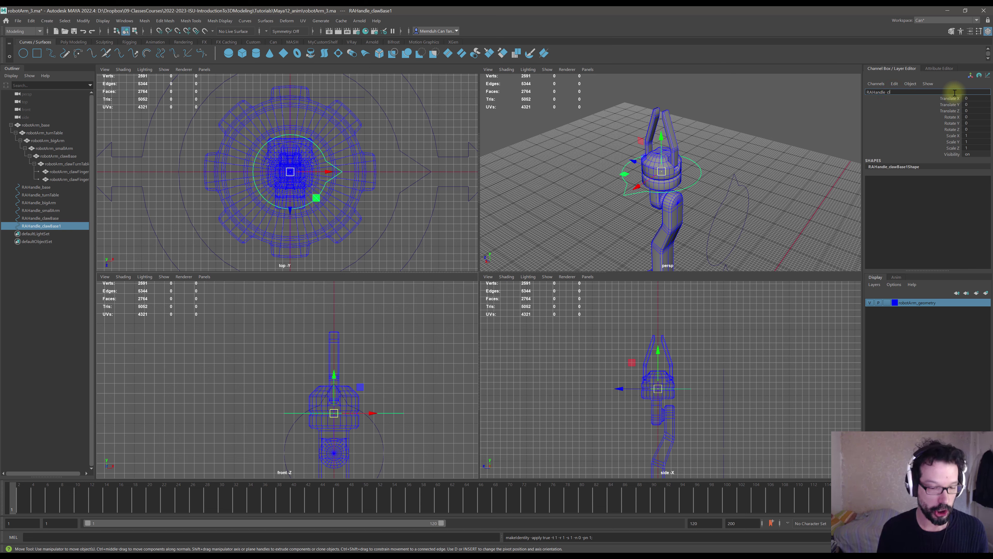
pyautogui.write('clawTurnTabl')
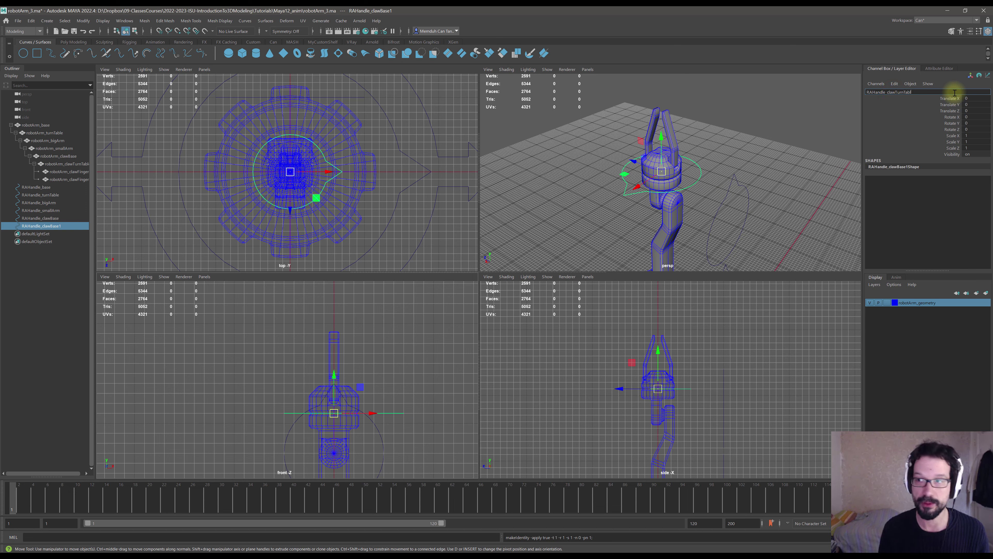
pyautogui.write('e')
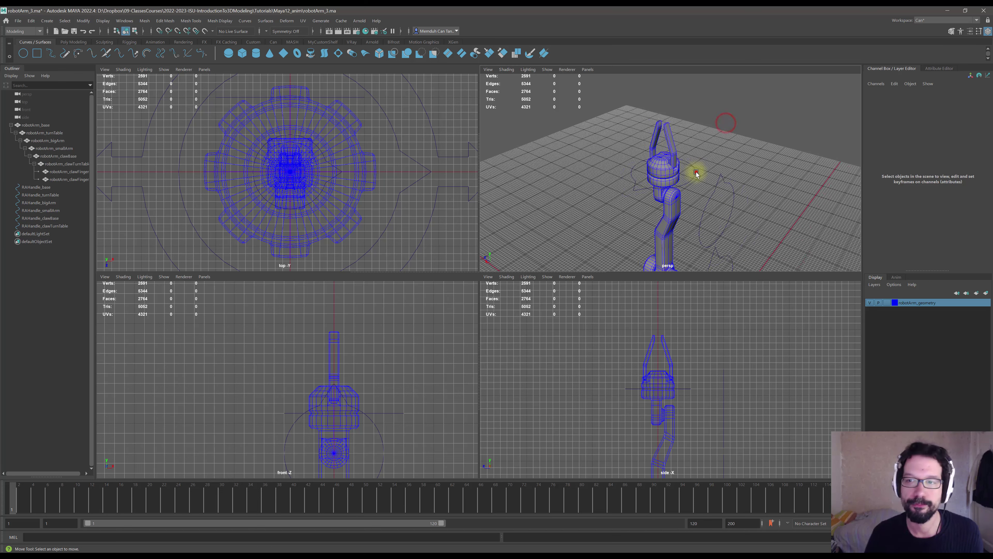
# - Select the RAHandle_clawTurnTable curve and inspect its placement around the claw from several angles
pyautogui.click(695, 168)
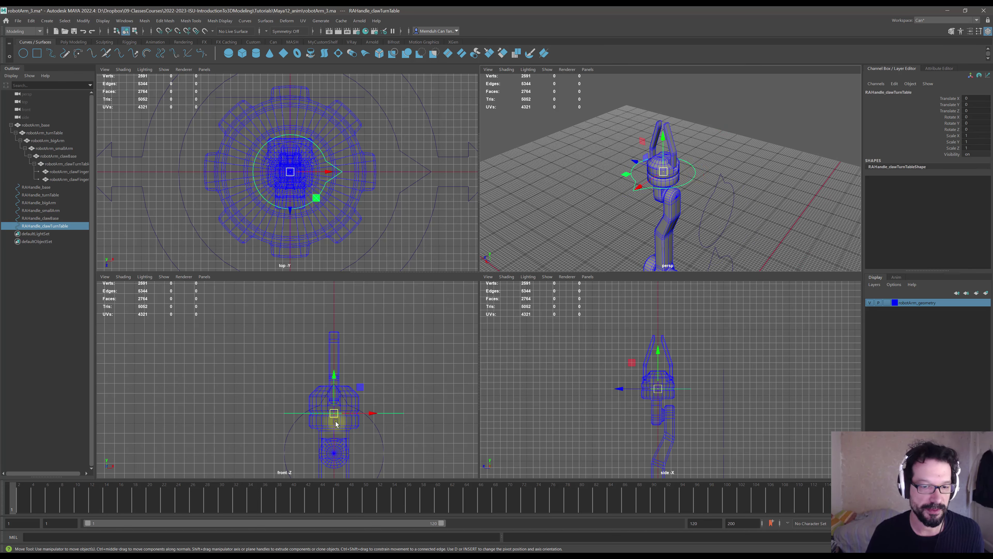
pyautogui.moveTo(713, 192)
pyautogui.keyDown('alt'); pyautogui.mouseDown()
pyautogui.moveTo(701, 180)
pyautogui.moveTo(701, 193)
pyautogui.mouseUp(); pyautogui.keyUp('alt')
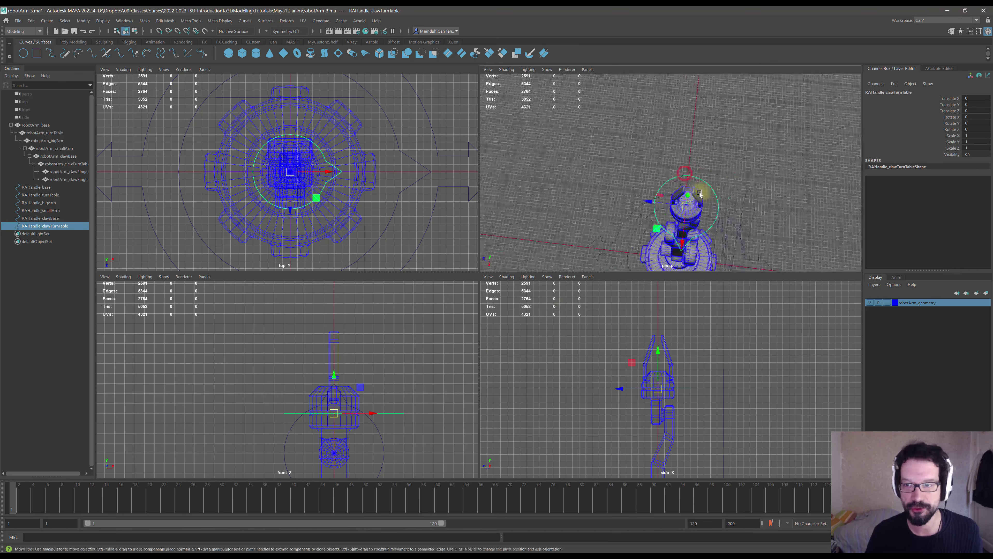
pyautogui.keyDown('alt'); pyautogui.moveTo(704, 200); pyautogui.dragTo(672, 187, button='middle'); pyautogui.keyUp('alt')
pyautogui.keyDown('alt'); pyautogui.moveTo(672, 187); pyautogui.dragTo(659, 167); pyautogui.keyUp('alt')
pyautogui.keyDown('alt'); pyautogui.moveTo(623, 155); pyautogui.dragTo(656, 173, button='middle'); pyautogui.keyUp('alt')
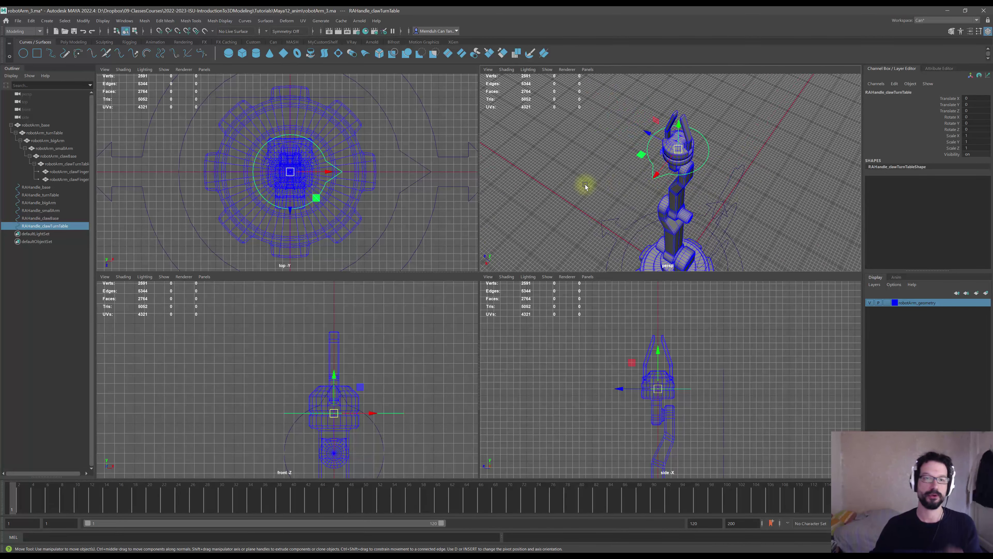
pyautogui.keyDown('alt'); pyautogui.moveTo(695, 179); pyautogui.dragTo(714, 160); pyautogui.keyUp('alt')
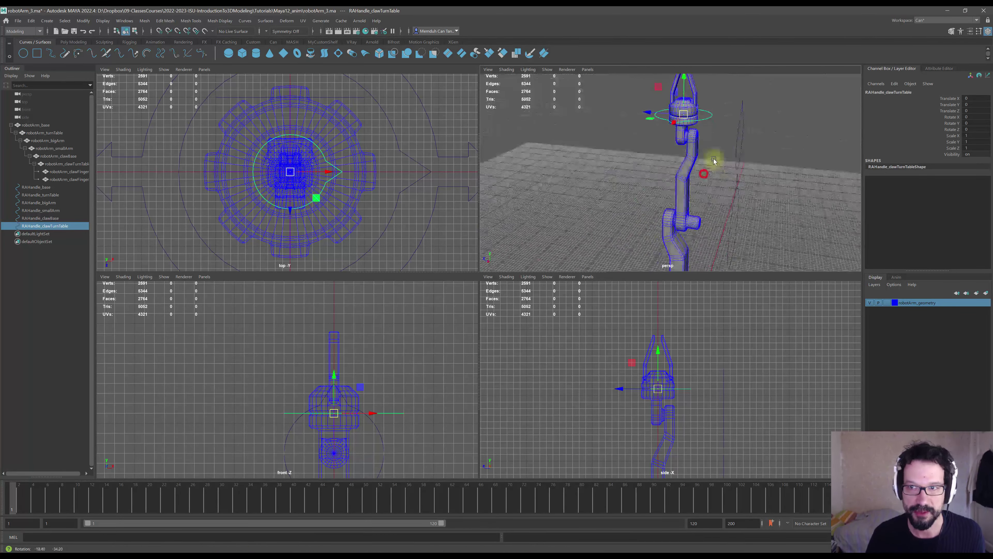
# - Check both claw fingers, then create a NURBS circle for the claw finger handle with a radius of 50
pyautogui.keyDown('alt'); pyautogui.moveTo(714, 159); pyautogui.dragTo(699, 200, button='middle'); pyautogui.keyUp('alt')
pyautogui.scroll(3, 698, 175)
pyautogui.click(690, 143)
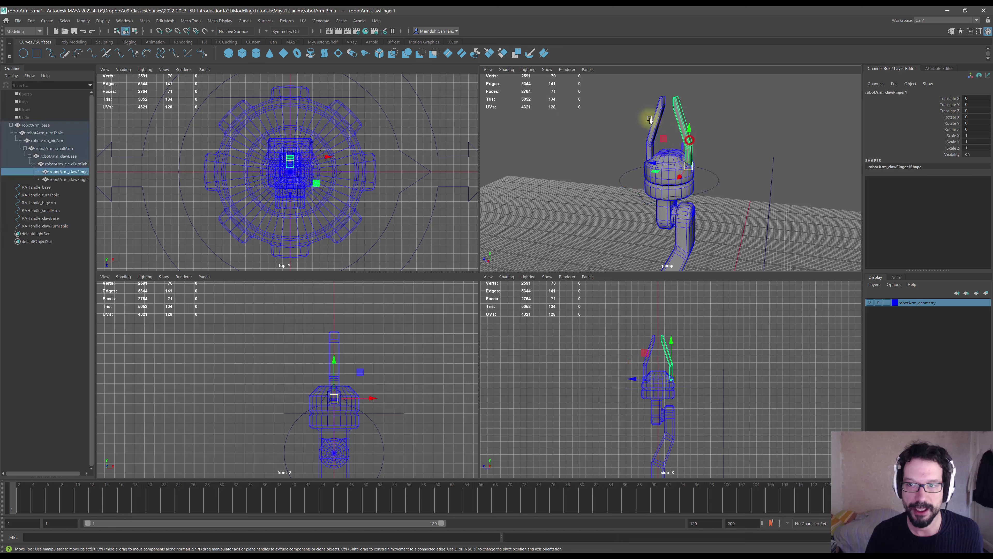
pyautogui.click(653, 125)
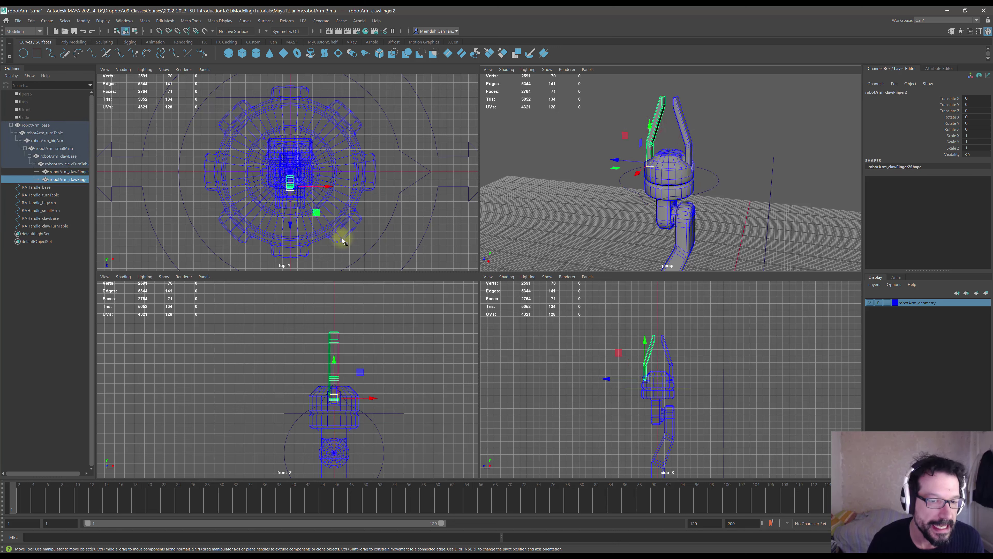
pyautogui.click(23, 52)
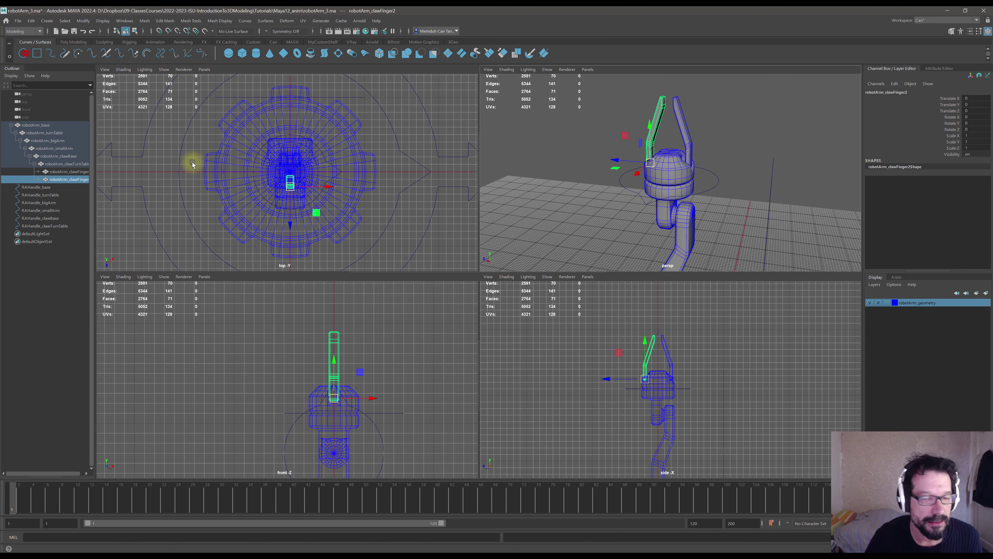
pyautogui.scroll(-5, 348, 304)
pyautogui.scroll(-4, 317, 383)
pyautogui.click(892, 180)
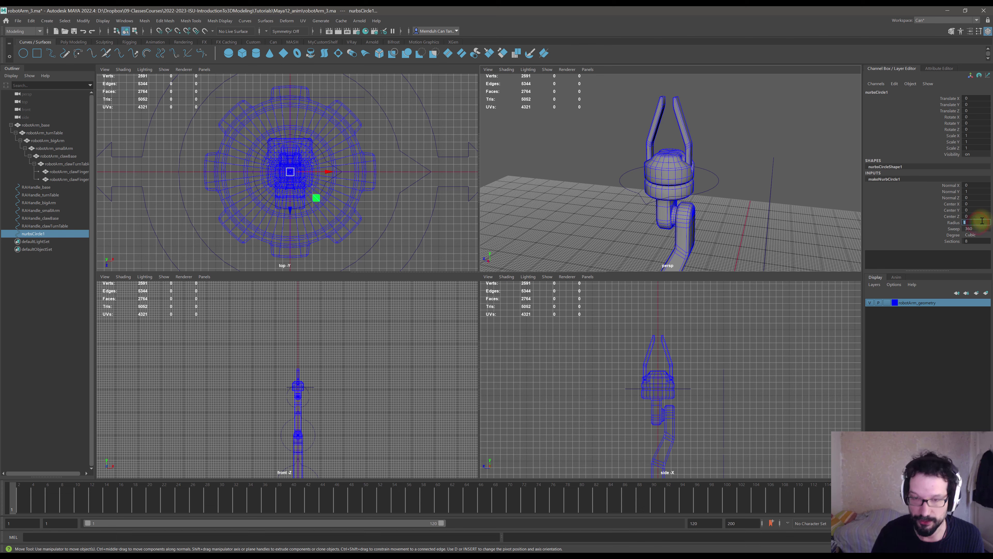
pyautogui.write('50')
pyautogui.press('Return')
# - Snap the circle up to the claw at Translate Y 630 and set its radius to 25
pyautogui.scroll(-4, 327, 348)
pyautogui.keyDown('alt'); pyautogui.moveTo(324, 391); pyautogui.dragTo(328, 375, button='middle'); pyautogui.keyUp('alt')
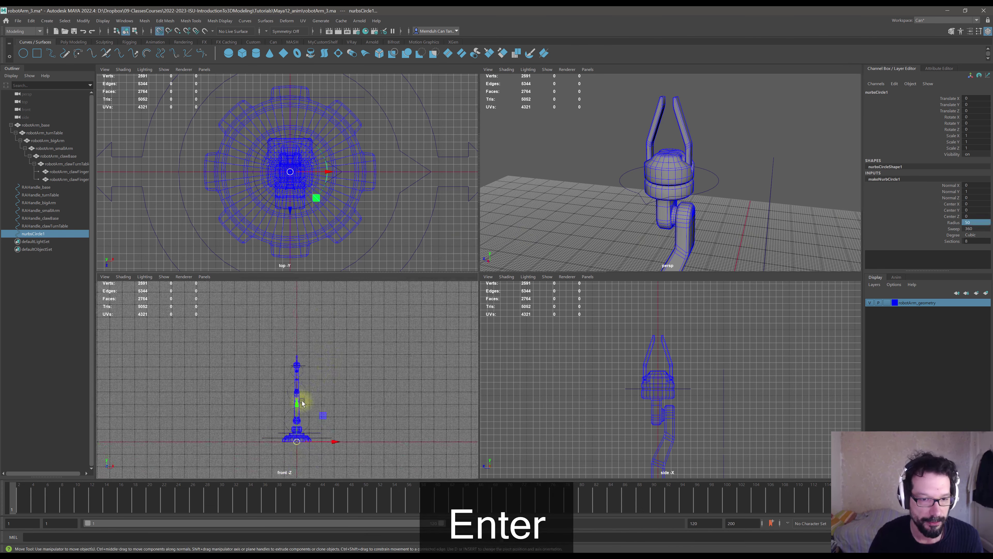
pyautogui.press('x')
pyautogui.moveTo(298, 402); pyautogui.dragTo(310, 363)
pyautogui.scroll(3, 309, 365)
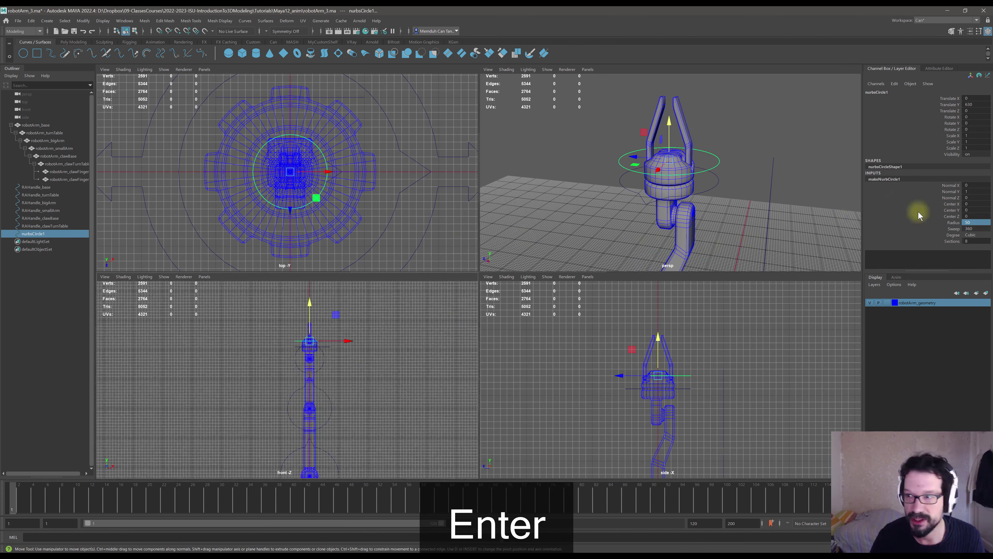
pyautogui.write('25')
pyautogui.press('Return')
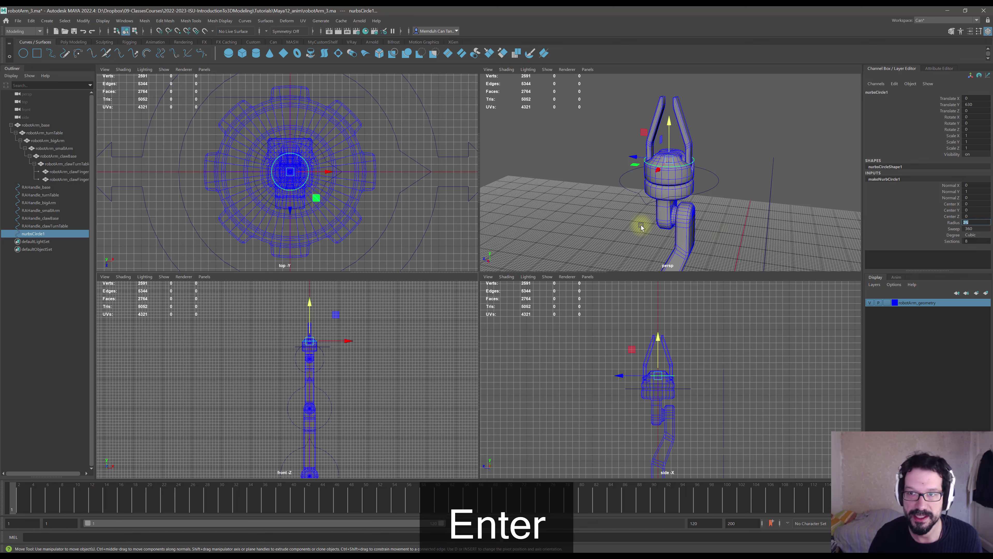
# - Stand the circle upright by setting its Rotate Z to -90
pyautogui.scroll(5, 301, 399)
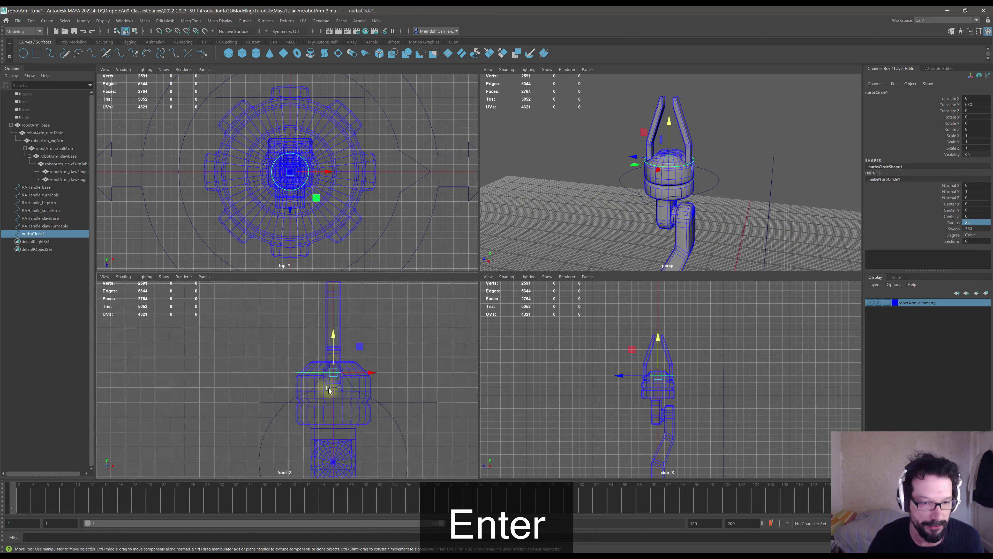
pyautogui.keyDown('alt'); pyautogui.moveTo(302, 400); pyautogui.dragTo(281, 400, button='middle'); pyautogui.keyUp('alt')
pyautogui.scroll(2, 288, 371)
pyautogui.press('e')
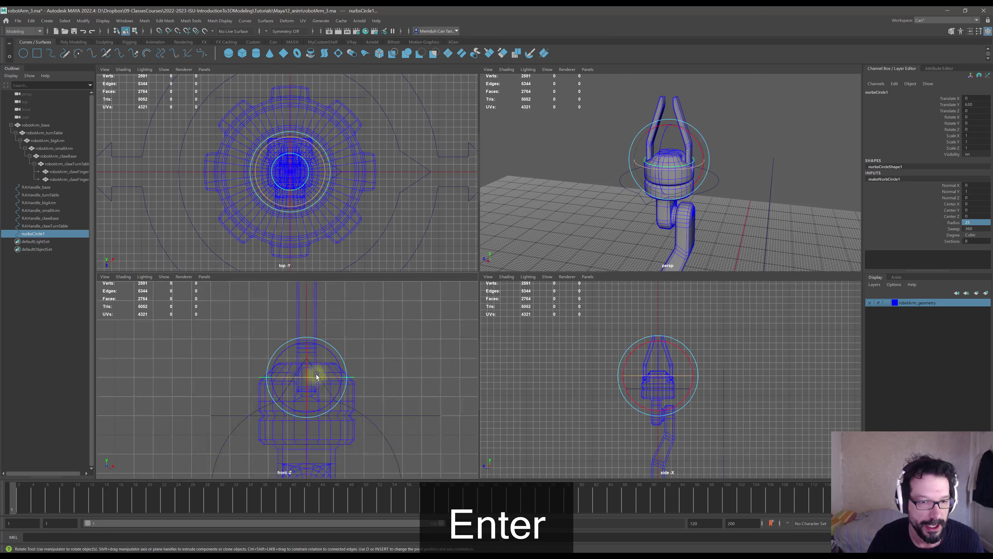
pyautogui.moveTo(658, 355); pyautogui.dragTo(671, 381)
pyautogui.click(979, 129)
pyautogui.write('-9')
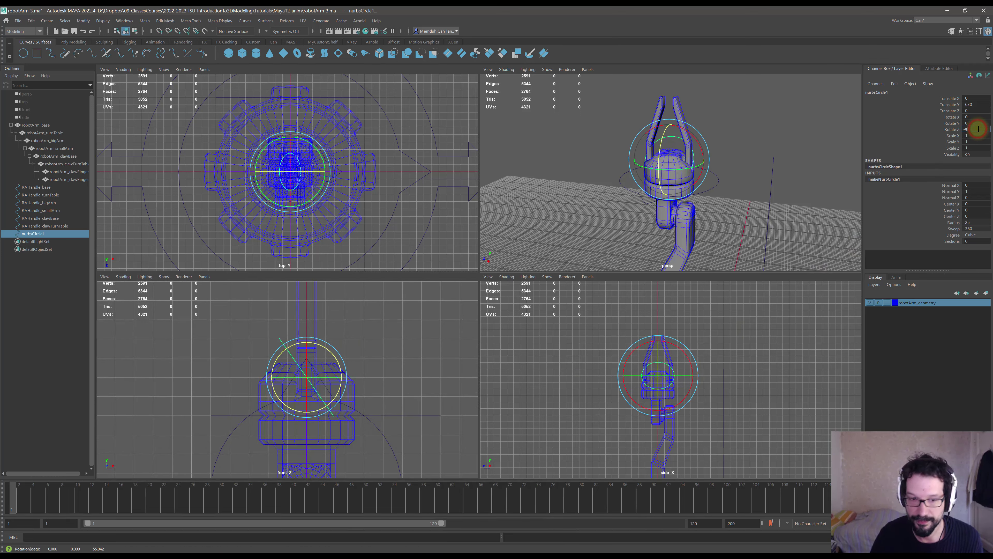
pyautogui.write('0')
pyautogui.press('Return')
pyautogui.press('w')
# - Flip the upright circle's orientation by setting its Rotate Z to 90
pyautogui.scroll(3, 697, 413)
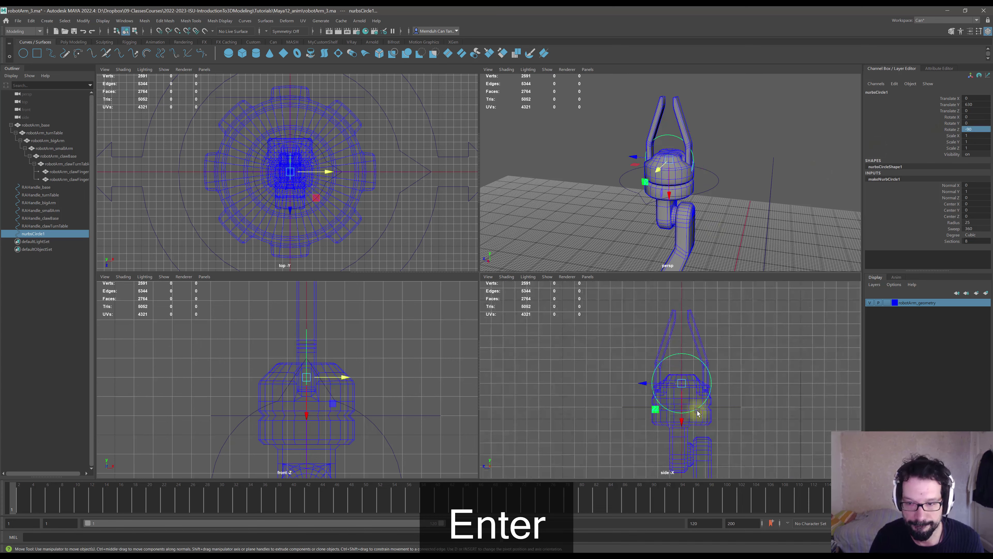
pyautogui.scroll(2, 698, 413)
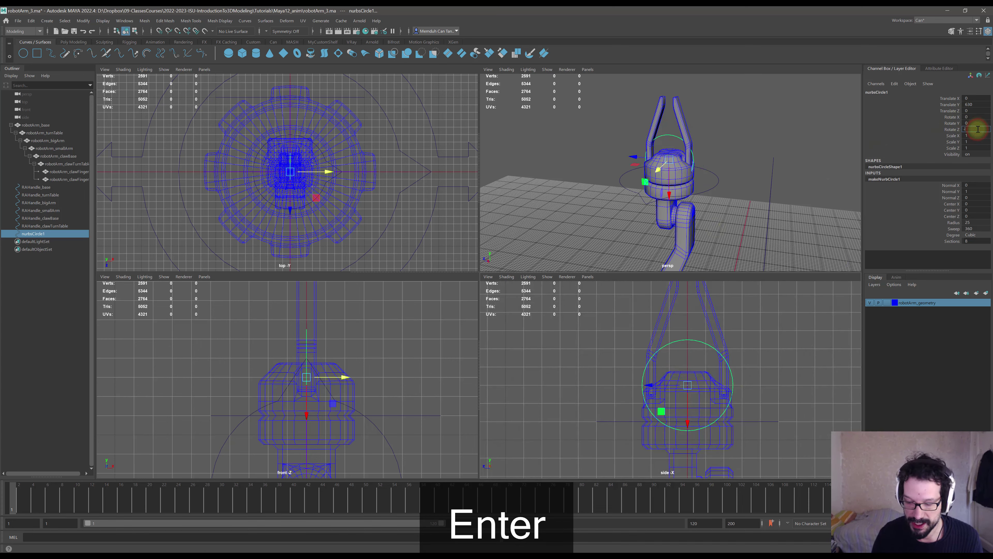
pyautogui.press('BackSpace')
pyautogui.write('90')
pyautogui.press('Return')
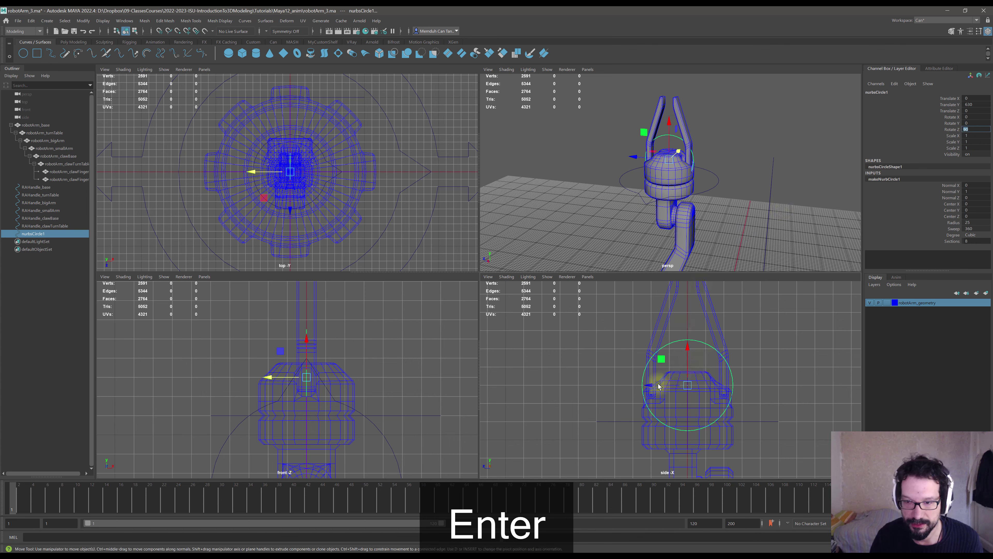
# - Snap the circle's center onto the hinge of the claw finger at Translate Y 625 and Translate Z -20
pyautogui.moveTo(662, 384)
pyautogui.keyDown('alt'); pyautogui.mouseDown(button='middle')
pyautogui.moveTo(646, 363)
pyautogui.moveTo(678, 375)
pyautogui.mouseUp(button='middle'); pyautogui.keyUp('alt')
pyautogui.press('x')
pyautogui.moveTo(660, 357); pyautogui.dragTo(694, 367)
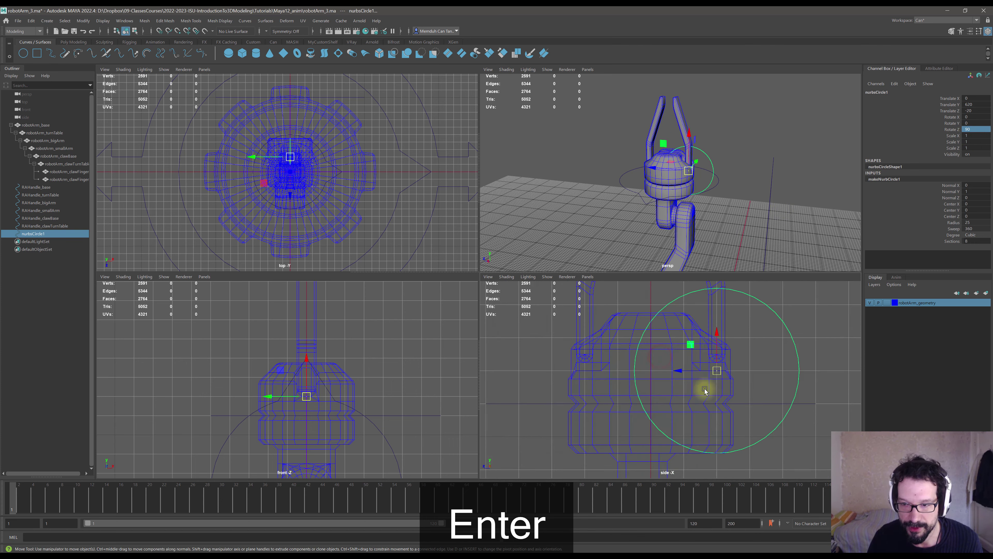
pyautogui.scroll(5, 694, 376)
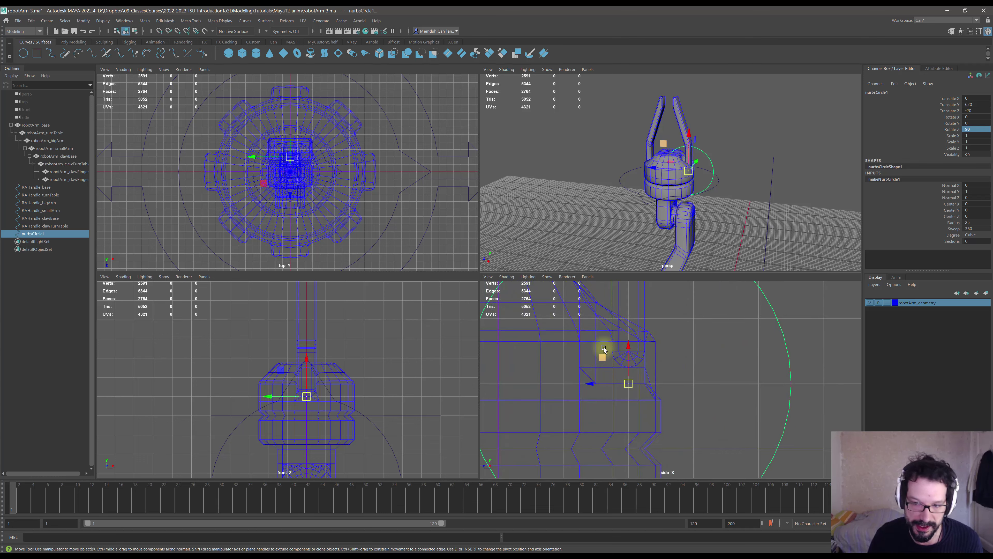
pyautogui.keyDown('alt'); pyautogui.moveTo(657, 366); pyautogui.dragTo(677, 384, button='middle'); pyautogui.keyUp('alt')
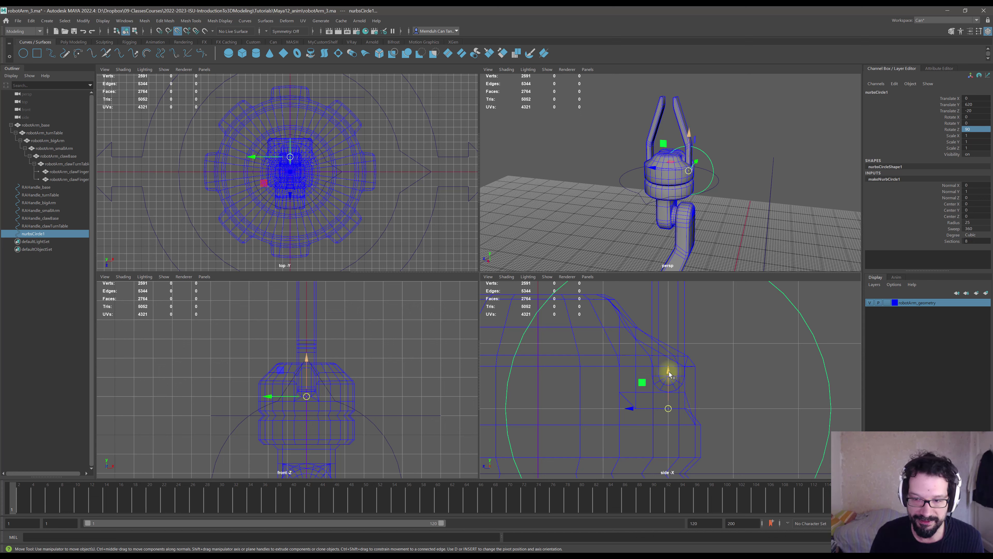
pyautogui.moveTo(669, 375); pyautogui.dragTo(679, 377)
pyautogui.scroll(3, 671, 383)
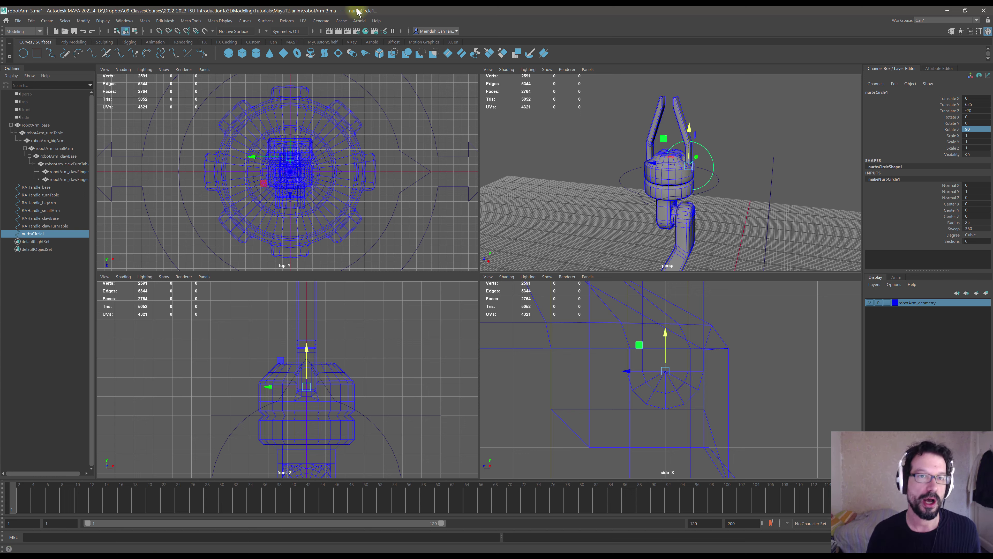
# - Move the circle out beside the claw along the X axis to Translate X 40
pyautogui.click(324, 42)
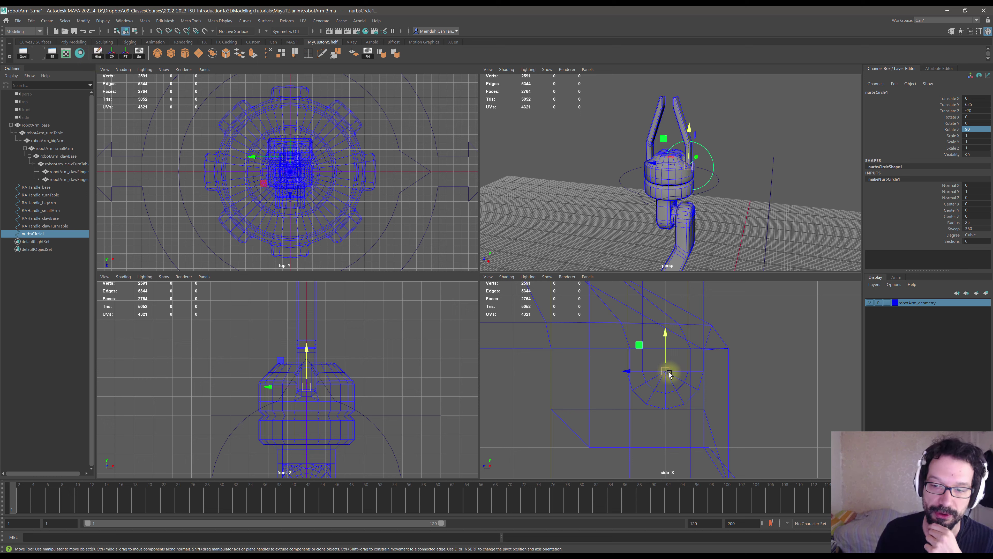
pyautogui.scroll(-3, 722, 357)
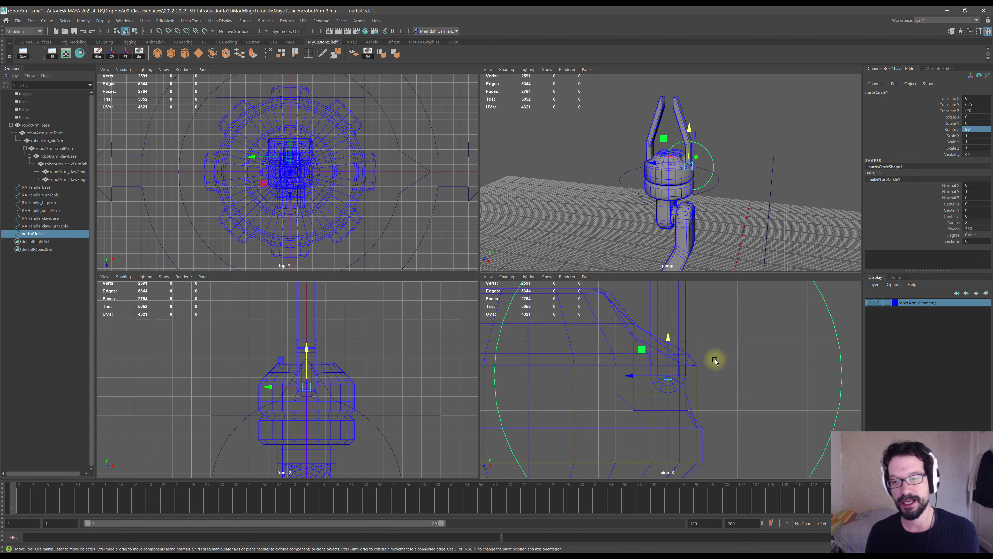
pyautogui.scroll(-4, 715, 360)
pyautogui.keyDown('alt'); pyautogui.moveTo(712, 373); pyautogui.dragTo(679, 366, button='middle'); pyautogui.keyUp('alt')
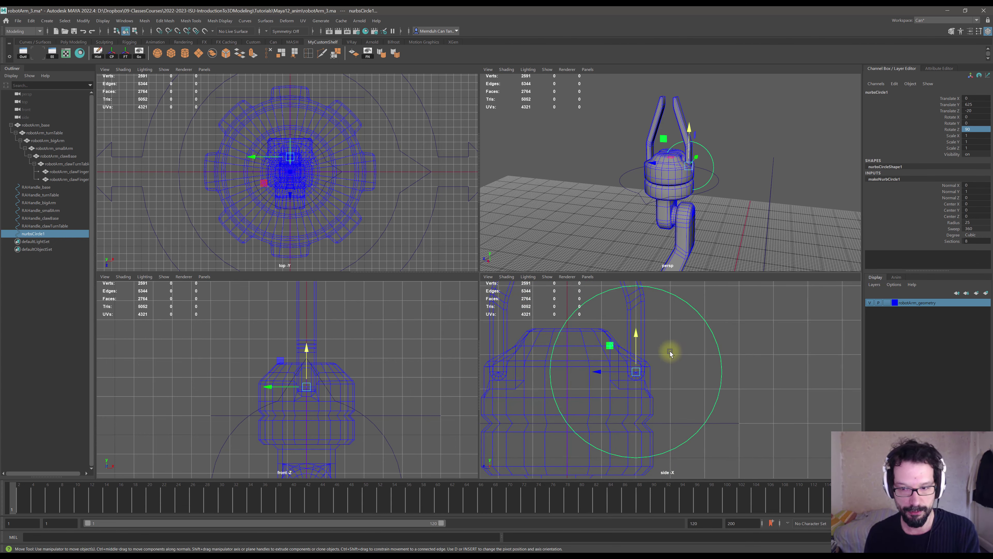
pyautogui.scroll(3, 261, 153)
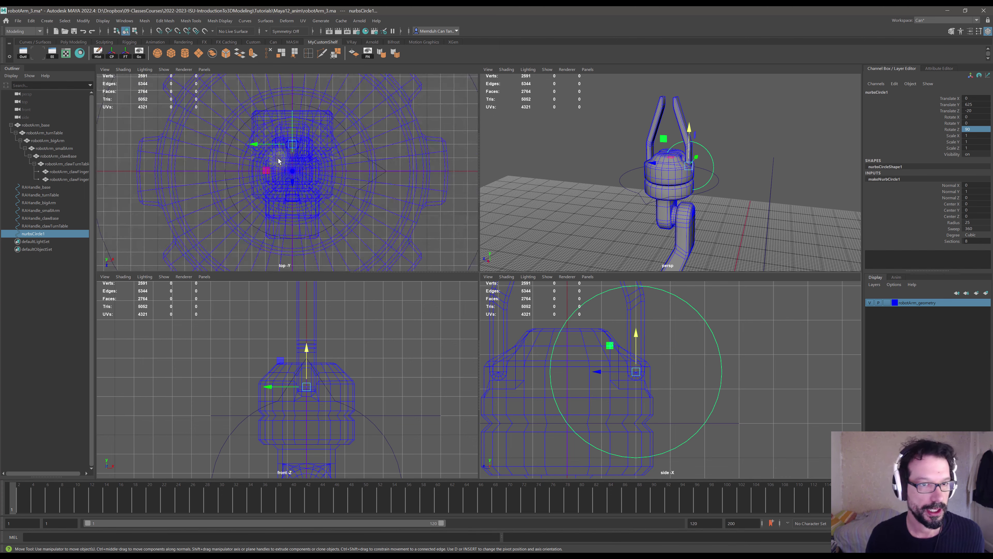
pyautogui.moveTo(261, 153); pyautogui.dragTo(360, 158)
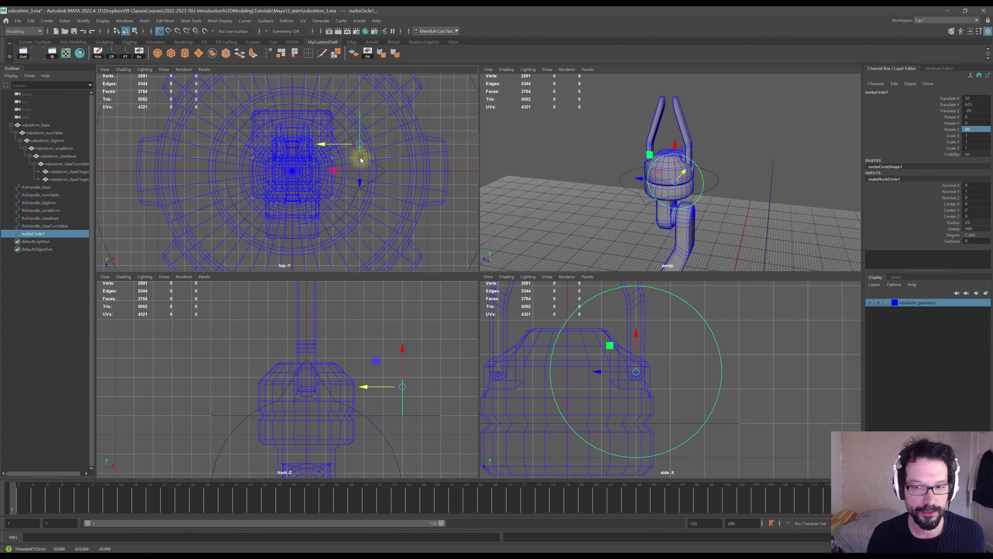
pyautogui.keyDown('alt'); pyautogui.moveTo(742, 182); pyautogui.dragTo(656, 192); pyautogui.keyUp('alt')
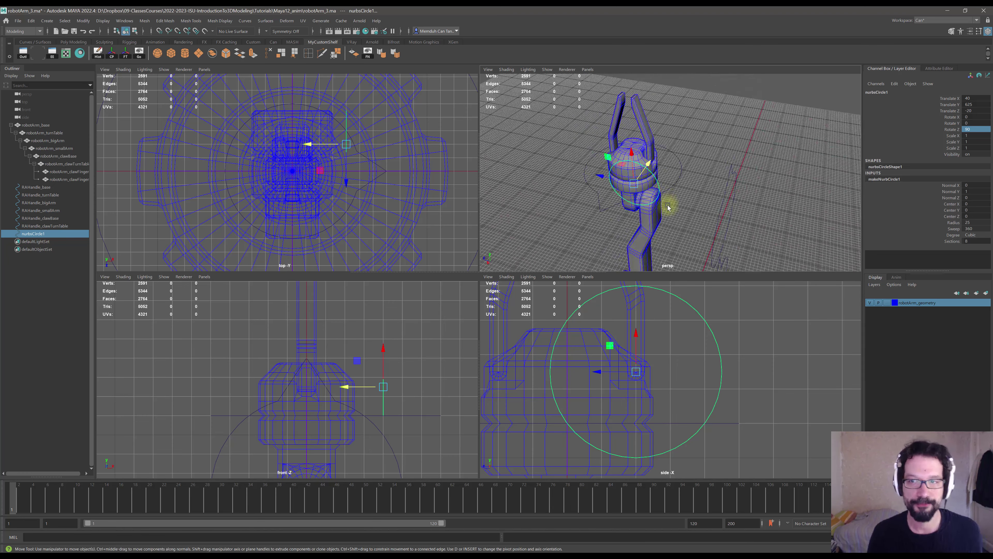
# - Draw a three-point peaked curve with the EP Curve tool in the side view, straddling the circle's upper edge
pyautogui.keyDown('alt'); pyautogui.moveTo(643, 317); pyautogui.dragTo(629, 382, button='middle'); pyautogui.keyUp('alt')
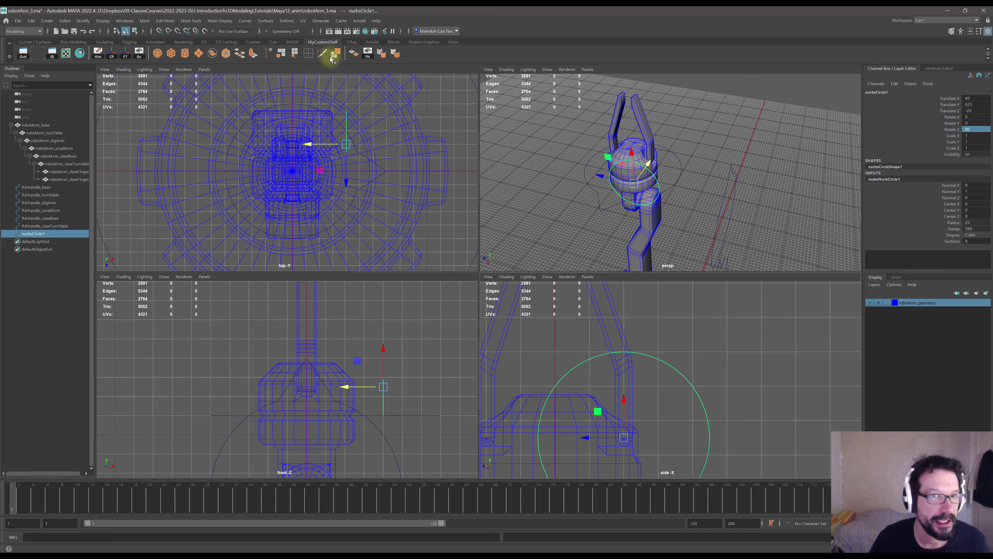
pyautogui.click(38, 42)
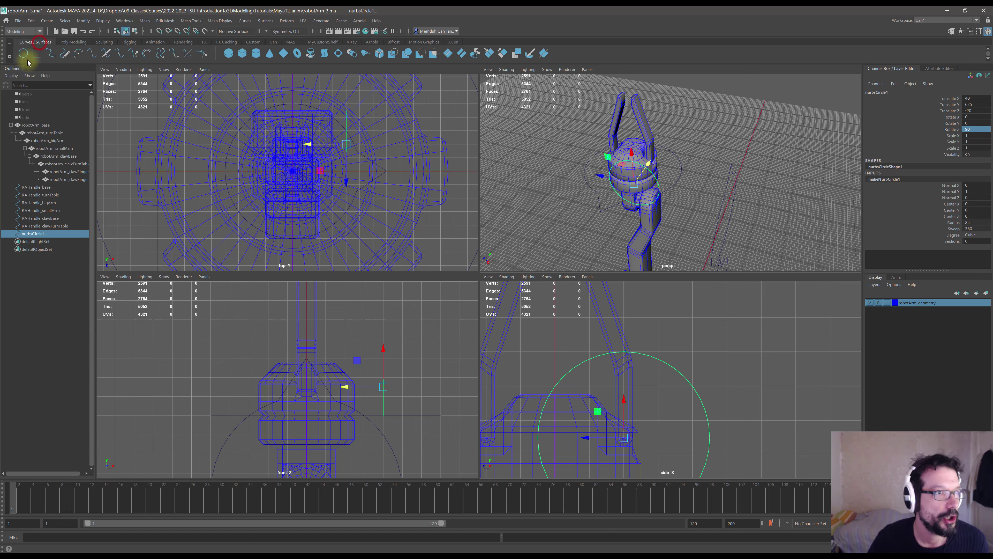
pyautogui.click(50, 54)
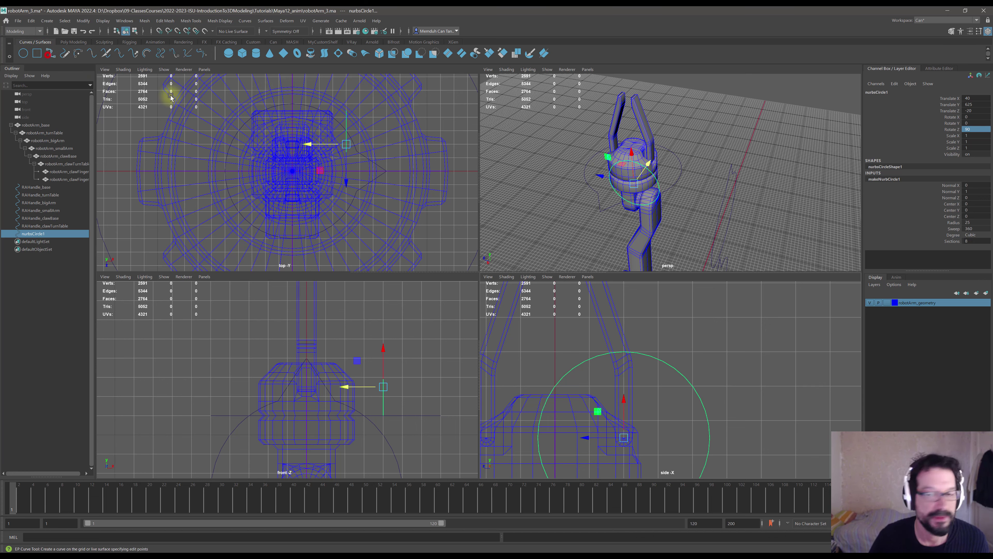
pyautogui.keyDown('alt'); pyautogui.moveTo(640, 367); pyautogui.dragTo(644, 398, button='middle'); pyautogui.keyUp('alt')
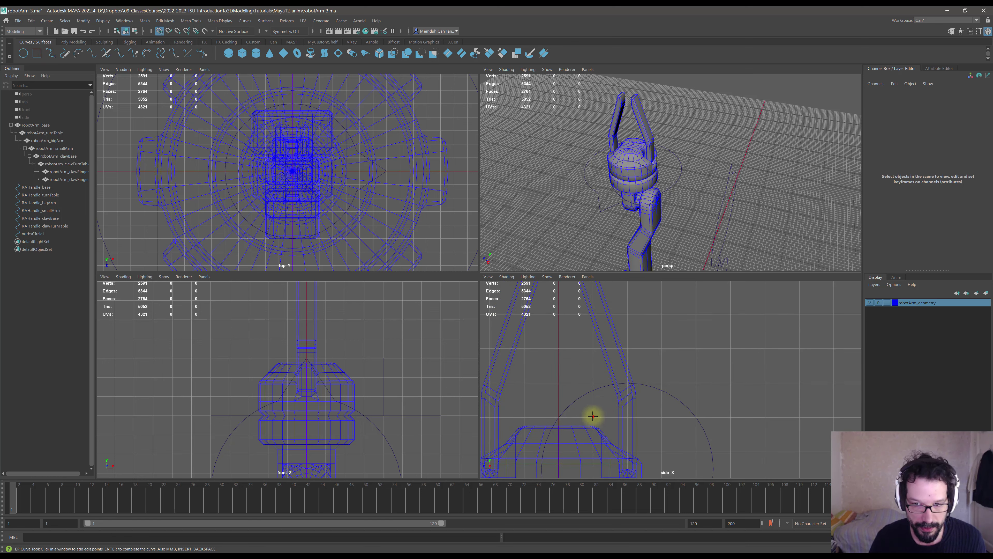
pyautogui.click(593, 416)
pyautogui.click(661, 417)
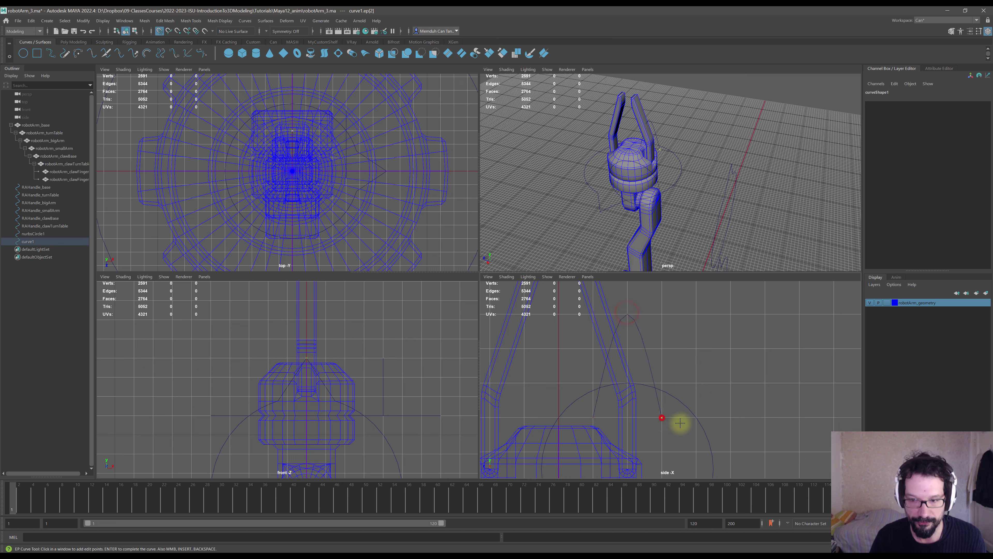
pyautogui.press('Return')
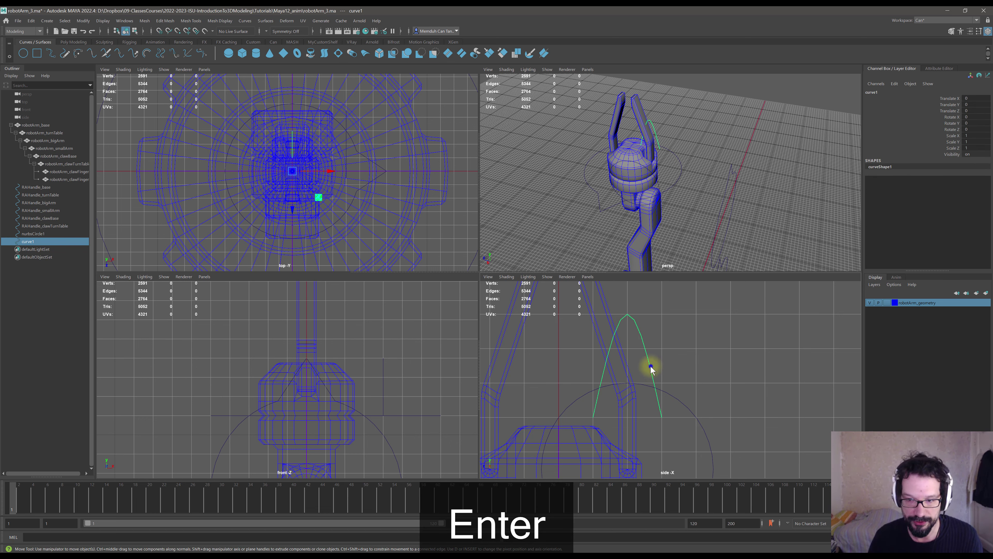
# - Preview the peaked curve with smooth display and examine its control vertices
pyautogui.press('3')
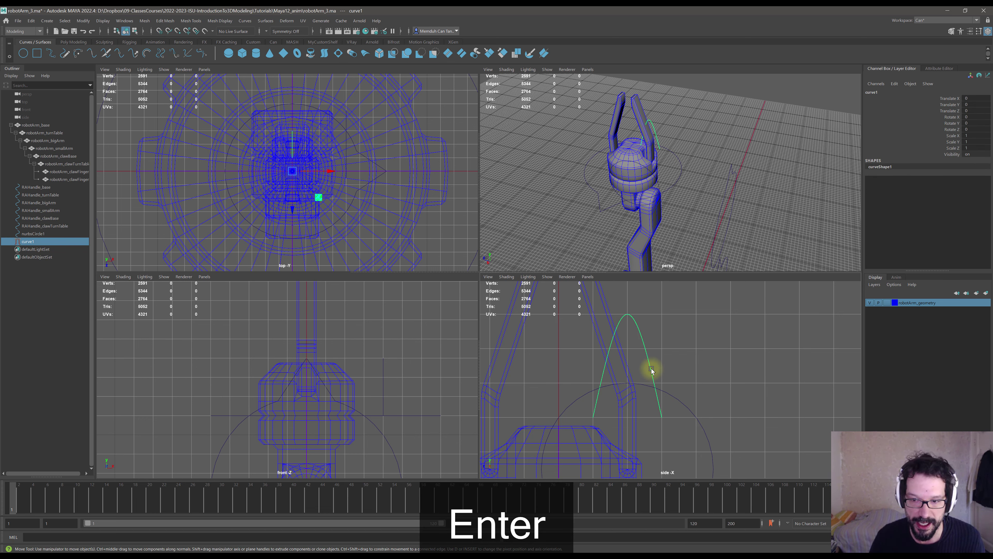
pyautogui.moveTo(651, 361); pyautogui.dragTo(596, 355, button='right')
pyautogui.moveTo(556, 308); pyautogui.dragTo(709, 452)
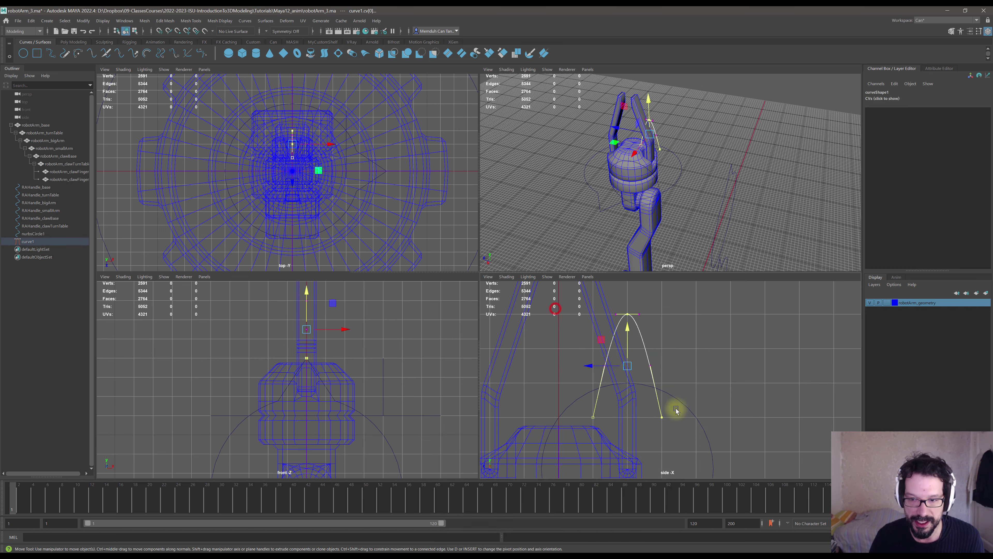
pyautogui.moveTo(652, 372); pyautogui.dragTo(674, 353, button='right')
# - Move the peaked curve along the X axis to Translate X 40, in line with the circle
pyautogui.click(650, 373)
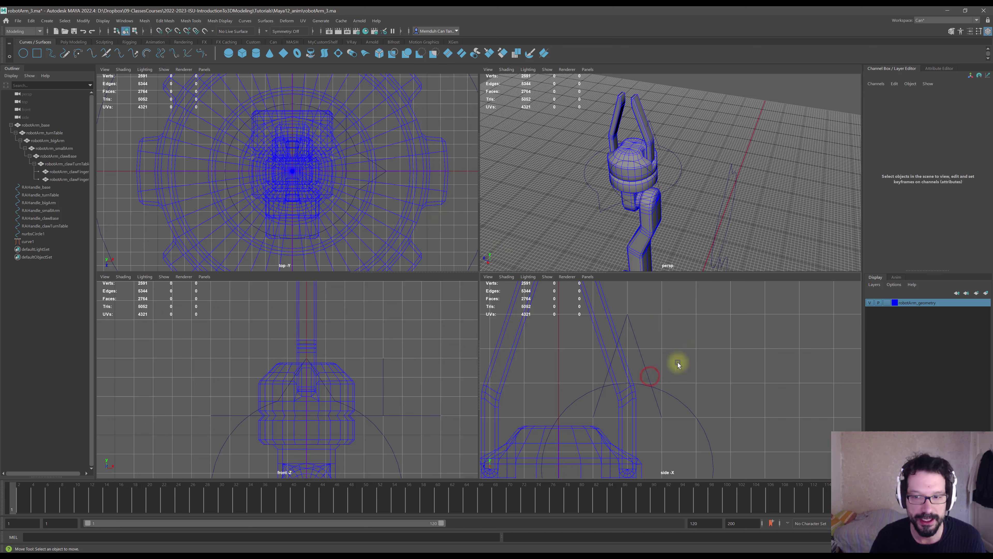
pyautogui.click(649, 372)
pyautogui.moveTo(328, 173); pyautogui.dragTo(360, 173)
# - Cut the peaked curve and the circle where they intersect
pyautogui.click(658, 179)
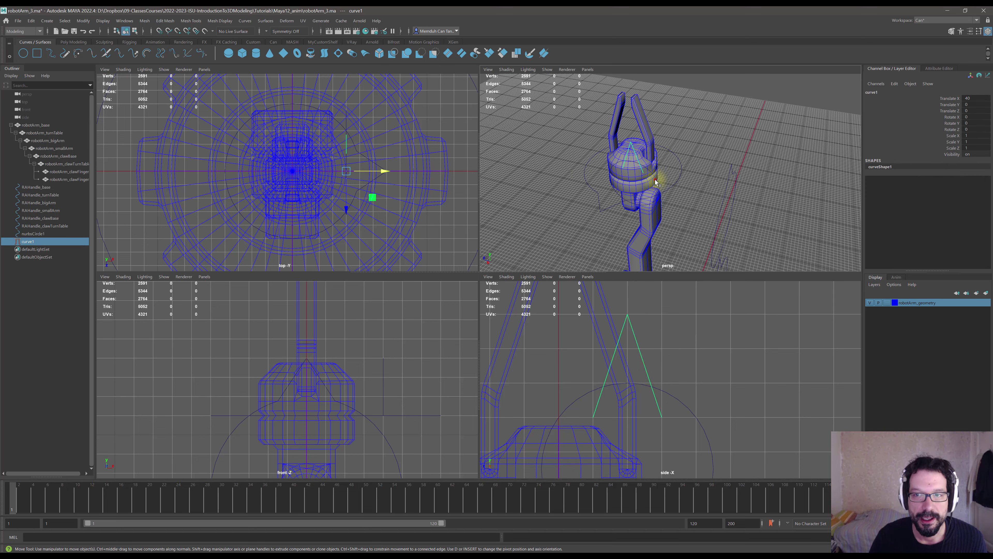
pyautogui.click(245, 21)
pyautogui.click(261, 184)
# - Delete the inner leftover segments of the cut circle and peaked curve, keeping the open arc and the peak
pyautogui.scroll(3, 663, 187)
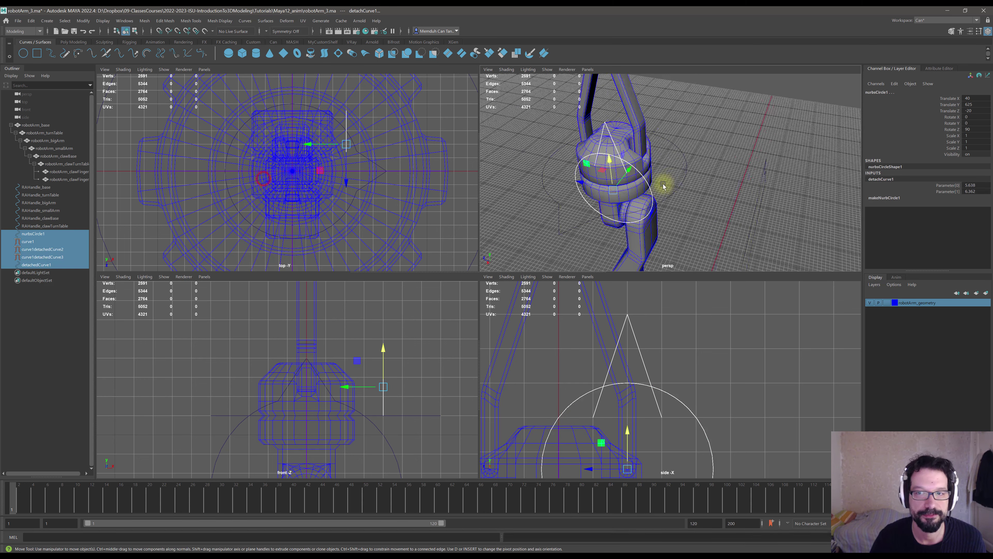
pyautogui.keyDown('shift'); pyautogui.click(651, 188); pyautogui.keyUp('shift')
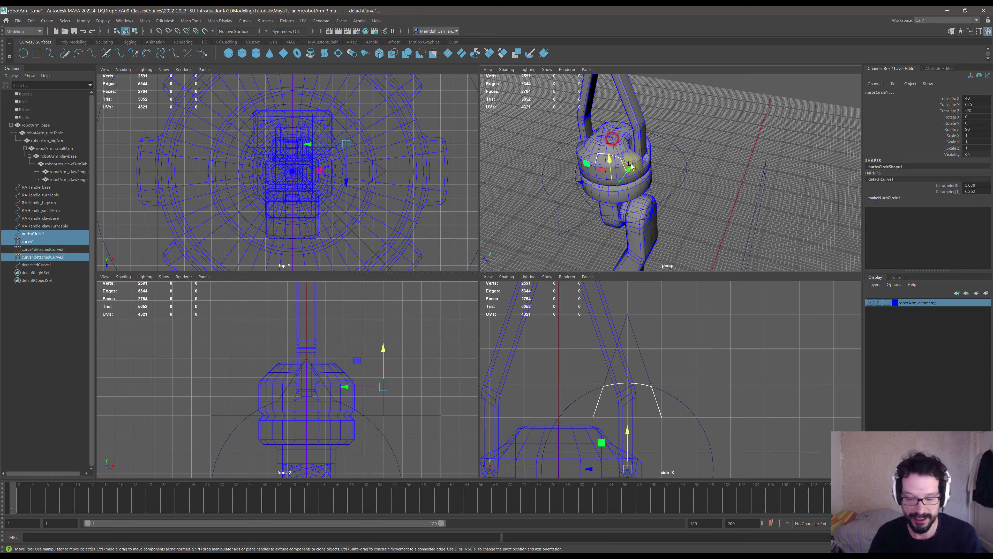
pyautogui.press('Delete')
# - Attach the peak and the open circle arc into one curve, and delete the two original pieces
pyautogui.click(645, 180)
pyautogui.keyDown('shift'); pyautogui.click(612, 140); pyautogui.keyUp('shift')
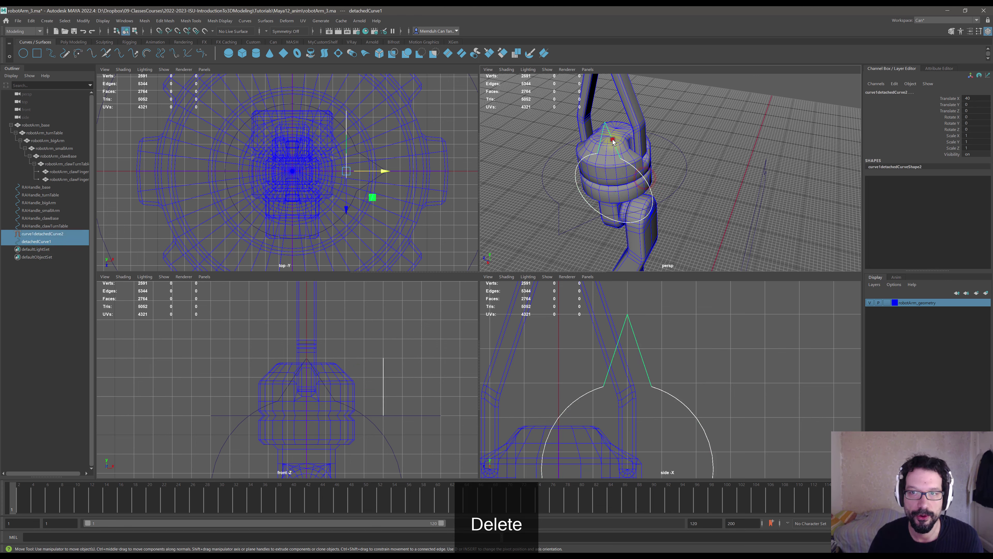
pyautogui.click(245, 21)
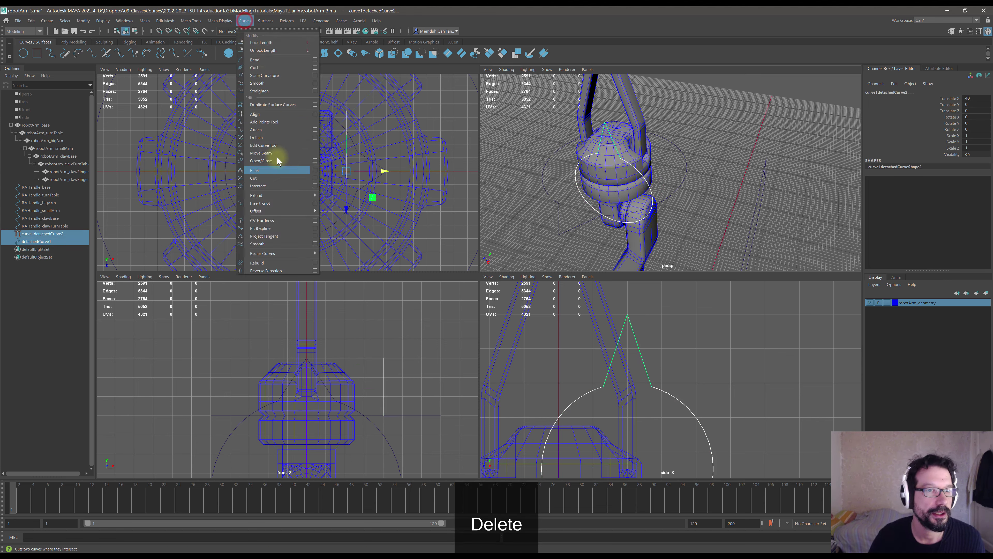
pyautogui.click(274, 133)
pyautogui.click(36, 241)
pyautogui.keyDown('shift'); pyautogui.click(43, 234); pyautogui.keyUp('shift')
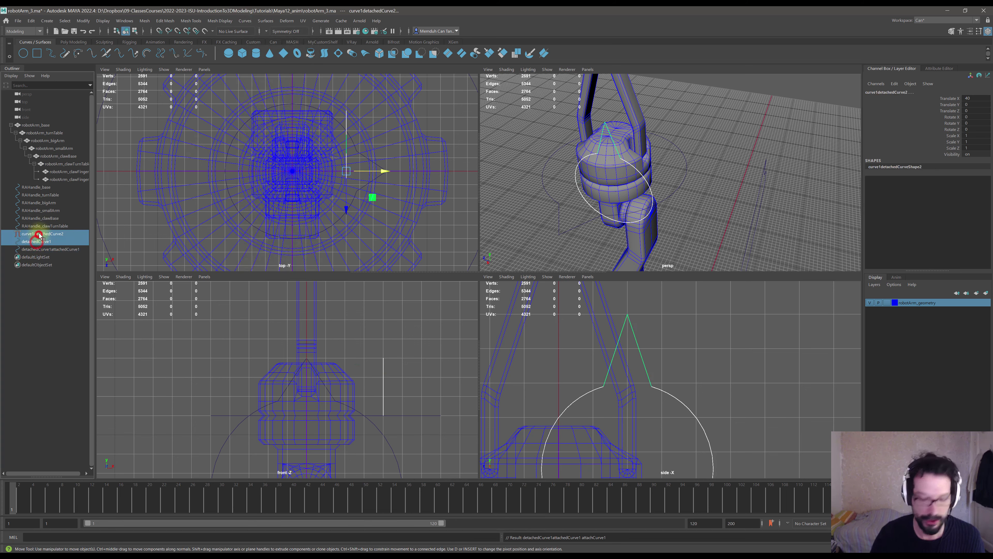
pyautogui.press('Delete')
# - Freeze the transformations of the attached pointed circle curve
pyautogui.keyDown('alt'); pyautogui.moveTo(609, 184); pyautogui.dragTo(656, 190); pyautogui.keyUp('alt')
pyautogui.click(651, 192)
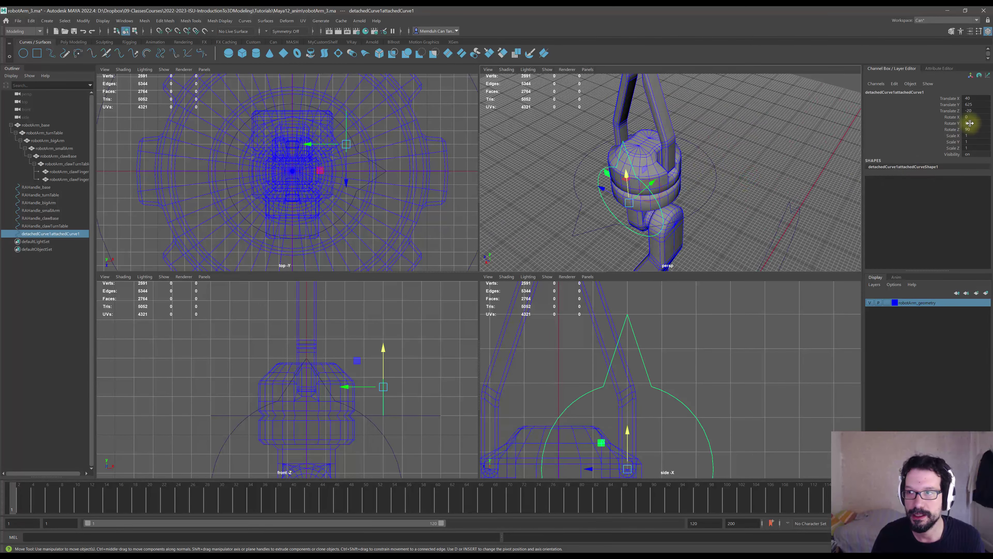
pyautogui.click(323, 42)
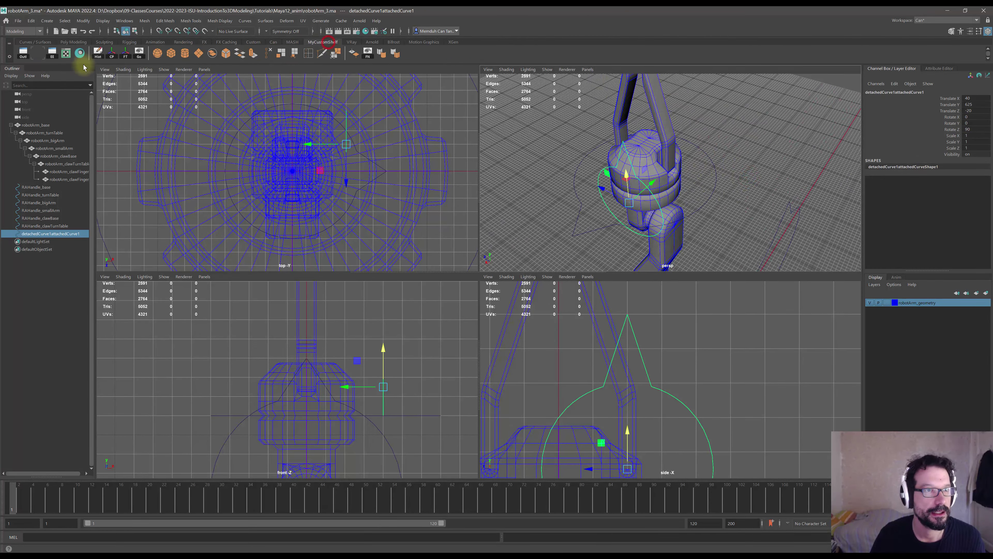
pyautogui.click(125, 57)
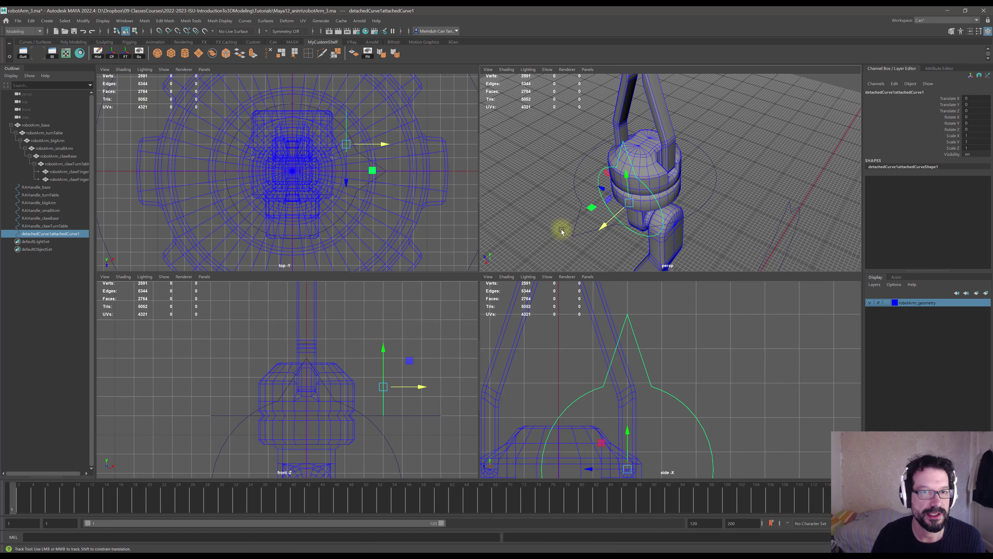
# - Grid-snap the pointed curve's pivot along X onto the arm's centerline, at the base of the claw finger
pyautogui.keyDown('alt'); pyautogui.moveTo(563, 231); pyautogui.dragTo(564, 238, button='middle'); pyautogui.keyUp('alt')
pyautogui.keyDown('alt'); pyautogui.moveTo(376, 171); pyautogui.dragTo(384, 197, button='middle'); pyautogui.keyUp('alt')
pyautogui.press('Insert')
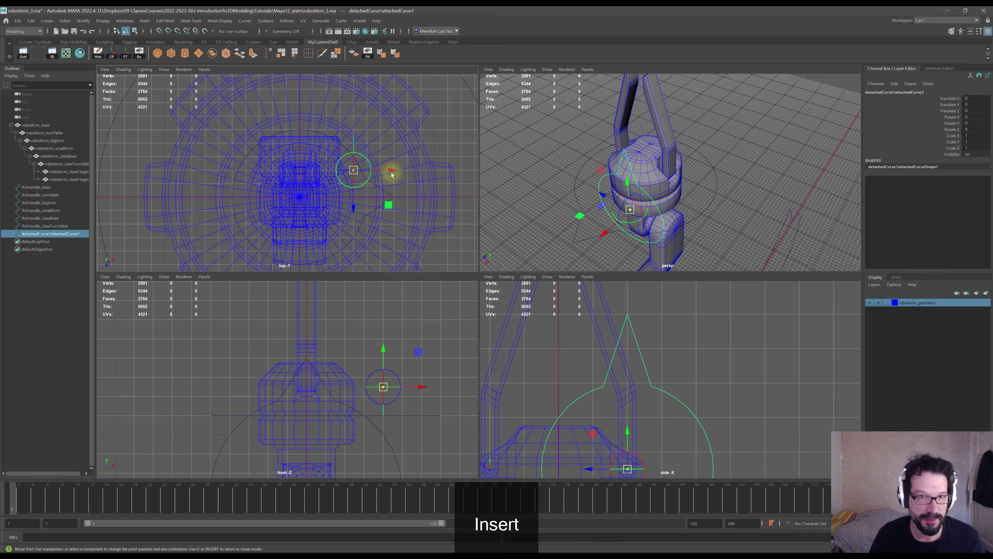
pyautogui.press('x')
pyautogui.moveTo(391, 170); pyautogui.dragTo(302, 175)
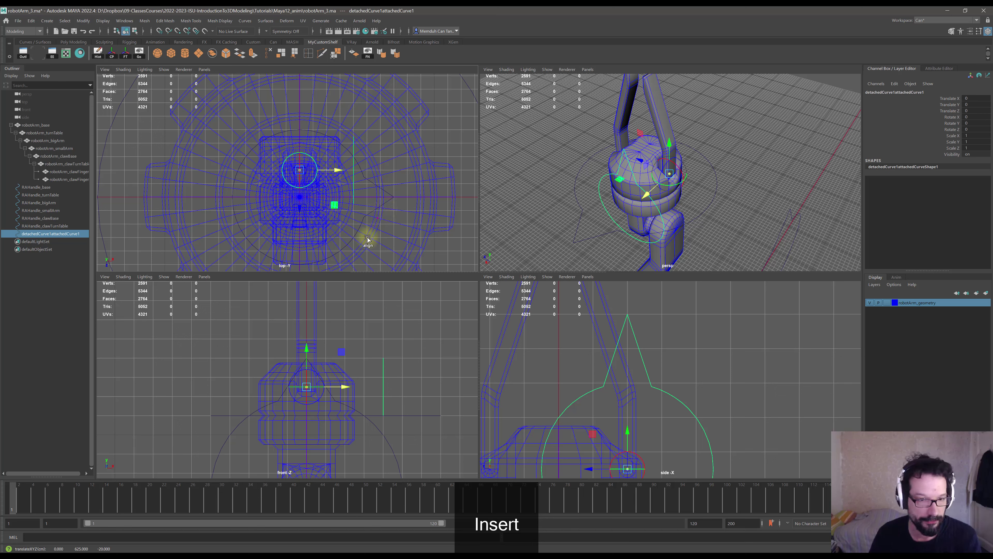
pyautogui.press('Insert')
# - Rename the pointed curve as RAHandle_clawFinger1, matching the name of its claw finger
pyautogui.keyDown('alt'); pyautogui.moveTo(690, 190); pyautogui.dragTo(713, 199); pyautogui.keyUp('alt')
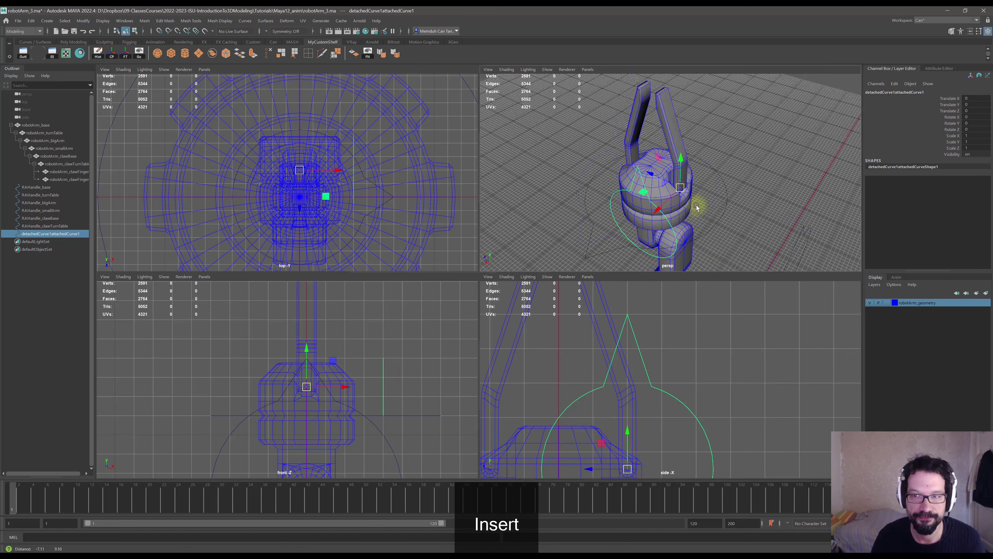
pyautogui.click(917, 92)
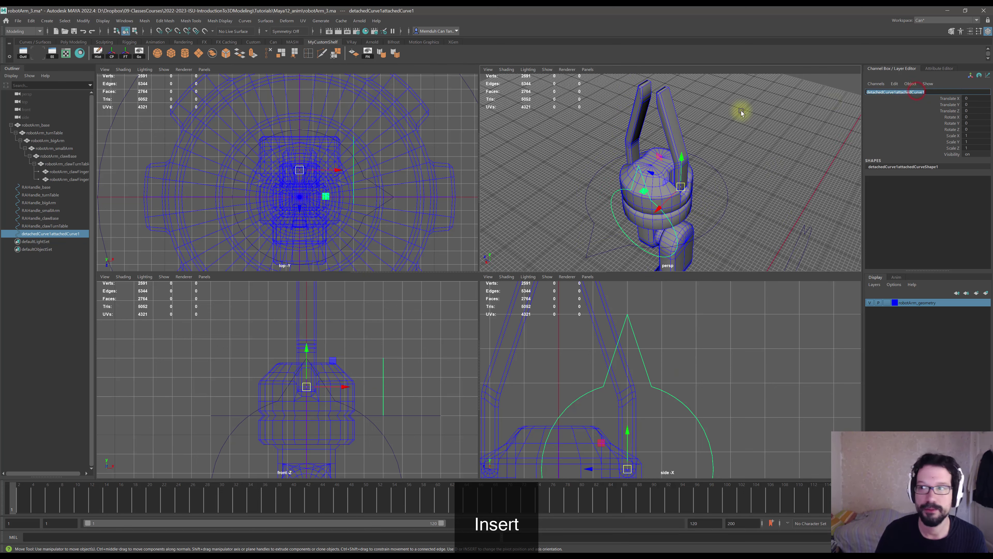
pyautogui.write('RAHandle_cla')
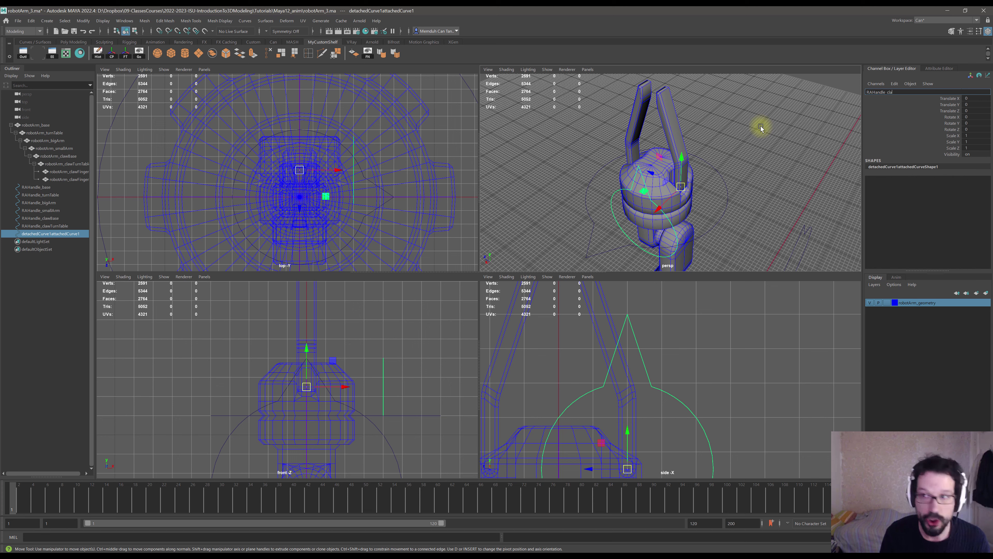
pyautogui.write('wFinger1')
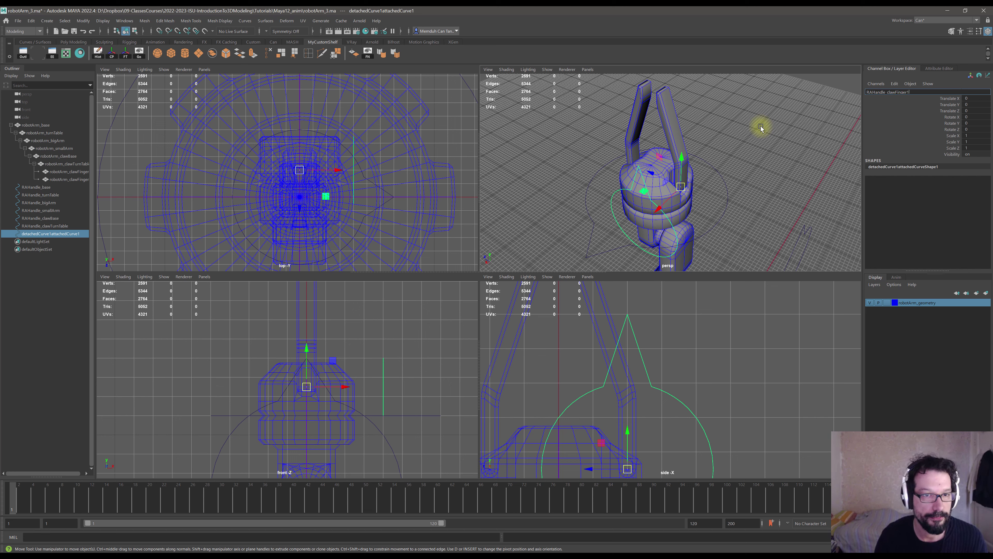
pyautogui.click(740, 148)
pyautogui.click(680, 144)
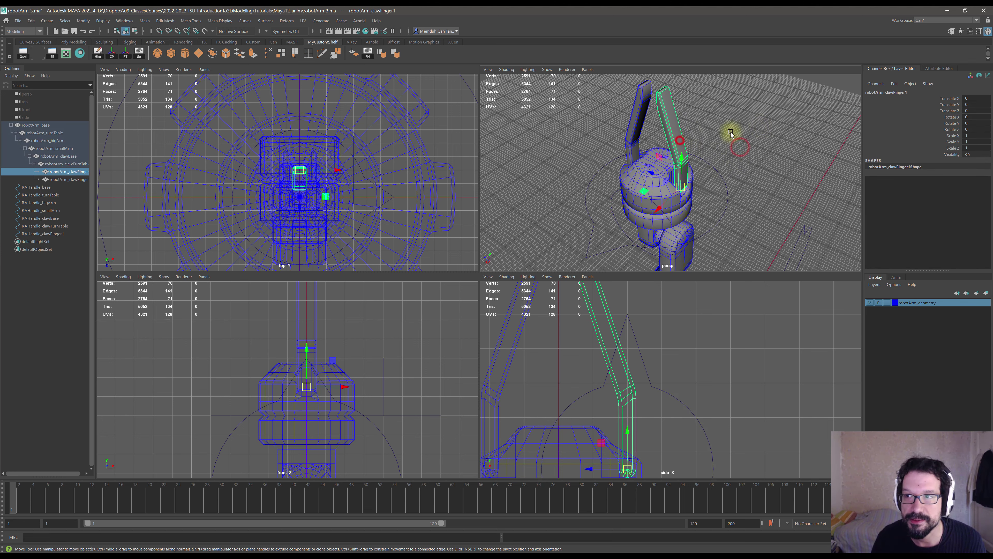
pyautogui.click(673, 228)
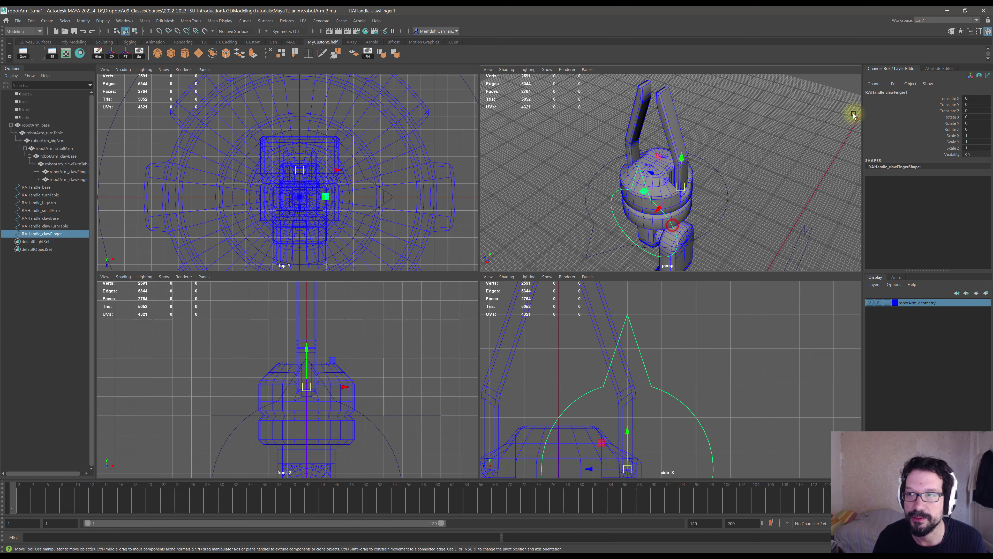
# - Create a new NURBS circle with a radius of 10 for the second claw finger's handle
pyautogui.keyDown('alt'); pyautogui.moveTo(622, 189); pyautogui.dragTo(686, 225); pyautogui.keyUp('alt')
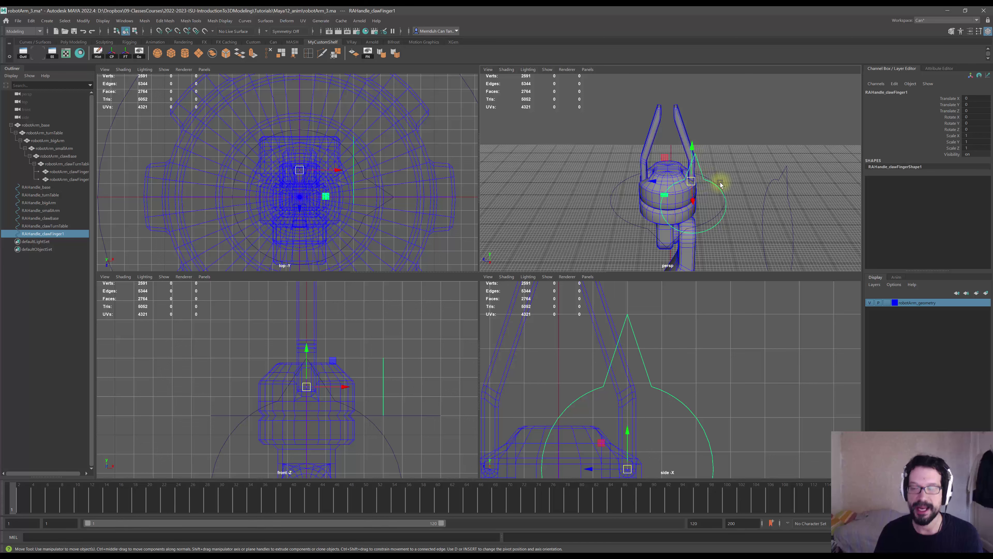
pyautogui.keyDown('alt'); pyautogui.moveTo(646, 182); pyautogui.dragTo(530, 202); pyautogui.keyUp('alt')
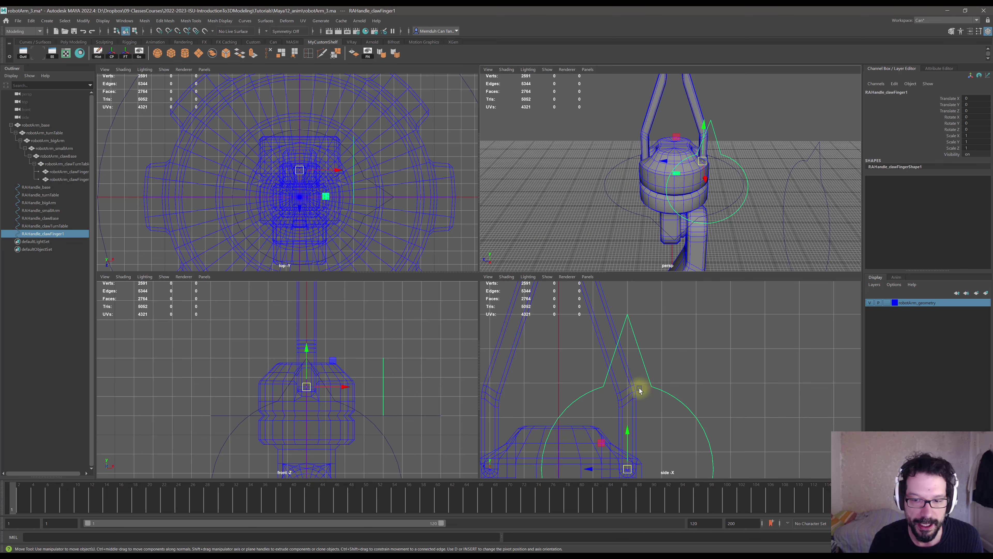
pyautogui.keyDown('alt'); pyautogui.moveTo(639, 388); pyautogui.dragTo(672, 362, button='middle'); pyautogui.keyUp('alt')
pyautogui.scroll(-2, 672, 361)
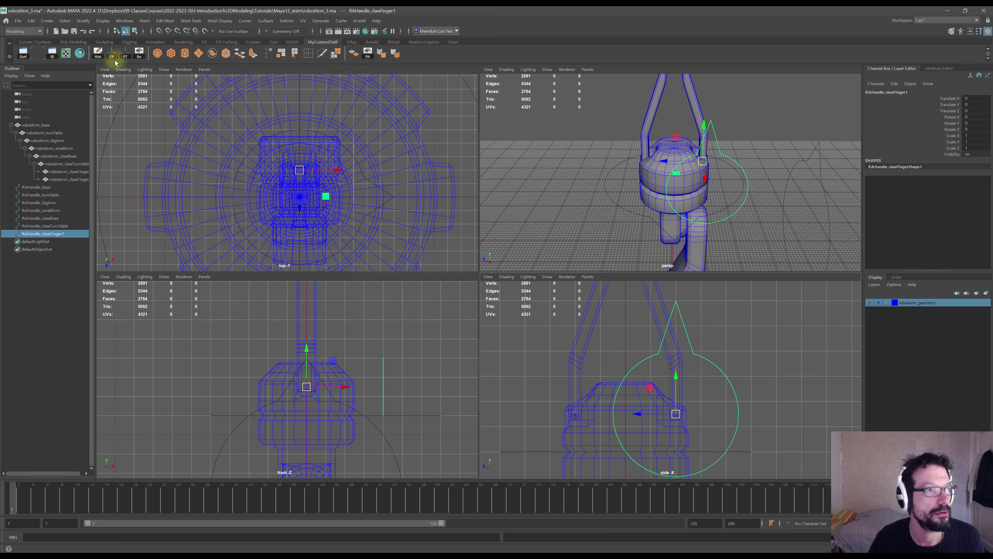
pyautogui.click(36, 42)
pyautogui.click(24, 53)
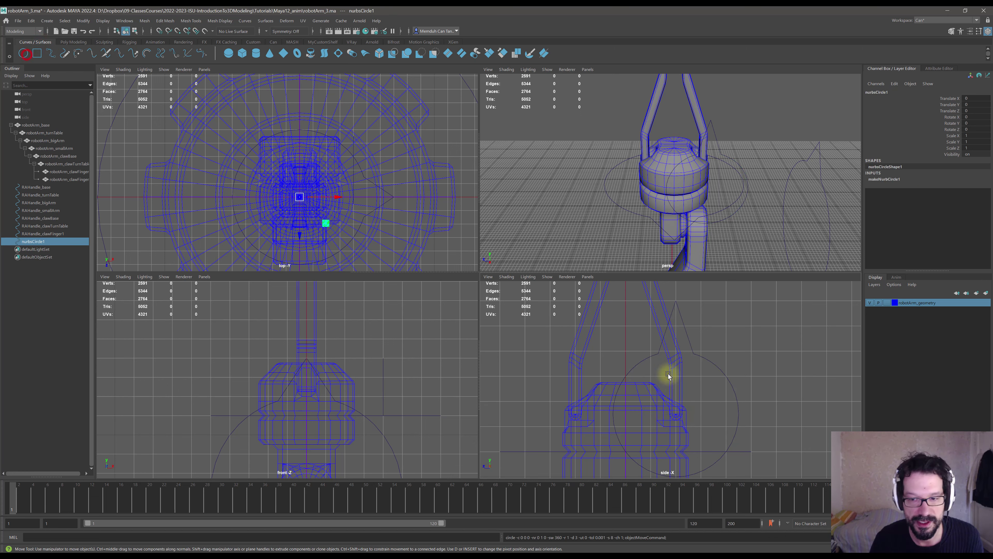
pyautogui.scroll(-5, 665, 374)
pyautogui.keyDown('alt'); pyautogui.moveTo(665, 376); pyautogui.dragTo(668, 313, button='middle'); pyautogui.keyUp('alt')
pyautogui.click(894, 180)
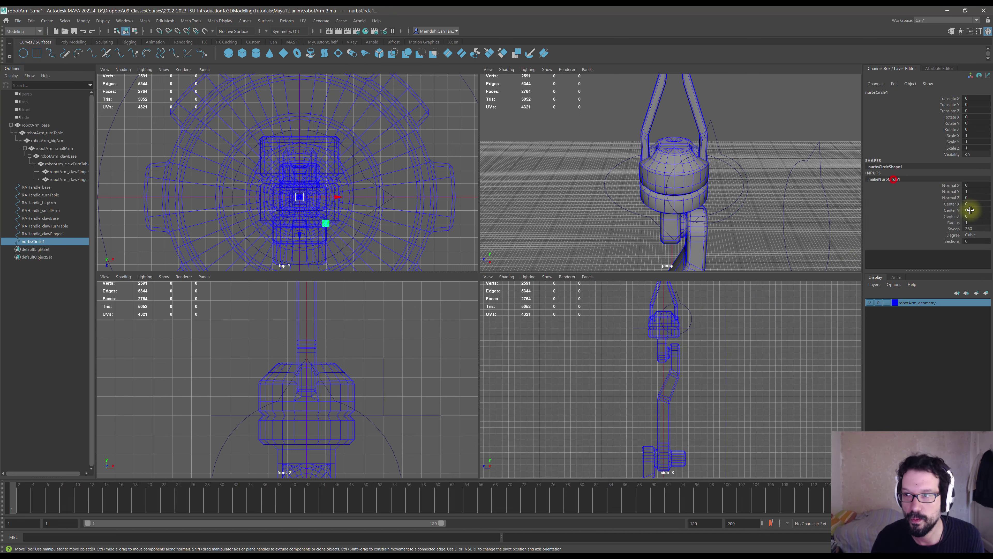
pyautogui.write('0')
pyautogui.press('Return')
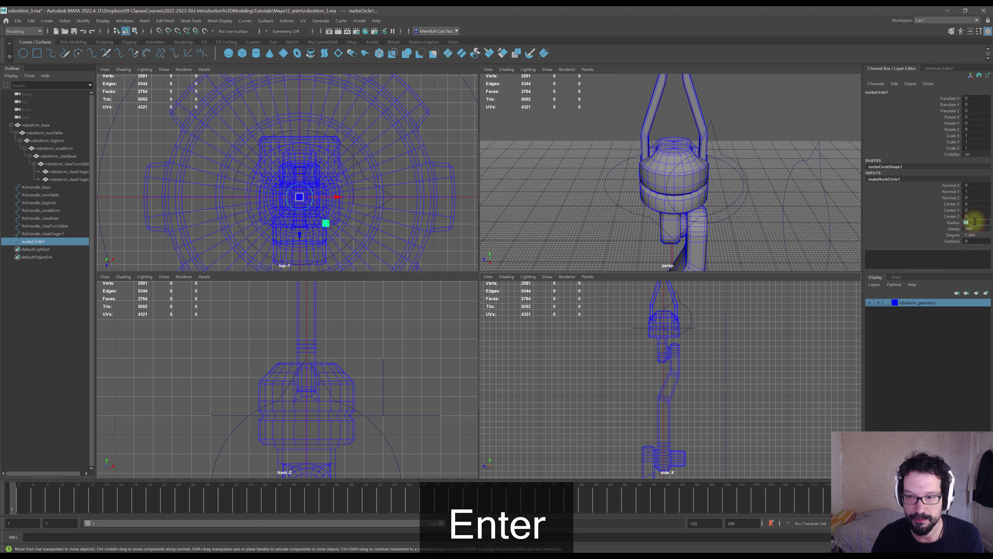
# - Raise the new circle along the Y axis to Translate Y 640, at claw height
pyautogui.scroll(-2, 689, 420)
pyautogui.keyDown('alt'); pyautogui.moveTo(682, 426); pyautogui.dragTo(679, 384, button='middle'); pyautogui.keyUp('alt')
pyautogui.scroll(-4, 673, 407)
pyautogui.moveTo(666, 429); pyautogui.dragTo(670, 340)
pyautogui.scroll(4, 671, 339)
pyautogui.scroll(3, 671, 347)
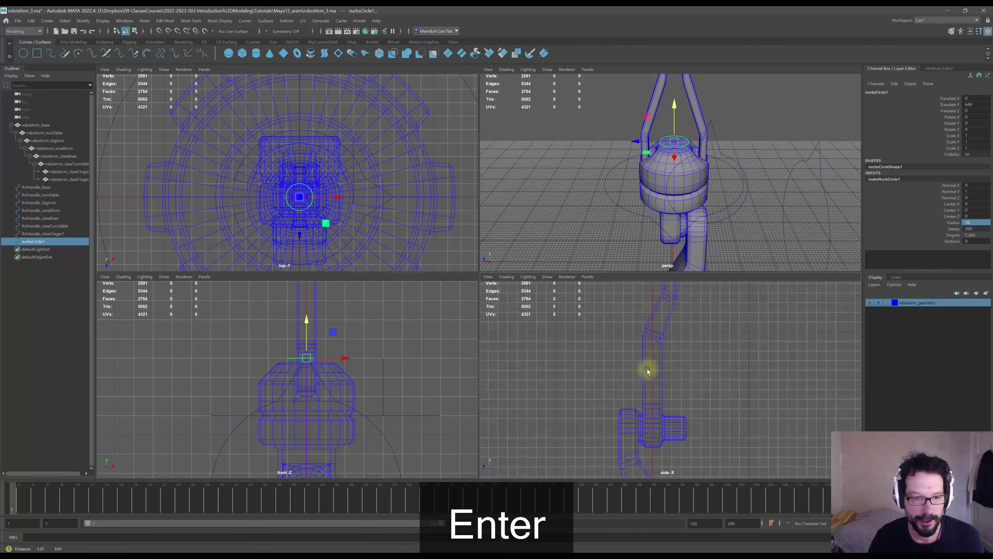
# - Stand the circle upright by setting its Rotate Z to 90
pyautogui.press('e')
pyautogui.moveTo(337, 340); pyautogui.dragTo(469, 345)
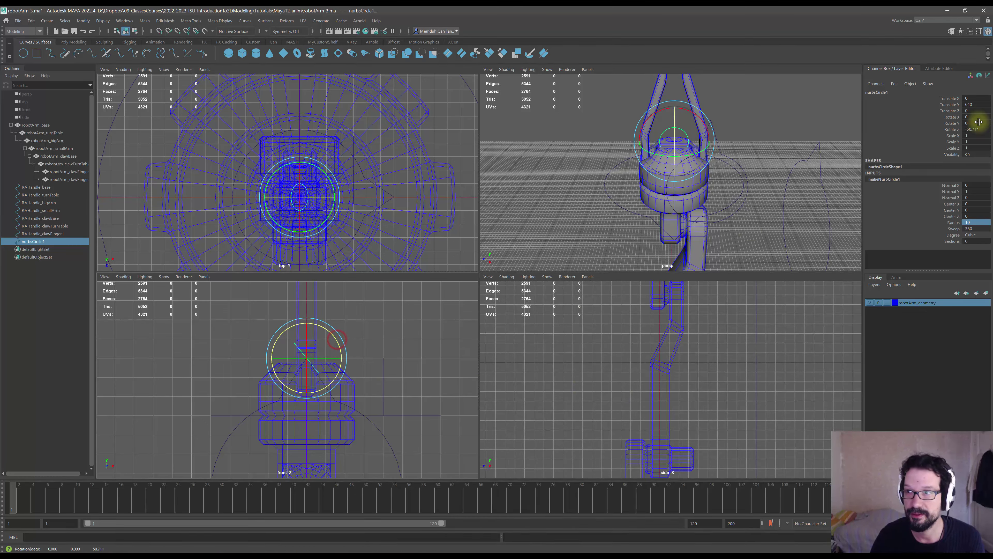
pyautogui.click(980, 130)
pyautogui.write('-90')
pyautogui.press('Return')
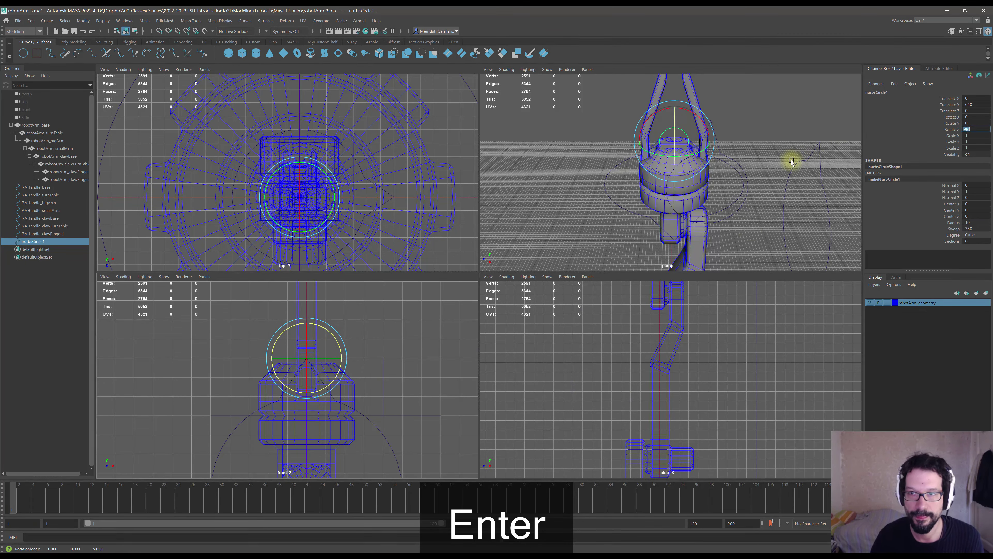
pyautogui.keyDown('alt'); pyautogui.moveTo(776, 154); pyautogui.dragTo(769, 179, button='middle'); pyautogui.keyUp('alt')
pyautogui.press('w')
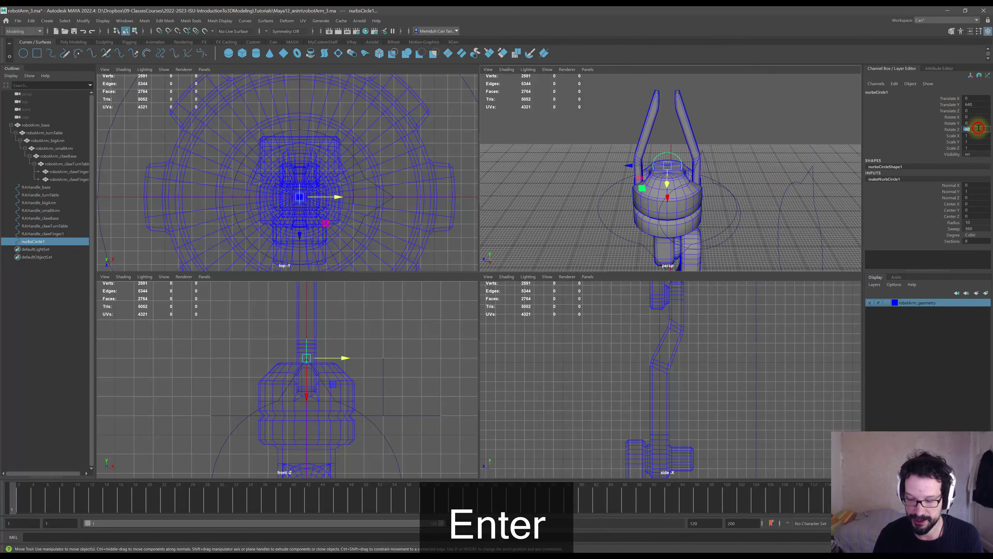
# - Move the circle out along the X axis to Translate X 40 with grid snapping
pyautogui.keyDown('alt'); pyautogui.moveTo(355, 179); pyautogui.dragTo(321, 156, button='middle'); pyautogui.keyUp('alt')
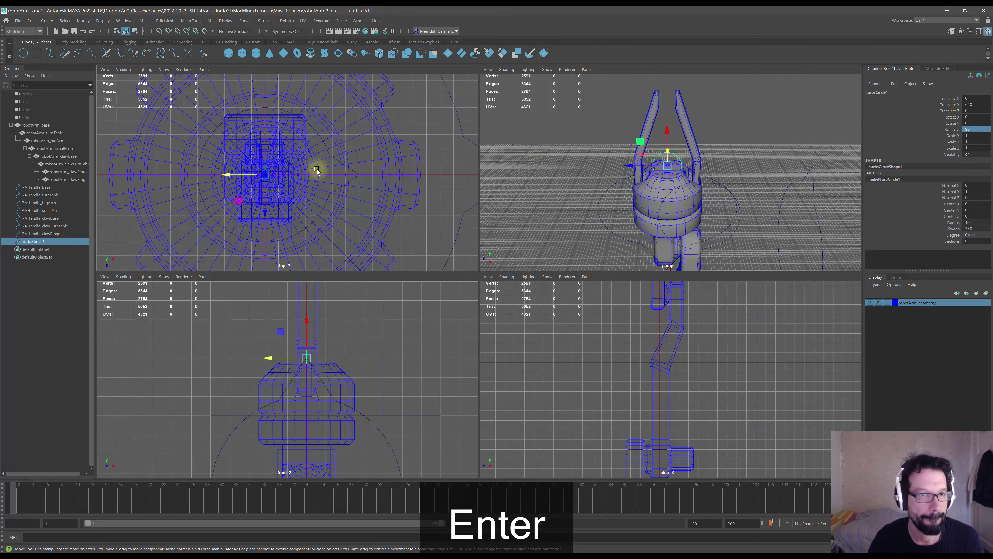
pyautogui.press('x')
pyautogui.moveTo(233, 174); pyautogui.dragTo(323, 180)
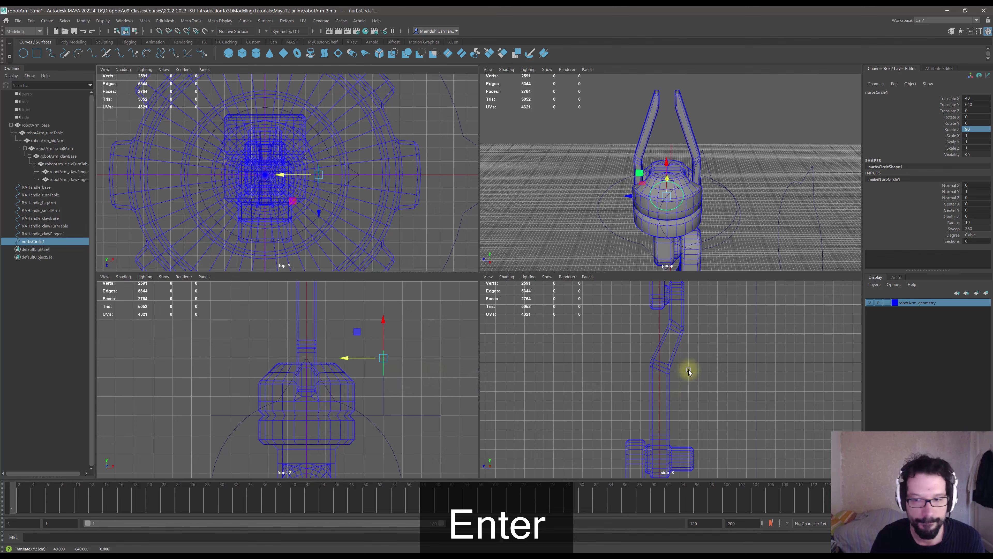
# - Snap the circle in the side view to the second claw finger's hinge, at Translate Y 625 and Translate Z 20
pyautogui.scroll(-5, 688, 374)
pyautogui.scroll(8, 688, 372)
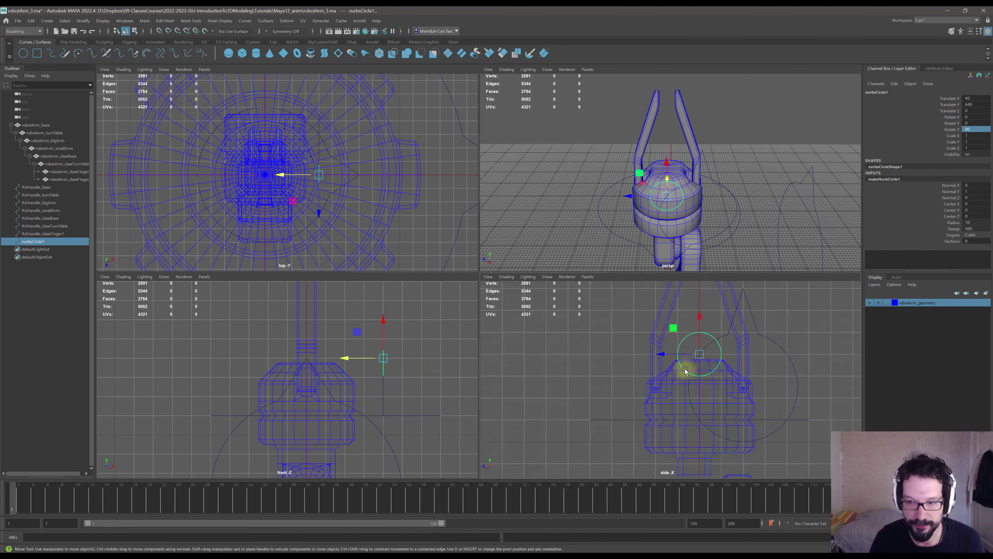
pyautogui.moveTo(676, 344); pyautogui.dragTo(644, 346)
pyautogui.press('x')
pyautogui.moveTo(648, 302); pyautogui.dragTo(664, 392)
pyautogui.press('v')
pyautogui.moveTo(650, 342); pyautogui.dragTo(650, 358)
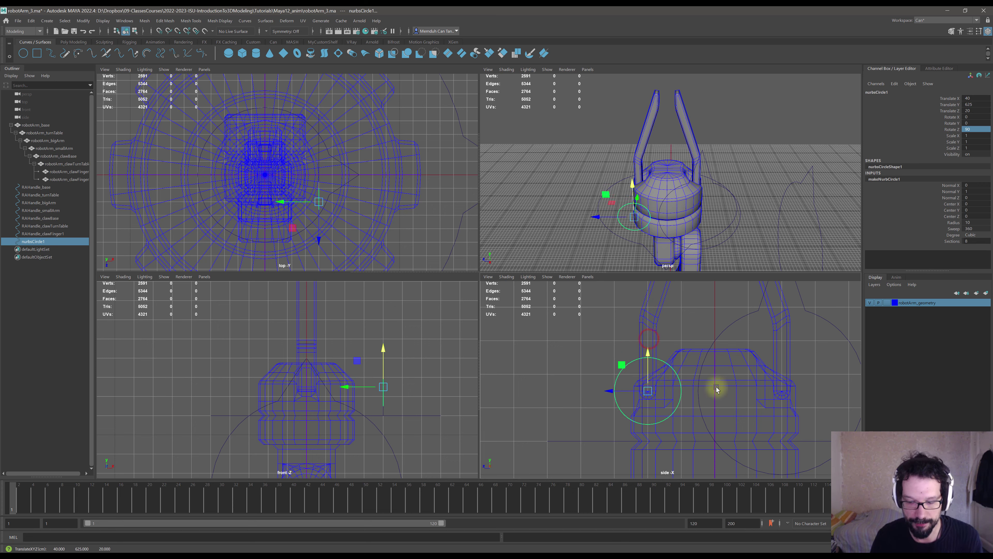
# - Grid-snap the circle's pivot along X onto the arm's centerline, at the second claw finger's hinge
pyautogui.press('Insert')
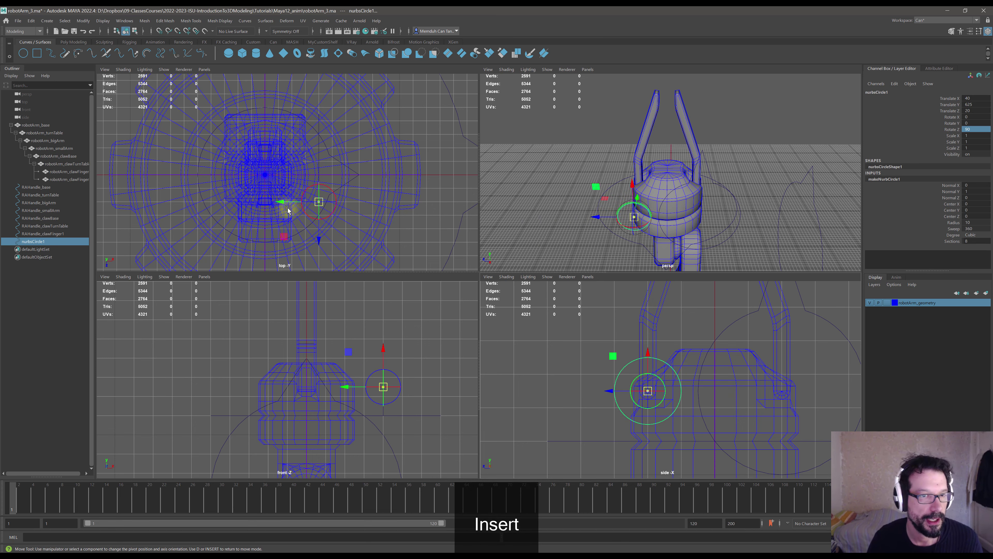
pyautogui.scroll(1, 286, 209)
pyautogui.press('x')
pyautogui.moveTo(287, 205); pyautogui.dragTo(263, 214)
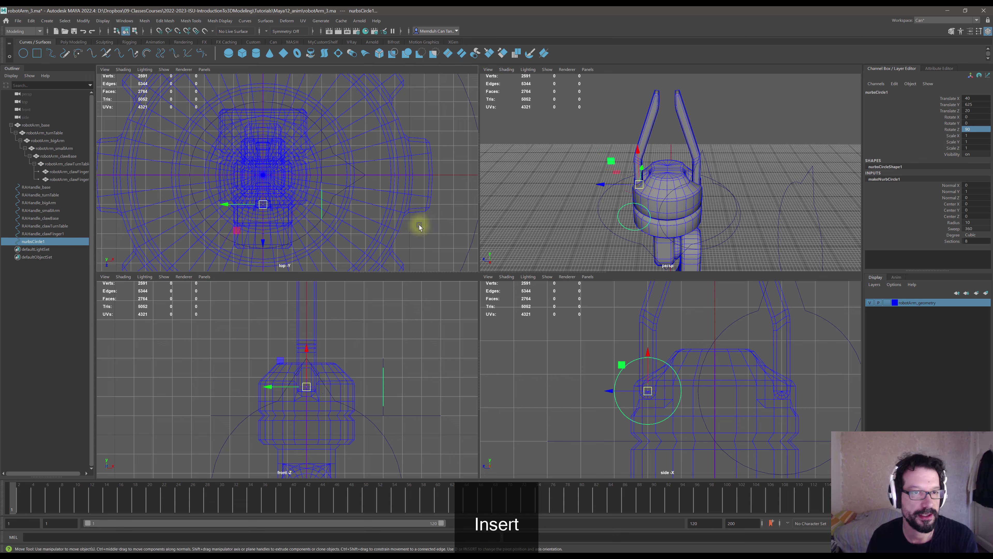
# - Delete the circle's construction history and freeze its transformations
pyautogui.keyDown('alt'); pyautogui.moveTo(710, 211); pyautogui.dragTo(652, 191); pyautogui.keyUp('alt')
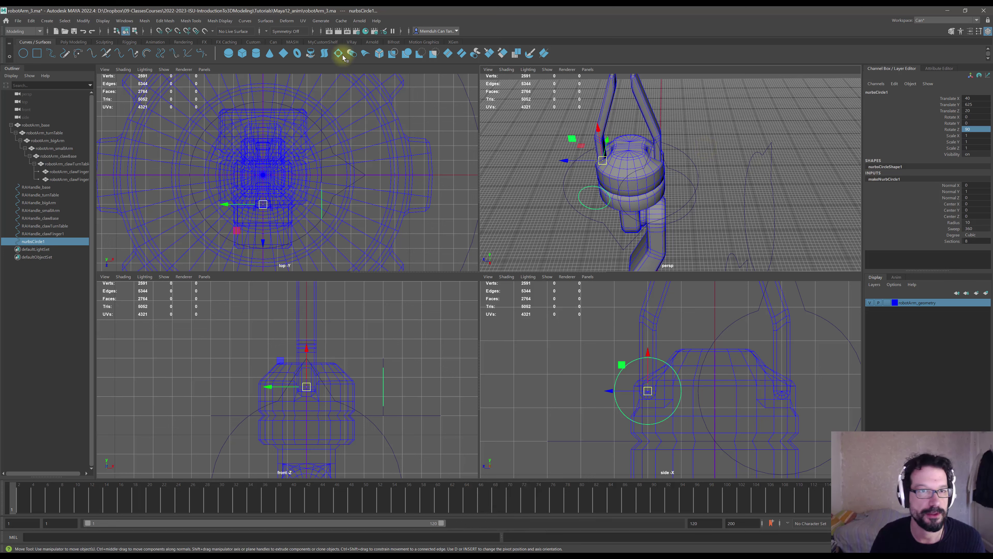
pyautogui.click(253, 42)
pyautogui.click(323, 42)
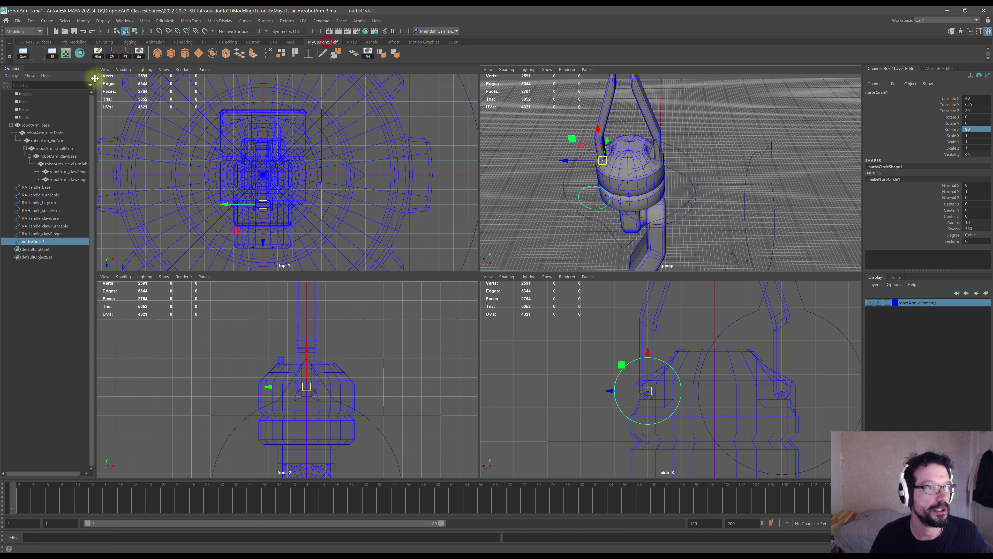
pyautogui.click(98, 53)
pyautogui.click(125, 53)
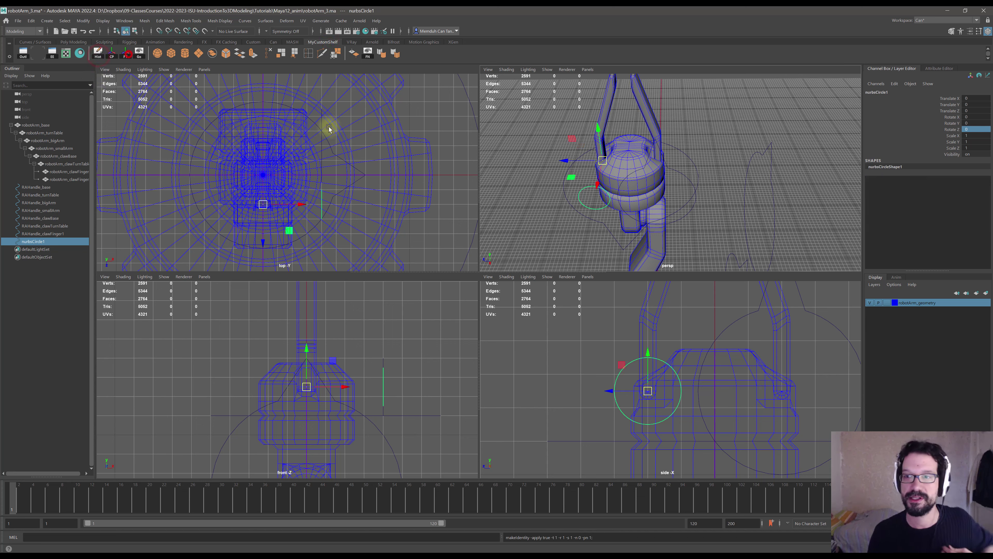
# - Rename the second claw finger's circle to RAHandle_clawFinger2
pyautogui.click(871, 92)
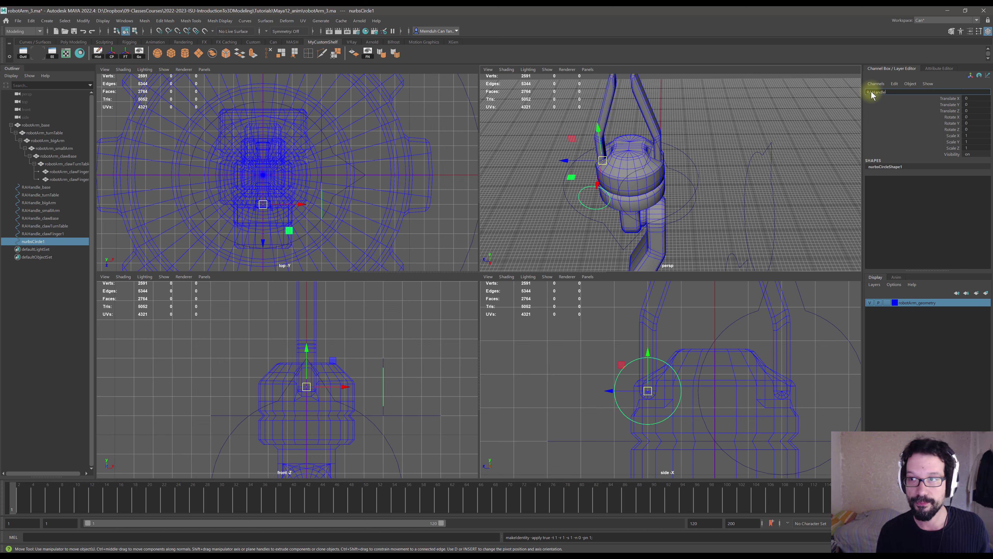
pyautogui.press('BackSpace')
pyautogui.press('BackSpace')
pyautogui.press('BackSpace')
pyautogui.press('BackSpace')
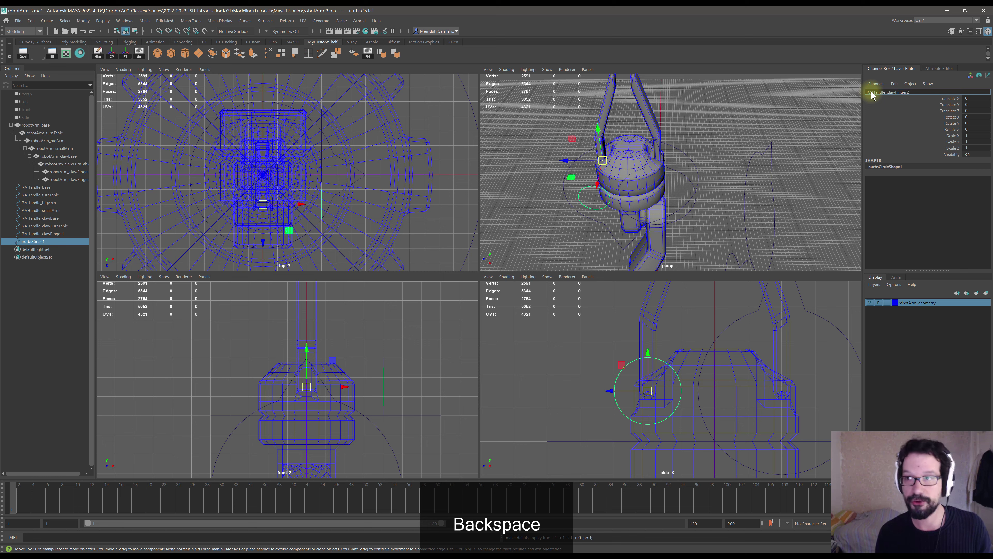
pyautogui.write('clawFinger2')
pyautogui.click(738, 122)
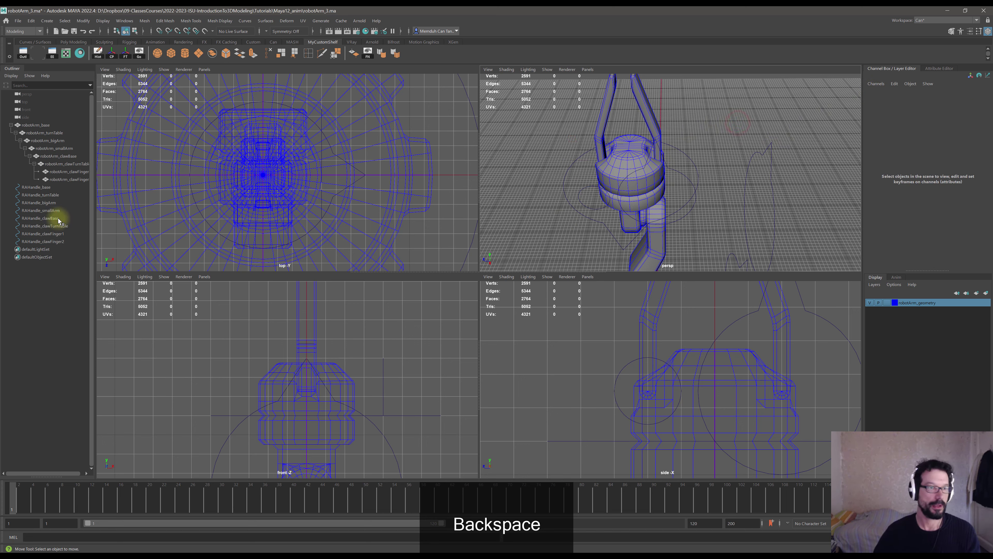
# - Review the RAHandle curves one by one from the base up to both claw fingers, checking each one's placement on the arm
pyautogui.scroll(-3, 632, 146)
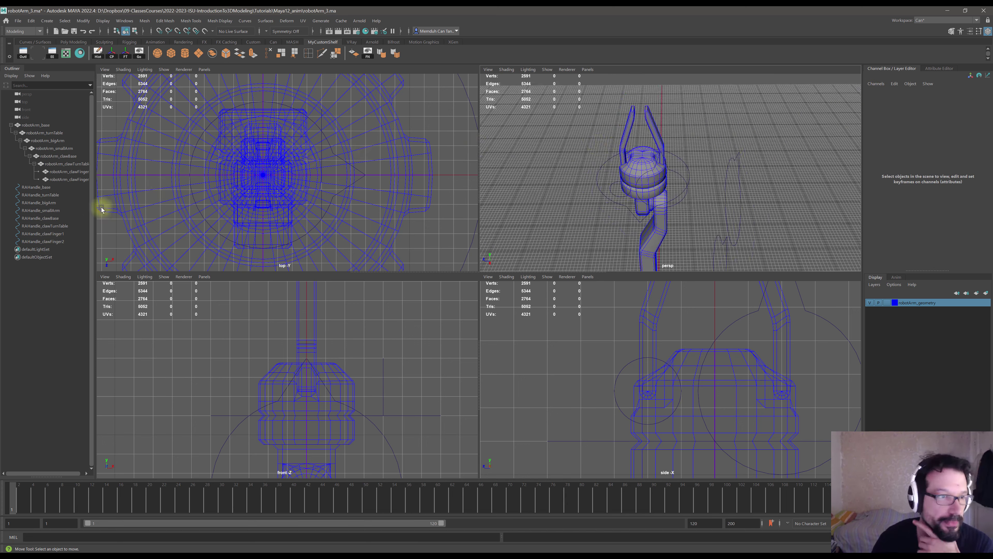
pyautogui.click(39, 187)
pyautogui.scroll(-5, 720, 161)
pyautogui.keyDown('alt'); pyautogui.moveTo(706, 209); pyautogui.dragTo(658, 149, button='middle'); pyautogui.keyUp('alt')
pyautogui.keyDown('alt'); pyautogui.moveTo(727, 194); pyautogui.dragTo(668, 191); pyautogui.keyUp('alt')
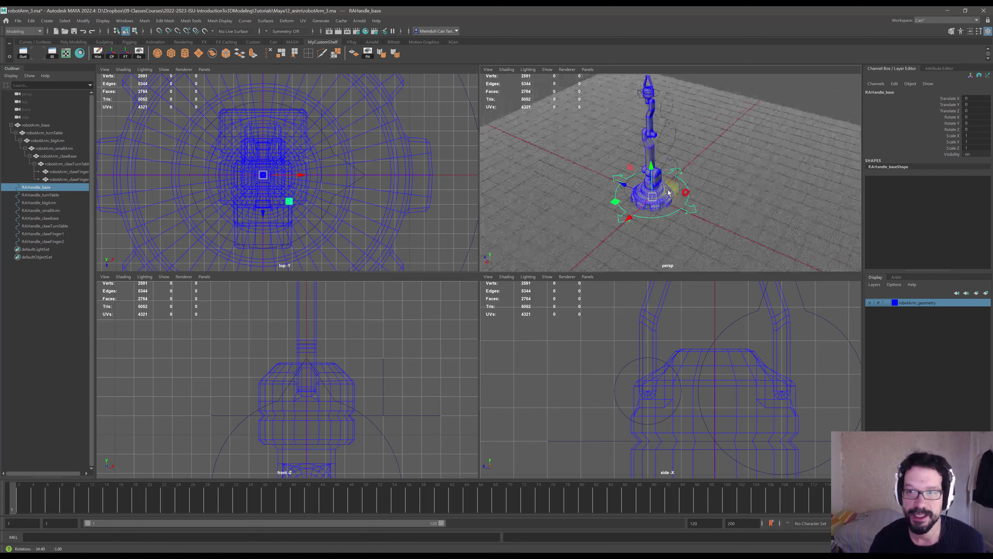
pyautogui.keyDown('alt'); pyautogui.moveTo(668, 183); pyautogui.dragTo(680, 197, button='middle'); pyautogui.keyUp('alt')
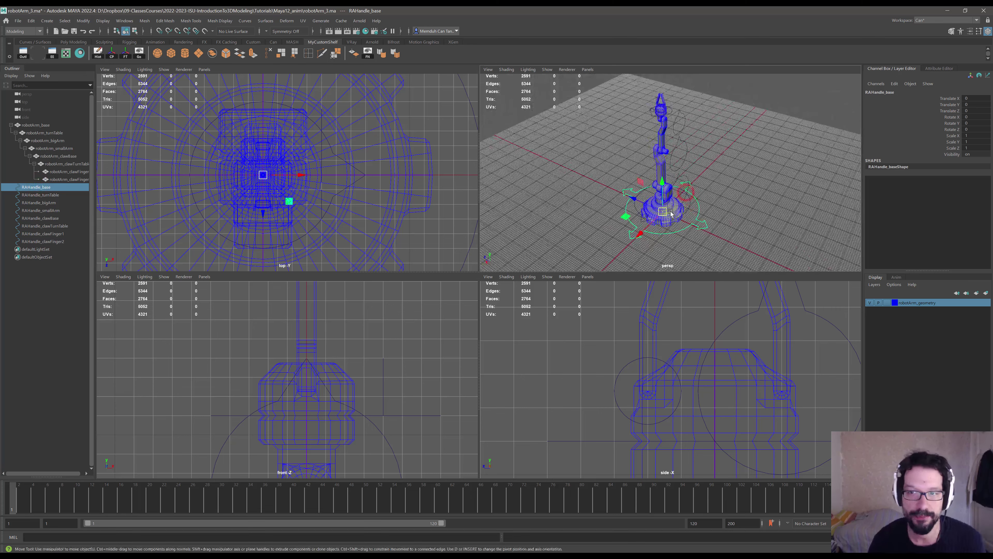
pyautogui.click(43, 195)
pyautogui.click(46, 203)
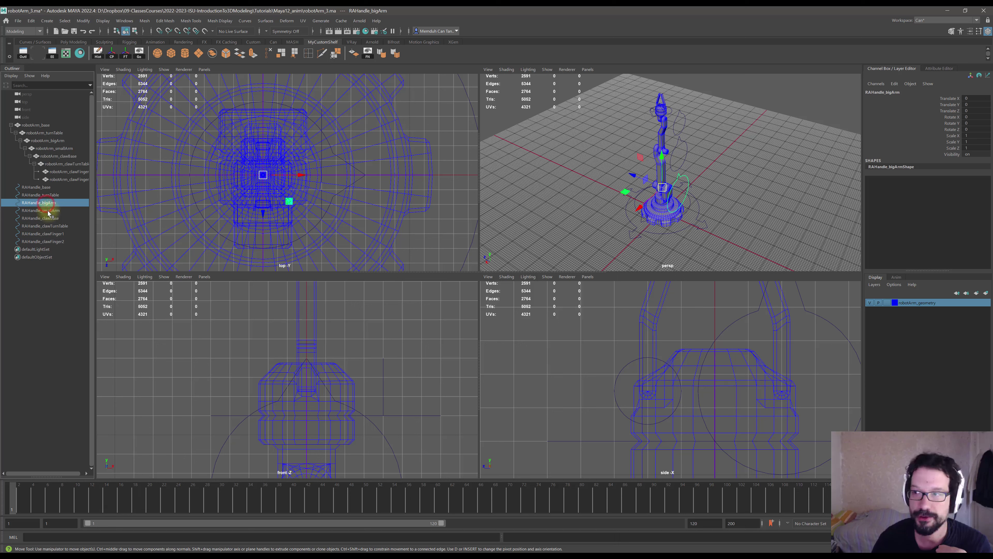
pyautogui.click(47, 212)
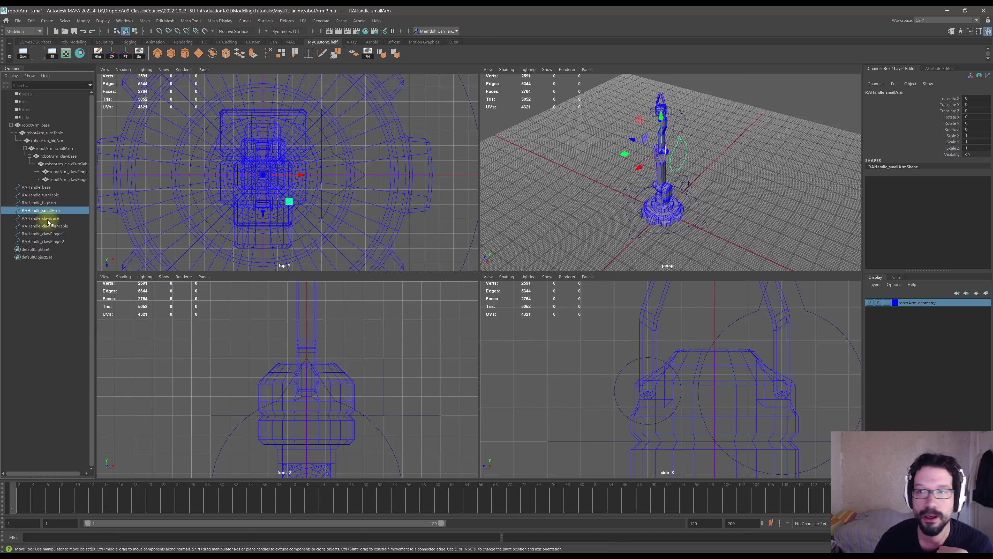
pyautogui.click(48, 219)
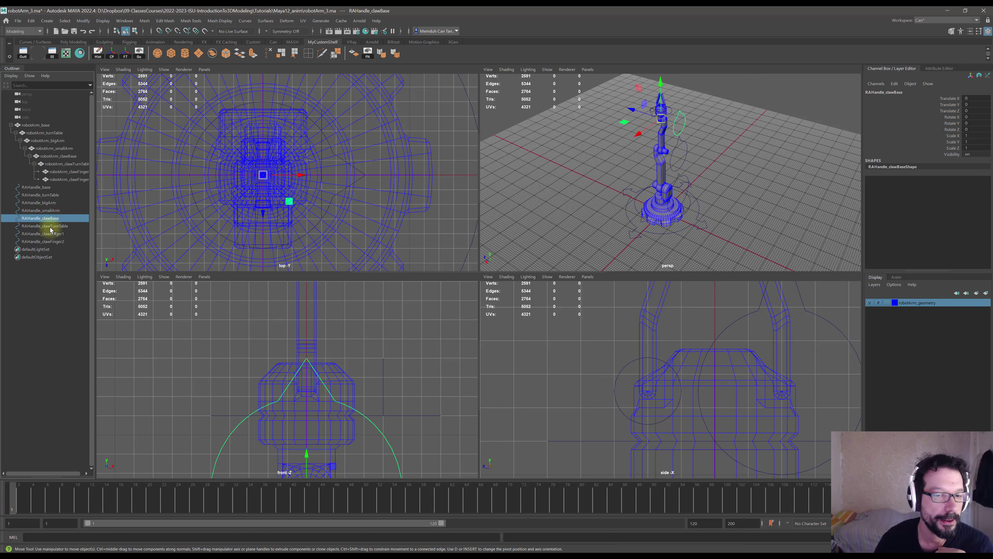
pyautogui.click(47, 226)
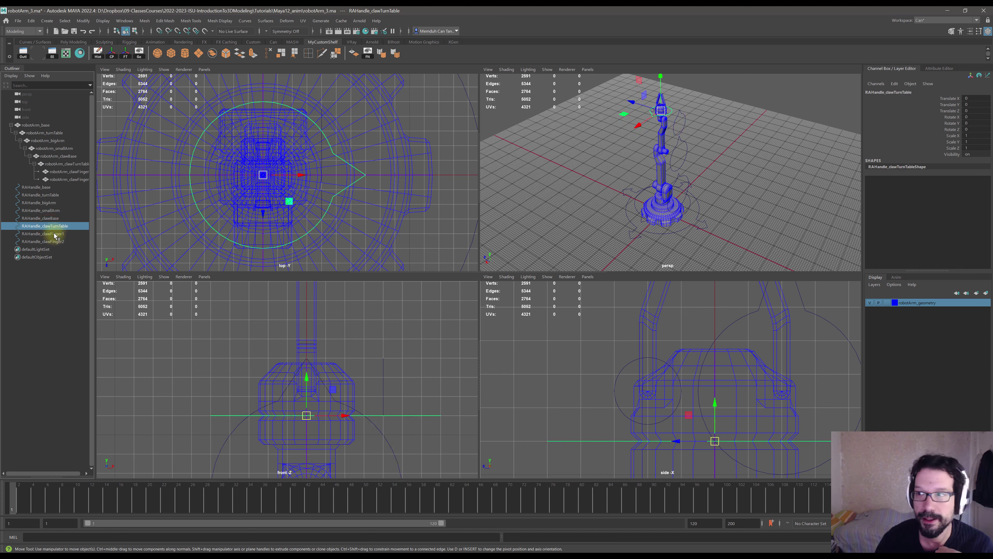
pyautogui.click(55, 234)
pyautogui.click(56, 242)
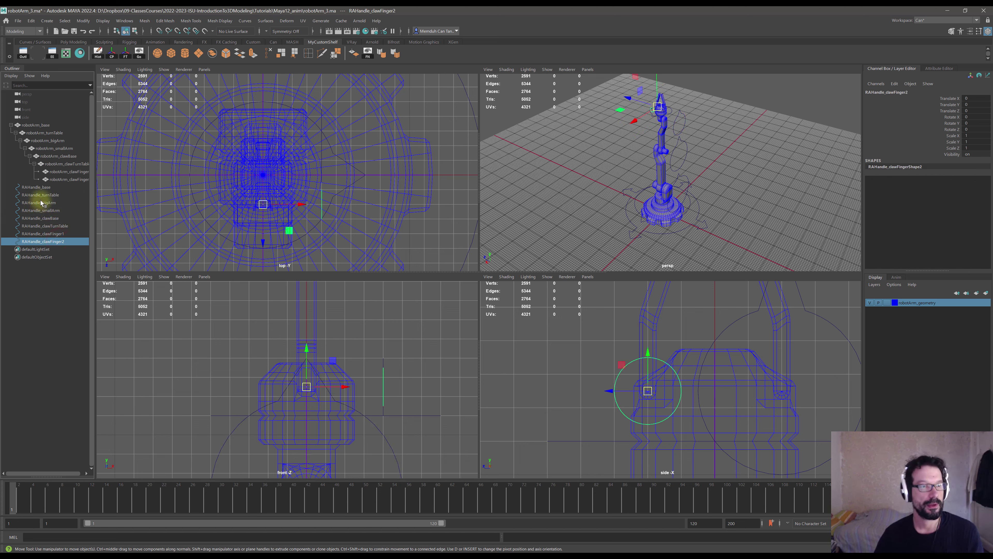
pyautogui.click(43, 195)
pyautogui.keyDown('shift'); pyautogui.click(52, 241); pyautogui.keyUp('shift')
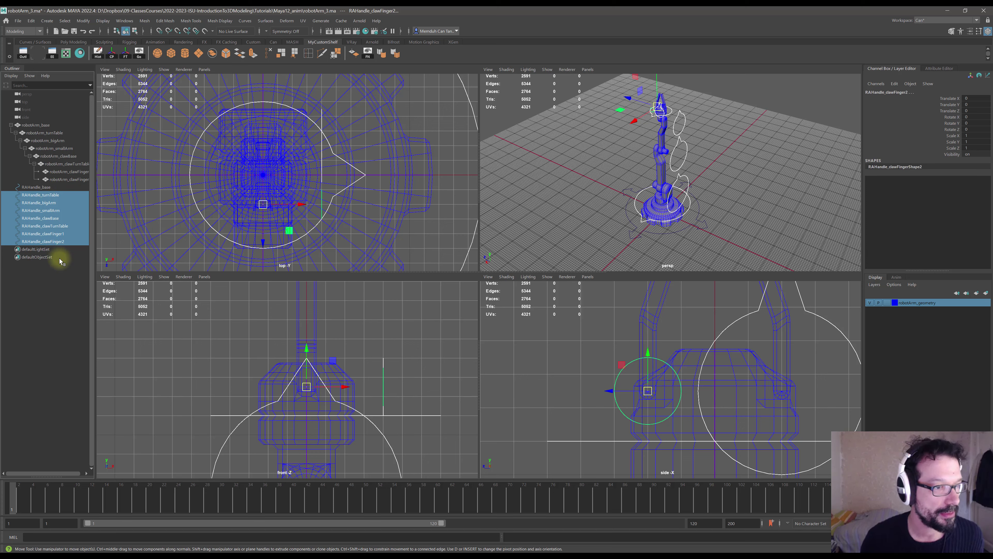
pyautogui.click(62, 270)
# - Parent both RAHandle_clawFinger curves under RAHandle_clawTurnTable, and chain that up through clawBase, smallArm, bigArm and turnTable to RAHandle_base
pyautogui.click(59, 242)
pyautogui.keyDown('shift'); pyautogui.click(57, 234); pyautogui.keyUp('shift')
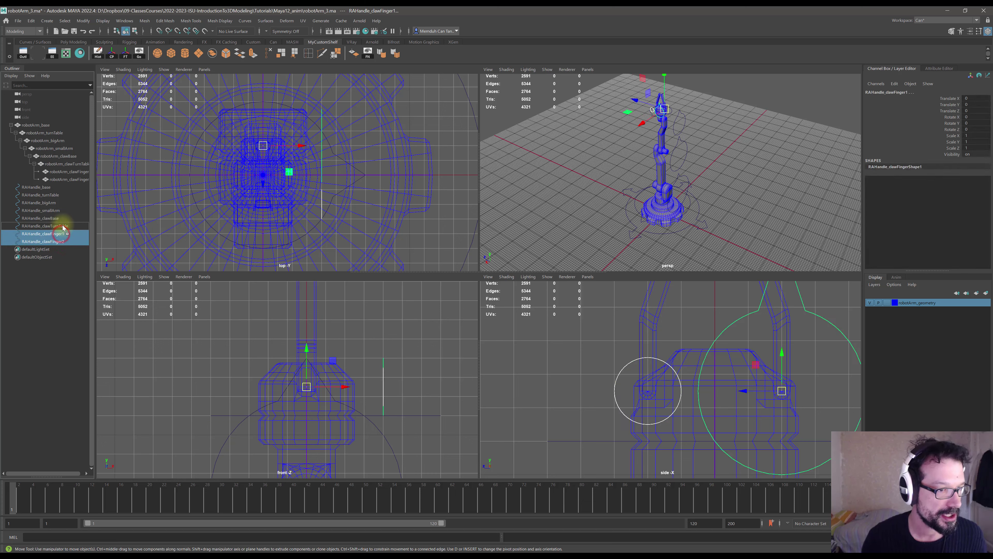
pyautogui.moveTo(64, 228); pyautogui.dragTo(50, 188, button='middle')
pyautogui.click(53, 227)
pyautogui.click(56, 220)
pyautogui.click(56, 211)
pyautogui.click(51, 196)
# - Expand the RAHandle_base hierarchy down to the two claw finger handles to check the parenting, and clear the selection
pyautogui.click(12, 188)
pyautogui.click(15, 195)
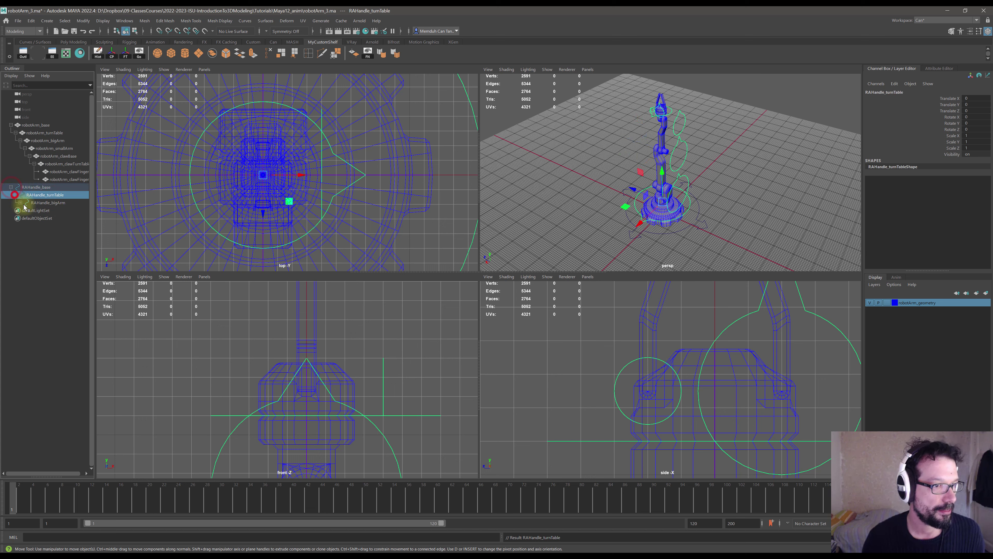
pyautogui.click(21, 203)
pyautogui.click(24, 210)
pyautogui.click(29, 219)
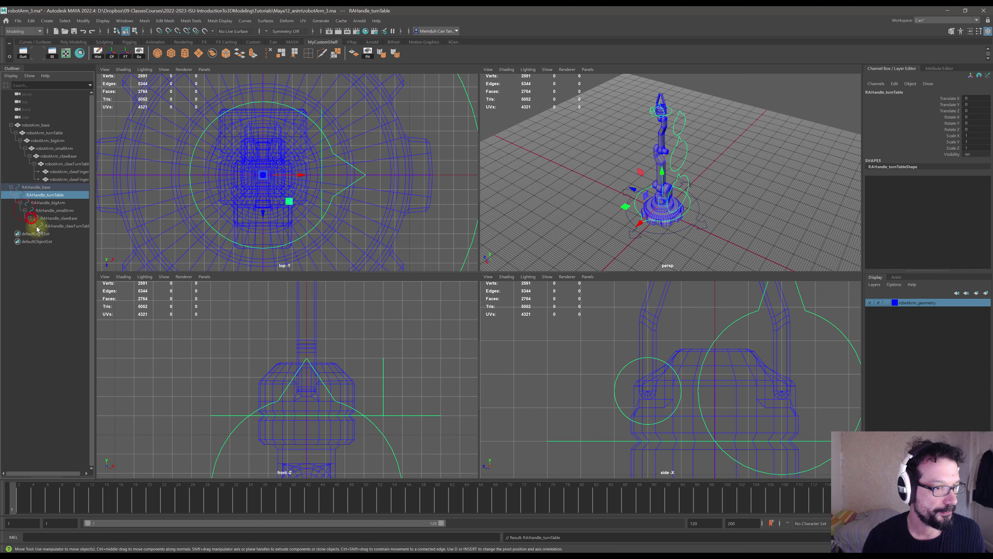
pyautogui.click(35, 225)
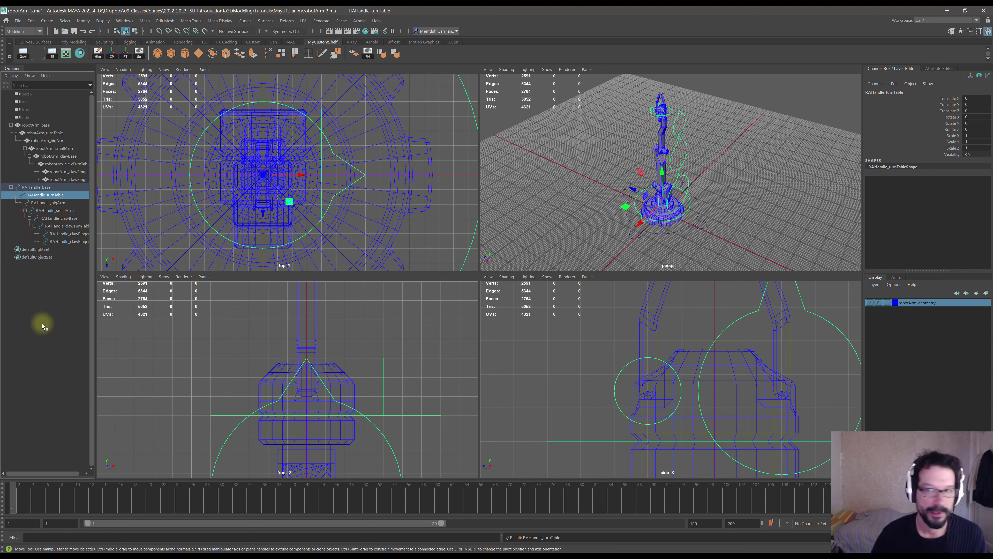
pyautogui.scroll(-3, 723, 164)
pyautogui.keyDown('alt'); pyautogui.moveTo(723, 165); pyautogui.dragTo(737, 183, button='middle'); pyautogui.keyUp('alt')
pyautogui.scroll(4, 692, 178)
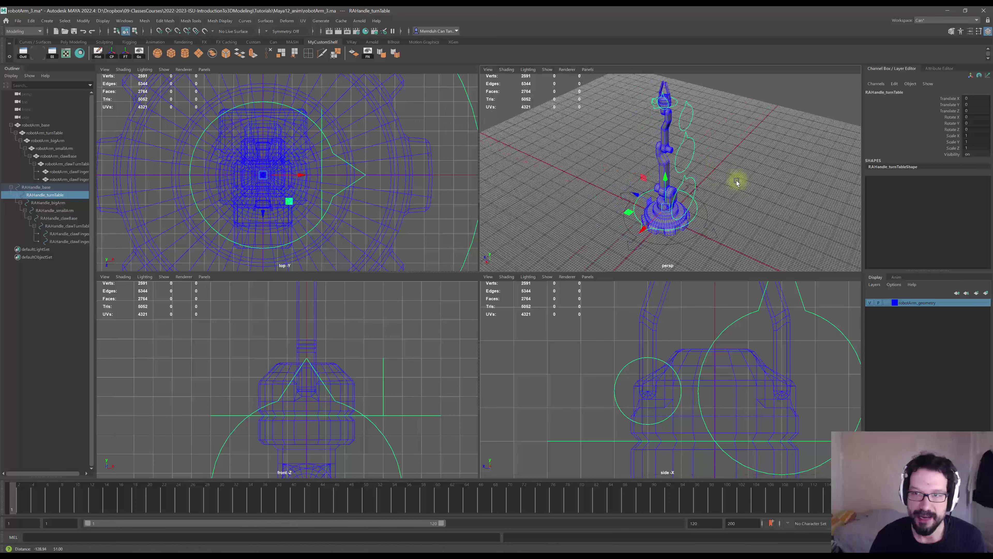
pyautogui.keyDown('alt'); pyautogui.moveTo(736, 182); pyautogui.dragTo(729, 181); pyautogui.keyUp('alt')
pyautogui.click(730, 176)
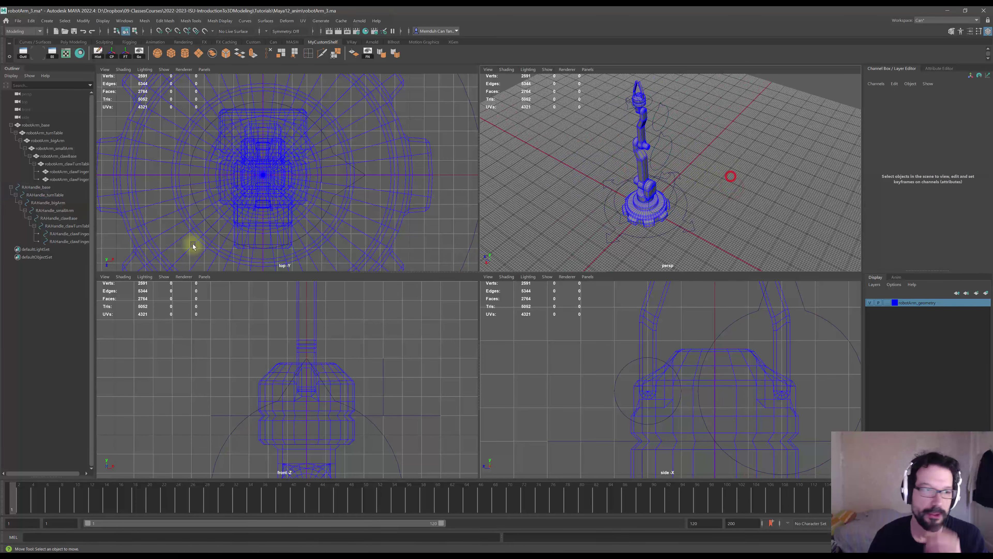
# - Create a display layer from the selected RAHandle_base, name it robotArm_controlRig and color it green
pyautogui.click(38, 187)
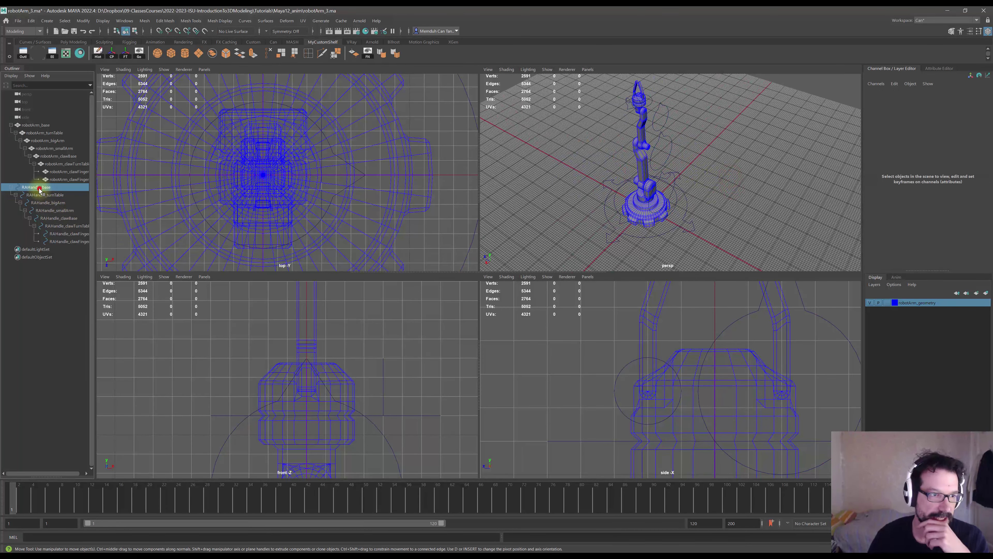
pyautogui.click(988, 293)
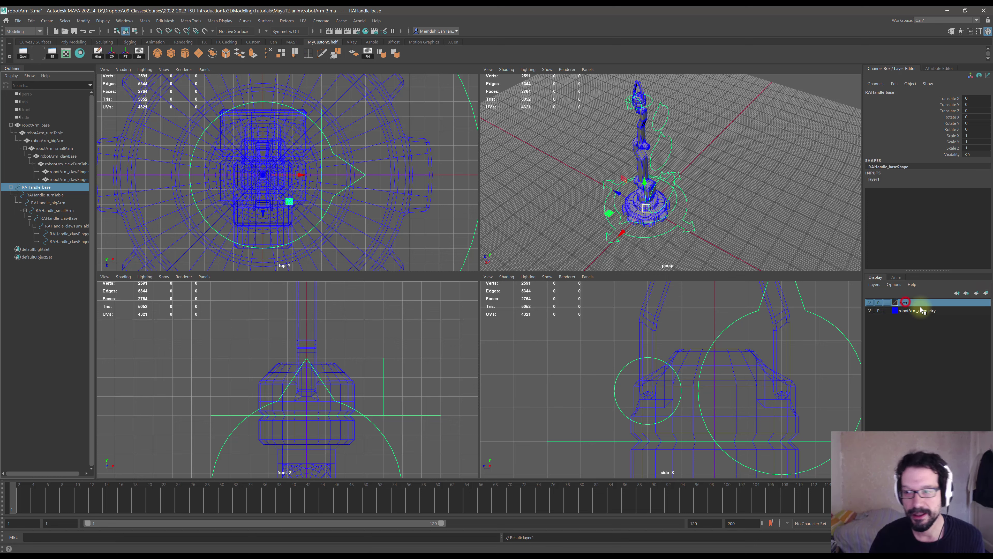
pyautogui.doubleClick(903, 303)
pyautogui.doubleClick(377, 207)
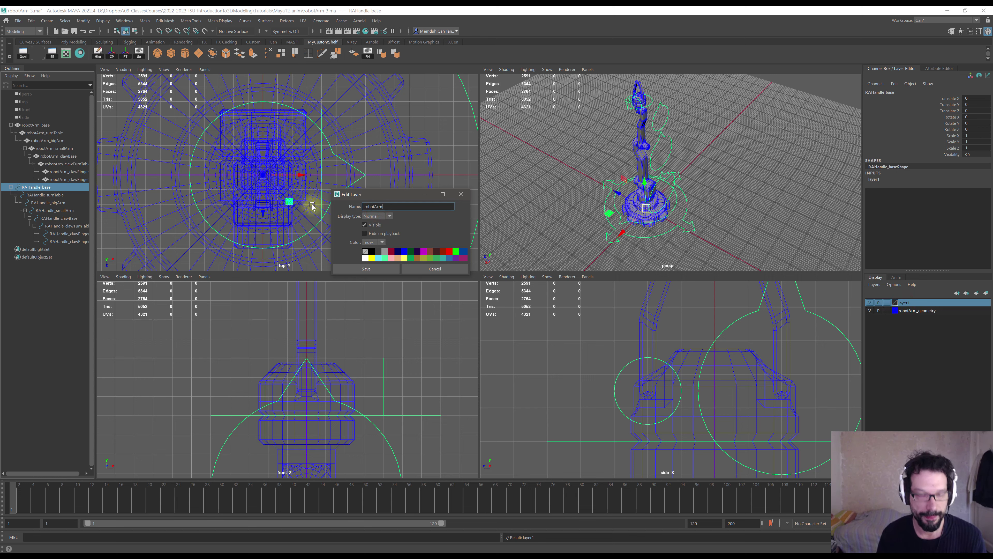
pyautogui.press('BackSpace')
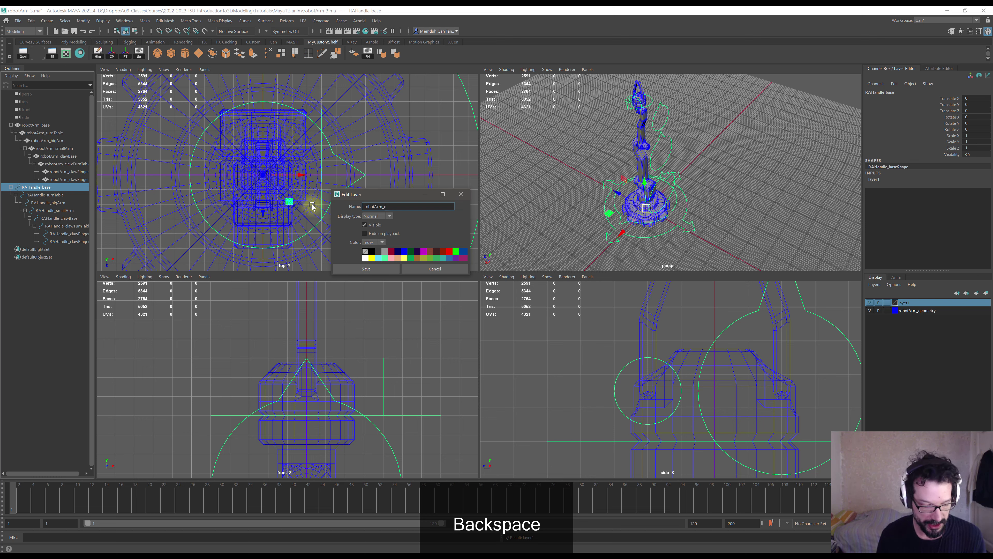
pyautogui.write('olRig')
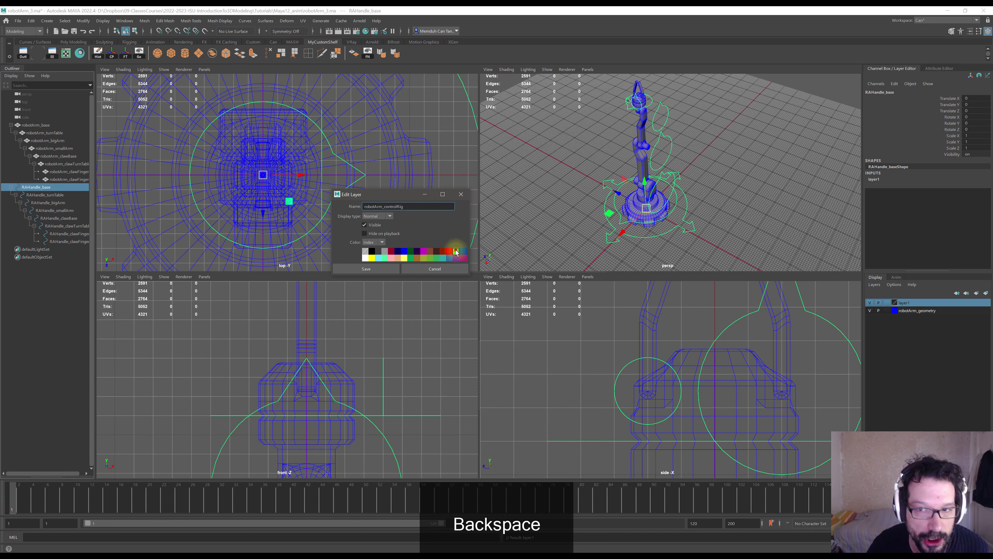
pyautogui.click(372, 268)
pyautogui.click(730, 190)
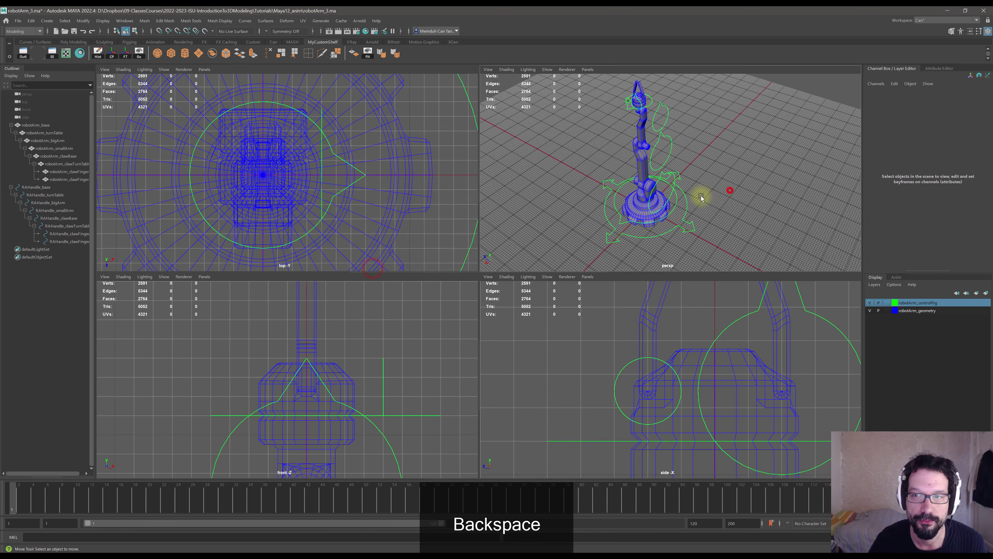
# - Change the robotArm_controlRig layer's color to yellow
pyautogui.keyDown('alt'); pyautogui.moveTo(701, 198); pyautogui.dragTo(709, 123); pyautogui.keyUp('alt')
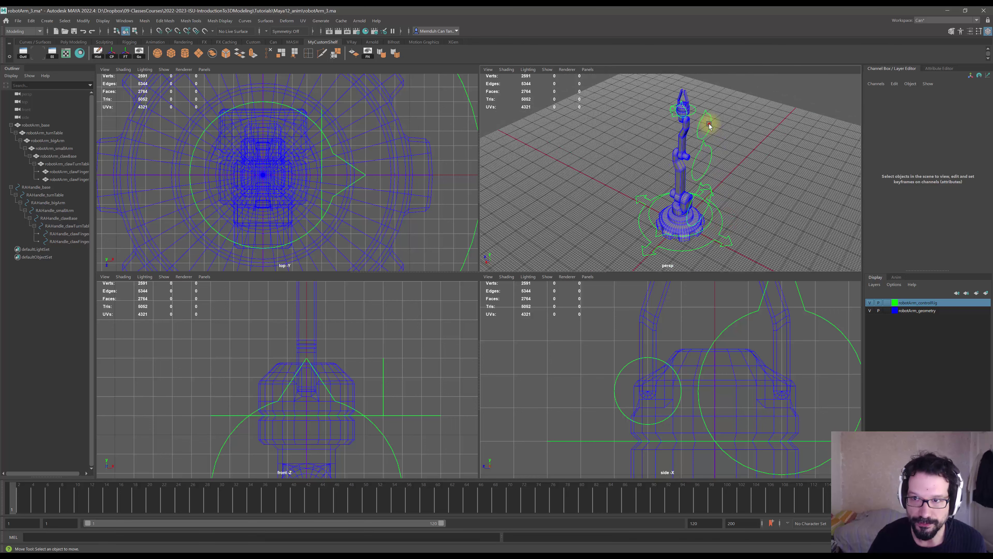
pyautogui.click(711, 125)
pyautogui.click(747, 137)
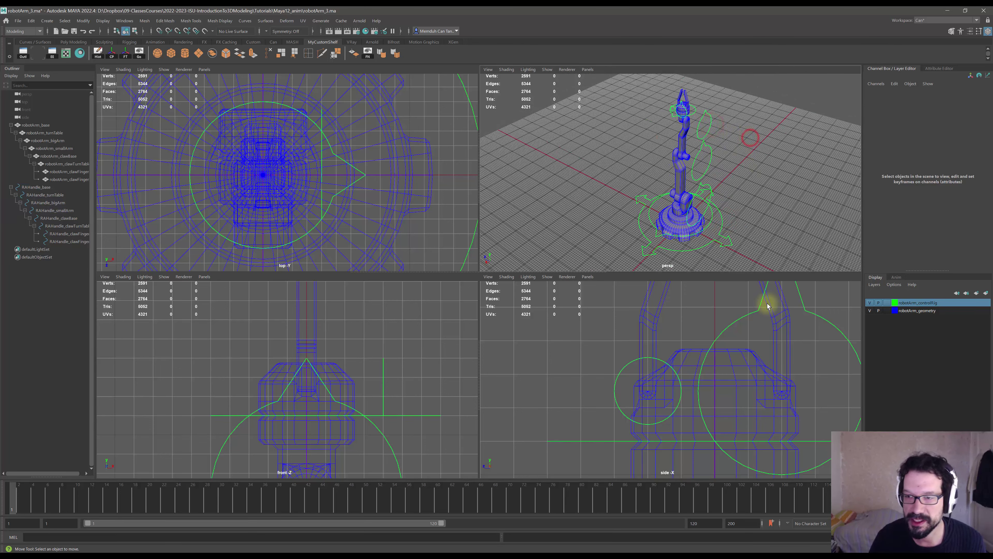
pyautogui.keyDown('alt'); pyautogui.moveTo(756, 211); pyautogui.dragTo(735, 182); pyautogui.keyUp('alt')
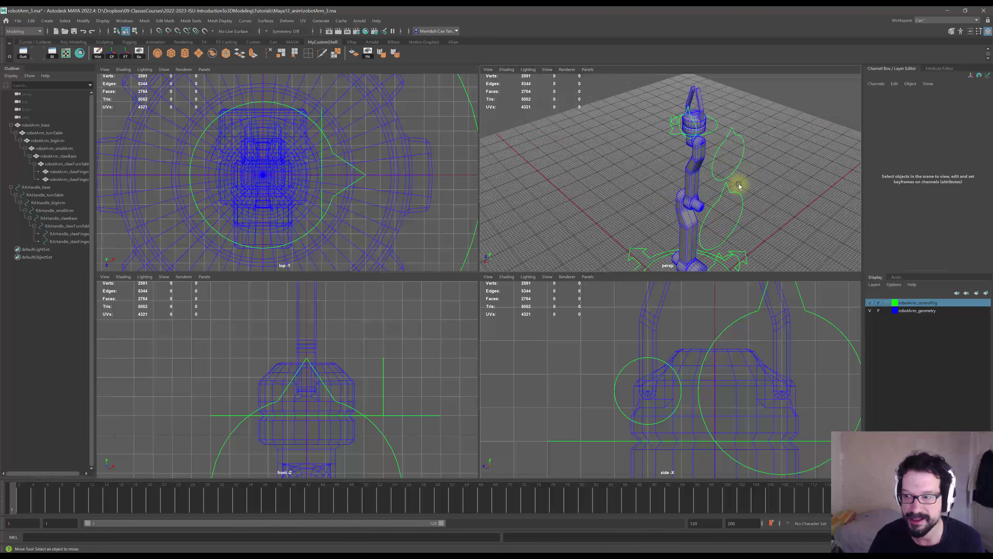
pyautogui.doubleClick(896, 303)
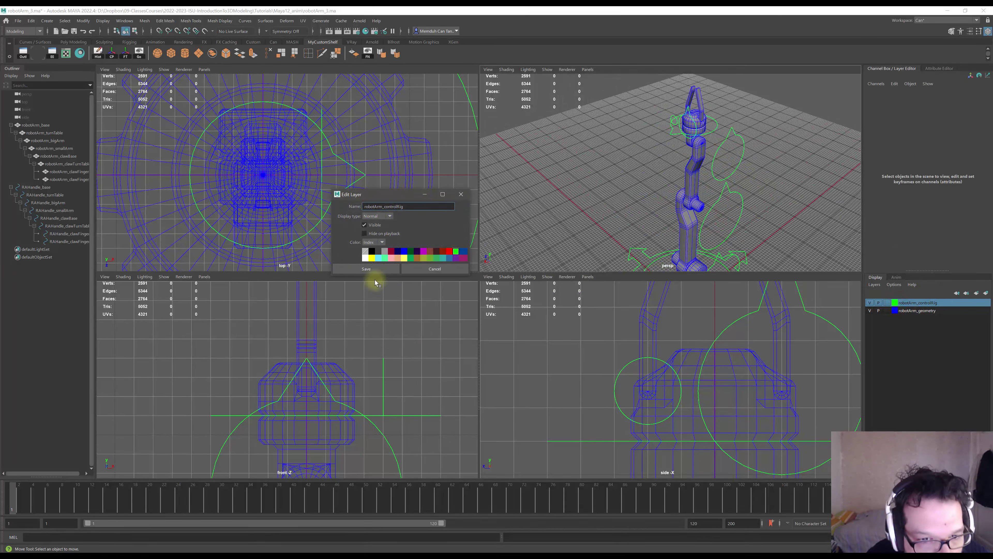
pyautogui.click(372, 257)
pyautogui.click(374, 268)
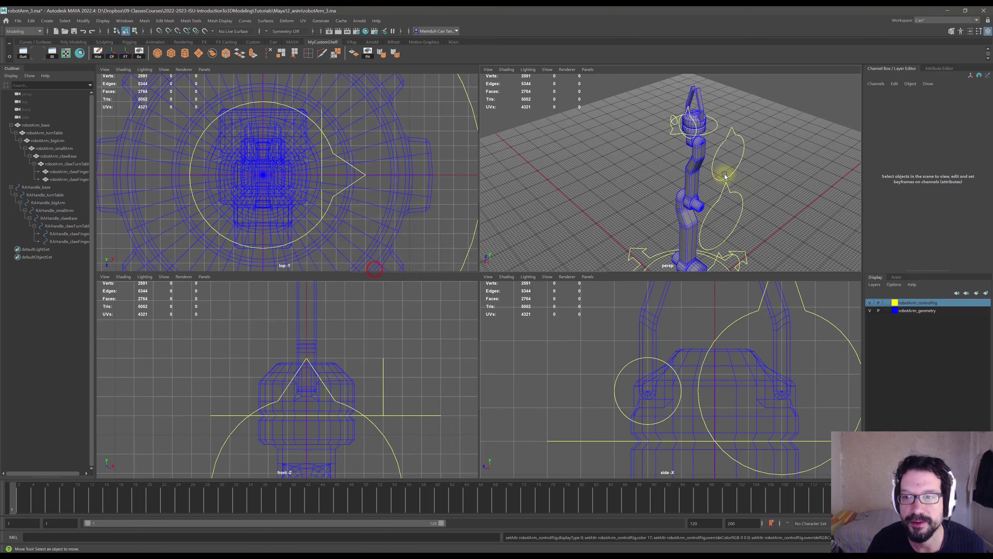
# - Switch the menu set to Animation
pyautogui.keyDown('alt'); pyautogui.moveTo(725, 177); pyautogui.dragTo(687, 166); pyautogui.keyUp('alt')
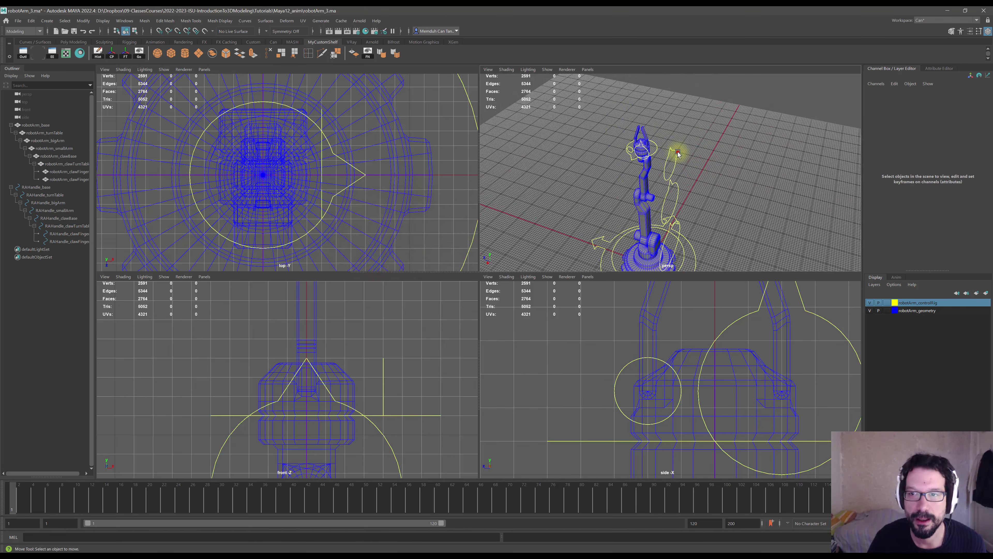
pyautogui.click(676, 158)
pyautogui.click(722, 165)
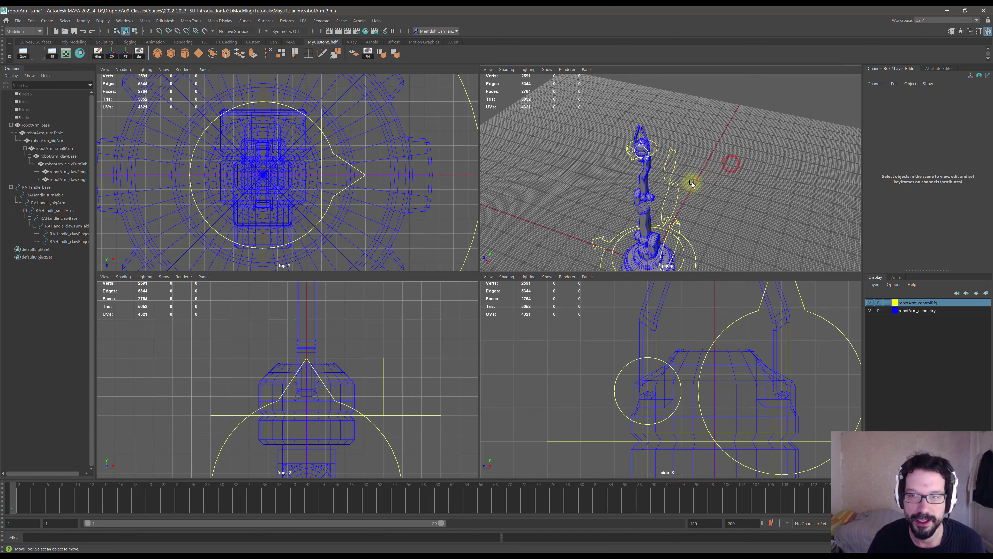
pyautogui.keyDown('alt'); pyautogui.moveTo(692, 183); pyautogui.dragTo(714, 177); pyautogui.keyUp('alt')
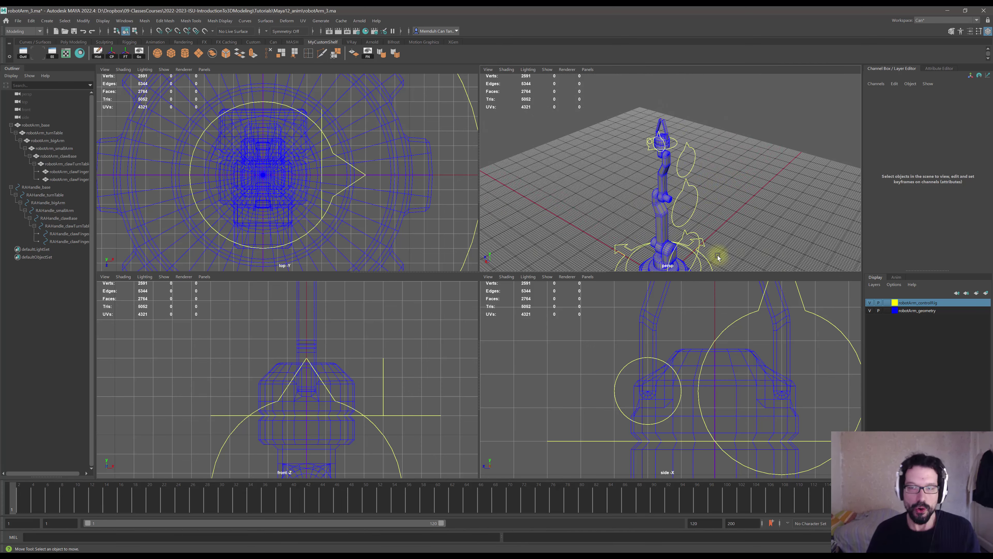
pyautogui.keyDown('alt'); pyautogui.moveTo(667, 217); pyautogui.dragTo(726, 221); pyautogui.keyUp('alt')
pyautogui.keyDown('alt'); pyautogui.moveTo(727, 220); pyautogui.dragTo(688, 173, button='middle'); pyautogui.keyUp('alt')
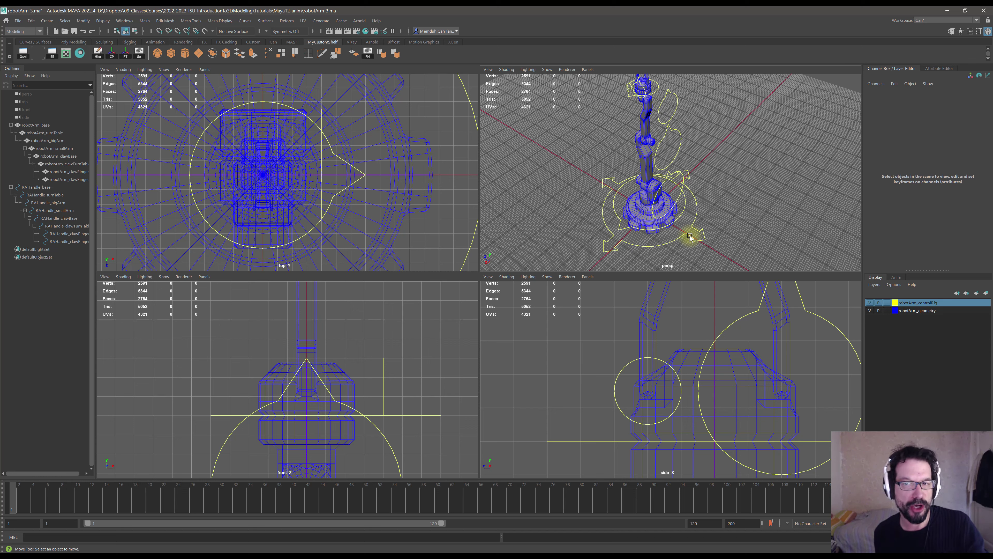
pyautogui.click(23, 32)
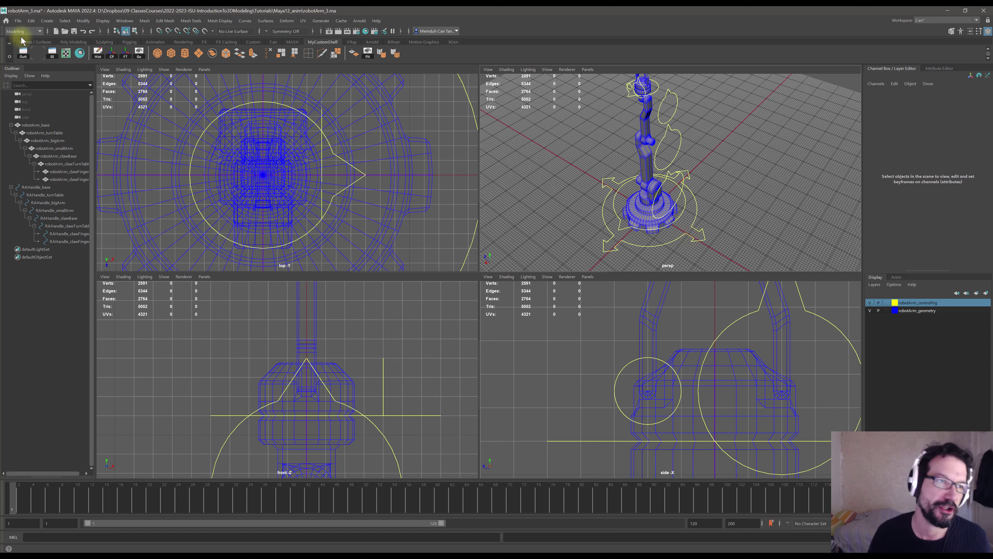
pyautogui.click(23, 57)
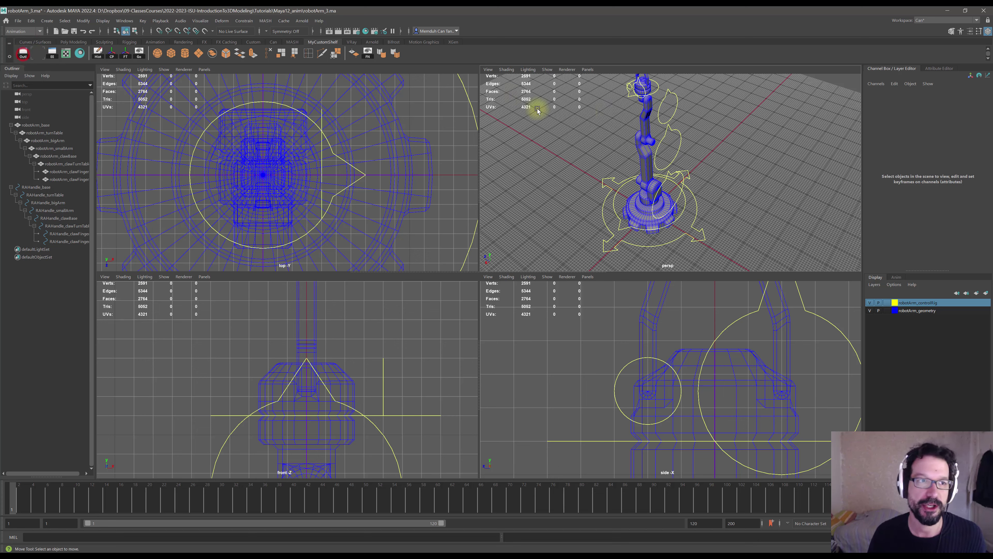
# - Parent-constrain the robotArm_base geometry to RAHandle_base with Maintain offset on and all translate and rotate axes constrained
pyautogui.keyDown('alt'); pyautogui.moveTo(627, 182); pyautogui.dragTo(622, 174, button='middle'); pyautogui.keyUp('alt')
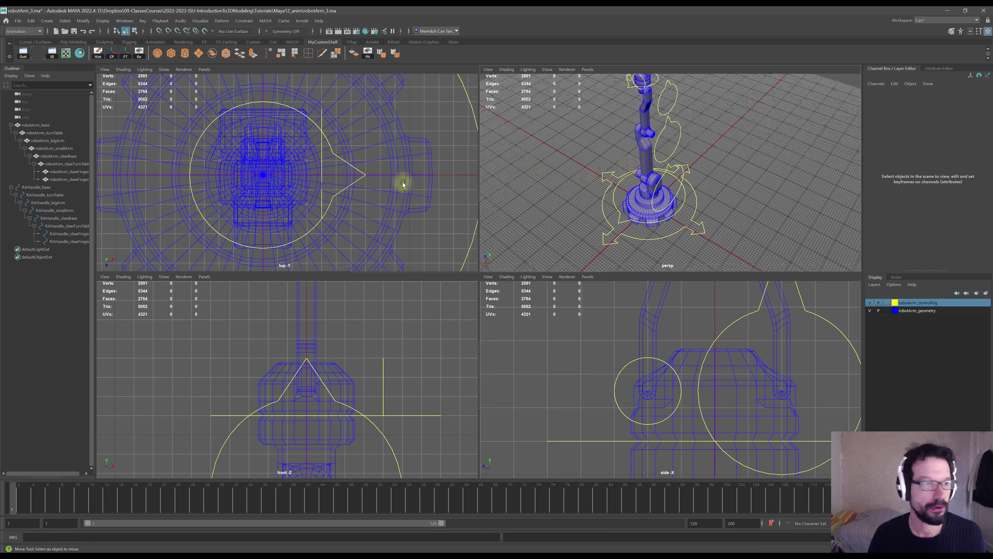
pyautogui.click(32, 187)
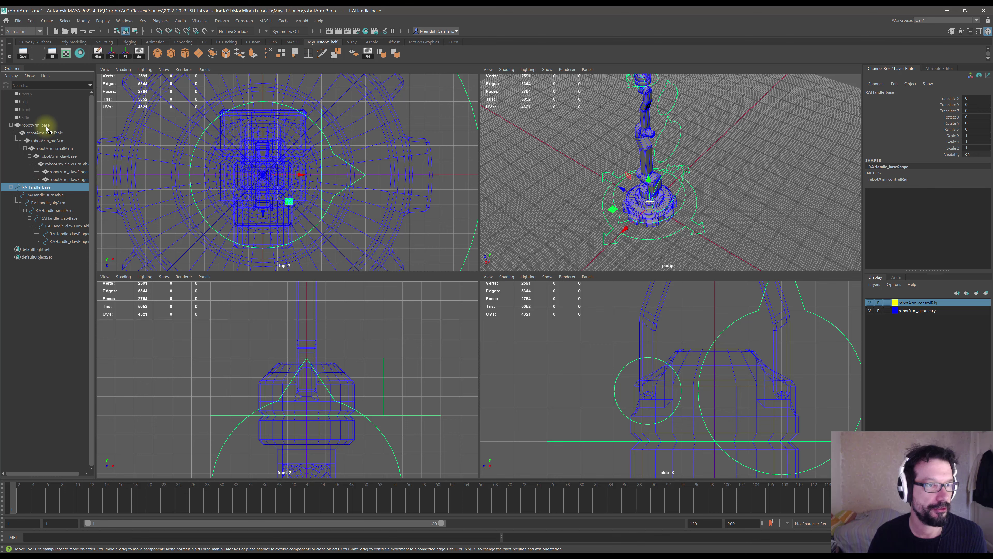
pyautogui.keyDown('ctrl'); pyautogui.click(39, 125); pyautogui.keyUp('ctrl')
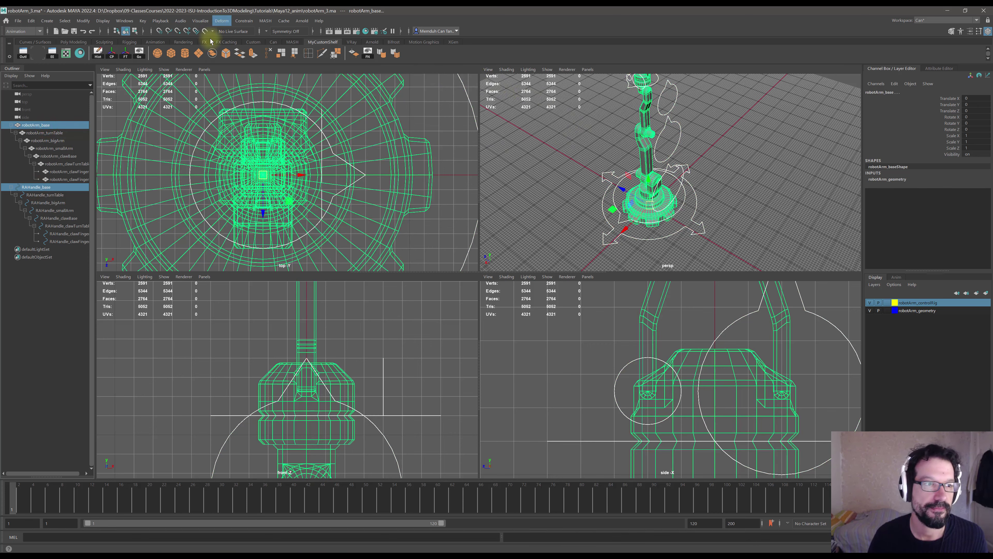
pyautogui.click(45, 187)
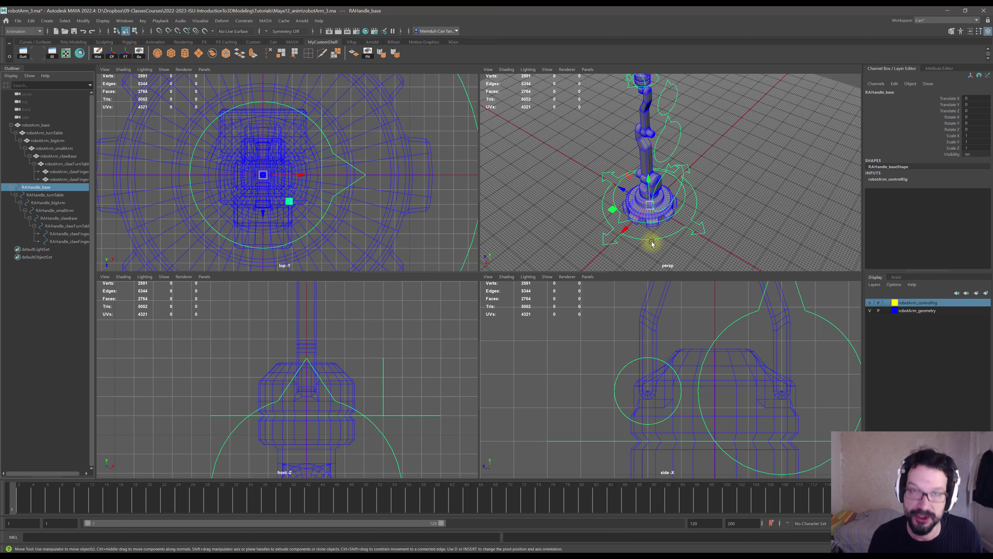
pyautogui.click(37, 189)
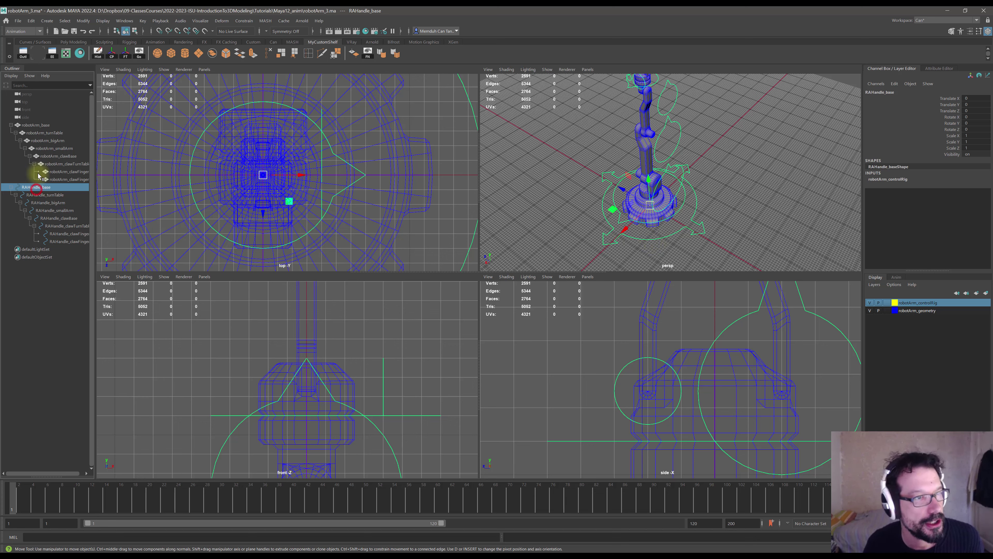
pyautogui.keyDown('ctrl'); pyautogui.click(39, 125); pyautogui.keyUp('ctrl')
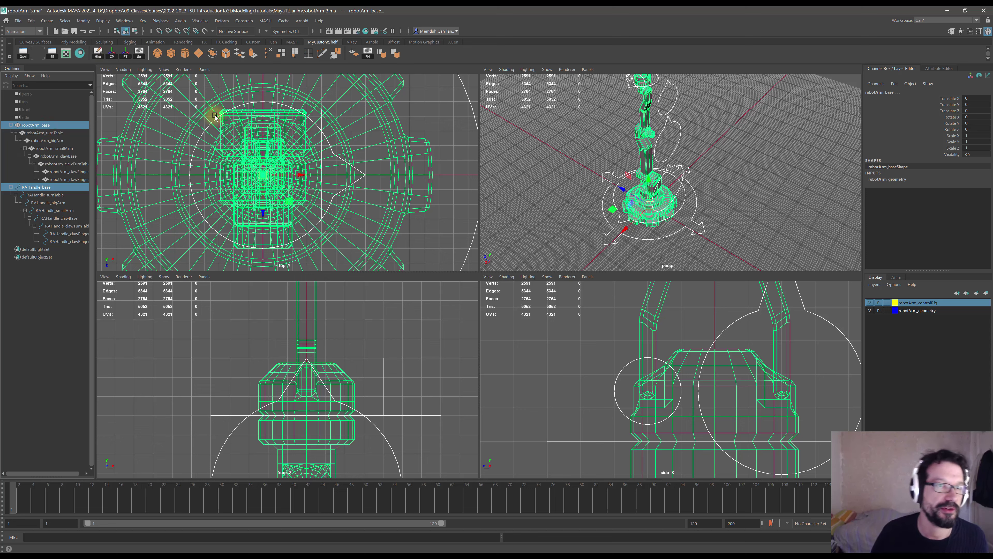
pyautogui.click(244, 21)
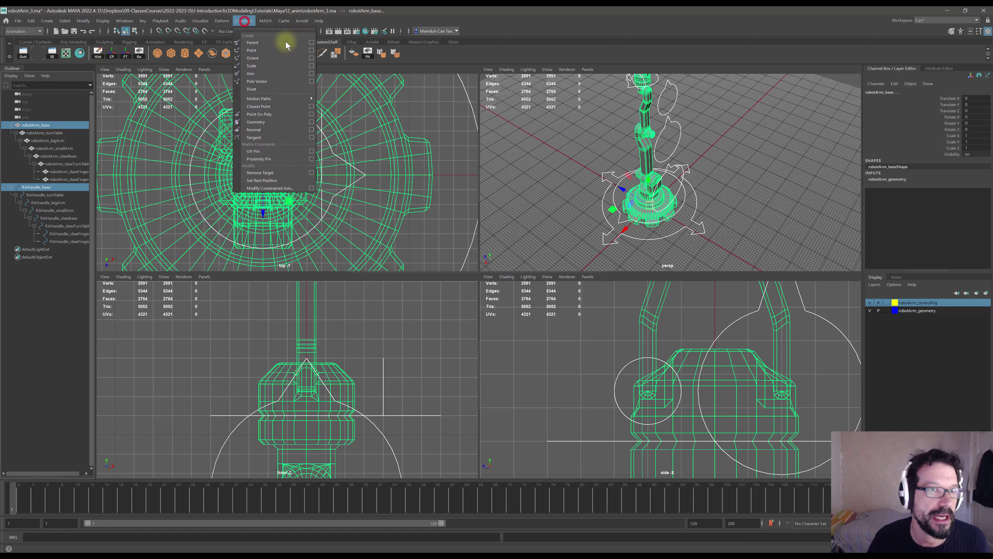
pyautogui.click(312, 42)
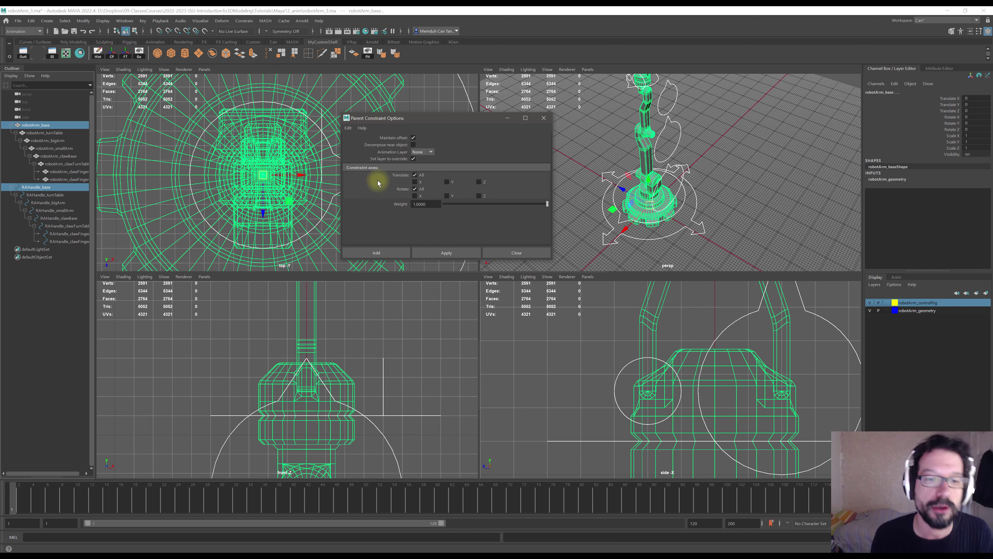
pyautogui.click(376, 253)
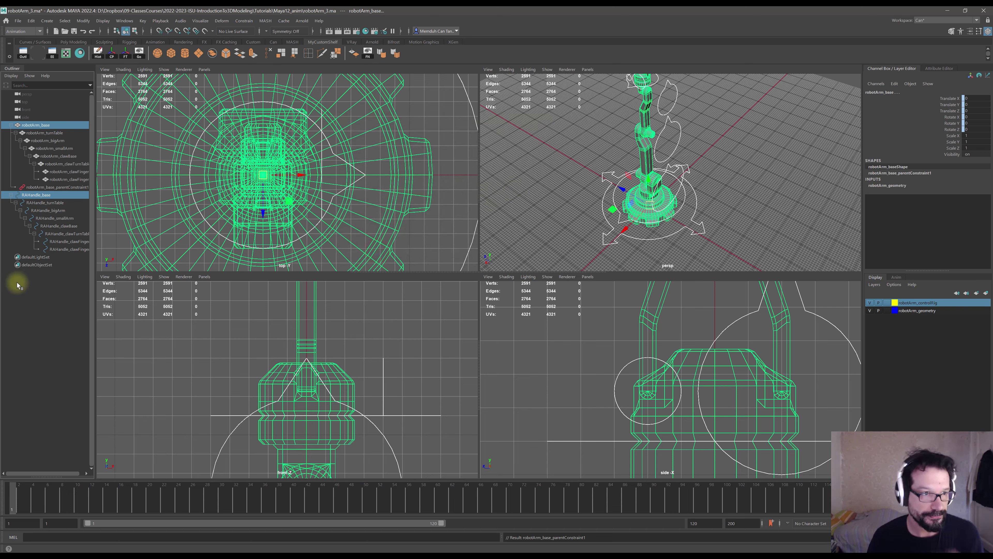
# - Parent-constrain robotArm_turnTable to RAHandle_turnTable with the same constraint settings
pyautogui.click(59, 203)
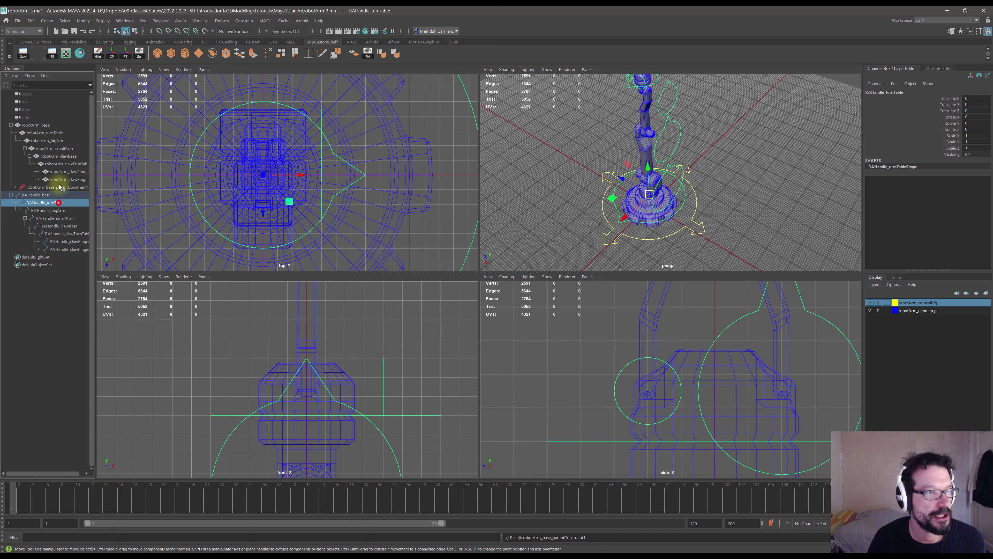
pyautogui.keyDown('ctrl'); pyautogui.click(53, 133); pyautogui.keyUp('ctrl')
pyautogui.click(242, 21)
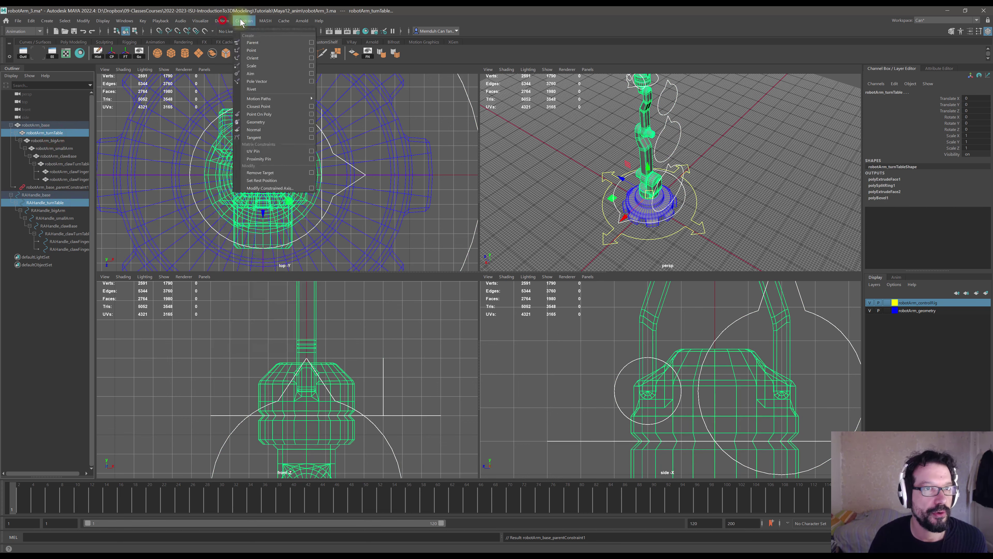
pyautogui.click(267, 42)
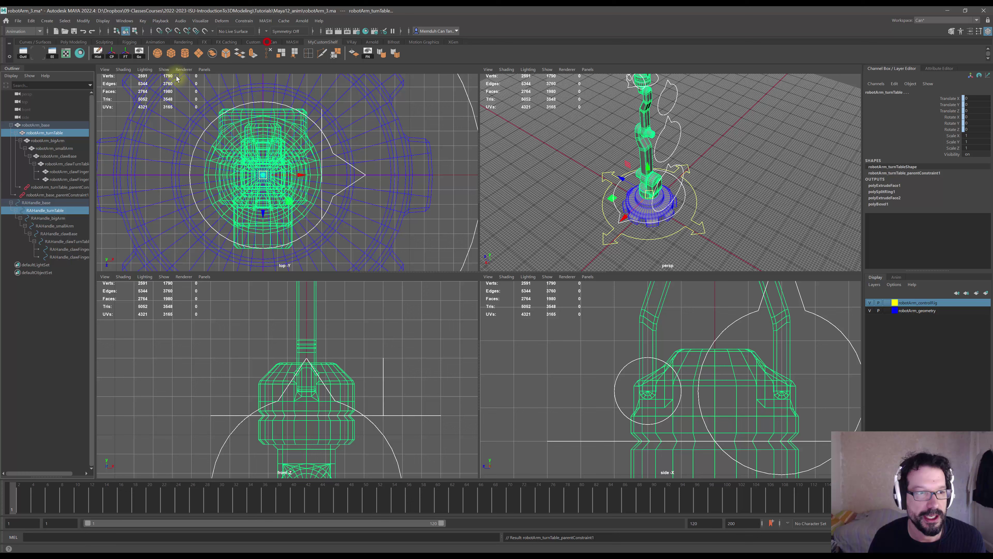
# - Repeat the parent constraint to attach robotArm_bigArm to RAHandle_bigArm and robotArm_smallArm to RAHandle_smallArm
pyautogui.click(55, 218)
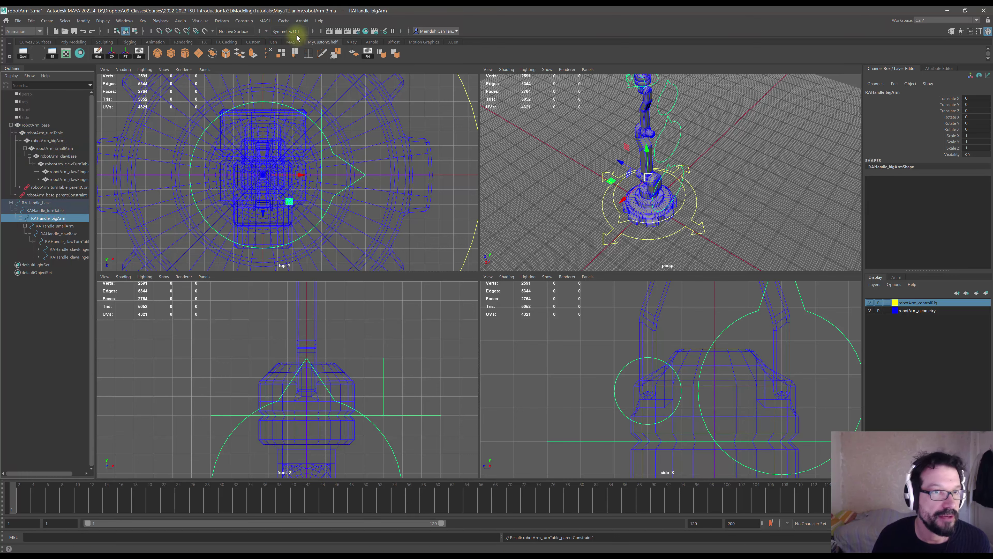
pyautogui.keyDown('ctrl'); pyautogui.click(61, 141); pyautogui.keyUp('ctrl')
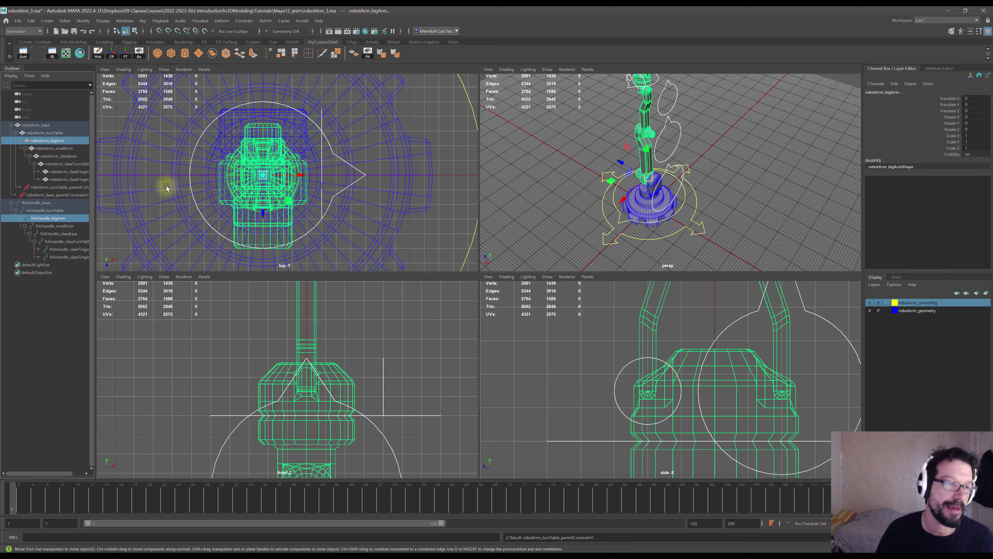
pyautogui.press('g')
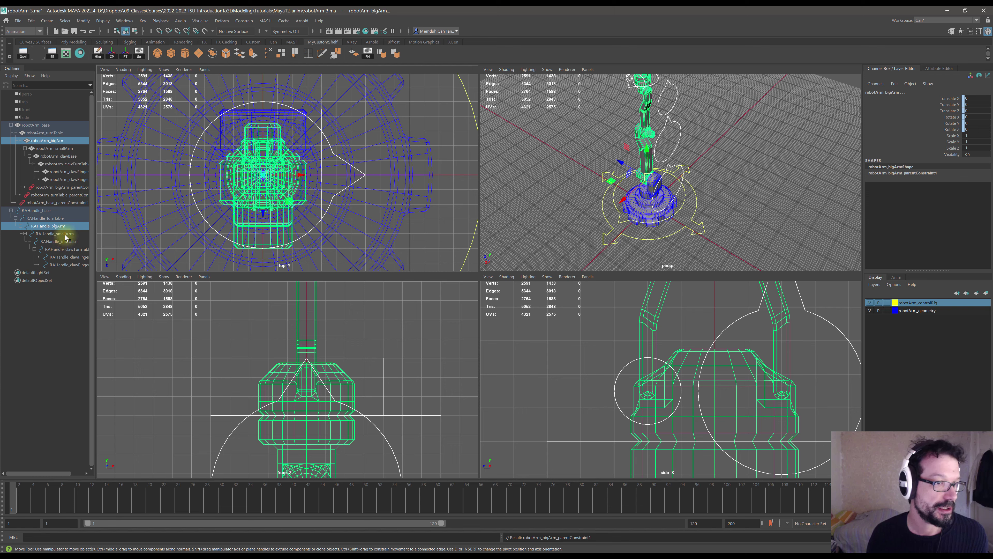
pyautogui.click(65, 234)
pyautogui.keyDown('ctrl'); pyautogui.click(69, 149); pyautogui.keyUp('ctrl')
pyautogui.press('g')
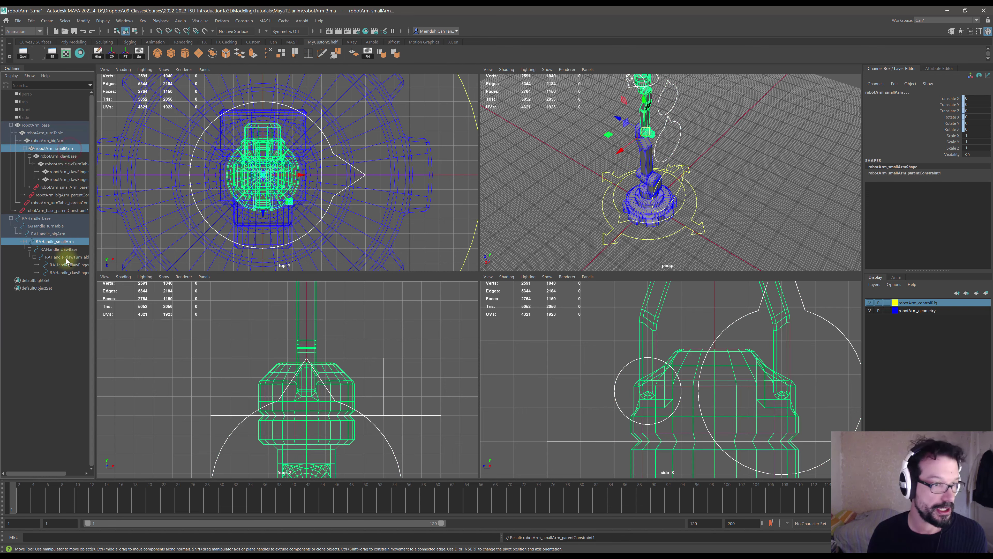
# - Parent-constrain robotArm_clawBase to RAHandle_clawBase and robotArm_clawTurnTable to RAHandle_clawTurnTable
pyautogui.click(68, 250)
pyautogui.keyDown('ctrl'); pyautogui.click(65, 156); pyautogui.keyUp('ctrl')
pyautogui.press('g')
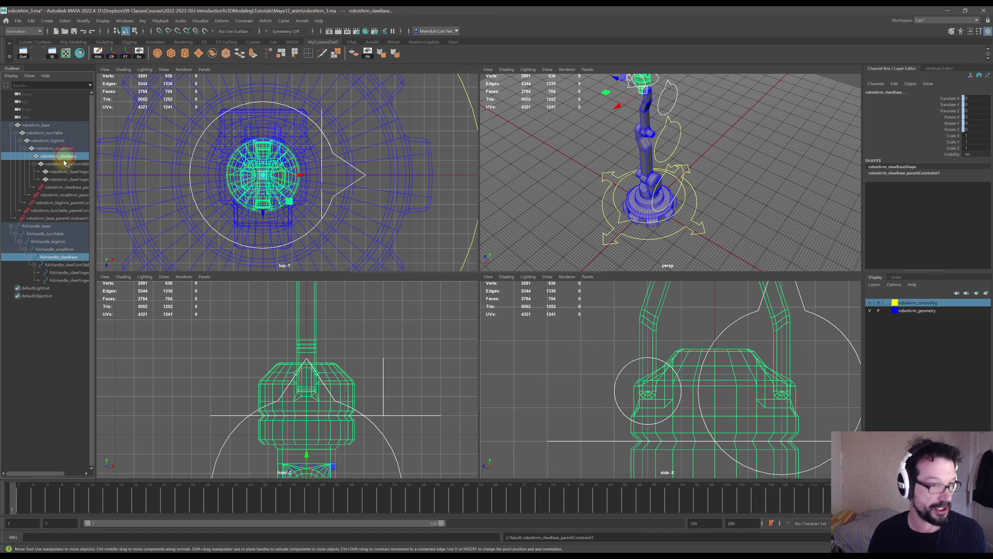
pyautogui.click(70, 265)
pyautogui.keyDown('ctrl'); pyautogui.click(73, 164); pyautogui.keyUp('ctrl')
pyautogui.press('g')
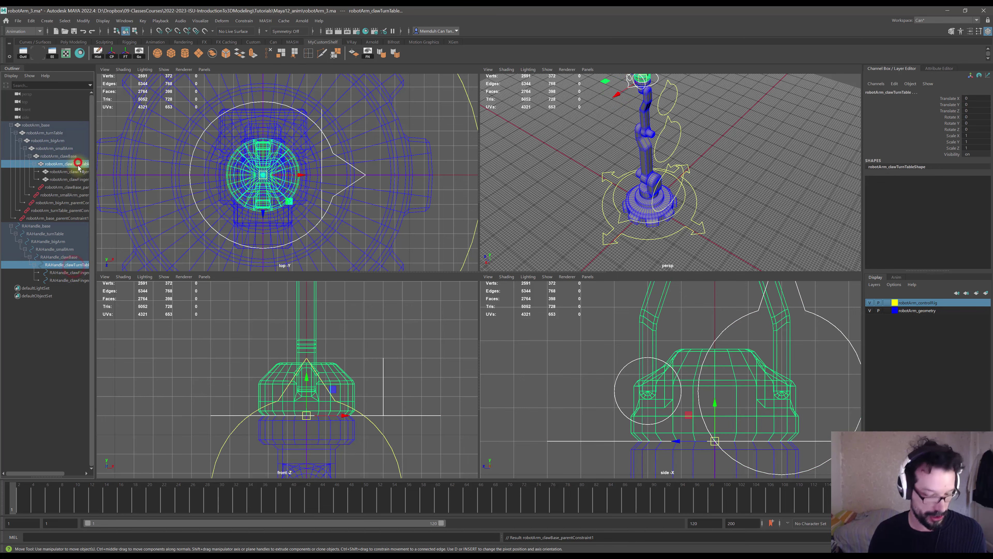
# - Widen the Outliner to read the full names and reorder RAHandle_clawFinger1 above RAHandle_clawFinger2
pyautogui.click(68, 280)
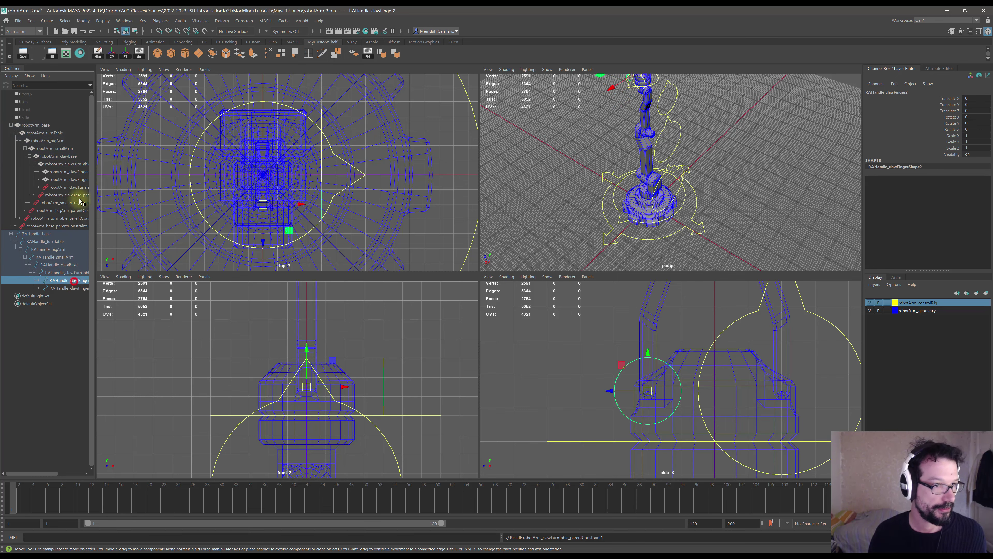
pyautogui.moveTo(95, 199); pyautogui.dragTo(114, 198)
pyautogui.click(81, 172)
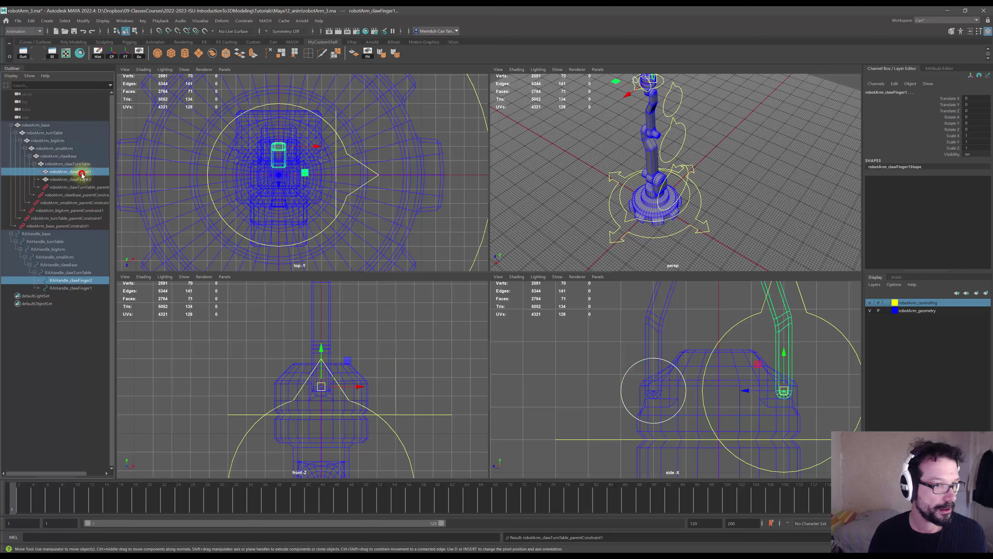
pyautogui.click(84, 288)
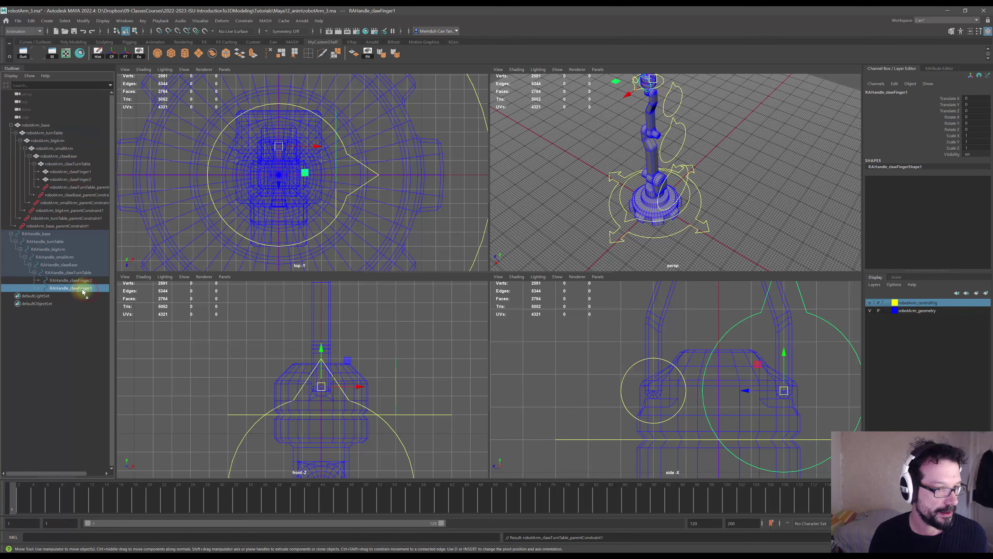
pyautogui.moveTo(86, 280); pyautogui.dragTo(86, 278)
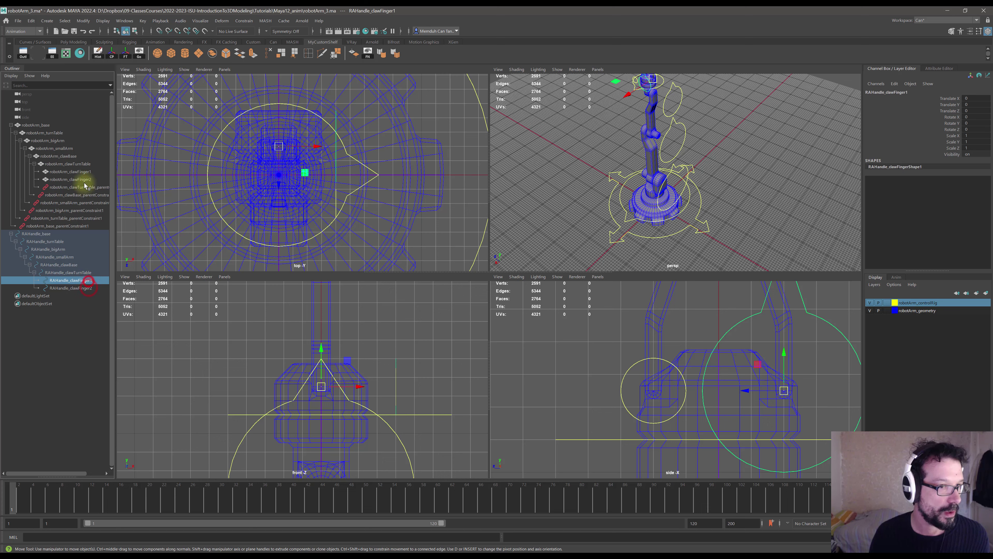
# - Parent-constrain robotArm_clawFinger1 to RAHandle_clawFinger1 and robotArm_clawFinger2 to RAHandle_clawFinger2
pyautogui.keyDown('ctrl'); pyautogui.click(86, 171); pyautogui.keyUp('ctrl')
pyautogui.press('g')
pyautogui.click(87, 288)
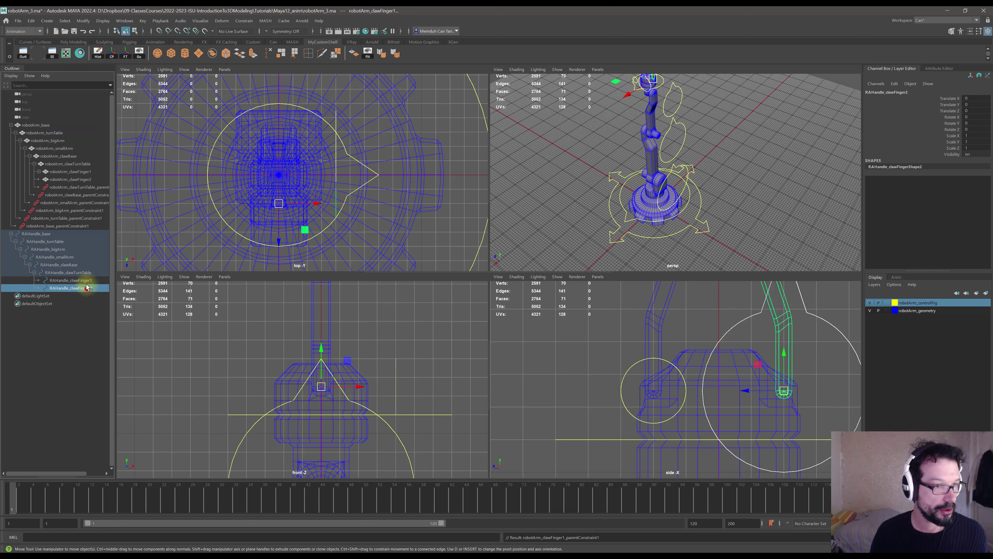
pyautogui.keyDown('ctrl'); pyautogui.click(88, 180); pyautogui.keyUp('ctrl')
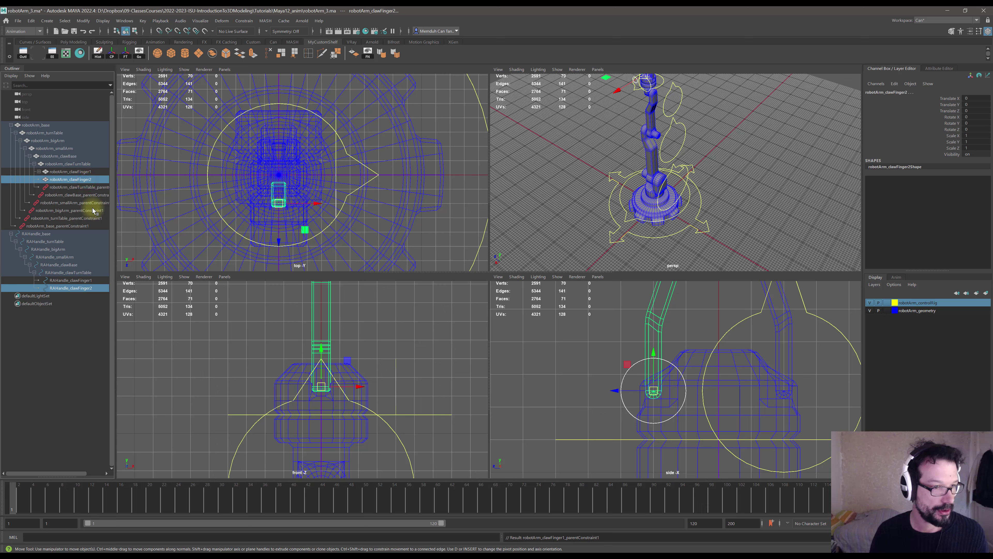
pyautogui.press('g')
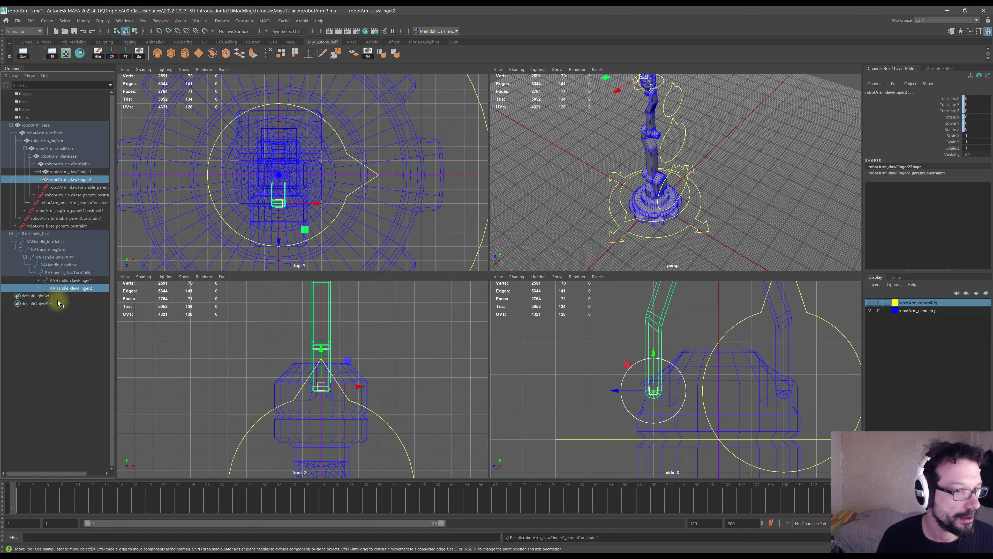
# - Expand both robotArm claw finger nodes to check their parent constraints, and save the scene with nothing selected
pyautogui.click(75, 280)
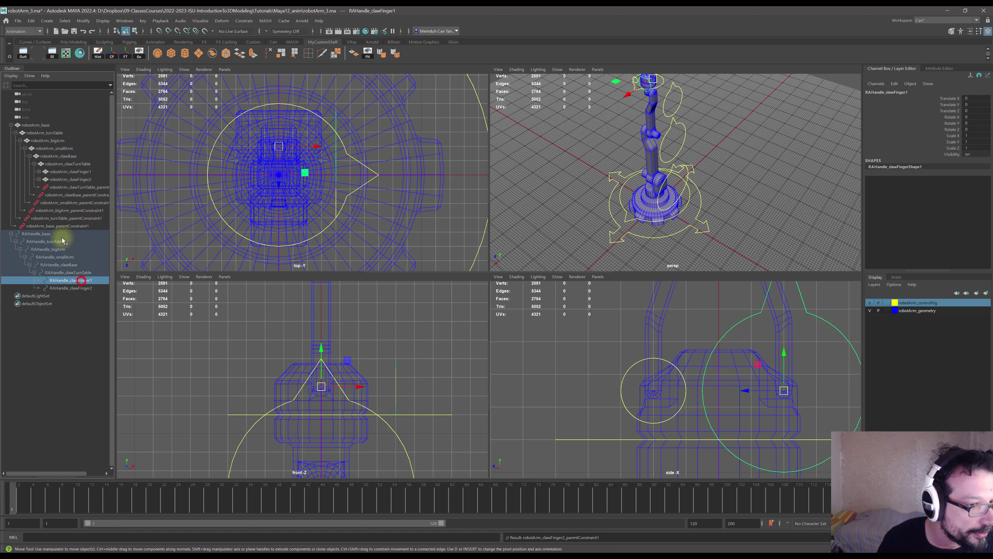
pyautogui.click(39, 172)
pyautogui.click(38, 187)
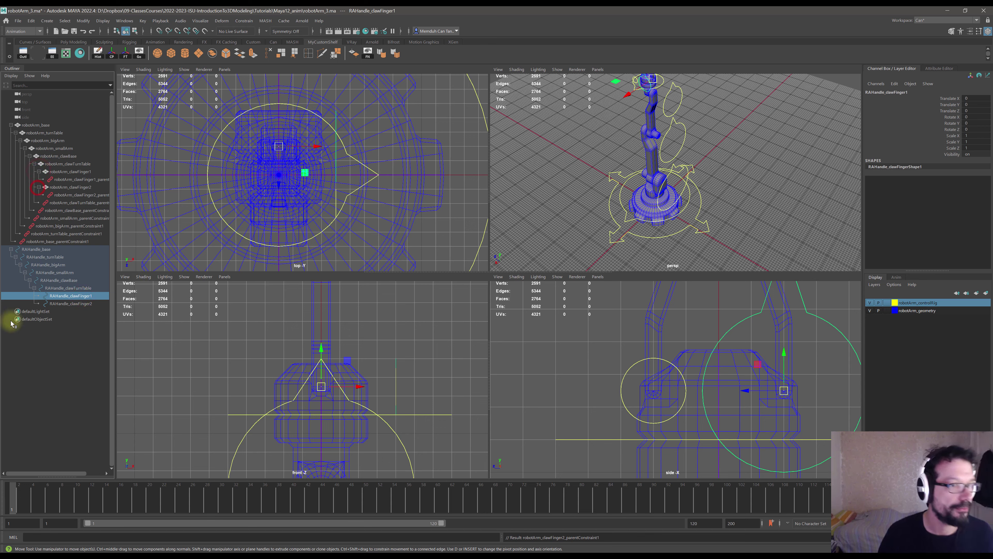
pyautogui.click(51, 391)
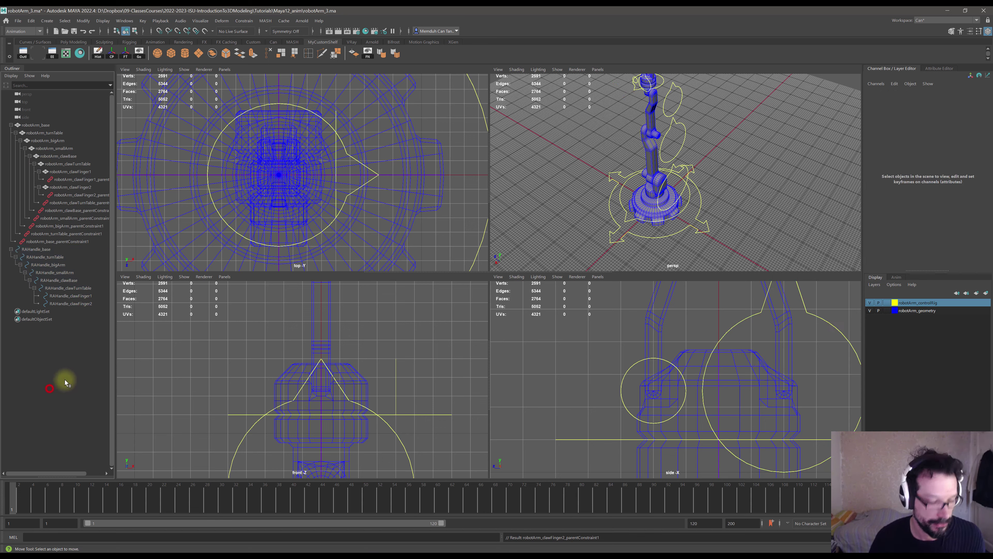
pyautogui.hotkey('ctrl', 's')
# - Inspect the whole rig in the perspective view, checking the robotArm_bigArm geometry's constrained channels, and clear the selection
pyautogui.scroll(-3, 689, 157)
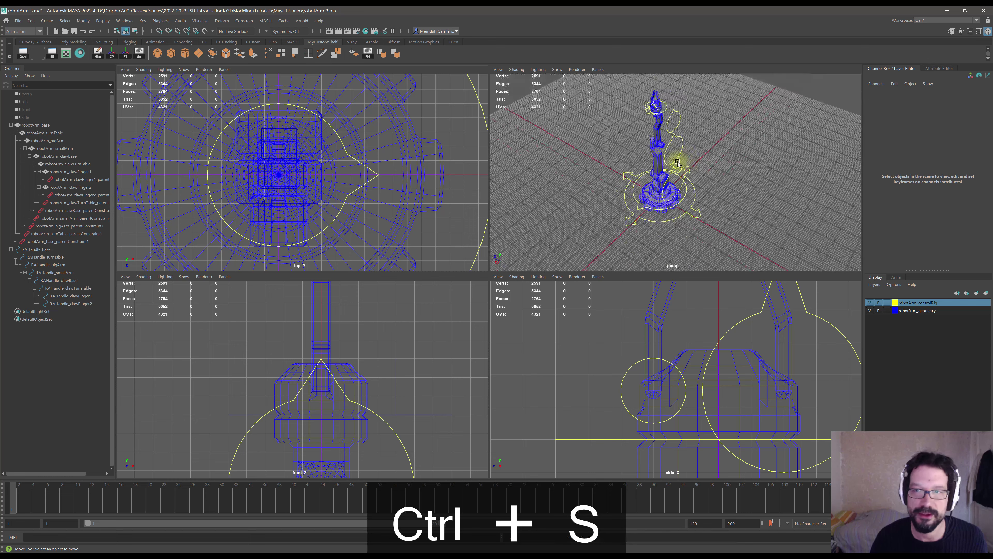
pyautogui.keyDown('alt'); pyautogui.moveTo(675, 162); pyautogui.dragTo(711, 186, button='middle'); pyautogui.keyUp('alt')
pyautogui.keyDown('alt'); pyautogui.moveTo(712, 186); pyautogui.dragTo(710, 192); pyautogui.keyUp('alt')
pyautogui.keyDown('alt'); pyautogui.moveTo(711, 192); pyautogui.dragTo(691, 185, button='middle'); pyautogui.keyUp('alt')
pyautogui.keyDown('alt'); pyautogui.moveTo(691, 185); pyautogui.dragTo(719, 175); pyautogui.keyUp('alt')
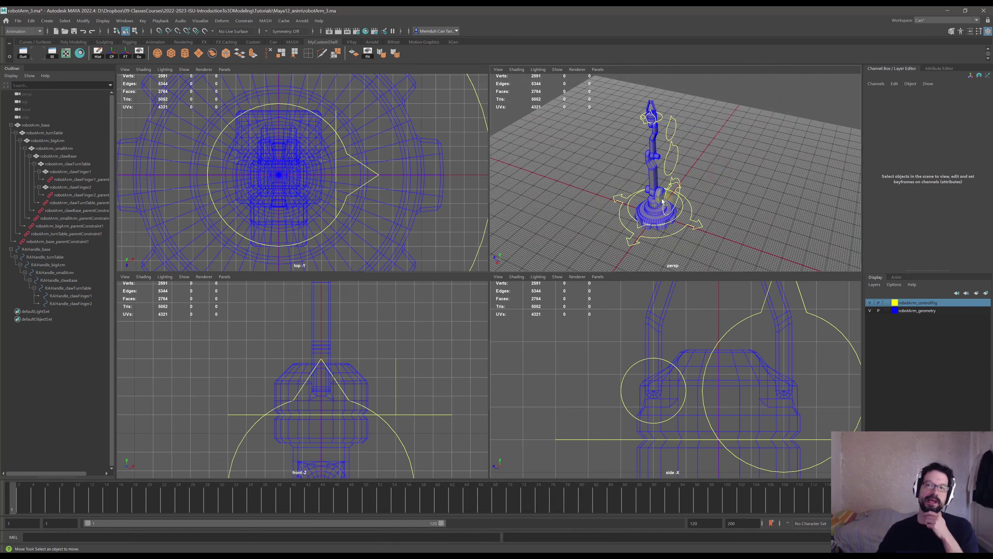
pyautogui.click(650, 191)
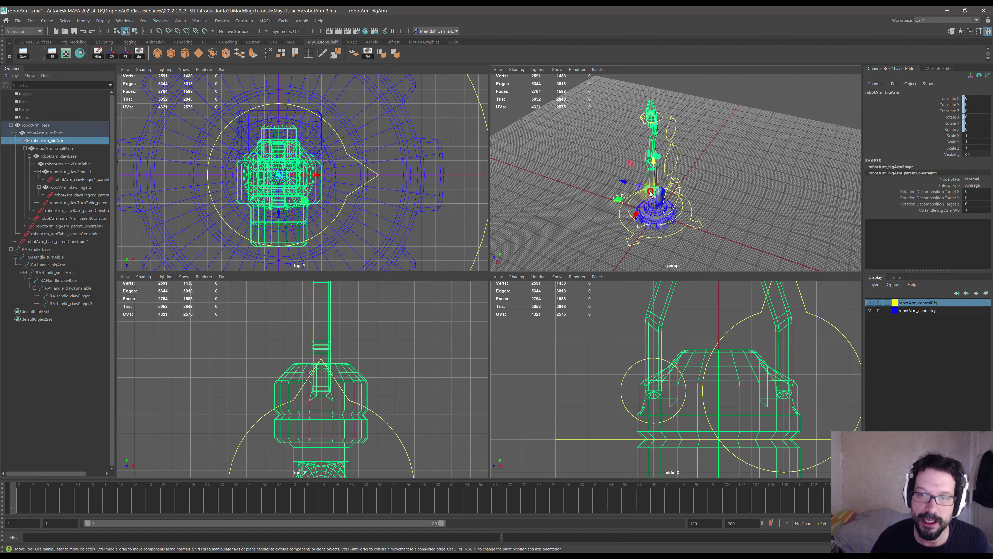
pyautogui.click(746, 164)
# - Try moving the robotArm_smallArm geometry about 1.9 units along X in the maximized perspective view, and undo the move
pyautogui.scroll(2, 707, 184)
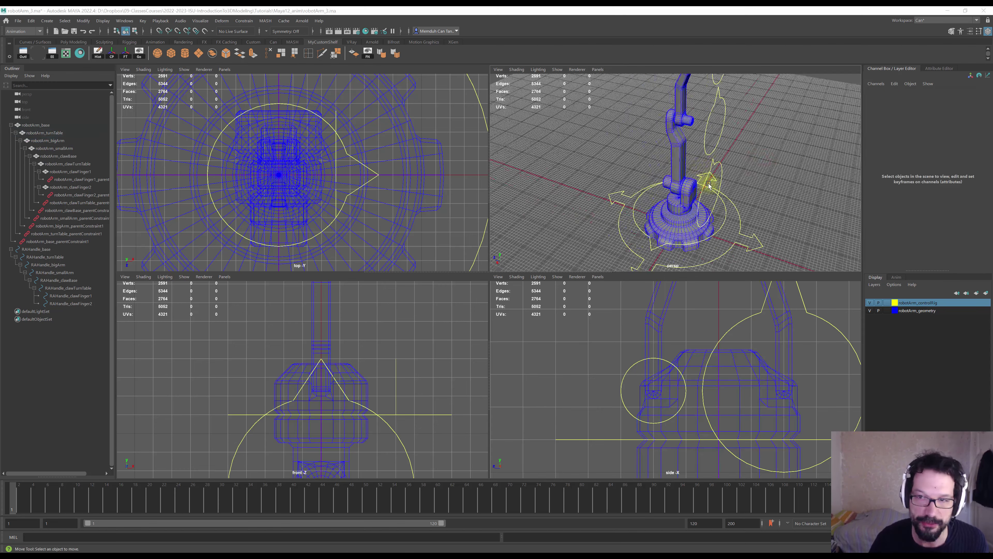
pyautogui.press('space')
pyautogui.scroll(-4, 595, 191)
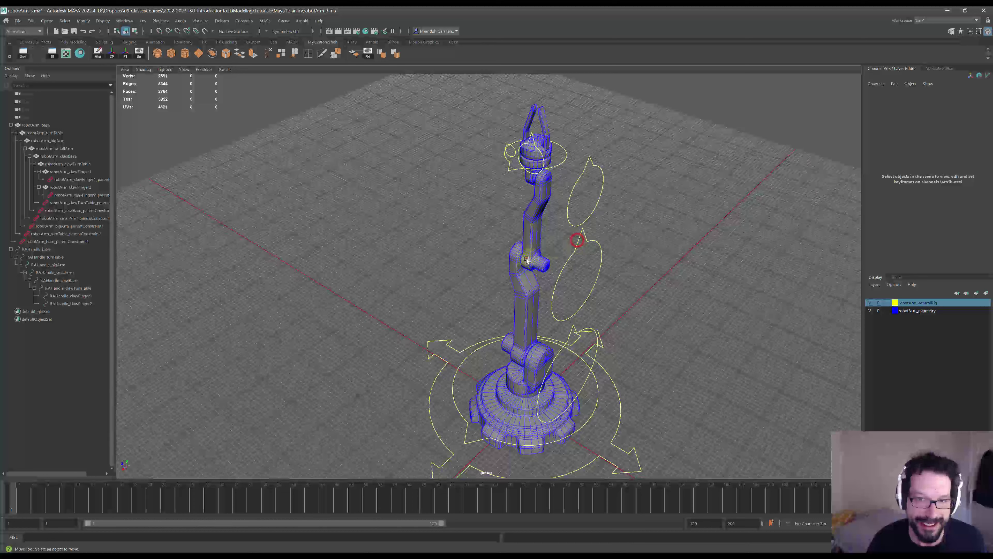
pyautogui.click(539, 275)
pyautogui.moveTo(507, 278)
pyautogui.mouseDown()
pyautogui.moveTo(542, 256)
pyautogui.moveTo(506, 279)
pyautogui.mouseUp()
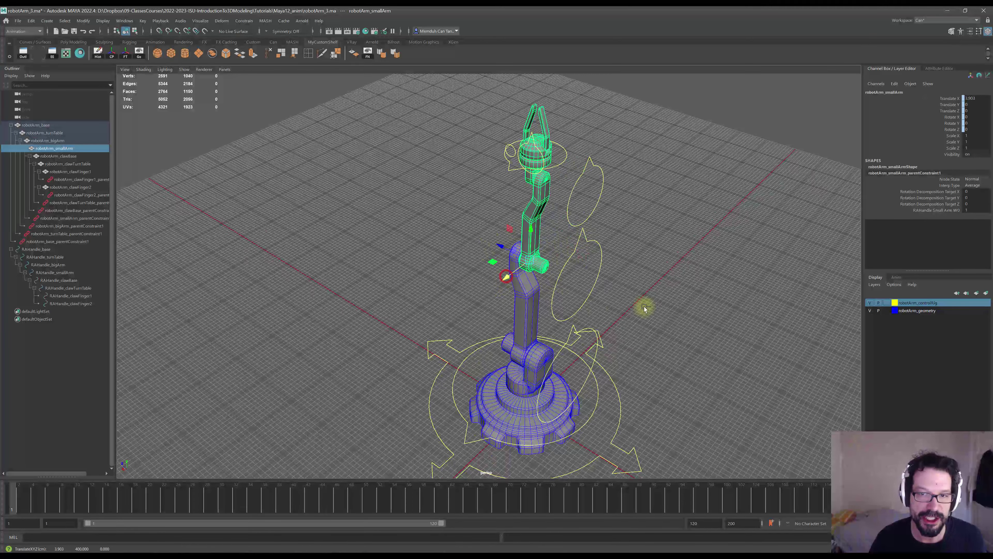
pyautogui.hotkey('ctrl', 'z')
pyautogui.keyDown('alt'); pyautogui.moveTo(669, 302); pyautogui.dragTo(623, 267); pyautogui.keyUp('alt')
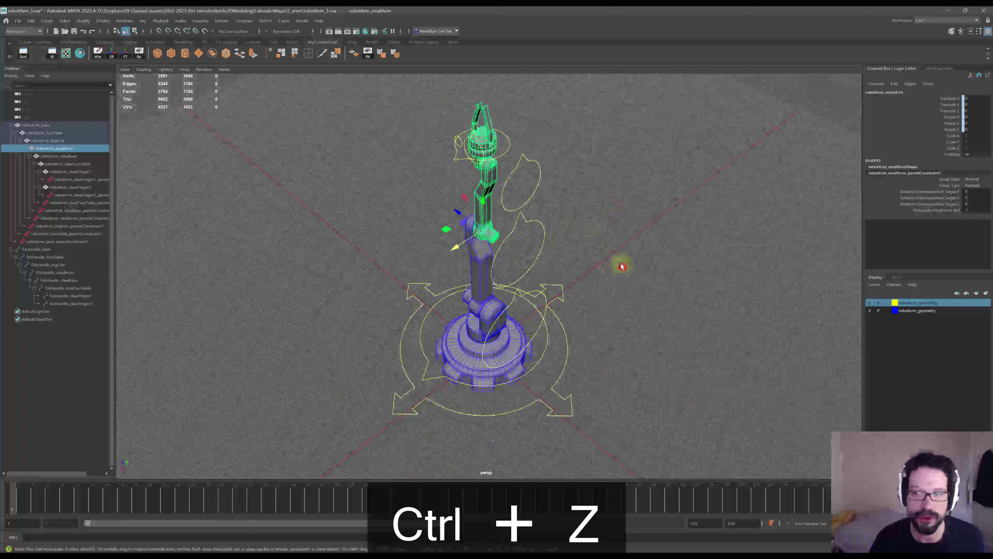
# - Clear the selection and set the robotArm_geometry display layer to Reference so the geometry cannot be selected
pyautogui.click(625, 265)
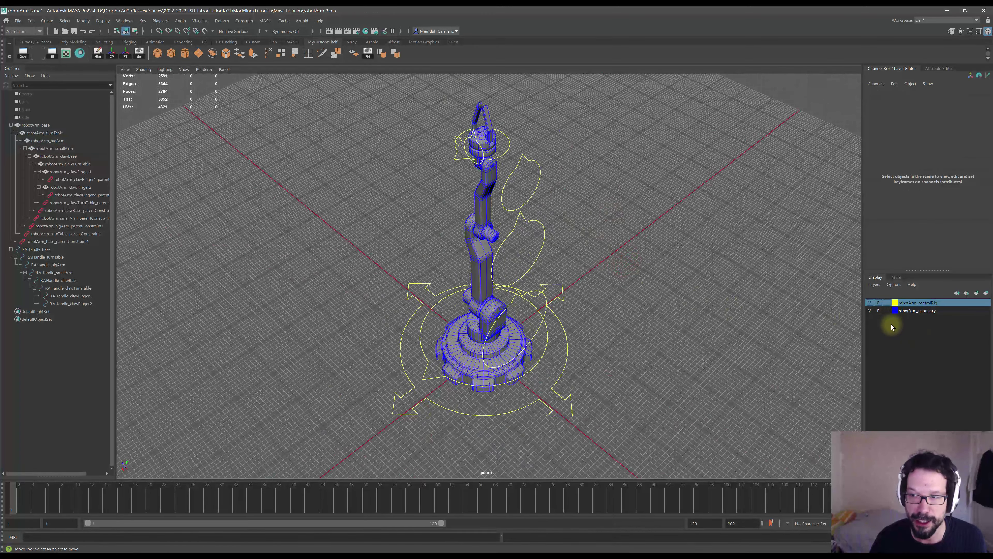
pyautogui.click(888, 311)
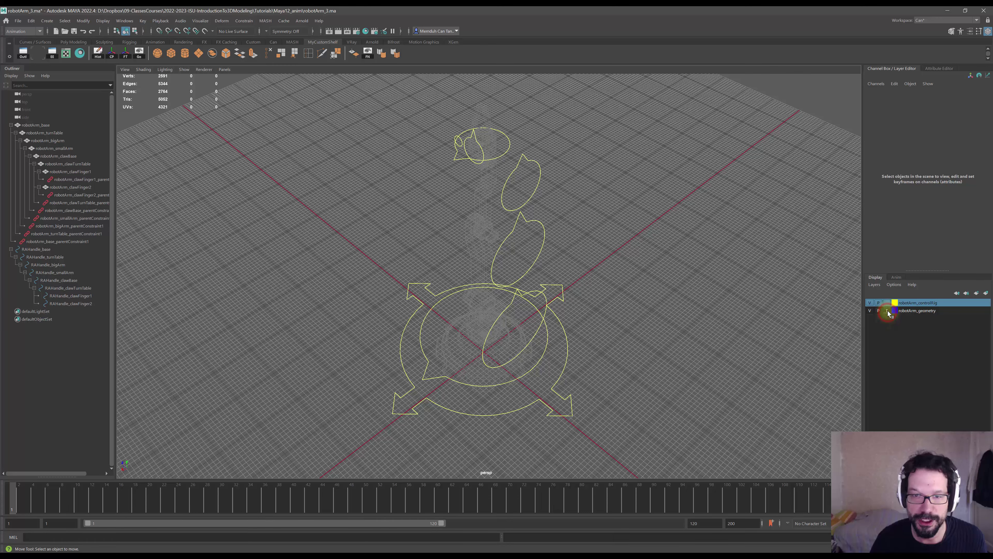
pyautogui.click(887, 311)
pyautogui.keyDown('alt'); pyautogui.moveTo(599, 233); pyautogui.dragTo(583, 274); pyautogui.keyUp('alt')
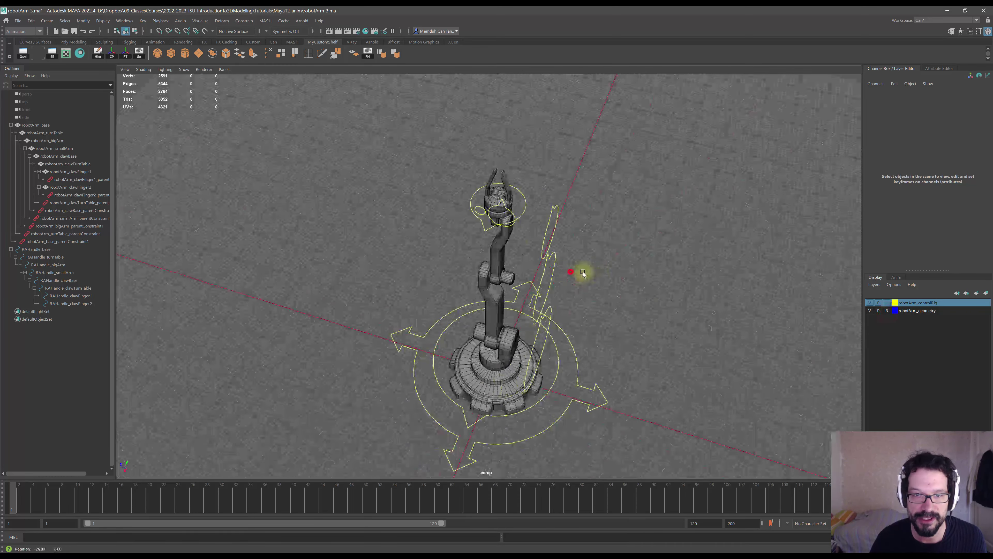
# - Select the claw base handle, try moving RAHandle_base across the ground plane with the whole rig, and undo the move
pyautogui.click(548, 236)
pyautogui.keyDown('alt'); pyautogui.moveTo(552, 238); pyautogui.dragTo(599, 256); pyautogui.keyUp('alt')
pyautogui.scroll(2, 502, 226)
pyautogui.keyDown('alt'); pyautogui.moveTo(532, 411); pyautogui.dragTo(553, 285, button='middle'); pyautogui.keyUp('alt')
pyautogui.scroll(-4, 554, 293)
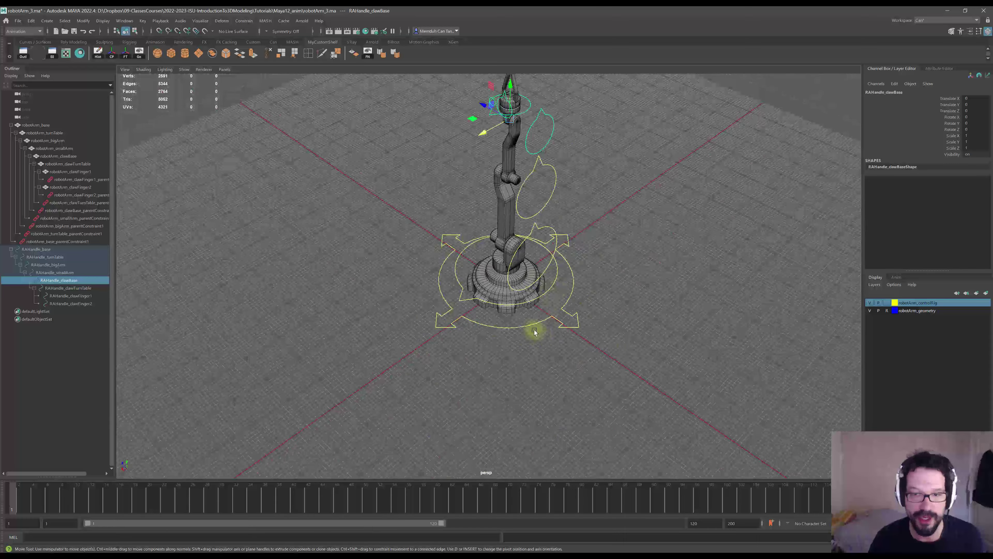
pyautogui.click(530, 325)
pyautogui.click(531, 324)
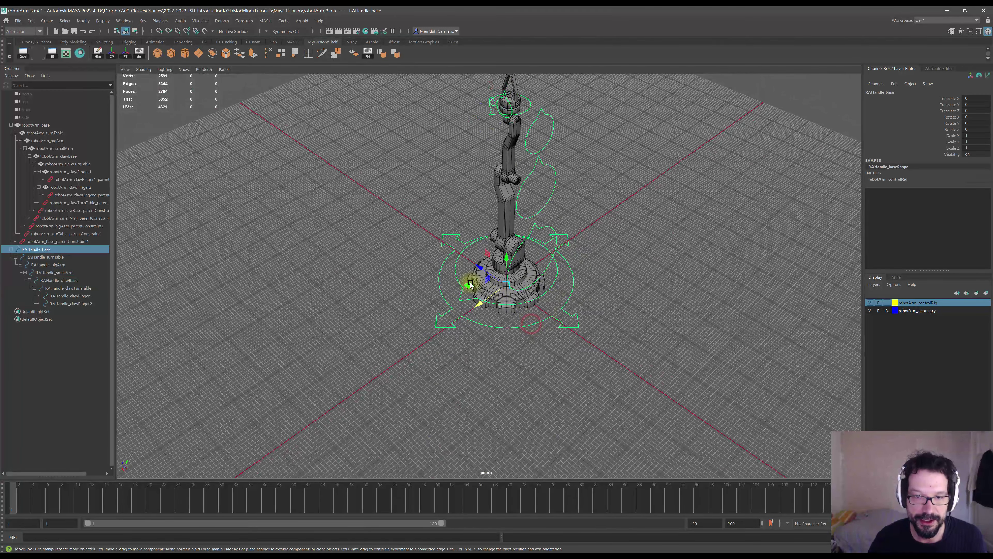
pyautogui.keyDown('alt'); pyautogui.moveTo(469, 283); pyautogui.dragTo(530, 300); pyautogui.keyUp('alt')
pyautogui.hotkey('ctrl', 'z')
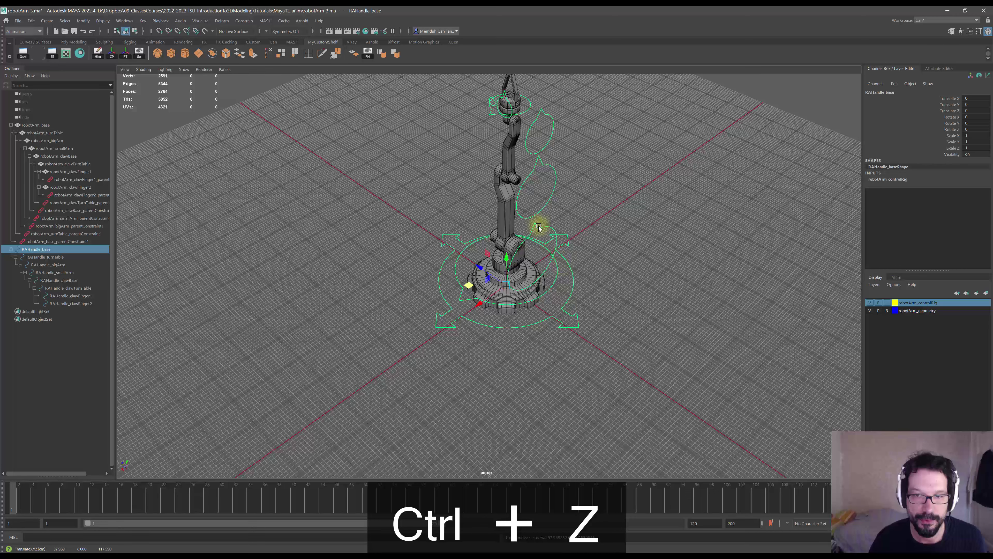
# - Try rotating the RAHandle_bigArm curve to test the arm, undo the rotation, and clear the selection
pyautogui.click(540, 228)
pyautogui.press('e')
pyautogui.moveTo(525, 265); pyautogui.dragTo(479, 251)
pyautogui.hotkey('ctrl', 'z')
pyautogui.keyDown('alt'); pyautogui.moveTo(587, 210); pyautogui.dragTo(587, 284); pyautogui.keyUp('alt')
pyautogui.click(591, 287)
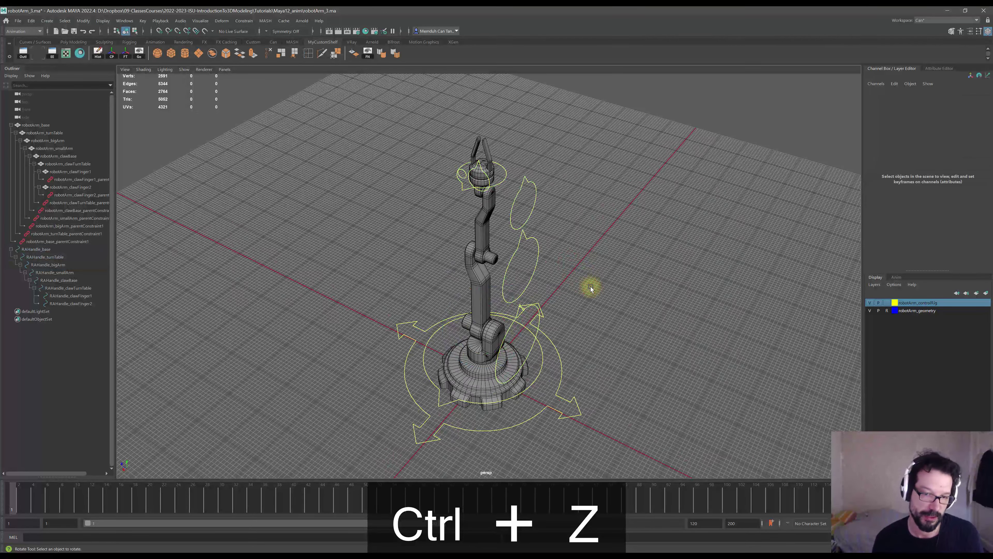
# - Lock and hide the Rotate X, Y, Z and Scale X, Y, Z channels of RAHandle_base
pyautogui.click(498, 430)
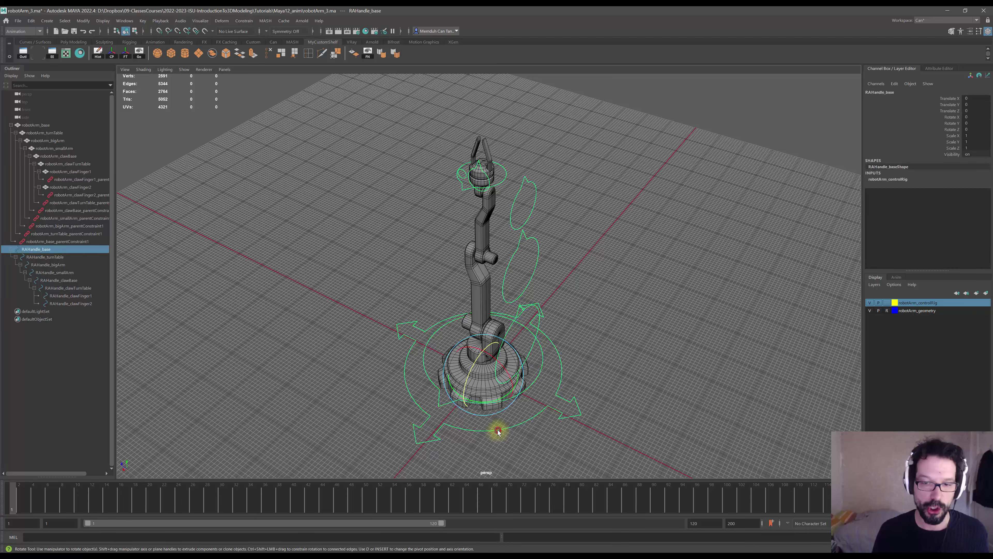
pyautogui.moveTo(539, 366)
pyautogui.keyDown('alt'); pyautogui.mouseDown()
pyautogui.moveTo(552, 347)
pyautogui.moveTo(547, 358)
pyautogui.mouseUp(); pyautogui.keyUp('alt')
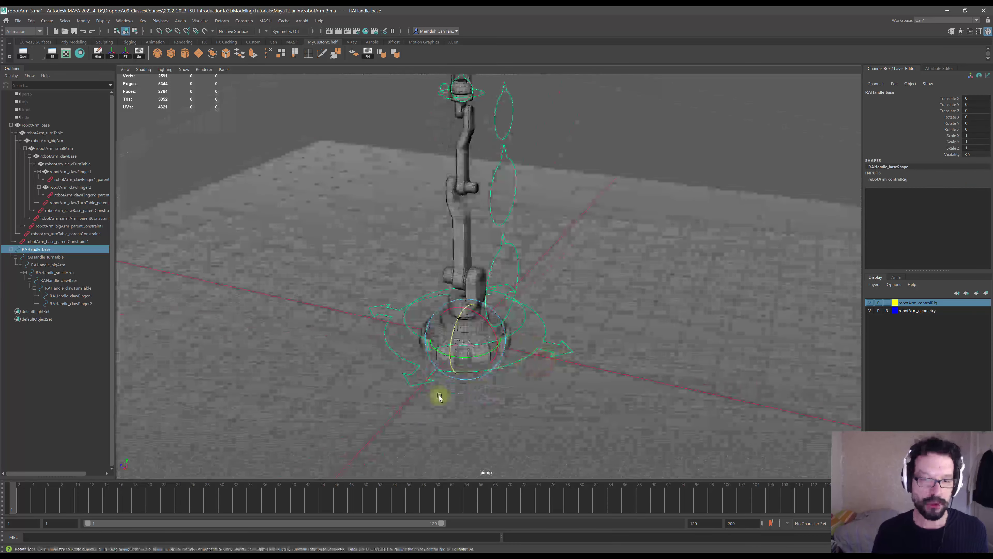
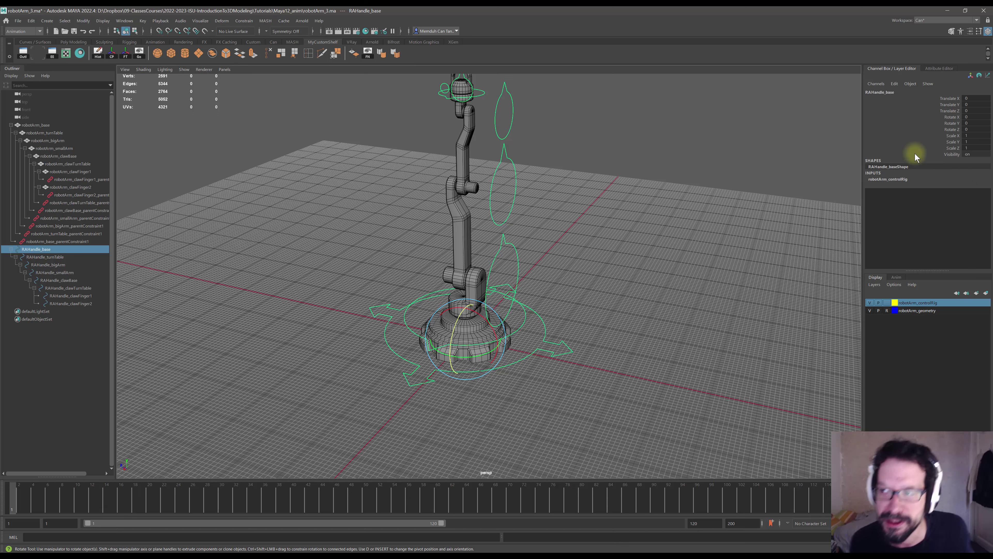
pyautogui.click(945, 117)
pyautogui.moveTo(947, 156); pyautogui.dragTo(952, 148)
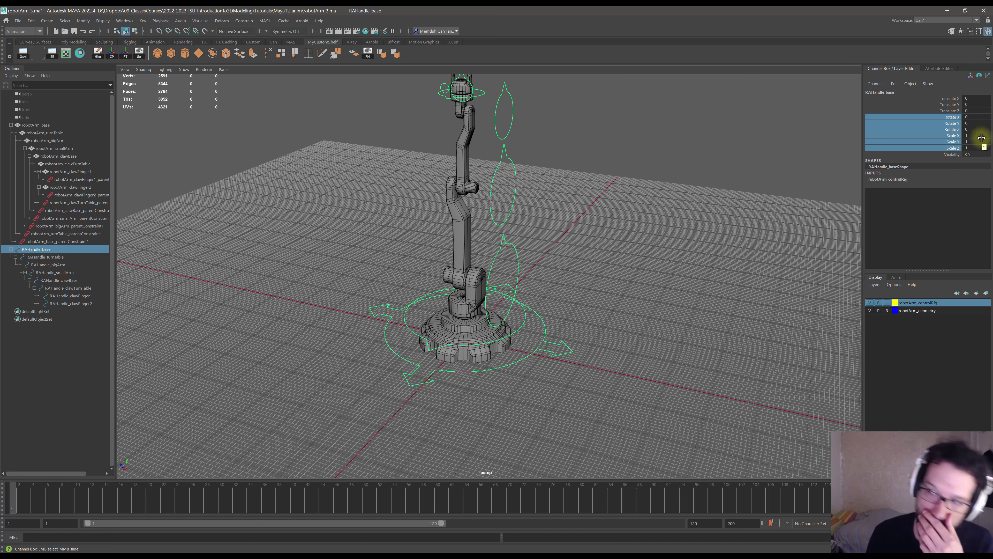
pyautogui.rightClick(945, 121)
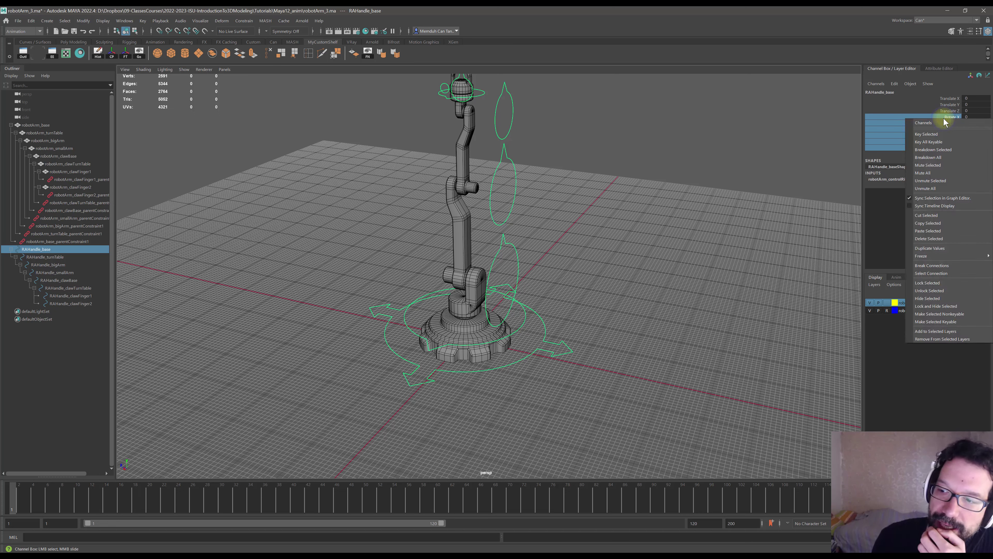
pyautogui.click(935, 283)
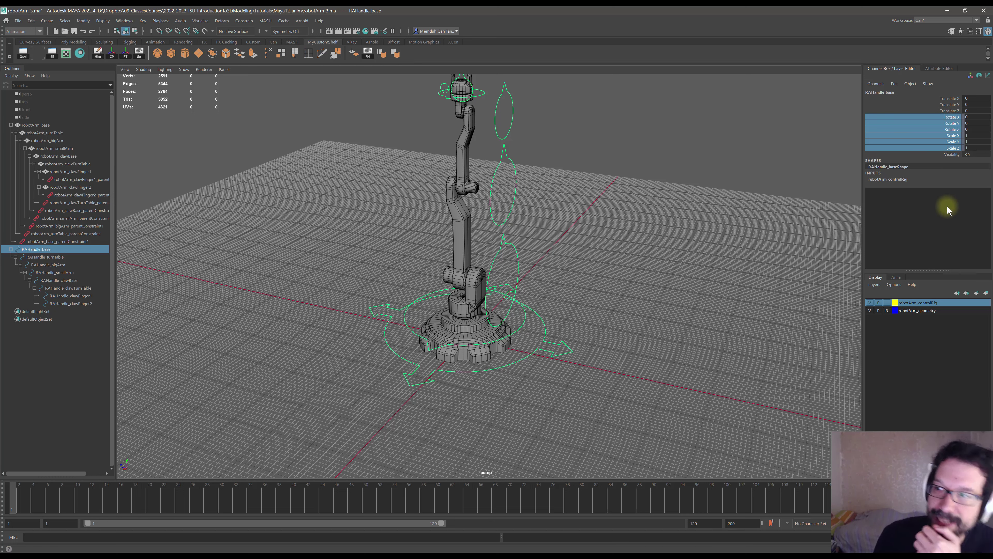
pyautogui.click(943, 122)
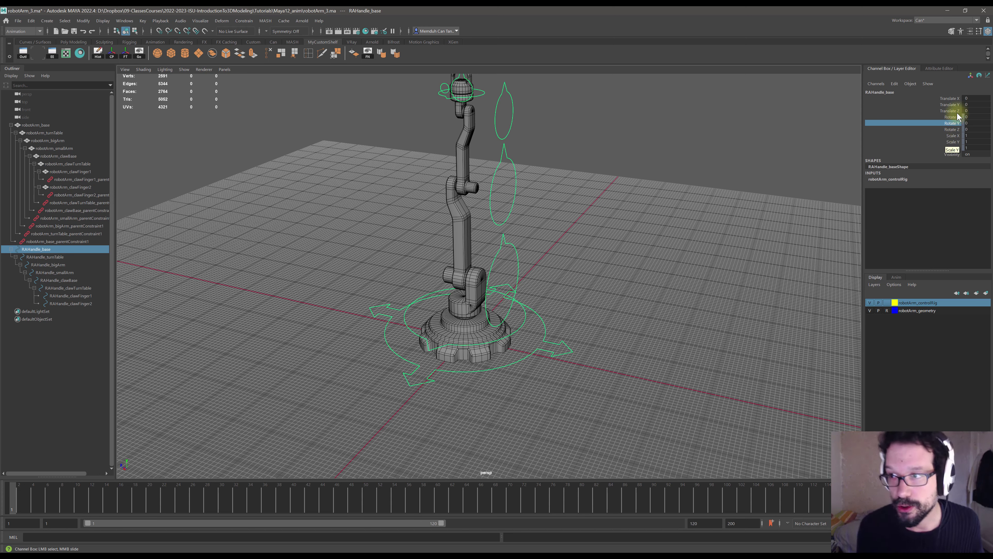
pyautogui.moveTo(954, 116); pyautogui.dragTo(955, 148)
pyautogui.rightClick(946, 123)
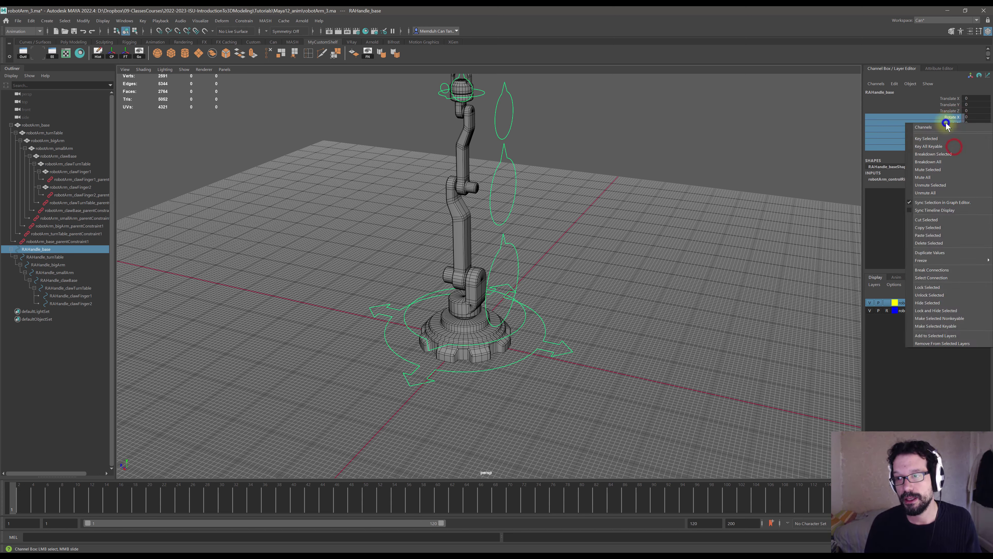
pyautogui.click(955, 311)
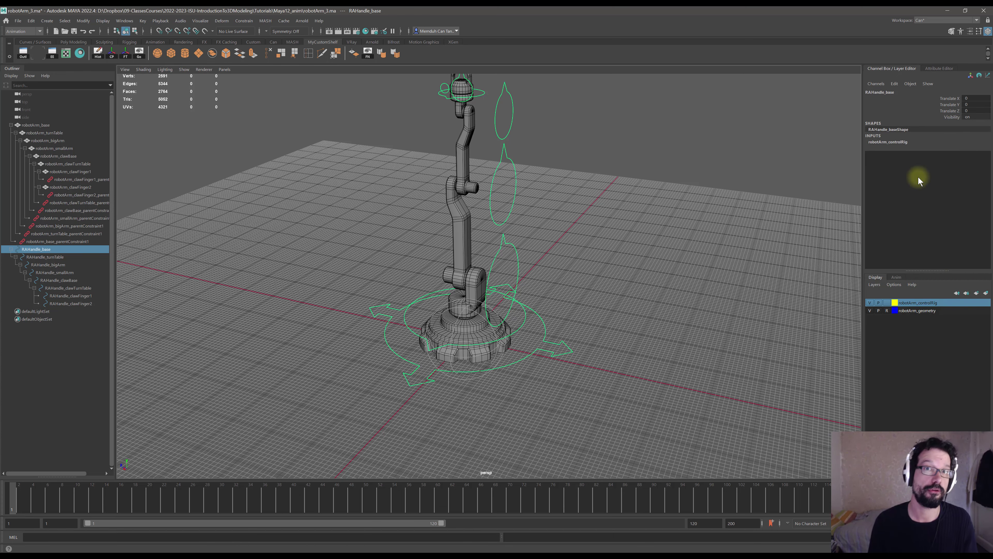
# - Examine the locked rotate and scale fields among RAHandle_base's transform attributes, and return to its channel list
pyautogui.click(980, 32)
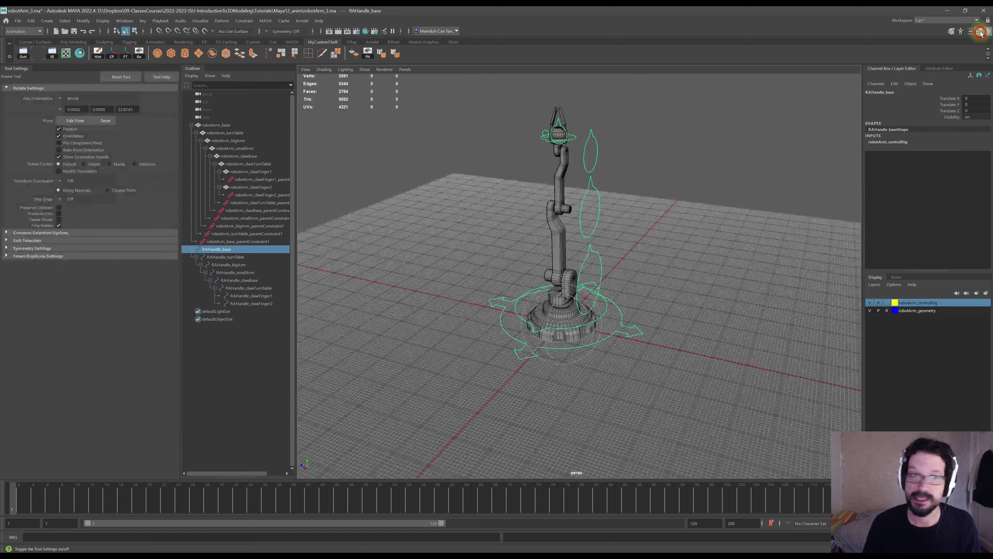
pyautogui.click(979, 32)
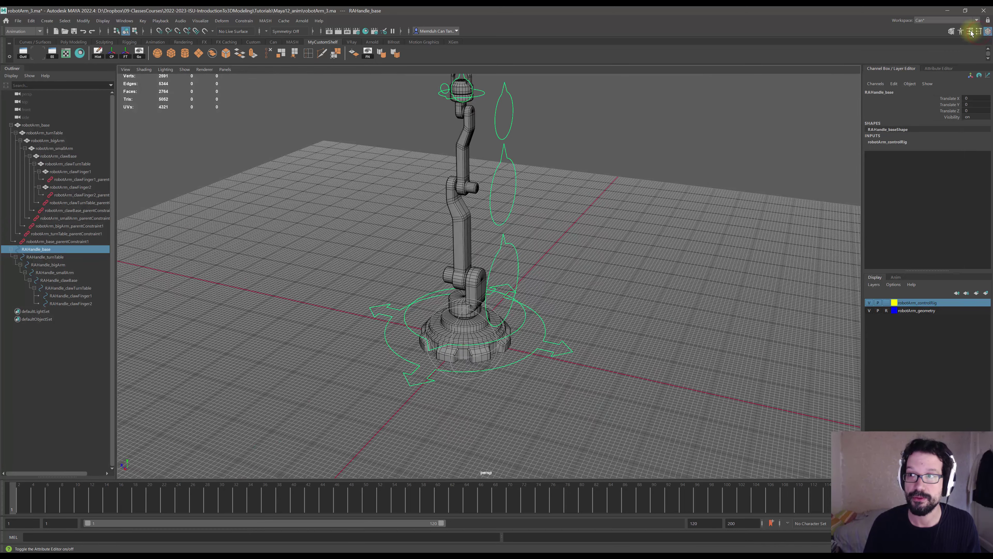
pyautogui.click(949, 69)
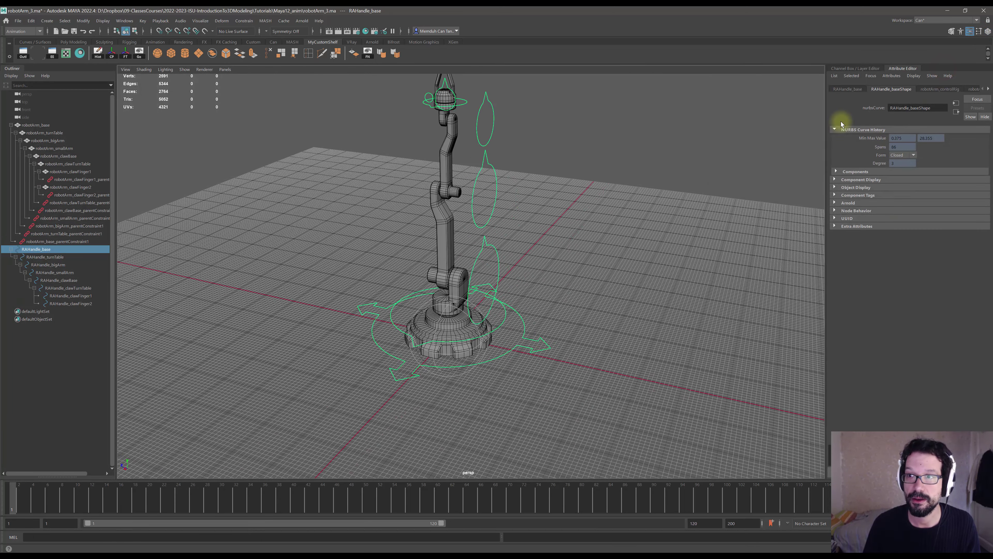
pyautogui.click(846, 89)
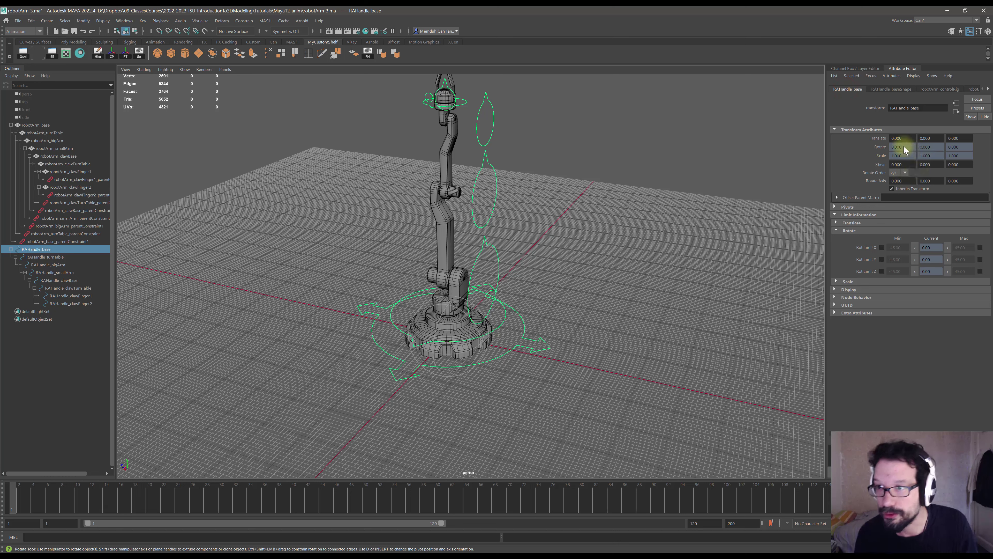
pyautogui.rightClick(909, 147)
pyautogui.click(898, 148)
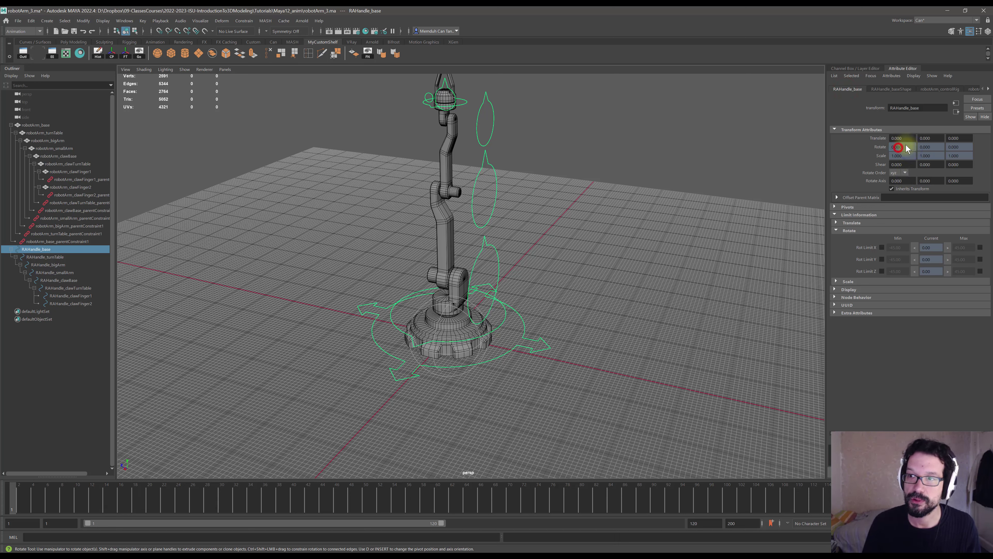
pyautogui.rightClick(905, 145)
pyautogui.click(901, 152)
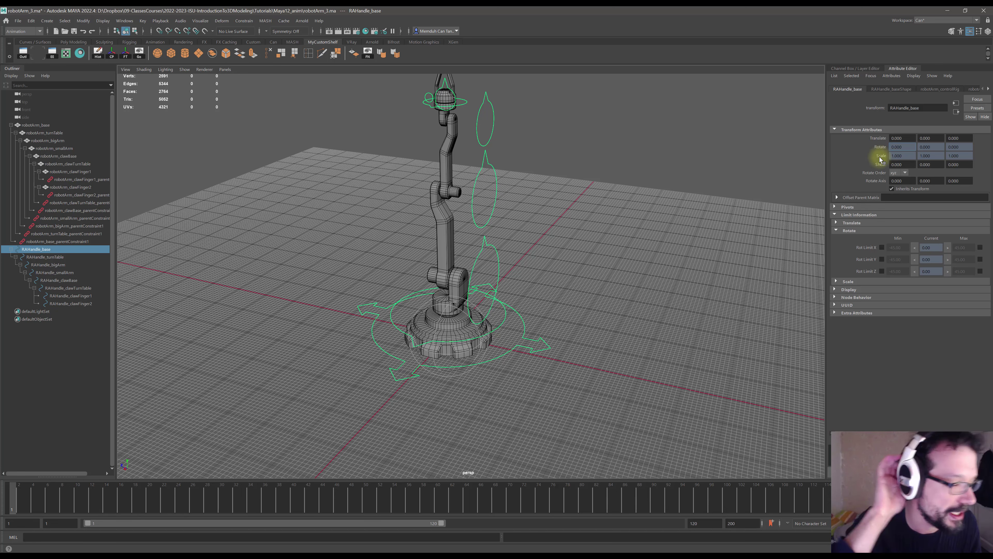
pyautogui.click(988, 31)
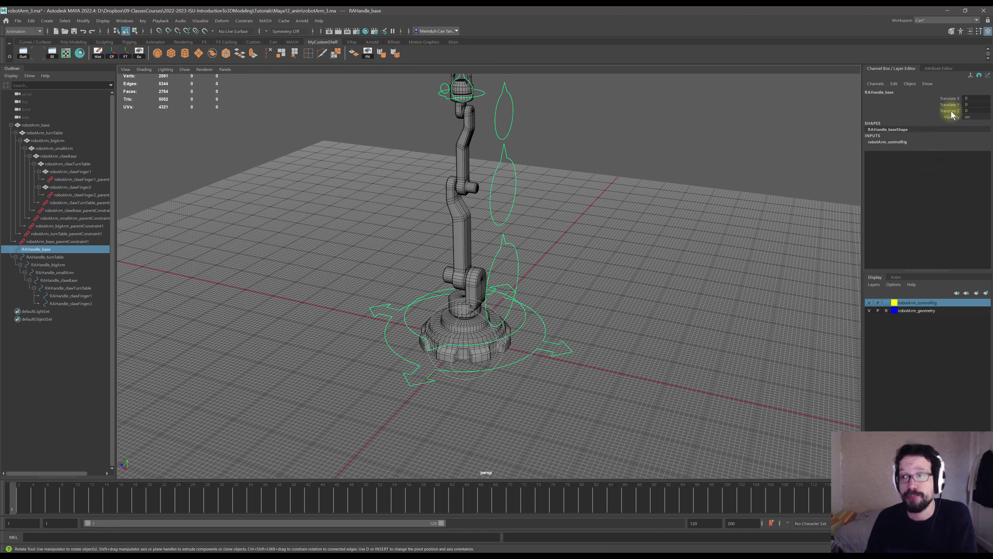
pyautogui.click(973, 33)
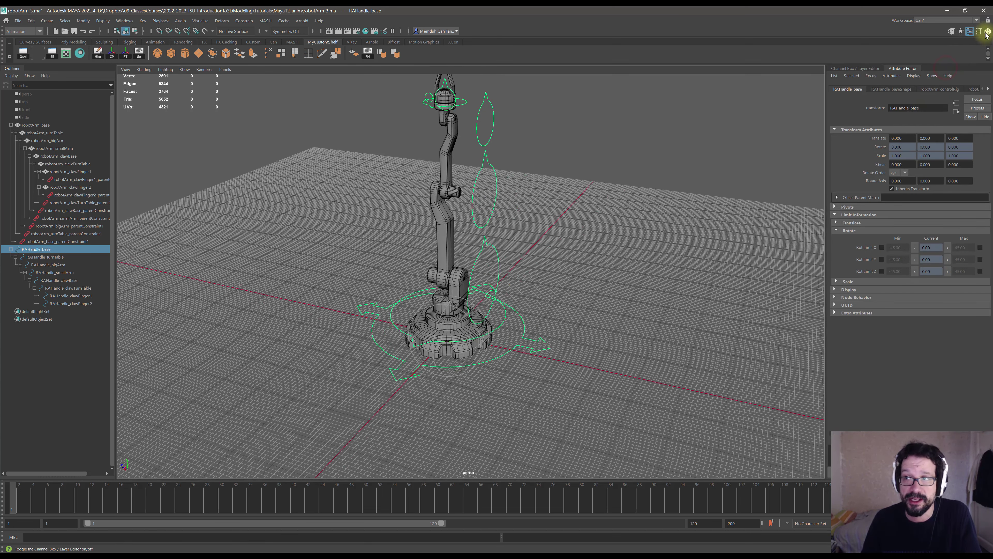
pyautogui.click(988, 34)
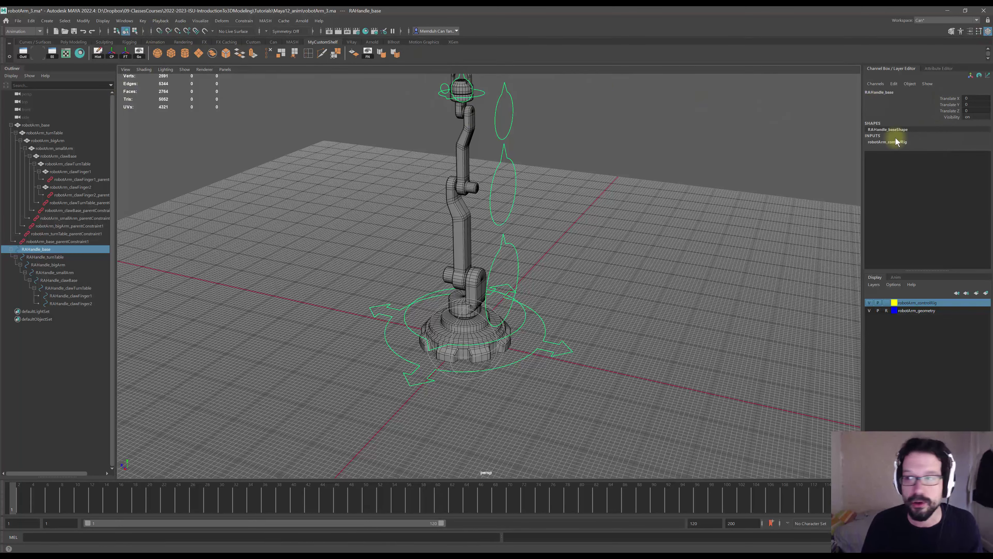
# - Use Channel Control to move RAHandle_base's Scale X, Y and Z from Nonkeyable Hidden to Nonkeyable Displayed
pyautogui.click(124, 20)
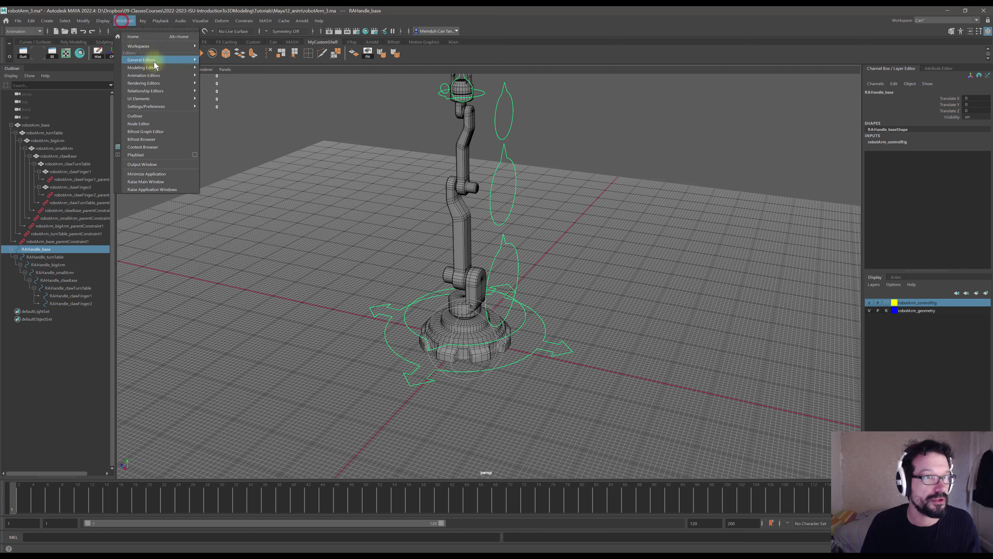
pyautogui.moveTo(155, 61)
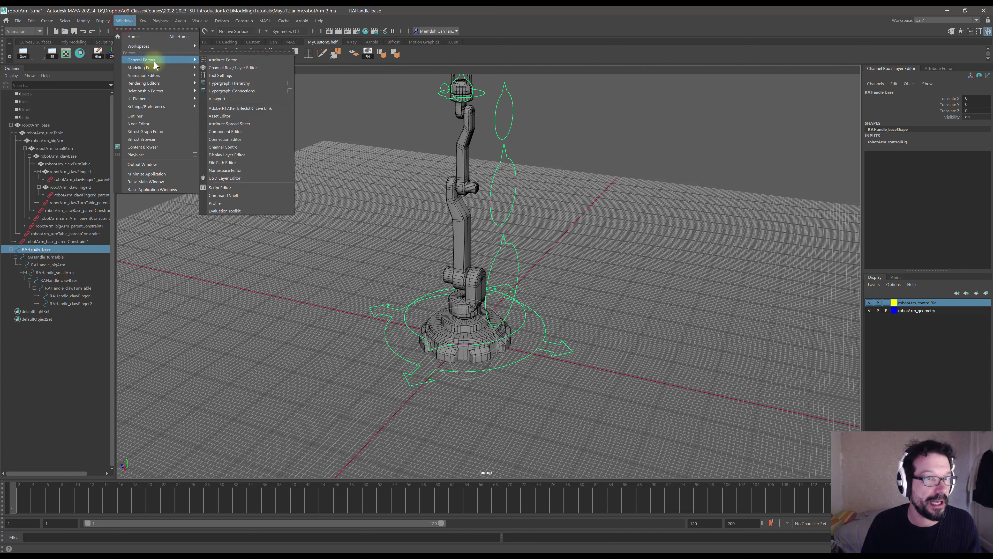
pyautogui.click(241, 148)
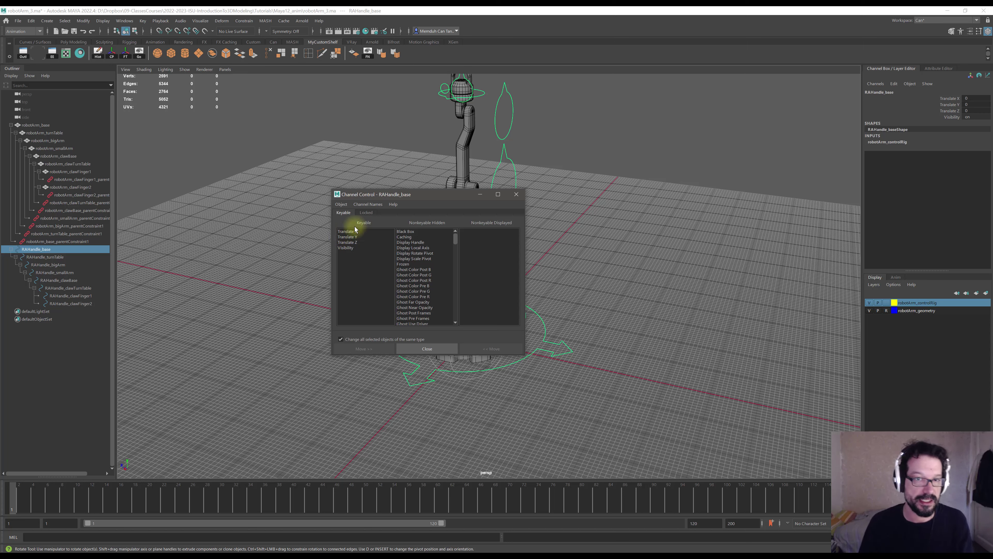
pyautogui.moveTo(455, 243); pyautogui.dragTo(461, 280)
pyautogui.moveTo(462, 290); pyautogui.dragTo(470, 311)
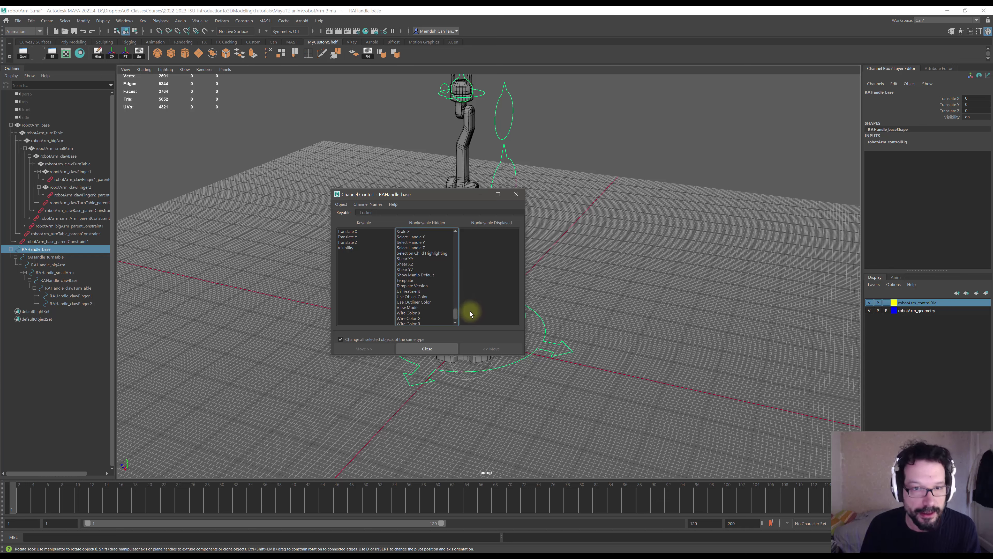
pyautogui.moveTo(404, 236); pyautogui.dragTo(405, 252)
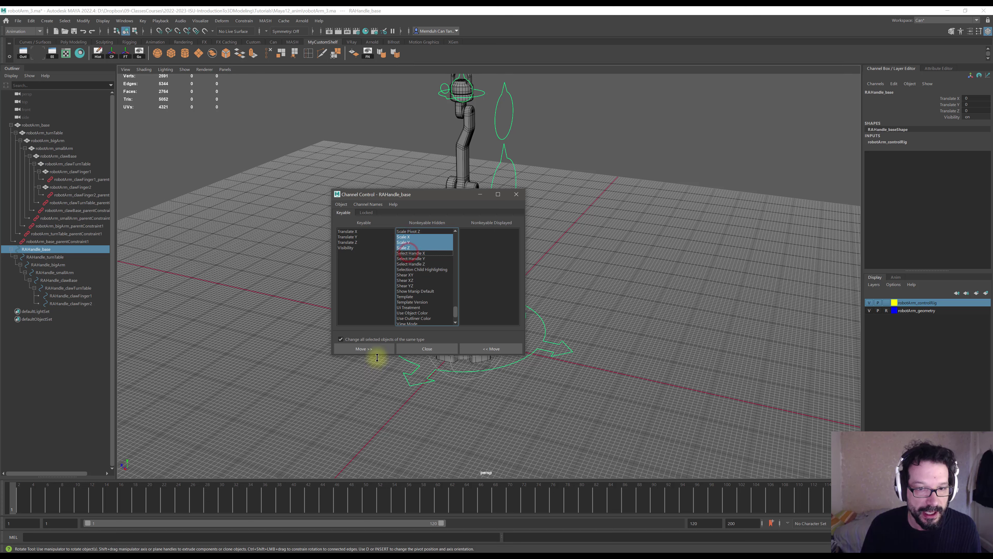
pyautogui.click(363, 348)
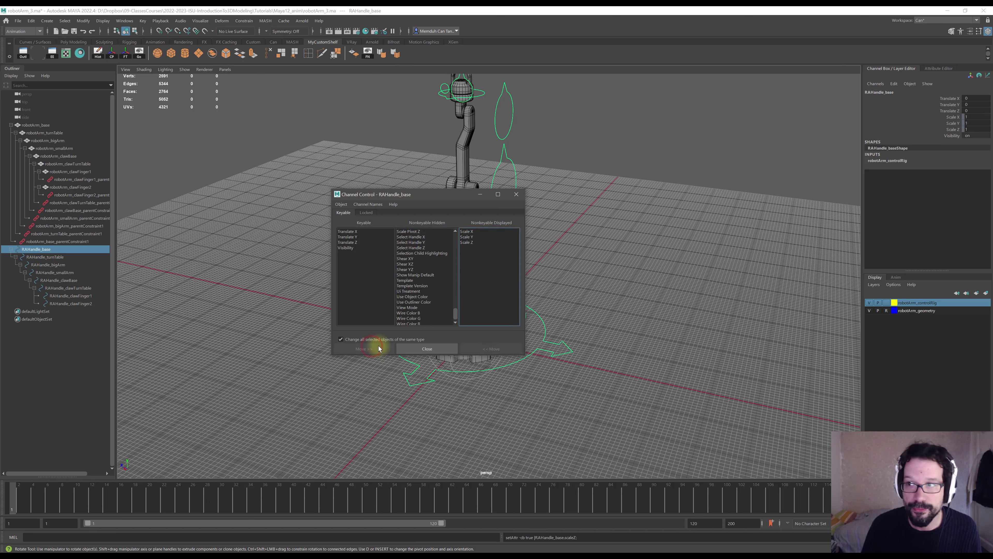
# - Move RAHandle_base's Rotate X, Y and Z to Nonkeyable Displayed as well, and close Channel Control
pyautogui.scroll(1, 453, 311)
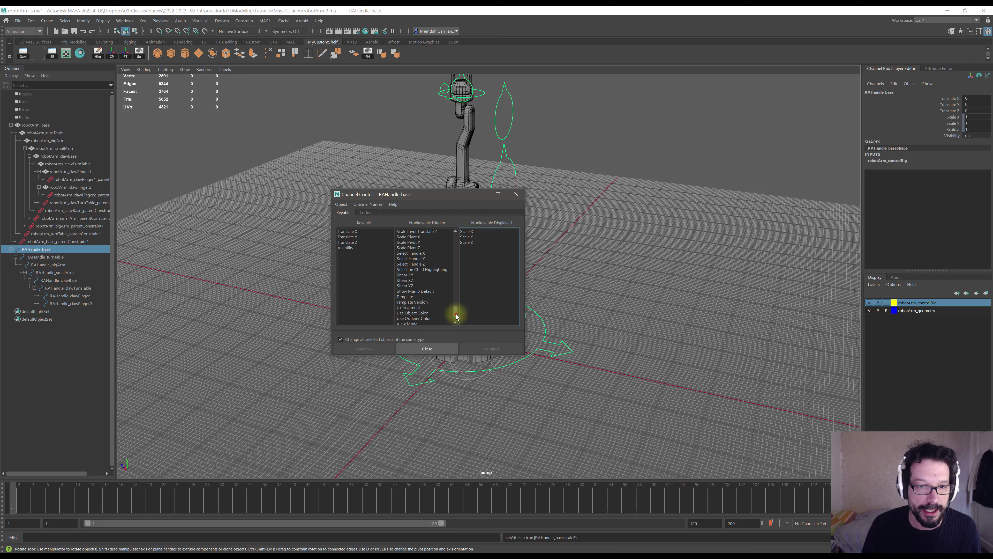
pyautogui.moveTo(457, 315); pyautogui.dragTo(461, 295)
pyautogui.click(406, 292)
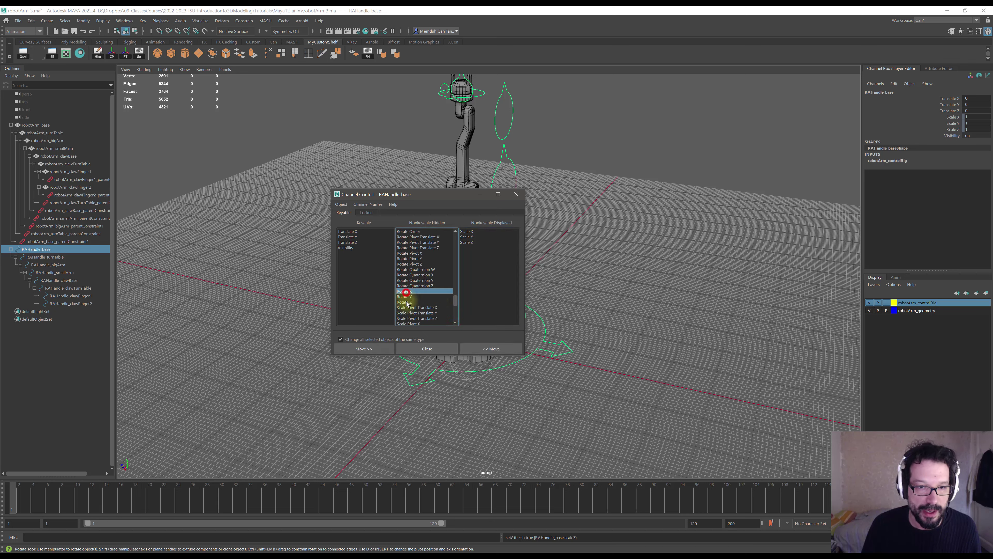
pyautogui.keyDown('shift'); pyautogui.click(406, 302); pyautogui.keyUp('shift')
pyautogui.click(364, 348)
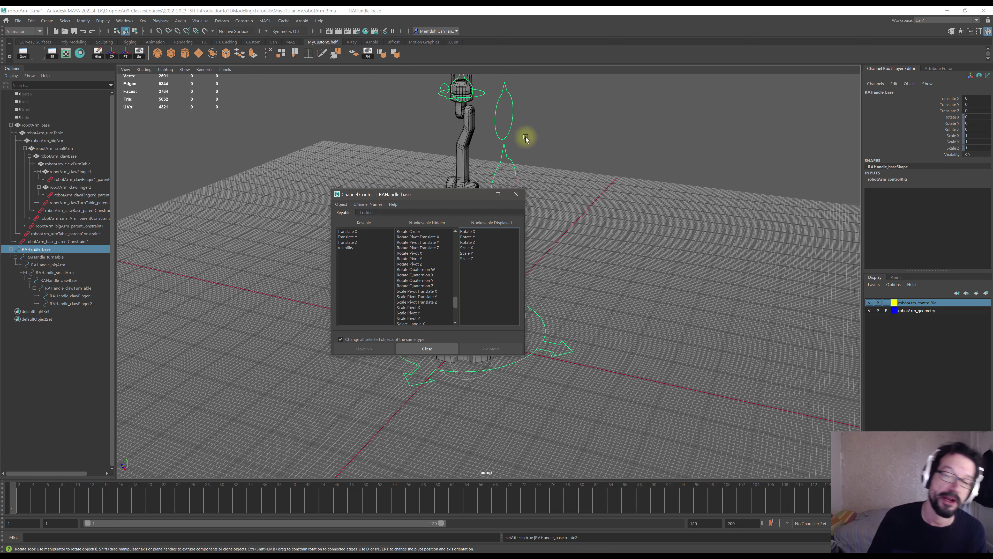
pyautogui.click(514, 195)
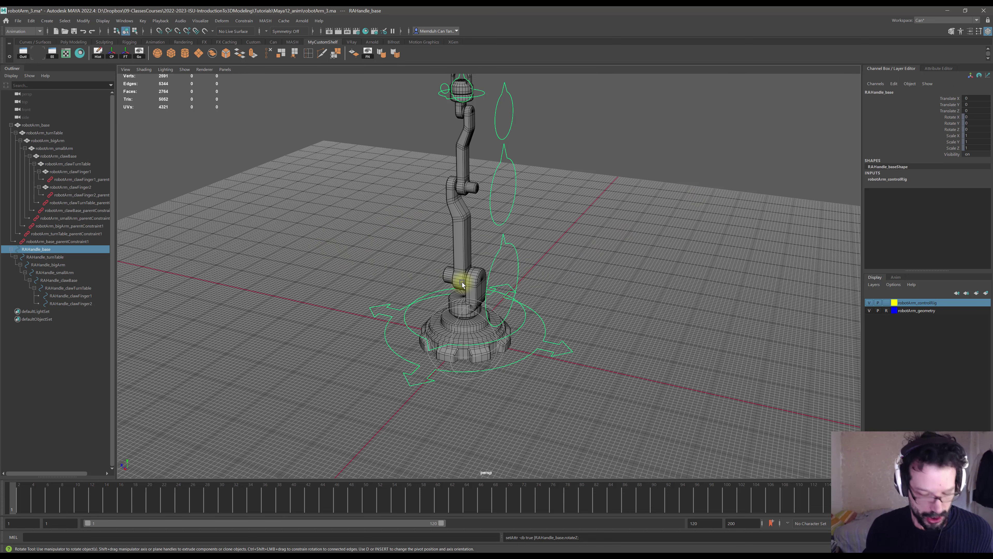
# - Deselect the base handle, and examine RAHandle_turnTable and RAHandle_bigArm framed one after the other in the viewport
pyautogui.keyDown('alt'); pyautogui.moveTo(519, 286); pyautogui.dragTo(553, 307); pyautogui.keyUp('alt')
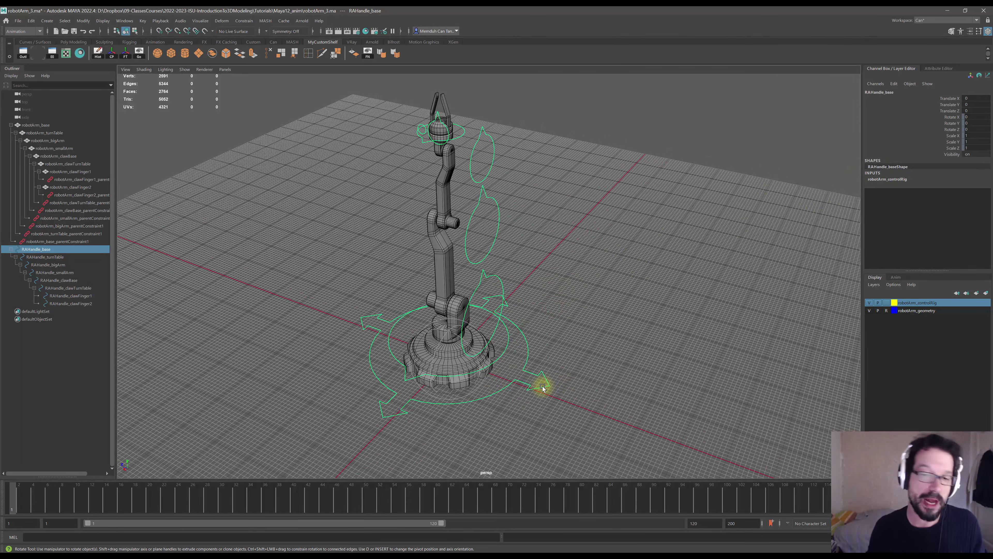
pyautogui.click(529, 384)
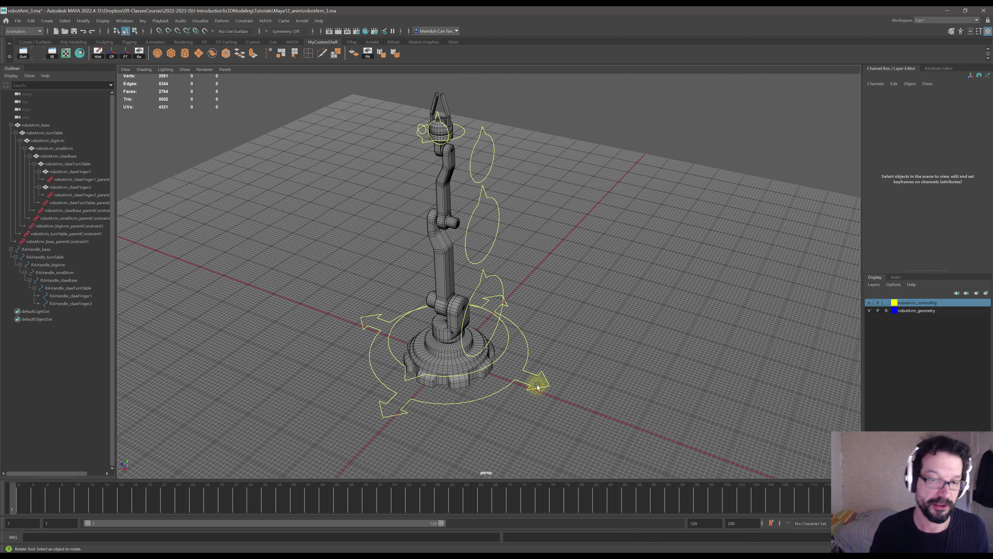
pyautogui.keyDown('alt'); pyautogui.moveTo(401, 296); pyautogui.dragTo(375, 242, button='middle'); pyautogui.keyUp('alt')
pyautogui.scroll(2, 369, 292)
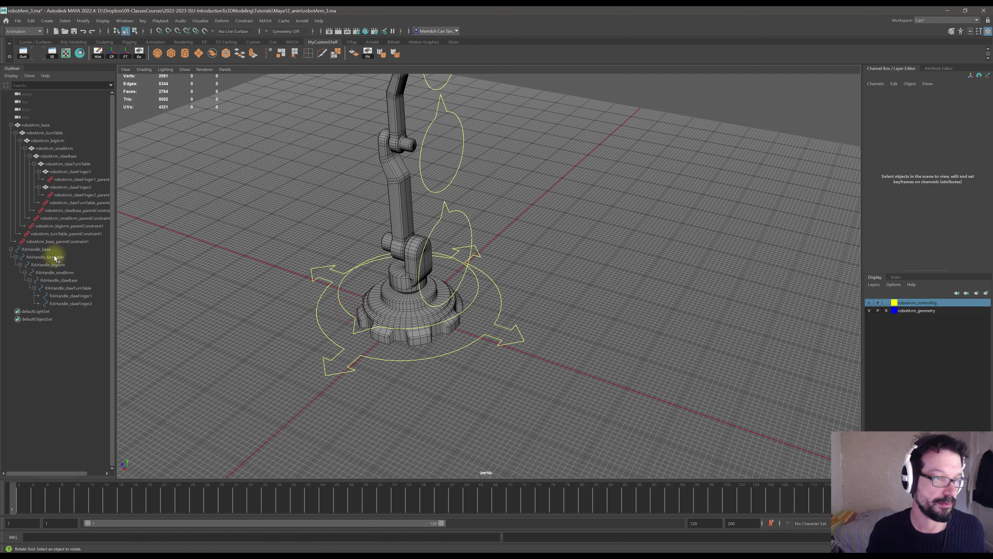
pyautogui.click(51, 257)
pyautogui.press('f')
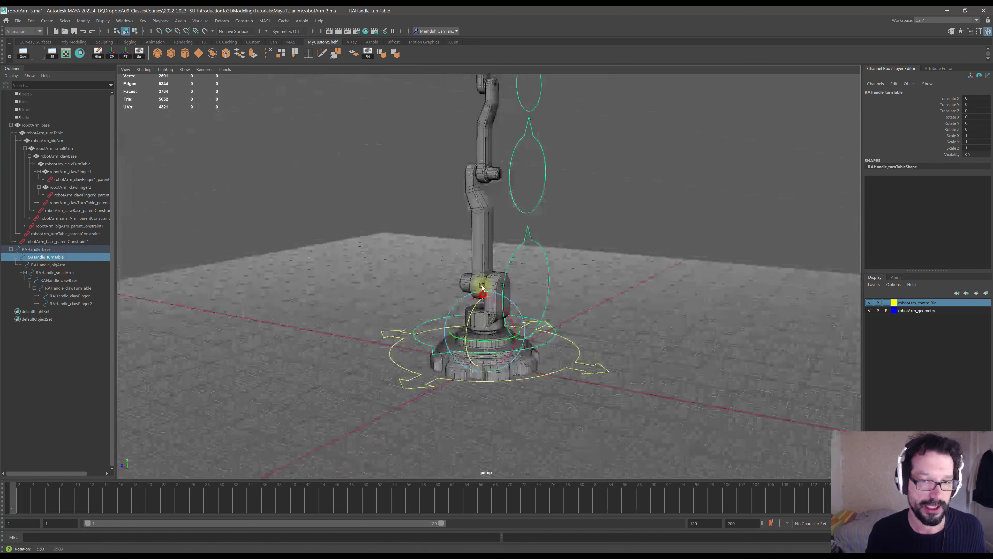
pyautogui.click(48, 265)
pyautogui.press('f')
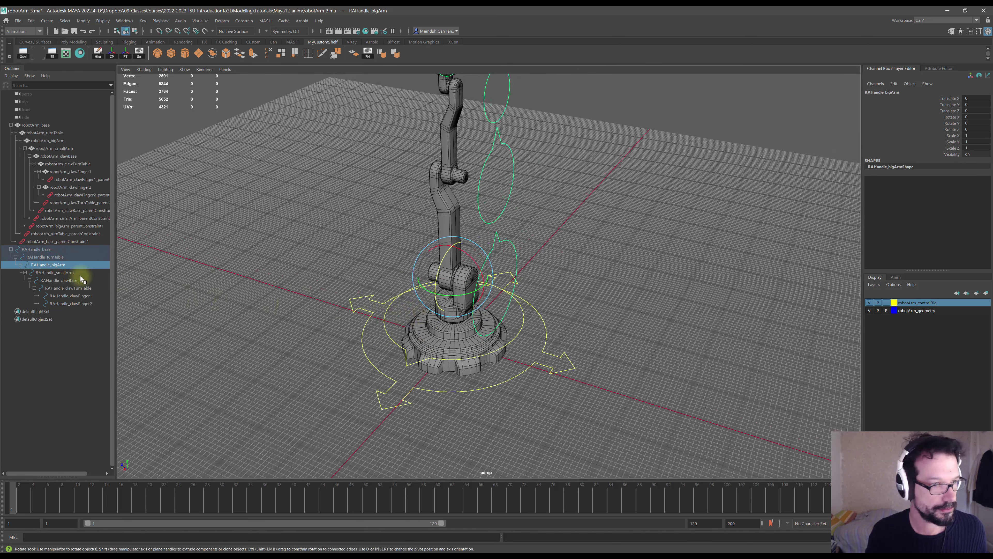
# - Select RAHandle_turnTable, test its rotation around the Y axis, and undo the rotation
pyautogui.click(59, 256)
pyautogui.keyDown('alt'); pyautogui.moveTo(499, 344); pyautogui.dragTo(495, 354); pyautogui.keyUp('alt')
pyautogui.keyDown('alt'); pyautogui.moveTo(539, 308); pyautogui.dragTo(584, 319); pyautogui.keyUp('alt')
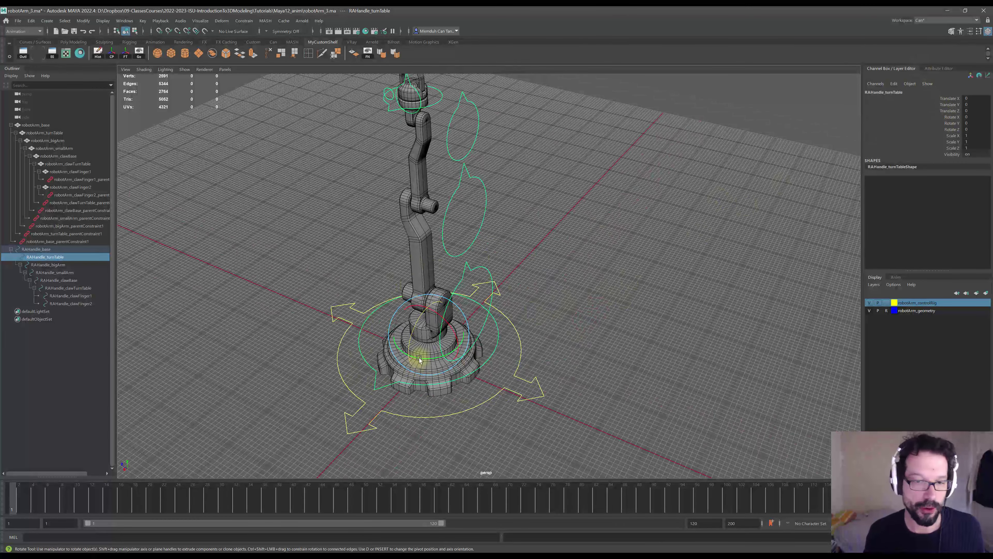
pyautogui.moveTo(425, 361)
pyautogui.mouseDown()
pyautogui.moveTo(466, 350)
pyautogui.moveTo(394, 361)
pyautogui.moveTo(468, 366)
pyautogui.moveTo(443, 361)
pyautogui.mouseUp()
pyautogui.hotkey('ctrl', 'z')
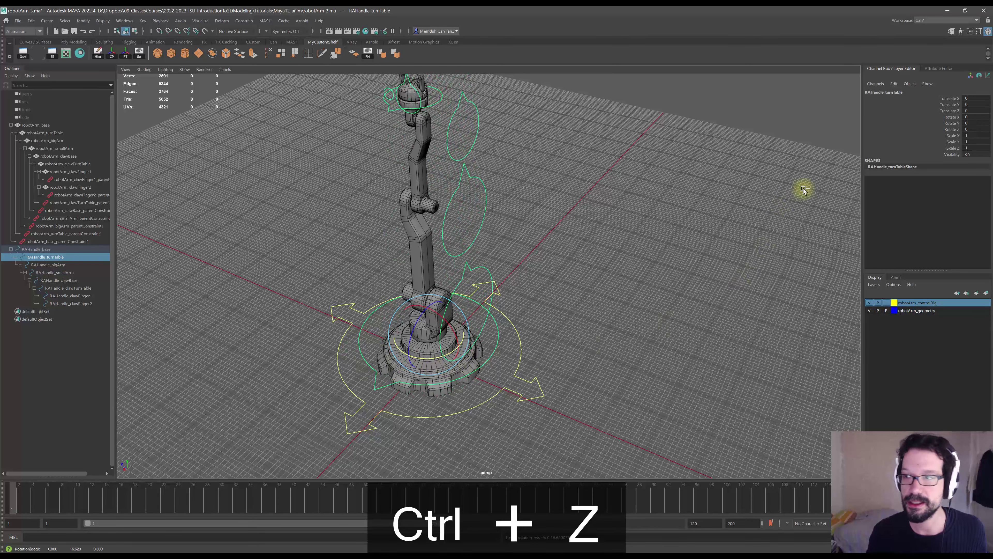
# - Lock RAHandle_turnTable's Translate X, Y, Z, Rotate X, Rotate Z and Scale X, Y, Z channels, leaving out Rotate Y
pyautogui.click(954, 98)
pyautogui.keyDown('shift'); pyautogui.click(954, 149); pyautogui.keyUp('shift')
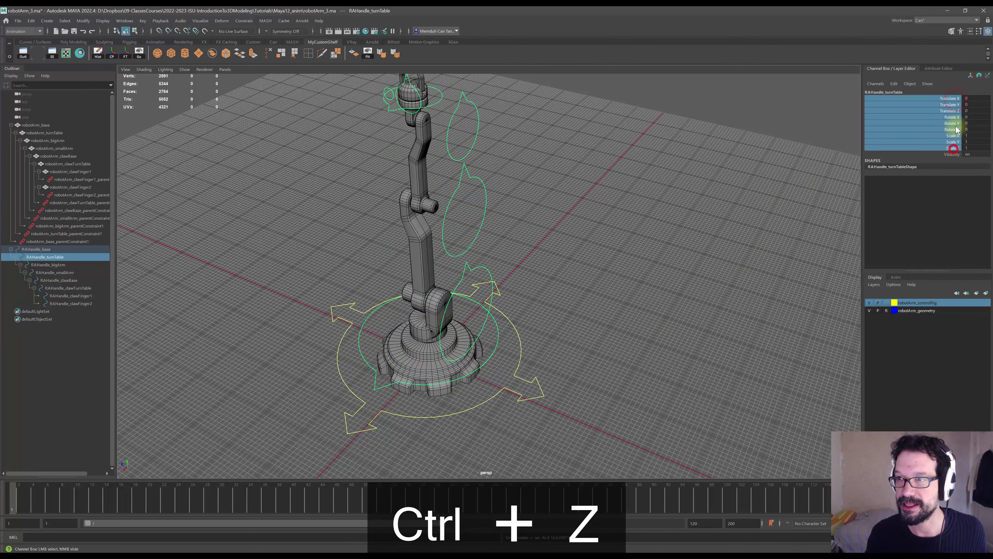
pyautogui.keyDown('ctrl'); pyautogui.click(955, 124); pyautogui.keyUp('ctrl')
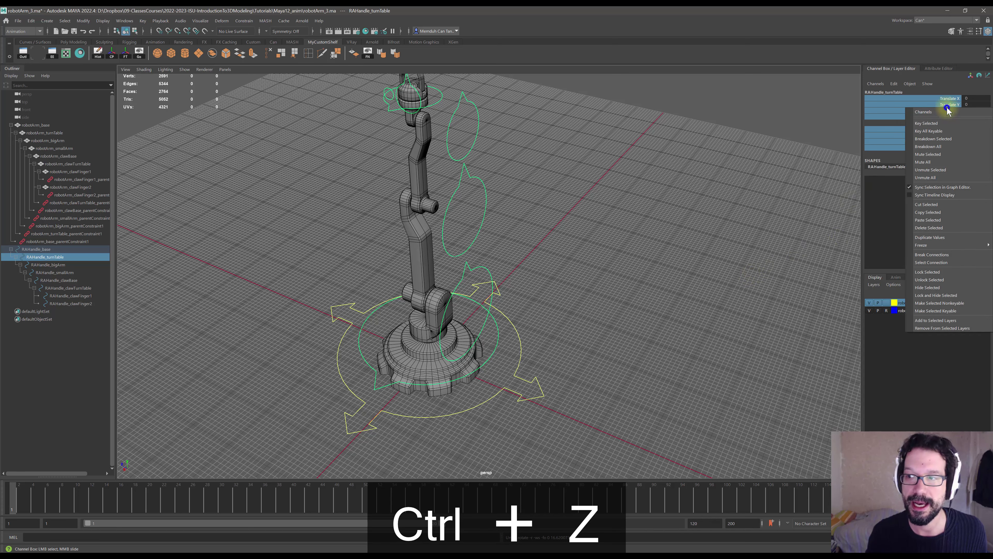
pyautogui.rightClick(948, 110)
pyautogui.click(917, 271)
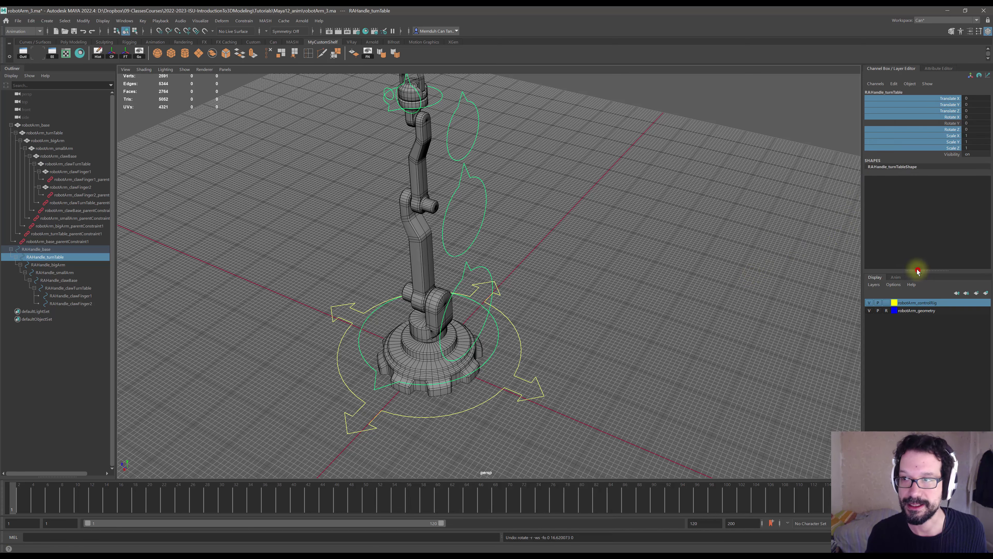
# - Select RAHandle_bigArm, test its rotation around the Z axis, and undo the rotation
pyautogui.keyDown('alt'); pyautogui.moveTo(539, 265); pyautogui.dragTo(583, 280, button='middle'); pyautogui.keyUp('alt')
pyautogui.keyDown('alt'); pyautogui.moveTo(584, 279); pyautogui.dragTo(593, 283); pyautogui.keyUp('alt')
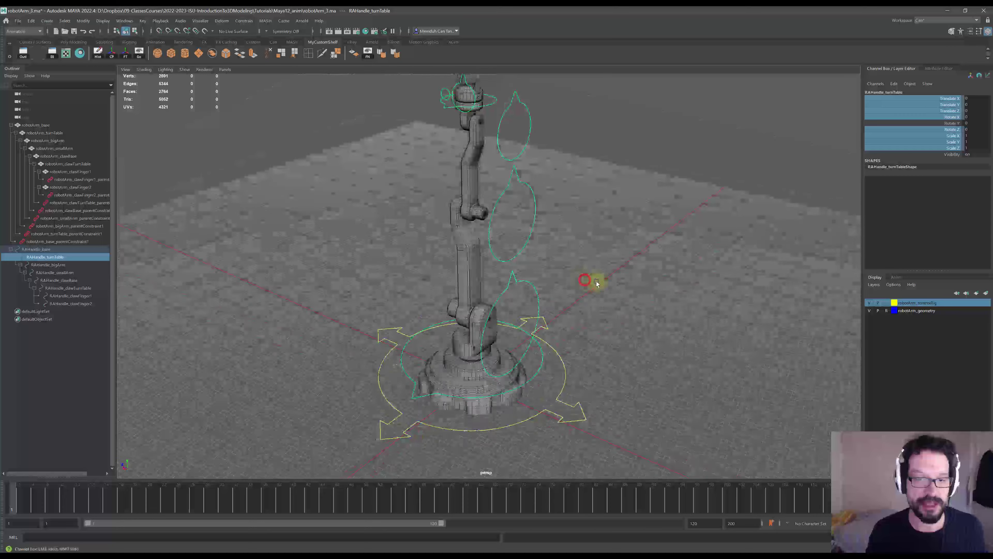
pyautogui.keyDown('alt'); pyautogui.moveTo(593, 282); pyautogui.dragTo(560, 217, button='middle'); pyautogui.keyUp('alt')
pyautogui.keyDown('alt'); pyautogui.moveTo(559, 217); pyautogui.dragTo(566, 252); pyautogui.keyUp('alt')
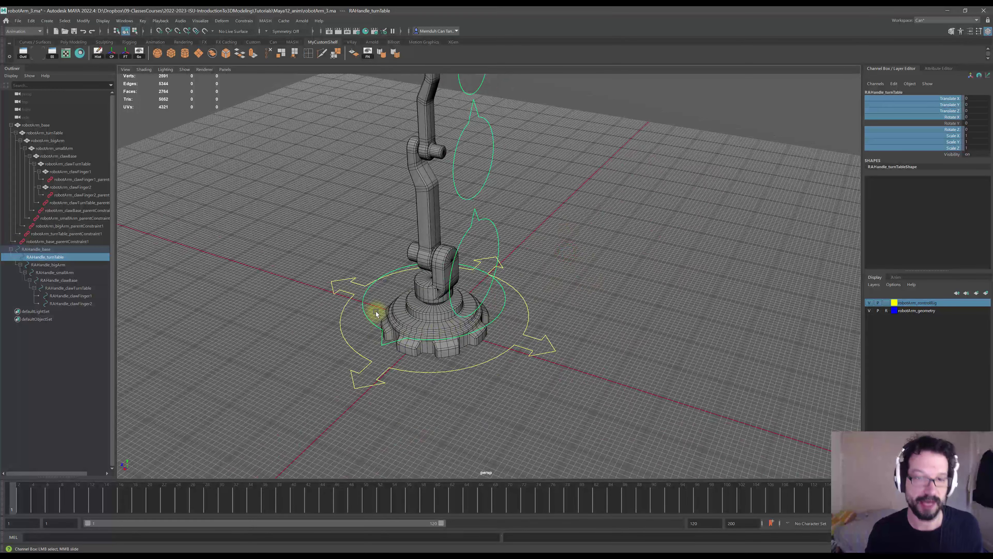
pyautogui.keyDown('alt'); pyautogui.moveTo(545, 242); pyautogui.dragTo(526, 258, button='middle'); pyautogui.keyUp('alt')
pyautogui.scroll(3, 408, 278)
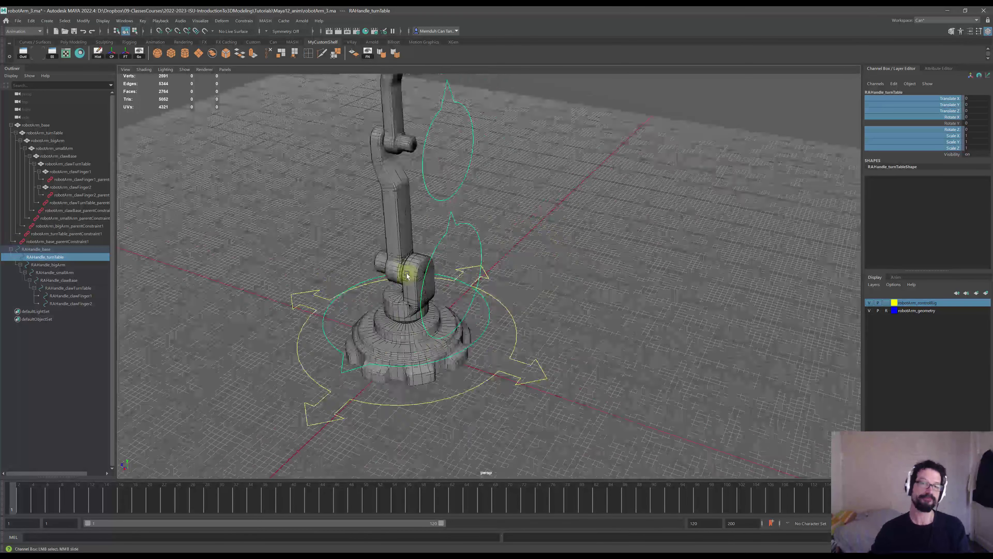
pyautogui.click(438, 237)
pyautogui.keyDown('alt'); pyautogui.moveTo(520, 218); pyautogui.dragTo(521, 242); pyautogui.keyUp('alt')
pyautogui.press('e')
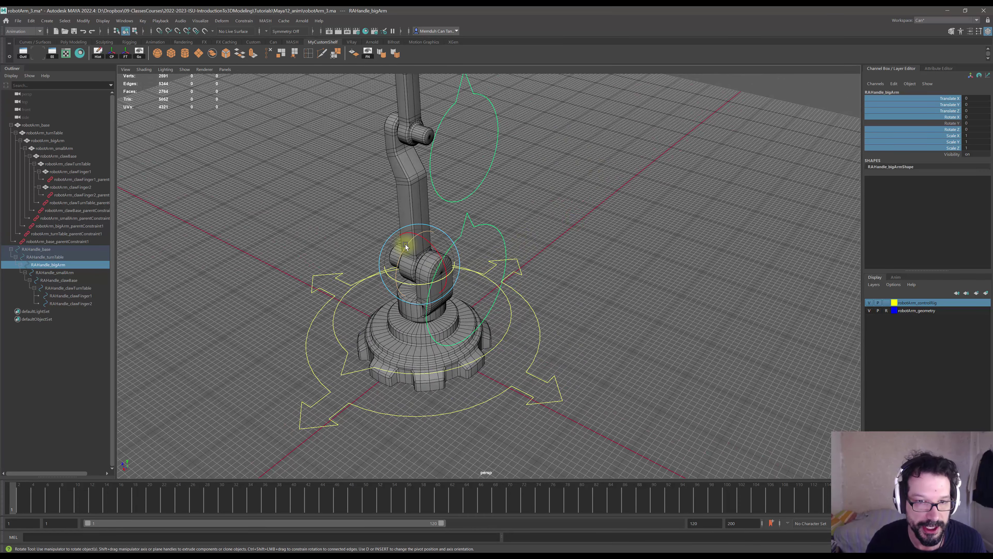
pyautogui.moveTo(404, 244)
pyautogui.mouseDown()
pyautogui.moveTo(396, 268)
pyautogui.moveTo(421, 239)
pyautogui.moveTo(414, 250)
pyautogui.mouseUp()
pyautogui.hotkey('ctrl', 'z')
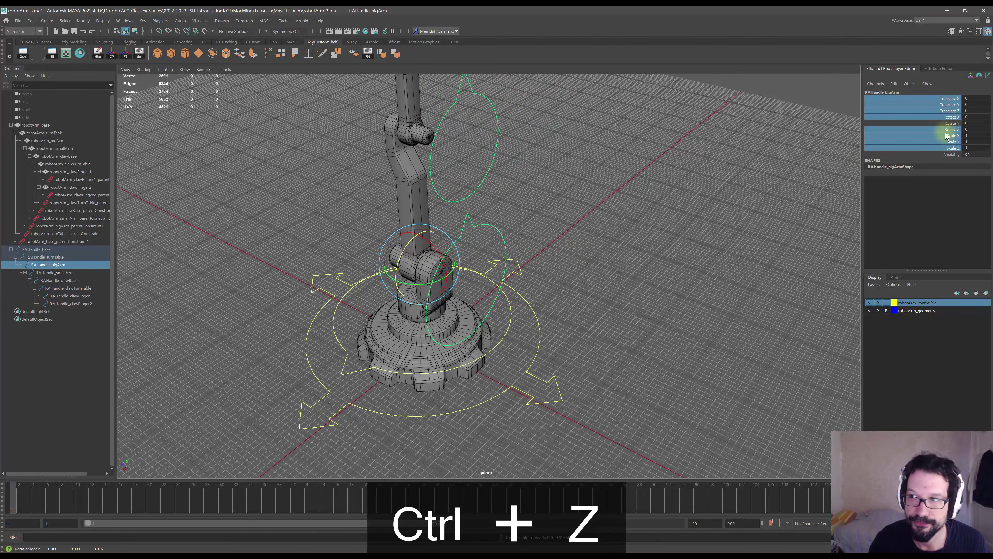
# - Lock RAHandle_bigArm's Translate X, Y, Z, Rotate X, Rotate Y and Scale X, Y, Z channels, leaving out Rotate Z
pyautogui.click(953, 98)
pyautogui.keyDown('shift'); pyautogui.click(953, 147); pyautogui.keyUp('shift')
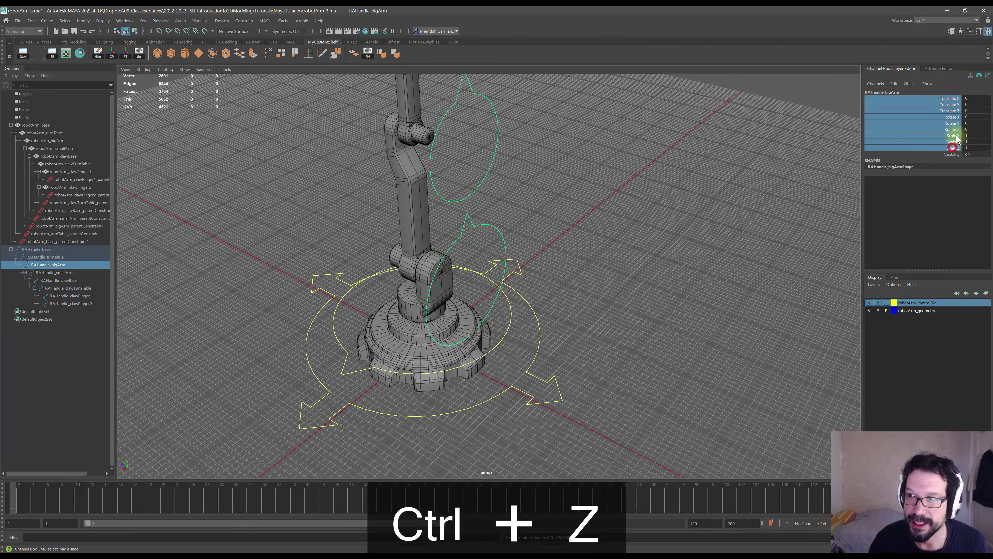
pyautogui.keyDown('ctrl'); pyautogui.click(950, 128); pyautogui.keyUp('ctrl')
pyautogui.rightClick(944, 113)
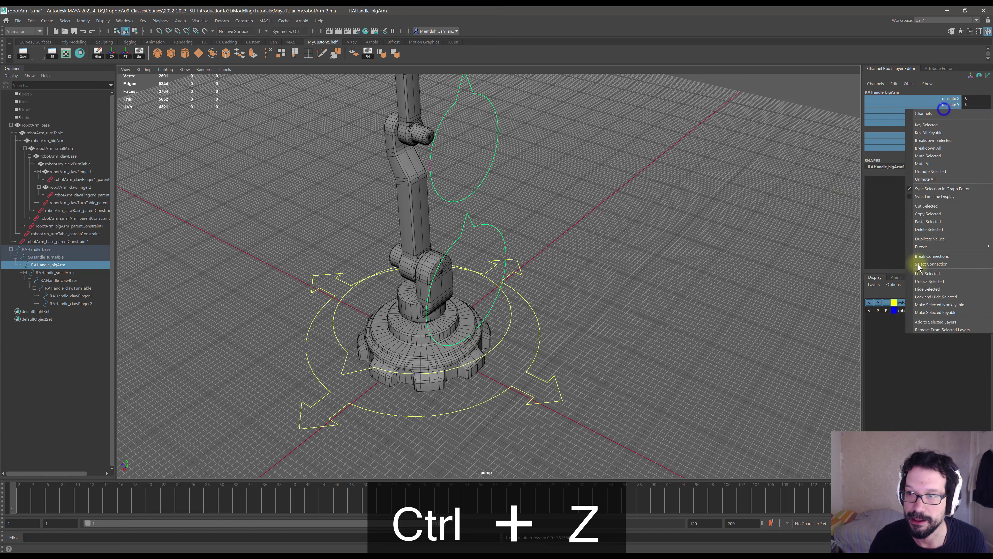
pyautogui.click(921, 274)
# - Swing the big arm down by rotating RAHandle_bigArm around Z to about -123 degrees
pyautogui.keyDown('alt'); pyautogui.moveTo(543, 242); pyautogui.dragTo(563, 252); pyautogui.keyUp('alt')
pyautogui.scroll(-5, 563, 252)
pyautogui.press('e')
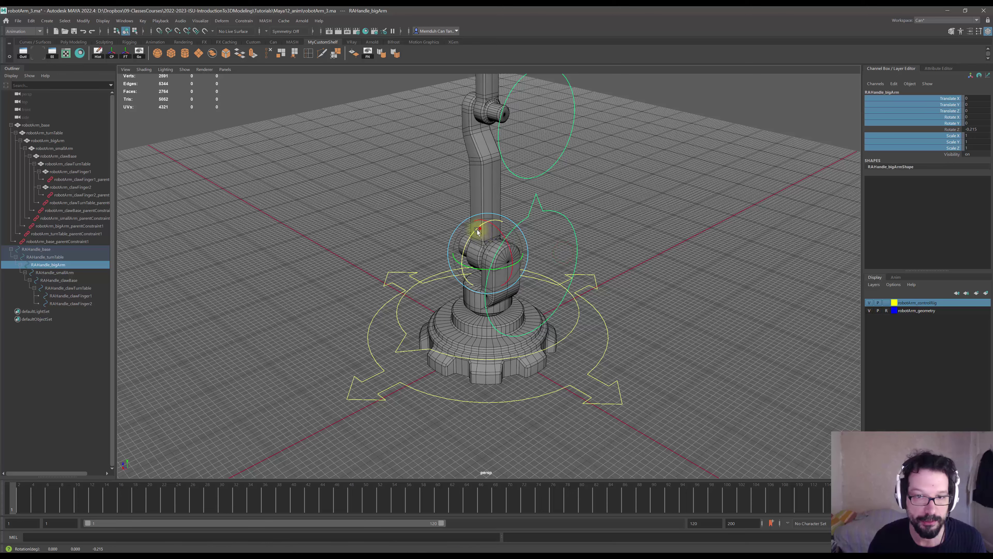
pyautogui.moveTo(478, 231); pyautogui.dragTo(472, 309)
pyautogui.keyDown('alt'); pyautogui.moveTo(568, 313); pyautogui.dragTo(348, 317); pyautogui.keyUp('alt')
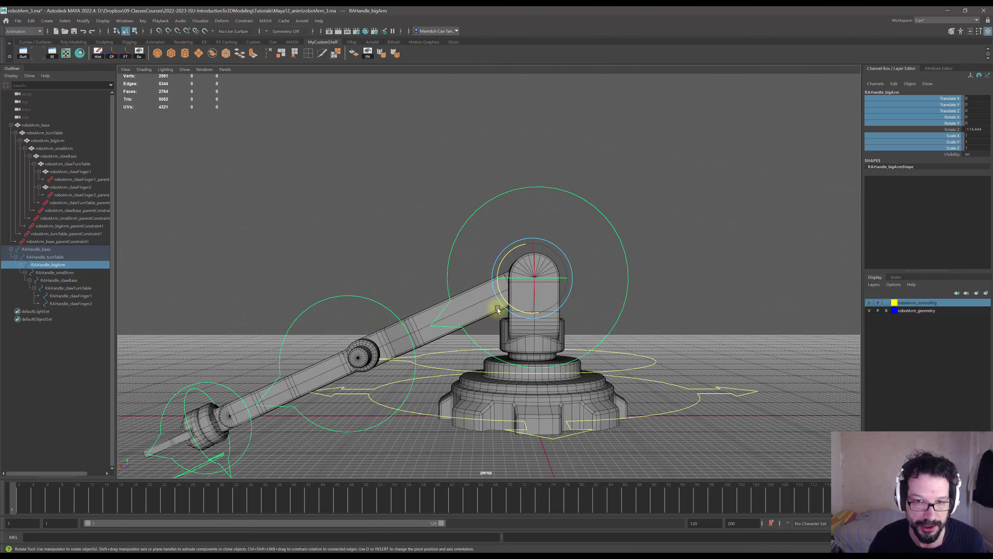
pyautogui.moveTo(506, 262)
pyautogui.mouseDown()
pyautogui.moveTo(504, 272)
pyautogui.moveTo(501, 265)
pyautogui.mouseUp()
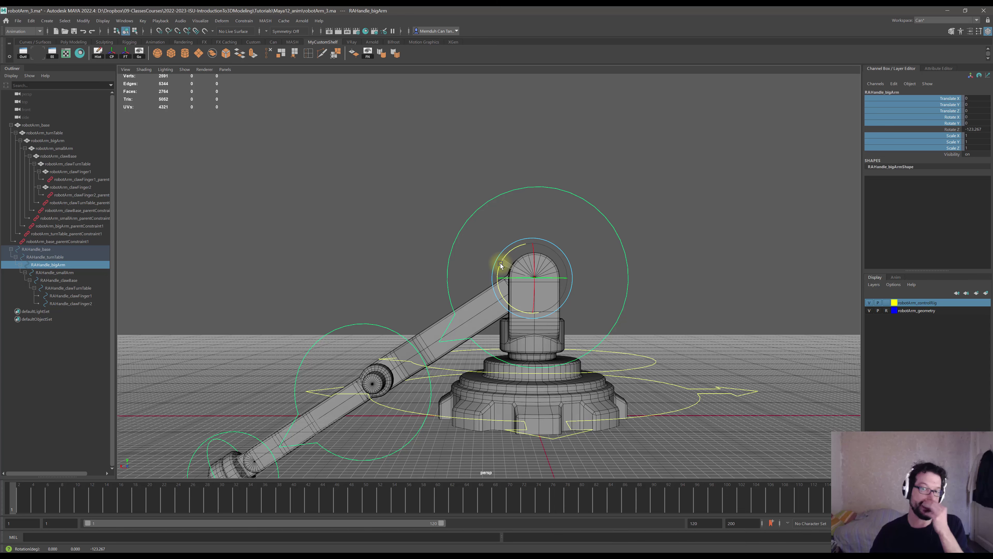
# - Examine the clearance between the lowered big arm and the turntable's upper edge from several angles
pyautogui.keyDown('alt'); pyautogui.moveTo(450, 293); pyautogui.dragTo(532, 284); pyautogui.keyUp('alt')
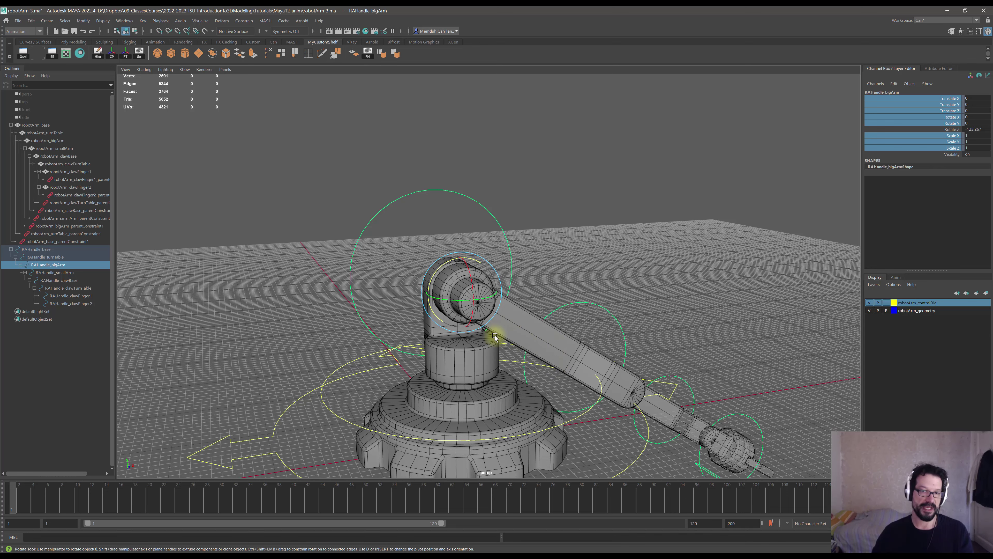
pyautogui.keyDown('alt'); pyautogui.moveTo(520, 331); pyautogui.dragTo(455, 289); pyautogui.keyUp('alt')
pyautogui.scroll(3, 431, 306)
pyautogui.keyDown('alt'); pyautogui.moveTo(430, 306); pyautogui.dragTo(501, 285, button='middle'); pyautogui.keyUp('alt')
pyautogui.scroll(5, 502, 293)
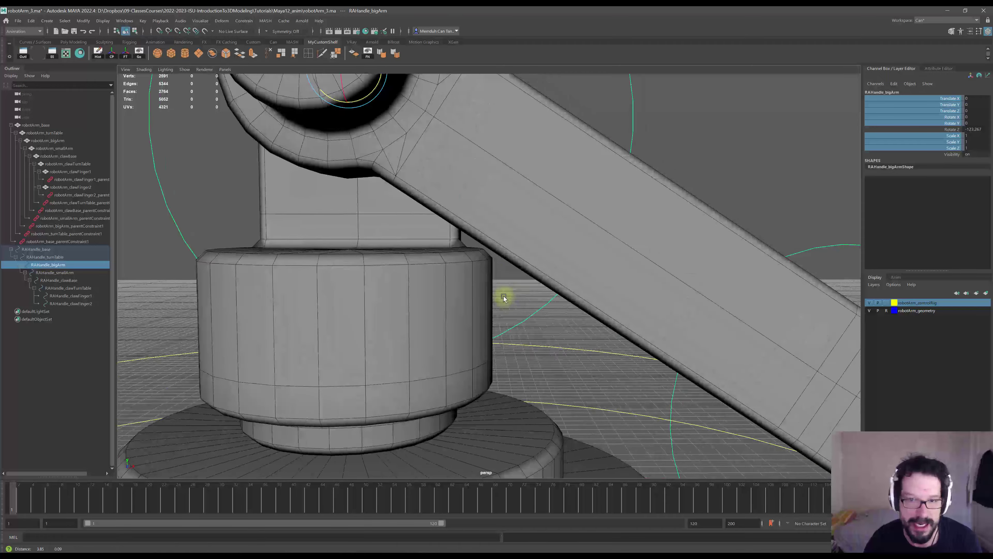
pyautogui.keyDown('alt'); pyautogui.moveTo(503, 296); pyautogui.dragTo(505, 275); pyautogui.keyUp('alt')
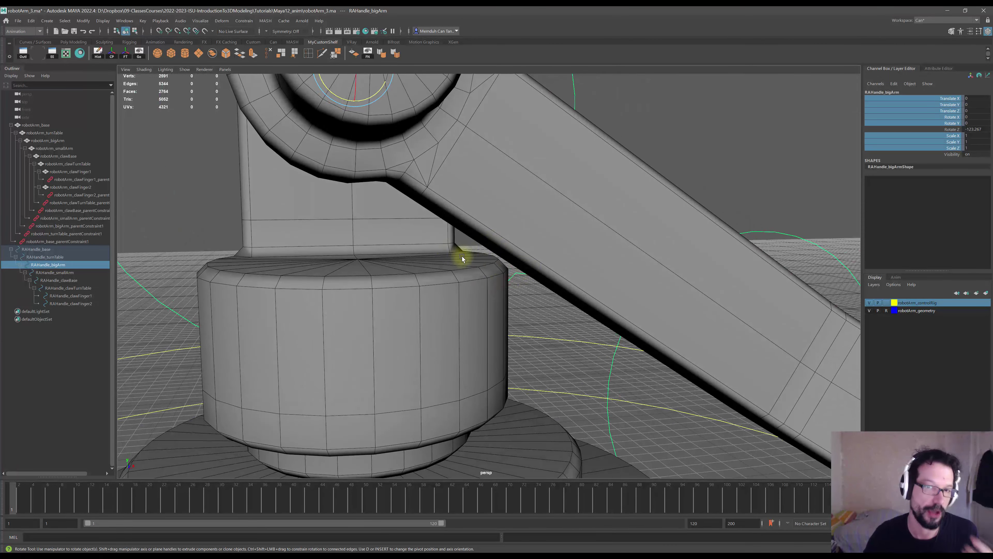
pyautogui.scroll(-5, 403, 217)
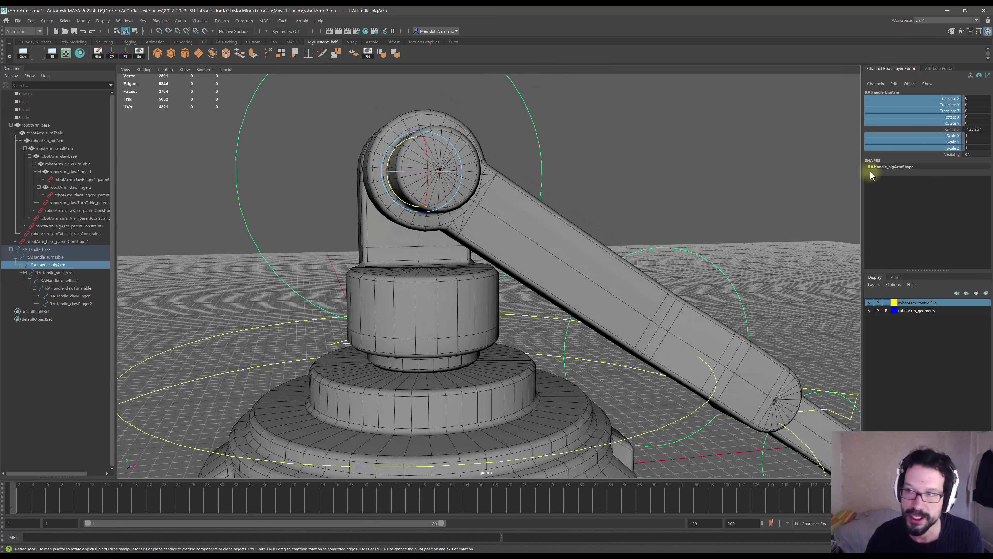
pyautogui.keyDown('alt'); pyautogui.moveTo(492, 303); pyautogui.dragTo(652, 207); pyautogui.keyUp('alt')
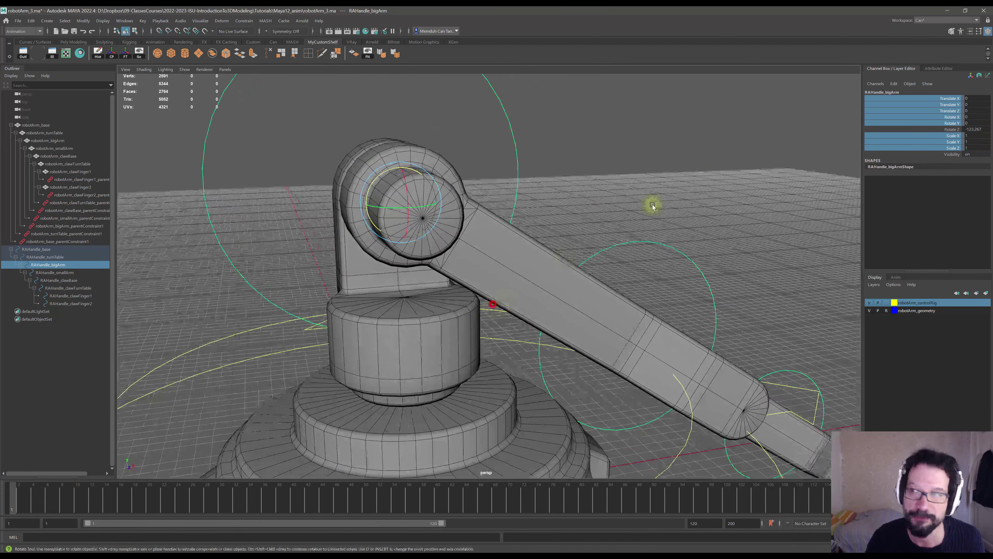
# - Show the rotate limits in RAHandle_bigArm's Limit Information attributes
pyautogui.click(939, 69)
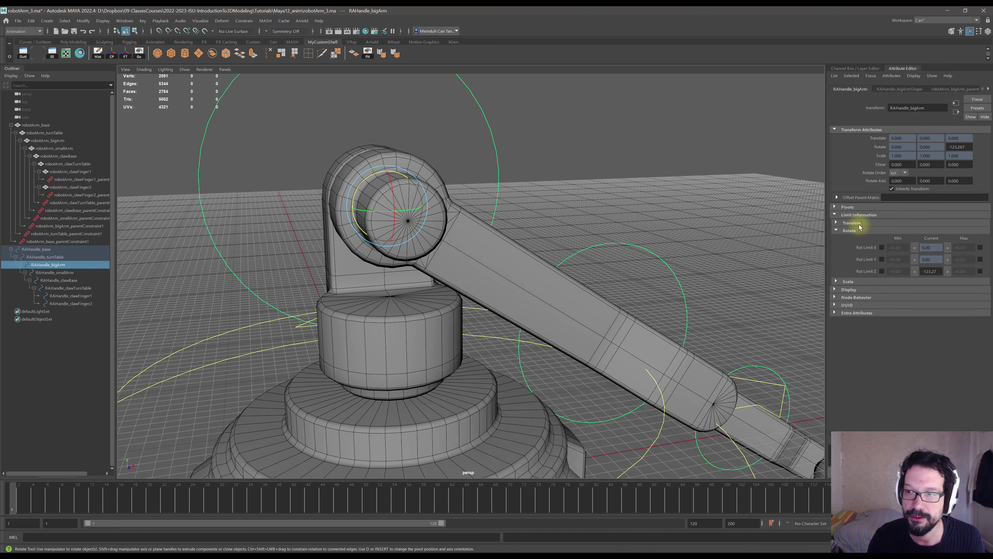
pyautogui.click(847, 215)
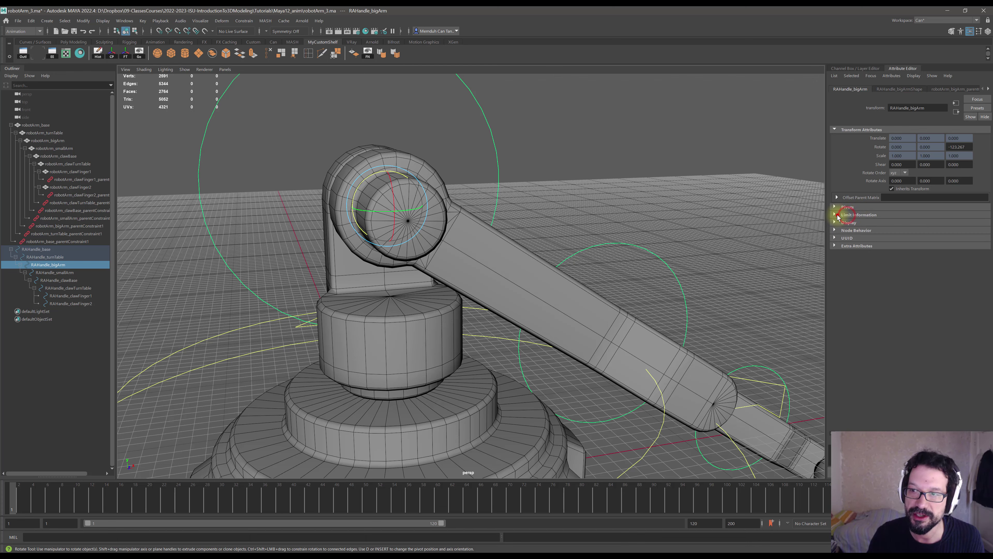
pyautogui.click(838, 215)
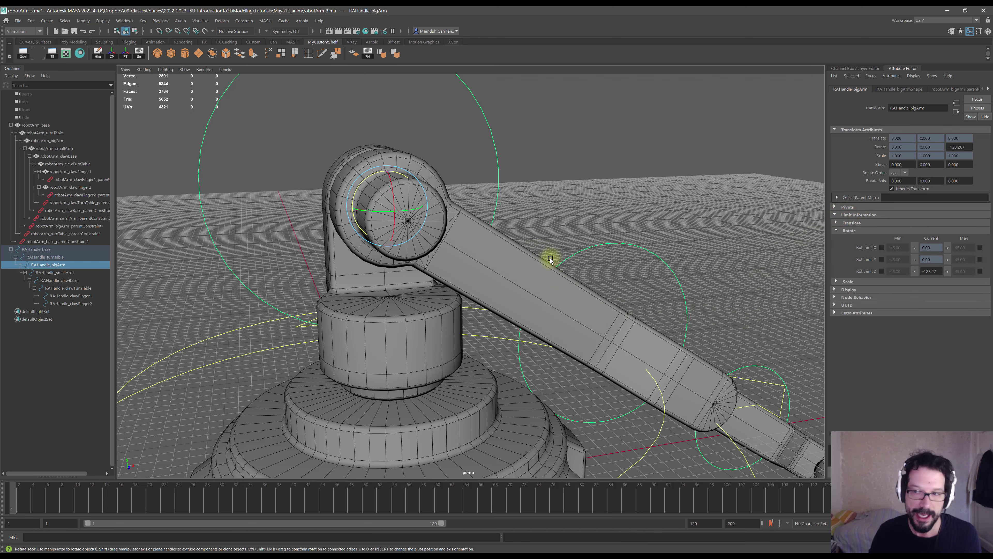
pyautogui.keyDown('alt'); pyautogui.moveTo(710, 261); pyautogui.dragTo(607, 233, button='middle'); pyautogui.keyUp('alt')
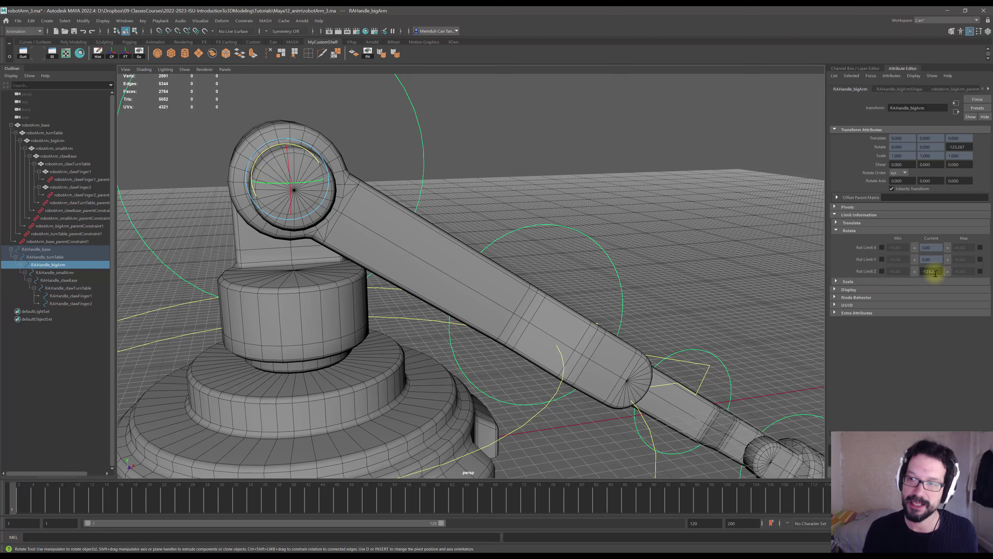
# - Undo the test rotations of RAHandle_bigArm to stand the arm upright again
pyautogui.hotkey('ctrl', 'z')
pyautogui.hotkey('ctrl', 'z')
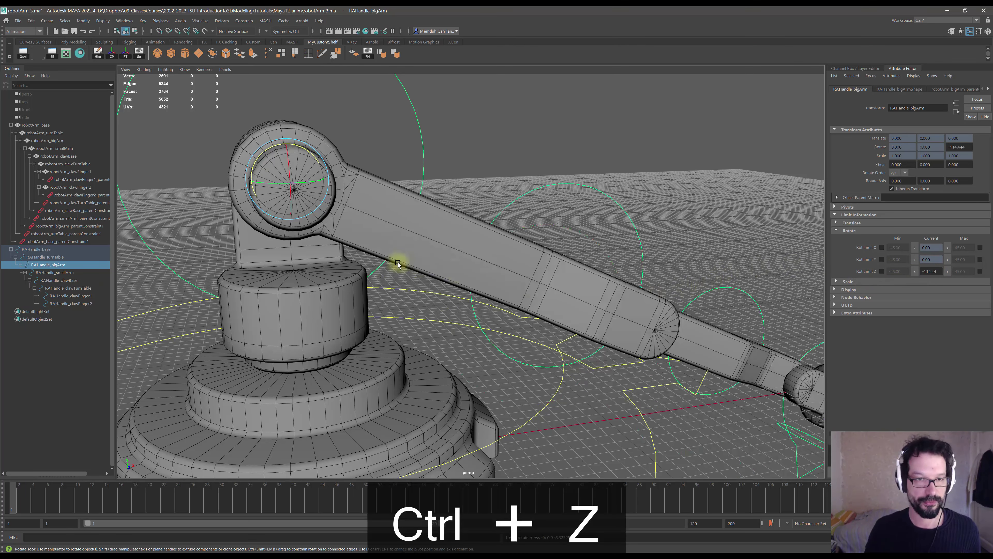
pyautogui.keyDown('alt'); pyautogui.moveTo(413, 236); pyautogui.dragTo(547, 227, button='middle'); pyautogui.keyUp('alt')
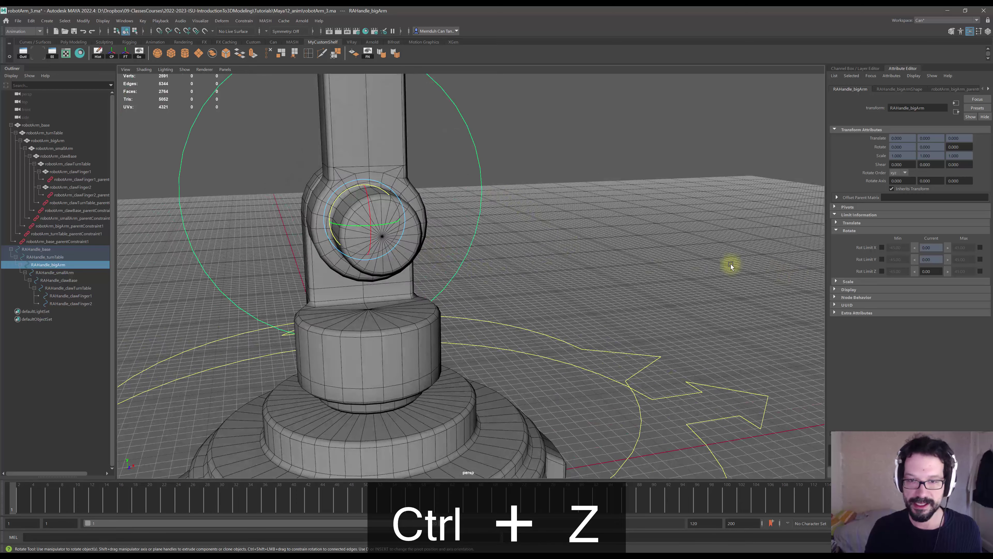
# - Rotate RAHandle_bigArm around Z to about -125 degrees, and reset its current Z rotation to 0
pyautogui.moveTo(349, 190); pyautogui.dragTo(467, 239)
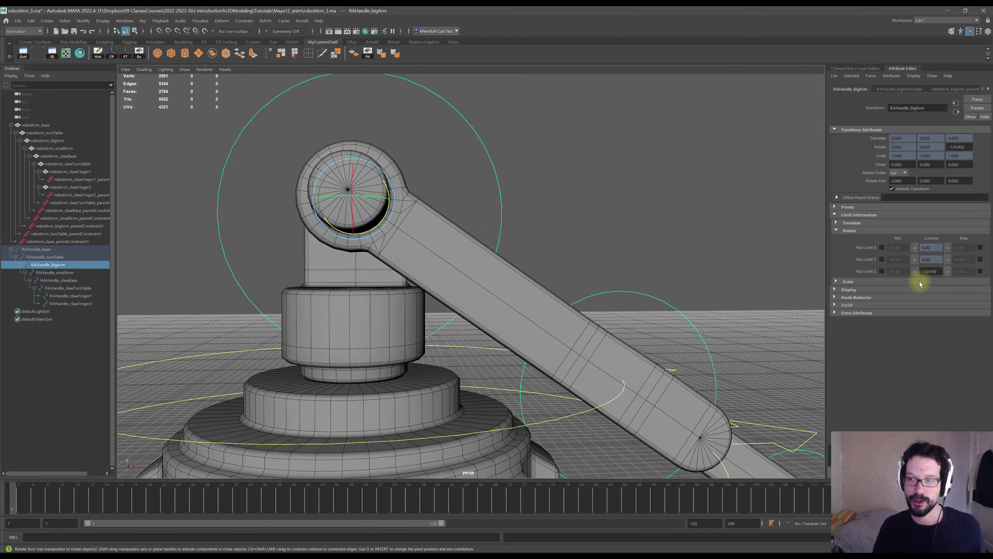
pyautogui.keyDown('alt'); pyautogui.moveTo(499, 305); pyautogui.dragTo(501, 306); pyautogui.keyUp('alt')
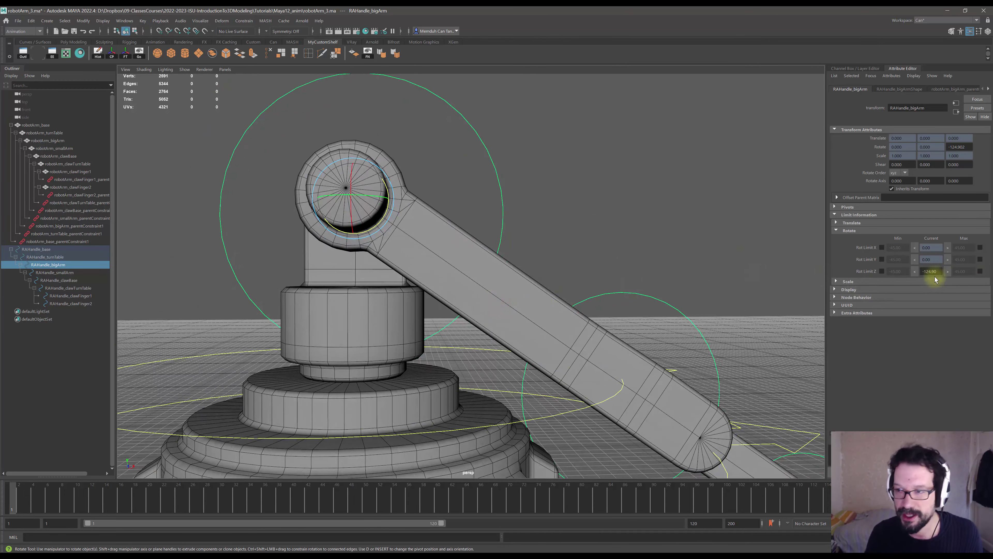
pyautogui.moveTo(939, 271); pyautogui.dragTo(877, 271)
pyautogui.write('0')
pyautogui.press('Return')
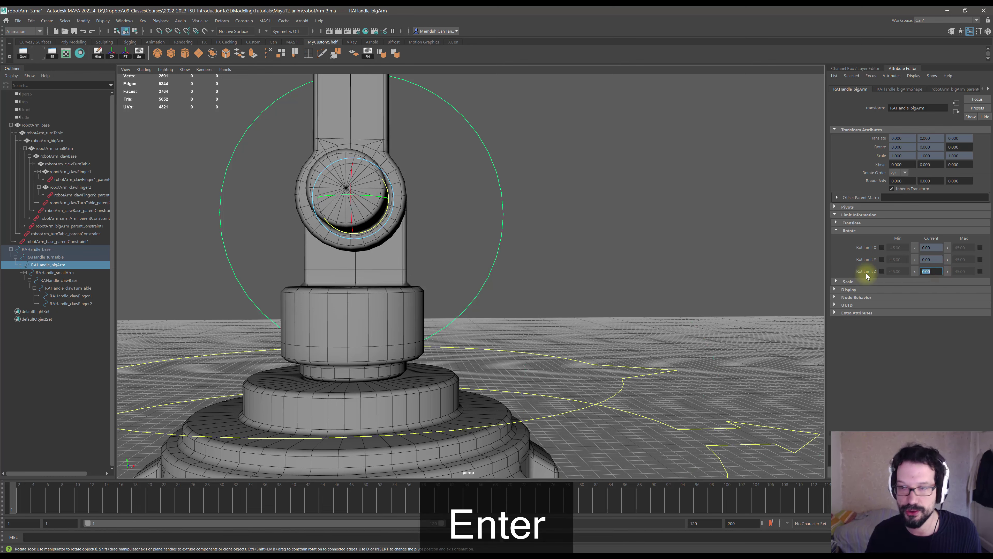
pyautogui.keyDown('alt'); pyautogui.moveTo(561, 244); pyautogui.dragTo(774, 279); pyautogui.keyUp('alt')
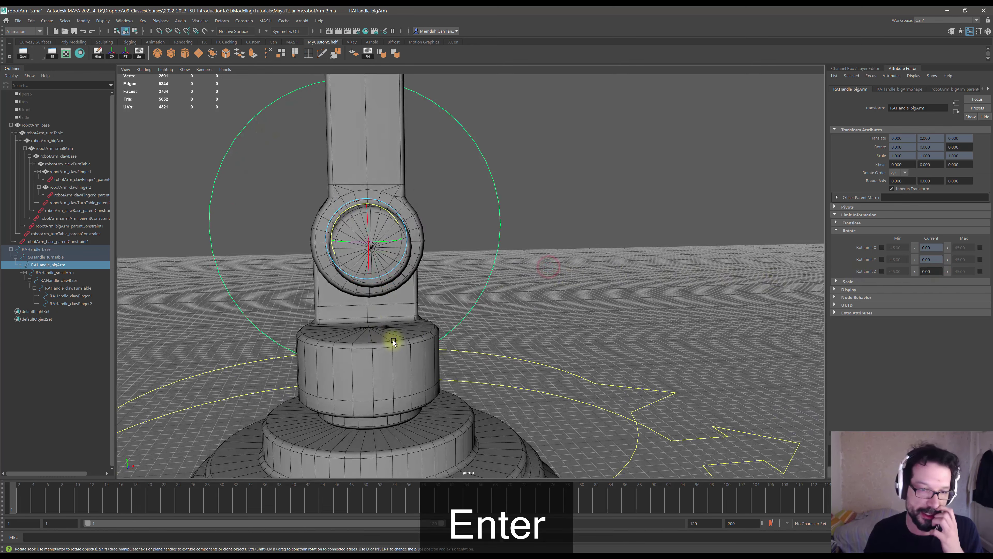
# - Enable RAHandle_bigArm's Z rotation limits with a minimum of -120 and a maximum of 120 degrees
pyautogui.click(883, 273)
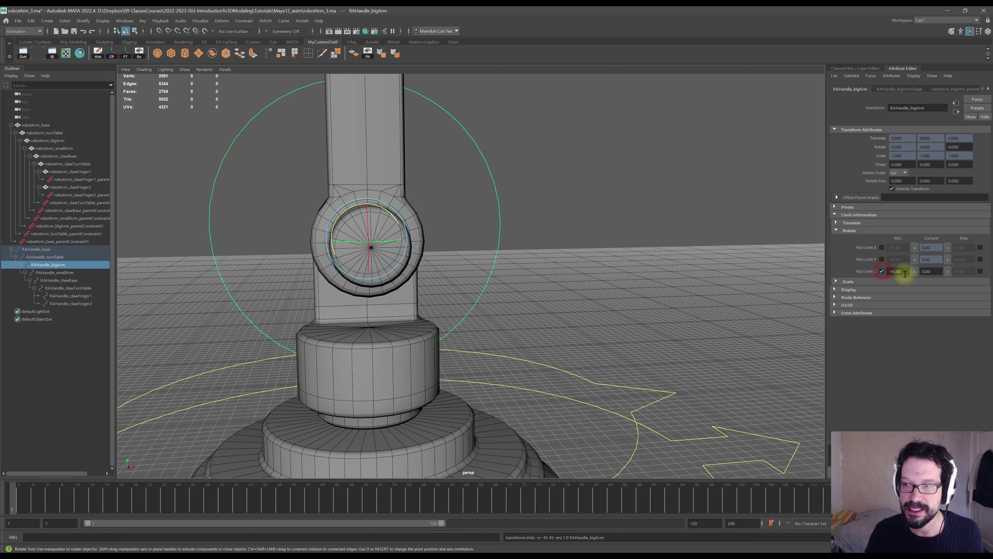
pyautogui.moveTo(905, 272); pyautogui.dragTo(814, 272)
pyautogui.write('-120')
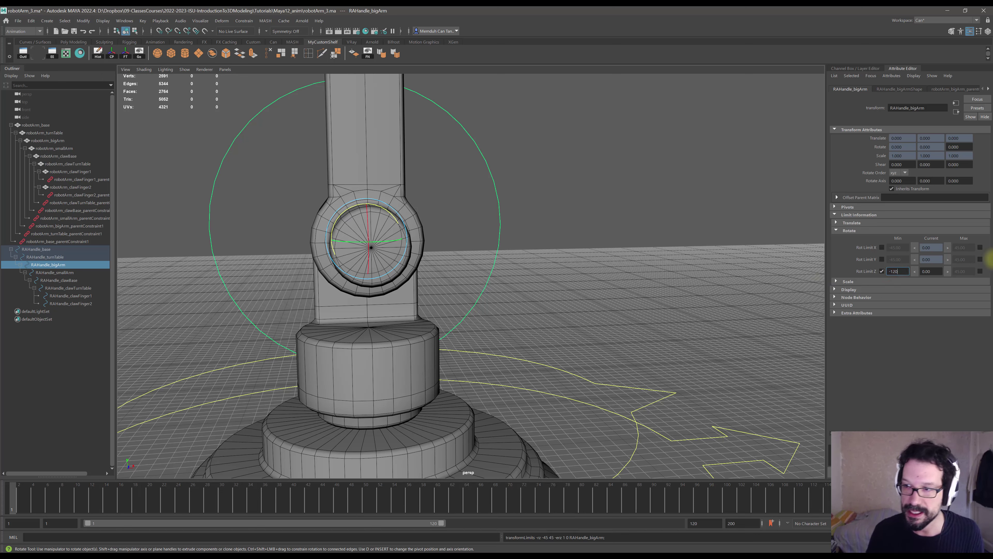
pyautogui.click(980, 271)
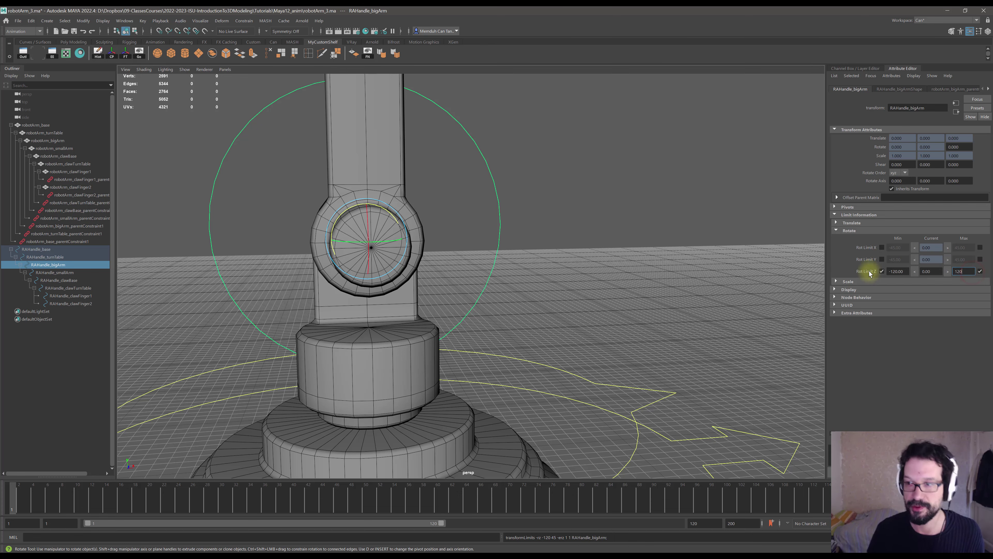
pyautogui.write('120')
pyautogui.press('Return')
# - Test RAHandle_bigArm's limited Z rotation by lowering the arm to -120 degrees, and undo the test rotations
pyautogui.moveTo(541, 289)
pyautogui.keyDown('alt'); pyautogui.mouseDown()
pyautogui.moveTo(543, 309)
pyautogui.moveTo(526, 298)
pyautogui.mouseUp(); pyautogui.keyUp('alt')
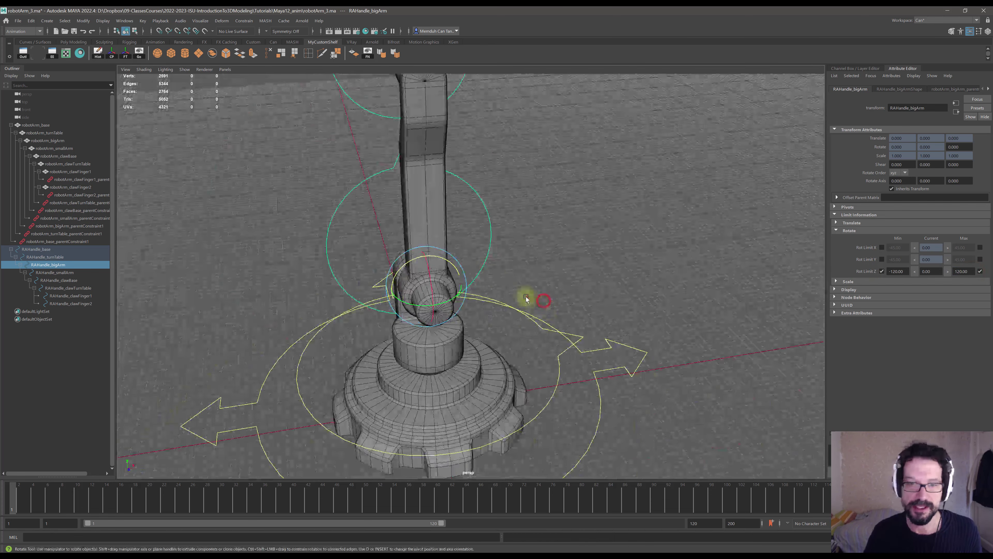
pyautogui.moveTo(403, 269); pyautogui.dragTo(572, 370)
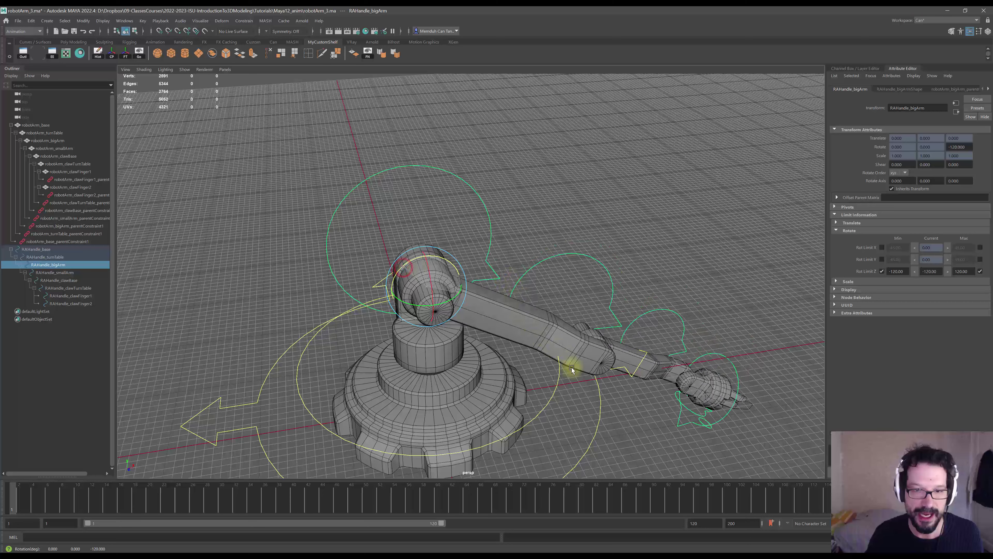
pyautogui.keyDown('alt'); pyautogui.moveTo(563, 261); pyautogui.dragTo(426, 237); pyautogui.keyUp('alt')
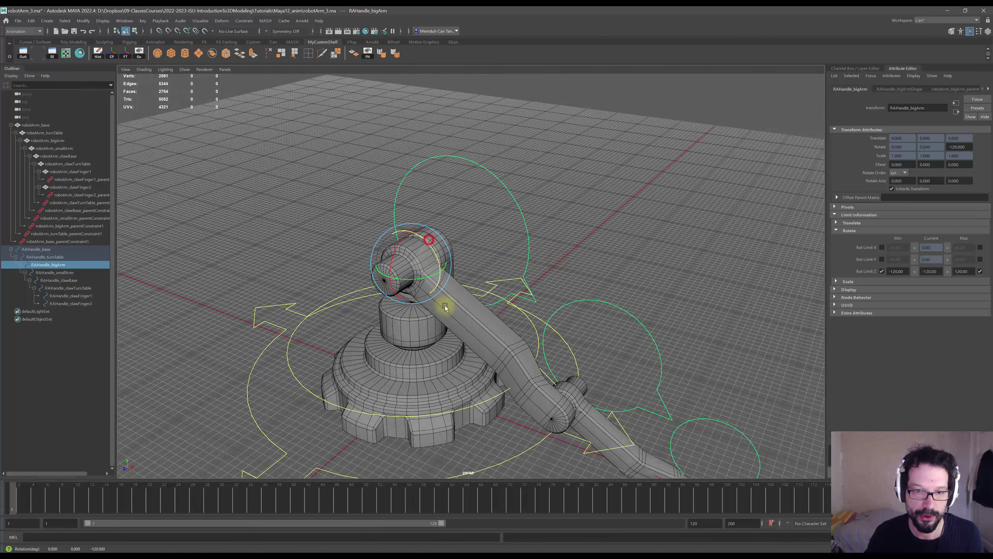
pyautogui.moveTo(444, 306); pyautogui.dragTo(445, 307)
pyautogui.moveTo(432, 246); pyautogui.dragTo(442, 297)
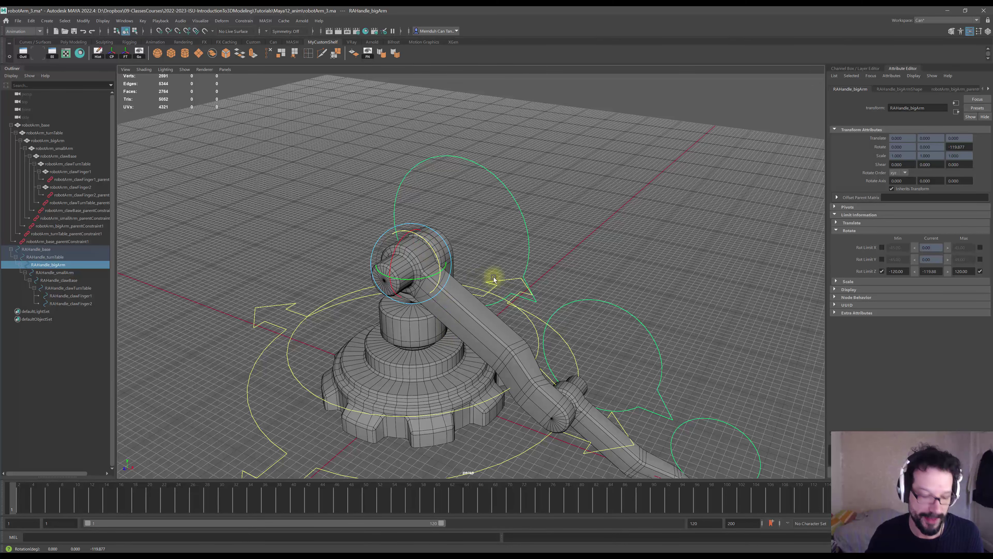
pyautogui.hotkey('ctrl', 'z')
pyautogui.hotkey('ctrl', 'z')
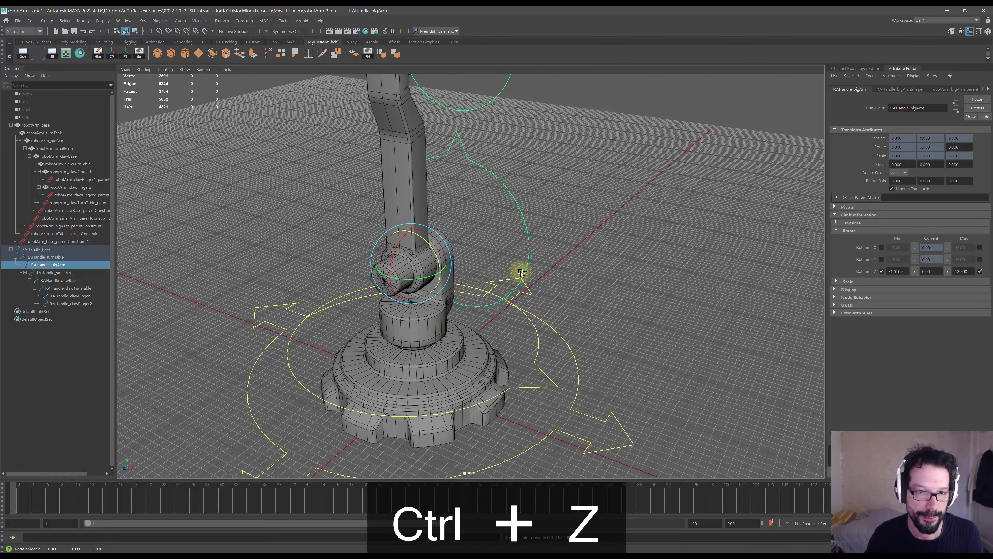
# - Examine the upright robot arm and its handle curves from the base up to the claw from several angles
pyautogui.keyDown('alt'); pyautogui.moveTo(521, 274); pyautogui.dragTo(546, 315, button='middle'); pyautogui.keyUp('alt')
pyautogui.keyDown('alt'); pyautogui.moveTo(526, 305); pyautogui.dragTo(592, 304); pyautogui.keyUp('alt')
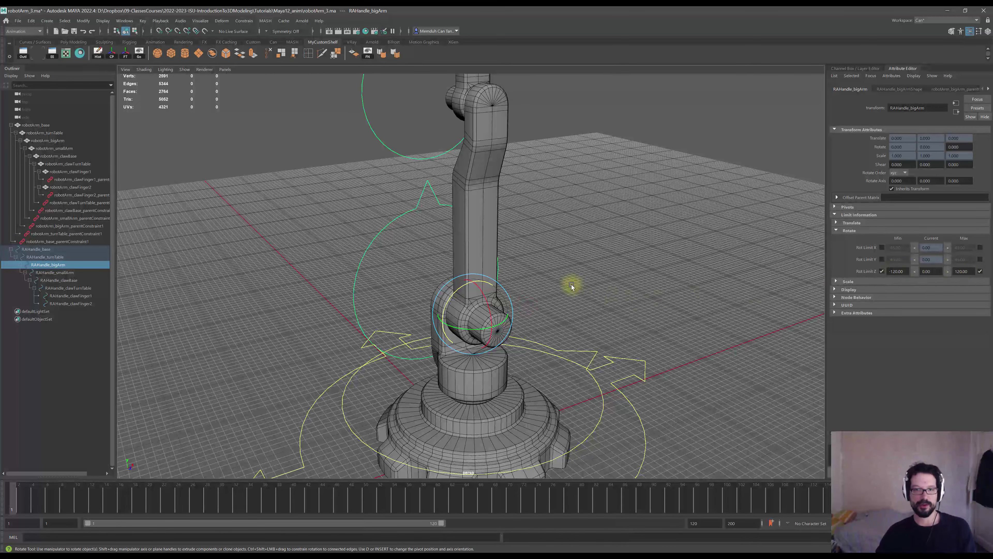
pyautogui.keyDown('alt'); pyautogui.moveTo(571, 287); pyautogui.dragTo(554, 240, button='middle'); pyautogui.keyUp('alt')
pyautogui.keyDown('alt'); pyautogui.moveTo(532, 253); pyautogui.dragTo(548, 255); pyautogui.keyUp('alt')
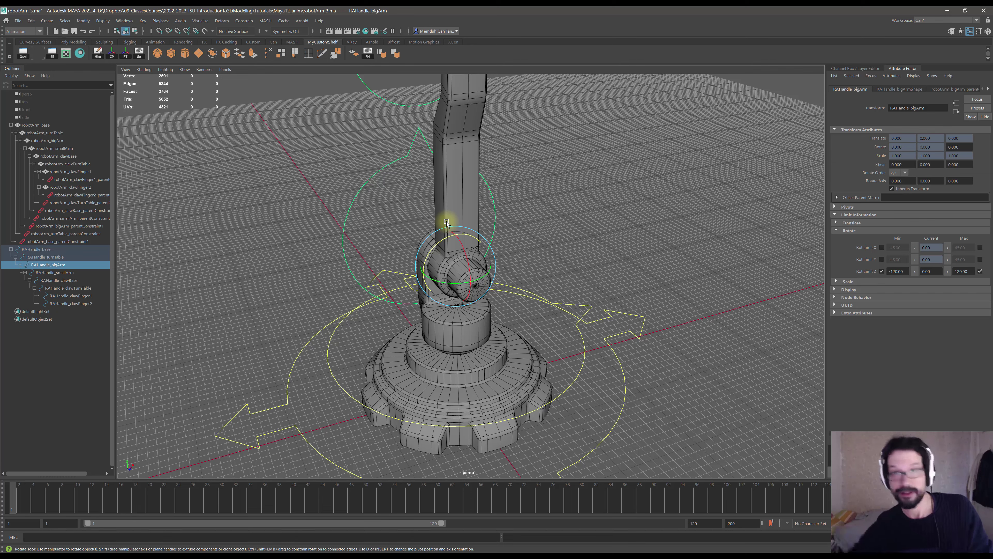
pyautogui.scroll(-4, 471, 261)
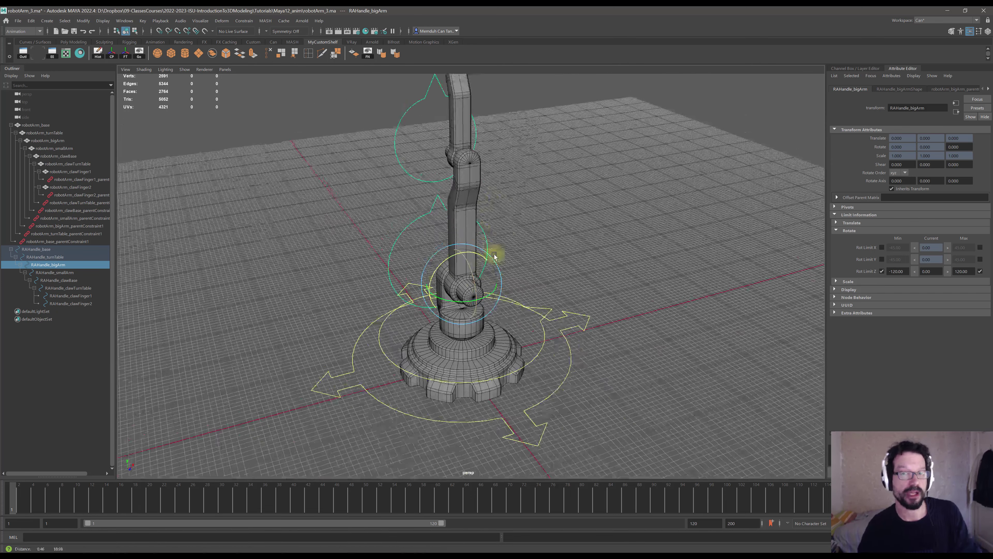
pyautogui.keyDown('alt'); pyautogui.moveTo(492, 256); pyautogui.dragTo(498, 281, button='middle'); pyautogui.keyUp('alt')
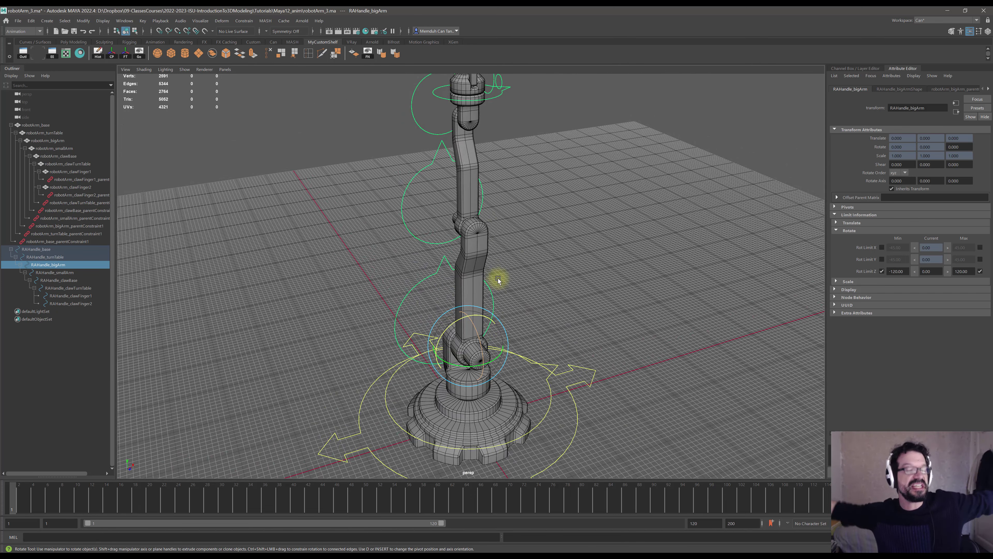
pyautogui.keyDown('alt'); pyautogui.moveTo(523, 260); pyautogui.dragTo(512, 303); pyautogui.keyUp('alt')
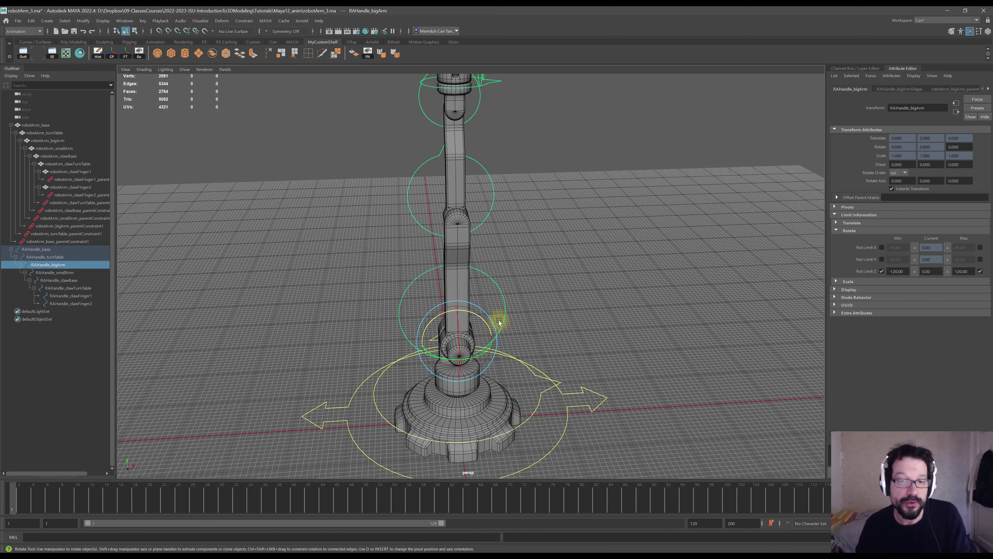
pyautogui.keyDown('alt'); pyautogui.moveTo(497, 324); pyautogui.dragTo(454, 328); pyautogui.keyUp('alt')
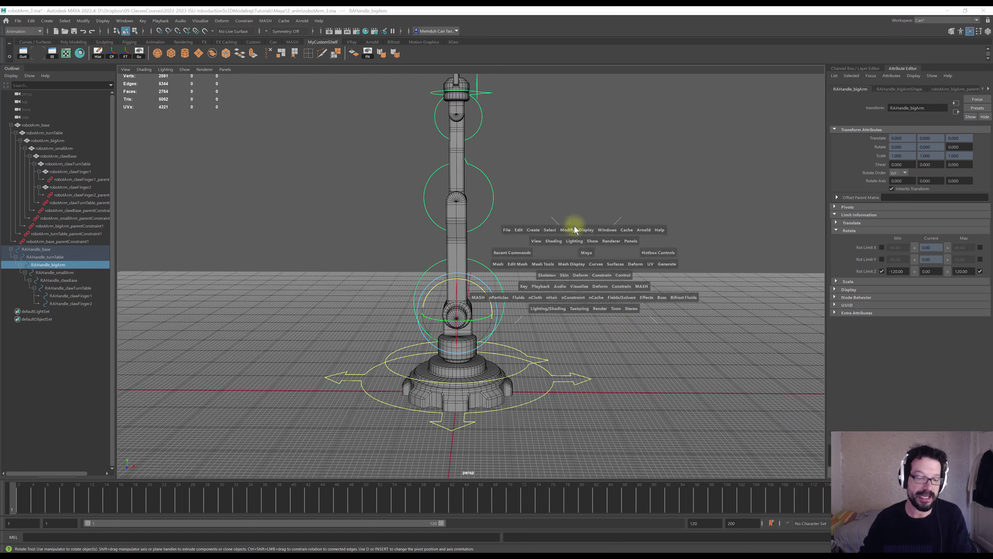
pyautogui.keyDown('alt'); pyautogui.moveTo(572, 224); pyautogui.dragTo(599, 290, button='right'); pyautogui.keyUp('alt')
pyautogui.keyDown('alt'); pyautogui.moveTo(590, 296); pyautogui.dragTo(543, 301); pyautogui.keyUp('alt')
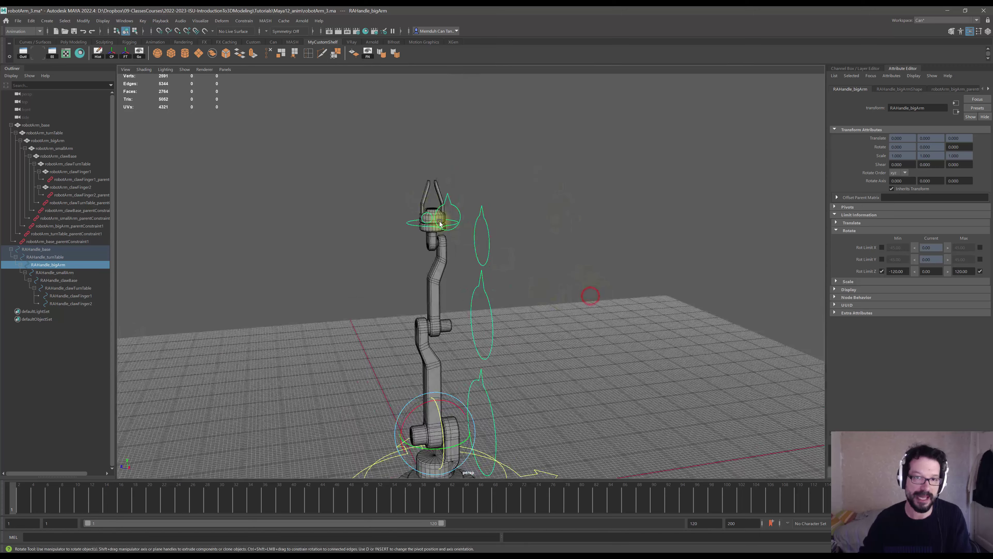
pyautogui.keyDown('alt'); pyautogui.moveTo(498, 277); pyautogui.dragTo(499, 245, button='middle'); pyautogui.keyUp('alt')
pyautogui.keyDown('alt'); pyautogui.moveTo(503, 254); pyautogui.dragTo(528, 261); pyautogui.keyUp('alt')
pyautogui.keyDown('alt'); pyautogui.moveTo(522, 312); pyautogui.dragTo(519, 261, button='middle'); pyautogui.keyUp('alt')
pyautogui.keyDown('alt'); pyautogui.moveTo(520, 261); pyautogui.dragTo(567, 268); pyautogui.keyUp('alt')
pyautogui.scroll(3, 513, 336)
pyautogui.keyDown('alt'); pyautogui.moveTo(546, 311); pyautogui.dragTo(358, 164); pyautogui.keyUp('alt')
pyautogui.keyDown('alt'); pyautogui.moveTo(351, 123); pyautogui.dragTo(450, 155); pyautogui.keyUp('alt')
pyautogui.keyDown('alt'); pyautogui.moveTo(508, 279); pyautogui.dragTo(490, 226, button='middle'); pyautogui.keyUp('alt')
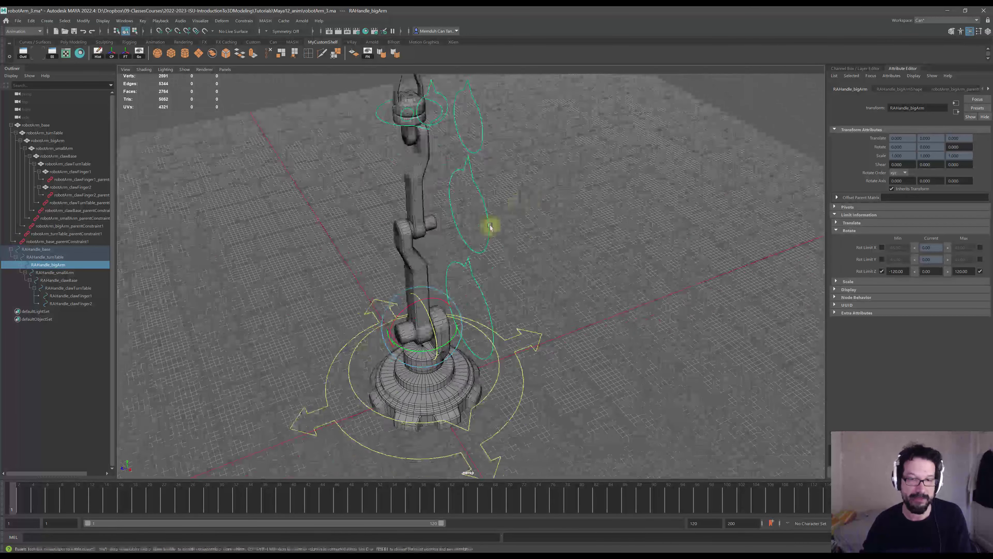
# - Select the RAHandle_smallArm curve and show its transform channels
pyautogui.keyDown('alt'); pyautogui.moveTo(490, 226); pyautogui.dragTo(543, 271); pyautogui.keyUp('alt')
pyautogui.scroll(3, 530, 308)
pyautogui.keyDown('alt'); pyautogui.moveTo(512, 331); pyautogui.dragTo(521, 283, button='middle'); pyautogui.keyUp('alt')
pyautogui.keyDown('alt'); pyautogui.moveTo(521, 283); pyautogui.dragTo(487, 309); pyautogui.keyUp('alt')
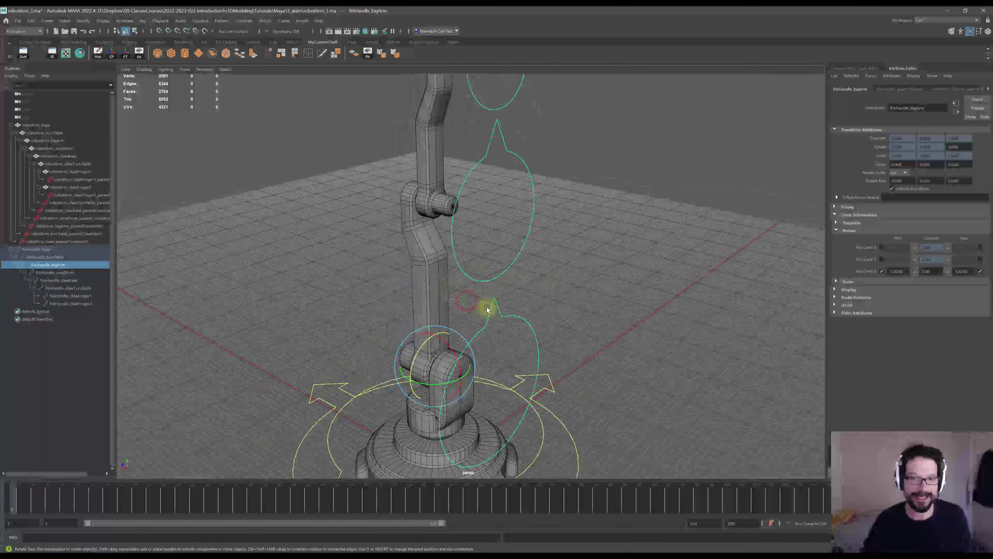
pyautogui.click(481, 281)
pyautogui.keyDown('alt'); pyautogui.moveTo(523, 246); pyautogui.dragTo(525, 300); pyautogui.keyUp('alt')
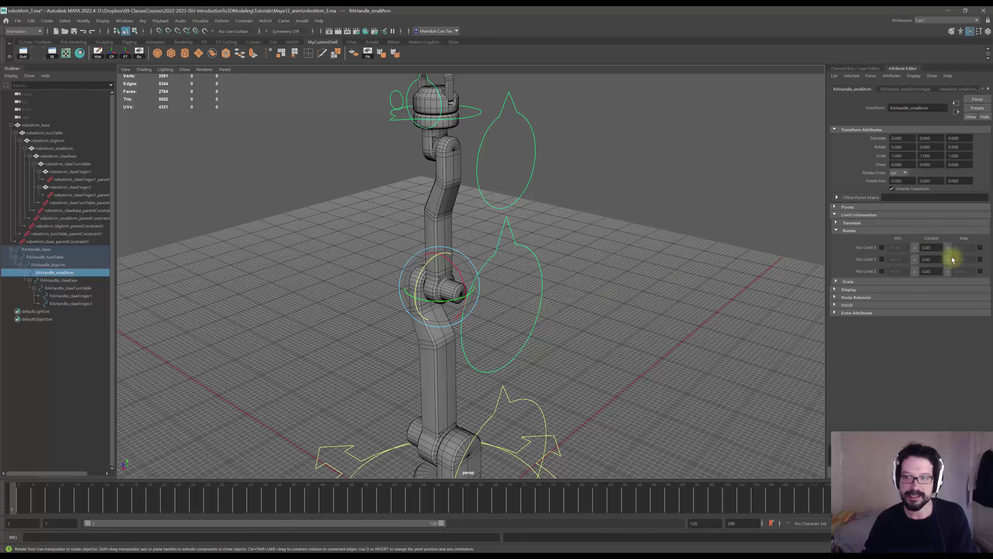
pyautogui.click(989, 31)
# - Test rotating RAHandle_smallArm around Z and undo the rotation
pyautogui.keyDown('alt'); pyautogui.moveTo(517, 296); pyautogui.dragTo(557, 278); pyautogui.keyUp('alt')
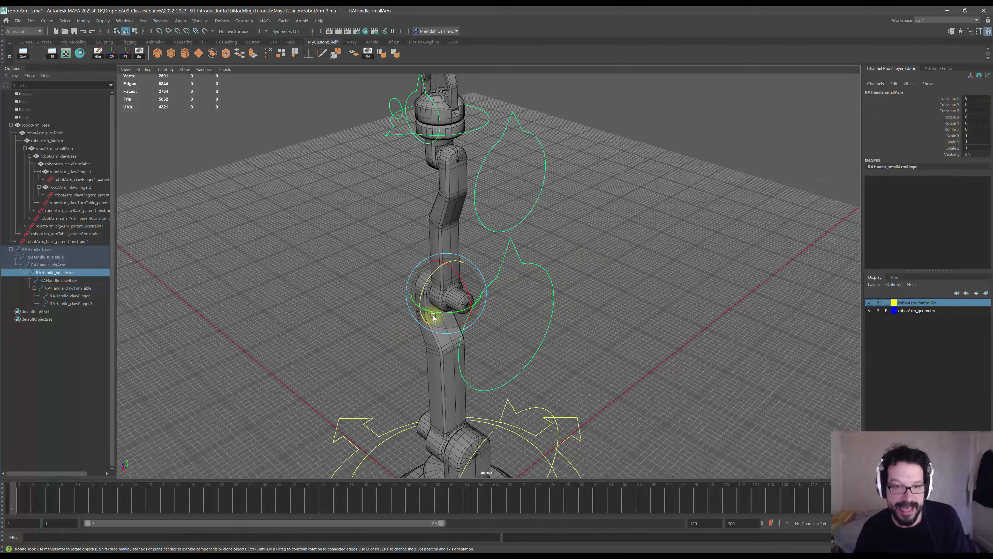
pyautogui.moveTo(426, 279); pyautogui.dragTo(411, 299)
pyautogui.hotkey('ctrl', 'z')
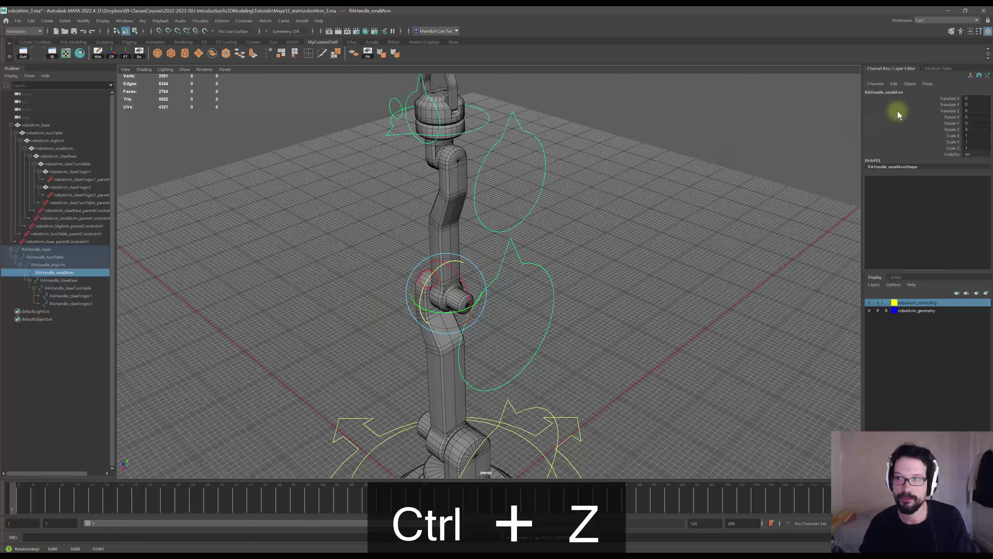
# - Lock all of RAHandle_smallArm's translate and scale channels plus Rotate X and Rotate Y, leaving Rotate Z free
pyautogui.moveTo(953, 98); pyautogui.dragTo(955, 148)
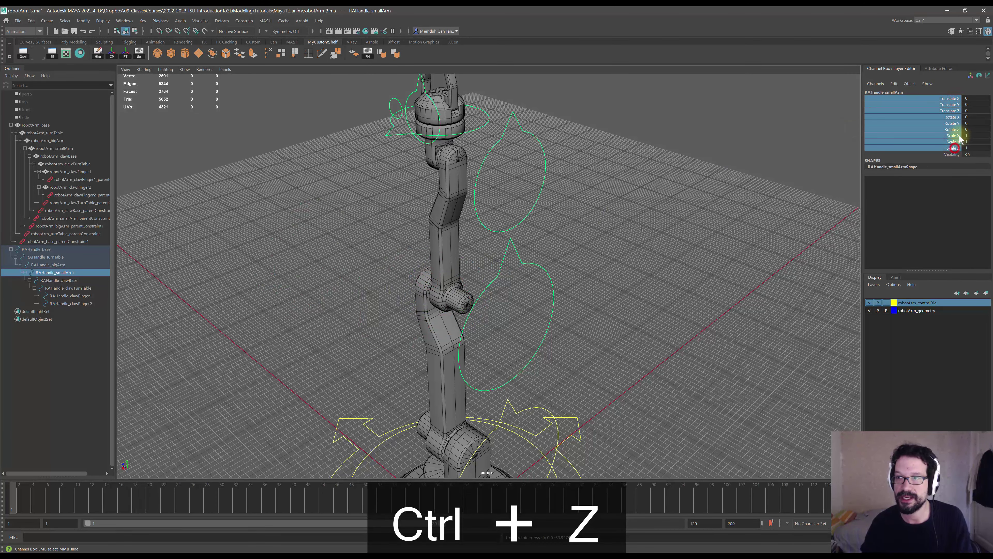
pyautogui.rightClick(951, 119)
pyautogui.click(929, 281)
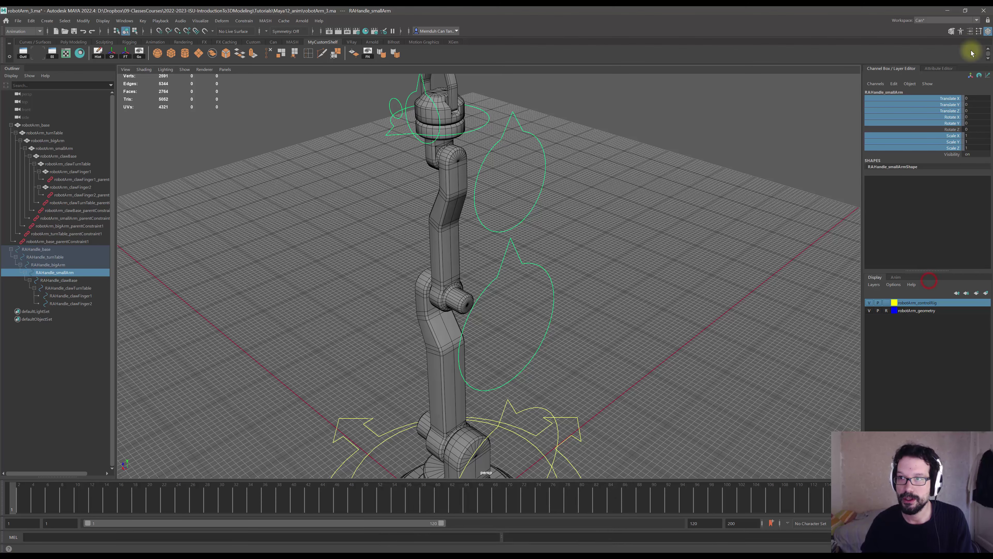
# - Show RAHandle_smallArm's rotate limits and rotate it around Z to about -137 degrees to check its clearance against the big arm
pyautogui.click(938, 68)
pyautogui.press('e')
pyautogui.keyDown('alt'); pyautogui.moveTo(539, 254); pyautogui.dragTo(618, 237, button='right'); pyautogui.keyUp('alt')
pyautogui.keyDown('alt'); pyautogui.moveTo(618, 236); pyautogui.dragTo(649, 244); pyautogui.keyUp('alt')
pyautogui.moveTo(514, 226); pyautogui.dragTo(517, 257)
pyautogui.keyDown('alt'); pyautogui.moveTo(517, 258); pyautogui.dragTo(492, 261); pyautogui.keyUp('alt')
pyautogui.scroll(8, 489, 267)
pyautogui.moveTo(501, 130); pyautogui.dragTo(505, 131)
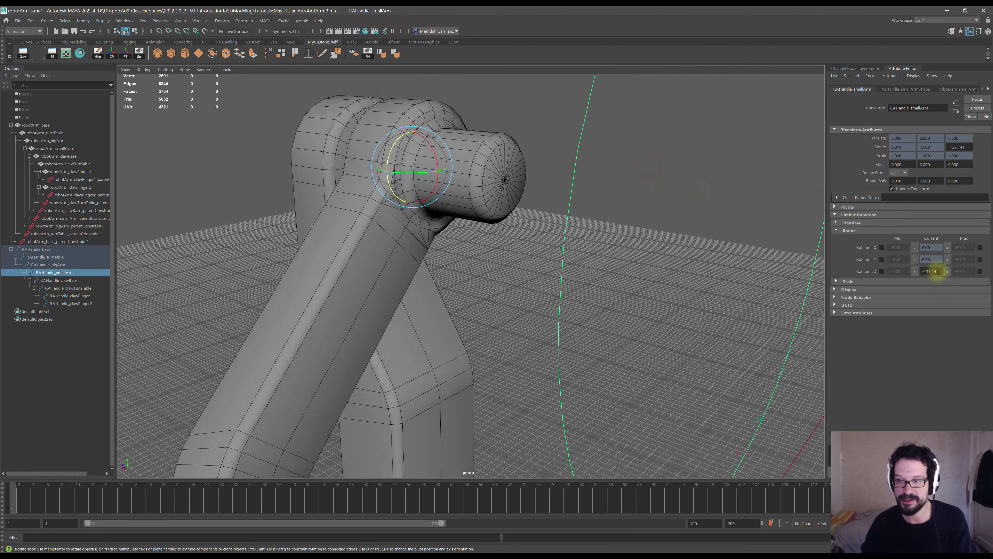
# - Reset RAHandle_smallArm's current Z rotation to 0 and set its Z rotation limits to -135 and 135 degrees
pyautogui.click(938, 271)
pyautogui.write('0')
pyautogui.click(882, 271)
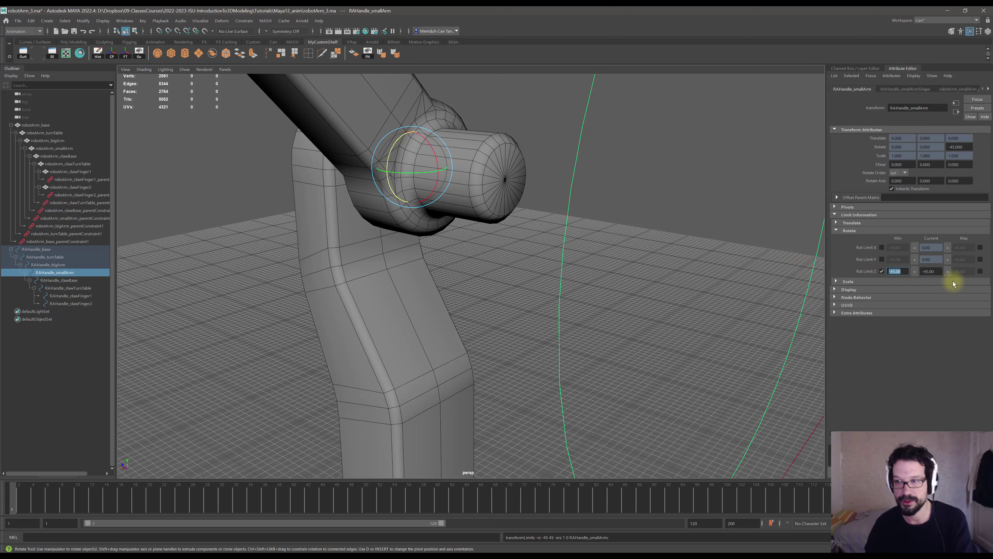
pyautogui.moveTo(935, 273); pyautogui.dragTo(901, 271)
pyautogui.write('0')
pyautogui.click(901, 273)
pyautogui.write('-1')
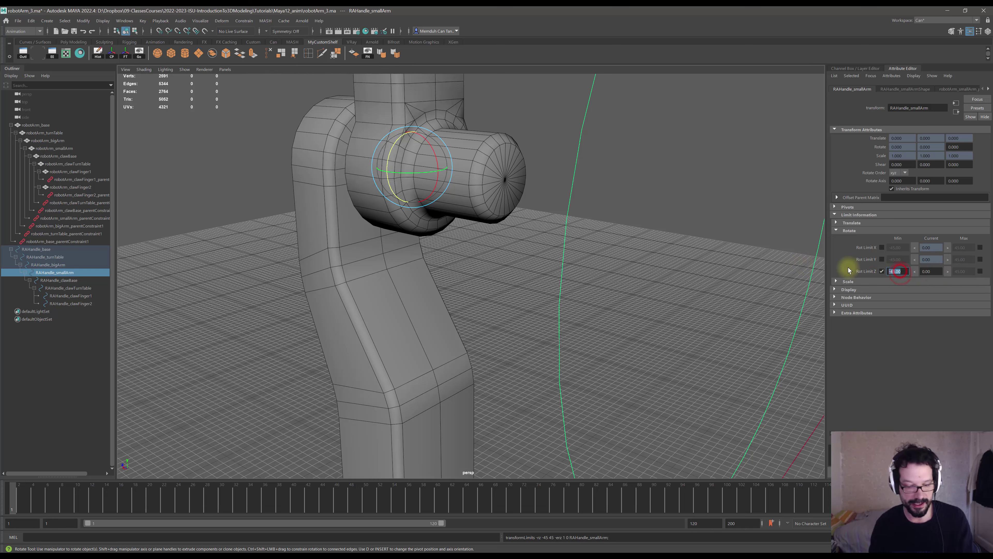
pyautogui.write('2')
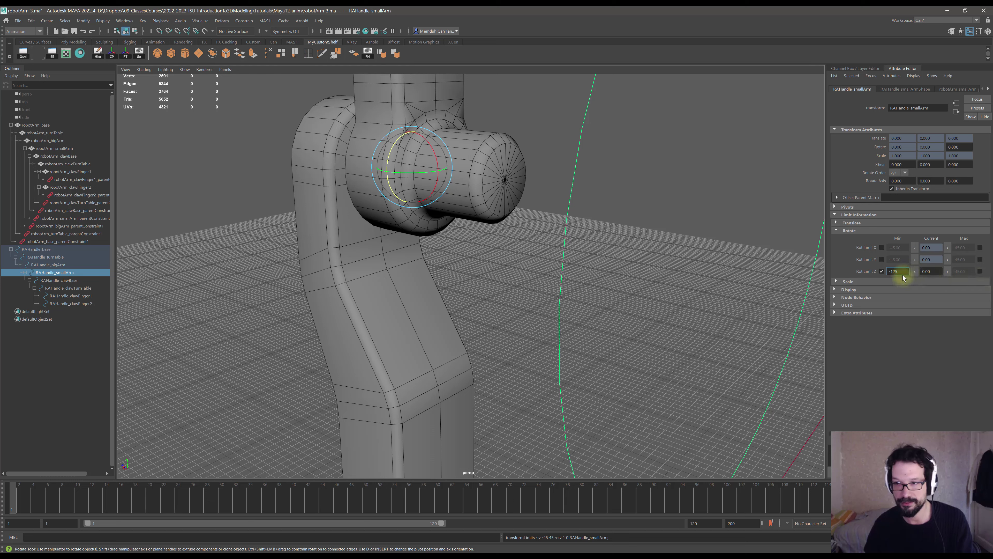
pyautogui.write('5')
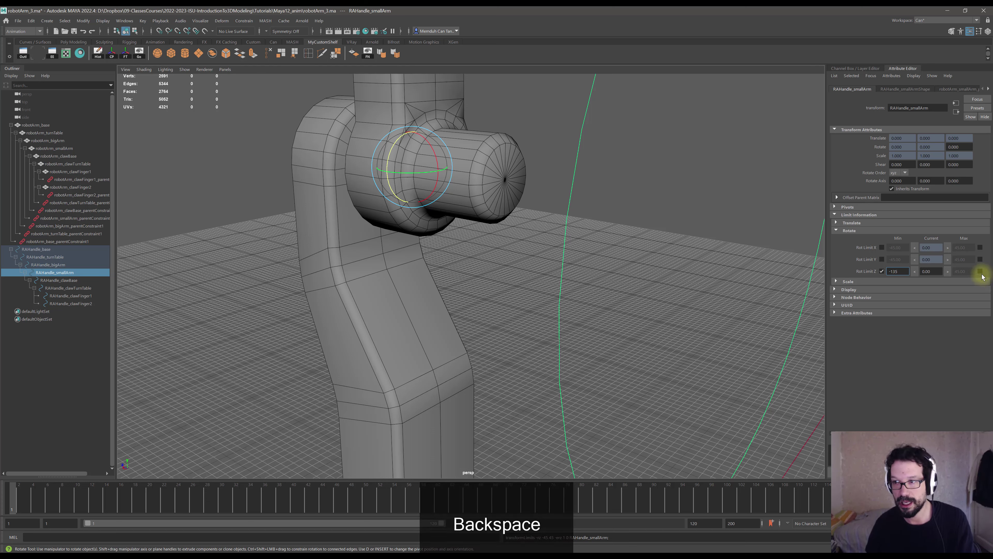
pyautogui.click(966, 273)
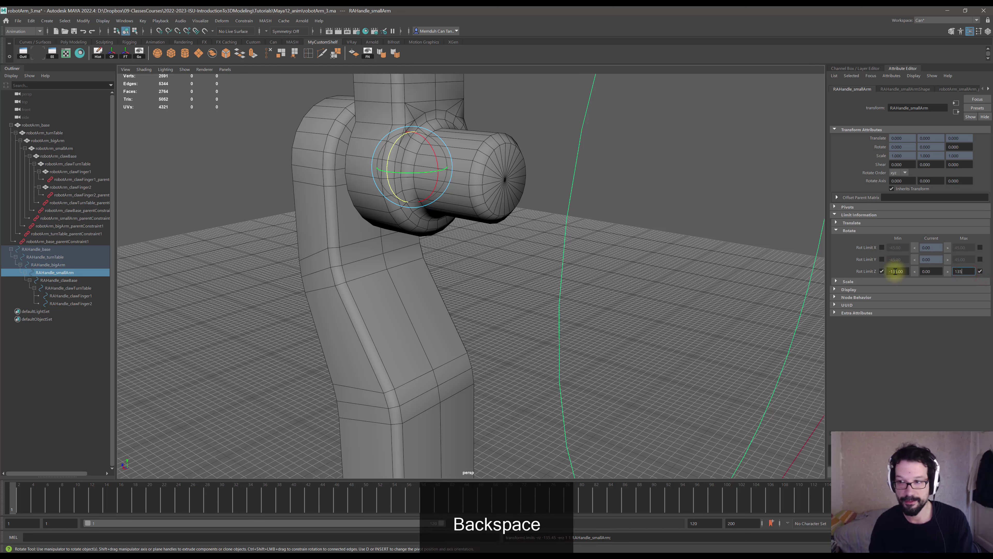
pyautogui.press('Return')
# - Select RAHandle_clawBase and lock its translate and scale channels plus Rotate X and Rotate Y, leaving Rotate Z free
pyautogui.keyDown('alt'); pyautogui.moveTo(658, 173); pyautogui.dragTo(538, 213, button='right'); pyautogui.keyUp('alt')
pyautogui.keyDown('alt'); pyautogui.moveTo(547, 150); pyautogui.dragTo(529, 330, button='middle'); pyautogui.keyUp('alt')
pyautogui.keyDown('alt'); pyautogui.moveTo(543, 204); pyautogui.dragTo(524, 266, button='middle'); pyautogui.keyUp('alt')
pyautogui.click(496, 236)
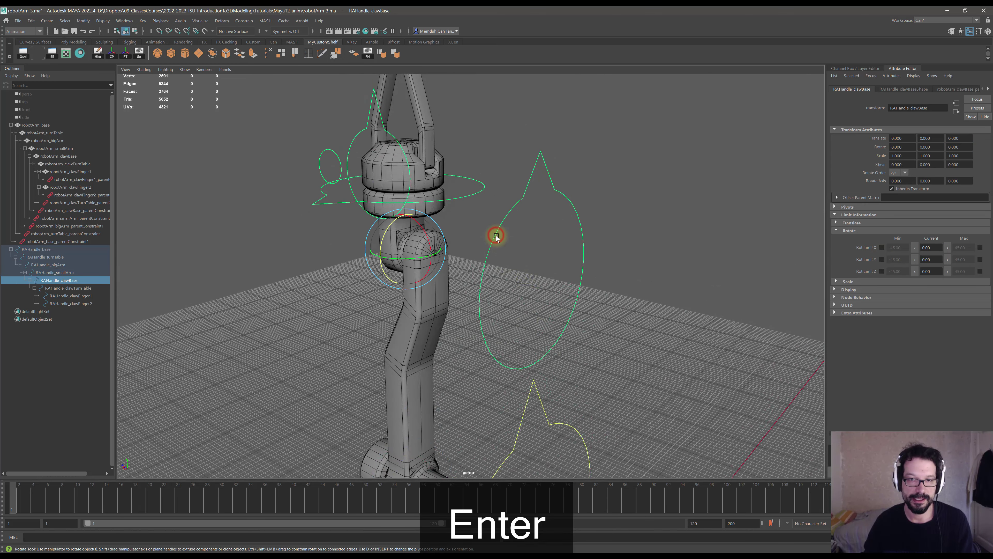
pyautogui.hotkey('ctrl', 'a')
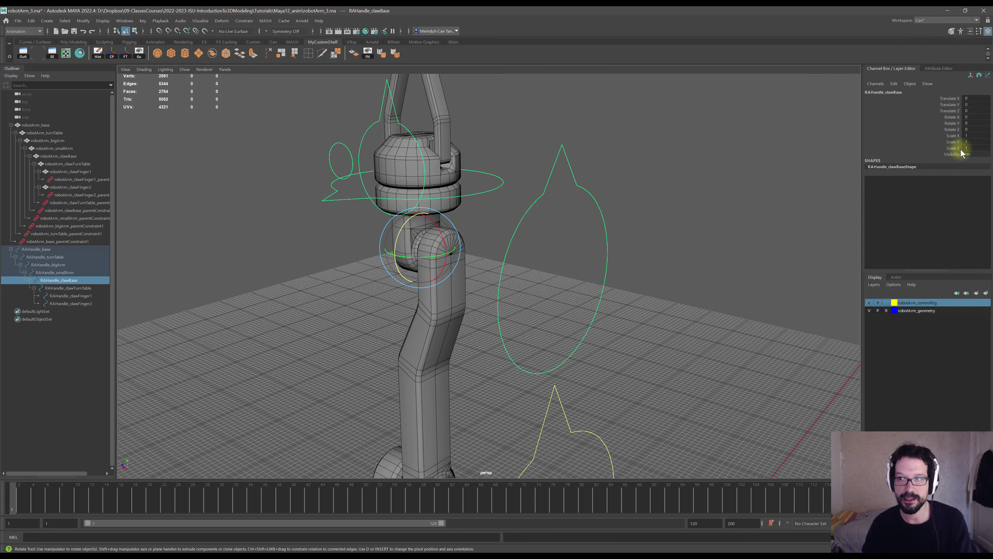
pyautogui.moveTo(954, 100); pyautogui.dragTo(954, 148)
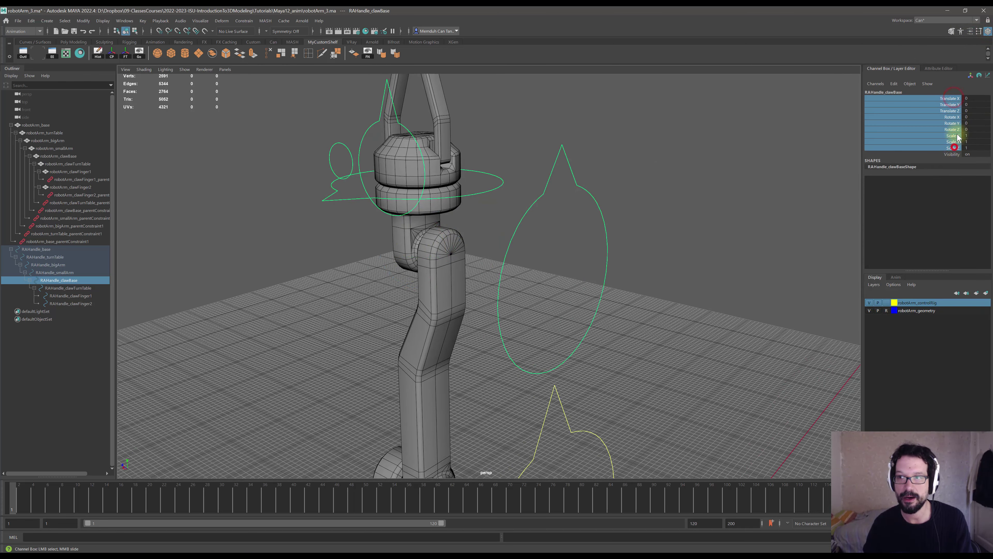
pyautogui.rightClick(955, 128)
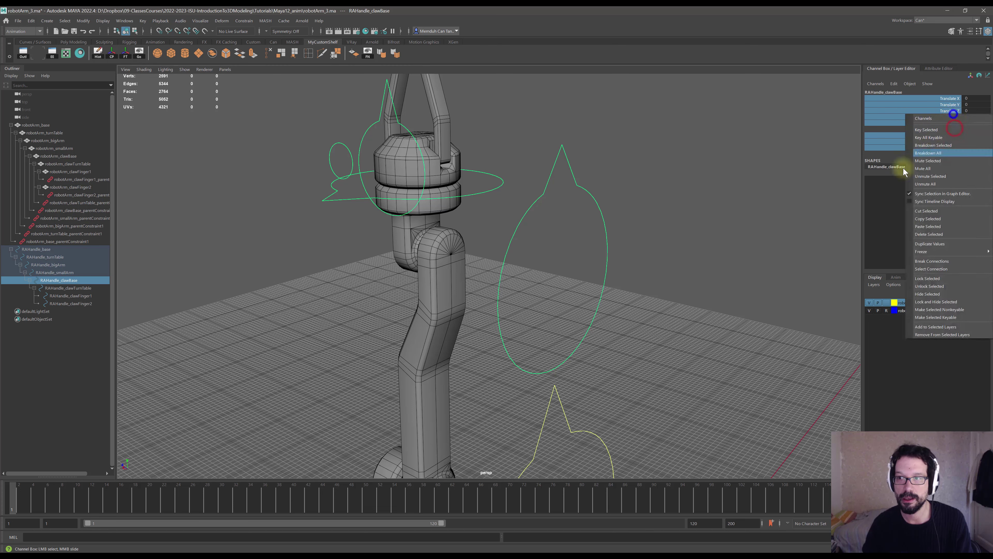
pyautogui.click(932, 278)
# - Rotate RAHandle_clawBase around Z to about -112 degrees to check the claw's clearance against the small arm
pyautogui.keyDown('alt'); pyautogui.moveTo(536, 200); pyautogui.dragTo(570, 205, button='middle'); pyautogui.keyUp('alt')
pyautogui.keyDown('alt'); pyautogui.moveTo(569, 208); pyautogui.dragTo(581, 219, button='right'); pyautogui.keyUp('alt')
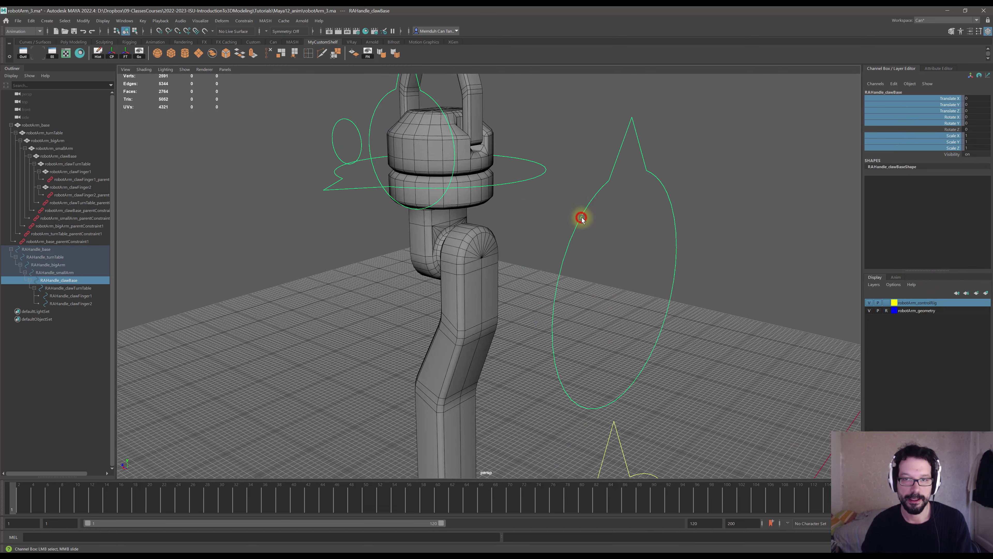
pyautogui.press('e')
pyautogui.moveTo(422, 235); pyautogui.dragTo(430, 307)
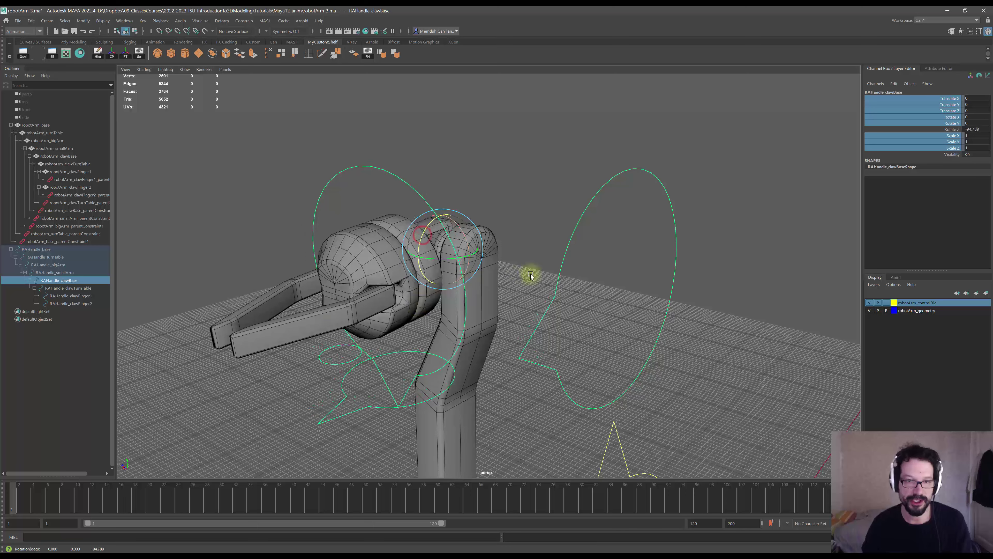
pyautogui.keyDown('alt'); pyautogui.moveTo(531, 276); pyautogui.dragTo(679, 151); pyautogui.keyUp('alt')
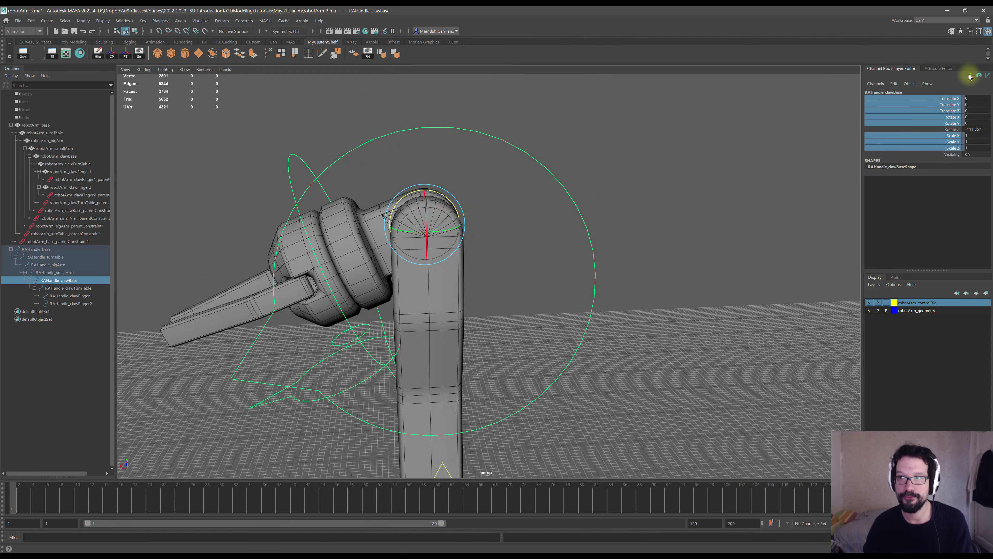
# - Reset RAHandle_clawBase's current Z rotation to 0 and set its Z rotation limits to -110 and 110 degrees
pyautogui.click(931, 70)
pyautogui.write('0')
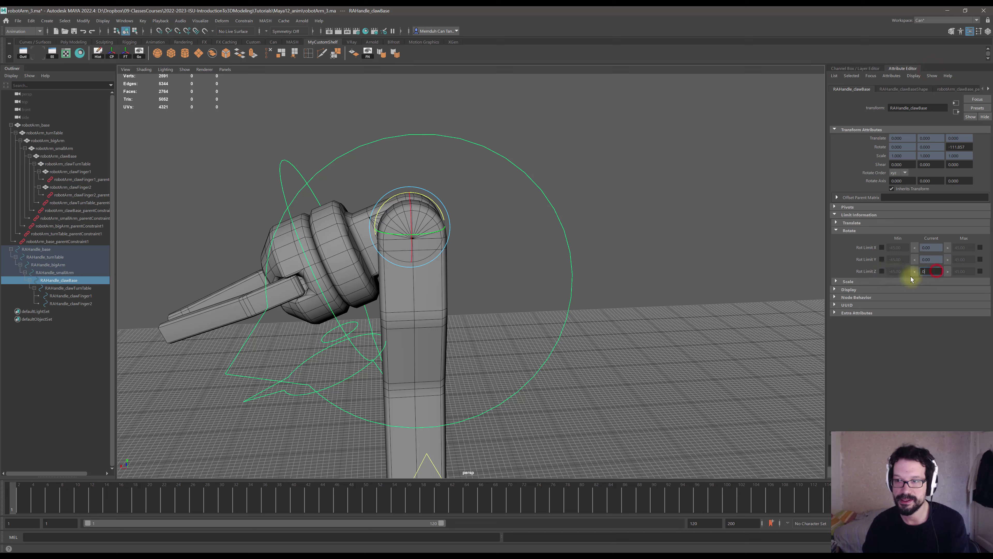
pyautogui.click(881, 271)
pyautogui.click(895, 271)
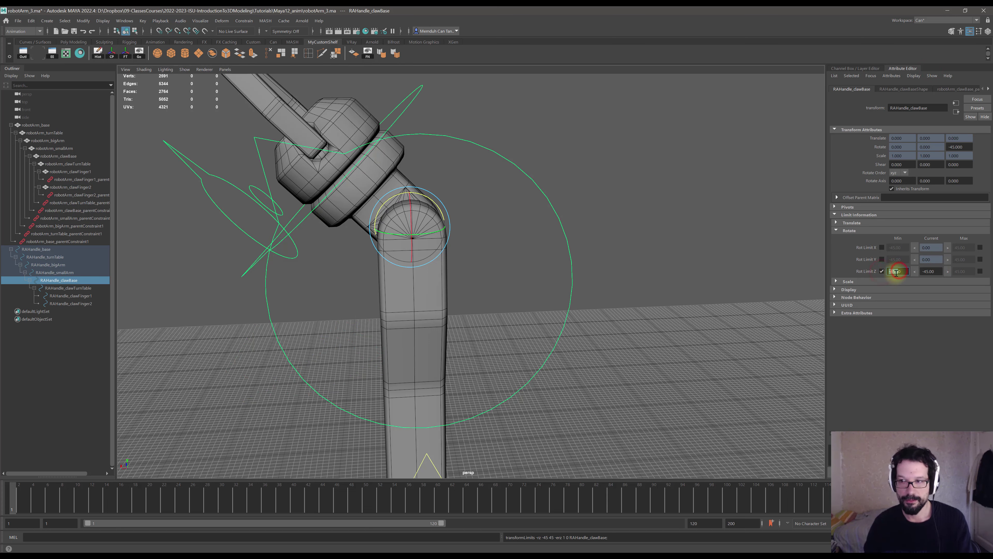
pyautogui.click(899, 272)
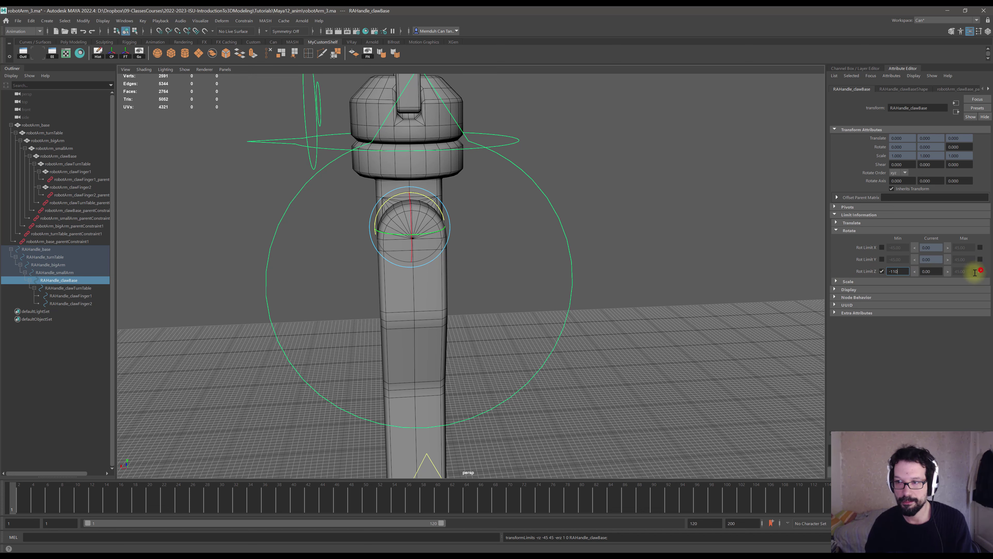
pyautogui.click(980, 271)
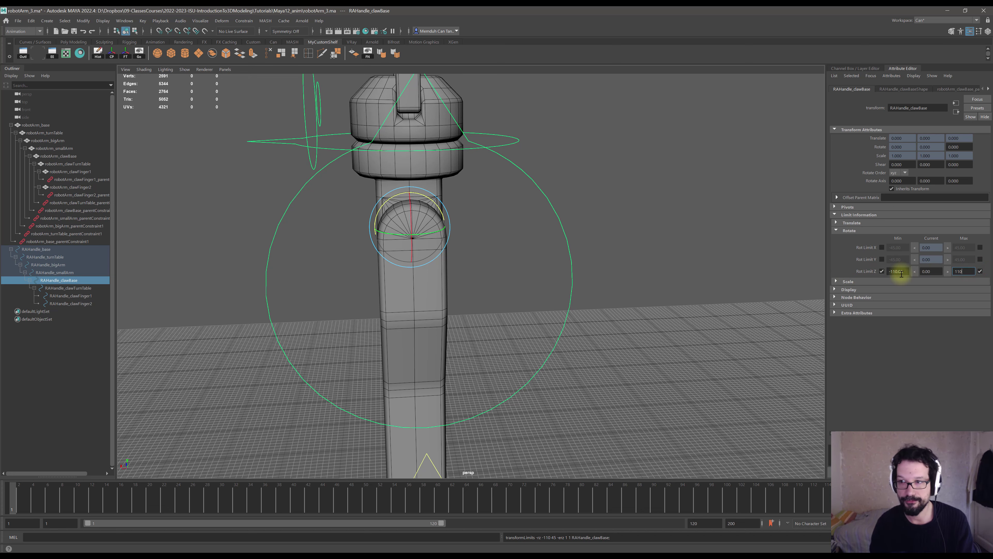
pyautogui.press('Return')
# - Select RAHandle_clawTurnTable and lock its translate and scale channels plus Rotate X and Rotate Z, leaving Rotate Y free
pyautogui.keyDown('alt'); pyautogui.moveTo(616, 233); pyautogui.dragTo(509, 200, button='right'); pyautogui.keyUp('alt')
pyautogui.keyDown('alt'); pyautogui.moveTo(509, 200); pyautogui.dragTo(488, 251, button='middle'); pyautogui.keyUp('alt')
pyautogui.keyDown('alt'); pyautogui.moveTo(488, 251); pyautogui.dragTo(522, 257); pyautogui.keyUp('alt')
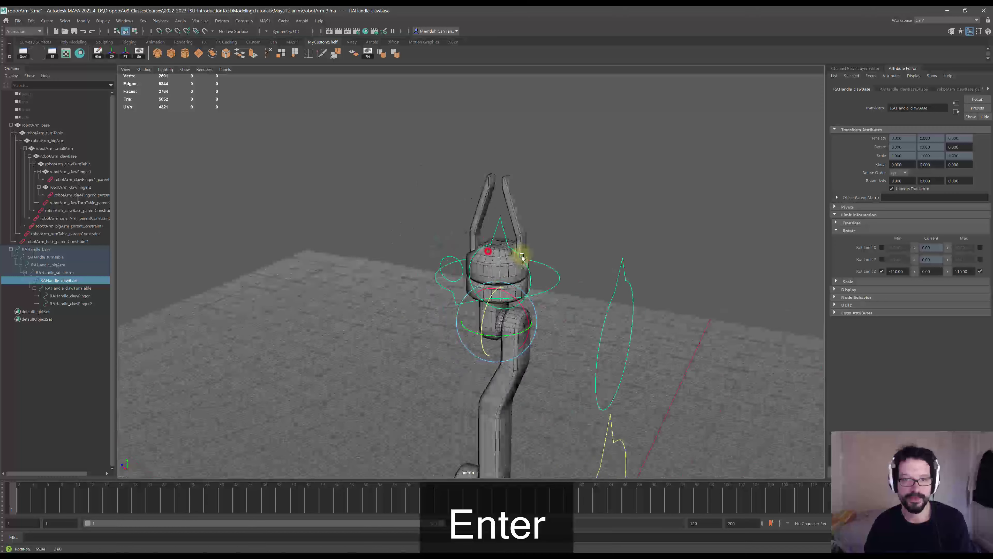
pyautogui.keyDown('alt'); pyautogui.moveTo(522, 257); pyautogui.dragTo(532, 236, button='right'); pyautogui.keyUp('alt')
pyautogui.keyDown('alt'); pyautogui.moveTo(532, 235); pyautogui.dragTo(501, 251); pyautogui.keyUp('alt')
pyautogui.keyDown('alt'); pyautogui.moveTo(501, 251); pyautogui.dragTo(421, 262, button='right'); pyautogui.keyUp('alt')
pyautogui.click(351, 277)
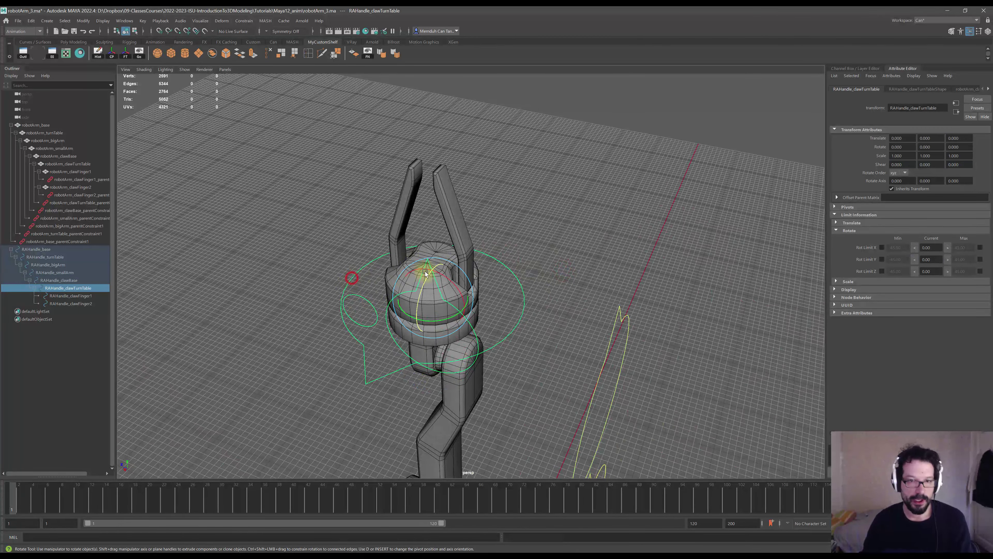
pyautogui.keyDown('alt'); pyautogui.moveTo(426, 273); pyautogui.dragTo(520, 309); pyautogui.keyUp('alt')
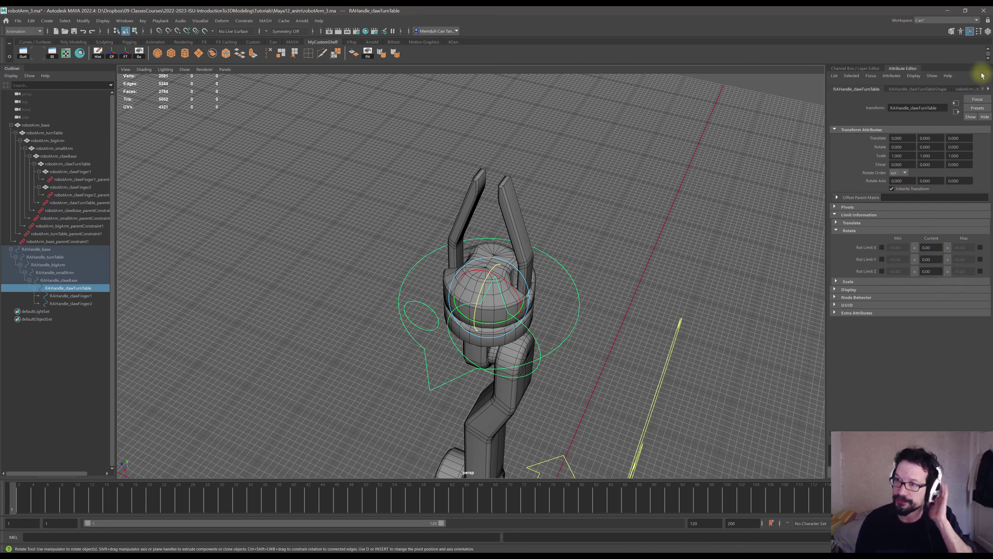
pyautogui.click(988, 31)
pyautogui.keyDown('alt'); pyautogui.moveTo(561, 328); pyautogui.dragTo(796, 215); pyautogui.keyUp('alt')
pyautogui.hotkey('ctrl', 'z')
pyautogui.click(949, 99)
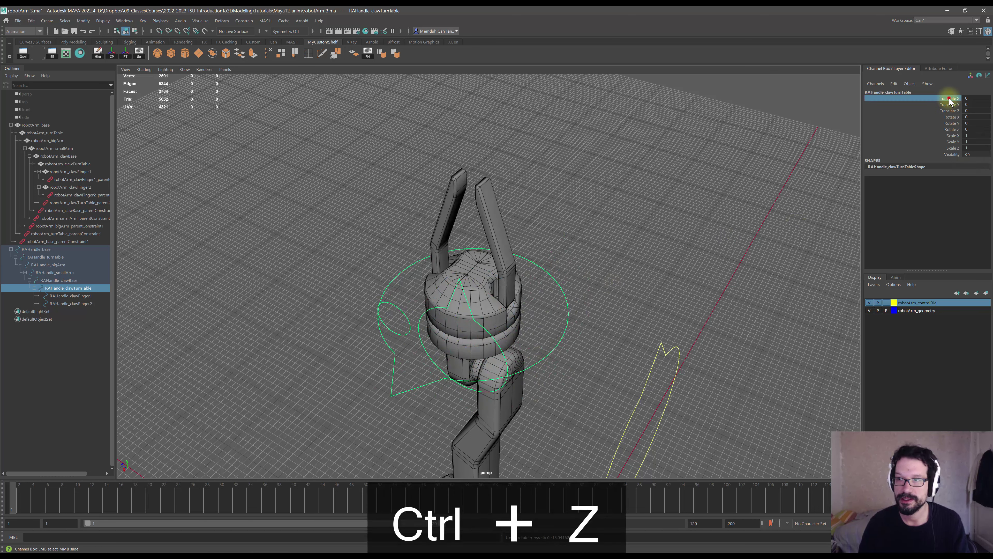
pyautogui.keyDown('shift'); pyautogui.click(954, 148); pyautogui.keyUp('shift')
pyautogui.rightClick(948, 113)
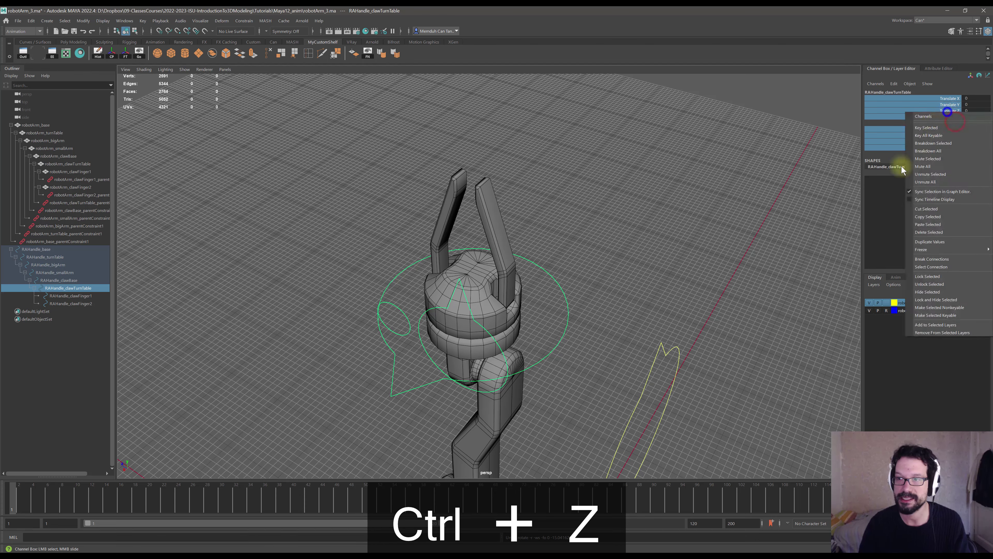
pyautogui.click(927, 274)
# - Select RAHandle_clawFinger1 and lock its translate and scale channels plus Rotate Y and Rotate Z, leaving Rotate X free
pyautogui.keyDown('alt'); pyautogui.moveTo(558, 200); pyautogui.dragTo(539, 212, button='middle'); pyautogui.keyUp('alt')
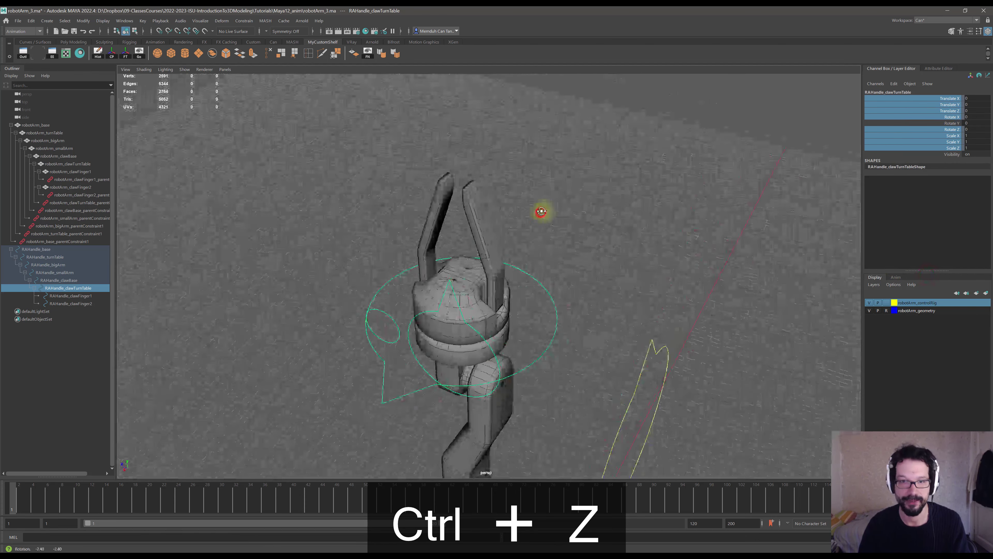
pyautogui.click(562, 262)
pyautogui.moveTo(498, 284)
pyautogui.keyDown('alt'); pyautogui.mouseDown()
pyautogui.moveTo(570, 289)
pyautogui.moveTo(490, 269)
pyautogui.moveTo(531, 302)
pyautogui.moveTo(501, 280)
pyautogui.mouseUp(); pyautogui.keyUp('alt')
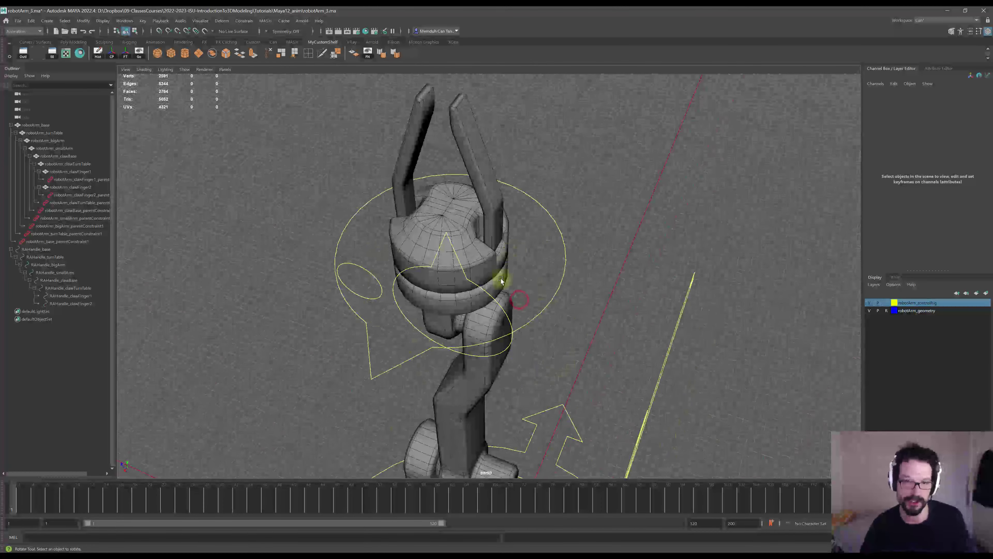
pyautogui.click(491, 294)
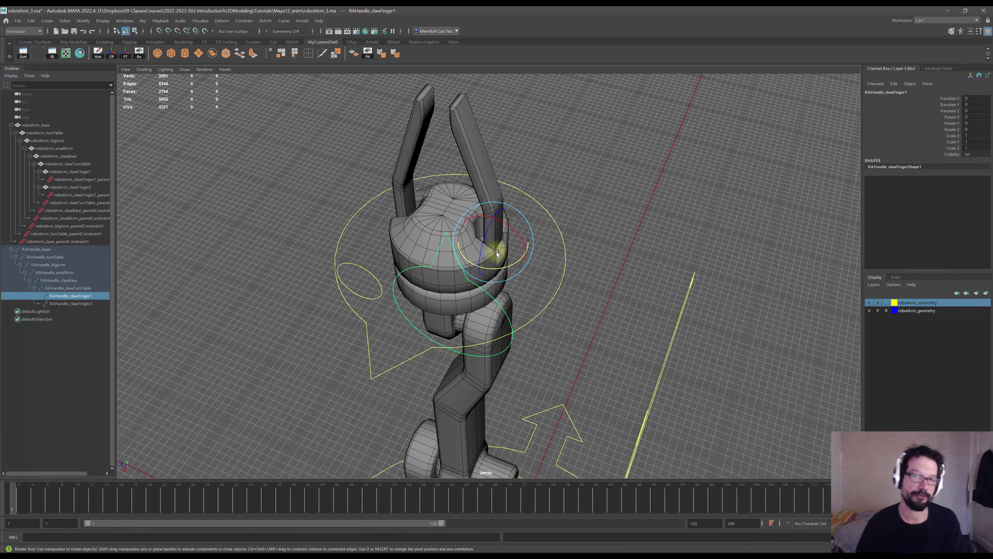
pyautogui.keyDown('alt'); pyautogui.moveTo(521, 240); pyautogui.dragTo(531, 256, button='middle'); pyautogui.keyUp('alt')
pyautogui.moveTo(531, 256)
pyautogui.mouseDown()
pyautogui.moveTo(528, 247)
pyautogui.moveTo(536, 277)
pyautogui.moveTo(527, 261)
pyautogui.moveTo(544, 269)
pyautogui.mouseUp()
pyautogui.hotkey('ctrl', 'z')
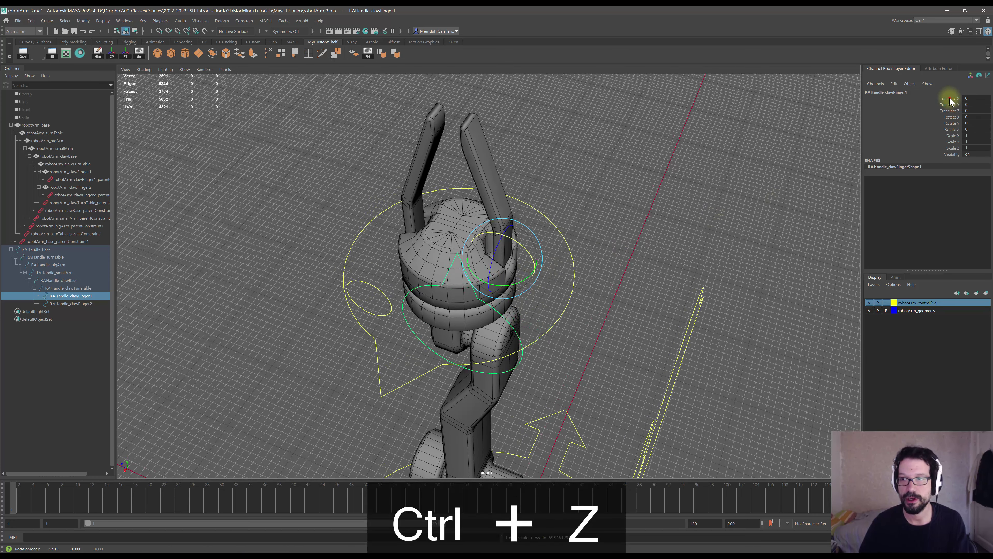
pyautogui.moveTo(950, 98); pyautogui.dragTo(955, 145)
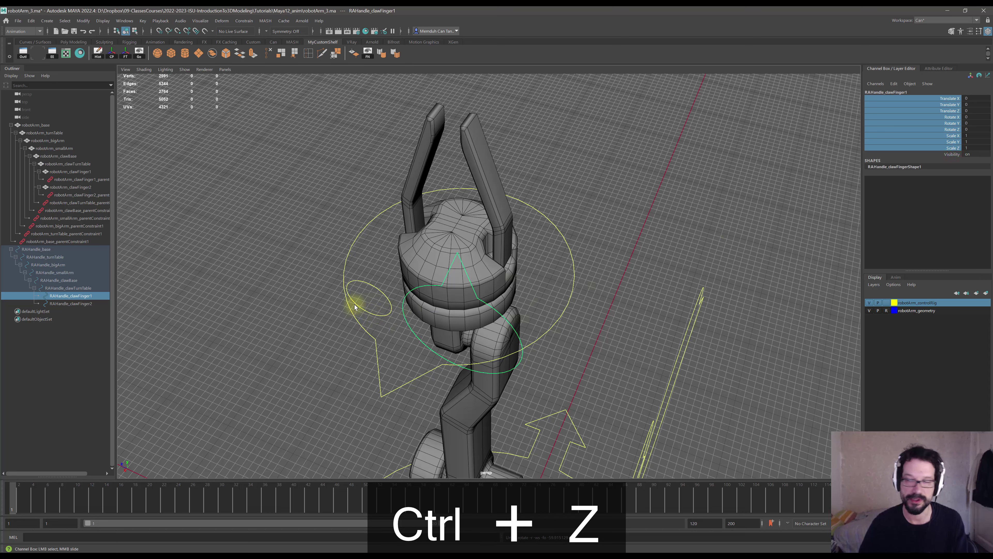
pyautogui.rightClick(953, 108)
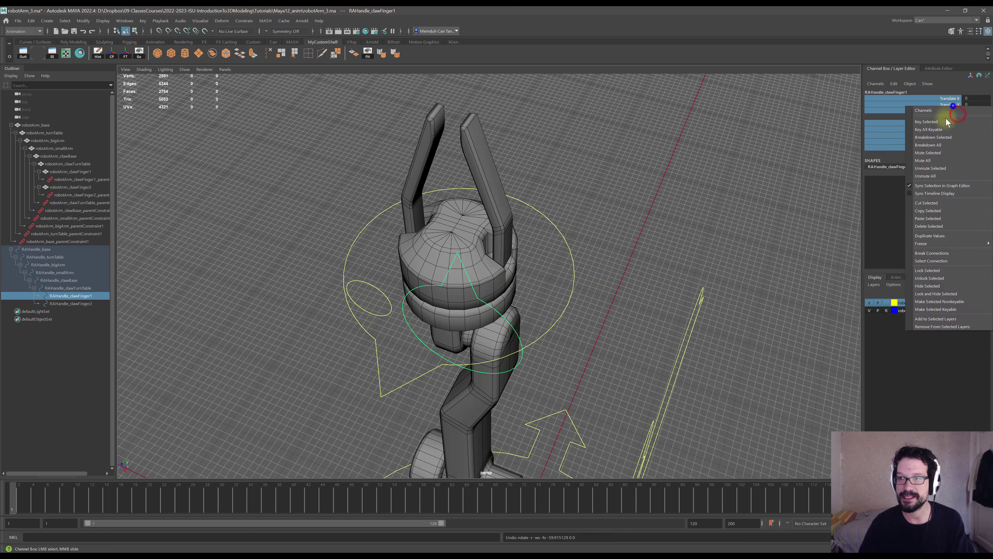
pyautogui.click(930, 270)
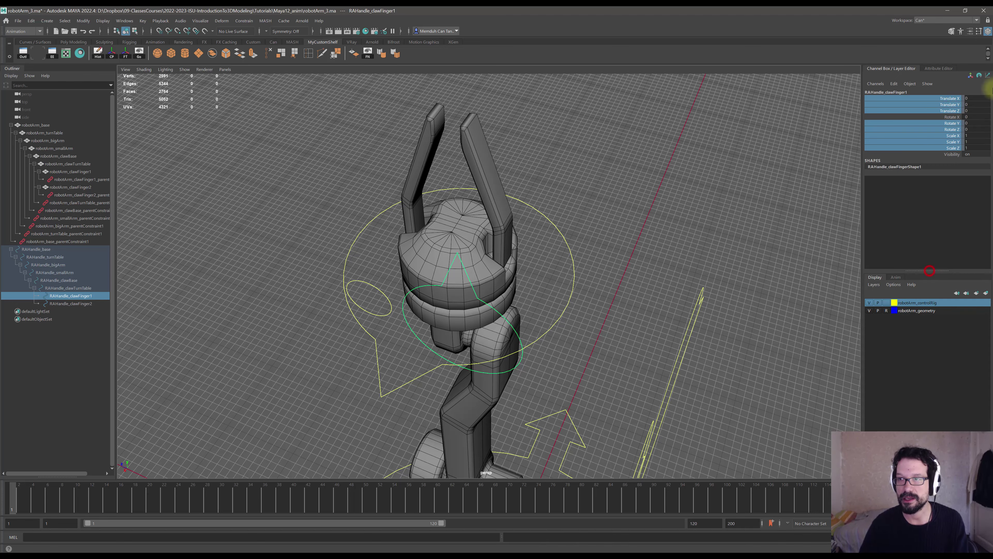
# - Show RAHandle_clawFinger1's rotate limits and swing it outward around X, ending at about -55 degrees, to judge how far the finger should open
pyautogui.click(938, 68)
pyautogui.press('e')
pyautogui.keyDown('alt'); pyautogui.moveTo(541, 249); pyautogui.dragTo(521, 287); pyautogui.keyUp('alt')
pyautogui.keyDown('alt'); pyautogui.moveTo(527, 280); pyautogui.dragTo(561, 289, button='right'); pyautogui.keyUp('alt')
pyautogui.moveTo(561, 289)
pyautogui.keyDown('alt'); pyautogui.mouseDown(button='middle')
pyautogui.moveTo(557, 302)
pyautogui.moveTo(581, 289)
pyautogui.mouseUp(button='middle'); pyautogui.keyUp('alt')
pyautogui.keyDown('alt'); pyautogui.moveTo(580, 289); pyautogui.dragTo(549, 283); pyautogui.keyUp('alt')
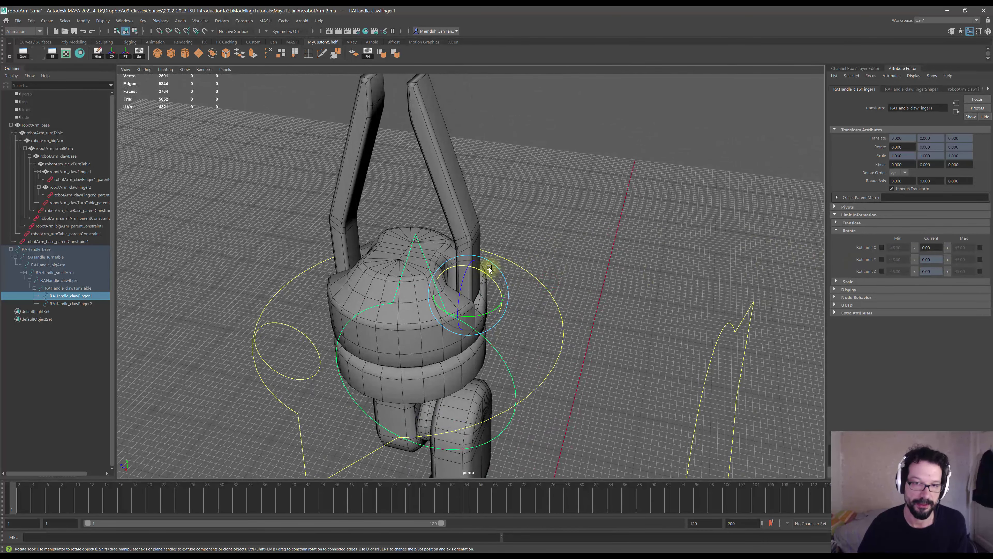
pyautogui.moveTo(481, 270); pyautogui.dragTo(488, 389)
pyautogui.keyDown('alt'); pyautogui.moveTo(587, 211); pyautogui.dragTo(524, 281); pyautogui.keyUp('alt')
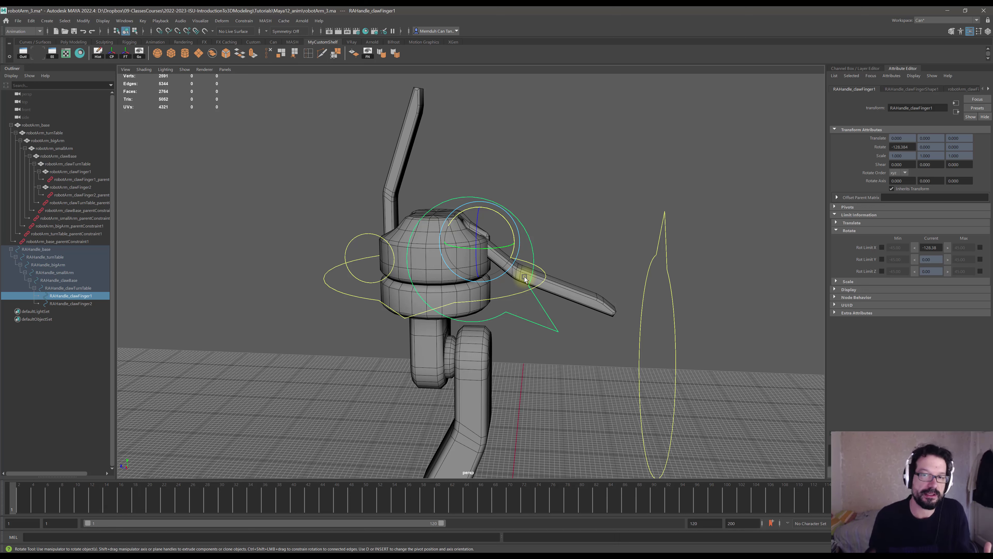
pyautogui.moveTo(503, 219); pyautogui.dragTo(444, 137)
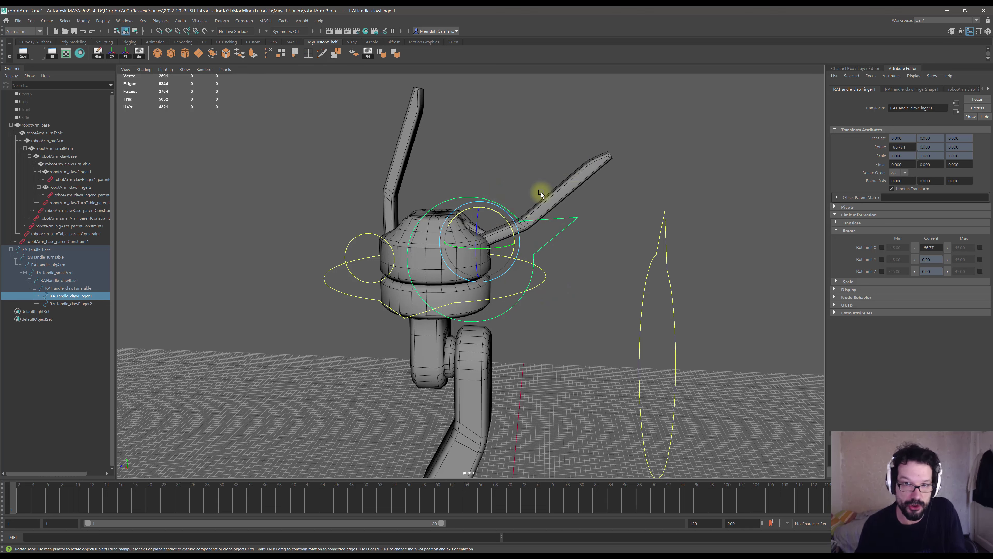
pyautogui.moveTo(500, 218); pyautogui.dragTo(499, 212)
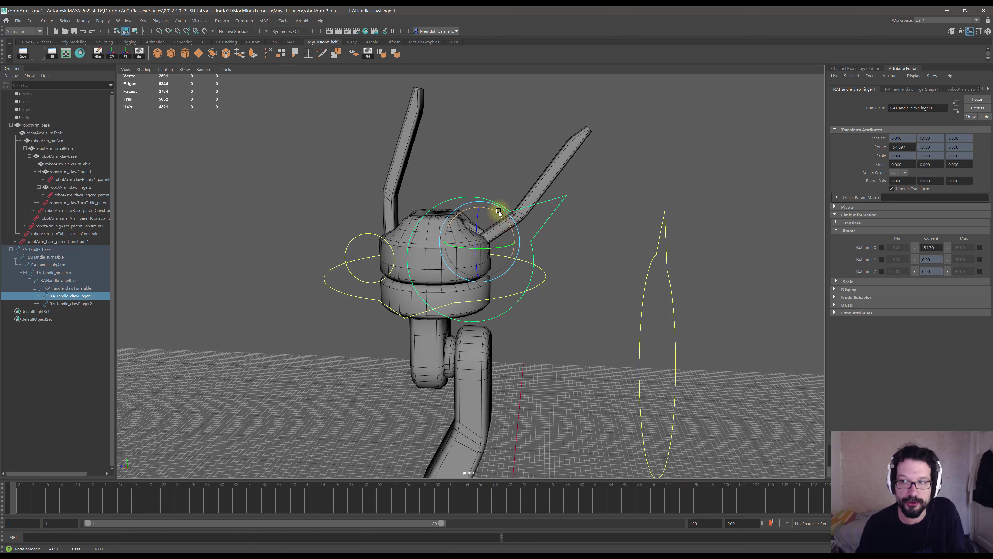
# - Enable RAHandle_clawFinger1's minimum X rotation limit at -45 degrees and reset its current X rotation to 0
pyautogui.click(882, 248)
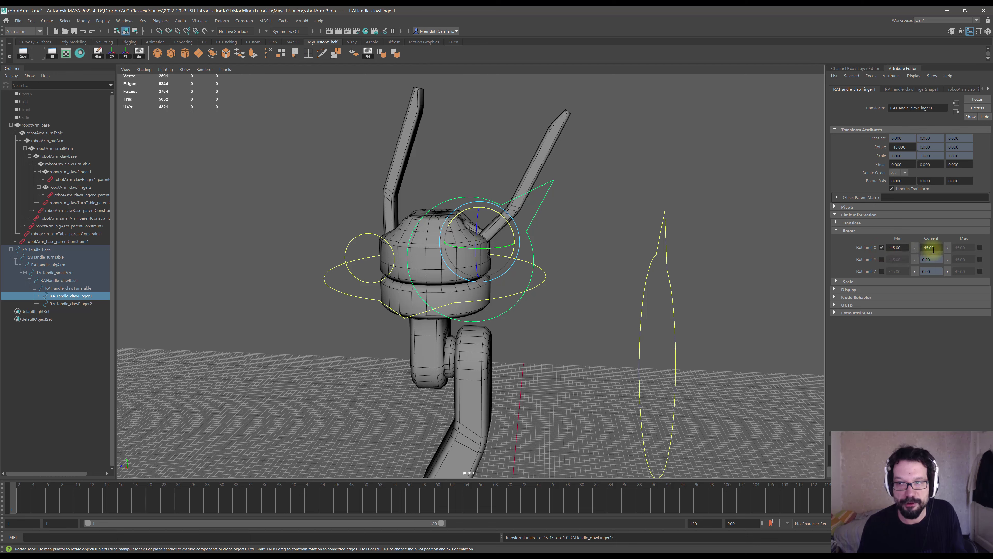
pyautogui.write('0')
pyautogui.press('Return')
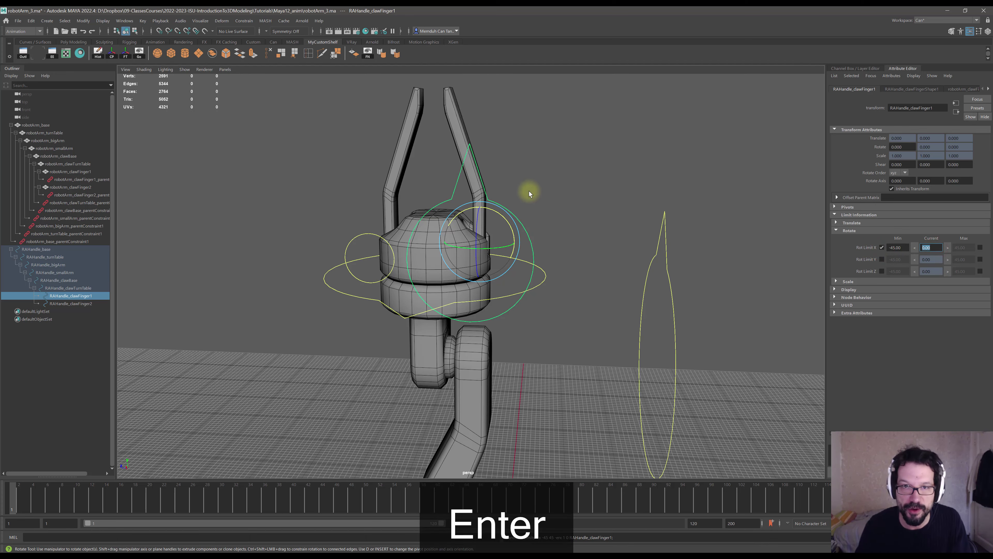
# - Rotate RAHandle_clawFinger1 inward around X to about 39 degrees and back to about -5 degrees to examine how the claw closes
pyautogui.keyDown('alt'); pyautogui.moveTo(511, 187); pyautogui.dragTo(579, 258, button='middle'); pyautogui.keyUp('alt')
pyautogui.keyDown('alt'); pyautogui.moveTo(578, 258); pyautogui.dragTo(584, 273, button='right'); pyautogui.keyUp('alt')
pyautogui.keyDown('alt'); pyautogui.moveTo(610, 276); pyautogui.dragTo(548, 253, button='middle'); pyautogui.keyUp('alt')
pyautogui.keyDown('alt'); pyautogui.moveTo(548, 253); pyautogui.dragTo(496, 278); pyautogui.keyUp('alt')
pyautogui.keyDown('alt'); pyautogui.moveTo(472, 277); pyautogui.dragTo(492, 266, button='right'); pyautogui.keyUp('alt')
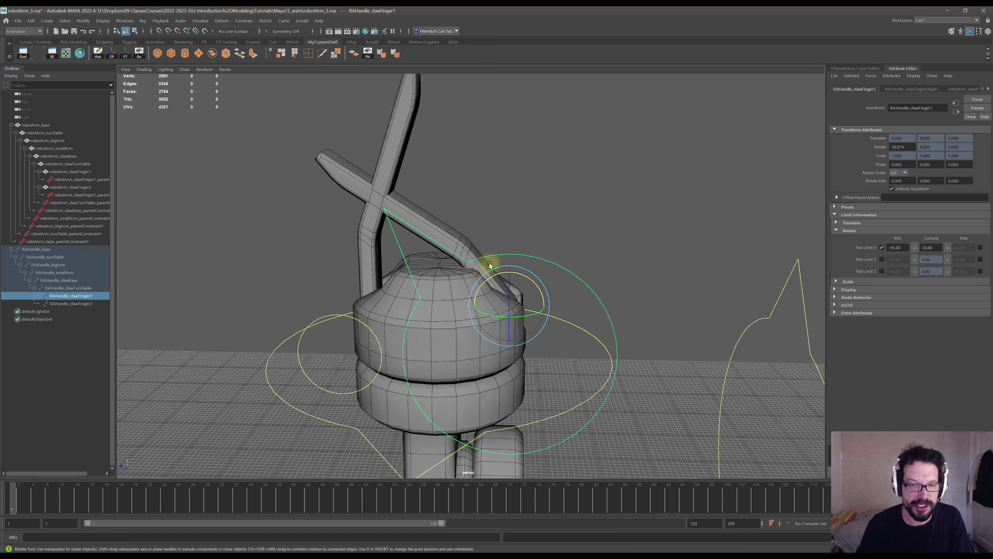
pyautogui.keyDown('alt'); pyautogui.moveTo(492, 266); pyautogui.dragTo(499, 281, button='middle'); pyautogui.keyUp('alt')
pyautogui.keyDown('alt'); pyautogui.moveTo(500, 278); pyautogui.dragTo(484, 291); pyautogui.keyUp('alt')
pyautogui.keyDown('alt'); pyautogui.moveTo(451, 339); pyautogui.dragTo(482, 315, button='middle'); pyautogui.keyUp('alt')
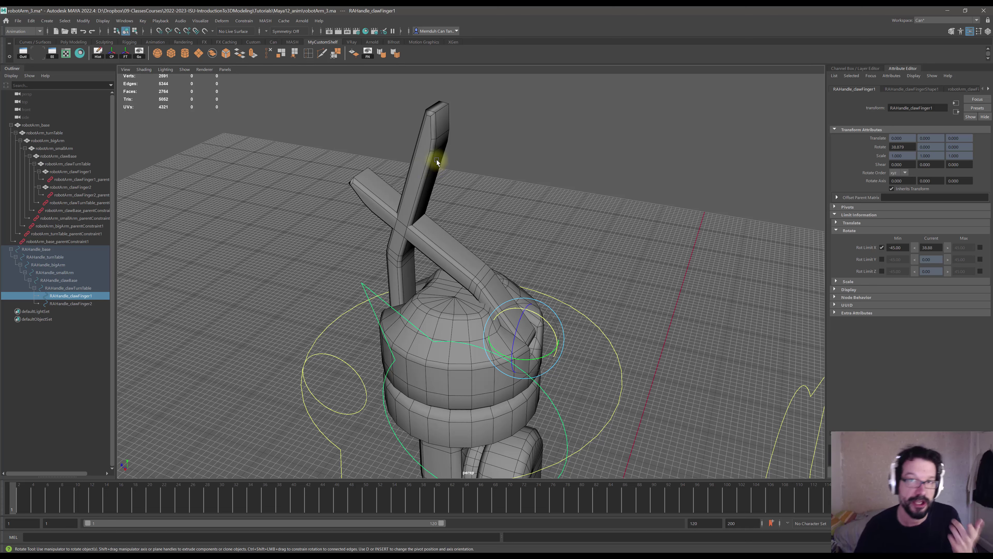
pyautogui.click(522, 310)
pyautogui.moveTo(524, 313); pyautogui.dragTo(545, 323)
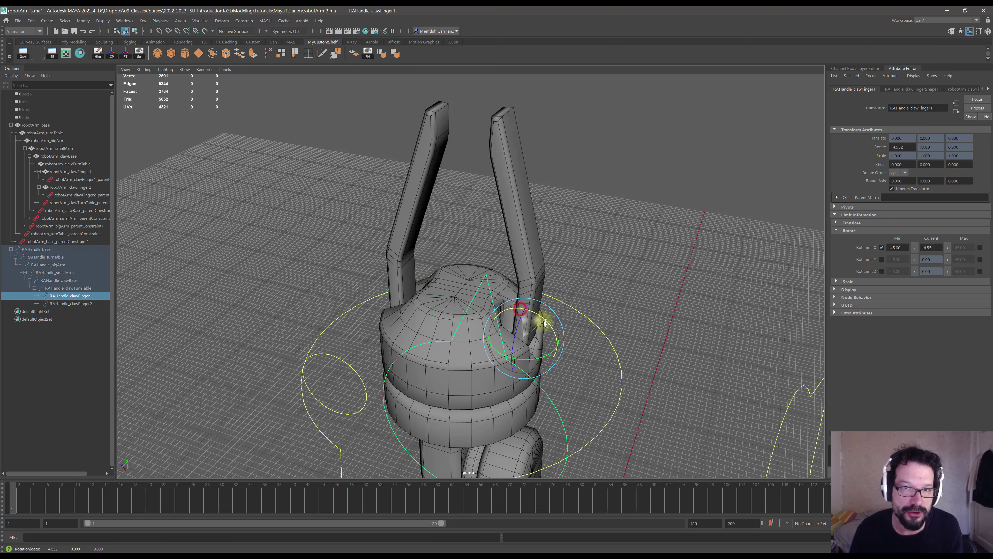
pyautogui.keyDown('alt'); pyautogui.moveTo(481, 233); pyautogui.dragTo(505, 232); pyautogui.keyUp('alt')
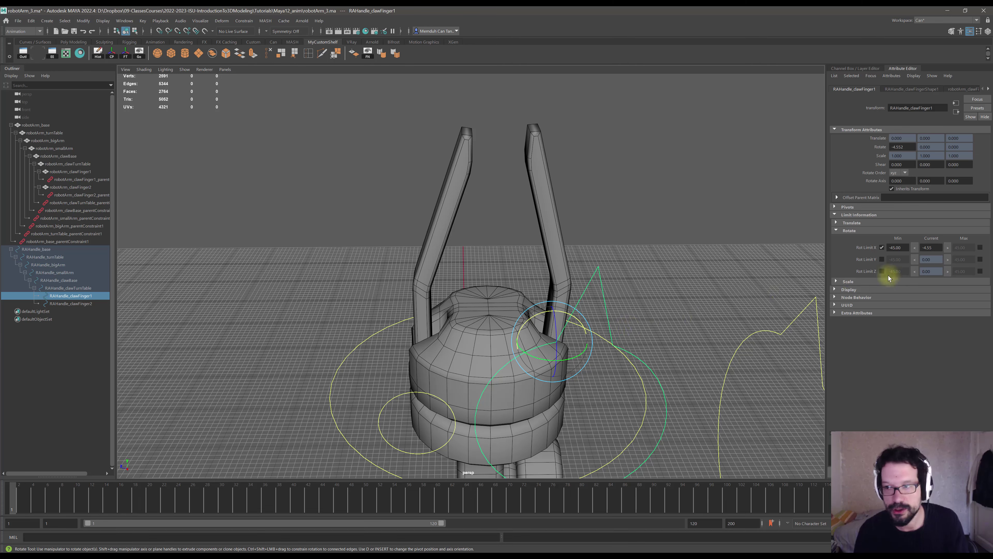
# - Reset RAHandle_clawFinger1's current X rotation to 0, keeping only its minimum limit enabled
pyautogui.click(934, 248)
pyautogui.write('0')
pyautogui.press('Return')
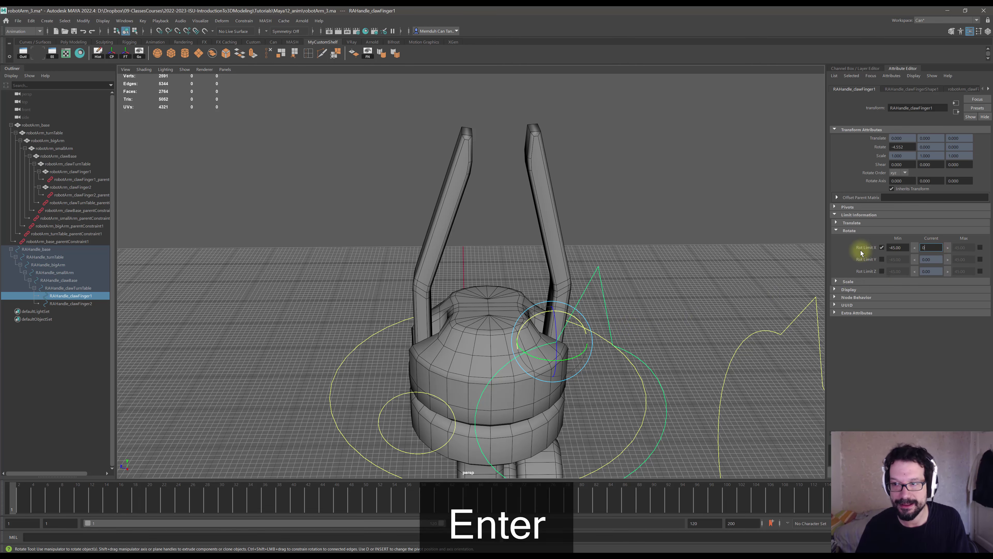
# - Select the RAHandle_clawFinger2 curve, try rotating it around X by about 22 degrees, and undo that rotation
pyautogui.scroll(-4, 566, 299)
pyautogui.keyDown('alt'); pyautogui.moveTo(562, 306); pyautogui.dragTo(514, 333); pyautogui.keyUp('alt')
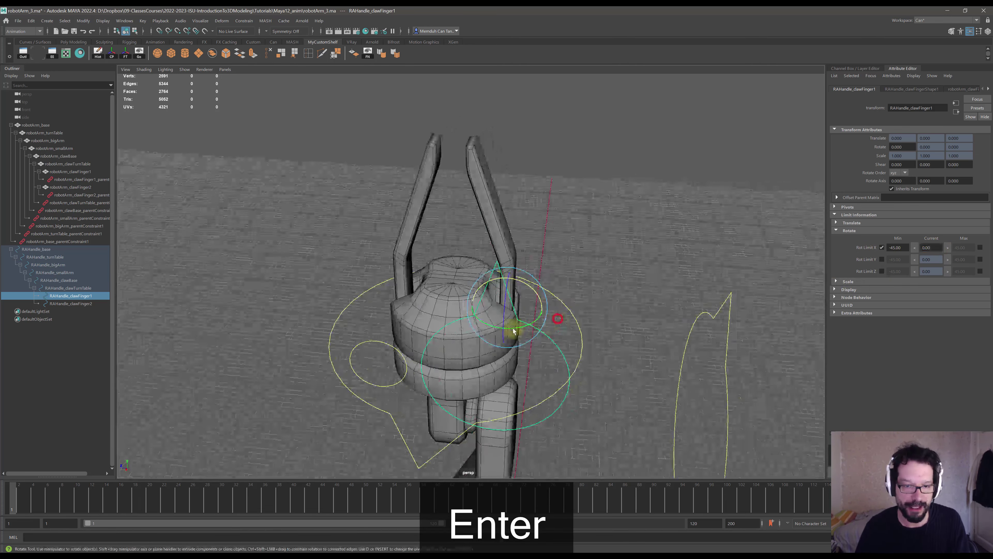
pyautogui.keyDown('alt'); pyautogui.moveTo(444, 401); pyautogui.dragTo(381, 395); pyautogui.keyUp('alt')
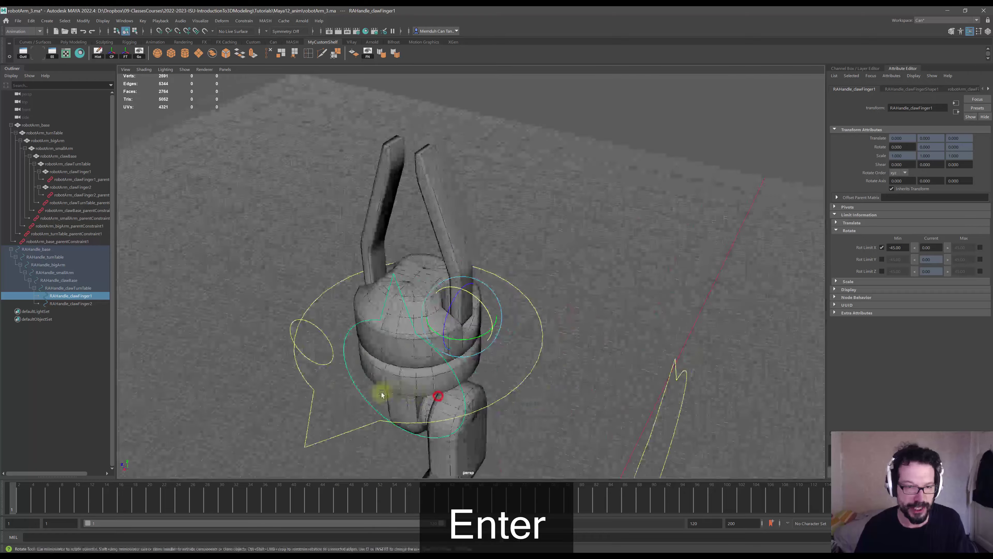
pyautogui.click(330, 351)
pyautogui.click(331, 347)
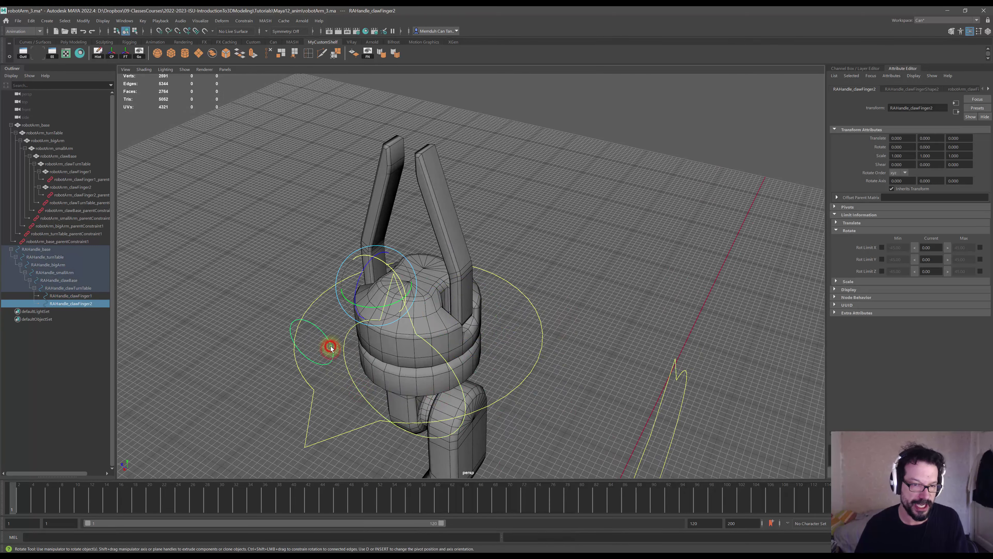
pyautogui.click(349, 375)
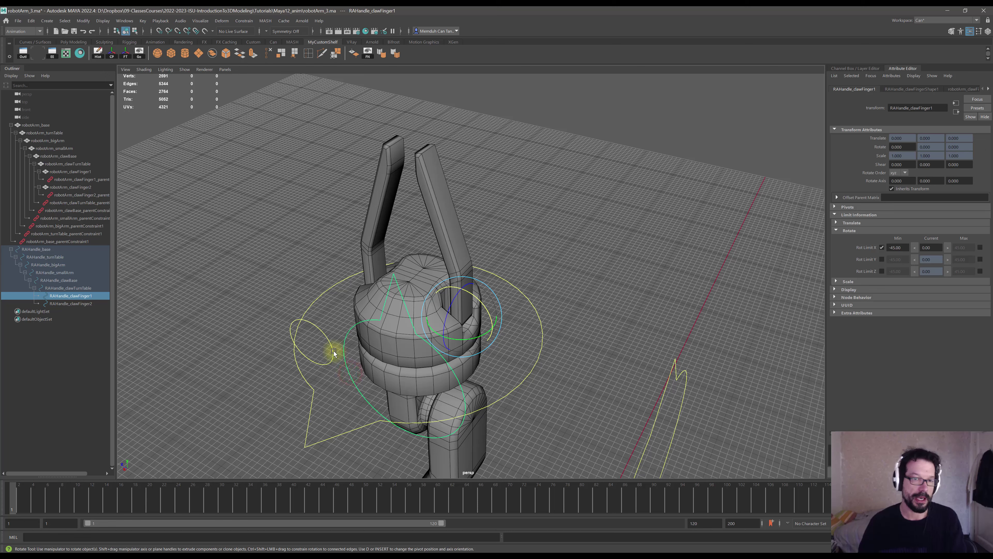
pyautogui.click(333, 351)
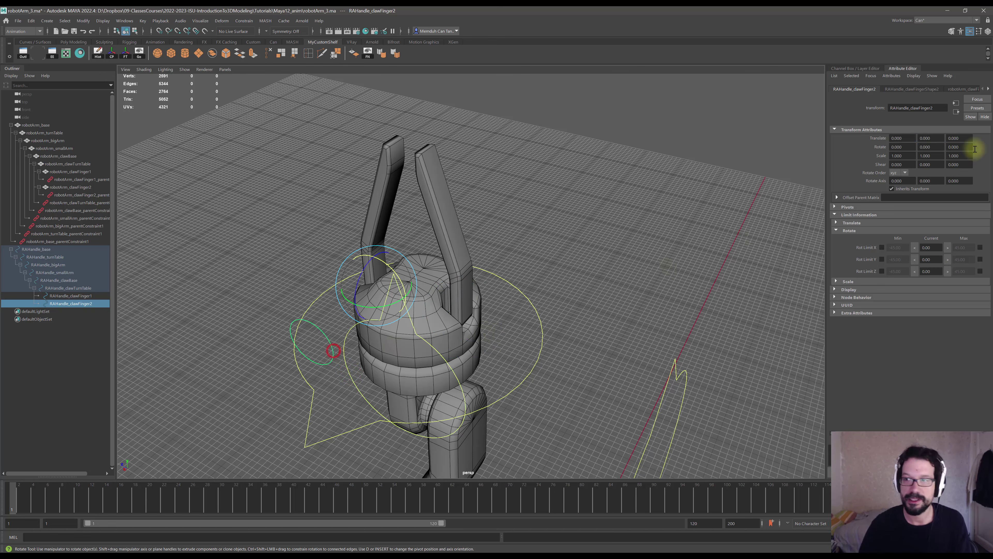
pyautogui.click(988, 31)
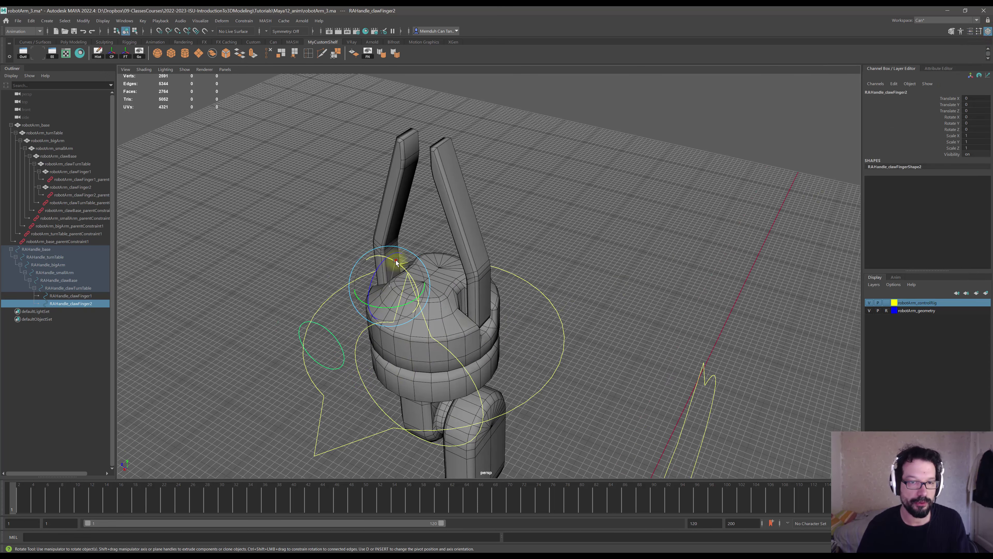
pyautogui.moveTo(396, 262)
pyautogui.mouseDown()
pyautogui.moveTo(450, 281)
pyautogui.moveTo(387, 270)
pyautogui.mouseUp()
pyautogui.hotkey('ctrl', 'z')
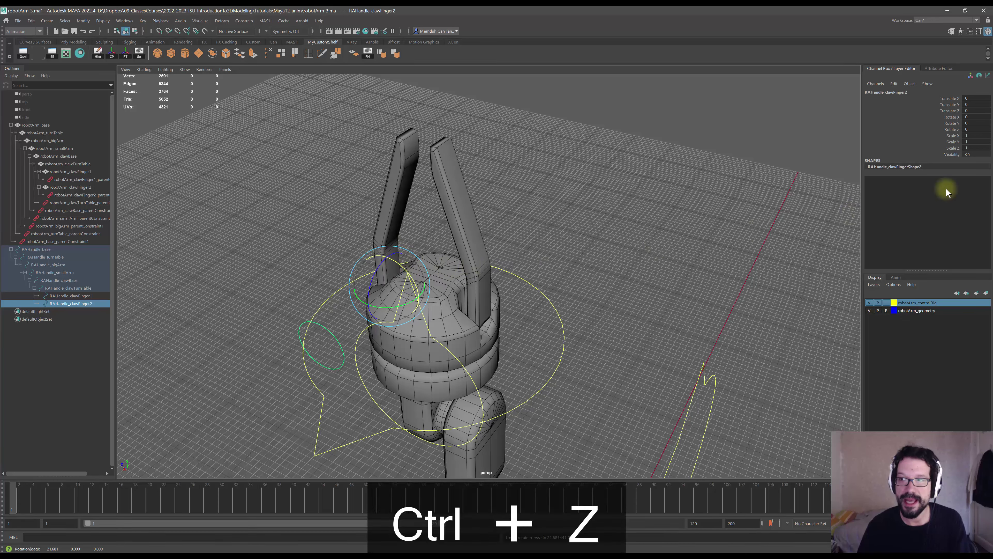
# - Lock RAHandle_clawFinger2's translate, scale, Rotate Y and Rotate Z channels, leaving Rotate X unlocked
pyautogui.moveTo(950, 99); pyautogui.dragTo(951, 148)
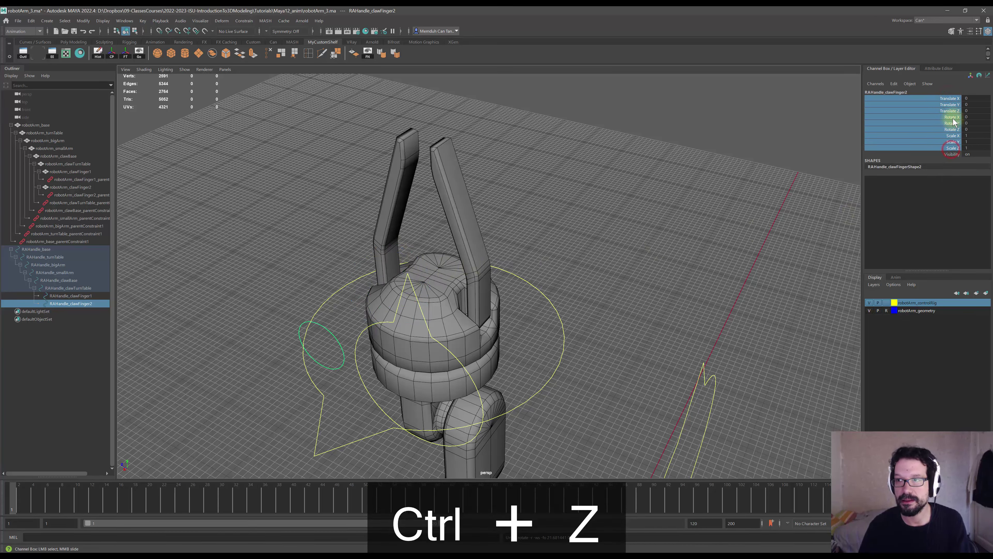
pyautogui.keyDown('ctrl'); pyautogui.click(952, 117); pyautogui.keyUp('ctrl')
pyautogui.rightClick(951, 107)
pyautogui.click(925, 272)
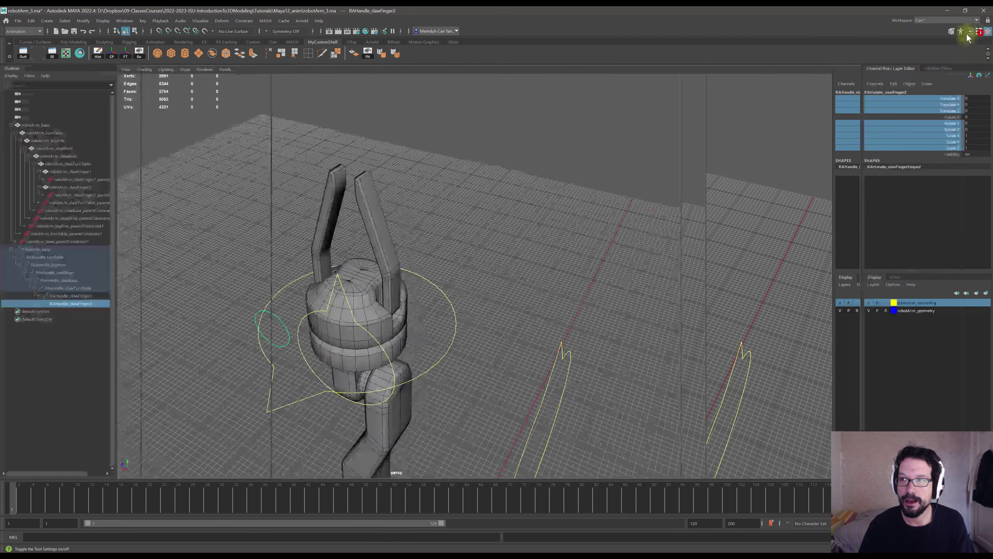
# - Start a new expression on RAHandle_clawFinger2's X rotation, beginning the text with RAHandle_clawFinger2.rotateX
pyautogui.click(970, 31)
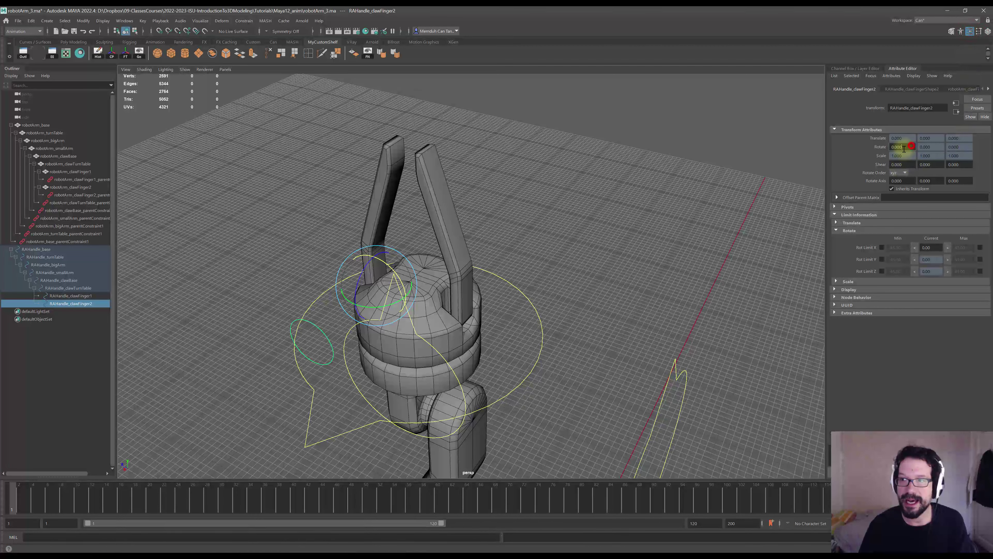
pyautogui.rightClick(905, 148)
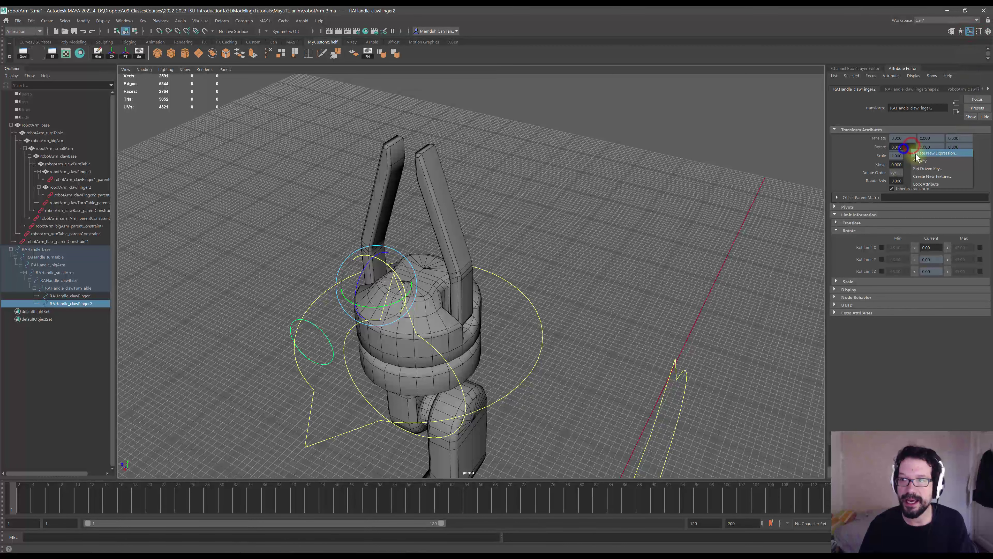
pyautogui.click(912, 146)
pyautogui.moveTo(447, 138); pyautogui.dragTo(630, 116)
pyautogui.moveTo(594, 205); pyautogui.dragTo(477, 207)
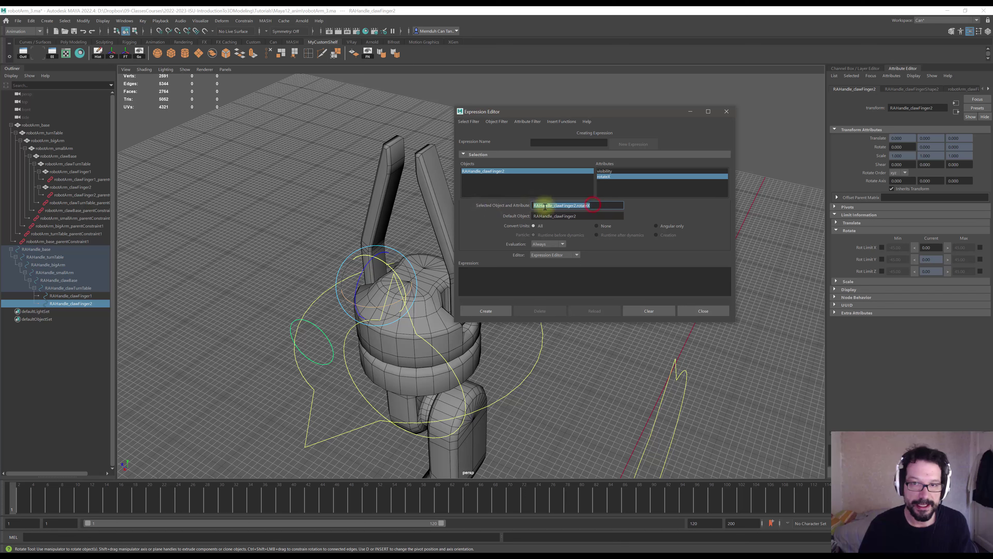
pyautogui.moveTo(544, 206); pyautogui.dragTo(508, 289, button='middle')
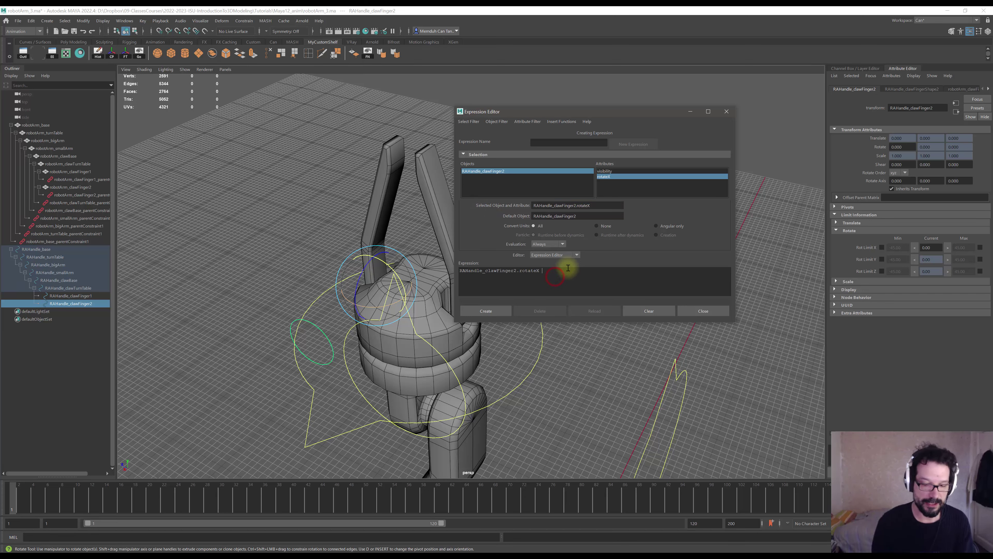
# - Complete the expression as RAHandle_clawFinger2.rotateX = RAHandle_clawFinger1.rotateX
pyautogui.moveTo(601, 207); pyautogui.dragTo(489, 206)
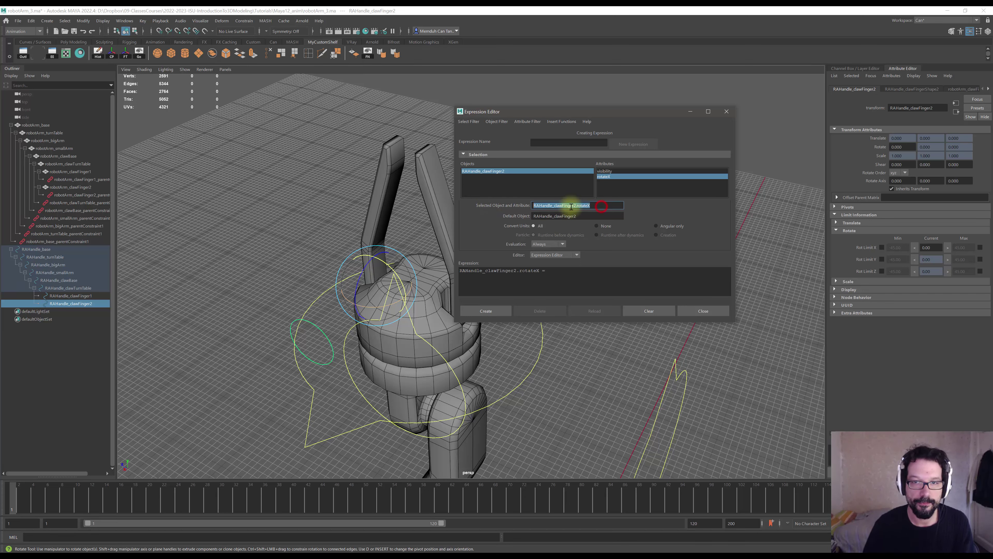
pyautogui.moveTo(571, 207); pyautogui.dragTo(584, 274, button='middle')
pyautogui.click(606, 270)
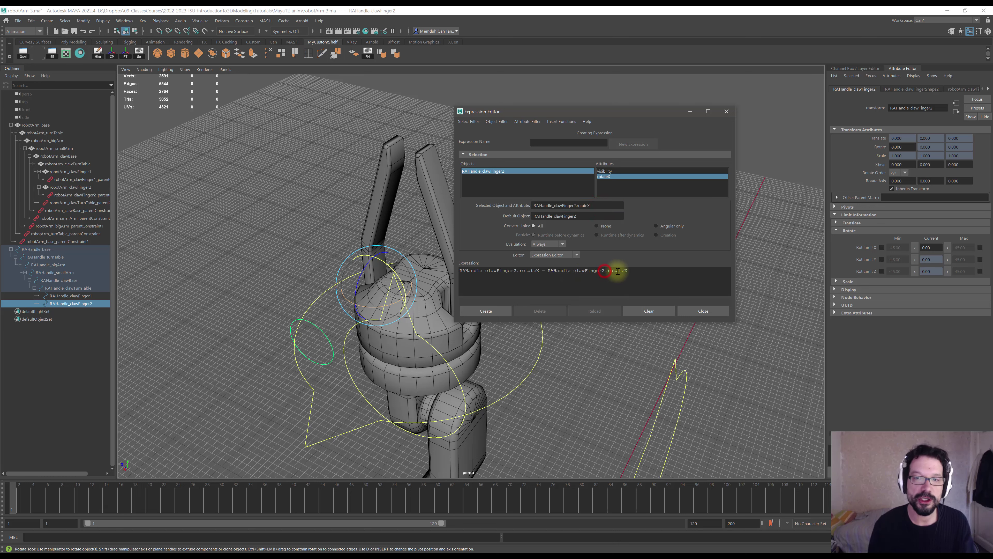
pyautogui.press('BackSpace')
pyautogui.write('1')
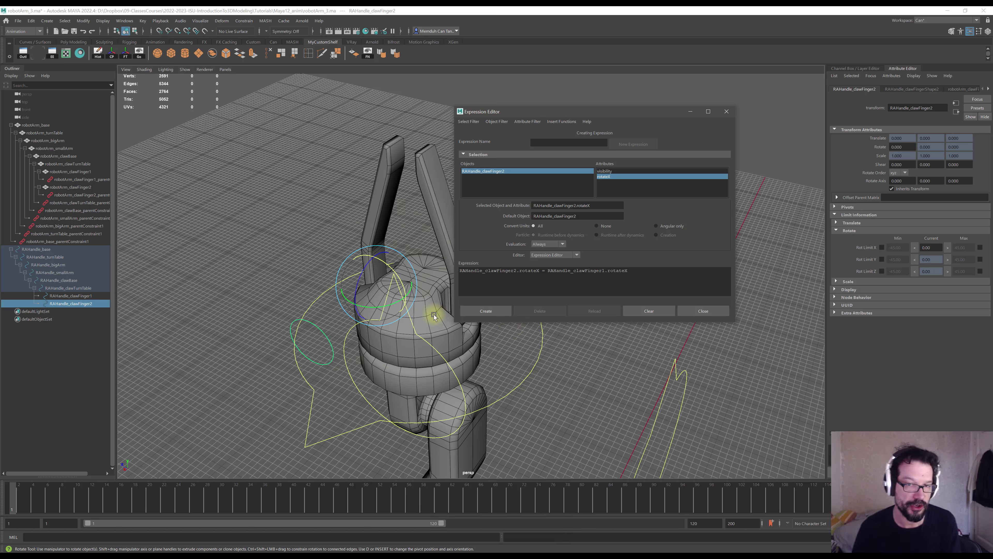
# - Put a minus sign before RAHandle_clawFinger1.rotateX, create the expression, and close the Expression Editor
pyautogui.click(546, 274)
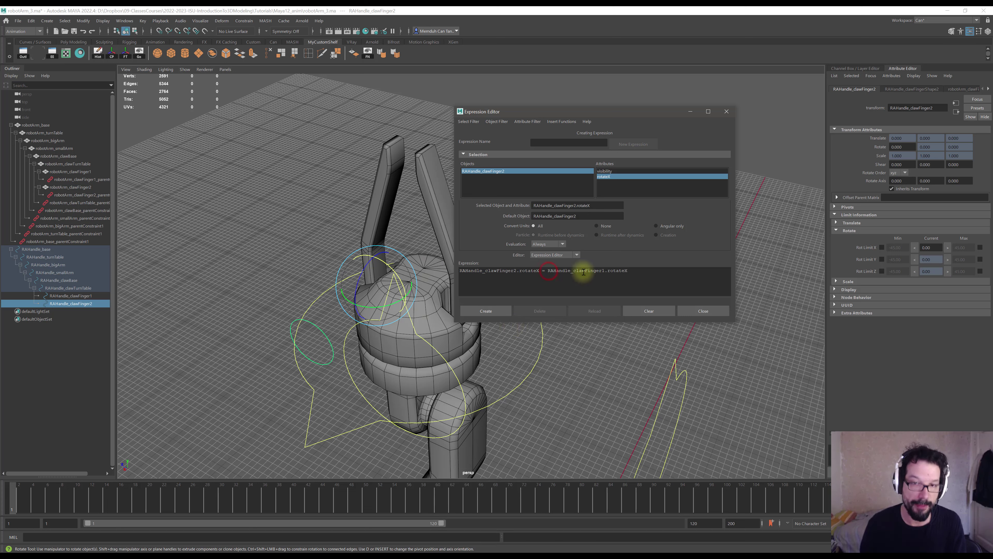
pyautogui.click(485, 311)
pyautogui.click(691, 315)
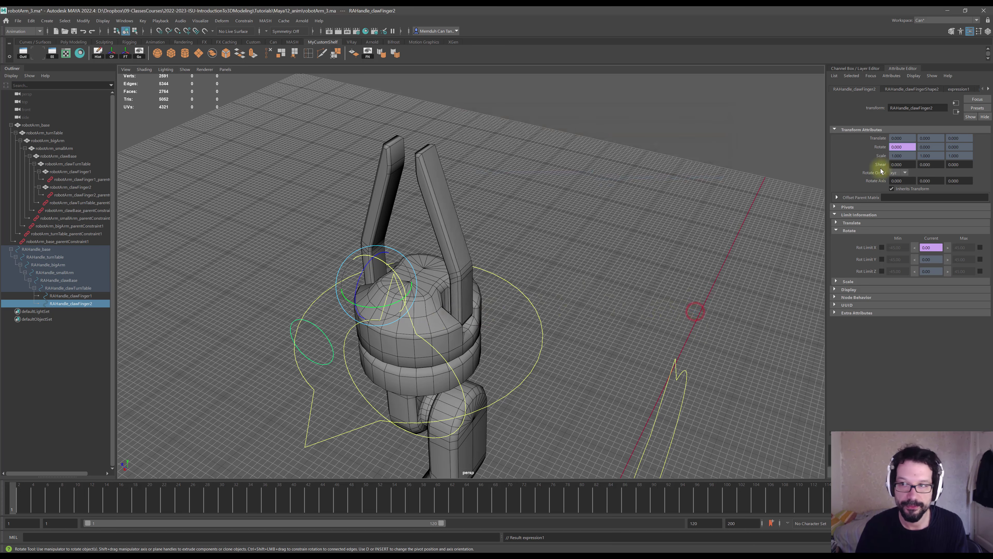
# - Reopen the expression on RAHandle_clawFinger2's X rotation, end its line with a semicolon, apply the edit and close the editor
pyautogui.rightClick(904, 146)
pyautogui.click(917, 152)
pyautogui.click(660, 275)
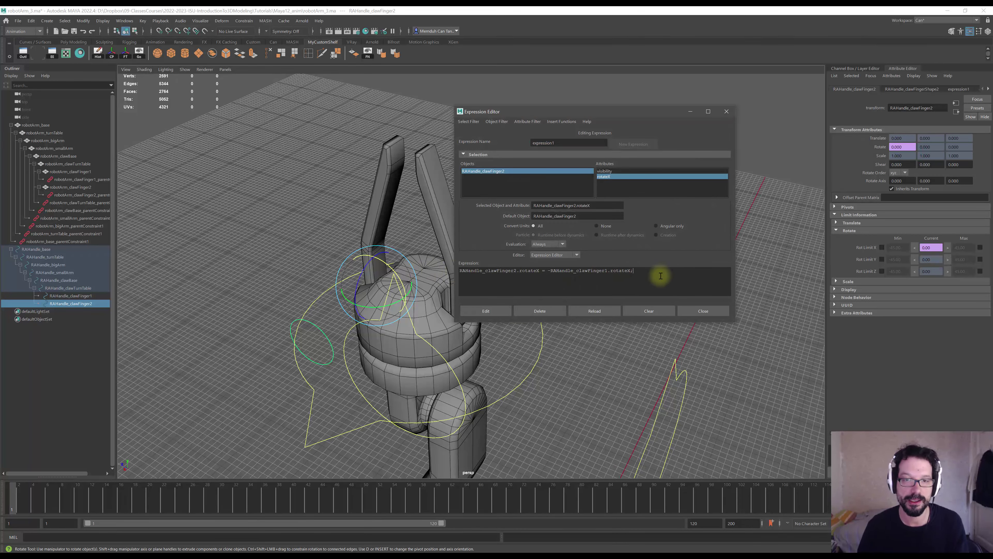
pyautogui.click(485, 311)
pyautogui.click(711, 312)
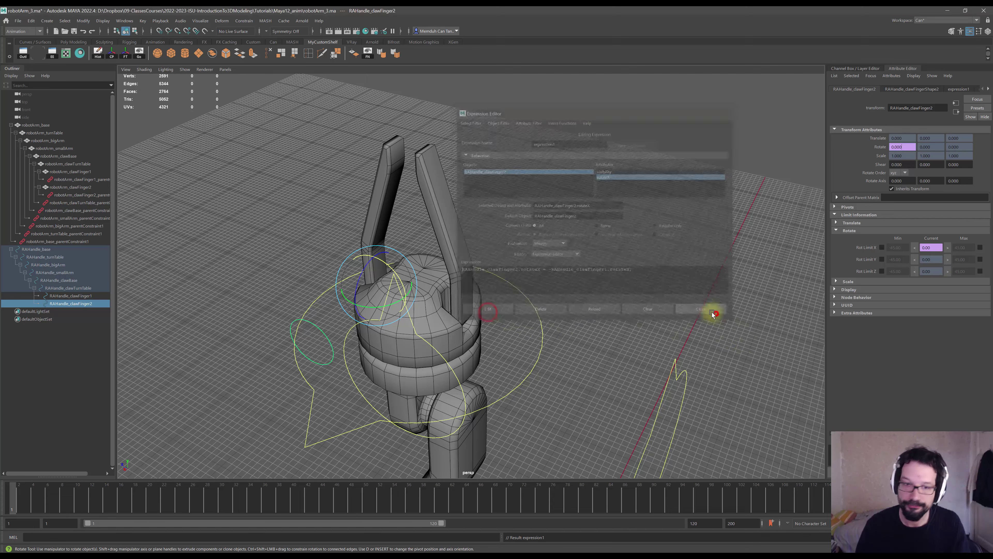
# - Select RAHandle_clawFinger1 and rotate it inward around X to about 4.4 degrees to judge where the claw tips meet
pyautogui.keyDown('alt'); pyautogui.moveTo(443, 295); pyautogui.dragTo(514, 324); pyautogui.keyUp('alt')
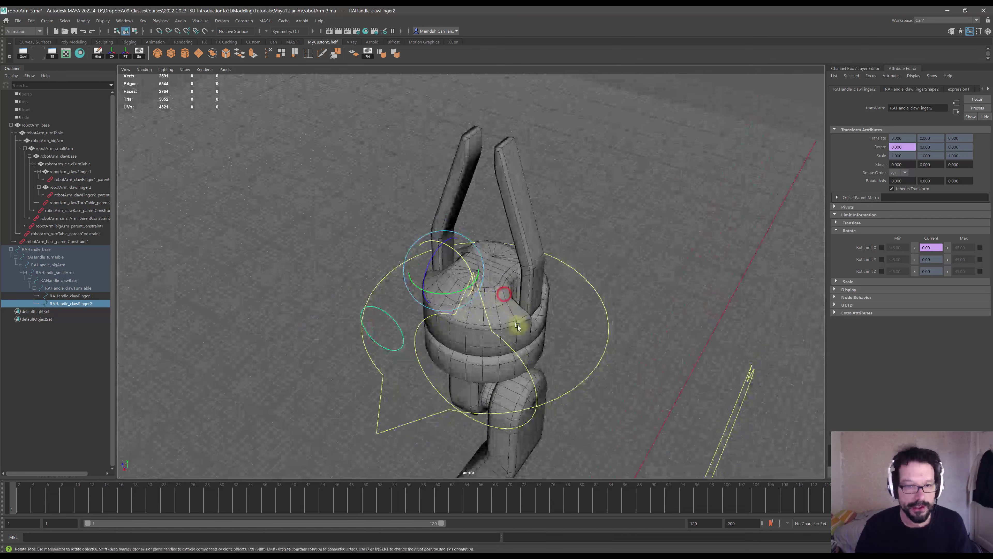
pyautogui.click(509, 348)
pyautogui.moveTo(539, 289); pyautogui.dragTo(490, 267)
pyautogui.keyDown('alt'); pyautogui.moveTo(490, 267); pyautogui.dragTo(487, 220, button='right'); pyautogui.keyUp('alt')
pyautogui.keyDown('alt'); pyautogui.moveTo(487, 219); pyautogui.dragTo(455, 191, button='middle'); pyautogui.keyUp('alt')
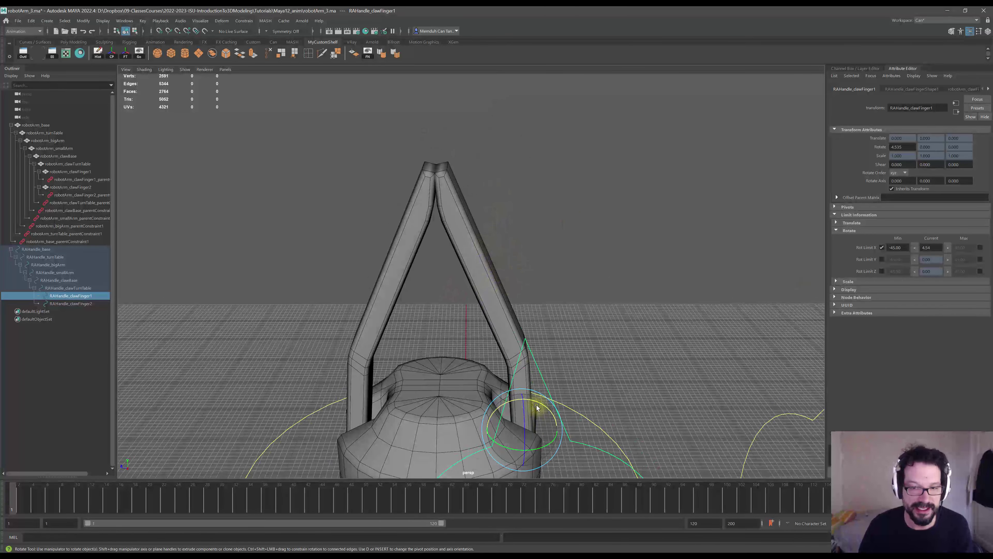
pyautogui.moveTo(537, 403); pyautogui.dragTo(539, 408)
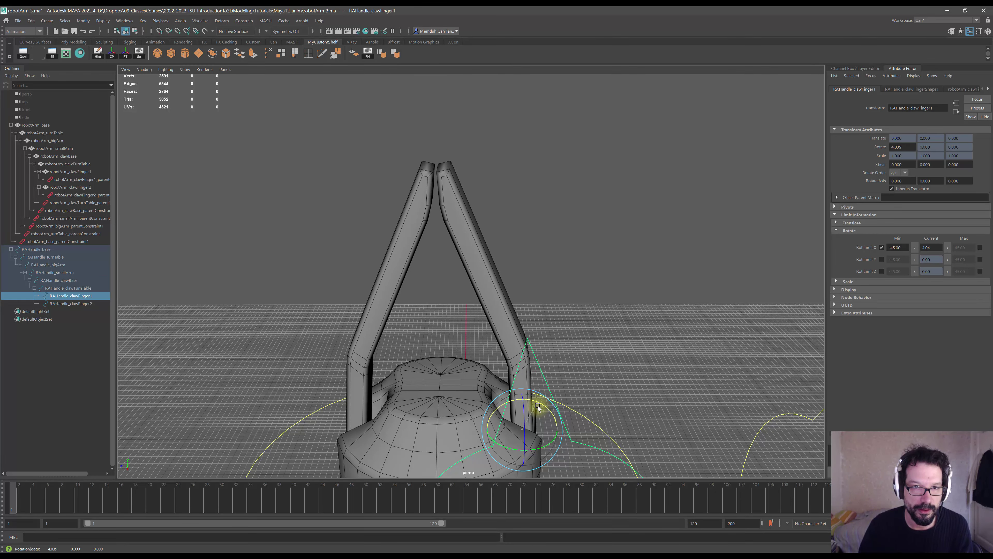
pyautogui.keyDown('alt'); pyautogui.moveTo(561, 366); pyautogui.dragTo(526, 410); pyautogui.keyUp('alt')
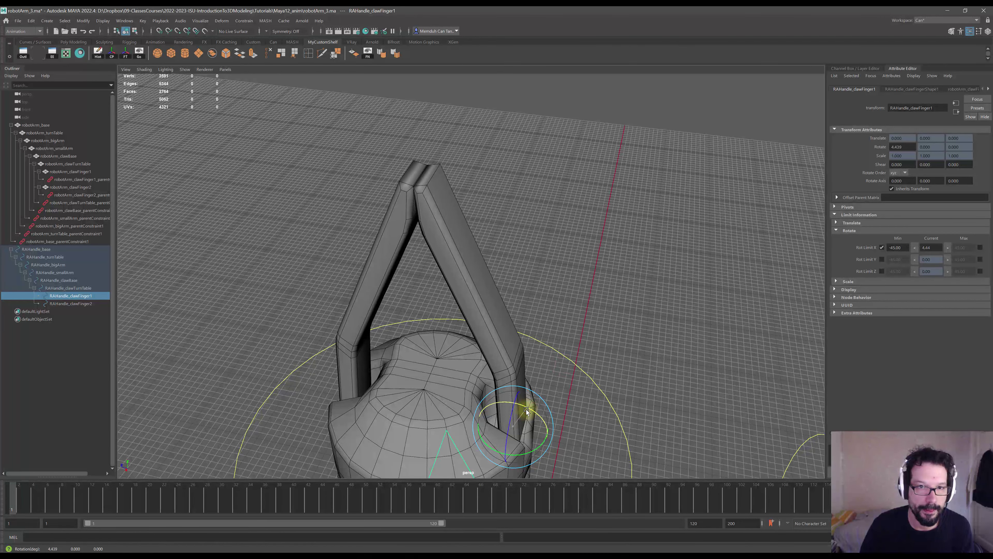
# - Examine the claw tips' contact up close and fine-tune RAHandle_clawFinger1's X rotation to about 4.32 degrees
pyautogui.scroll(5, 449, 315)
pyautogui.keyDown('alt'); pyautogui.moveTo(448, 315); pyautogui.dragTo(498, 347, button='middle'); pyautogui.keyUp('alt')
pyautogui.scroll(4, 498, 347)
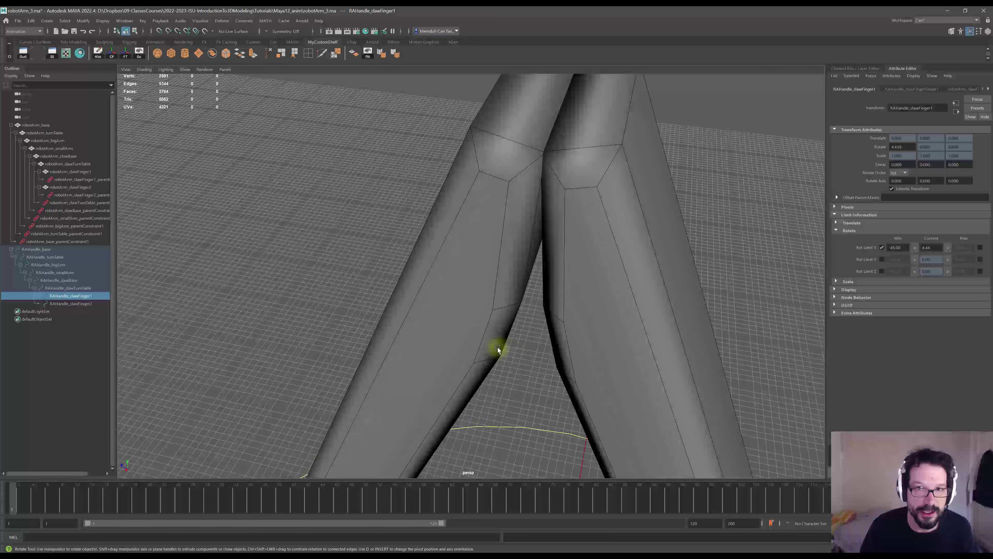
pyautogui.scroll(-6, 497, 347)
pyautogui.keyDown('alt'); pyautogui.moveTo(548, 395); pyautogui.dragTo(514, 338, button='middle'); pyautogui.keyUp('alt')
pyautogui.moveTo(561, 394); pyautogui.dragTo(562, 400)
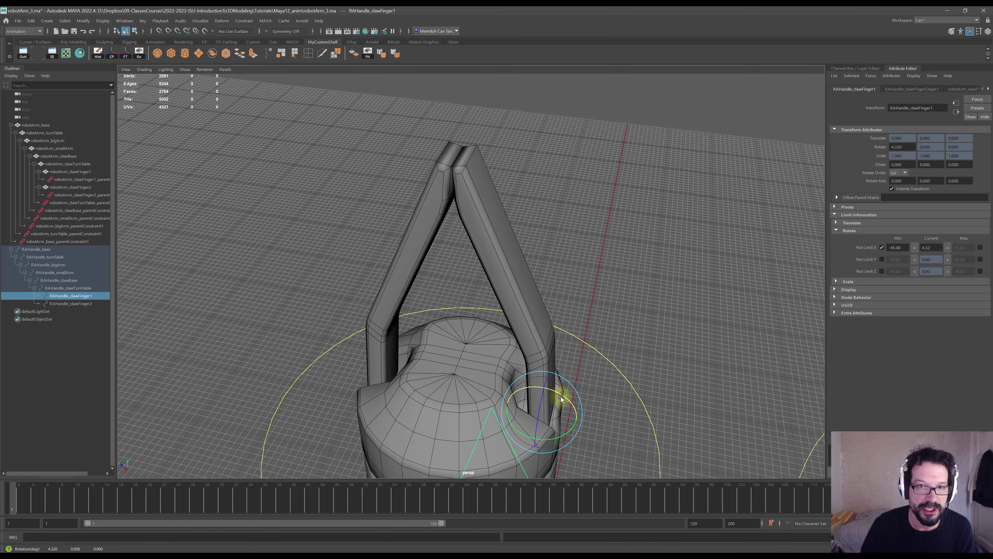
pyautogui.scroll(6, 494, 328)
pyautogui.keyDown('alt'); pyautogui.moveTo(469, 250); pyautogui.dragTo(536, 327, button='middle'); pyautogui.keyUp('alt')
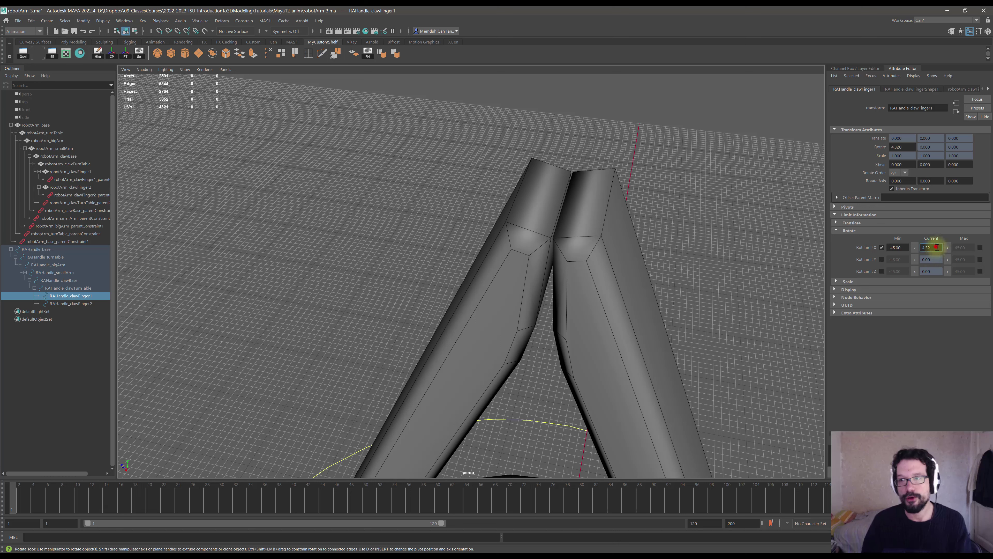
# - Reset RAHandle_clawFinger1's current X rotation to 0 and enable its maximum X rotation limit at 4.30 degrees
pyautogui.press('BackSpace')
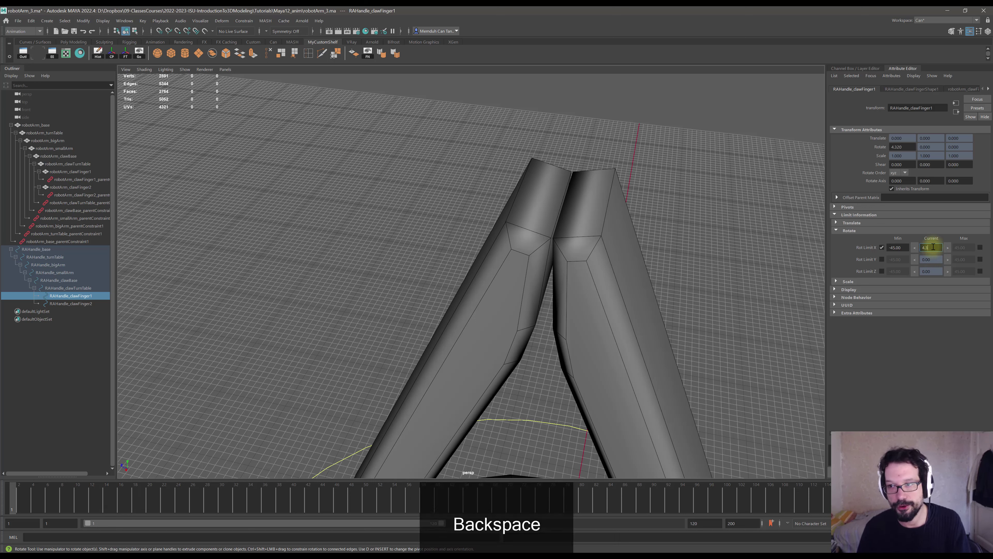
pyautogui.doubleClick(933, 247)
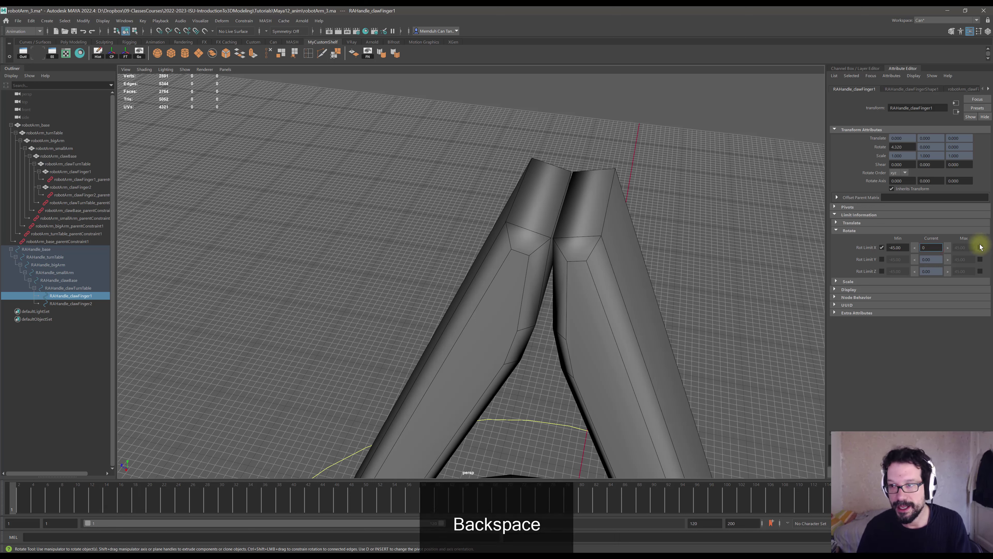
pyautogui.moveTo(937, 249); pyautogui.dragTo(885, 246)
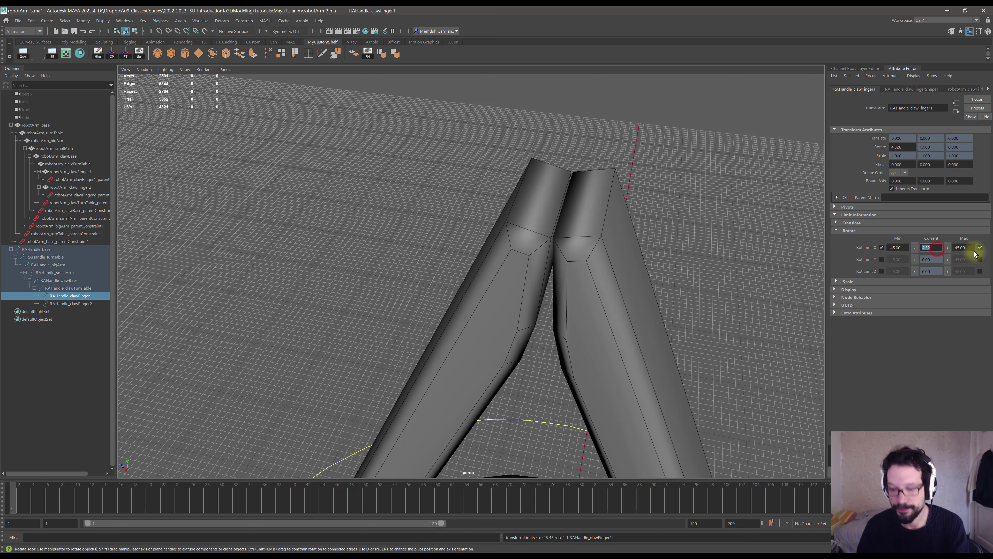
pyautogui.click(972, 248)
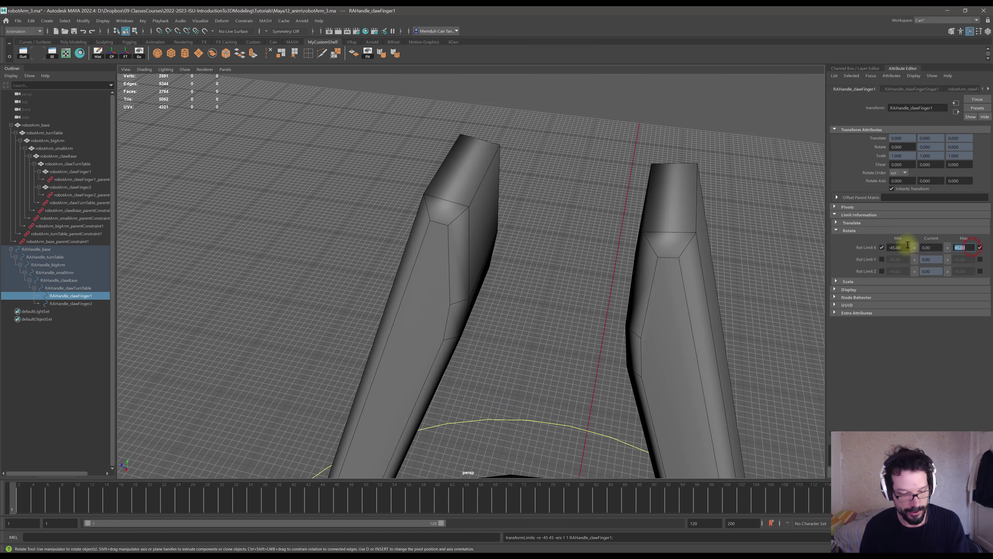
pyautogui.press('Return')
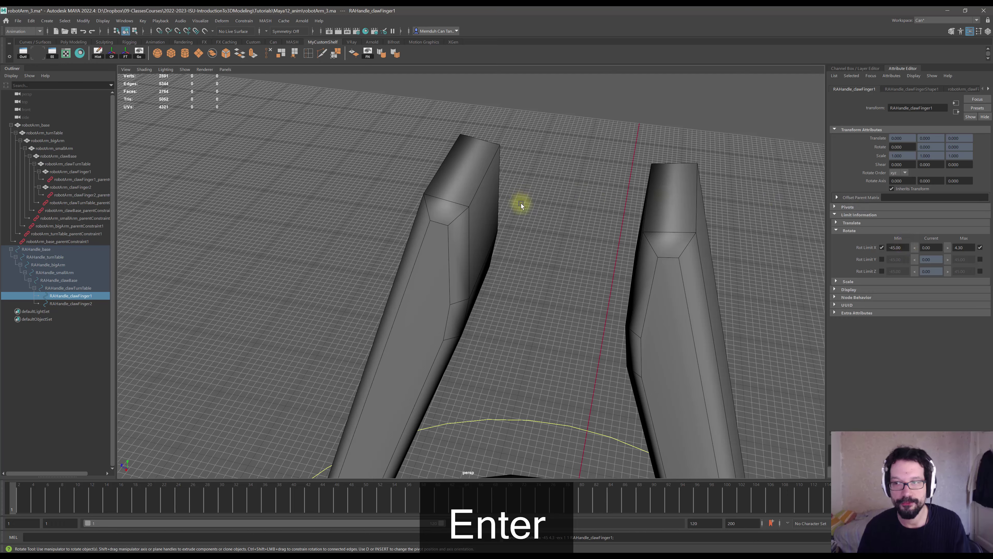
# - Test the mirrored claw by rotating RAHandle_clawFinger1 around X out to -45 degrees and back to about -1.6 degrees
pyautogui.scroll(-9, 522, 203)
pyautogui.keyDown('alt'); pyautogui.moveTo(519, 227); pyautogui.dragTo(494, 186, button='middle'); pyautogui.keyUp('alt')
pyautogui.scroll(2, 548, 268)
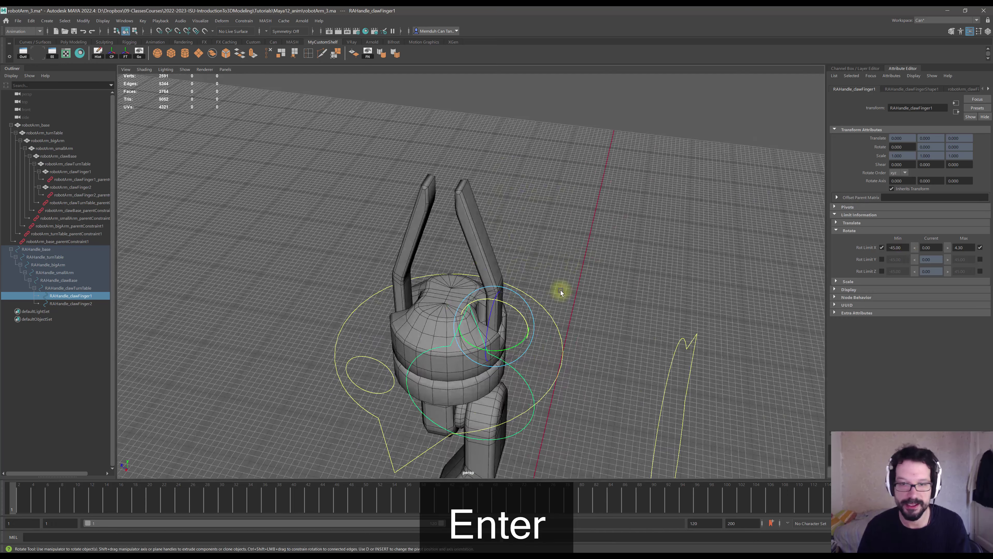
pyautogui.keyDown('alt'); pyautogui.moveTo(560, 292); pyautogui.dragTo(535, 298); pyautogui.keyUp('alt')
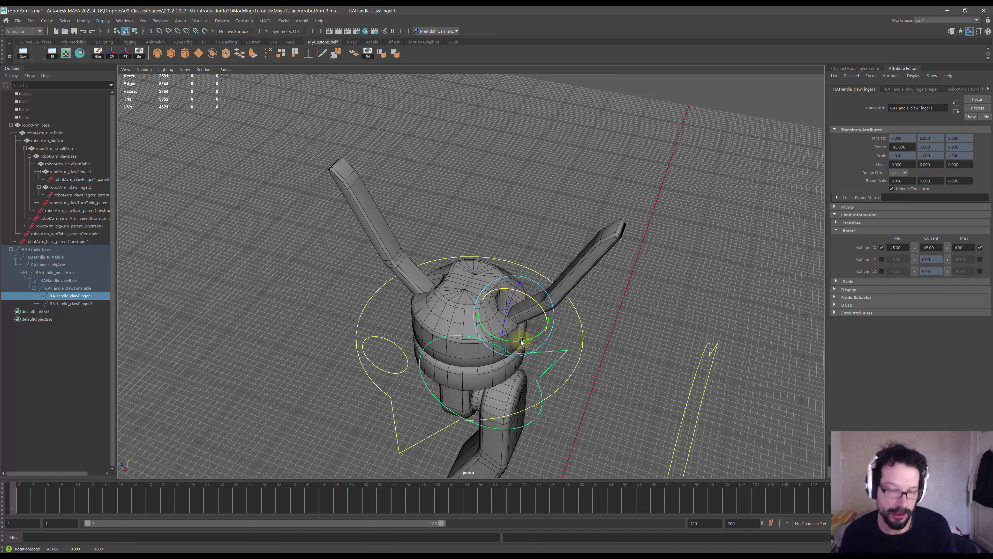
pyautogui.keyDown('alt'); pyautogui.moveTo(578, 284); pyautogui.dragTo(579, 301, button='middle'); pyautogui.keyUp('alt')
pyautogui.moveTo(538, 319); pyautogui.dragTo(516, 281)
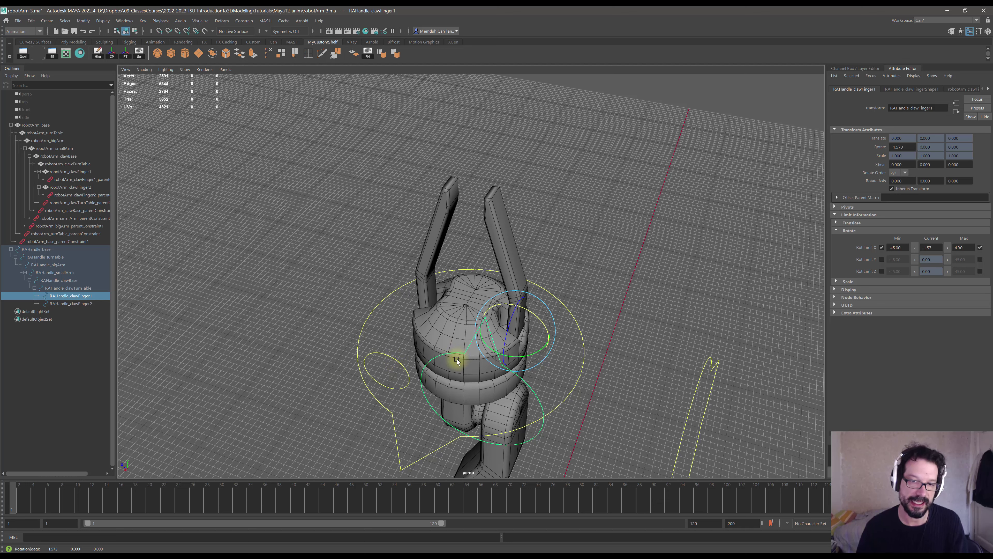
# - Select RAHandle_clawFinger2 to check its expression-driven X rotation and show its channels in the Channel Box
pyautogui.click(398, 363)
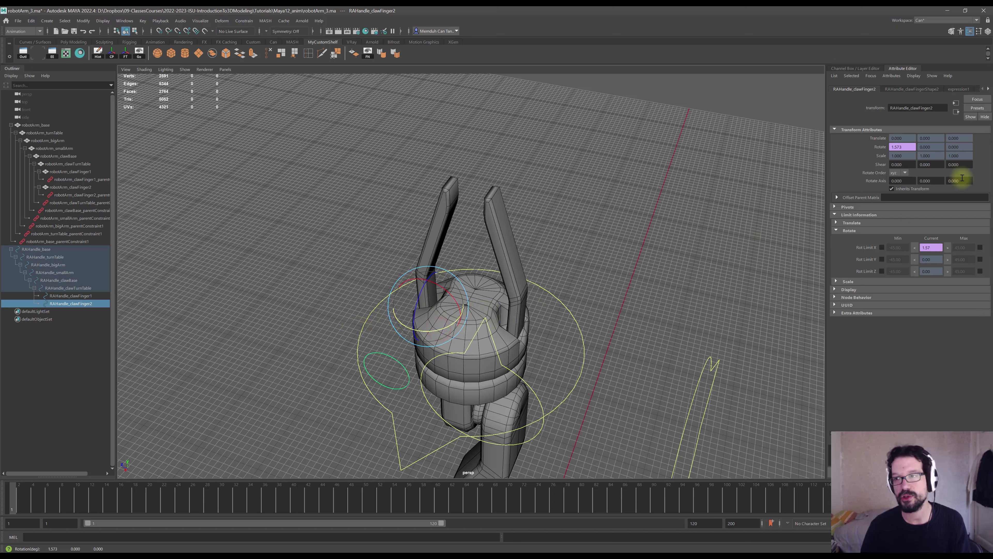
pyautogui.click(990, 34)
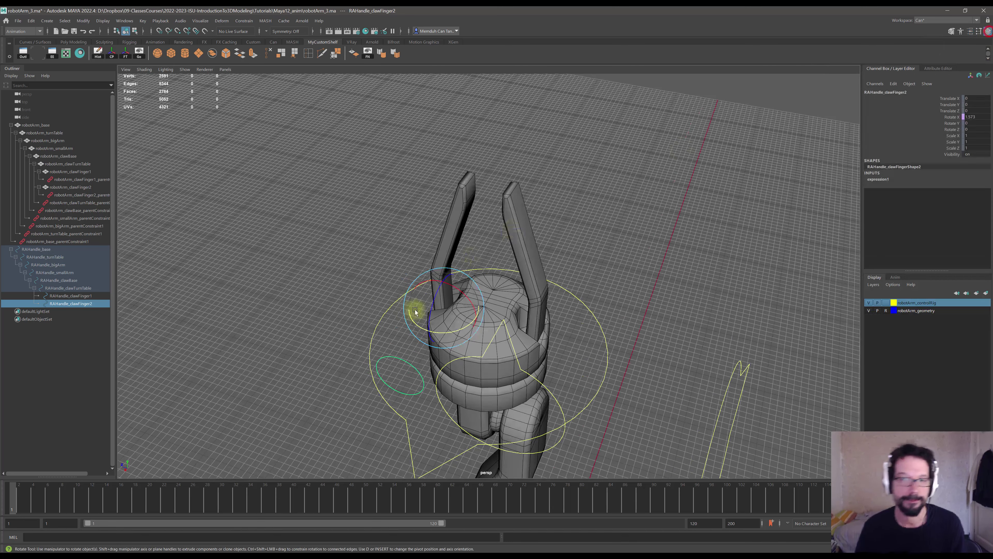
# - Select RAHandle_clawFinger1 and reset its Rotate X channel to 0
pyautogui.scroll(-4, 539, 326)
pyautogui.keyDown('alt'); pyautogui.moveTo(539, 326); pyautogui.dragTo(561, 304, button='middle'); pyautogui.keyUp('alt')
pyautogui.keyDown('alt'); pyautogui.moveTo(562, 302); pyautogui.dragTo(499, 277); pyautogui.keyUp('alt')
pyautogui.click(498, 276)
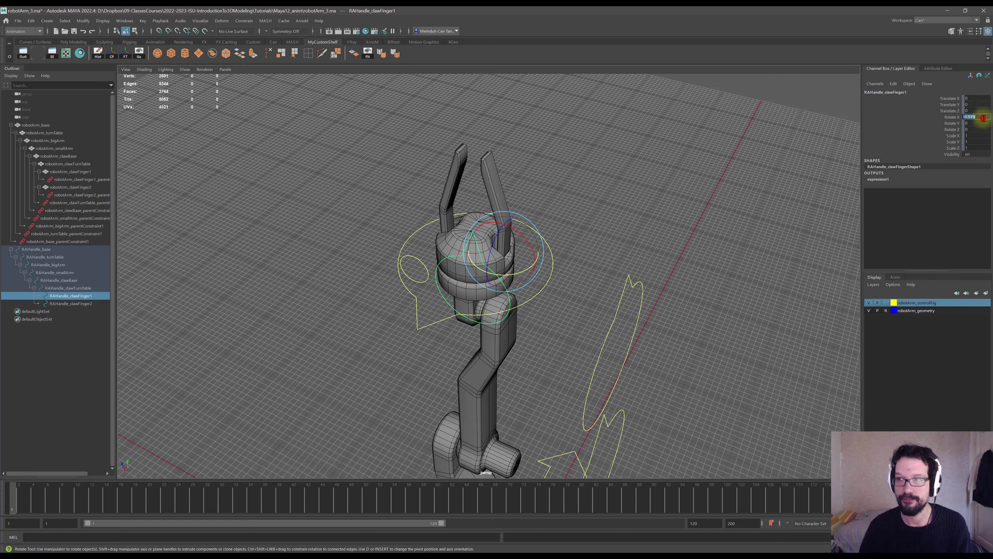
pyautogui.press('BackSpace')
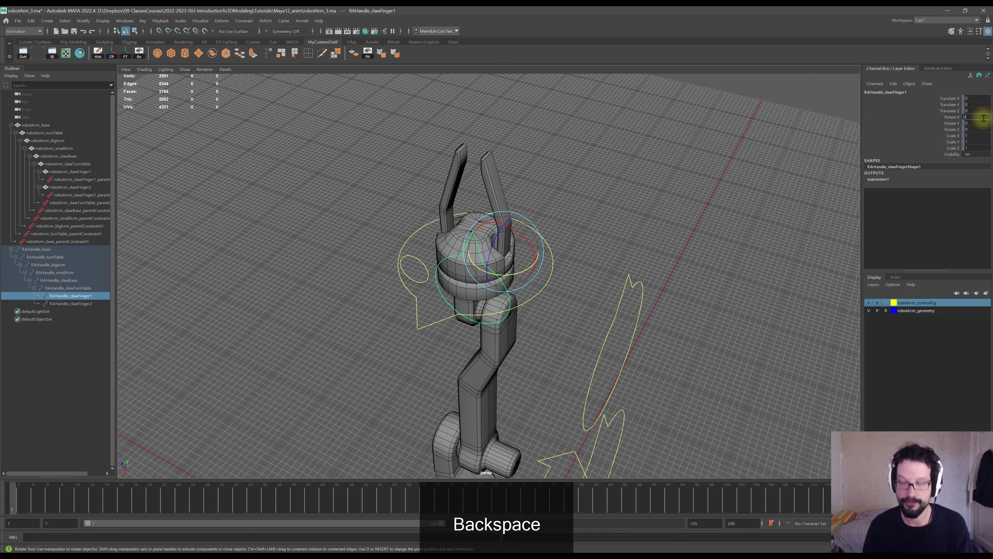
pyautogui.press('Return')
# - Clear the selection and collapse the robotArm_base hierarchy in the Outliner, leaving the RAHandle controls listed
pyautogui.scroll(-4, 685, 245)
pyautogui.keyDown('alt'); pyautogui.moveTo(645, 251); pyautogui.dragTo(587, 147, button='middle'); pyautogui.keyUp('alt')
pyautogui.scroll(-3, 591, 176)
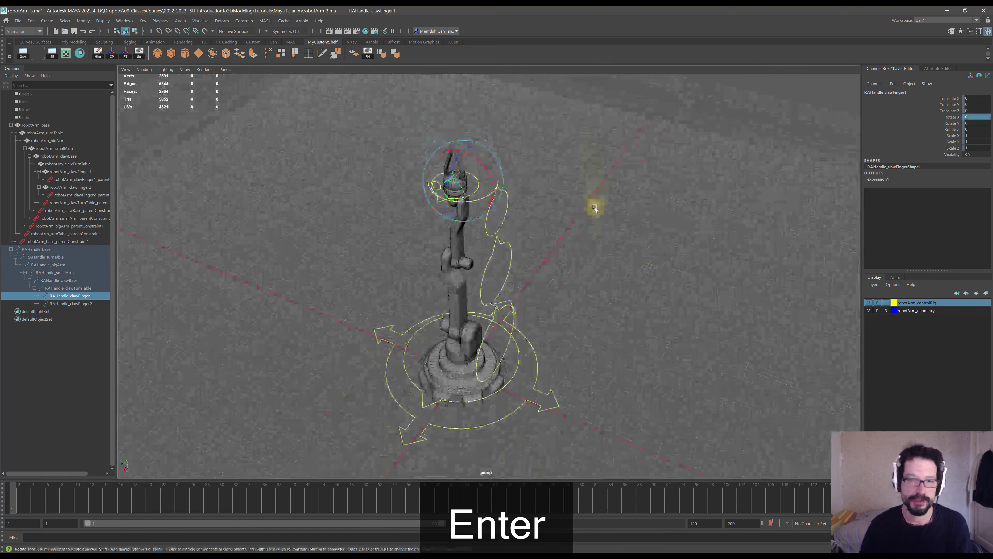
pyautogui.keyDown('alt'); pyautogui.moveTo(574, 232); pyautogui.dragTo(612, 242, button='middle'); pyautogui.keyUp('alt')
pyautogui.keyDown('alt'); pyautogui.moveTo(612, 241); pyautogui.dragTo(559, 240); pyautogui.keyUp('alt')
pyautogui.click(559, 241)
pyautogui.keyDown('alt'); pyautogui.moveTo(550, 219); pyautogui.dragTo(599, 196, button='middle'); pyautogui.keyUp('alt')
pyautogui.click(12, 125)
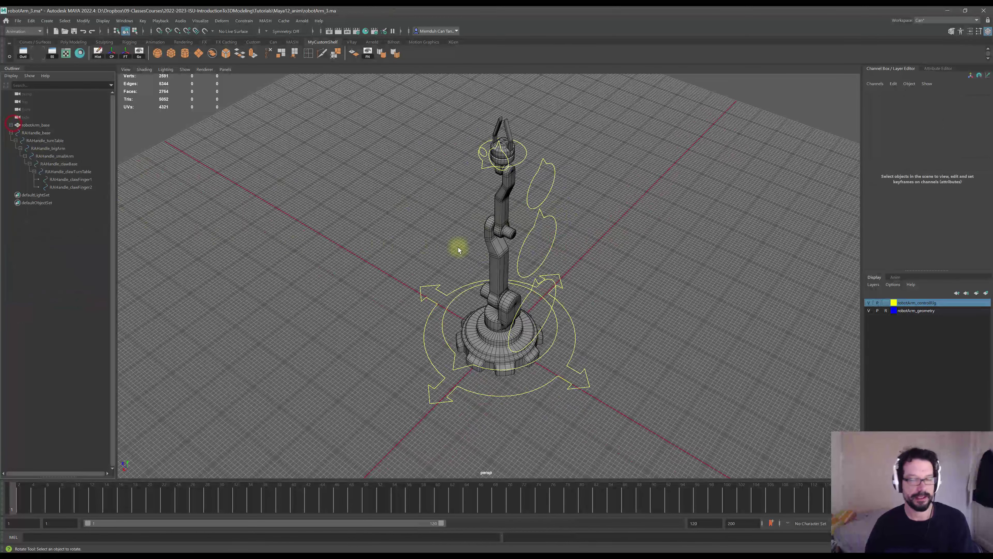
# - Select the RAHandle_base control around the robot's foot and activate the Move tool
pyautogui.keyDown('alt'); pyautogui.moveTo(474, 250); pyautogui.dragTo(556, 373); pyautogui.keyUp('alt')
pyautogui.click(525, 364)
pyautogui.press('w')
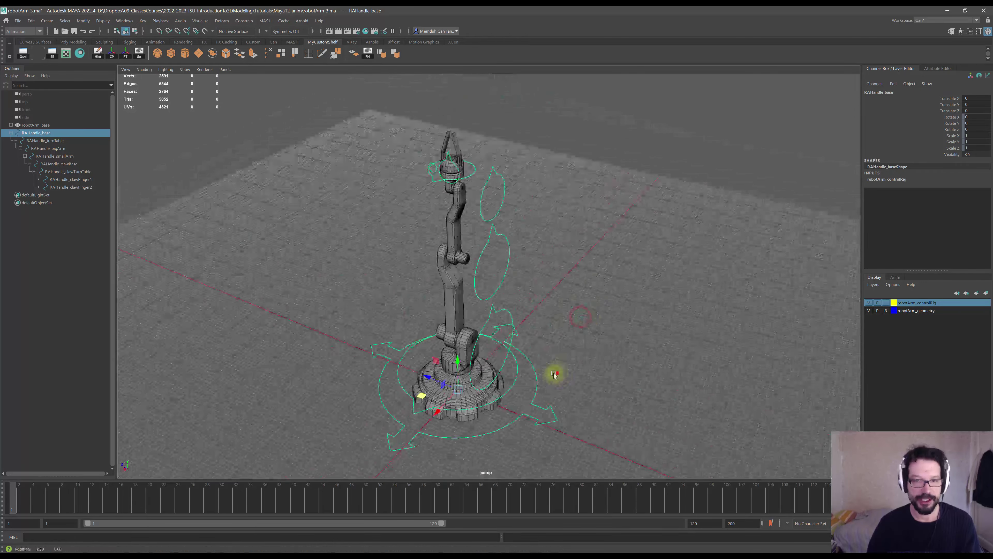